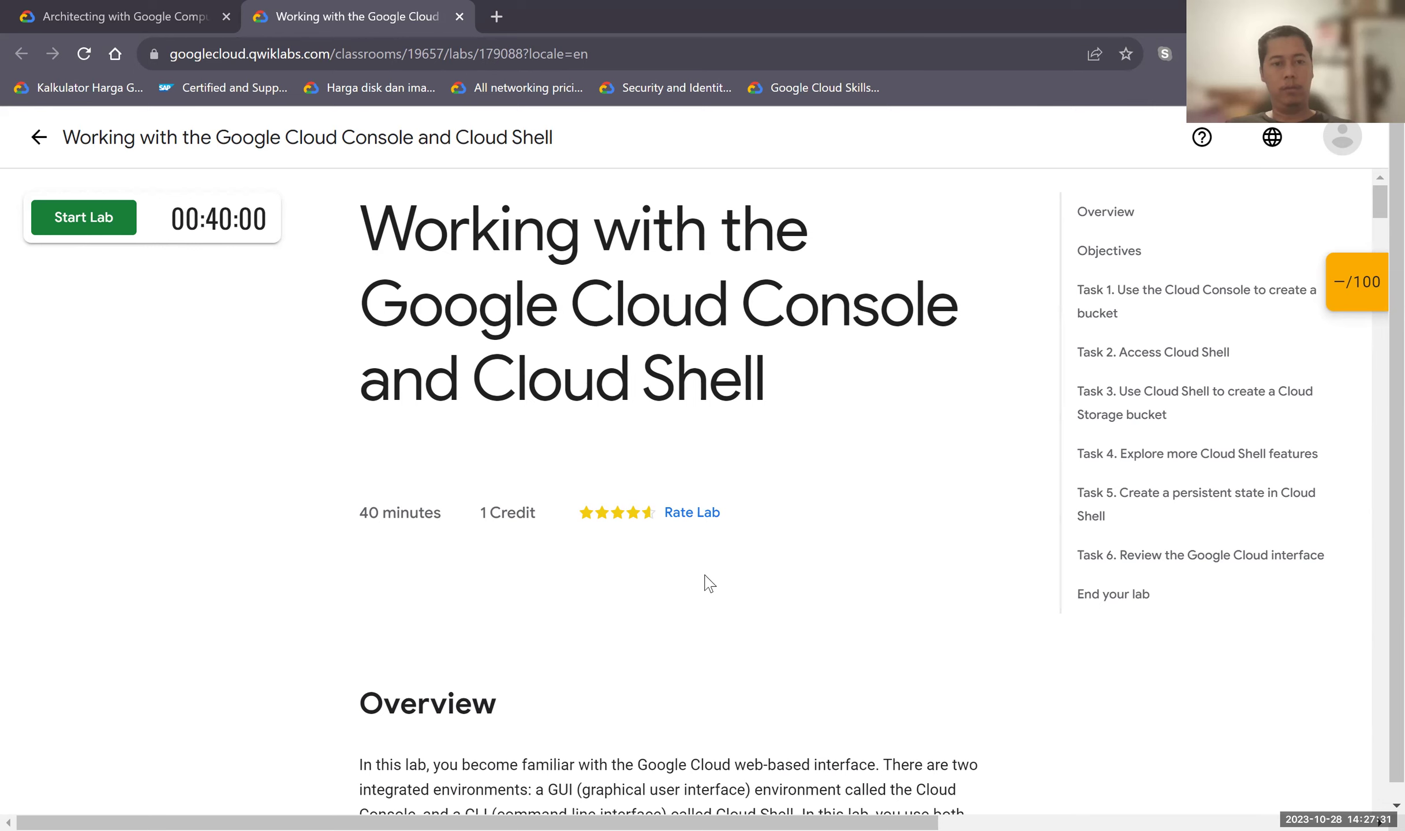
# Read the lab's Overview section, including the notes about how the Cloud Console works.
pyautogui.scroll(-3, 714, 563)
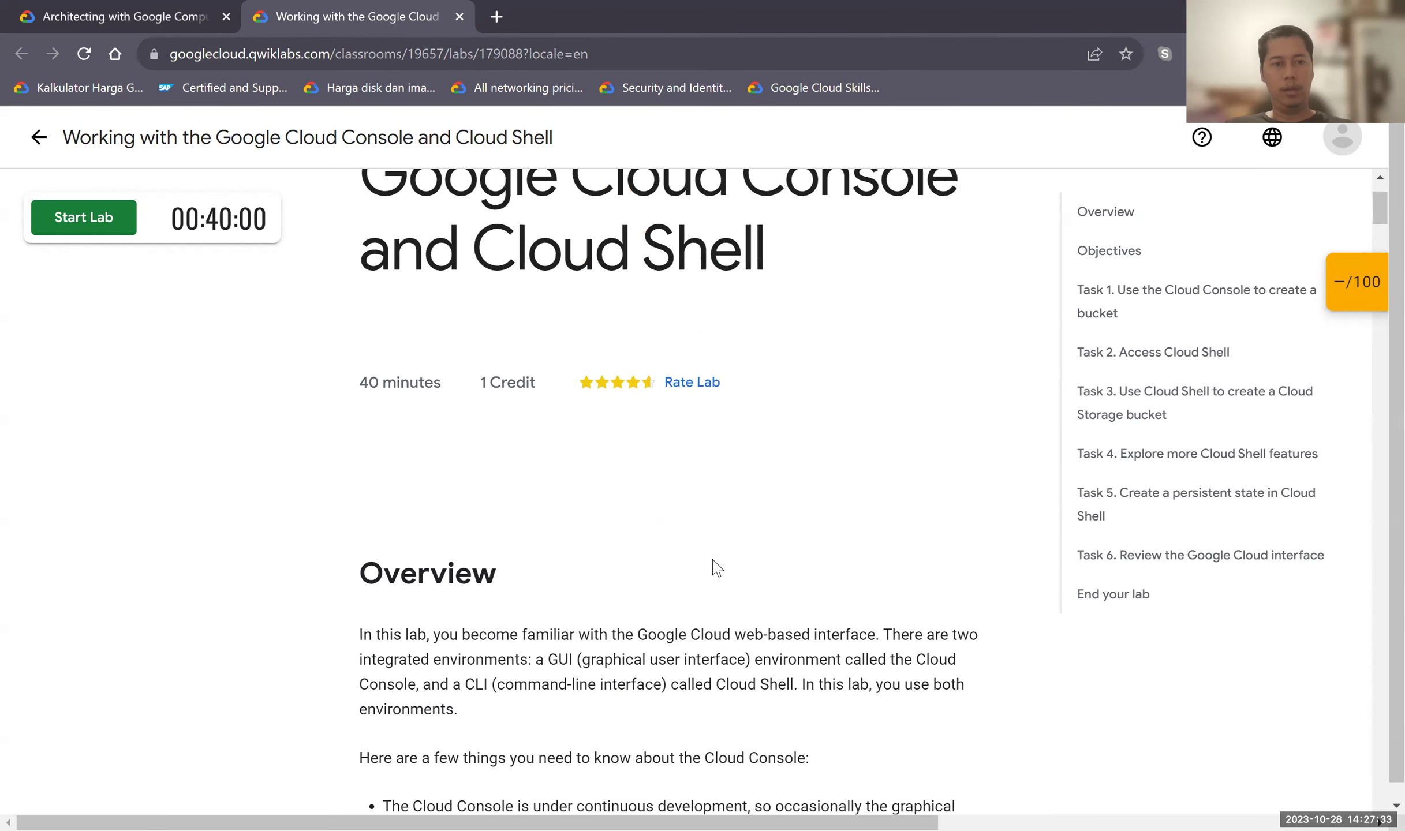
pyautogui.scroll(-1, 715, 572)
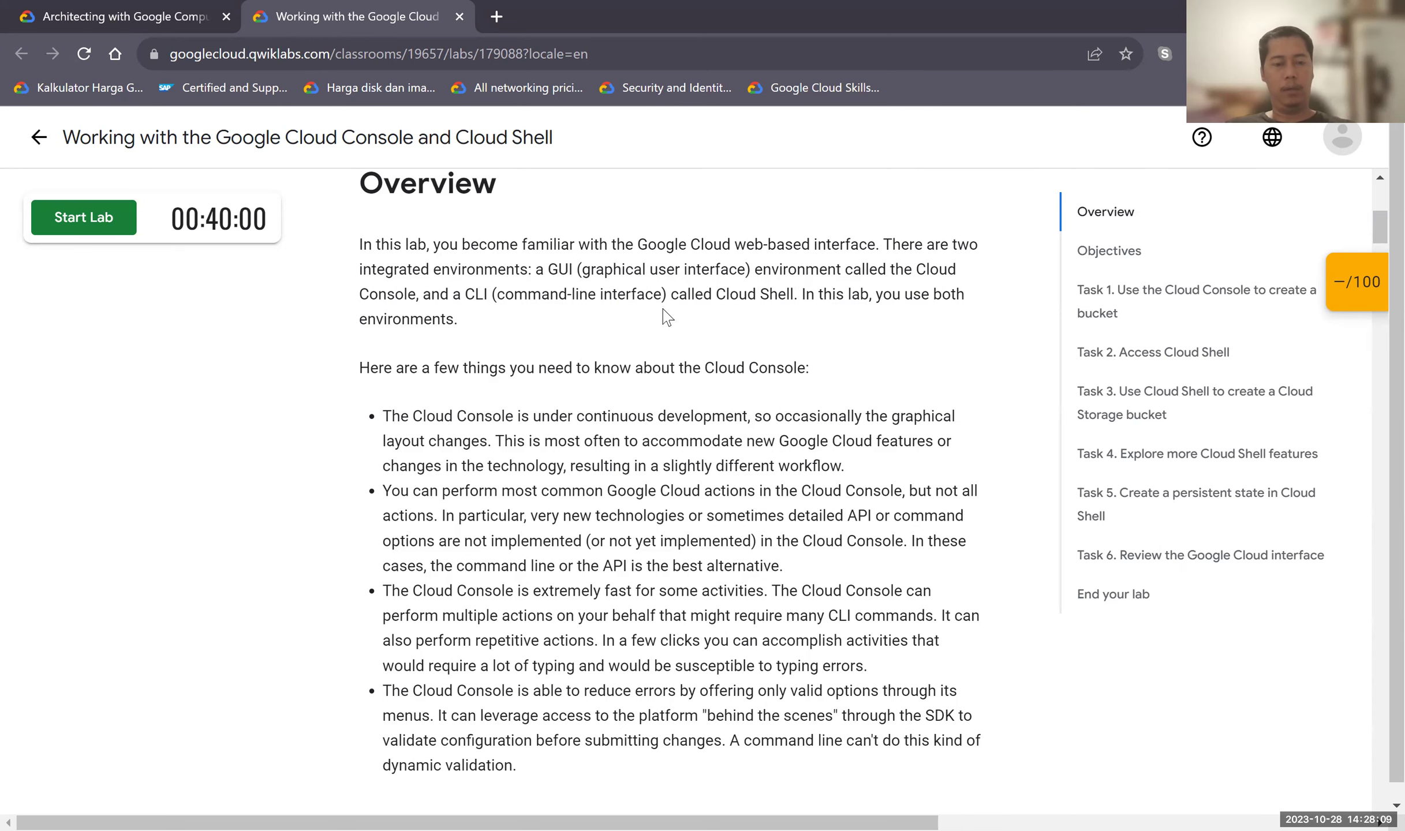
pyautogui.scroll(-1, 664, 319)
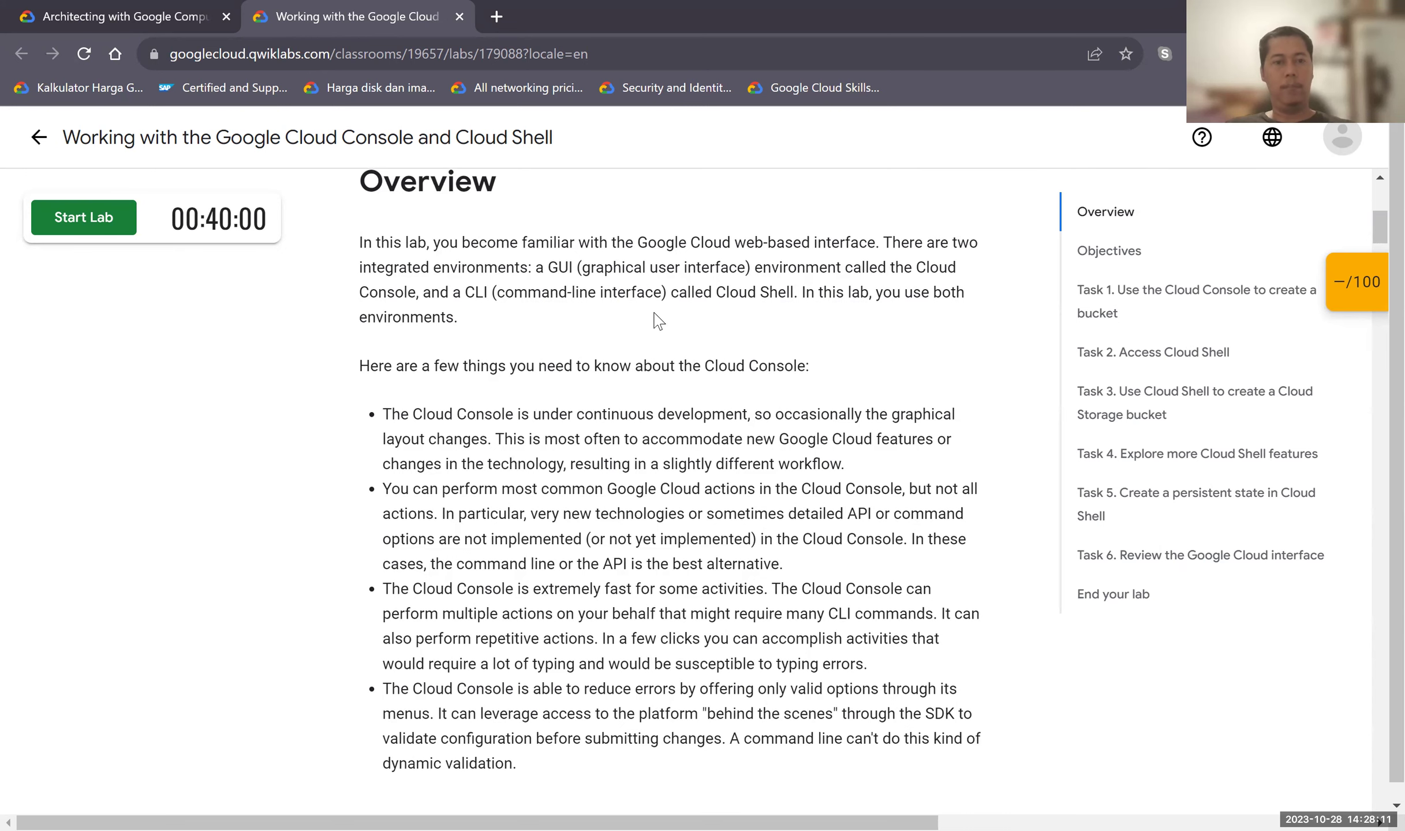
pyautogui.scroll(-1, 658, 320)
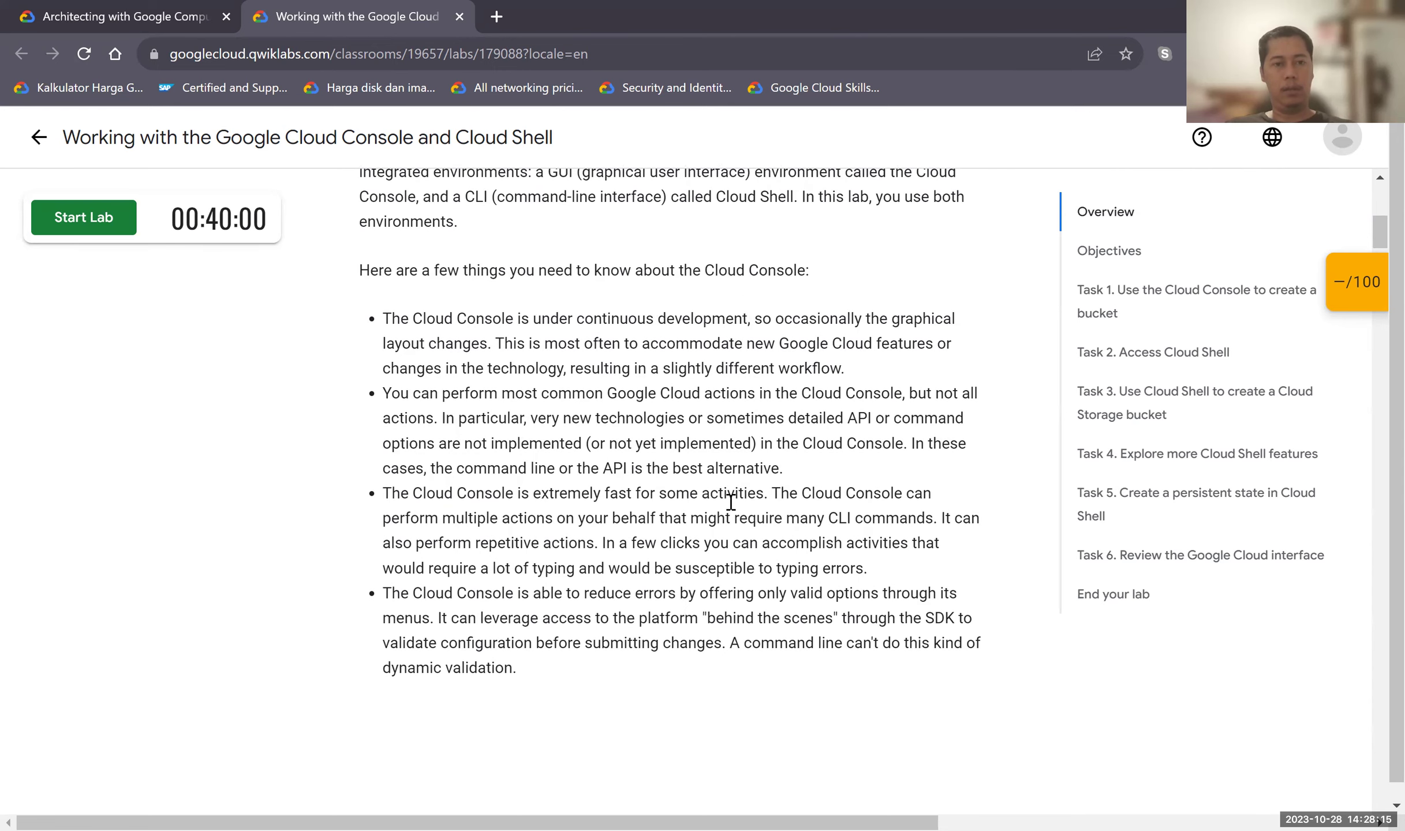
pyautogui.scroll(-1, 731, 502)
pyautogui.scroll(1, 731, 502)
pyautogui.scroll(-1, 636, 417)
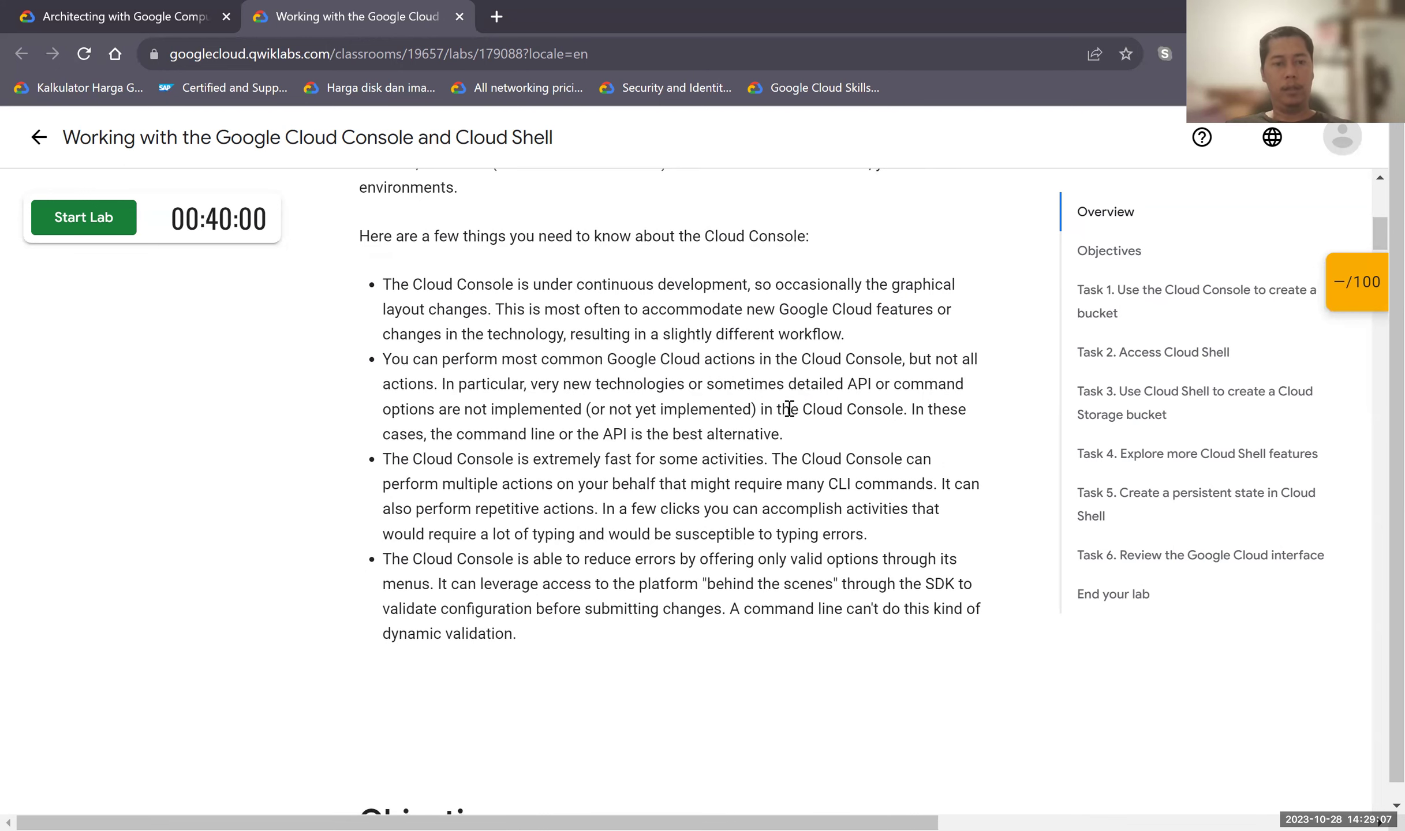
pyautogui.scroll(-1, 788, 409)
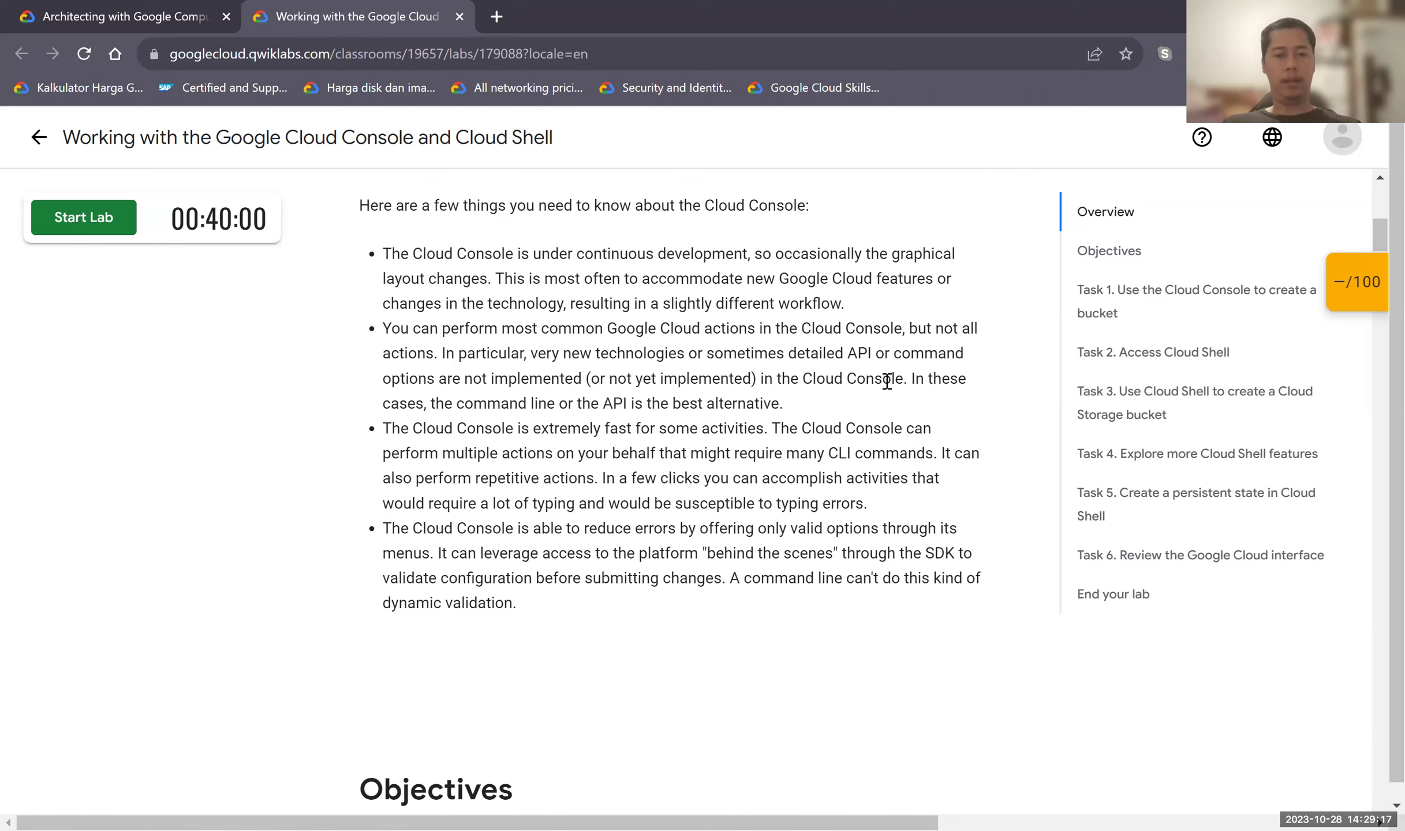
pyautogui.scroll(-1, 895, 410)
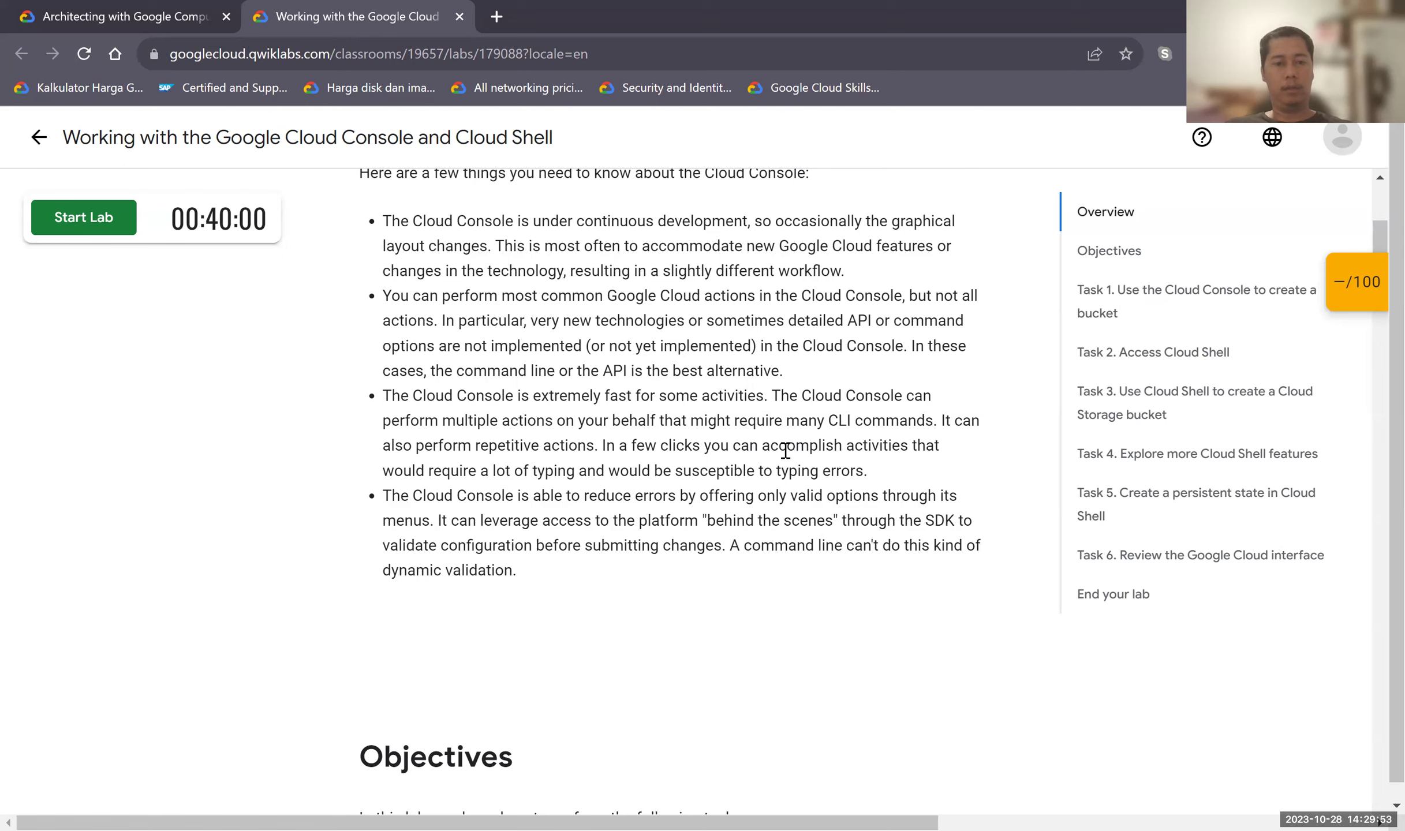
pyautogui.scroll(-2, 786, 451)
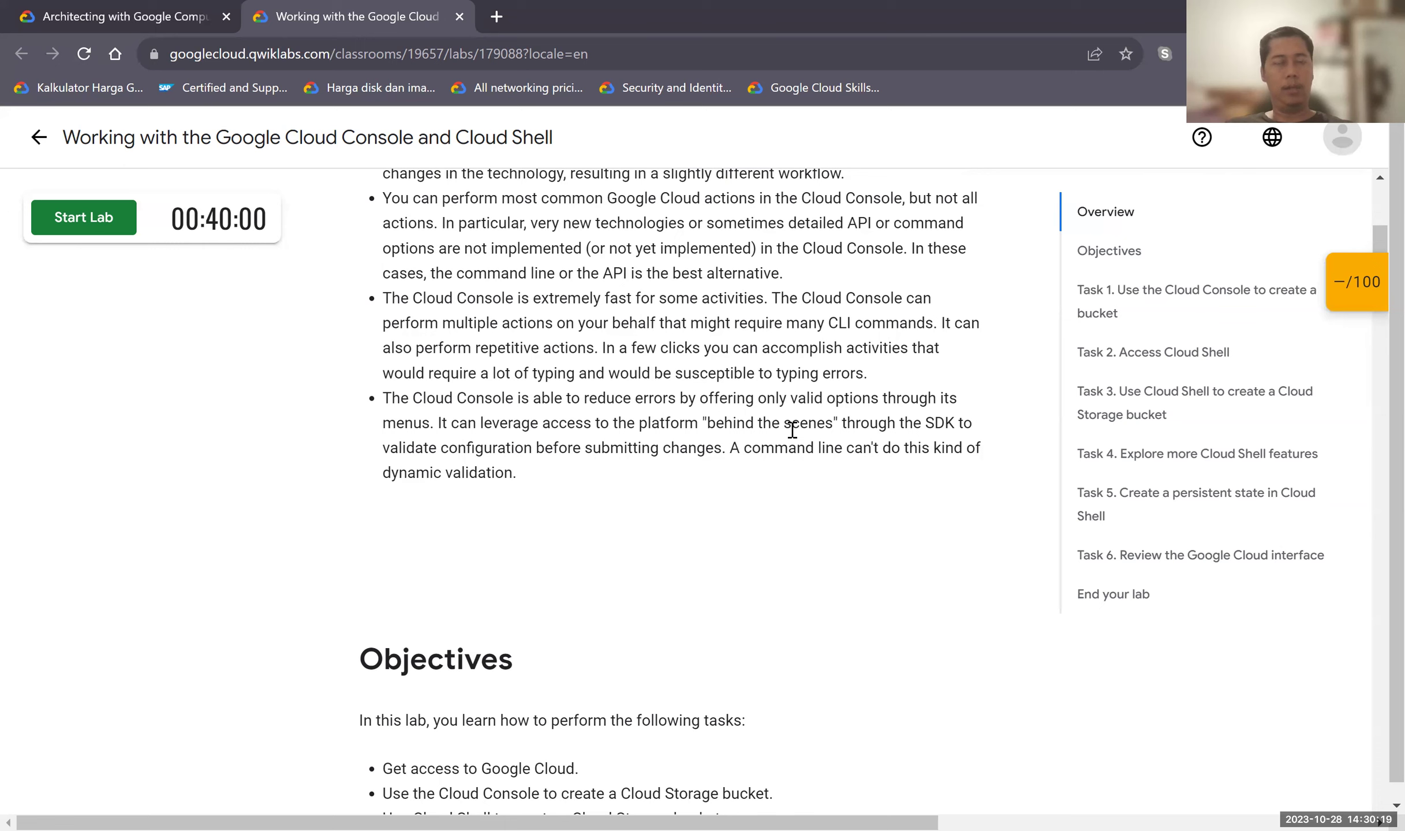
pyautogui.scroll(-3, 793, 430)
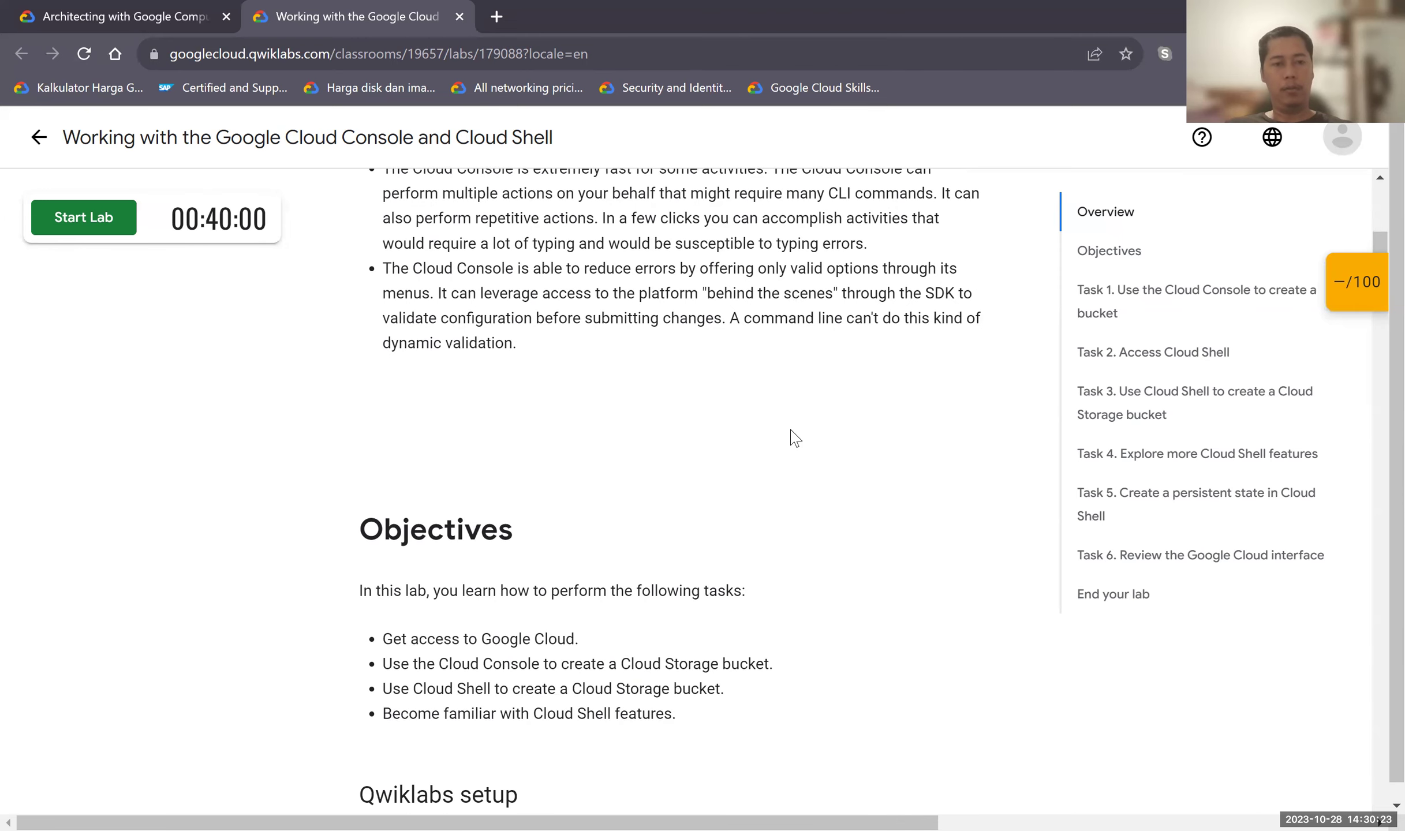
pyautogui.scroll(7, 795, 437)
pyautogui.scroll(-8, 792, 430)
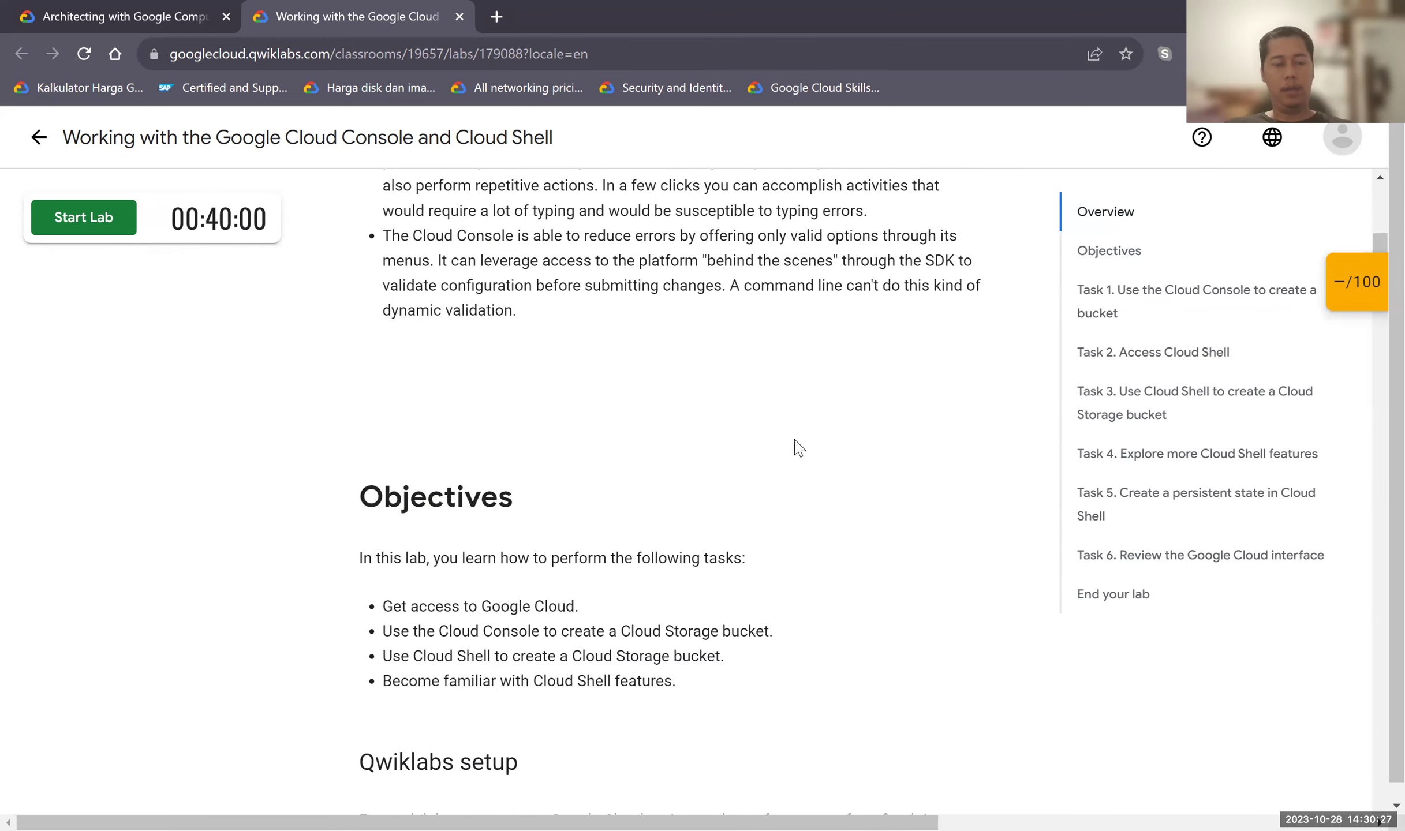
# Review the lab's Objectives, the Qwiklabs setup instructions and the Task 1 steps for creating a bucket.
pyautogui.scroll(-2, 750, 600)
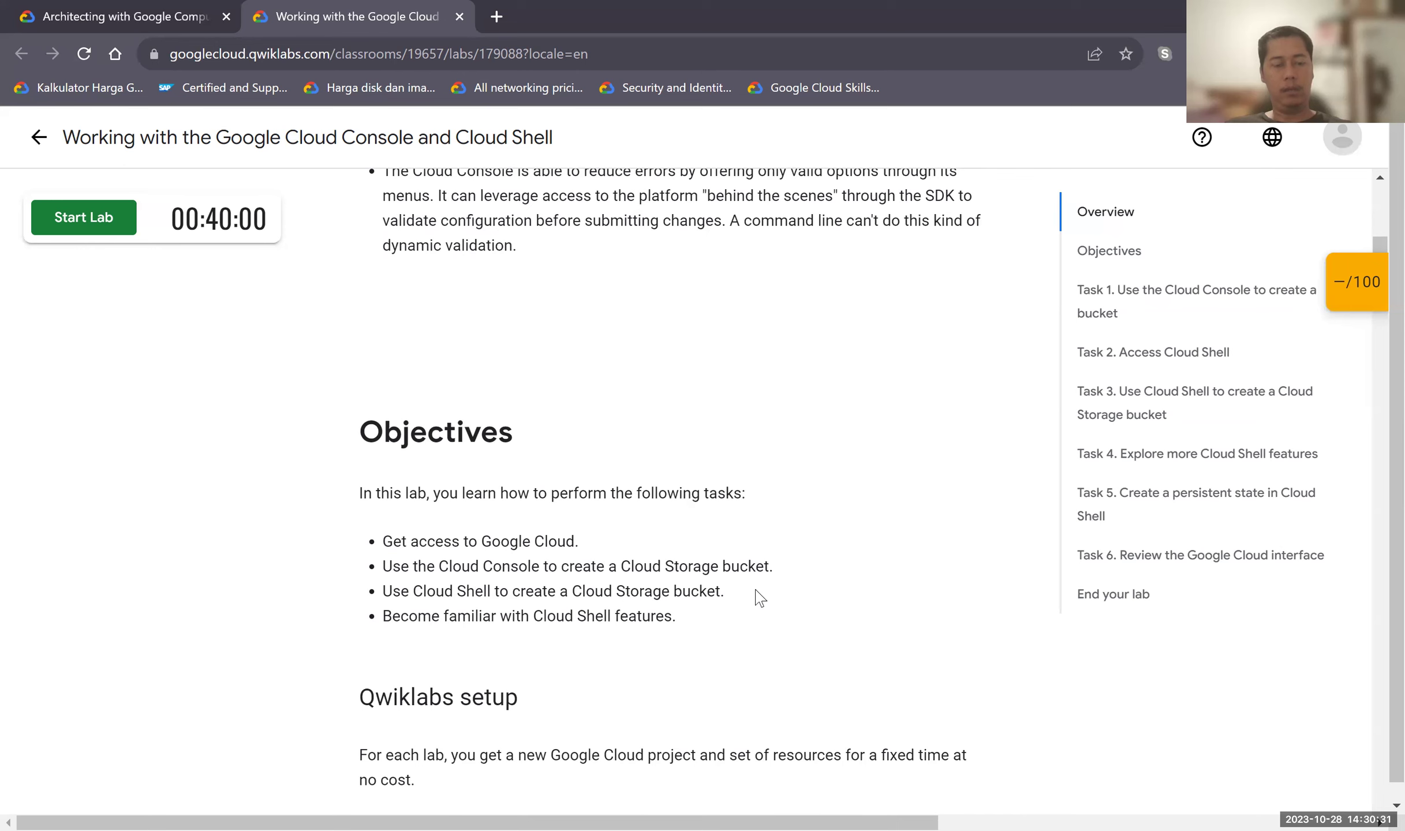
pyautogui.scroll(-2, 760, 598)
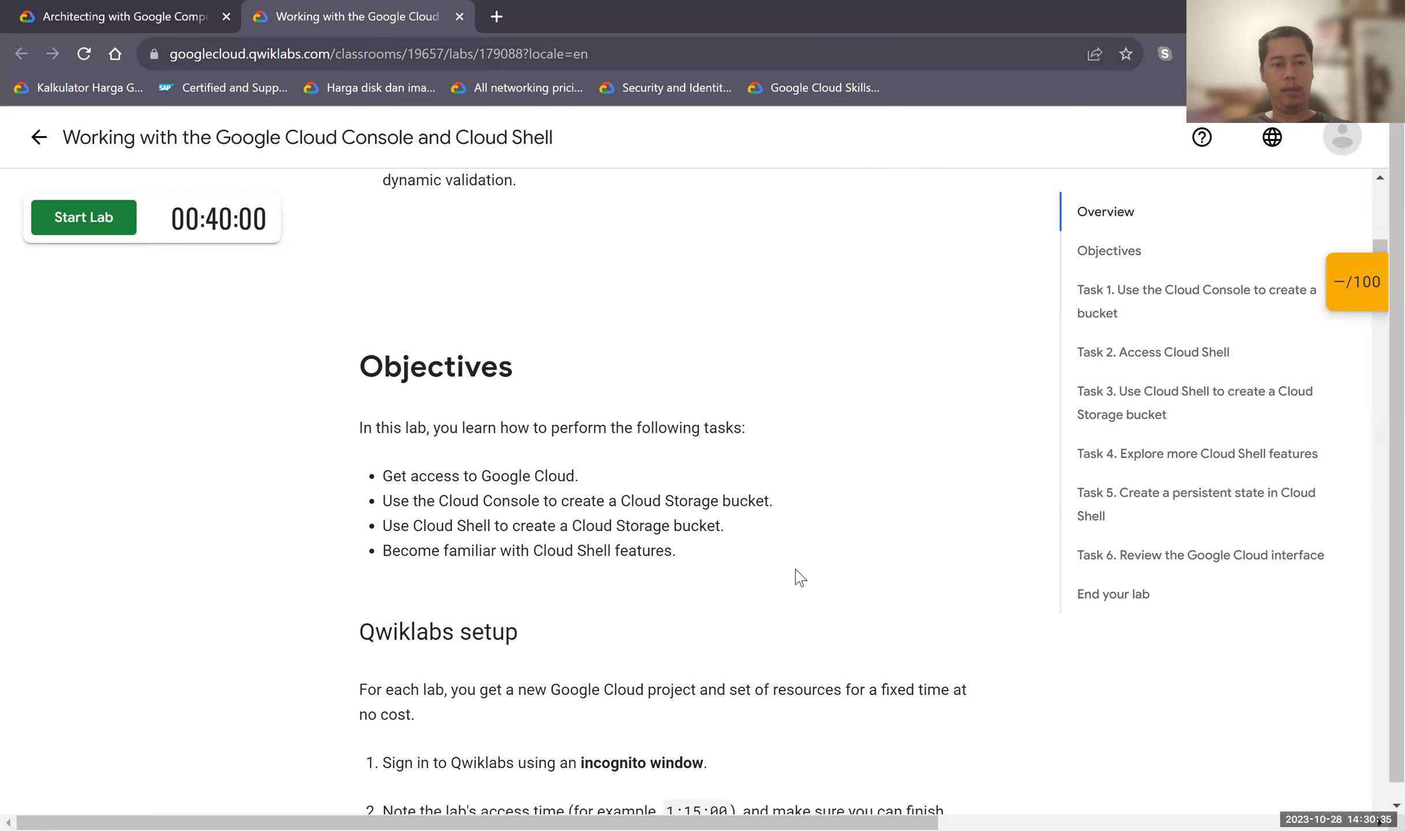
pyautogui.scroll(-1, 800, 578)
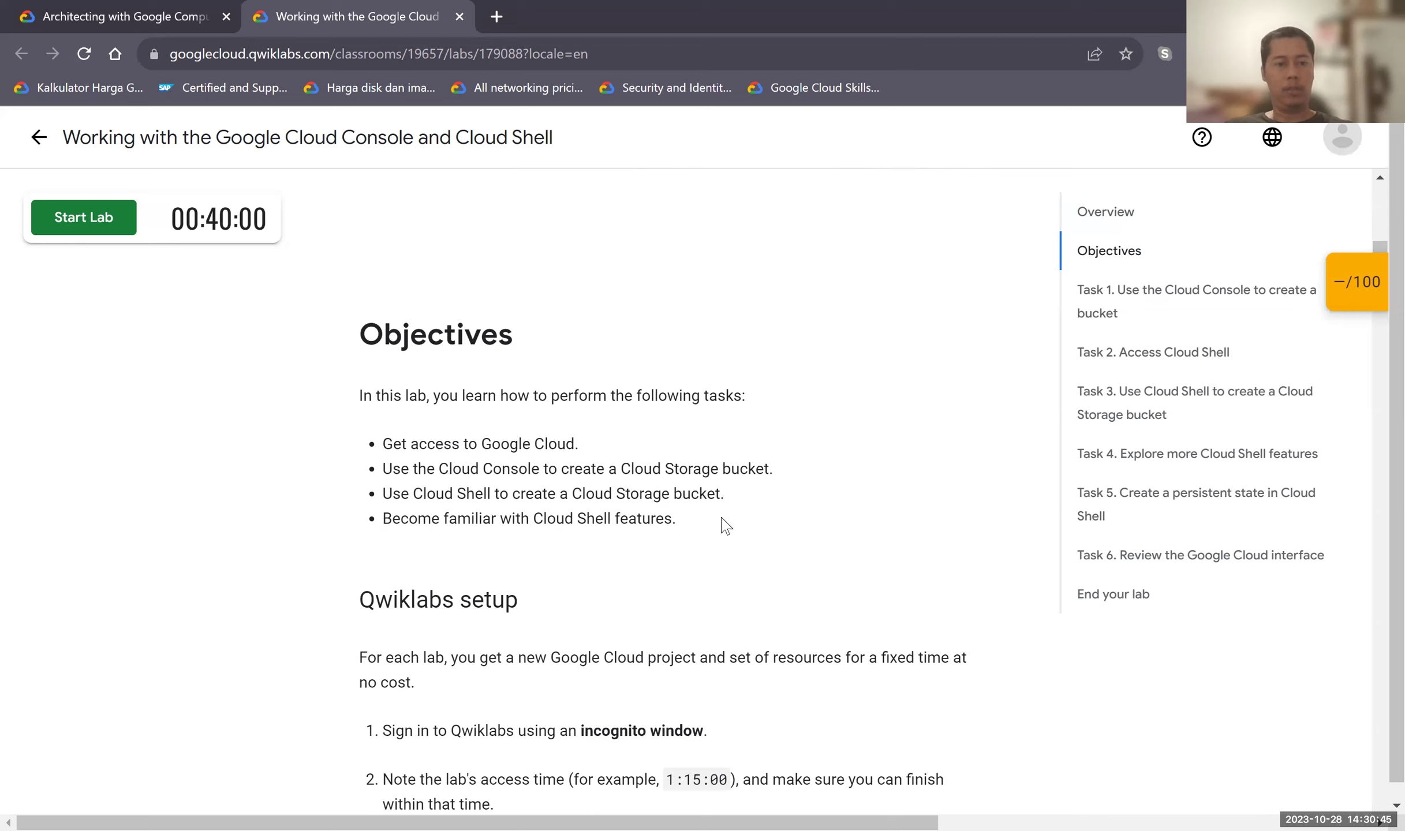
pyautogui.scroll(-1, 703, 517)
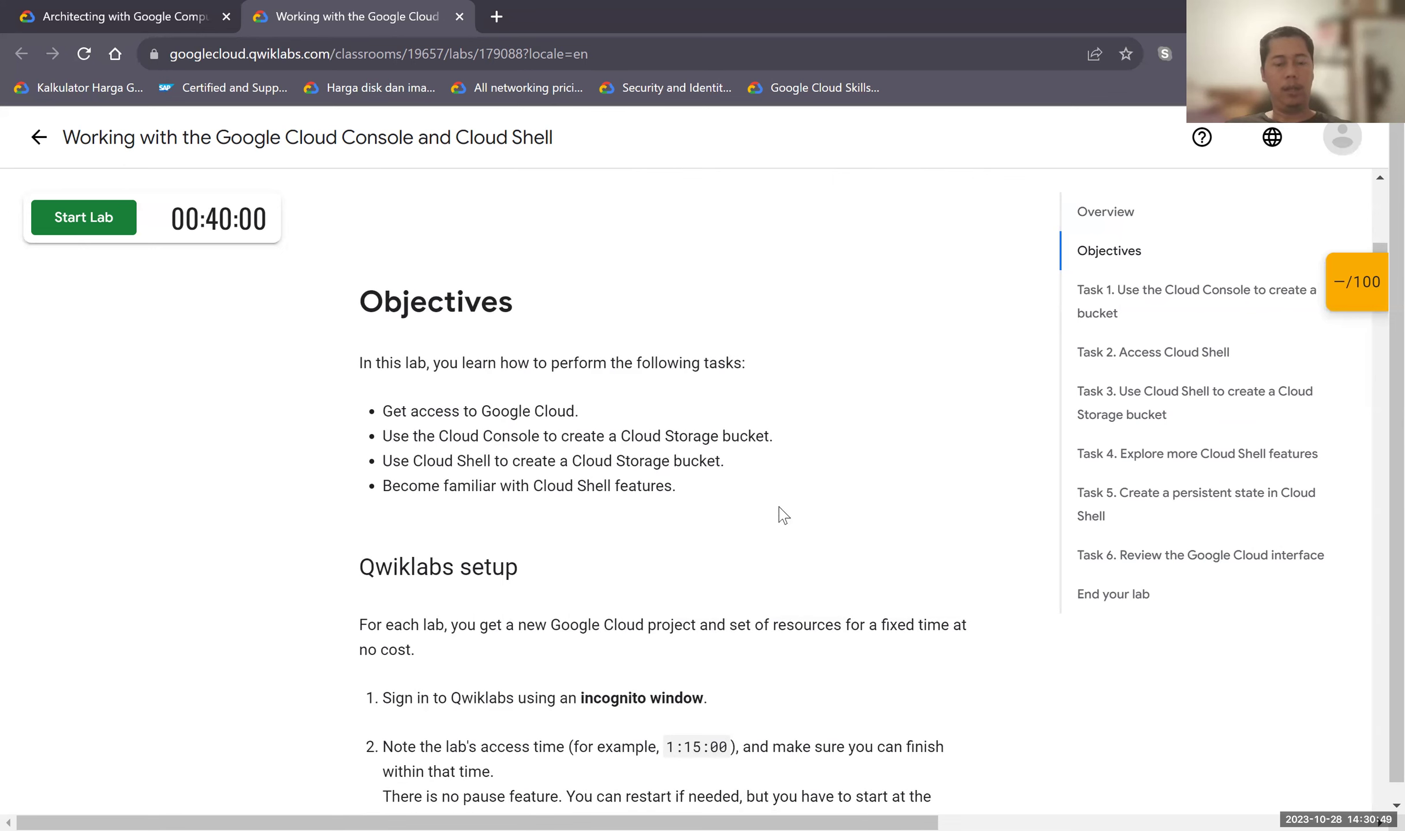
pyautogui.scroll(-1, 783, 515)
pyautogui.scroll(-1, 784, 514)
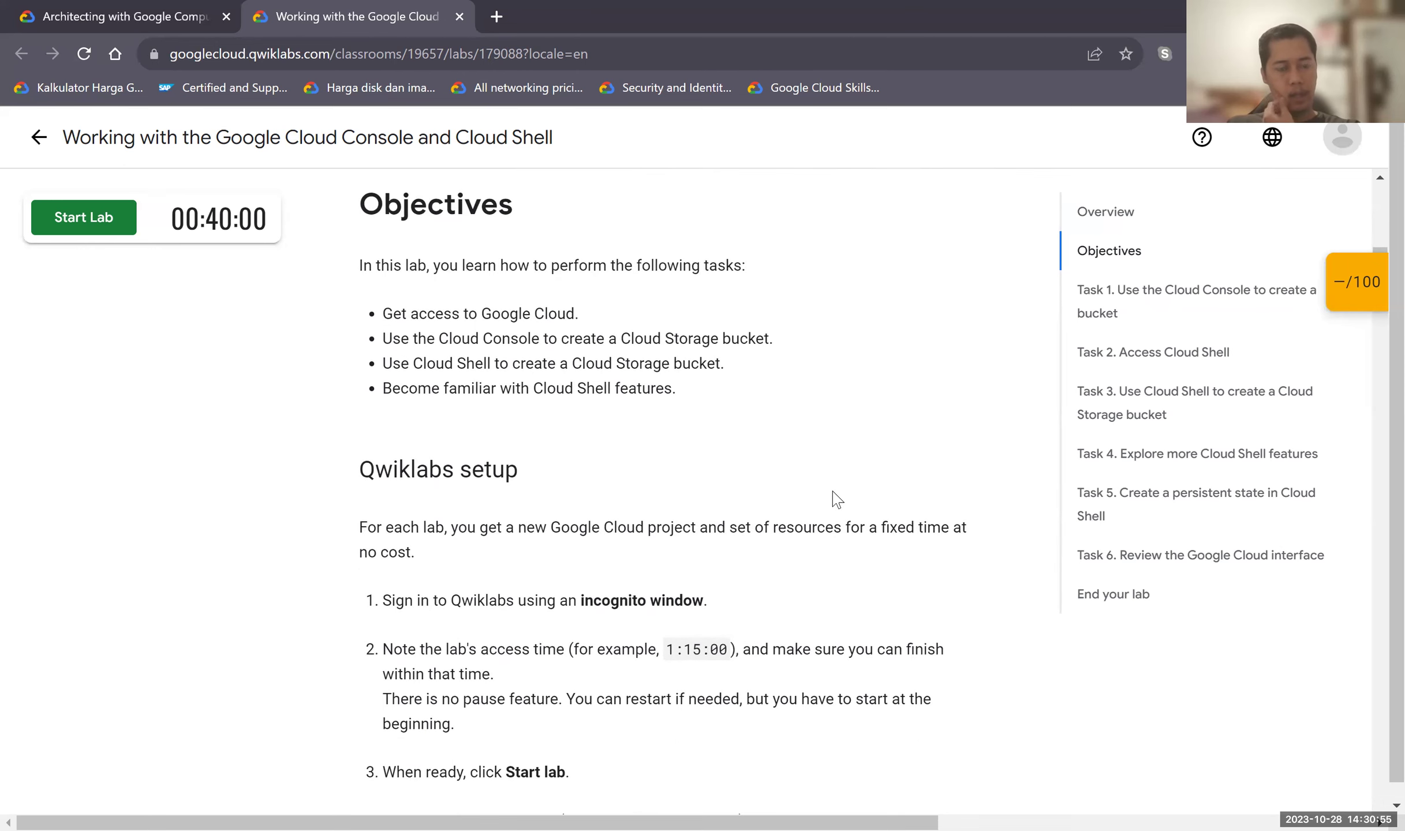
pyautogui.scroll(-2, 837, 500)
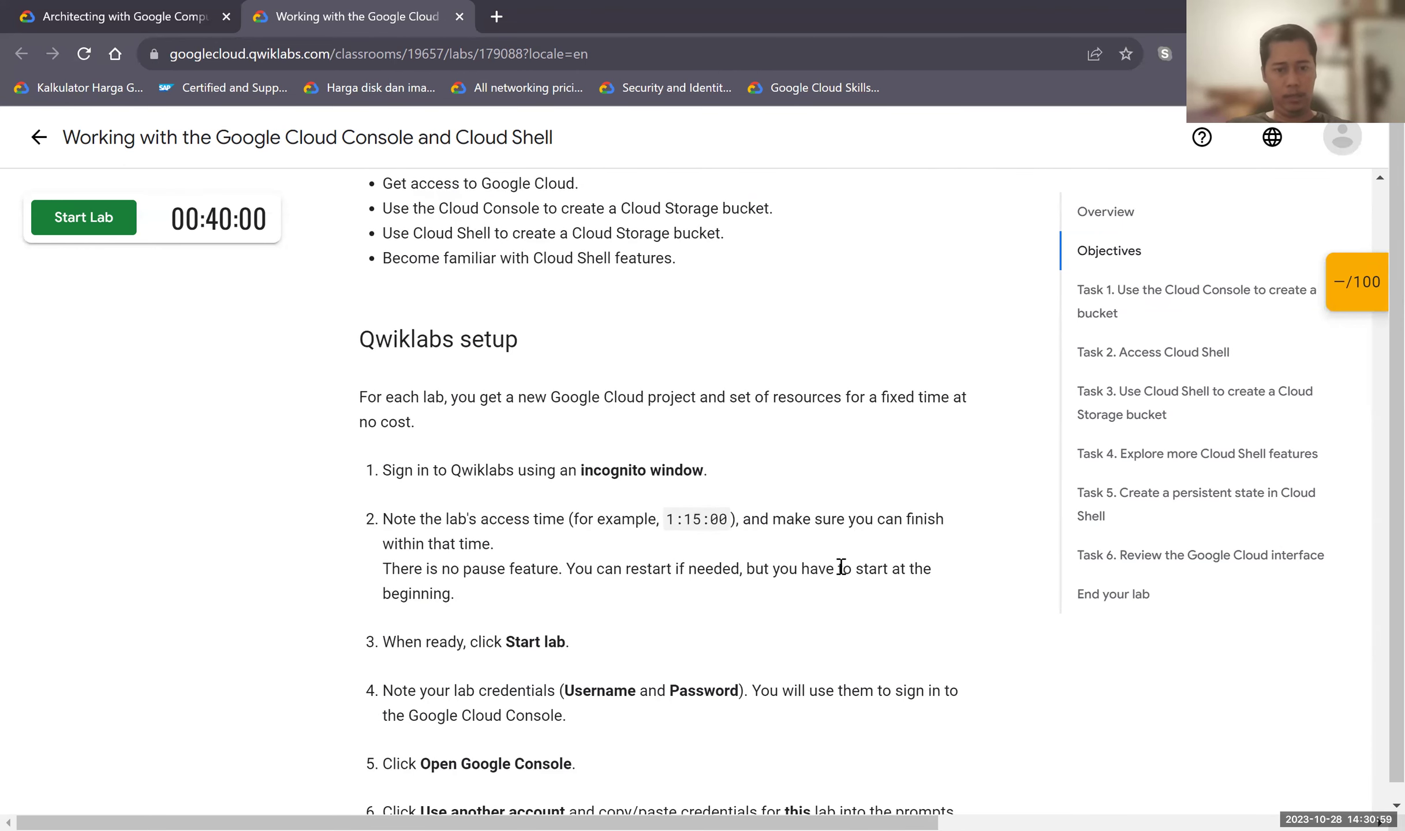
pyautogui.scroll(-6, 842, 568)
pyautogui.scroll(-3, 838, 598)
pyautogui.scroll(-5, 838, 595)
pyautogui.scroll(-1, 830, 591)
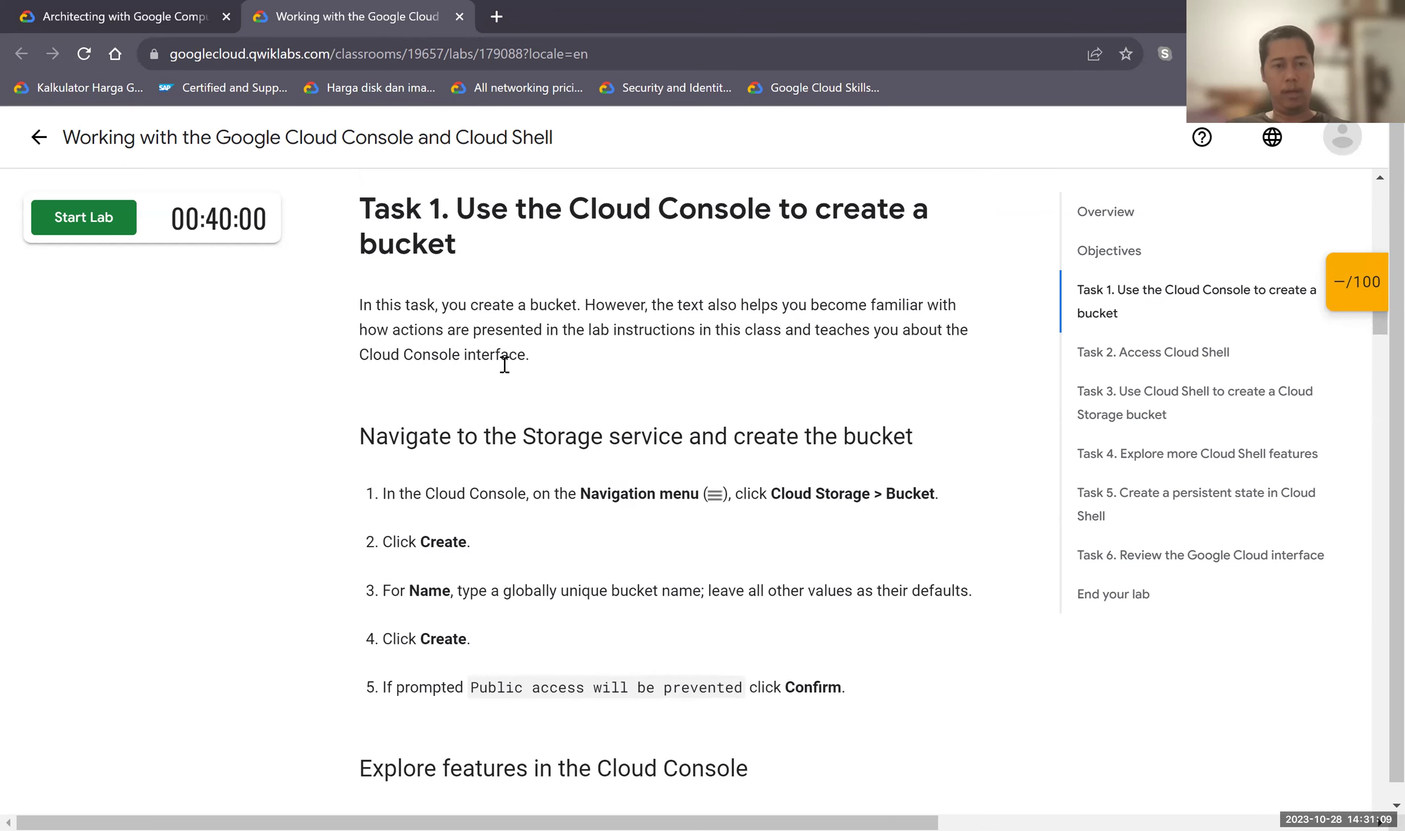
pyautogui.scroll(-1, 628, 465)
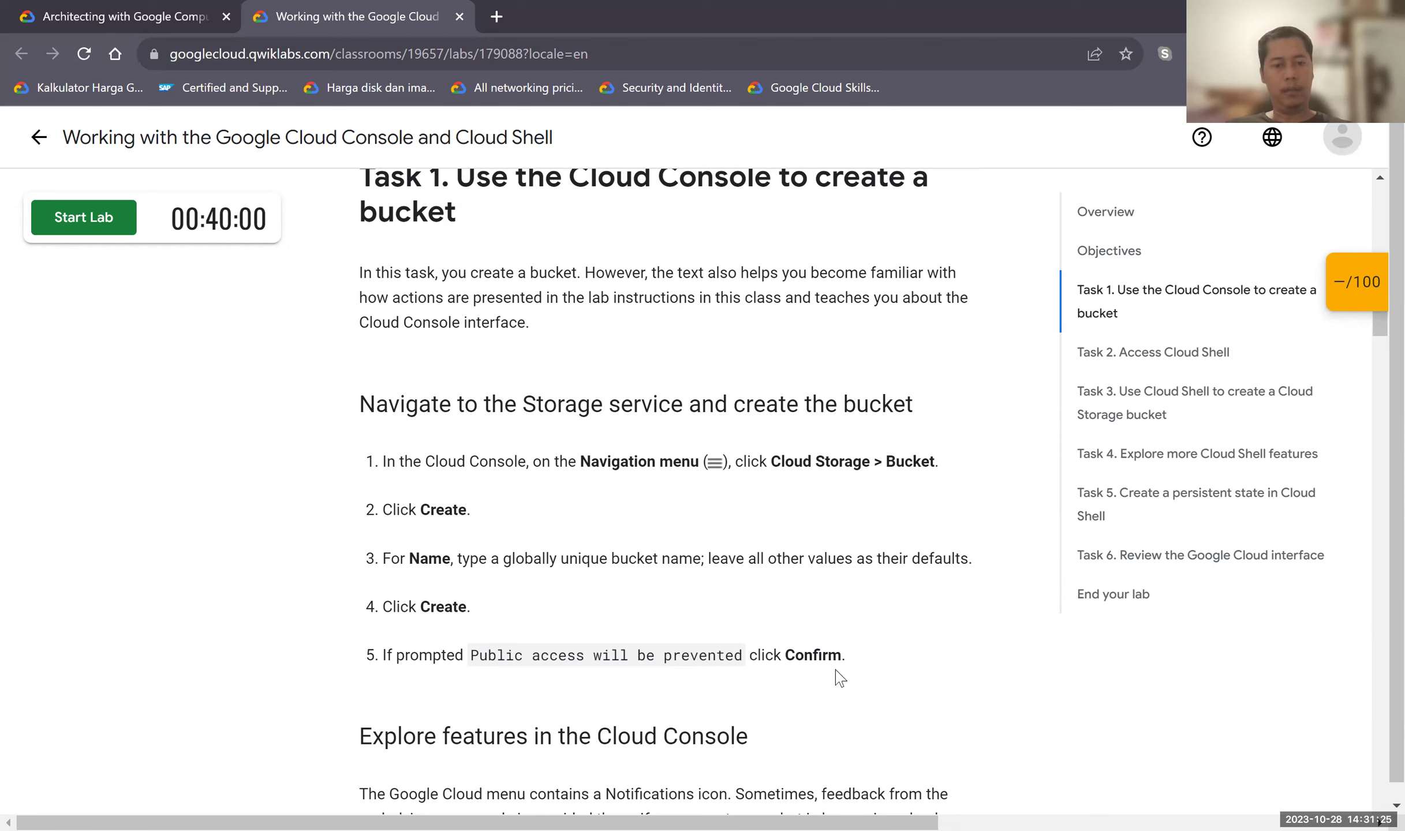
# Launch the lab and open the Google Cloud console sign-in, submitting the prefilled lab username.
pyautogui.click(64, 220)
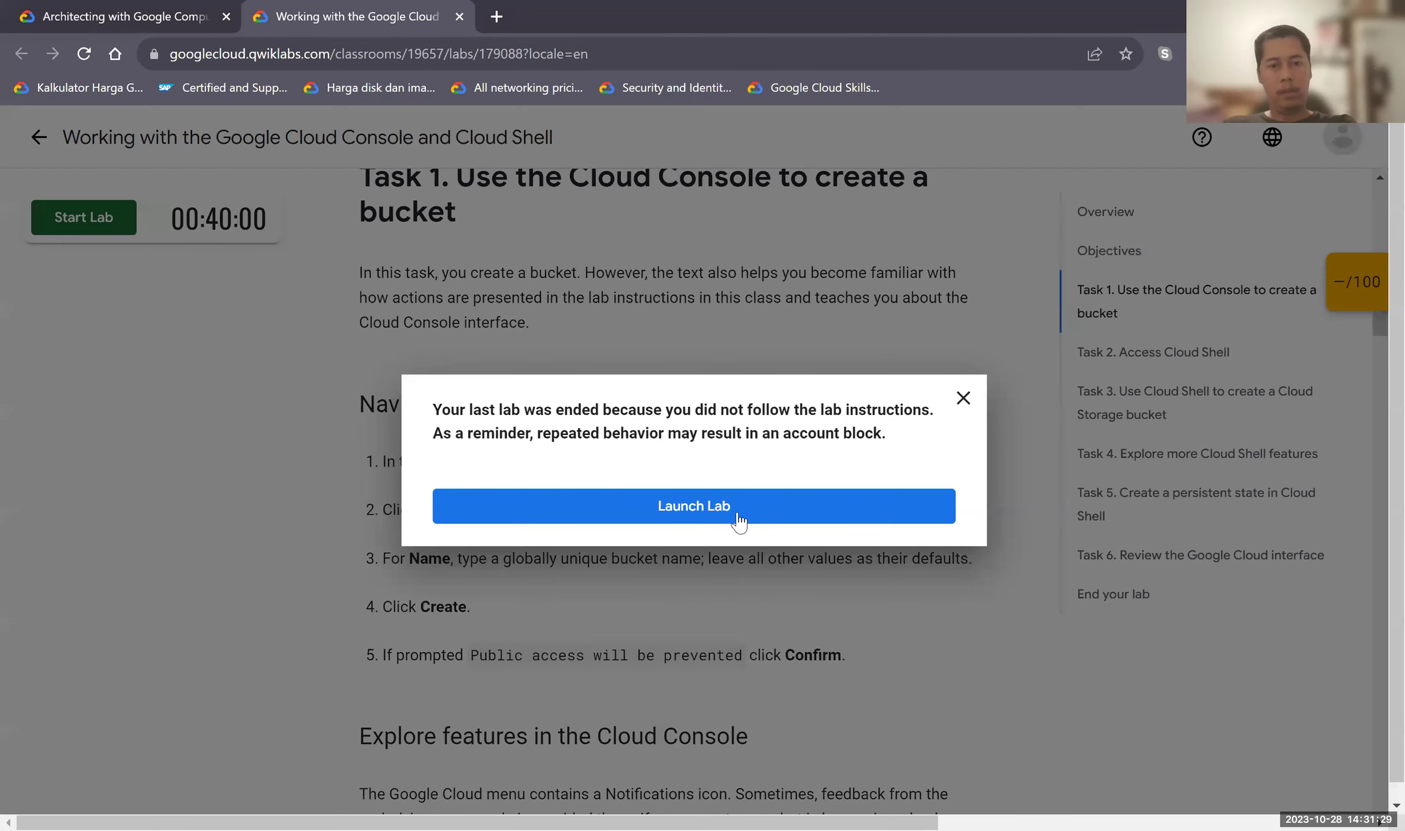
pyautogui.click(739, 512)
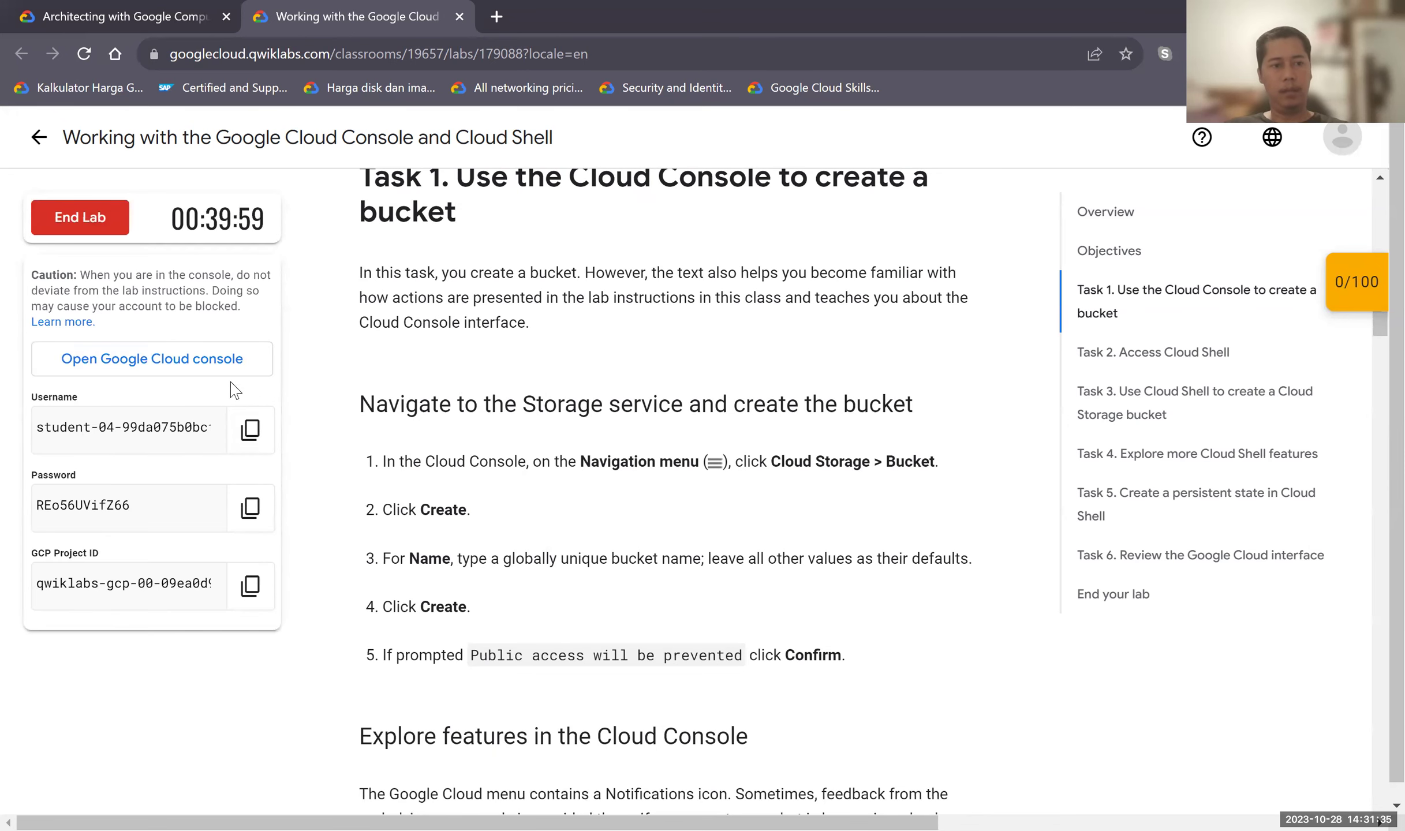
pyautogui.click(223, 371)
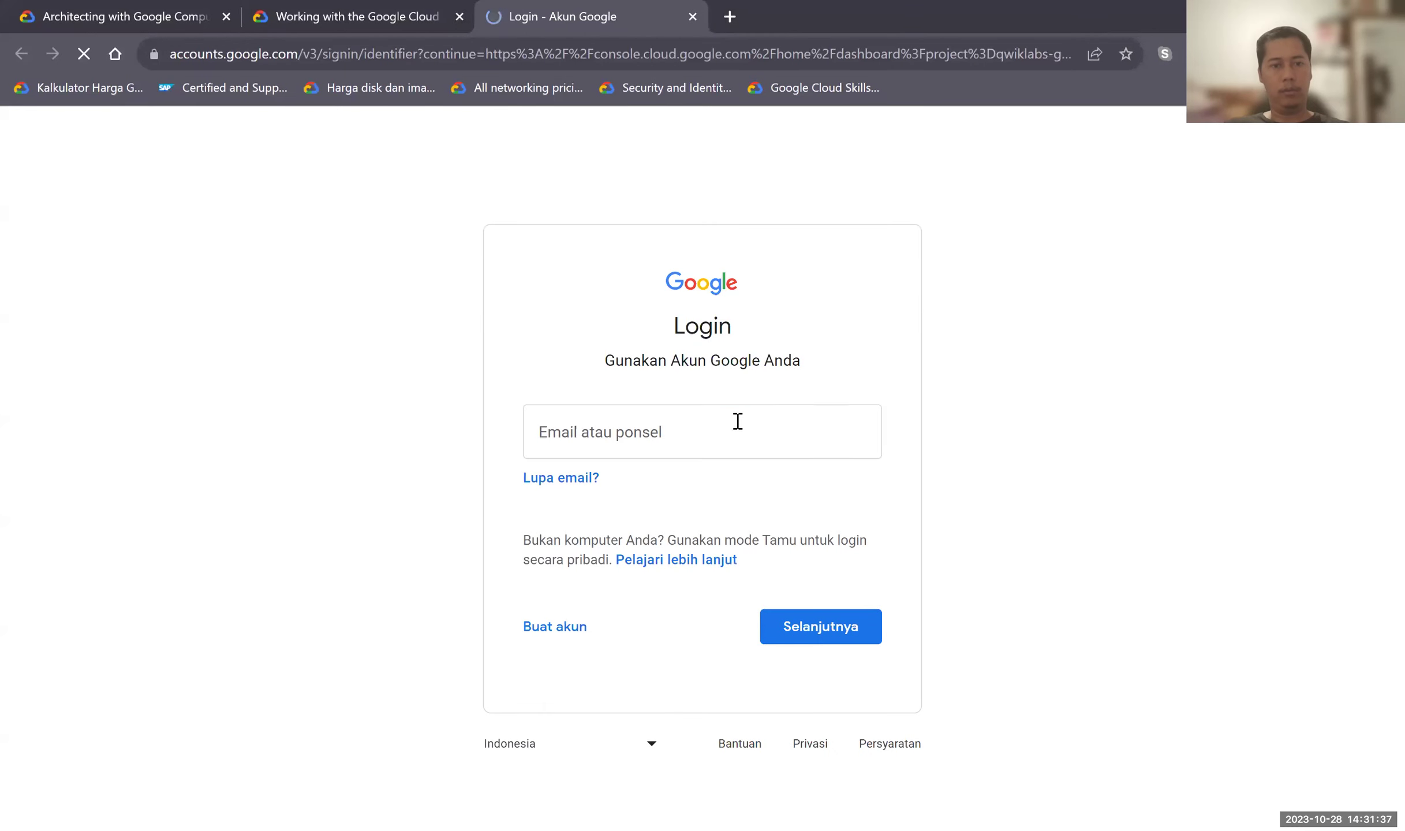
pyautogui.click(809, 629)
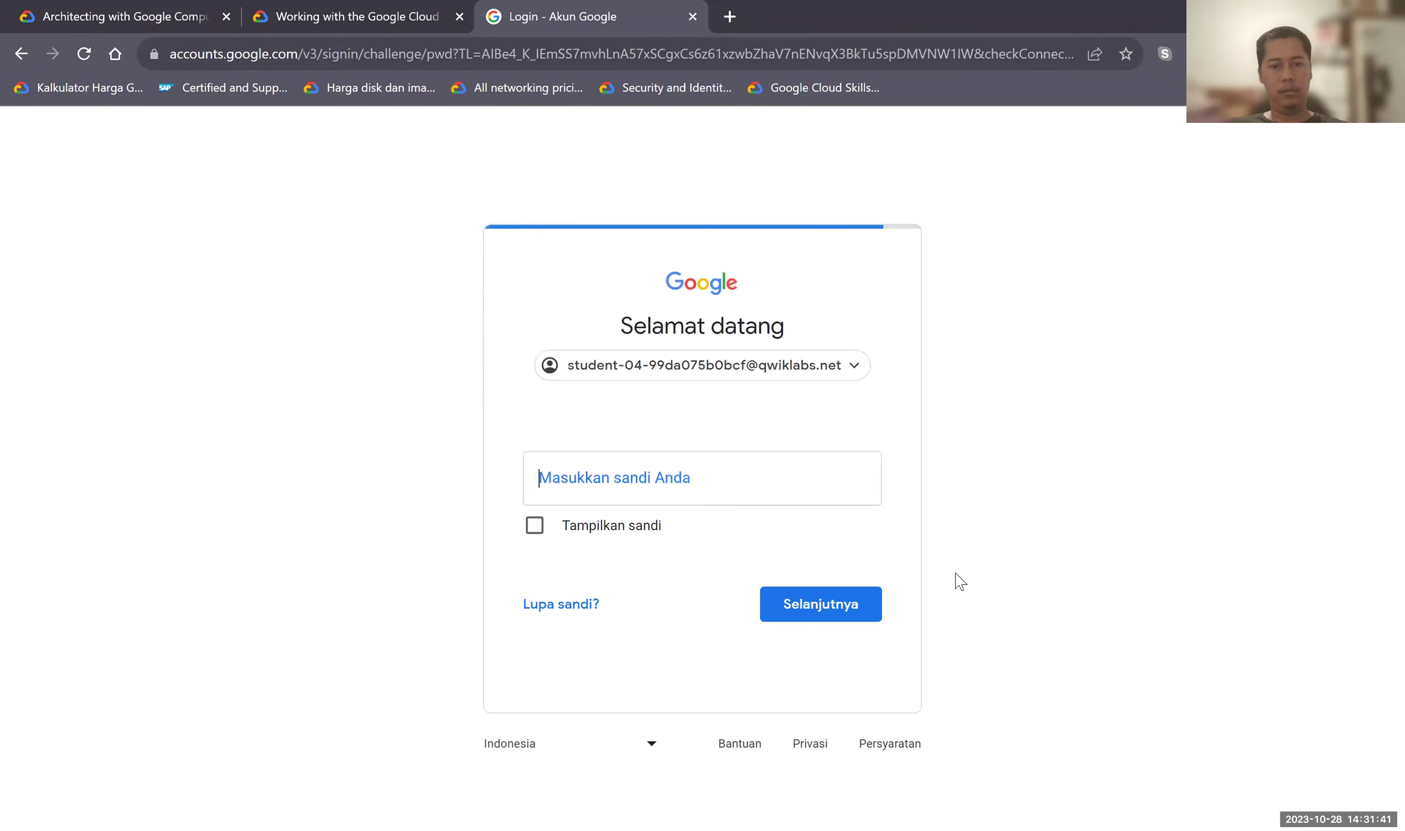
# Copy the lab account's password from the lab page and sign in to Google with it.
pyautogui.click(254, 13)
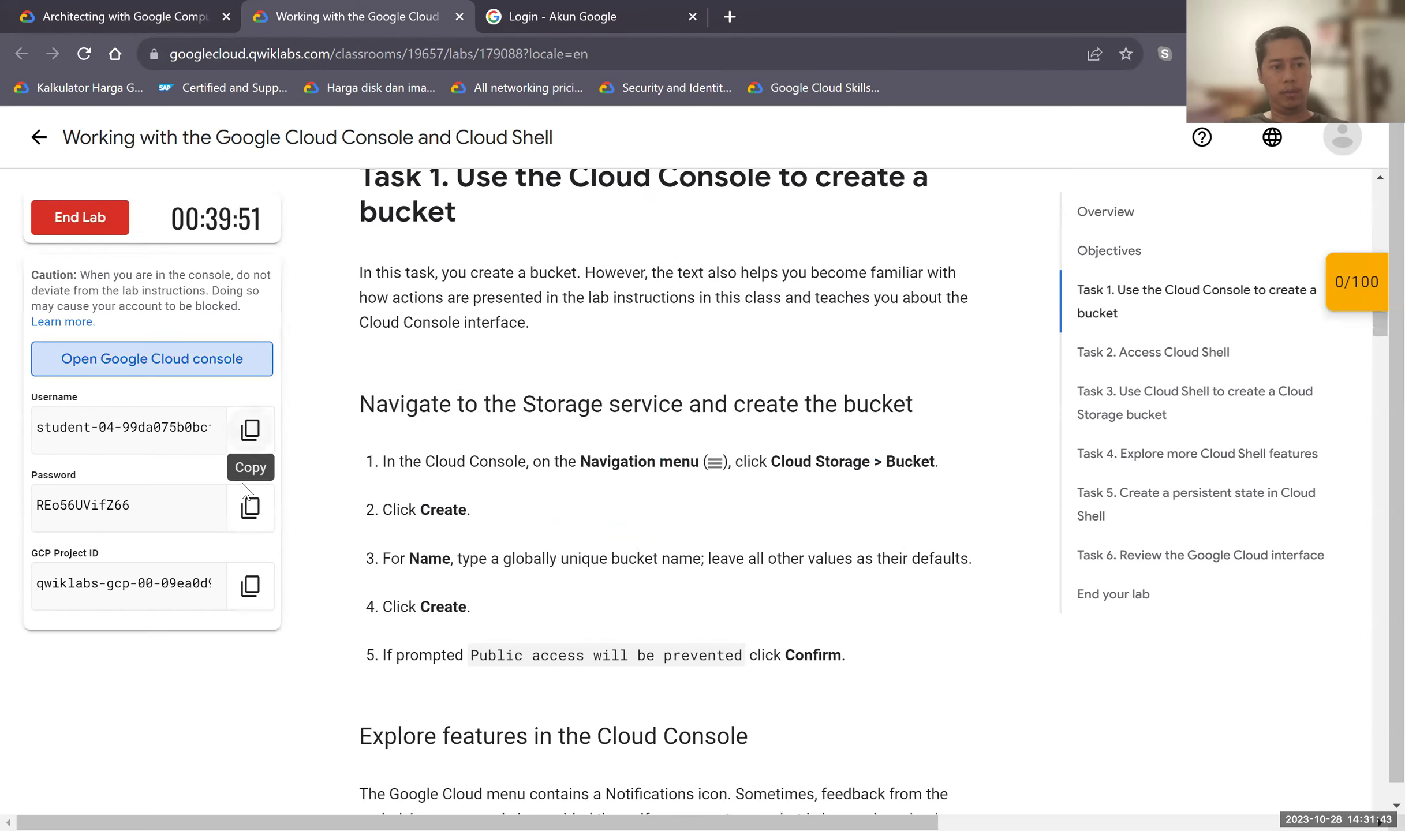
pyautogui.click(242, 514)
pyautogui.click(482, 27)
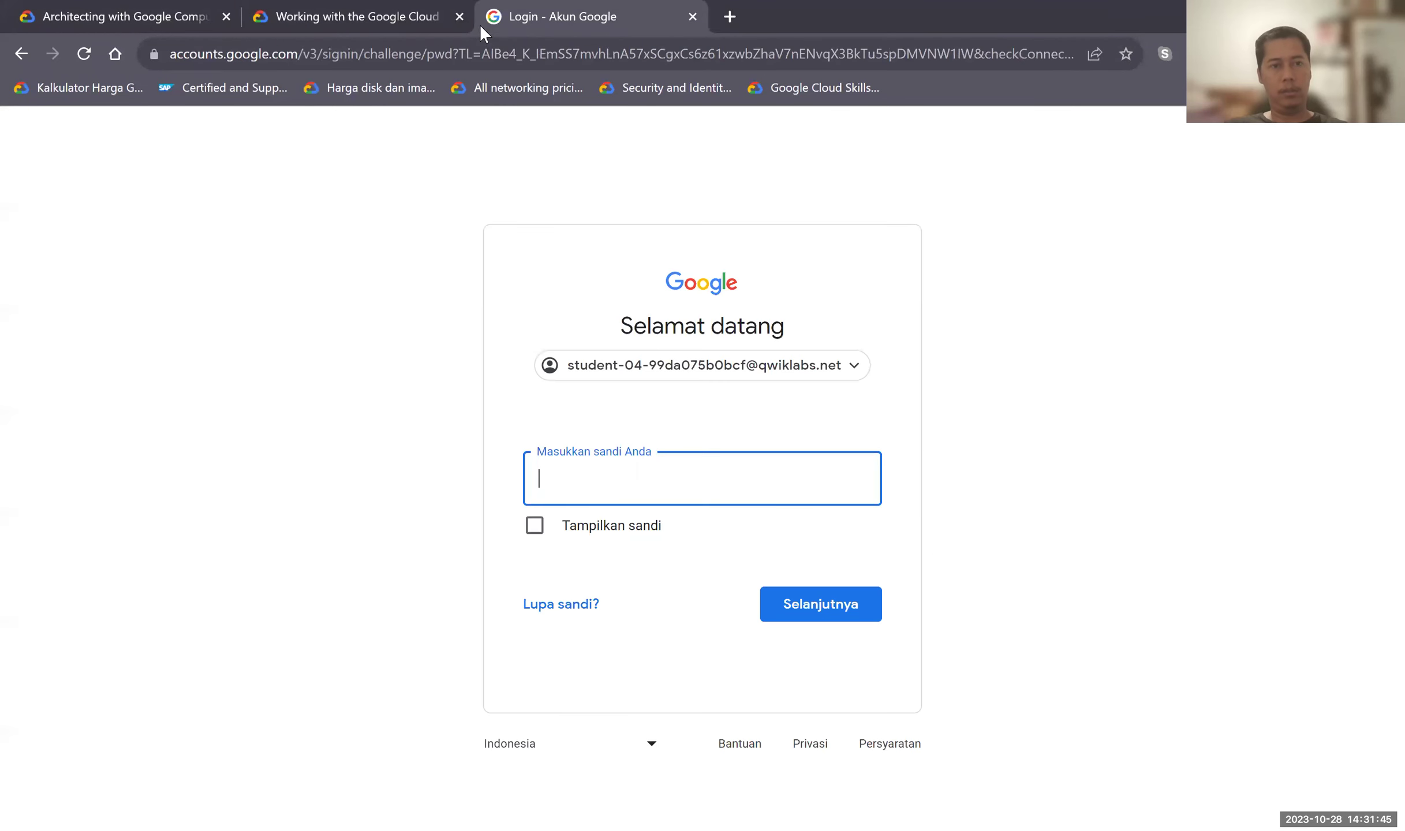
pyautogui.hotkey('ctrl', 'v')
pyautogui.click(789, 613)
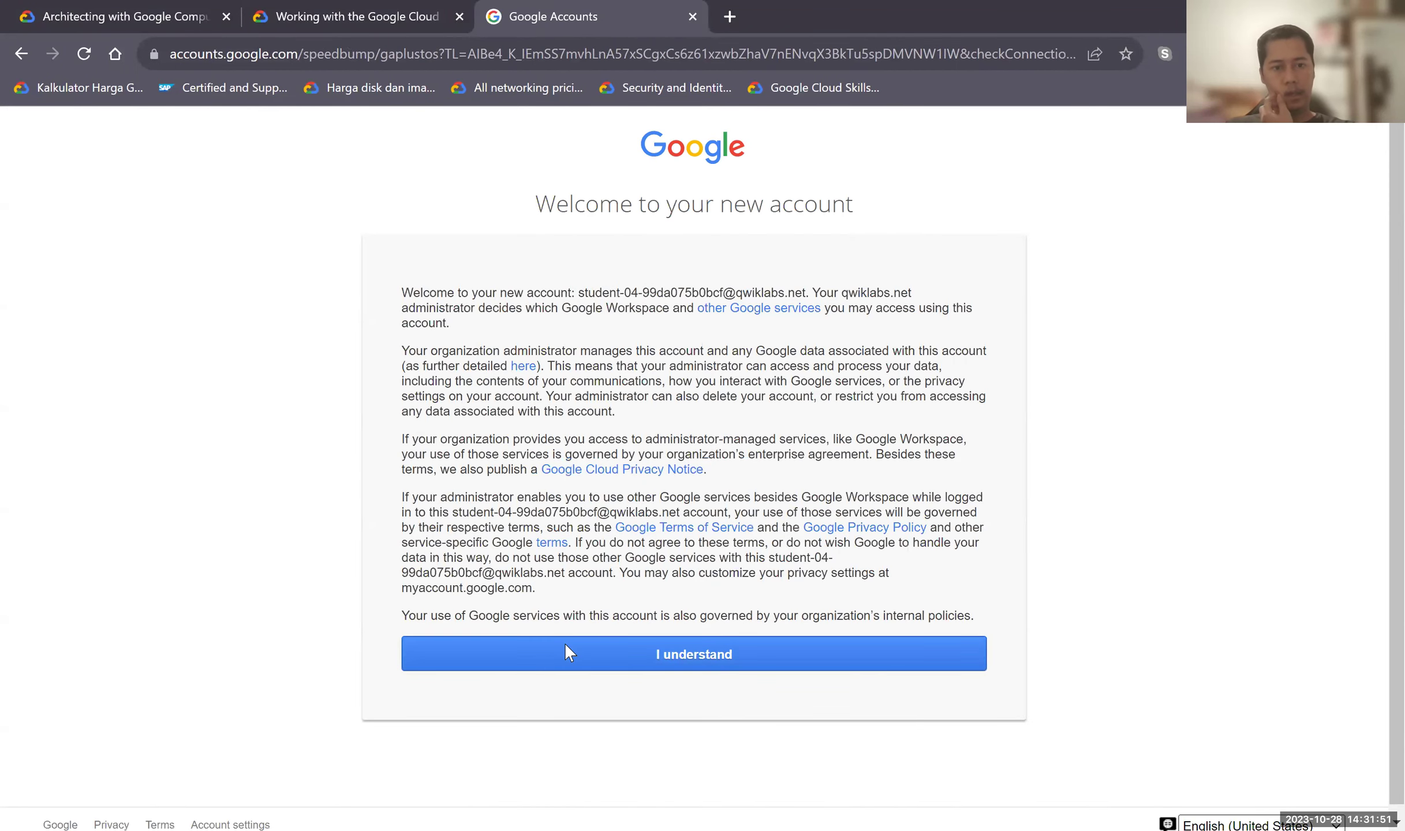
# Complete the new account's first-time prompts, declining a separate Chrome profile and agreeing to the Google Cloud Platform Terms of Service.
pyautogui.click(566, 647)
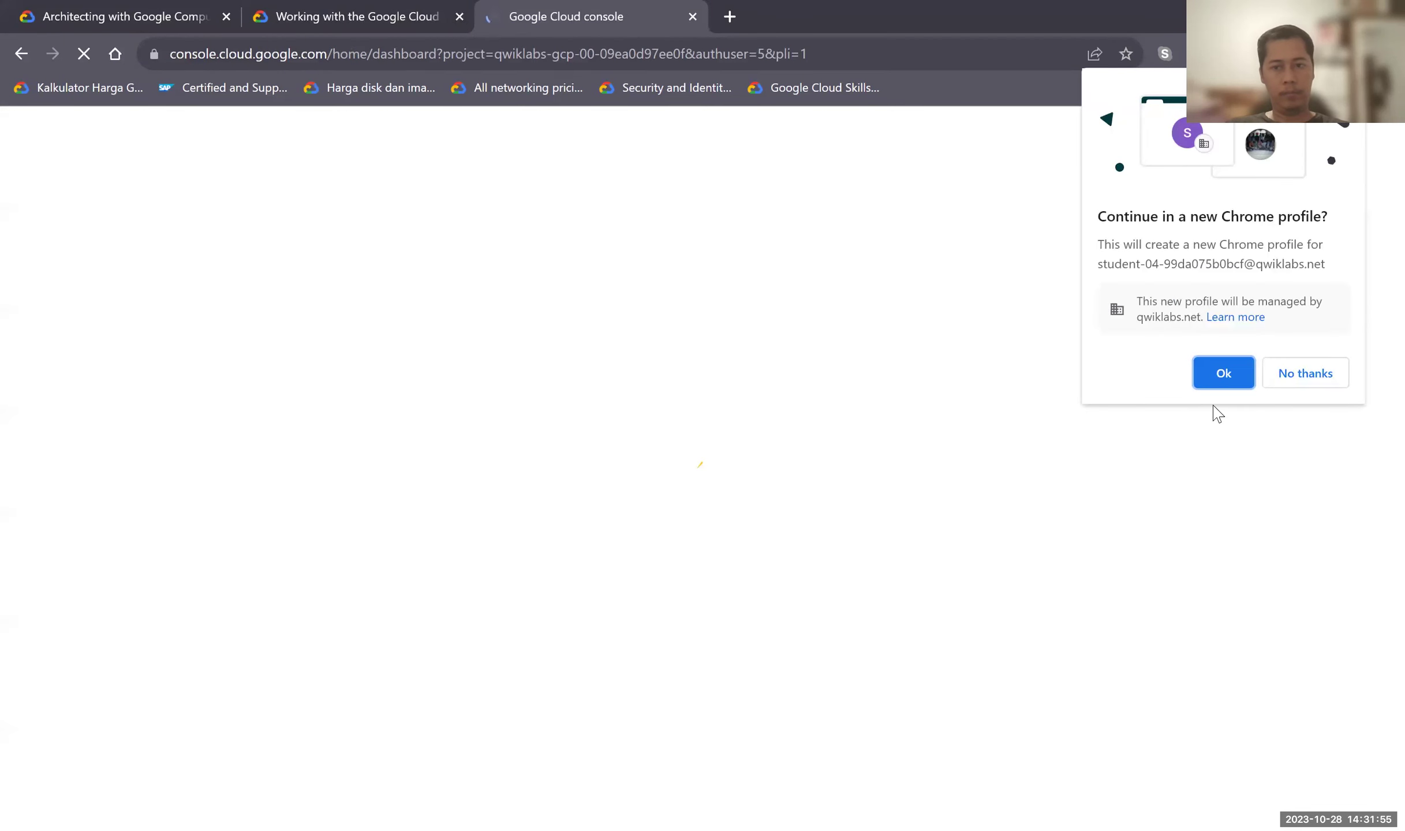
pyautogui.click(1303, 374)
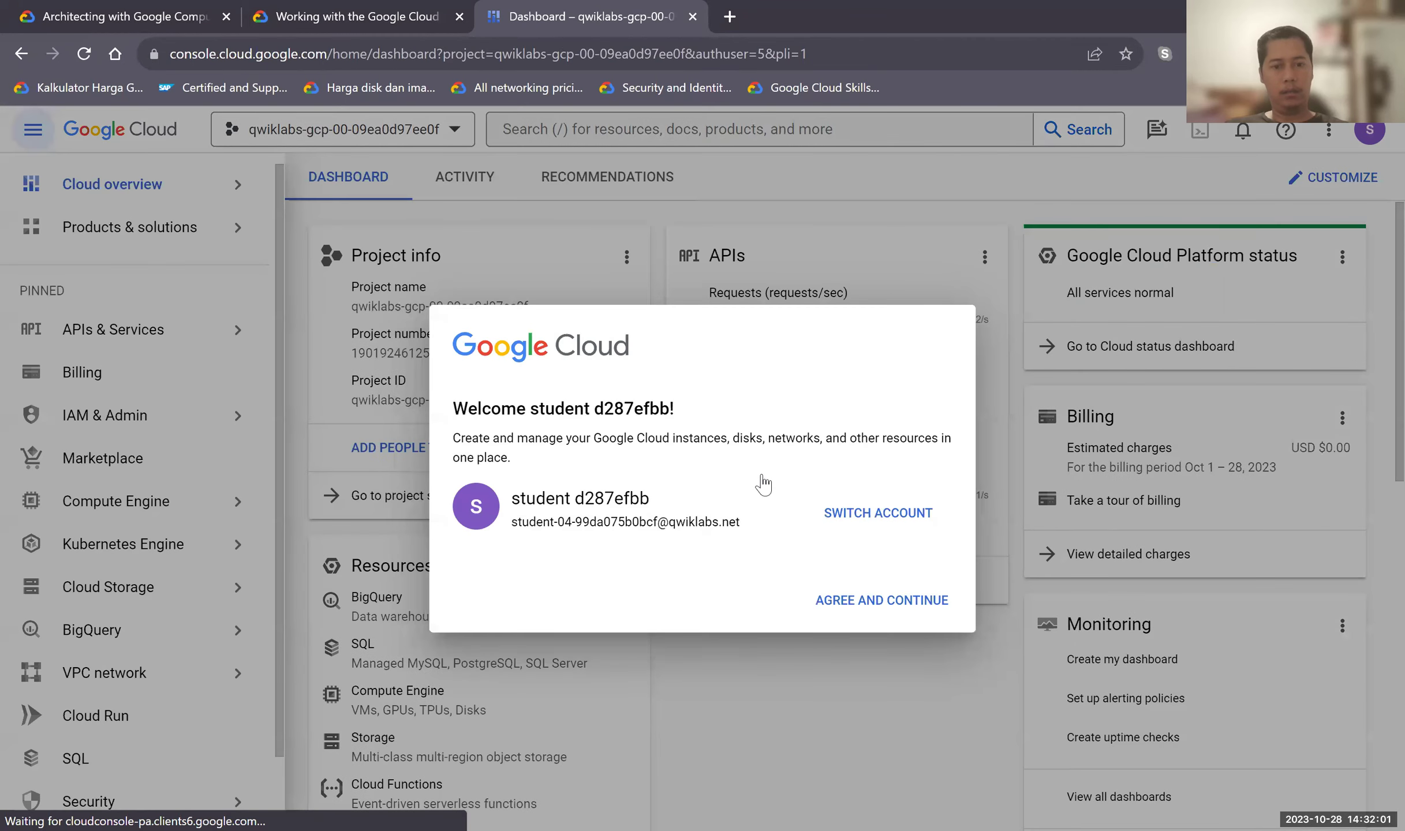
pyautogui.click(460, 545)
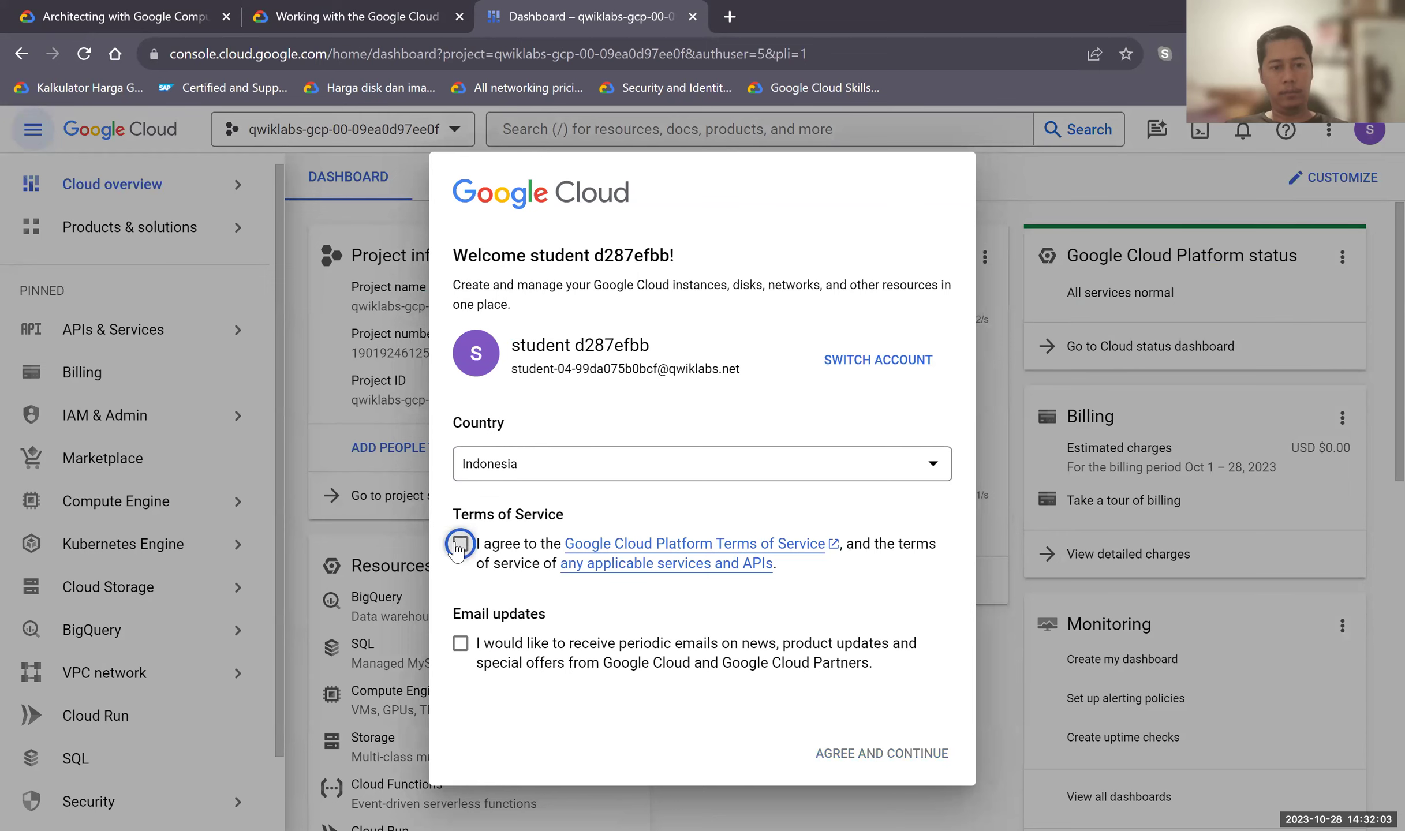
pyautogui.click(866, 753)
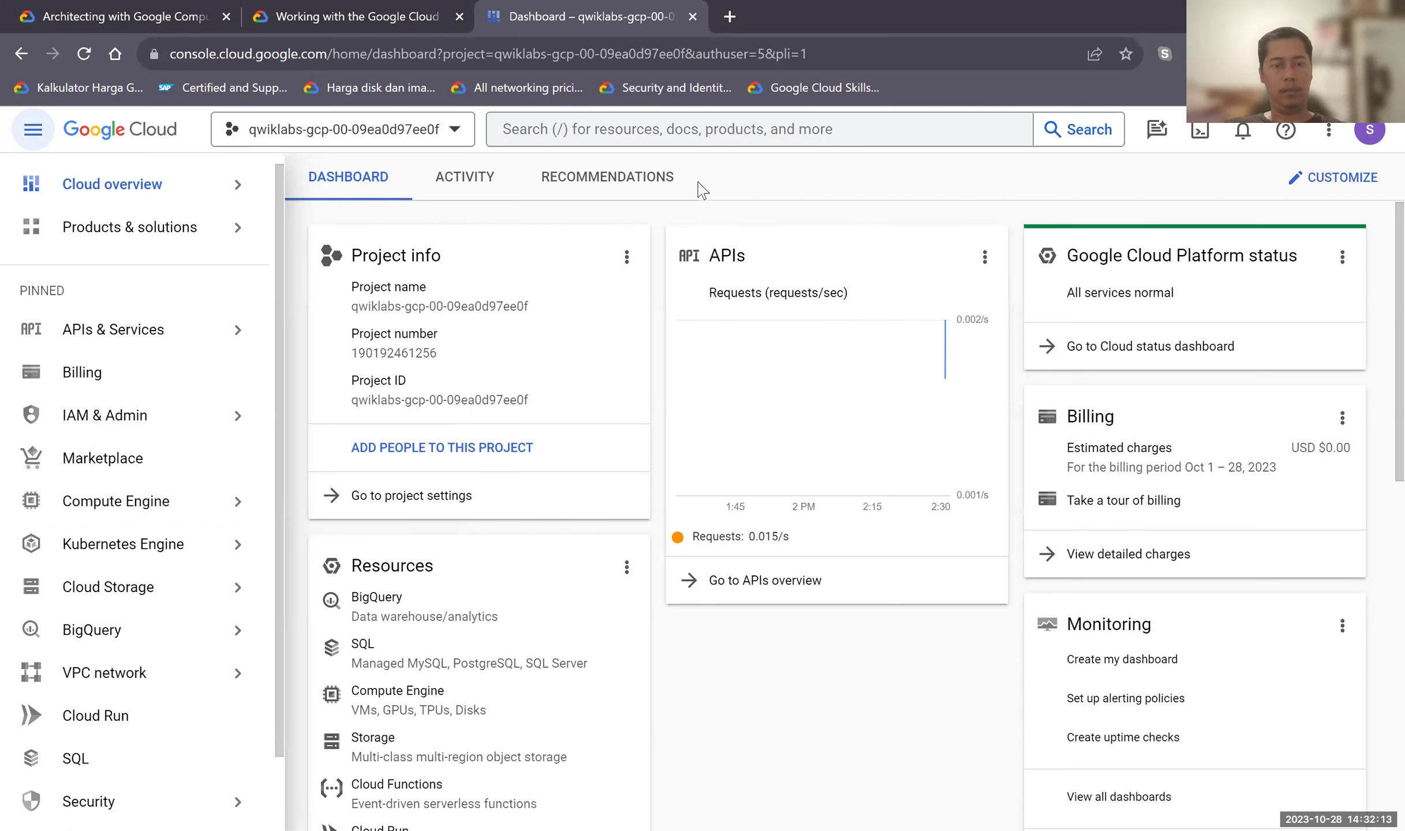
pyautogui.moveTo(198, 326)
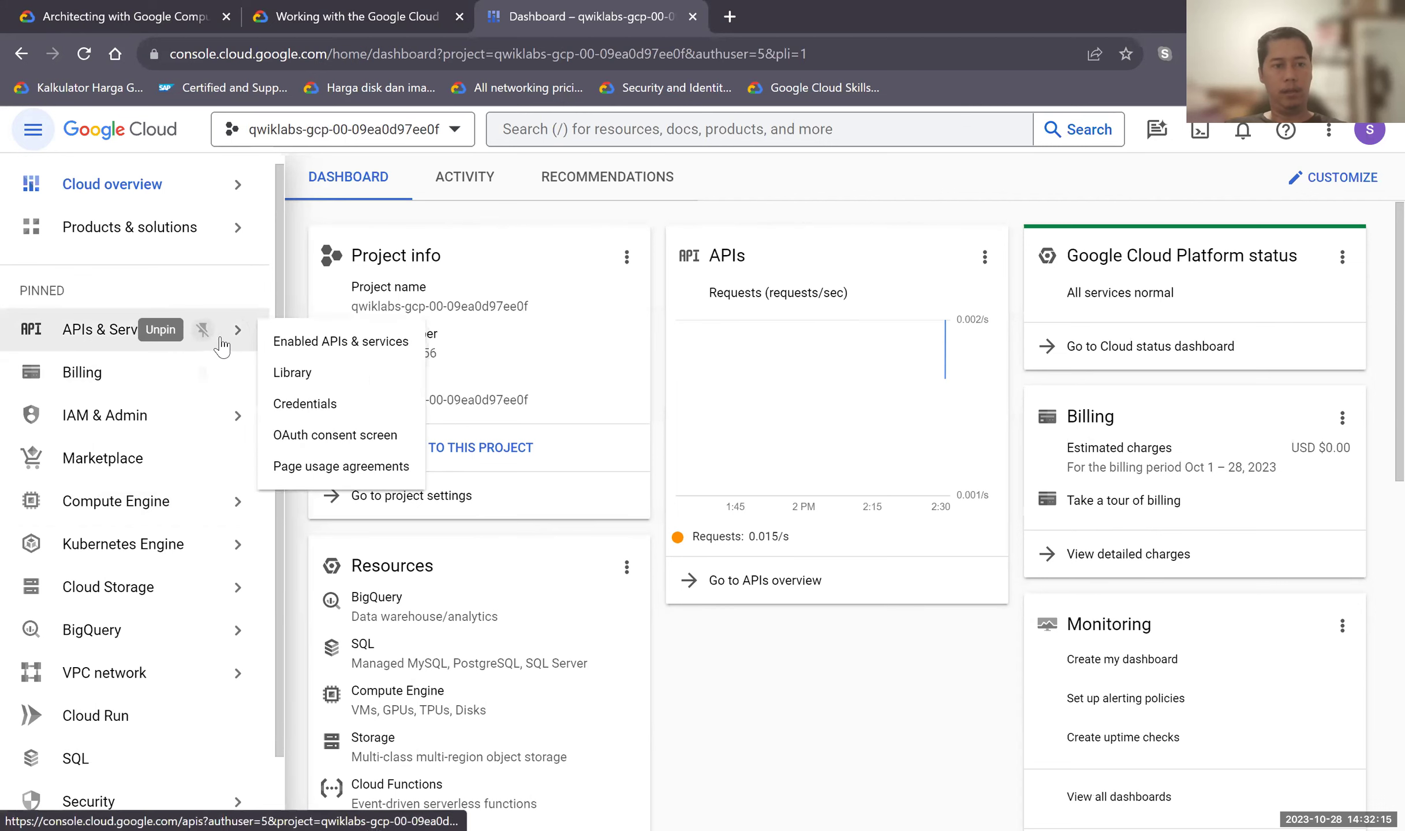
pyautogui.moveTo(282, 267); pyautogui.dragTo(295, 205)
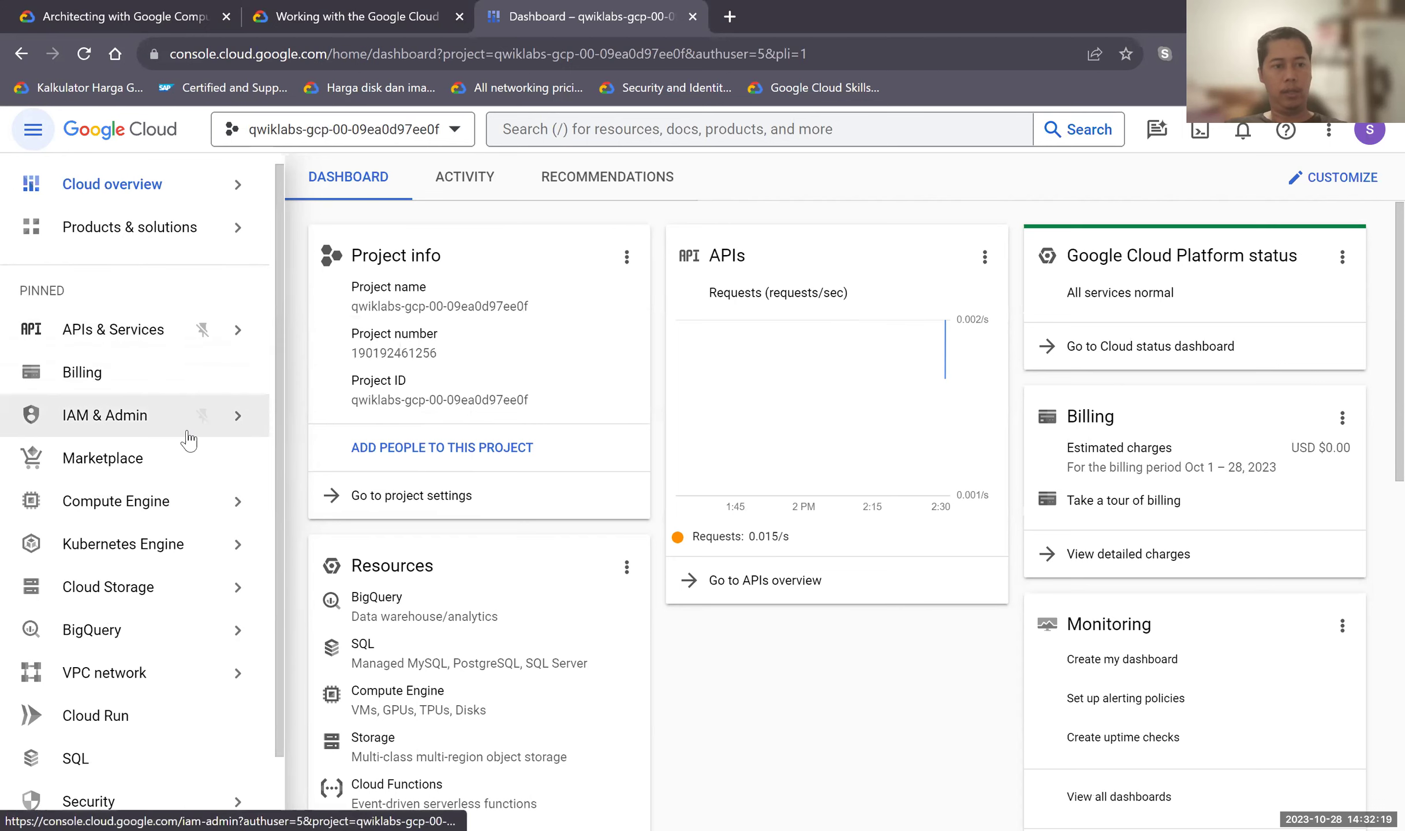
pyautogui.scroll(-1, 184, 479)
pyautogui.scroll(-1, 141, 791)
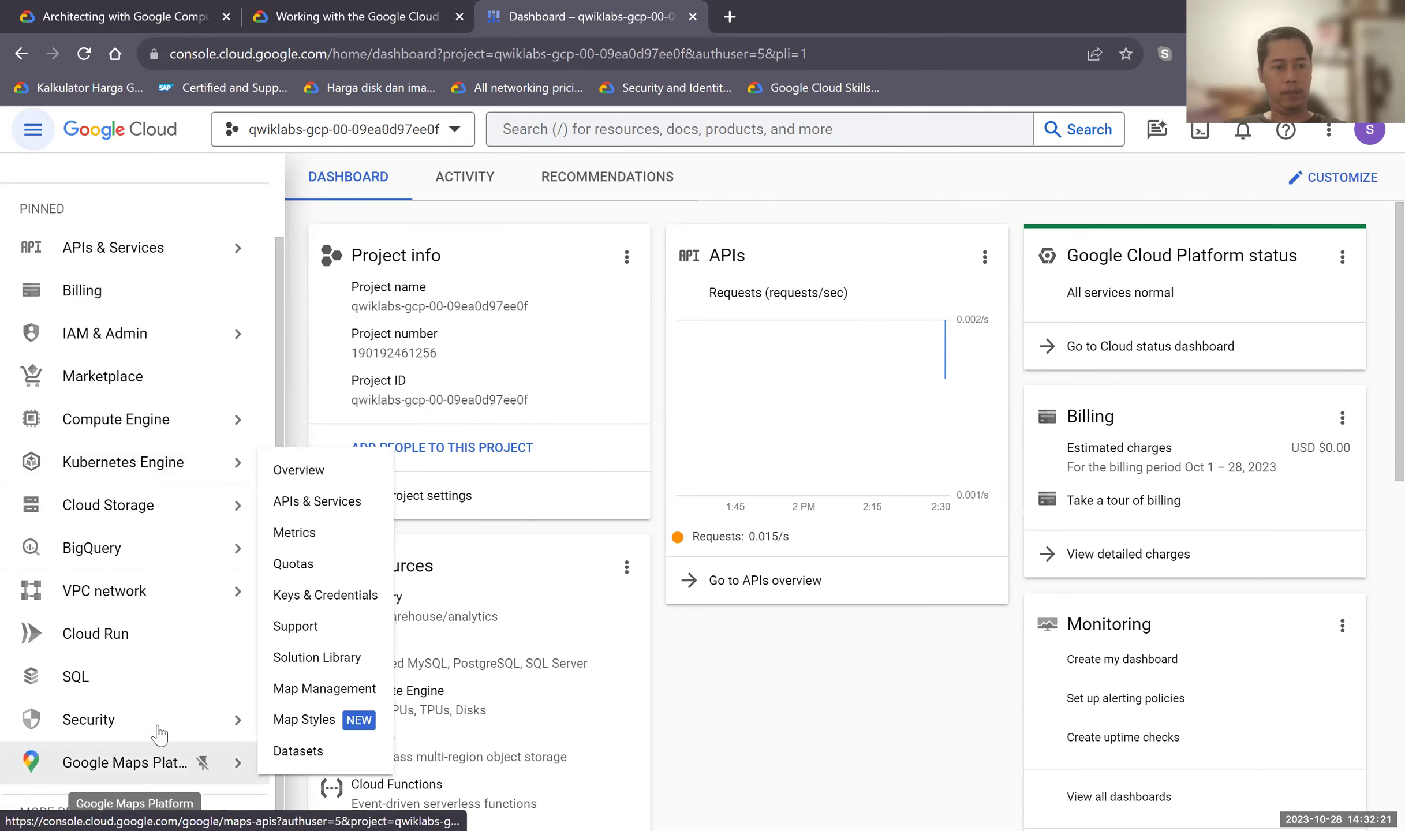
pyautogui.scroll(2, 174, 516)
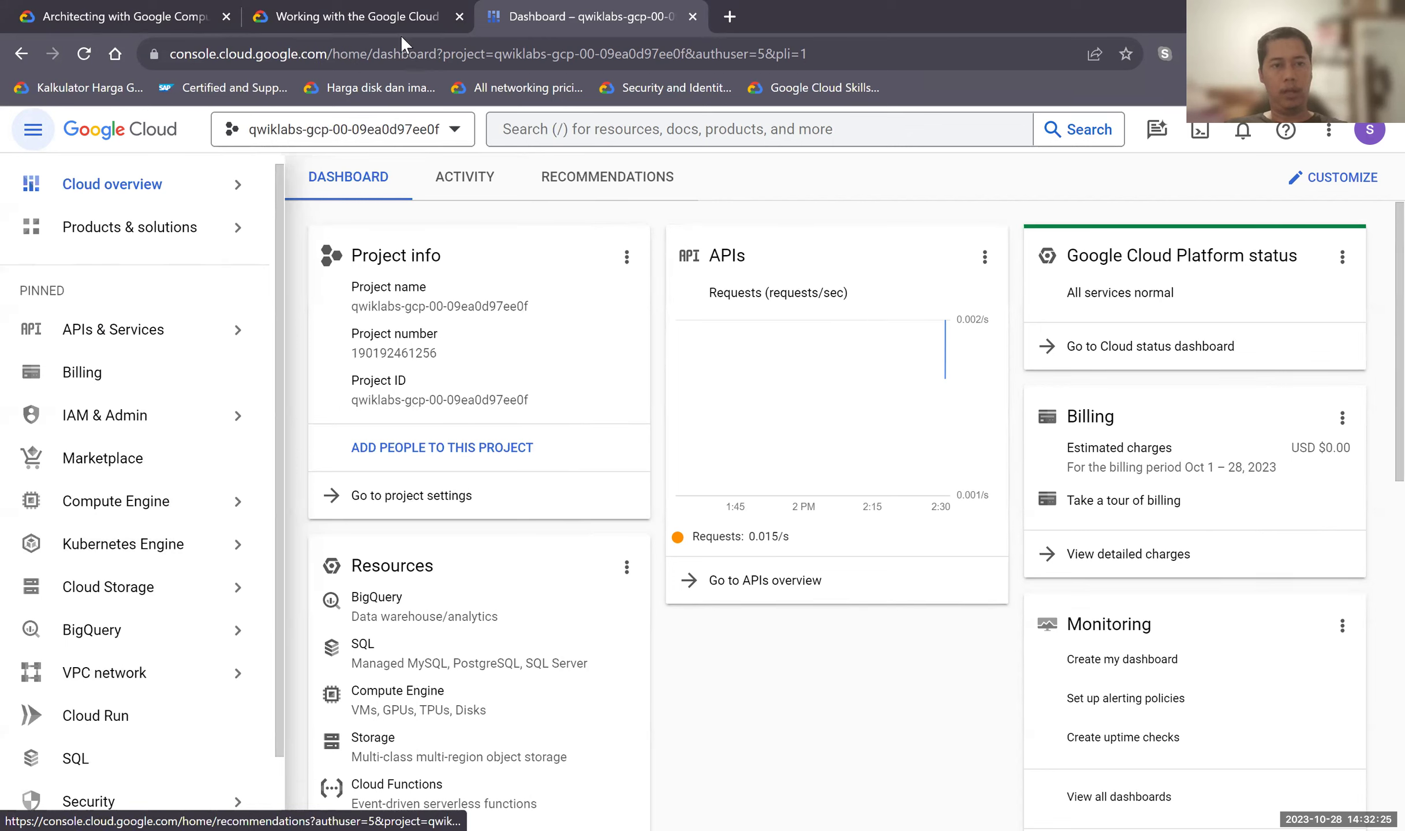
pyautogui.moveTo(635, 222); pyautogui.dragTo(822, 291)
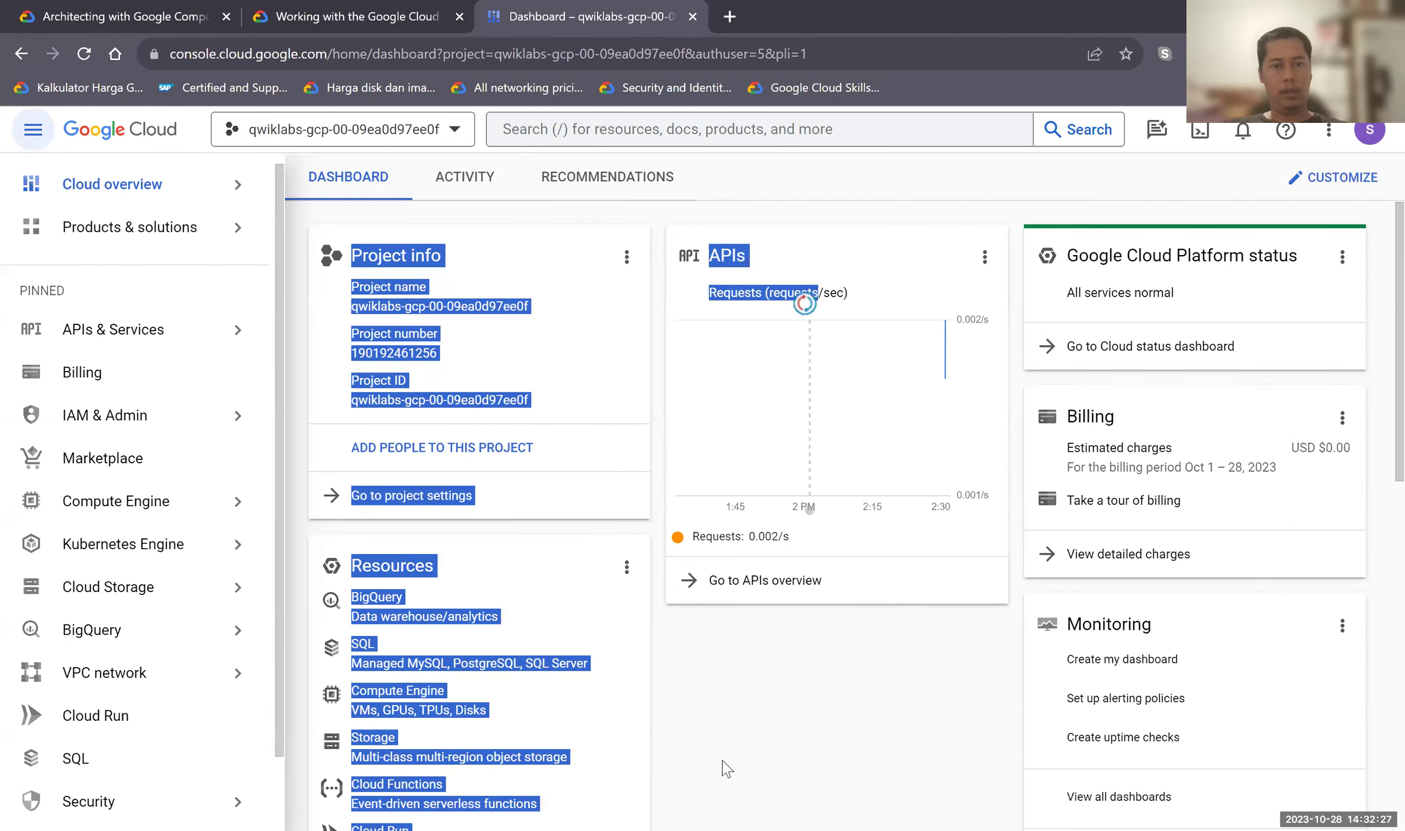
pyautogui.click(795, 724)
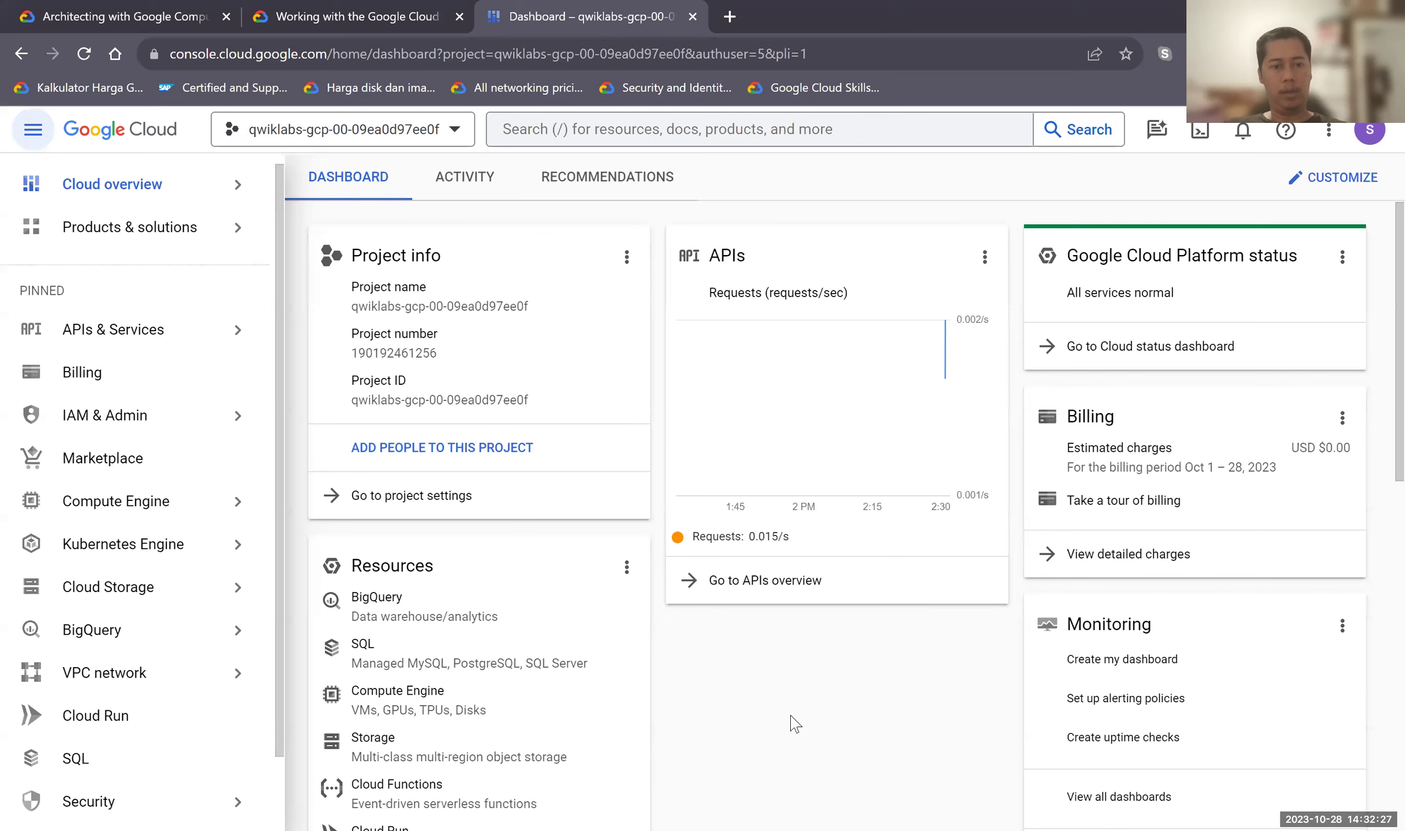
# Check the lab's bucket creation instructions, and open the Cloud Storage bucket list in the Google Cloud console.
pyautogui.click(340, 24)
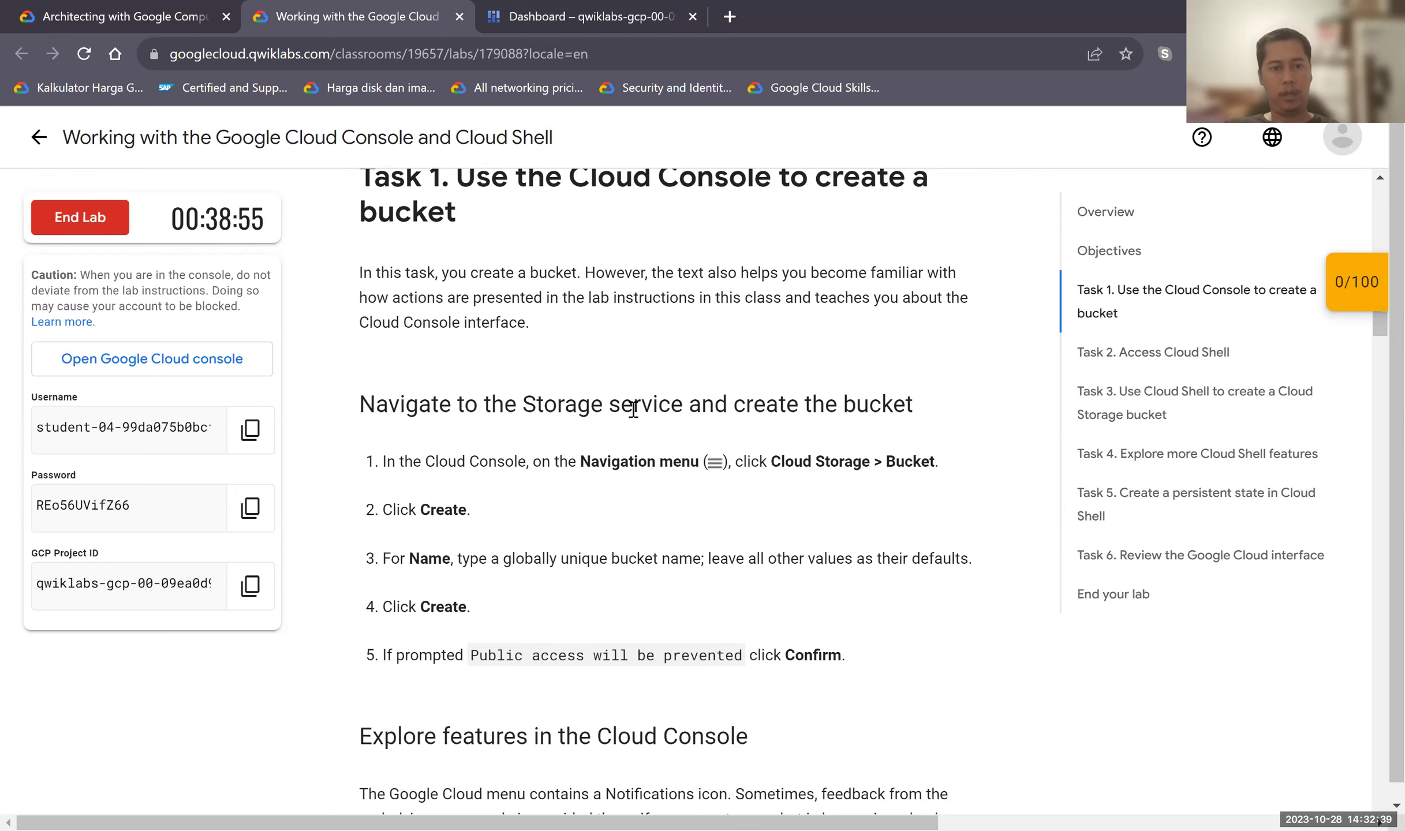
pyautogui.scroll(-1, 659, 355)
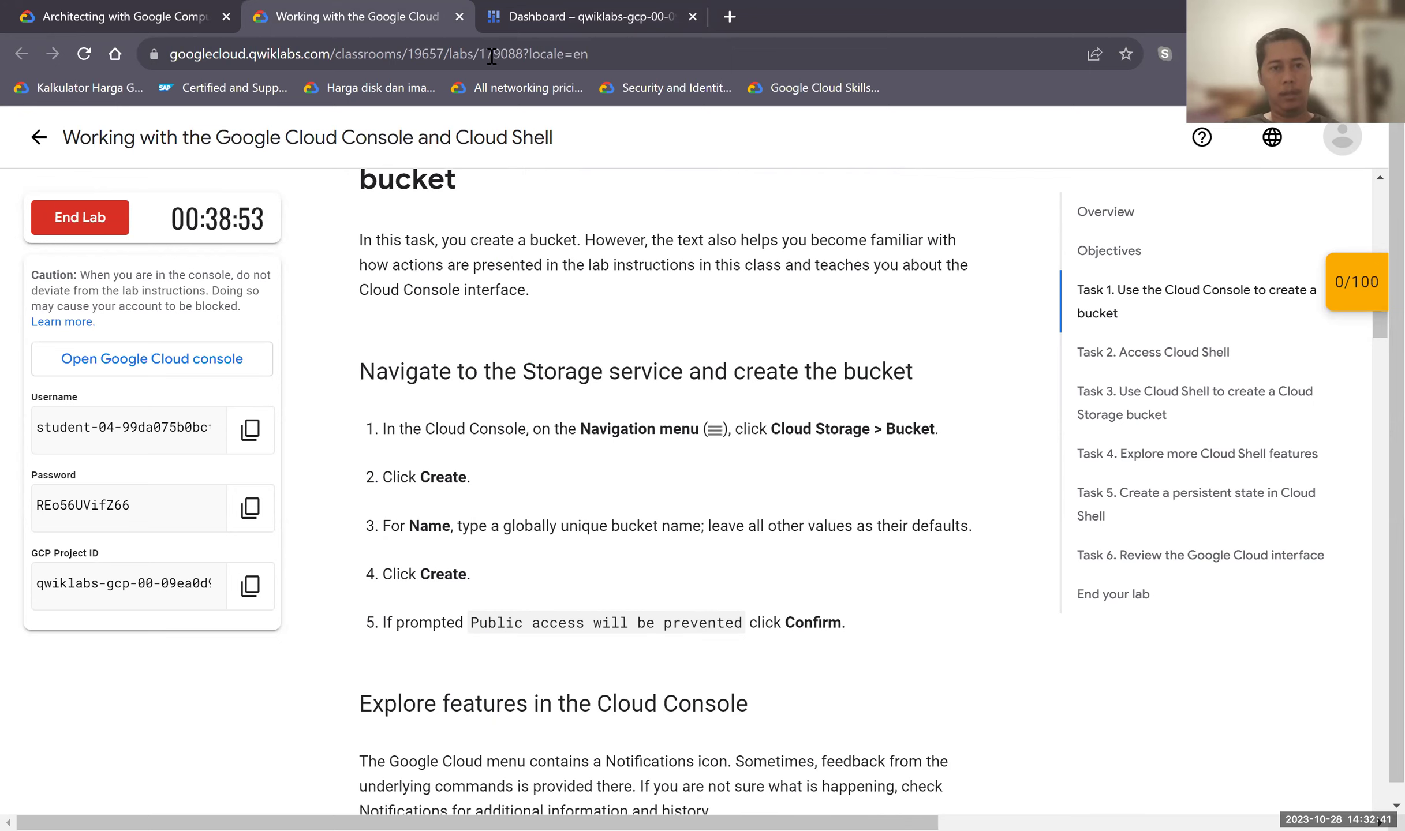
pyautogui.click(491, 19)
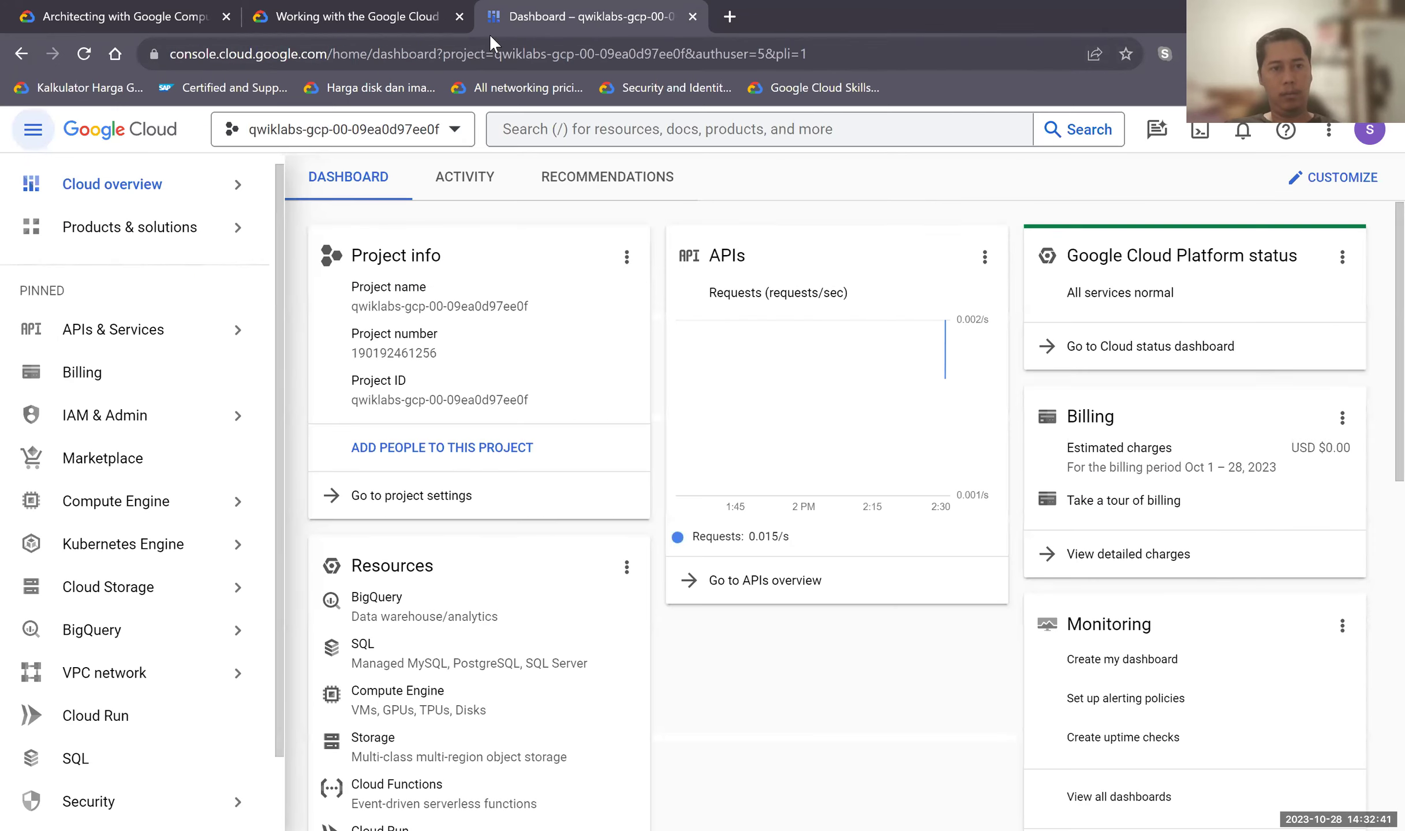
pyautogui.click(46, 145)
pyautogui.click(43, 144)
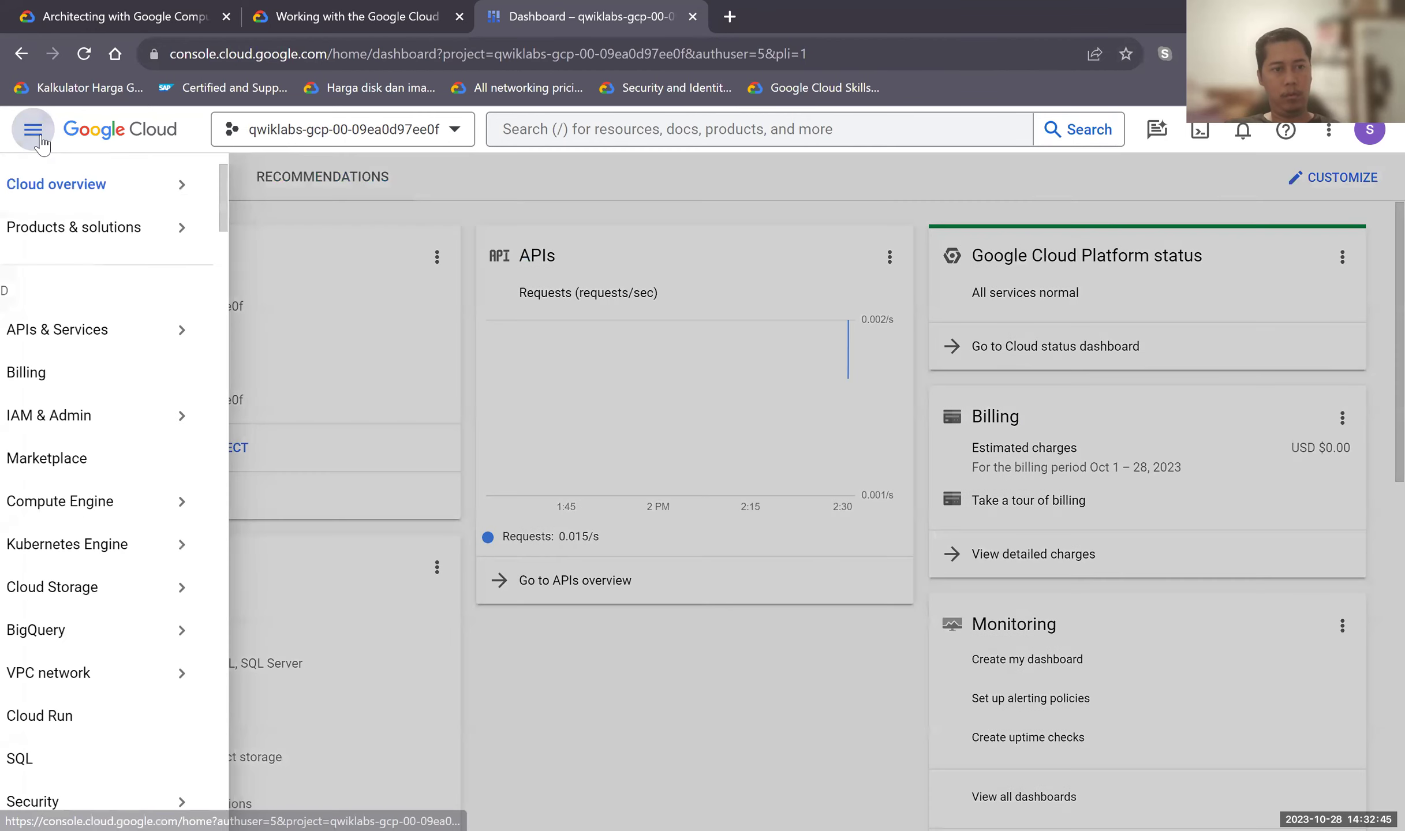
pyautogui.moveTo(212, 606)
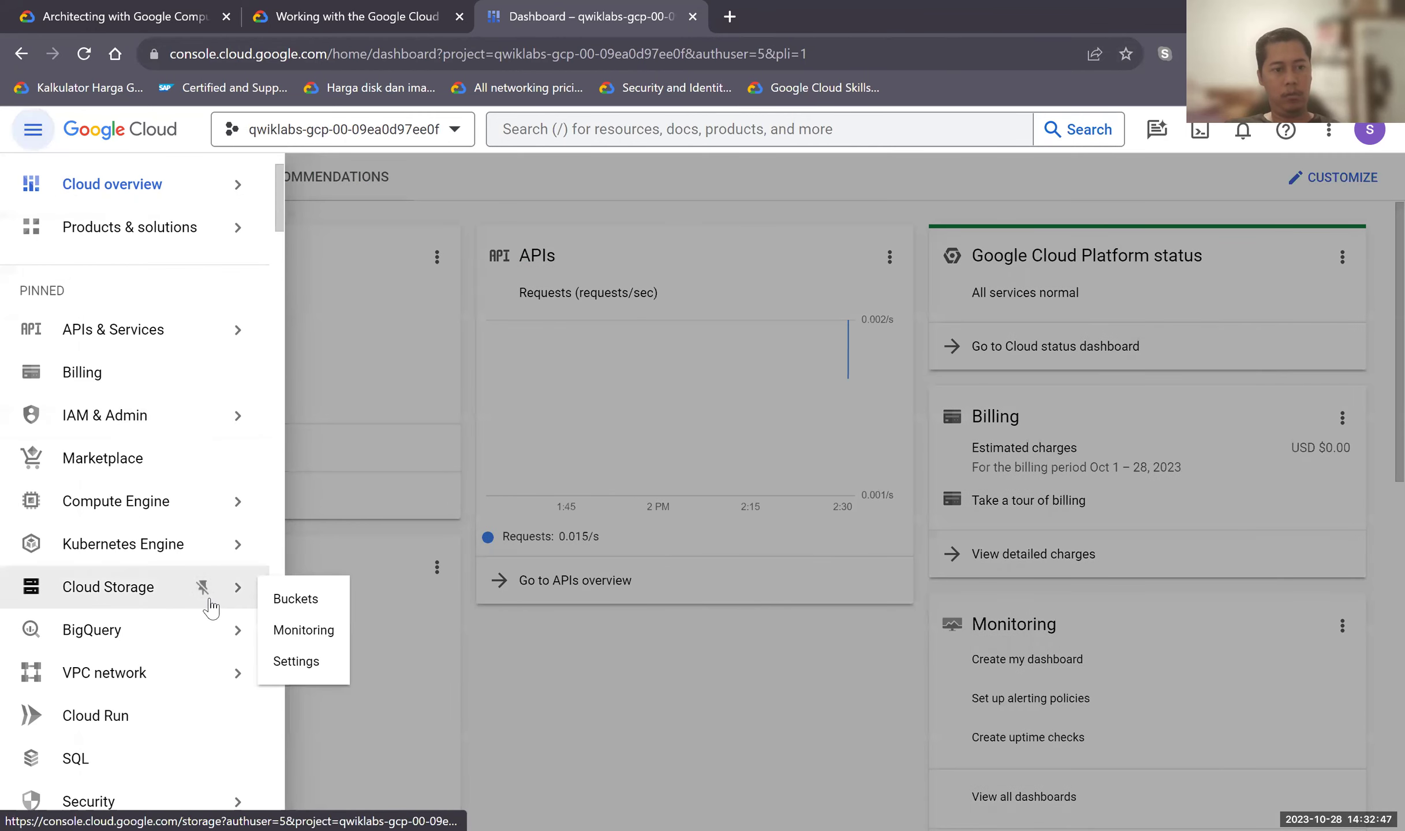
pyautogui.click(124, 598)
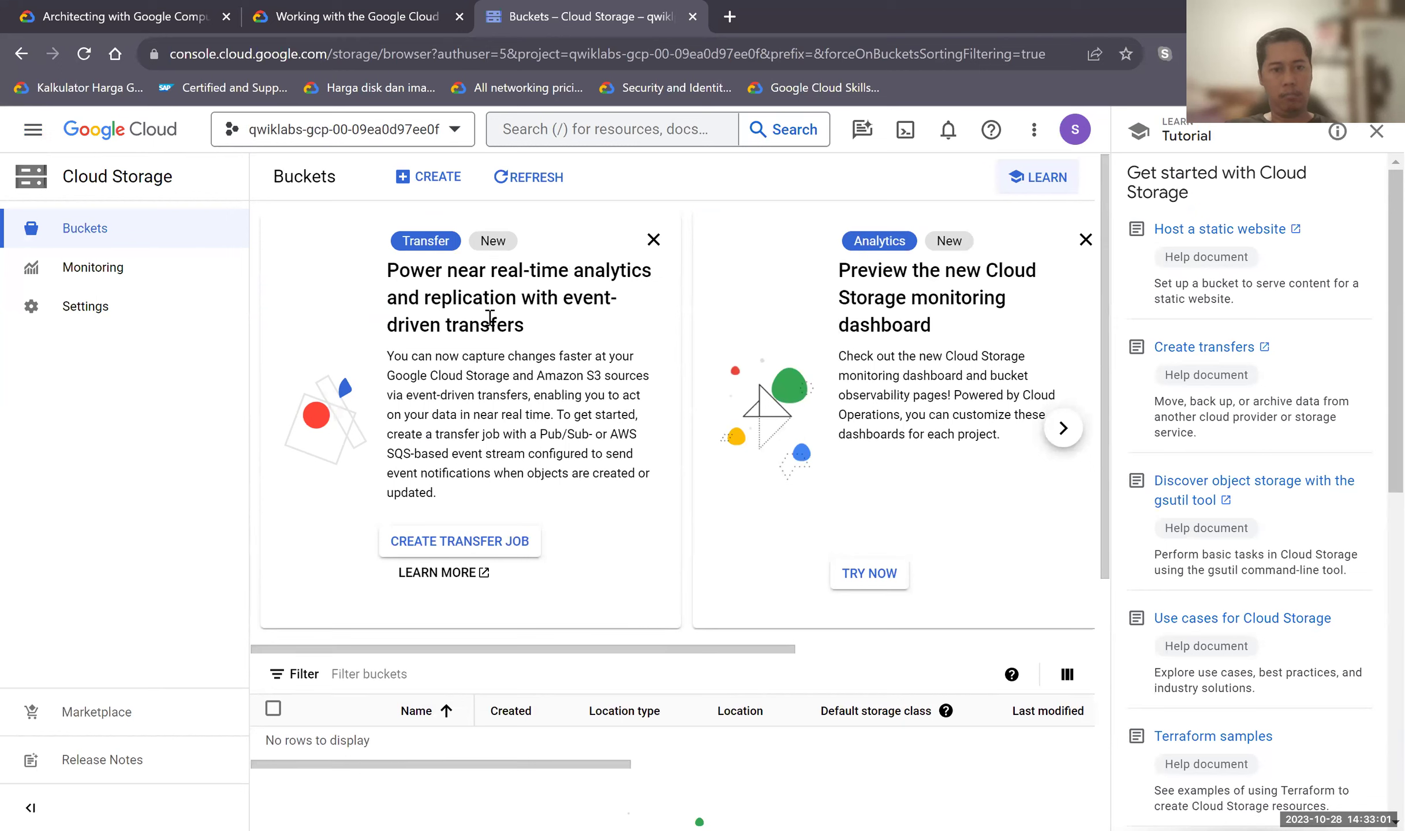
# Dismiss the event-driven transfers, monitoring dashboard and security recommendations cards above the bucket list.
pyautogui.click(649, 254)
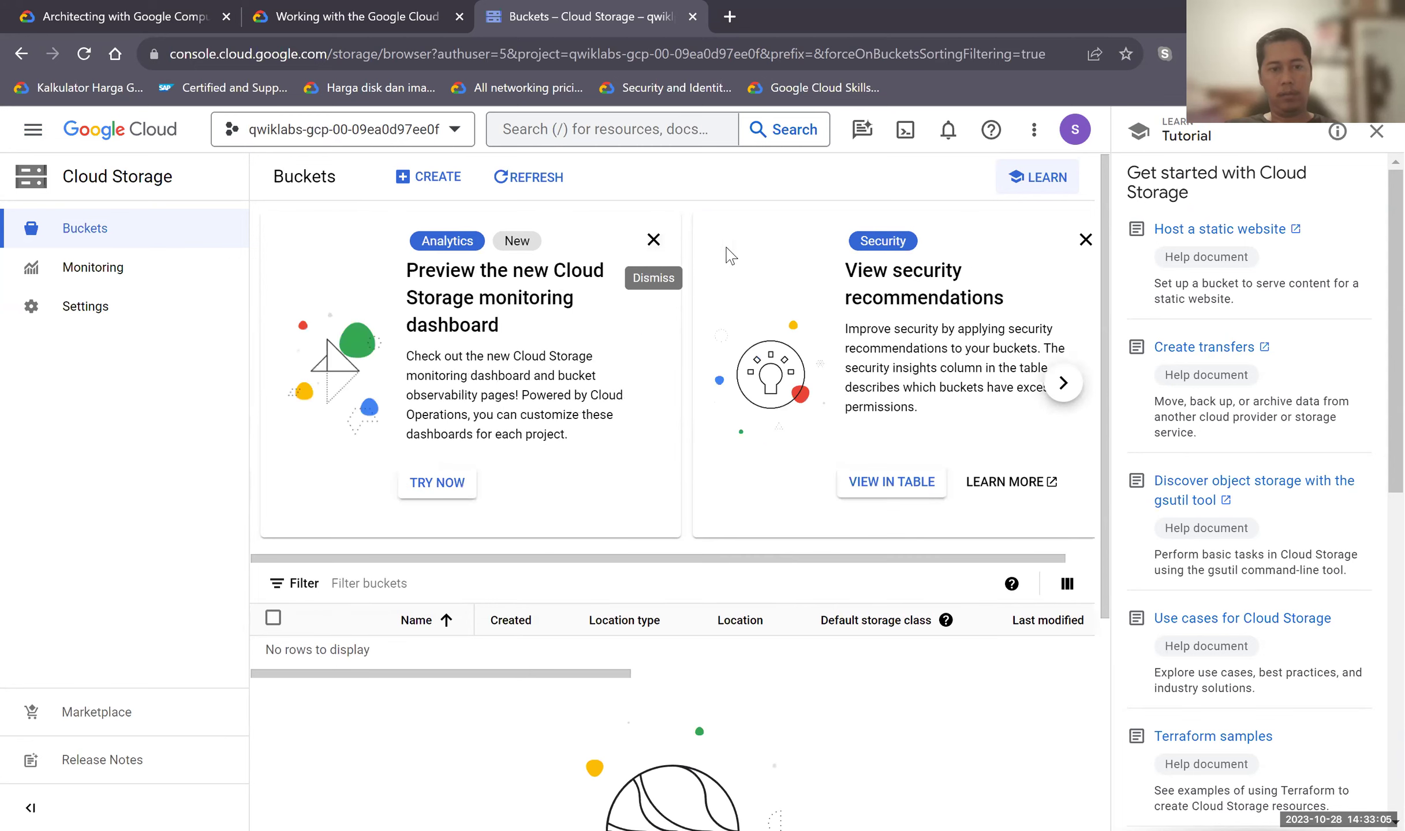
pyautogui.click(652, 240)
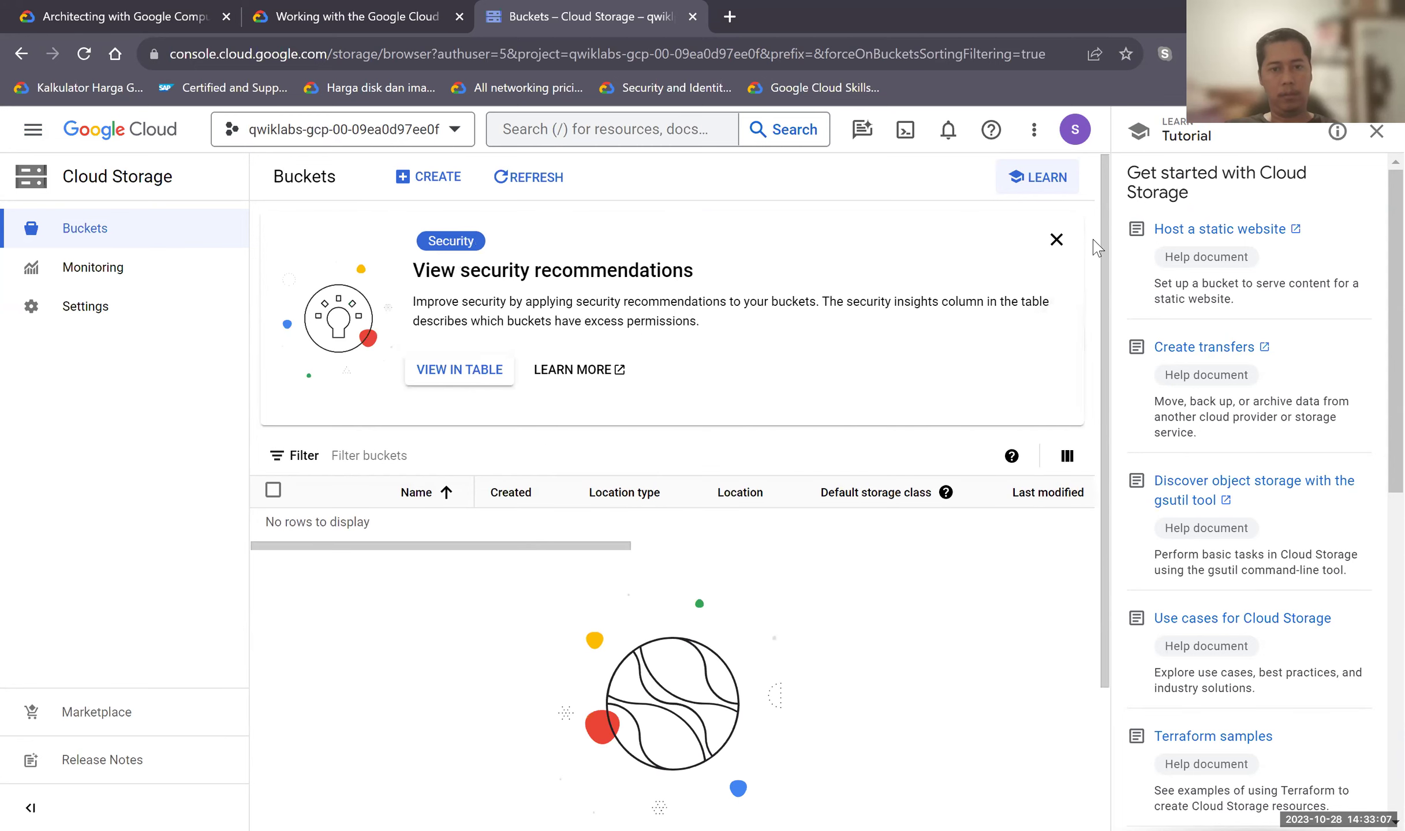
pyautogui.click(1056, 239)
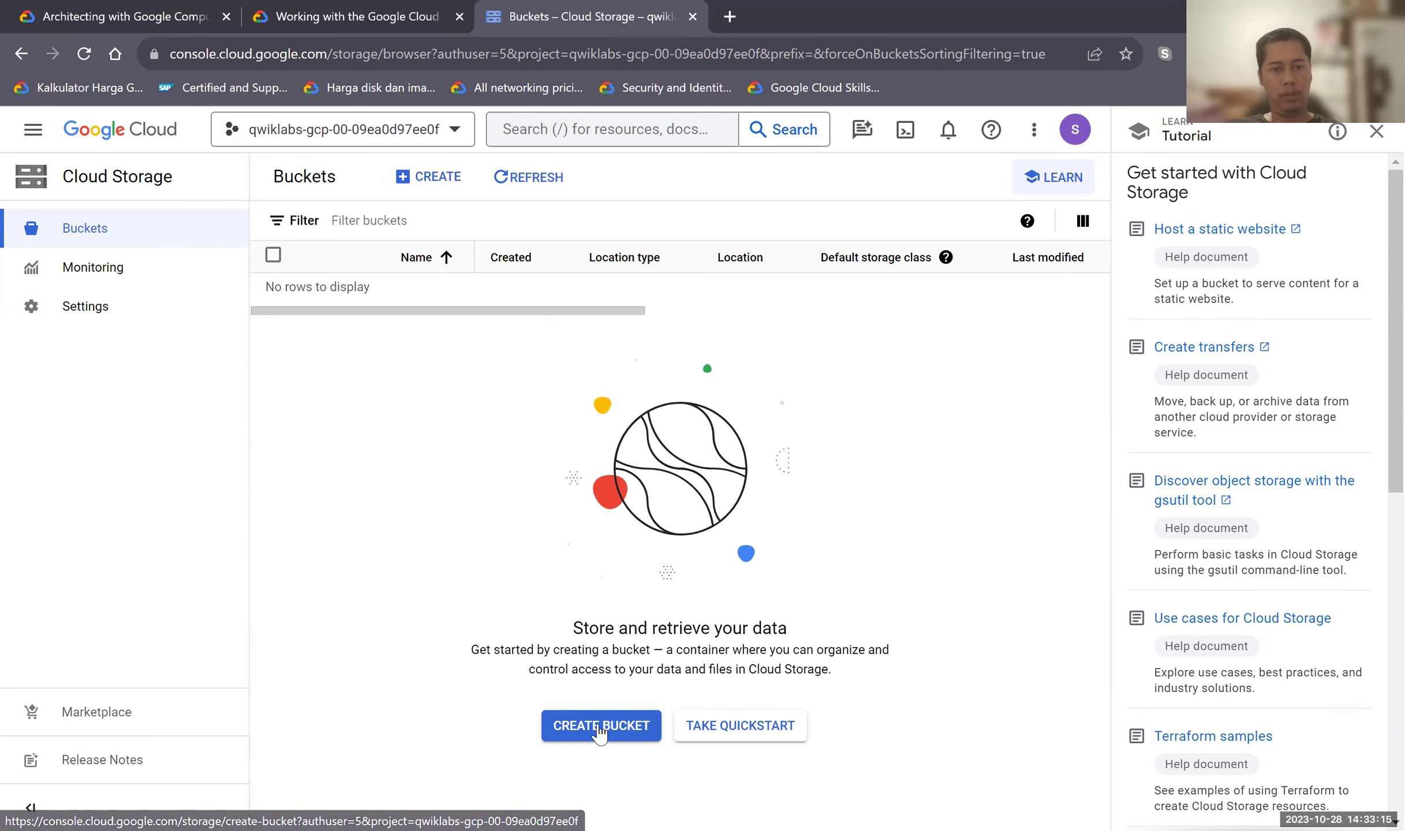
# Start a new bucket with the name bucket123 and recheck the naming instruction on the lab page.
pyautogui.click(439, 179)
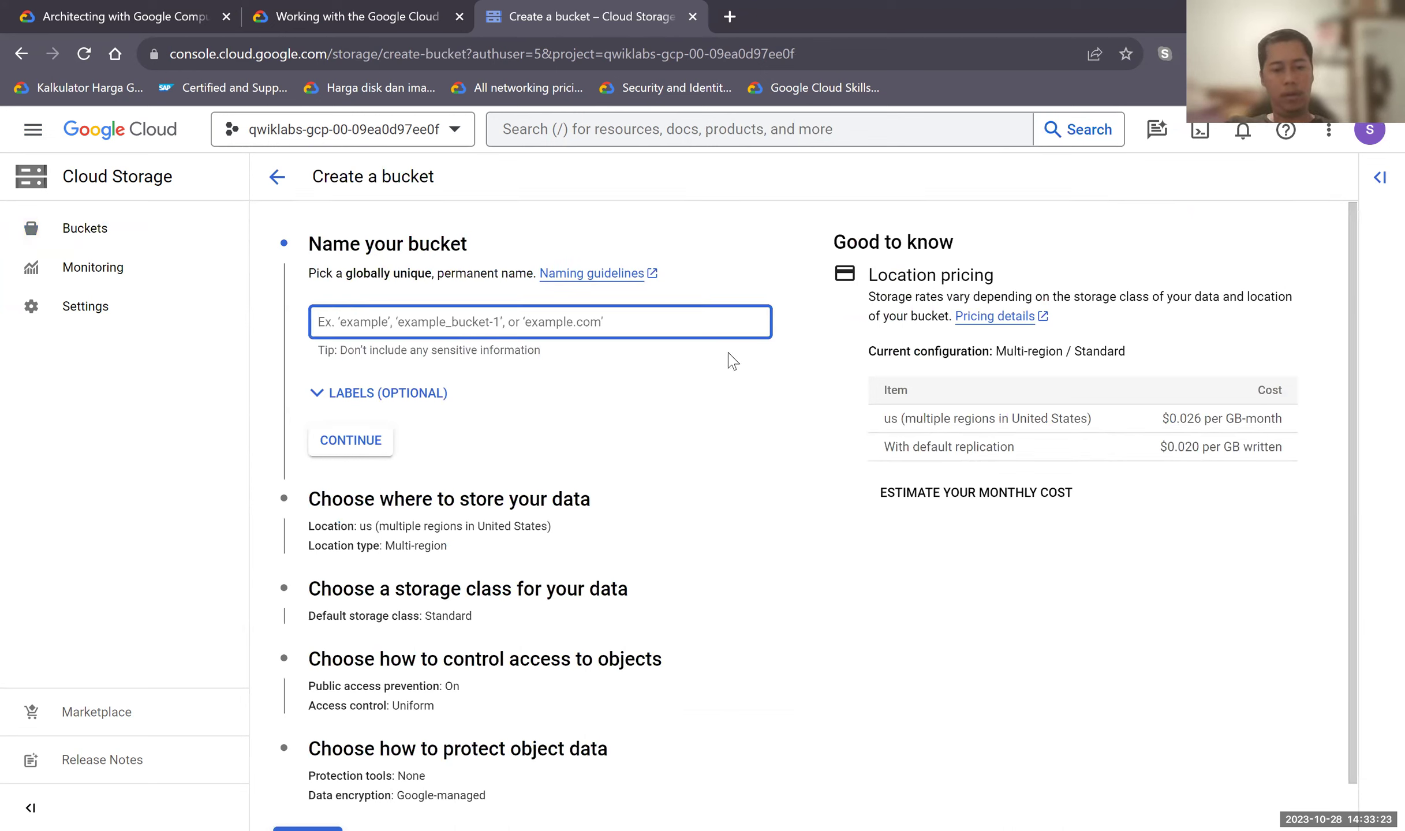
pyautogui.write('u')
pyautogui.press('BackSpace')
pyautogui.write('bucket123')
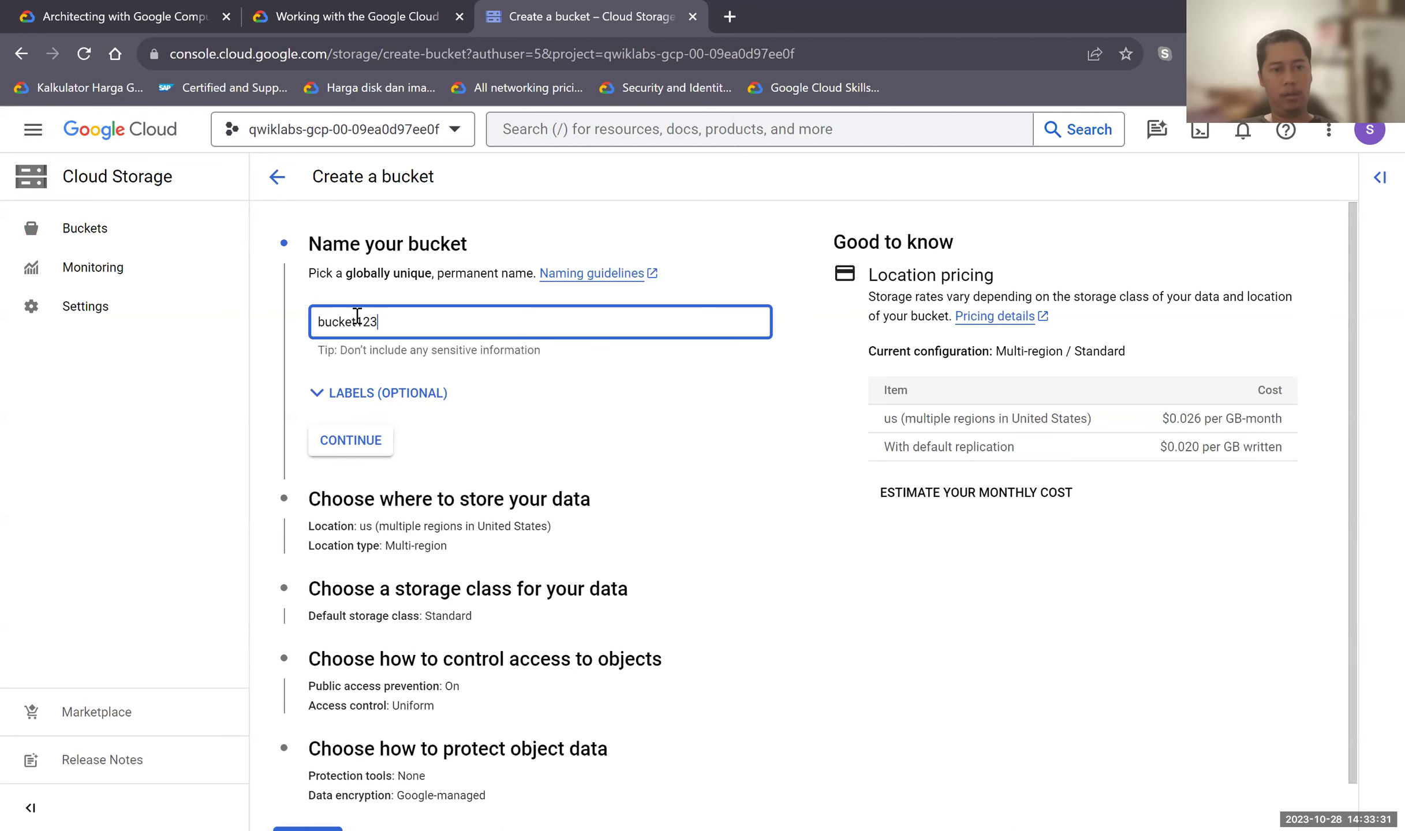
pyautogui.click(385, 27)
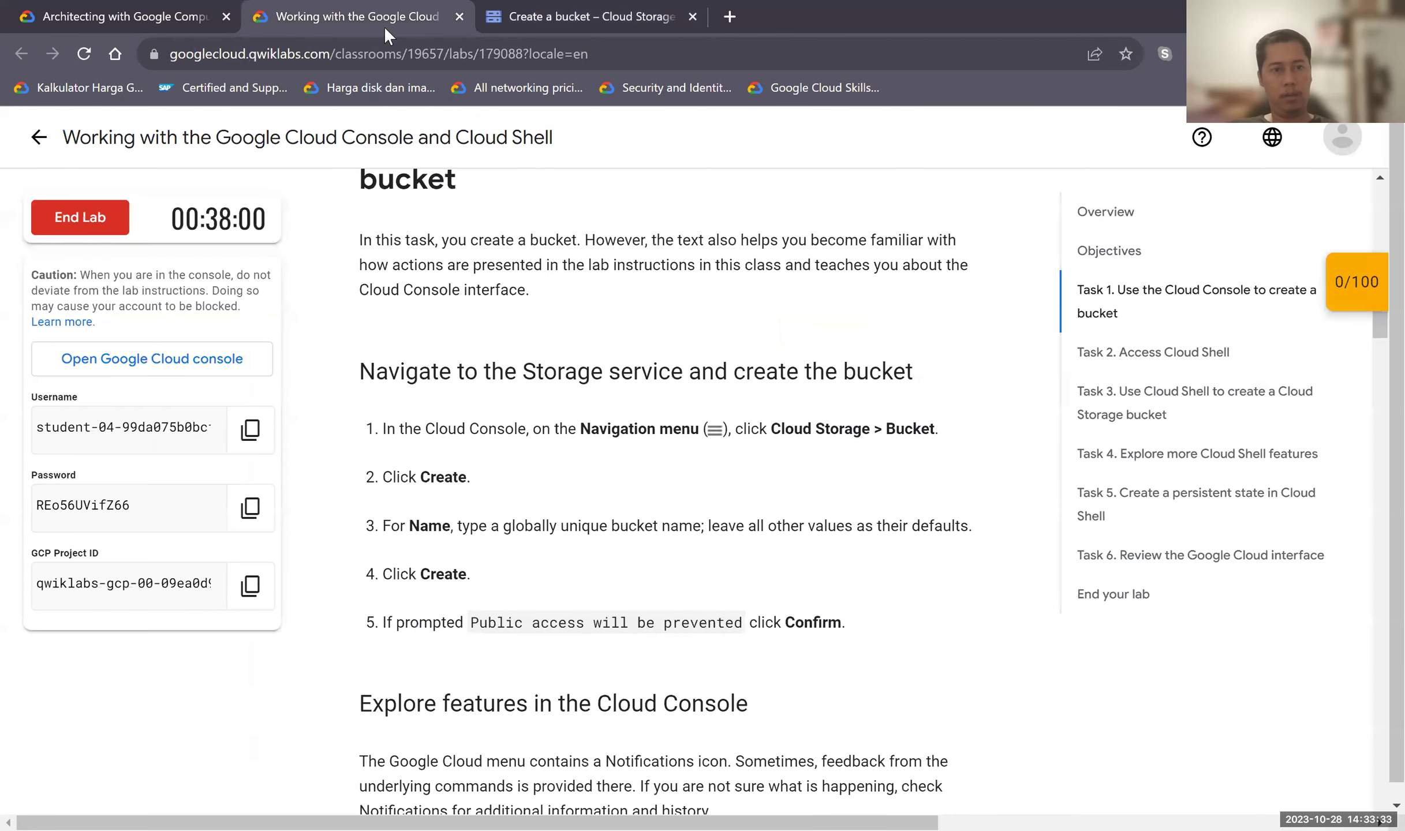
pyautogui.click(508, 28)
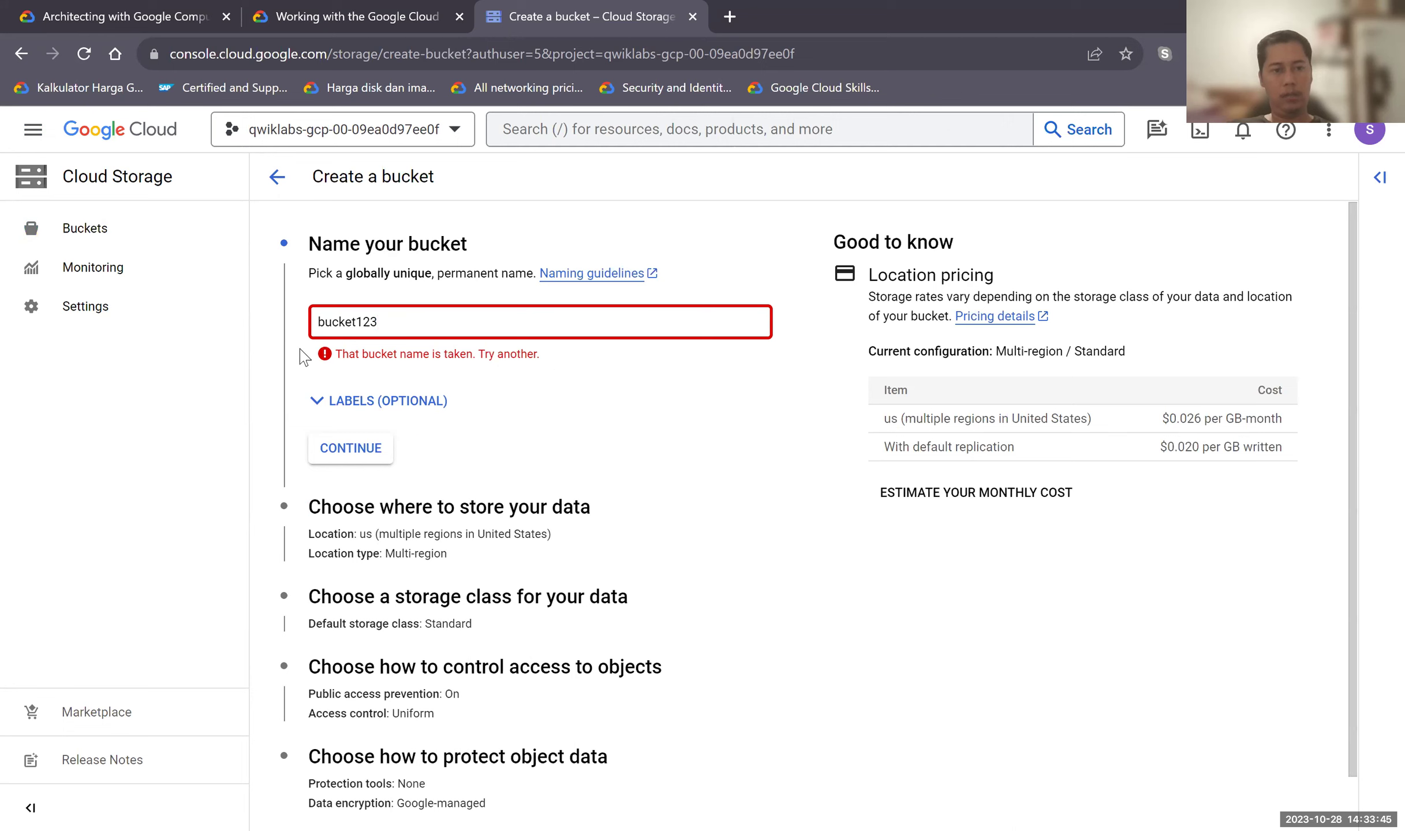
# Change the bucket name to bucketest12.
pyautogui.click(327, 364)
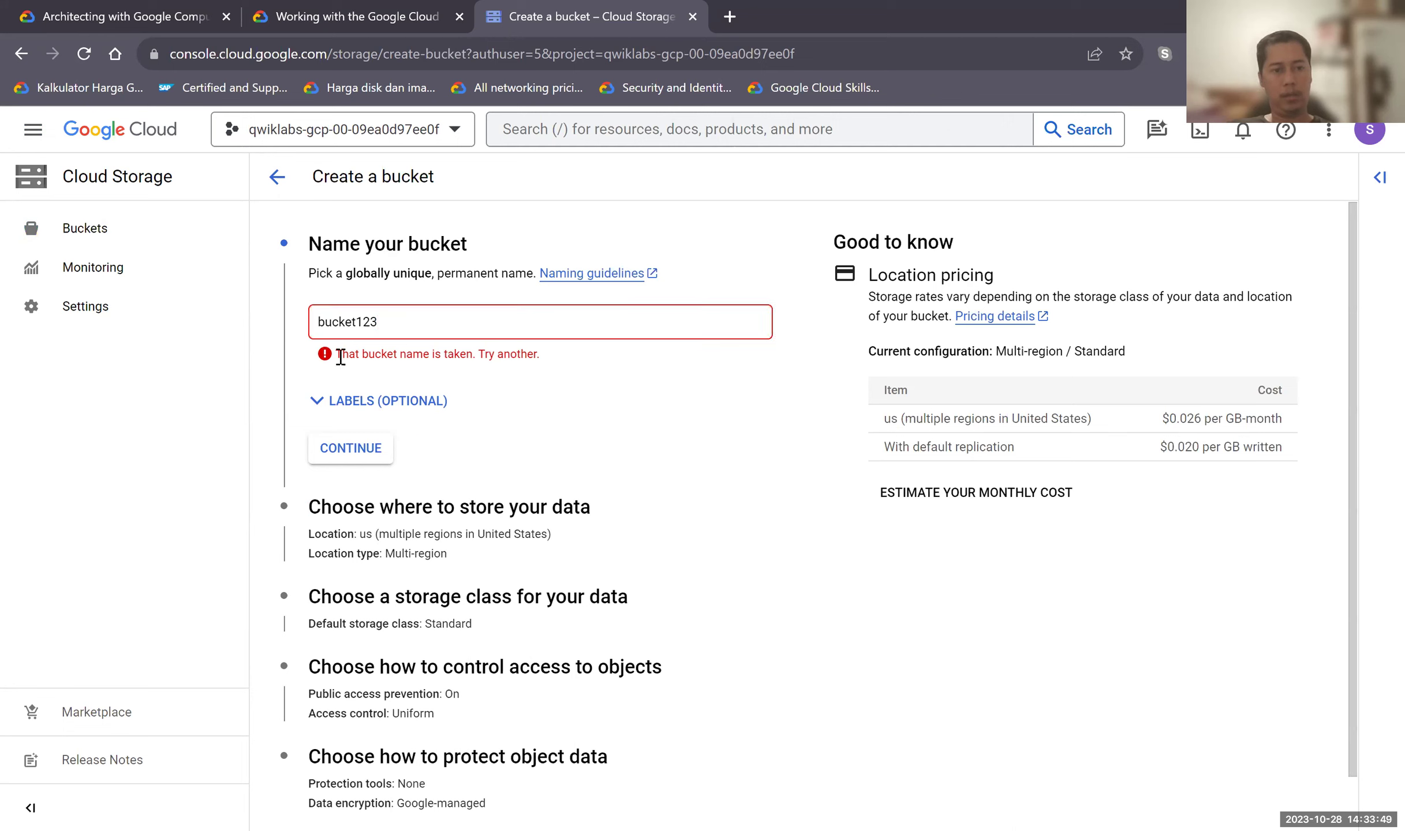
pyautogui.click(442, 328)
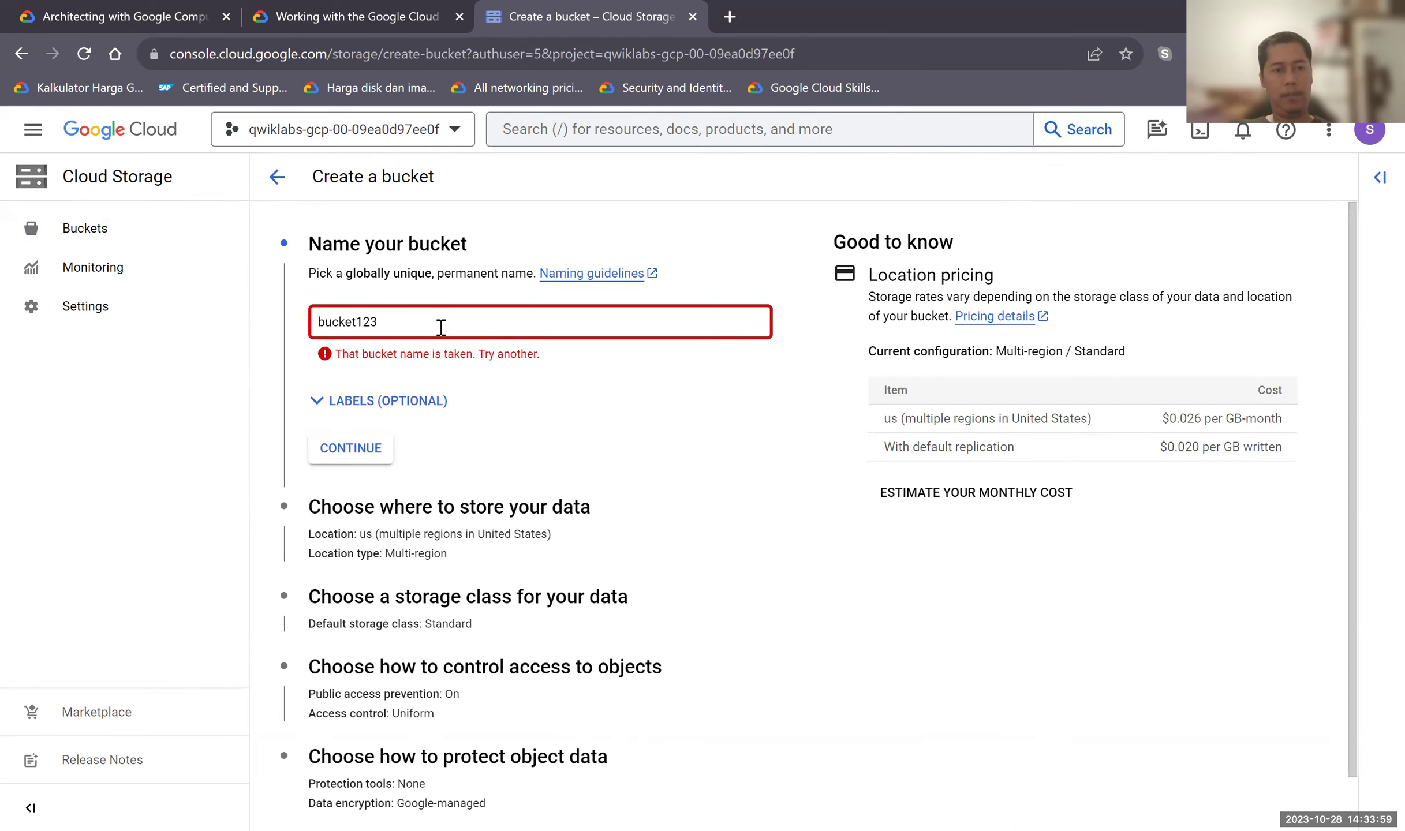
pyautogui.press('BackSpace')
pyautogui.press('BackSpace')
pyautogui.write('tws')
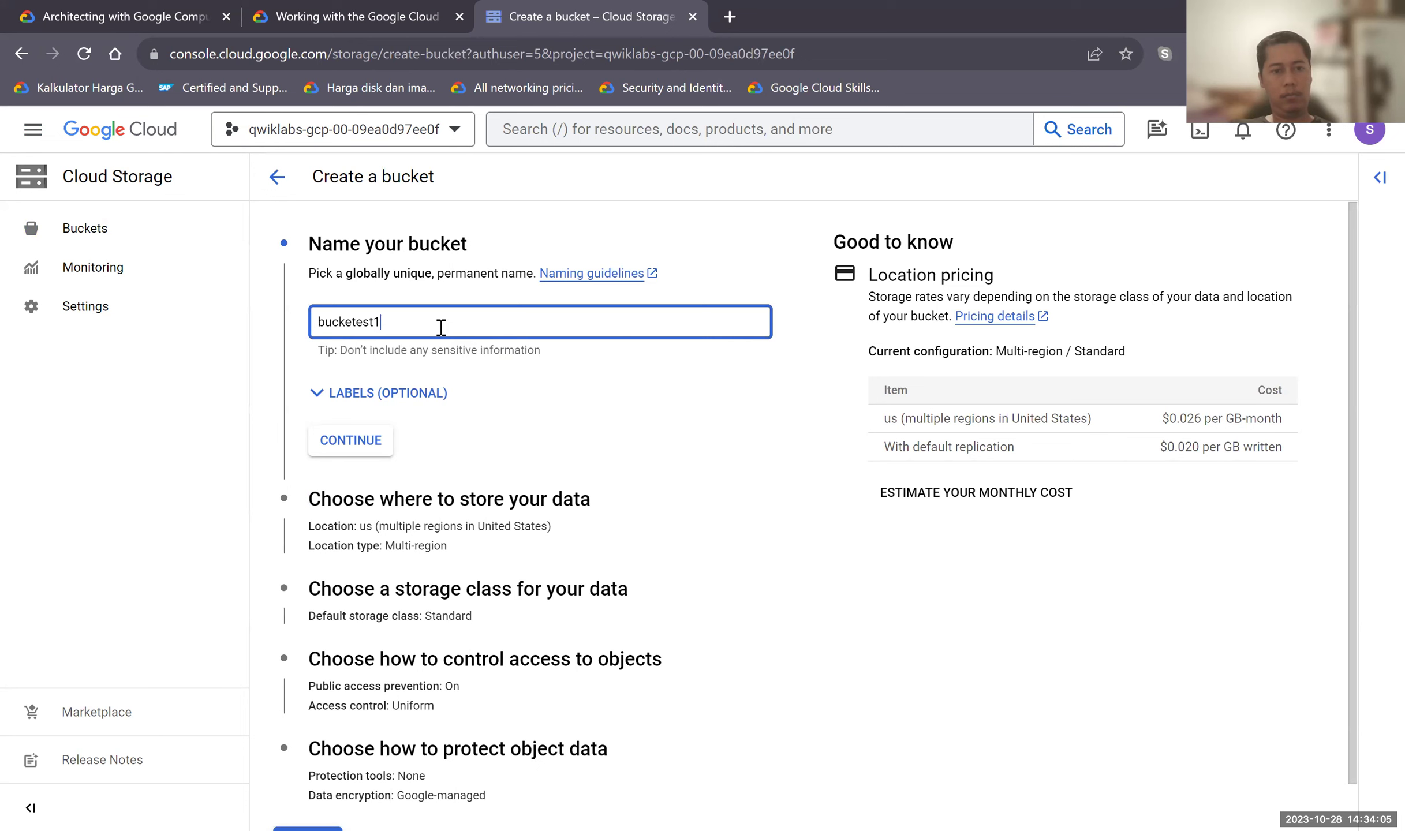
pyautogui.write('2')
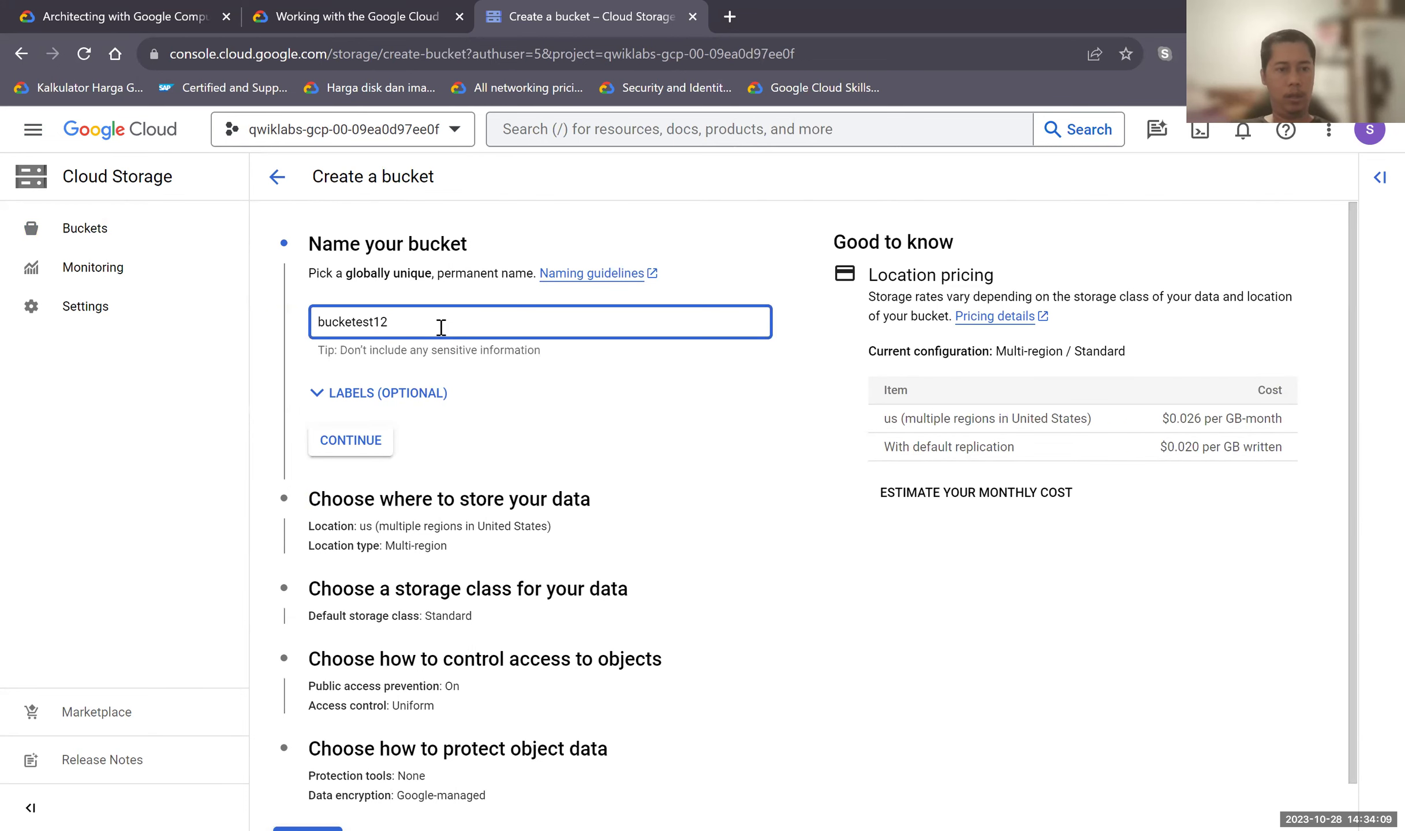
pyautogui.click(813, 469)
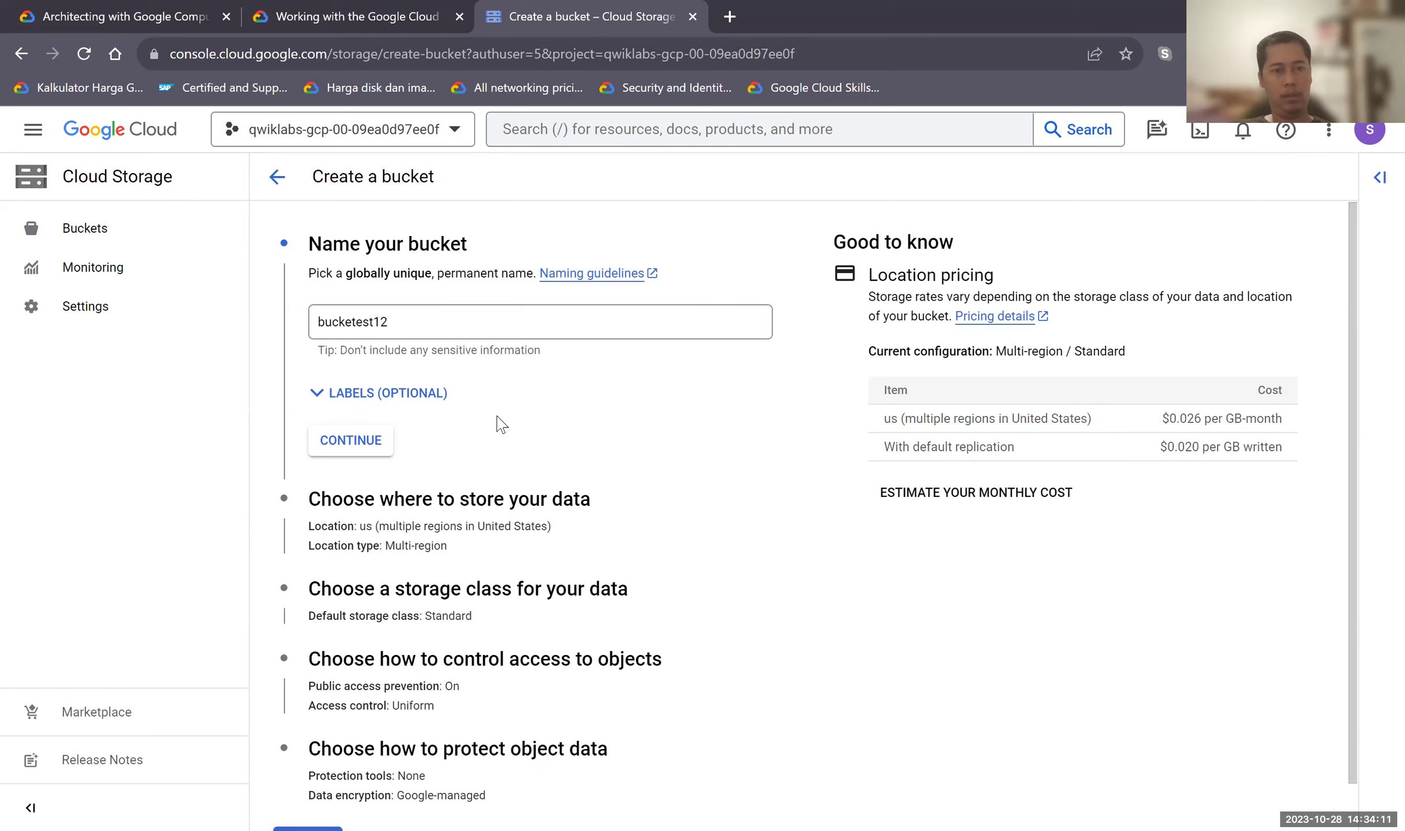
# Replace the number at the end of the bucket name so that it reads bucketest01.
pyautogui.click(379, 324)
pyautogui.press('BackSpace')
pyautogui.press('BackSpace')
pyautogui.write('01')
pyautogui.click(802, 506)
# Examine the data location settings and the available multi-region choices, keeping us (multiple regions in United States).
pyautogui.scroll(-1, 539, 432)
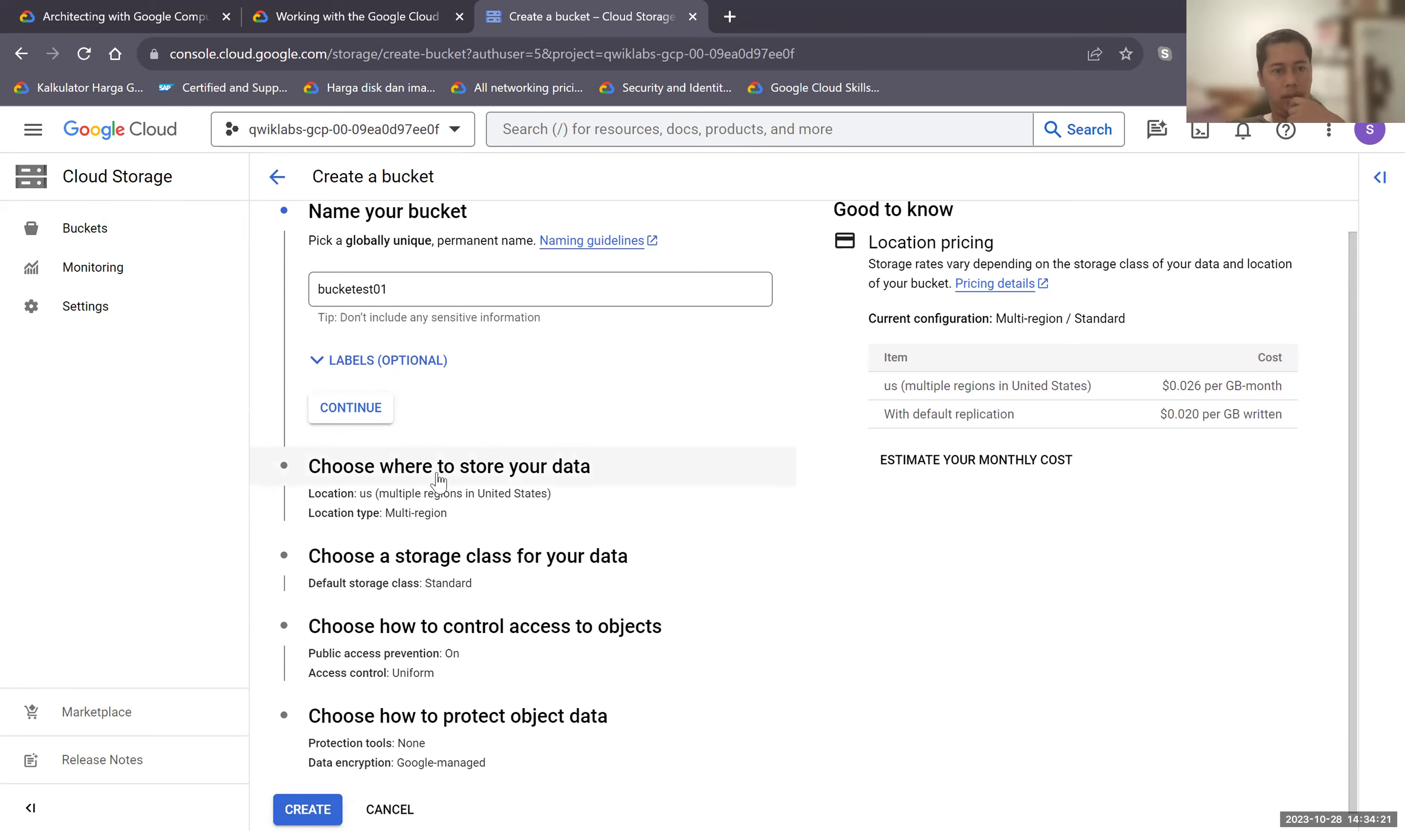
pyautogui.scroll(-1, 439, 479)
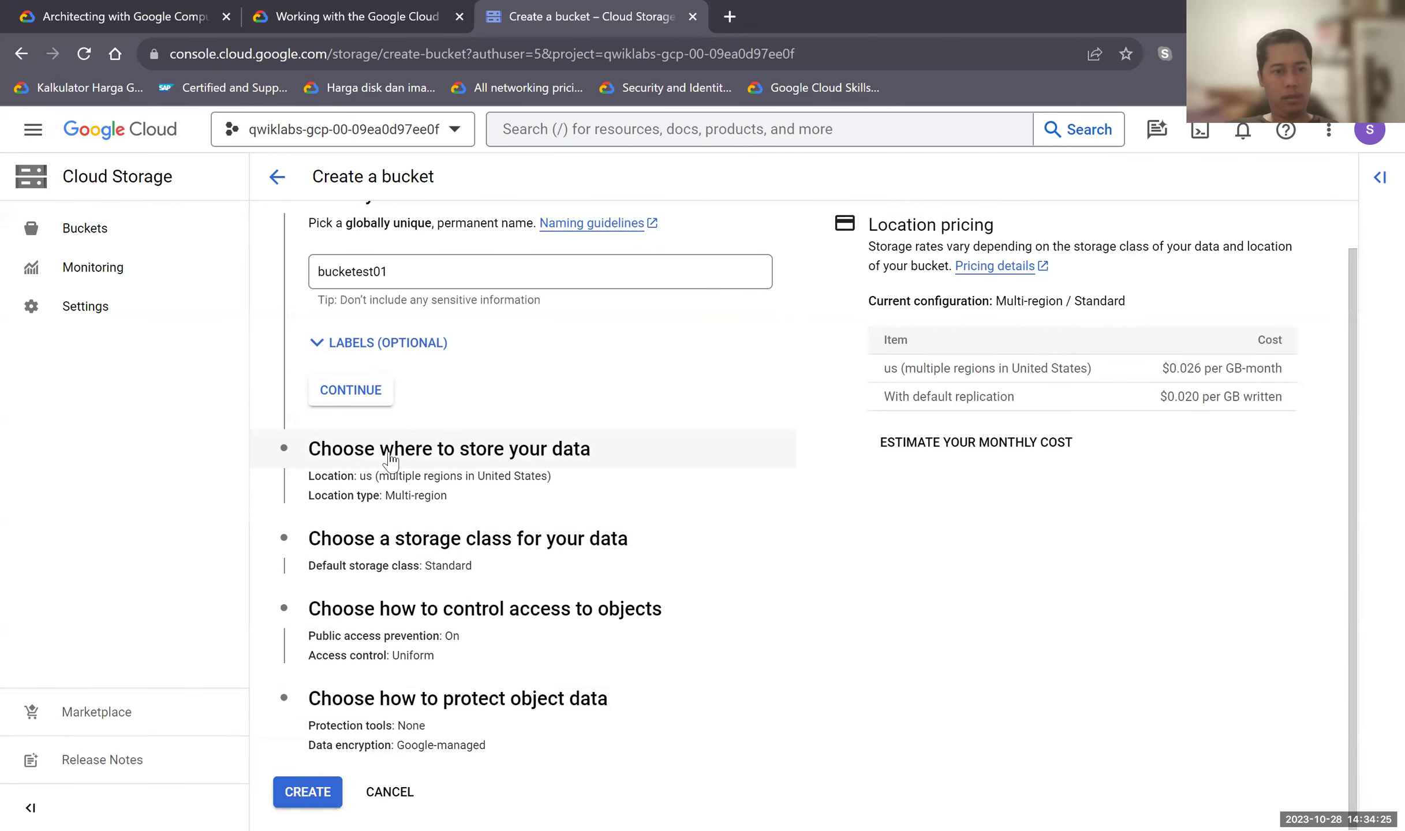
pyautogui.click(488, 460)
pyautogui.click(446, 607)
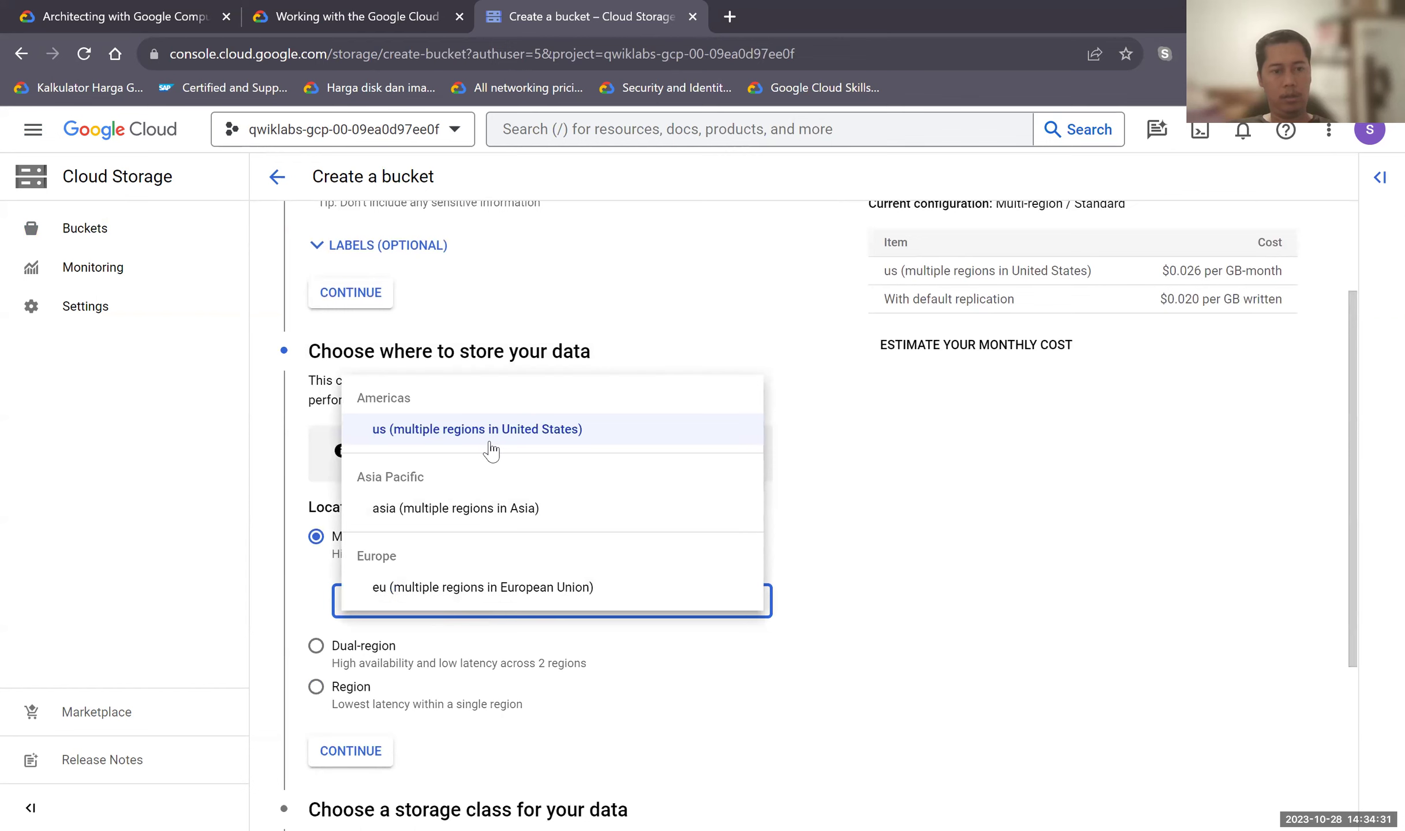
pyautogui.click(800, 612)
pyautogui.scroll(-1, 611, 605)
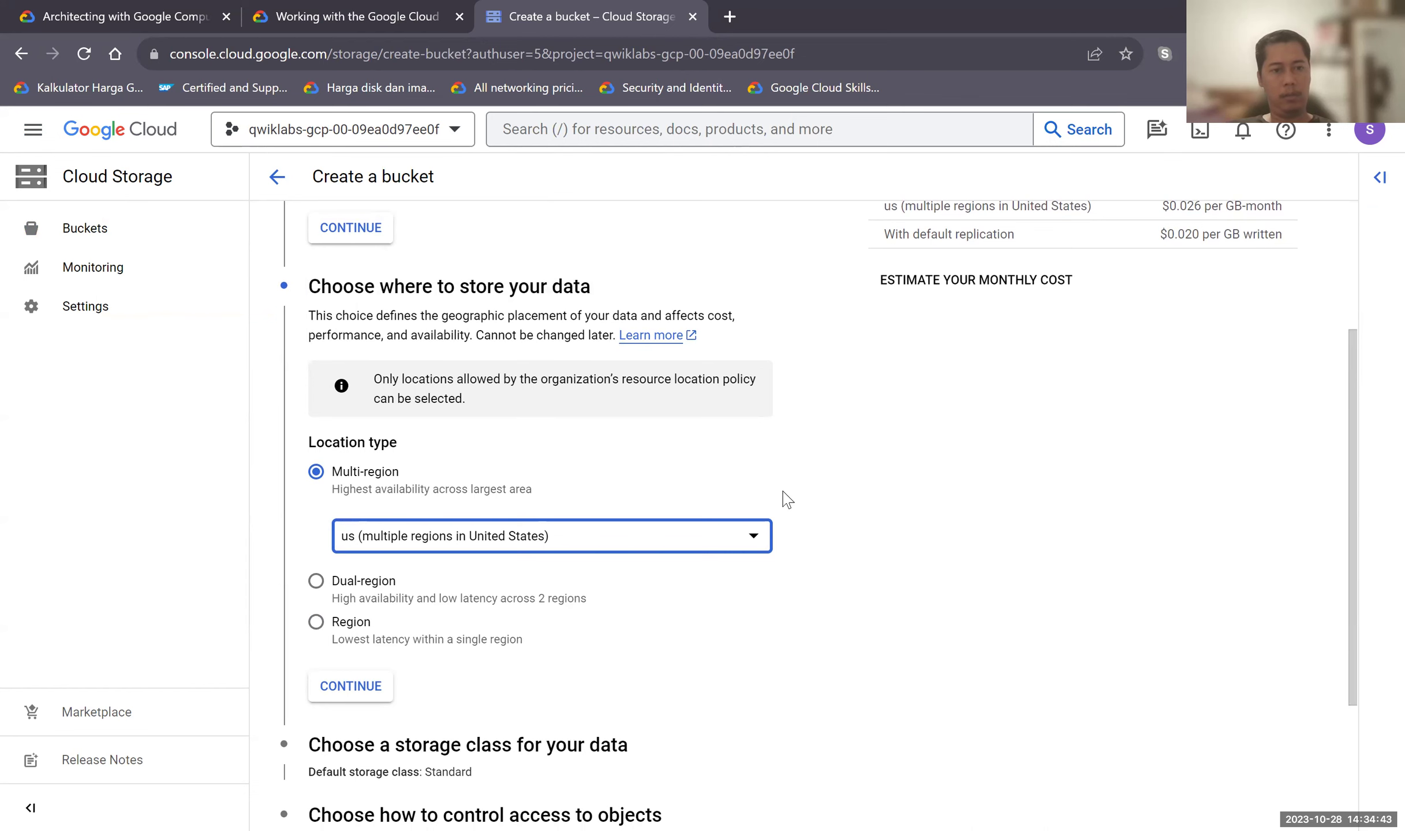
pyautogui.scroll(1, 787, 500)
# Review the storage class options for the bucket and pick Standard as the default class.
pyautogui.scroll(-5, 620, 486)
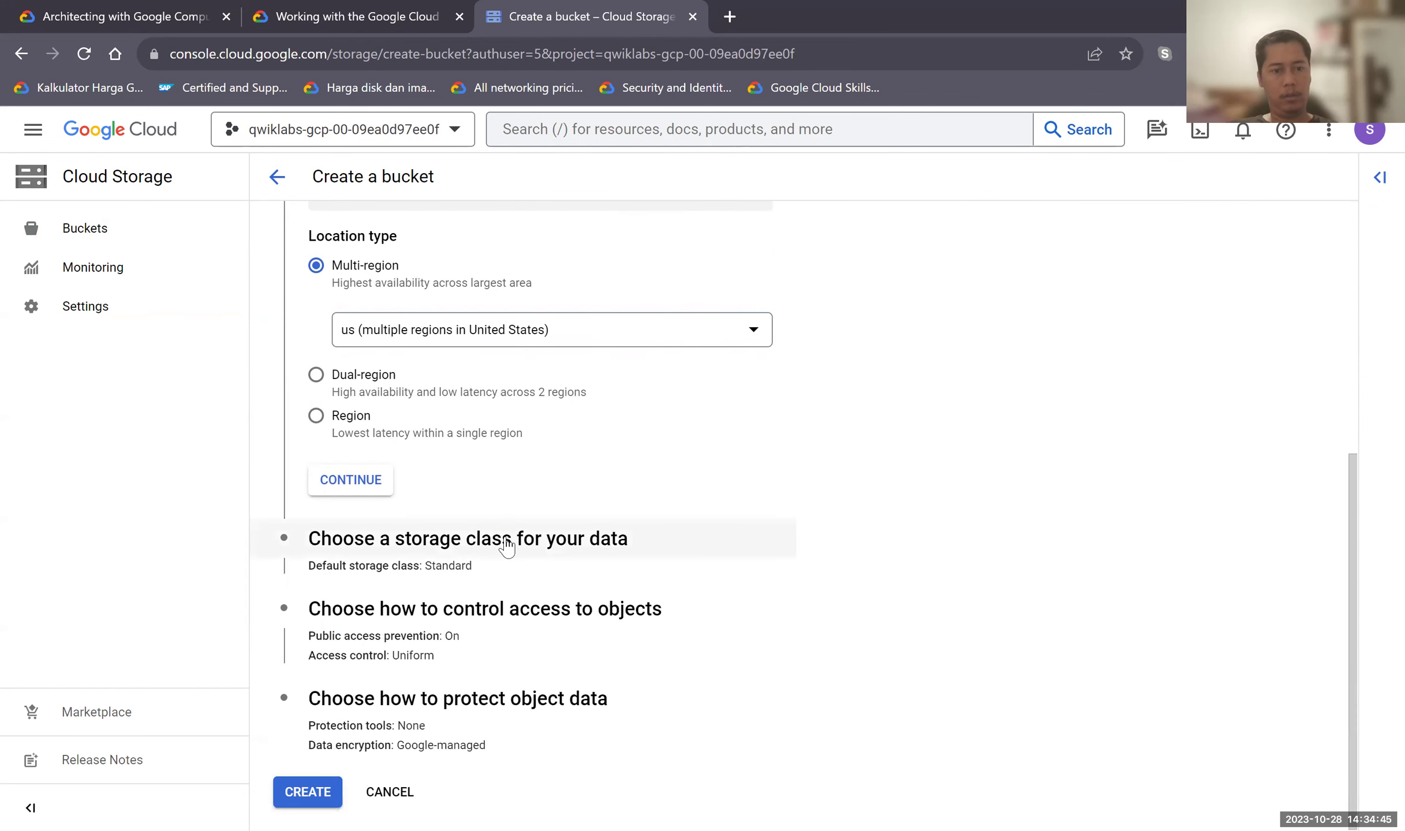
pyautogui.click(507, 546)
pyautogui.scroll(-3, 549, 537)
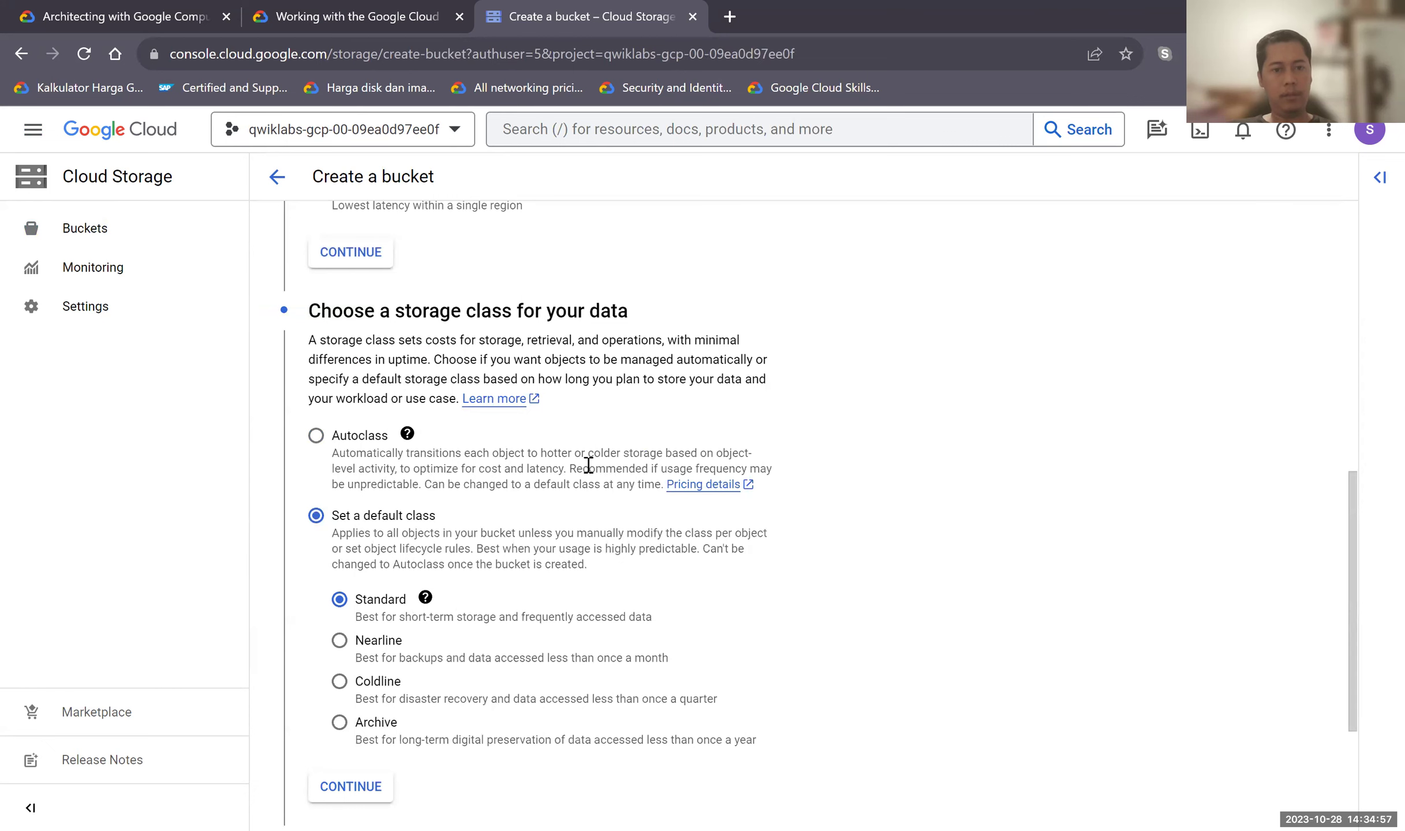
pyautogui.scroll(-1, 588, 465)
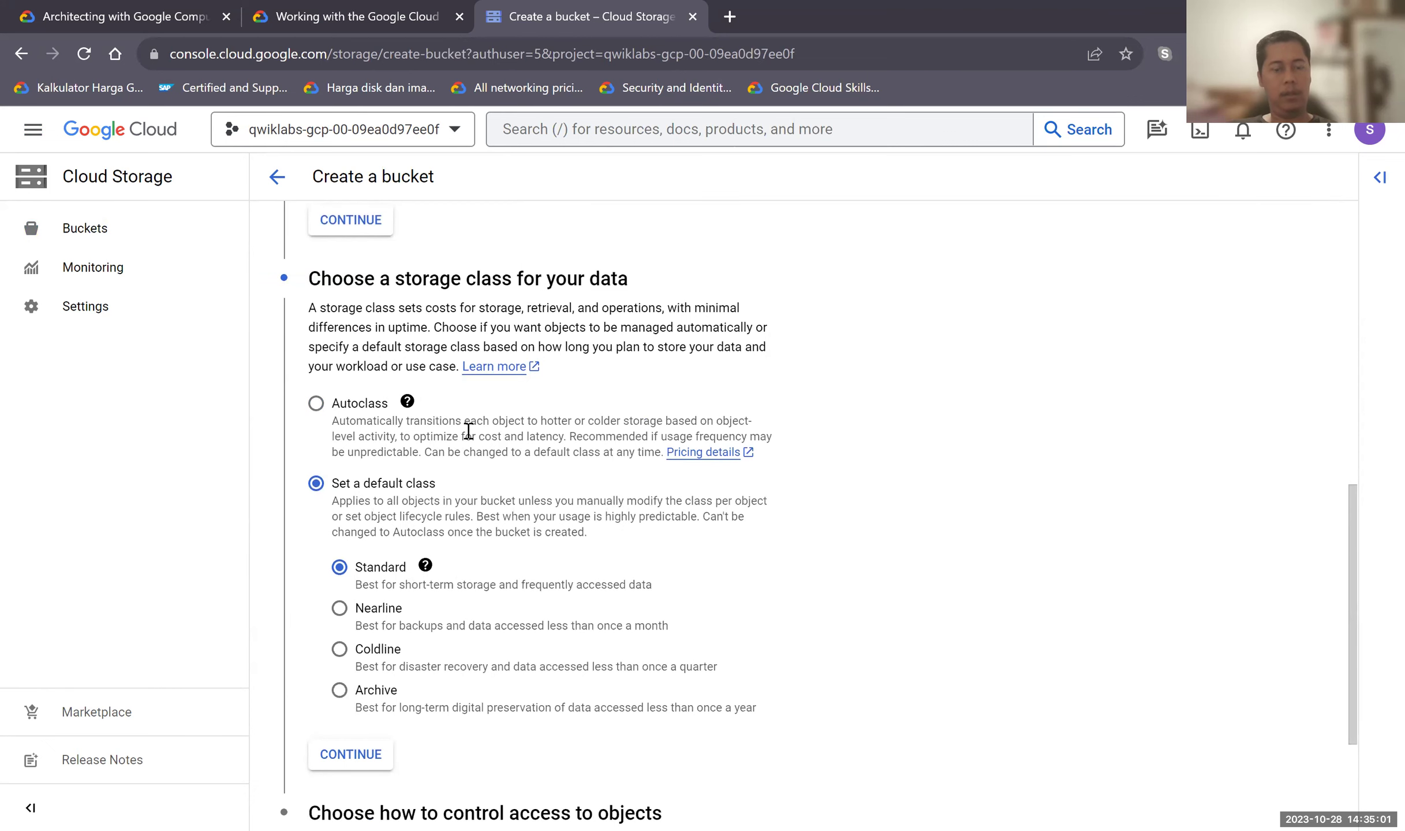
pyautogui.scroll(-1, 420, 436)
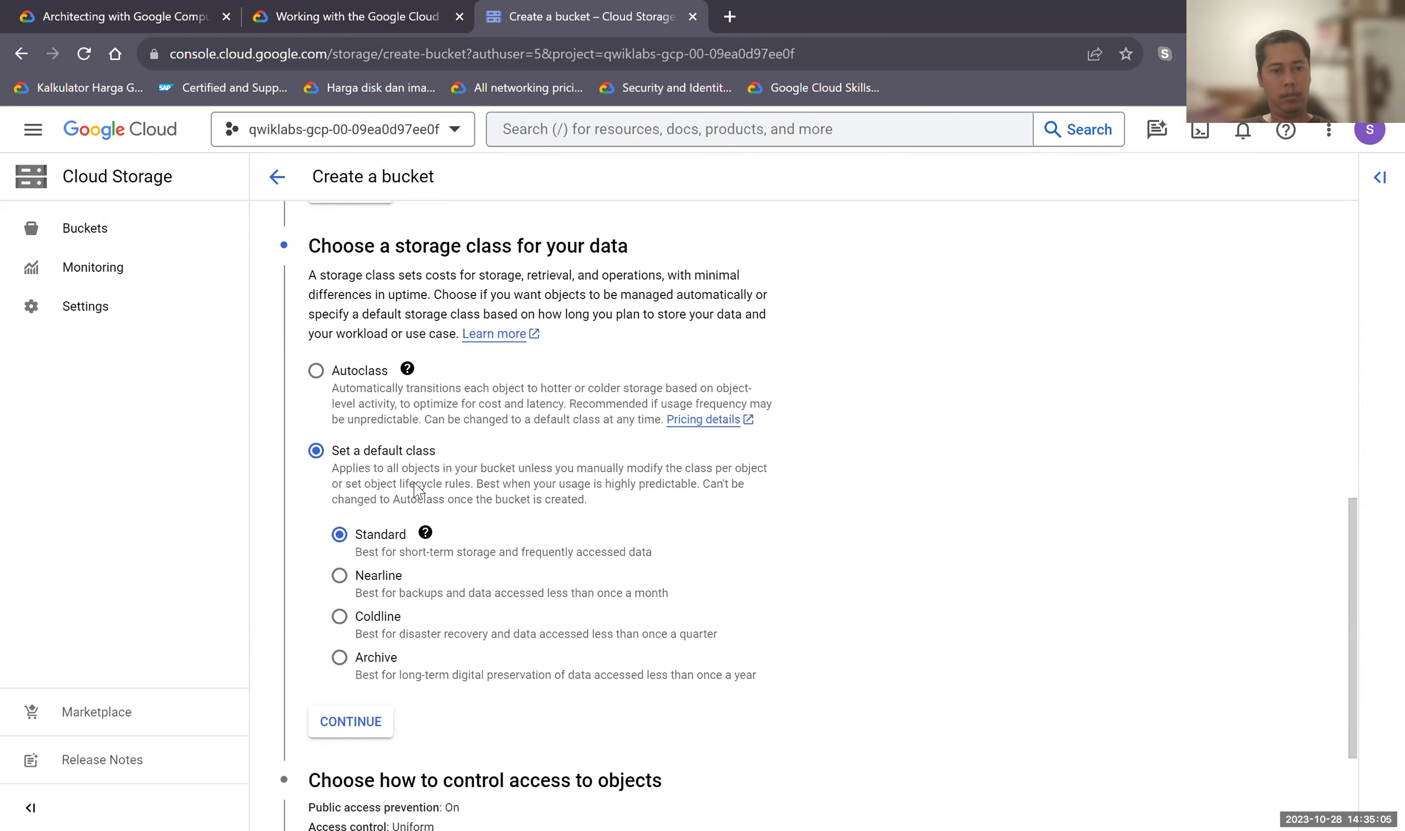
pyautogui.scroll(-1, 422, 477)
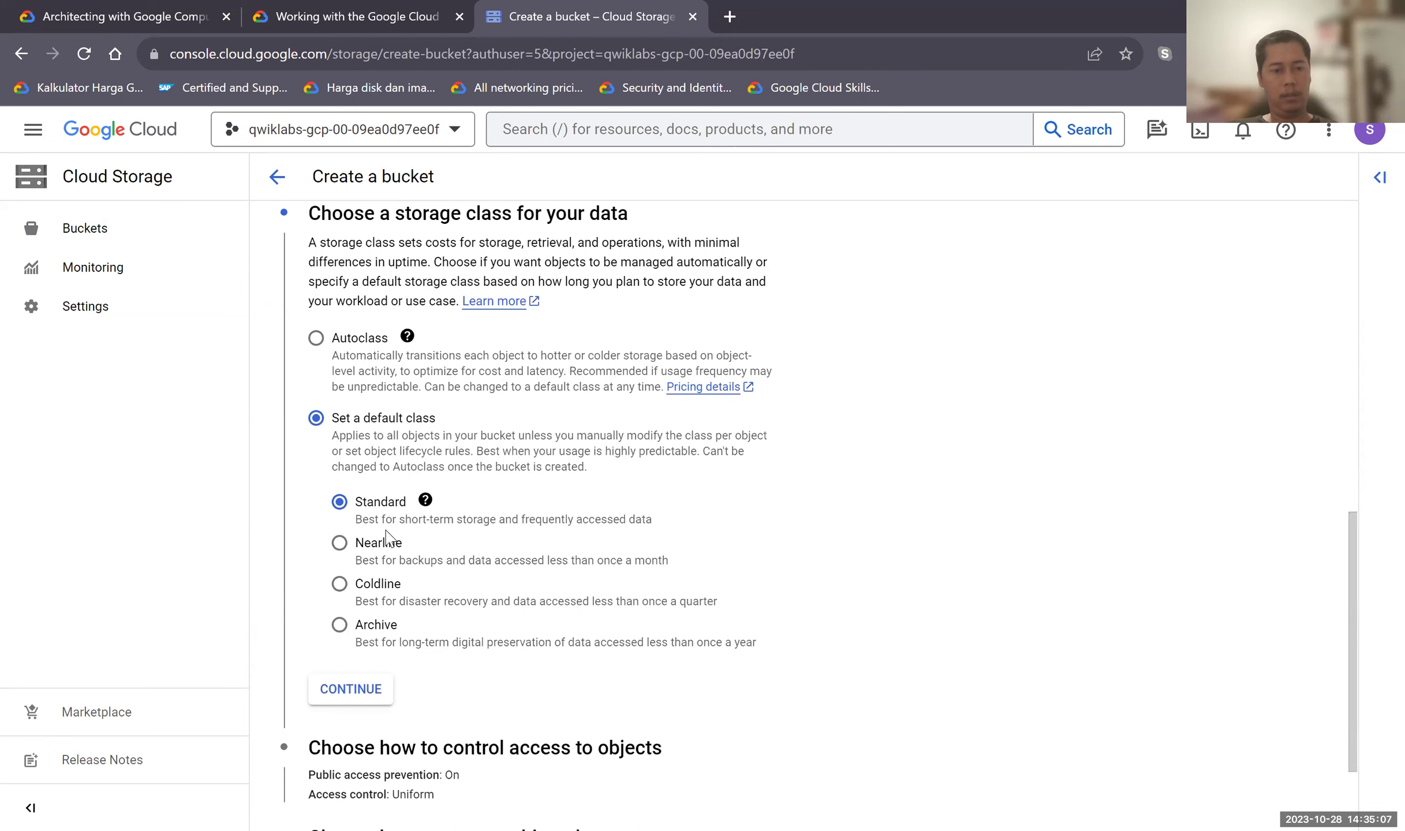
pyautogui.click(372, 508)
pyautogui.scroll(-1, 415, 624)
# Examine the object access settings, covering public access prevention and the Uniform and Fine-grained access control options.
pyautogui.scroll(-2, 523, 617)
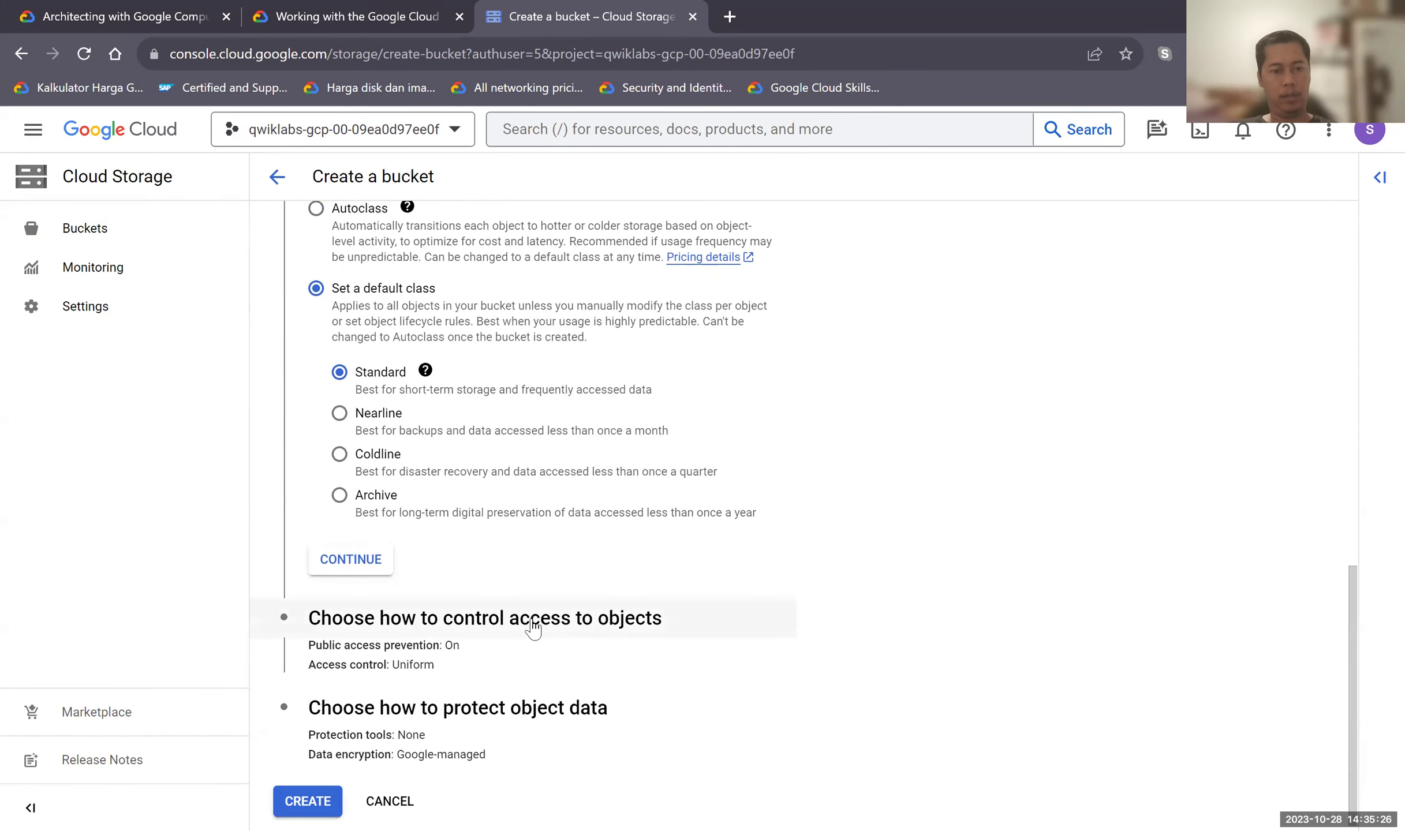
pyautogui.click(454, 624)
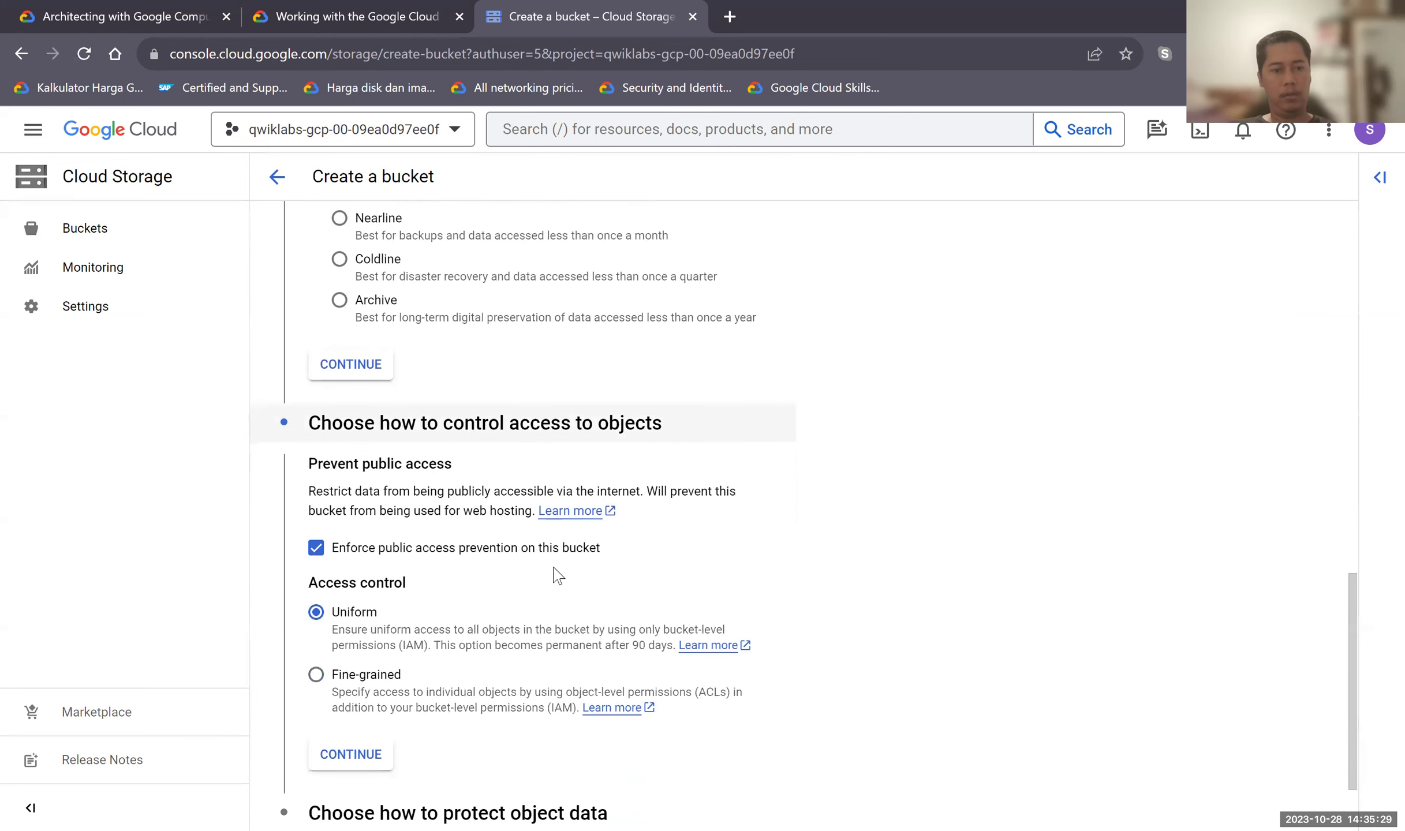
pyautogui.scroll(-1, 444, 490)
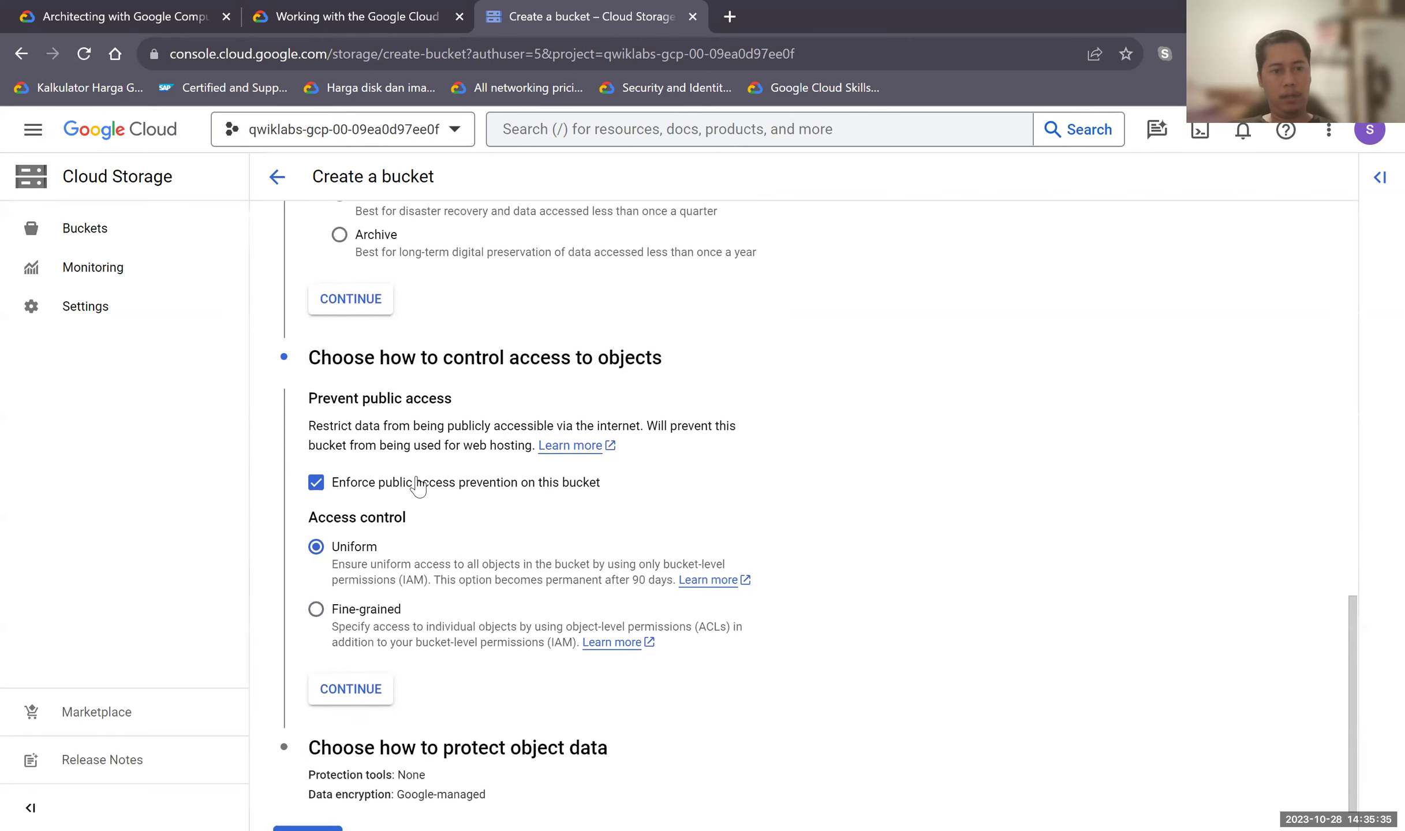
pyautogui.scroll(-1, 417, 485)
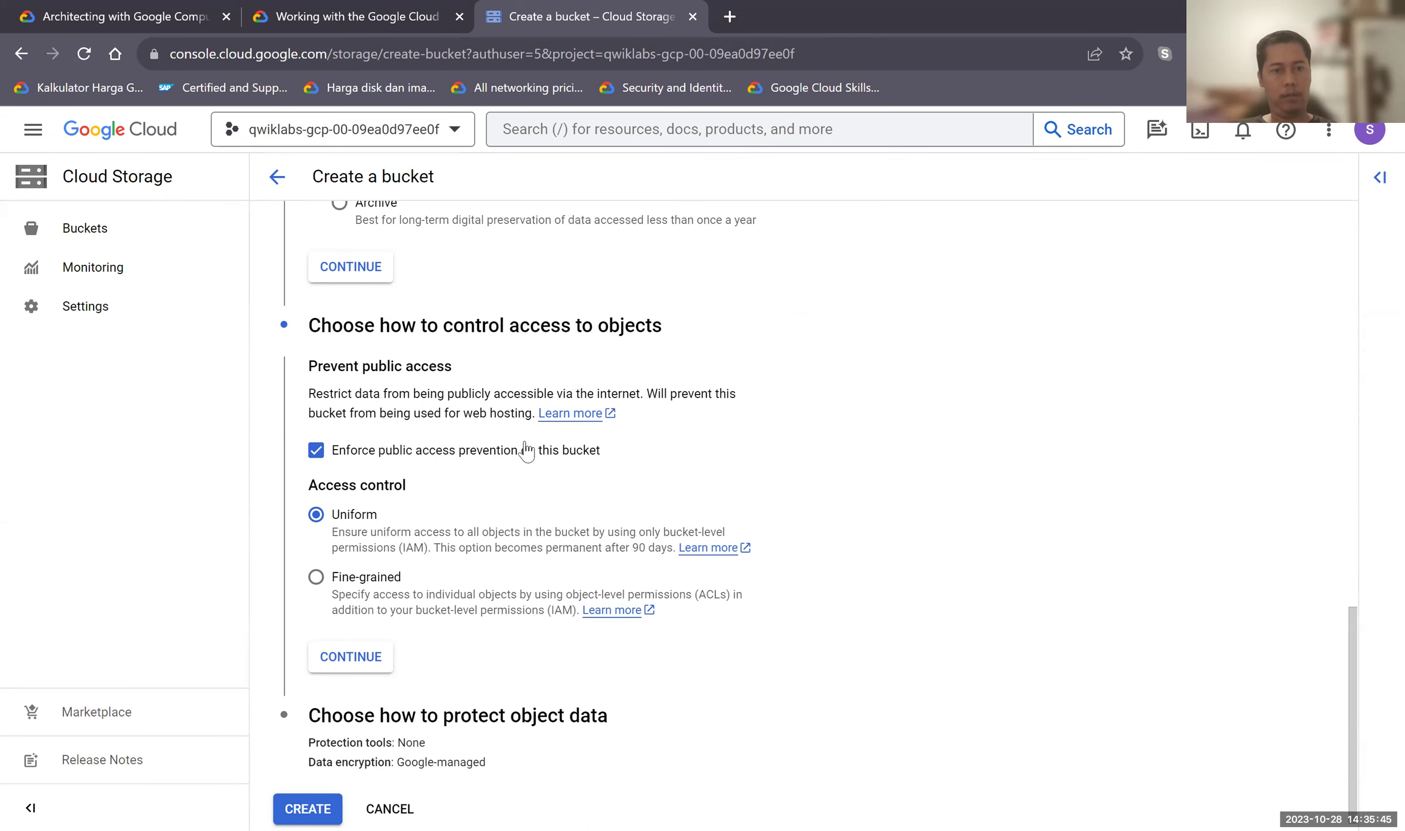
pyautogui.scroll(-1, 502, 471)
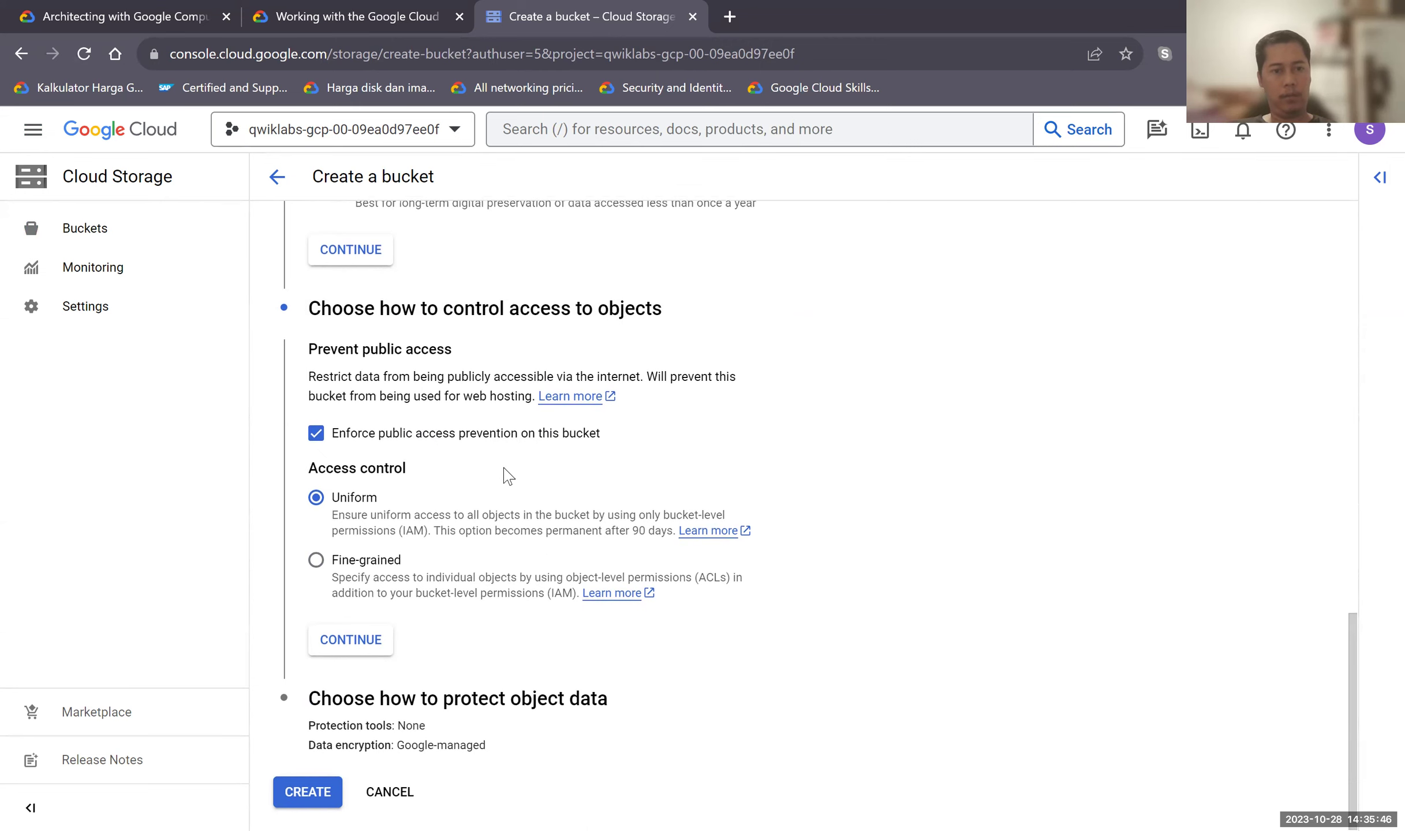
# Examine the object data protection settings, including the protection tools and the data encryption key options.
pyautogui.click(462, 722)
pyautogui.scroll(-4, 507, 609)
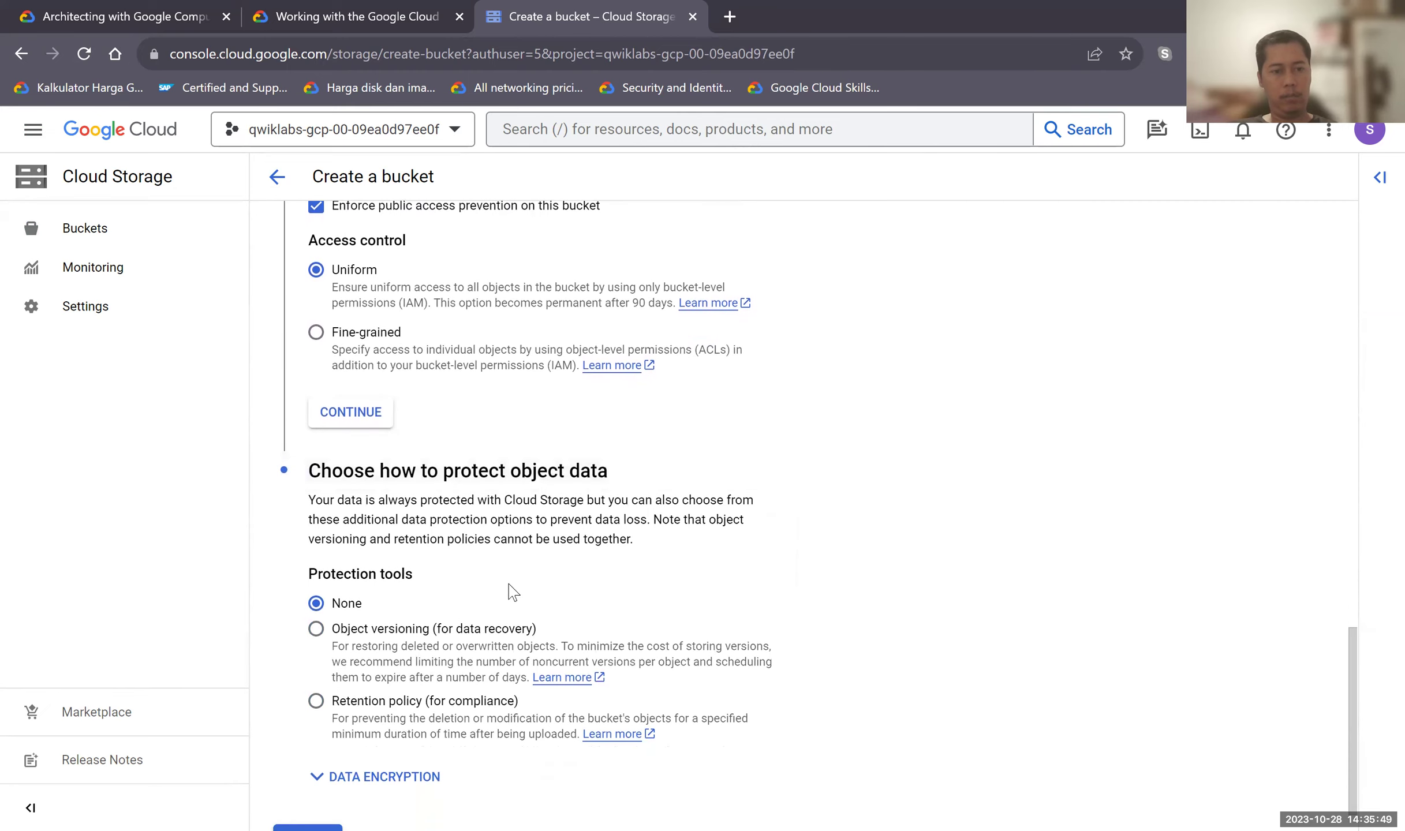
pyautogui.scroll(-1, 519, 546)
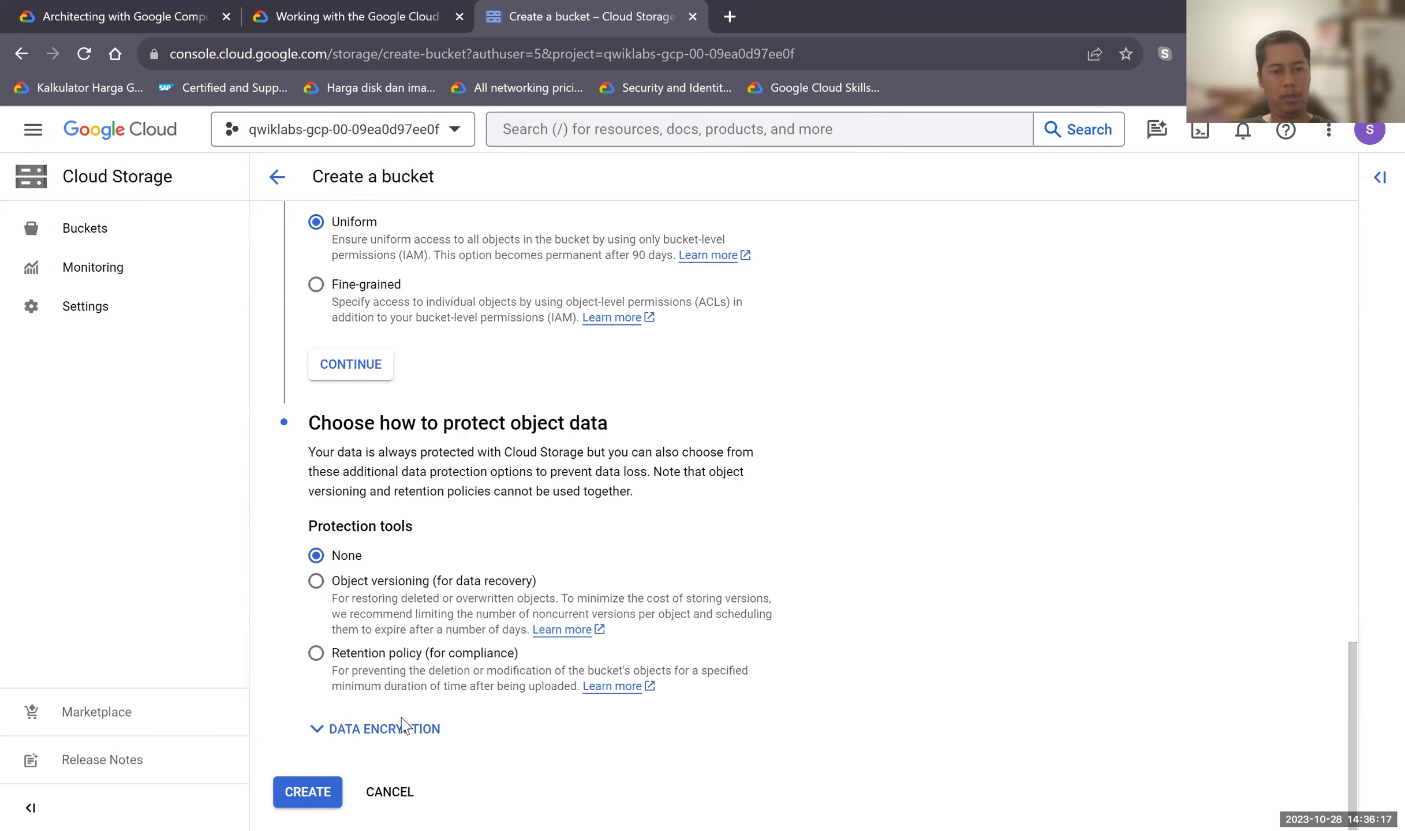
pyautogui.click(378, 745)
pyautogui.scroll(-2, 404, 710)
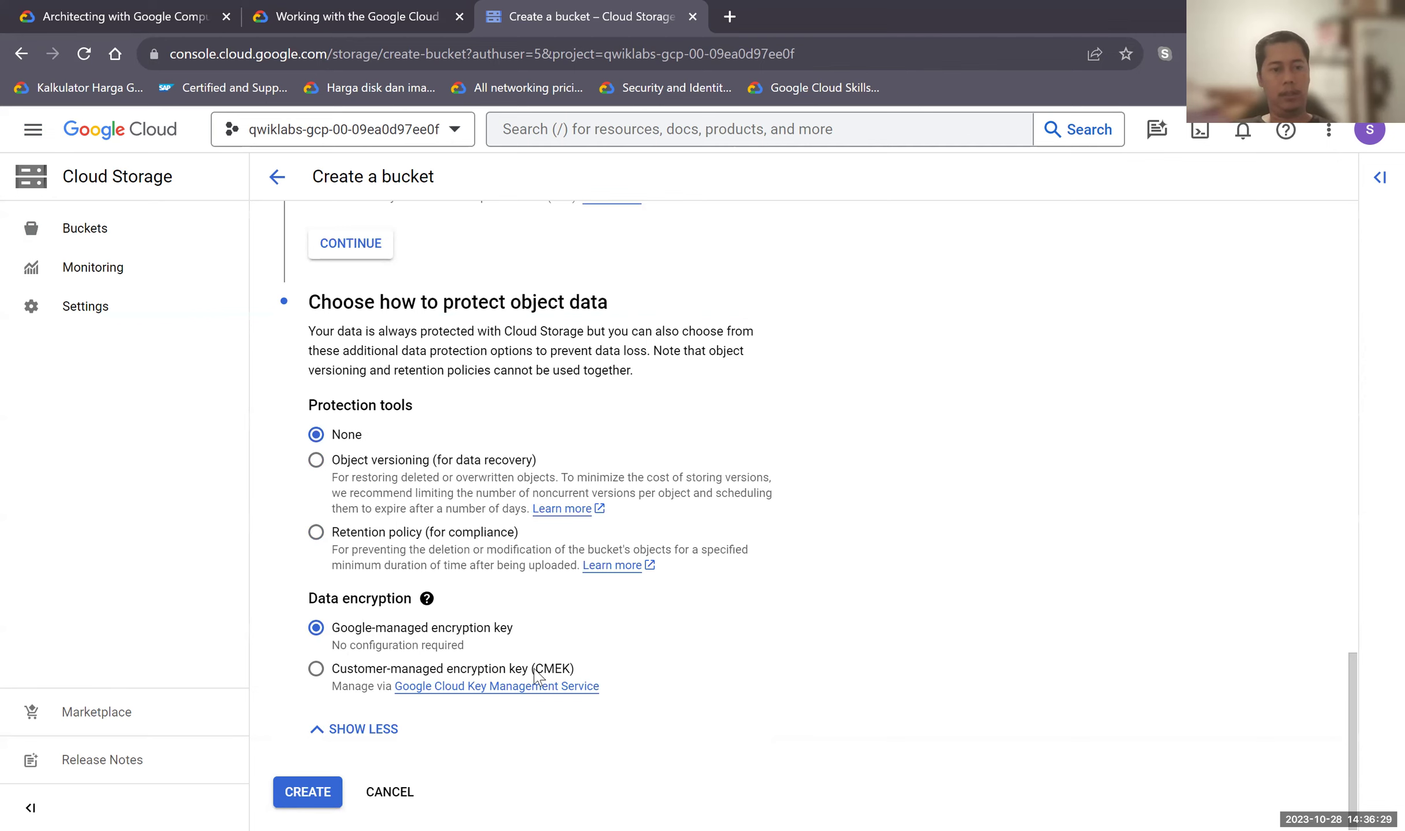
# Recheck the bucket configuration from data protection back to location, and examine the location pricing for the Multi-region / Standard setup.
pyautogui.scroll(5, 398, 705)
pyautogui.click(397, 709)
pyautogui.scroll(3, 416, 520)
pyautogui.click(423, 495)
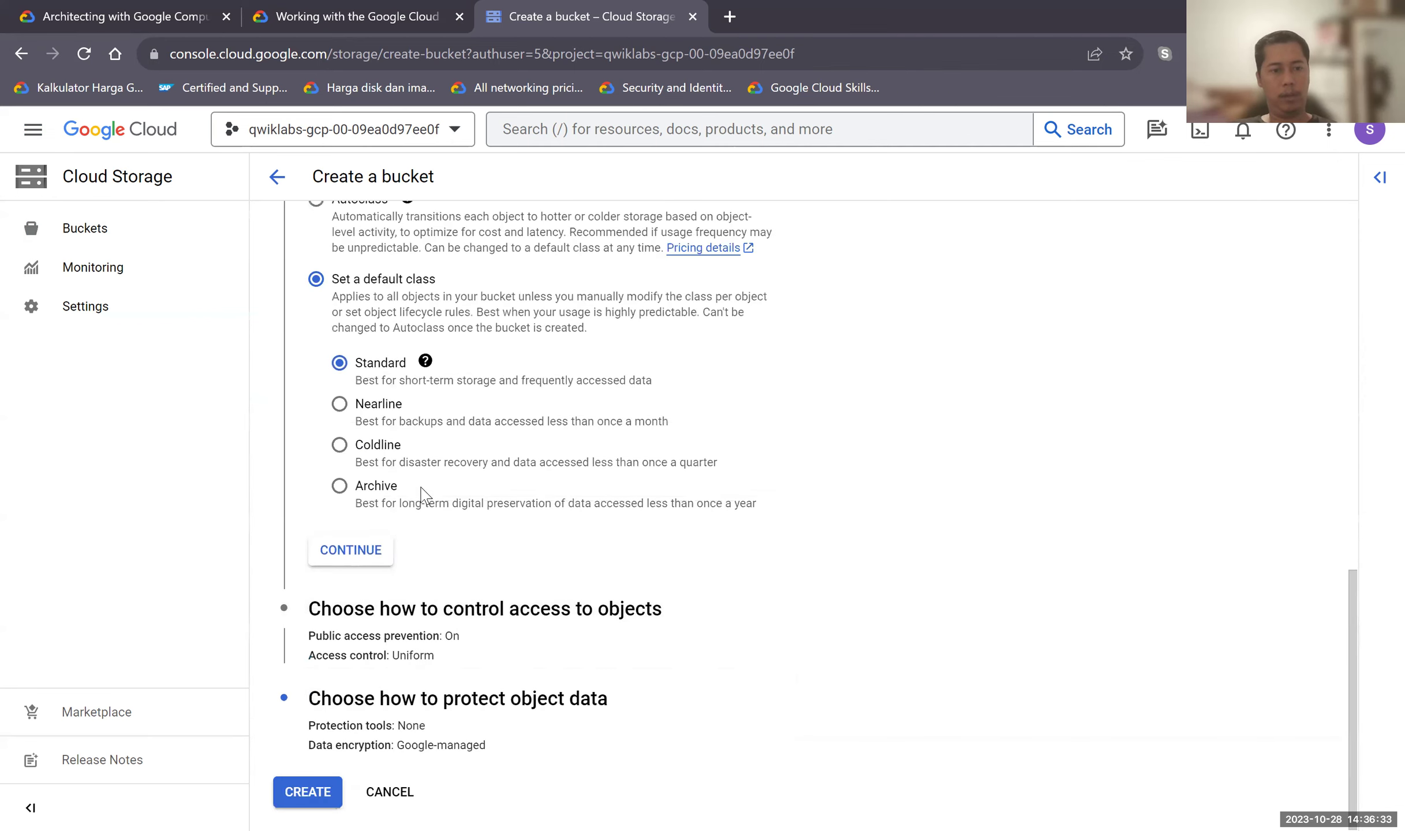
pyautogui.scroll(3, 415, 462)
pyautogui.scroll(9, 392, 387)
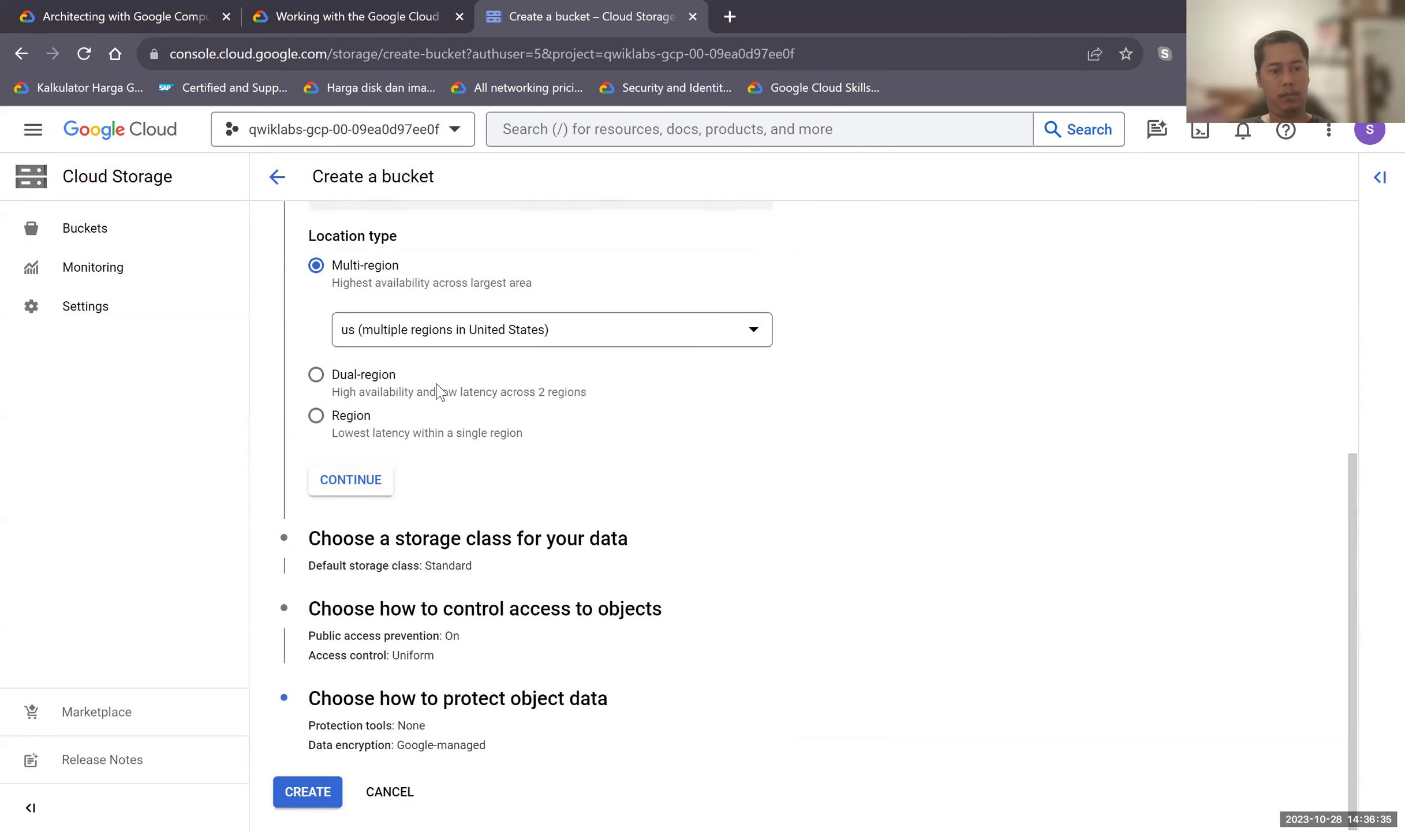
pyautogui.click(451, 399)
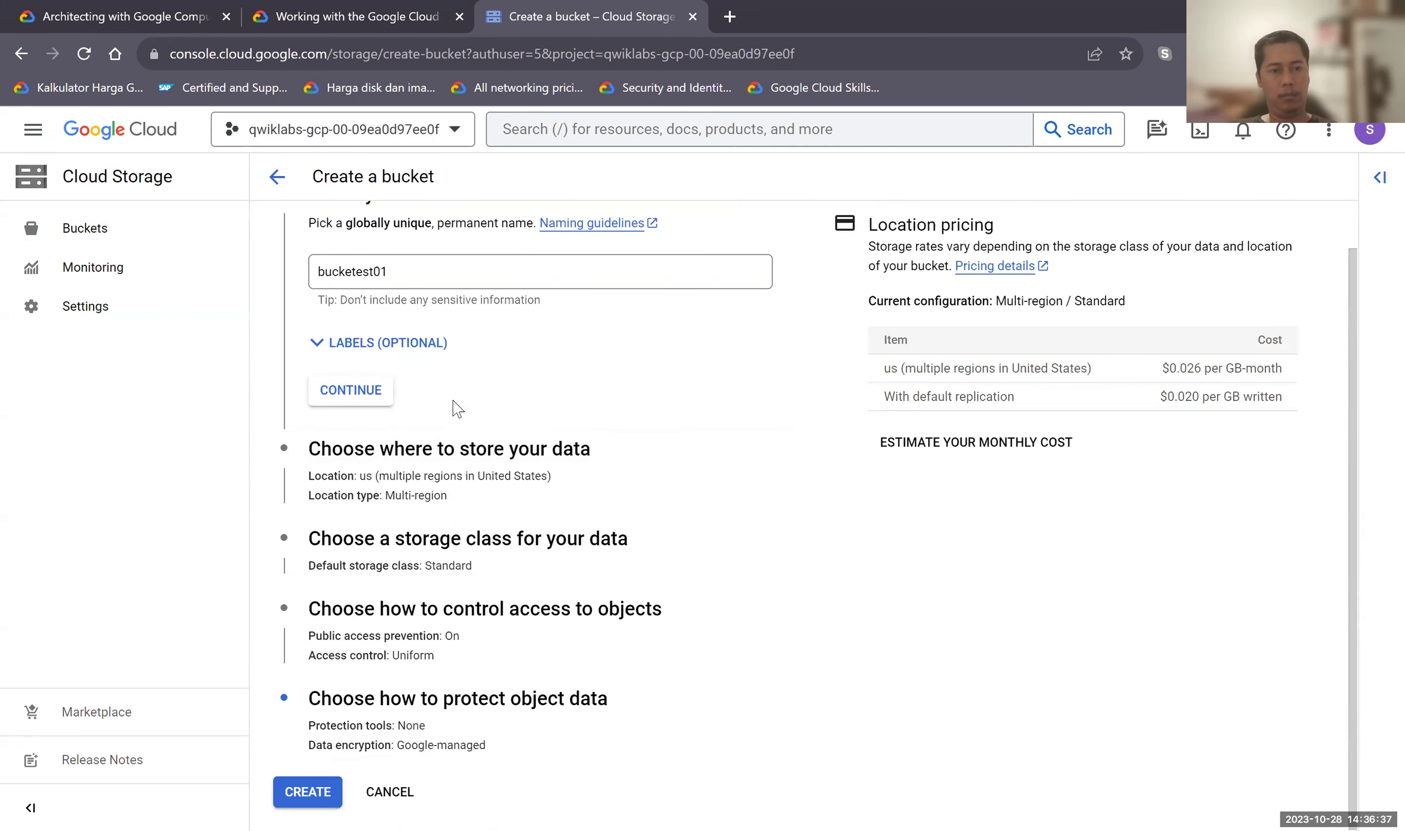
pyautogui.scroll(1, 474, 526)
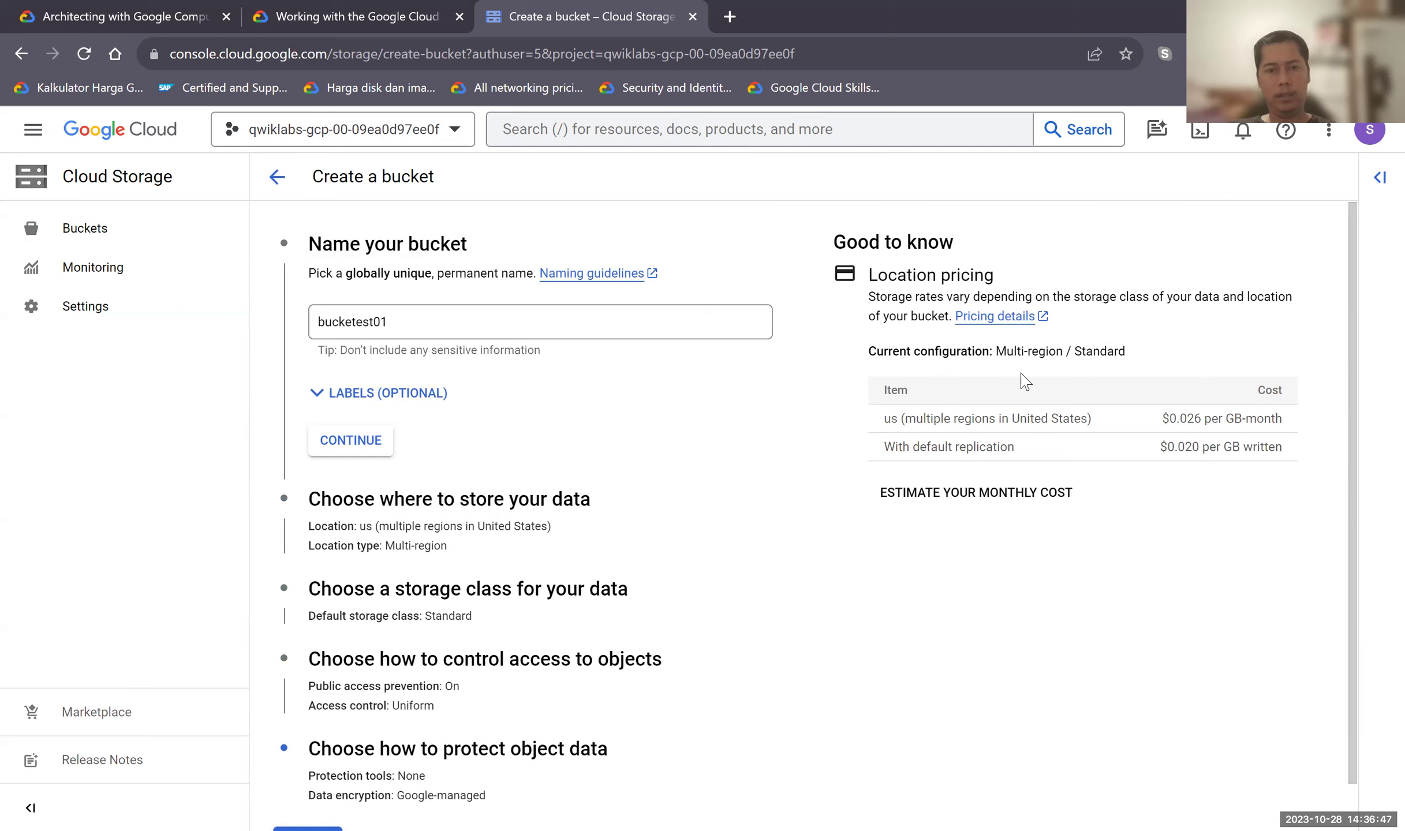
pyautogui.click(364, 440)
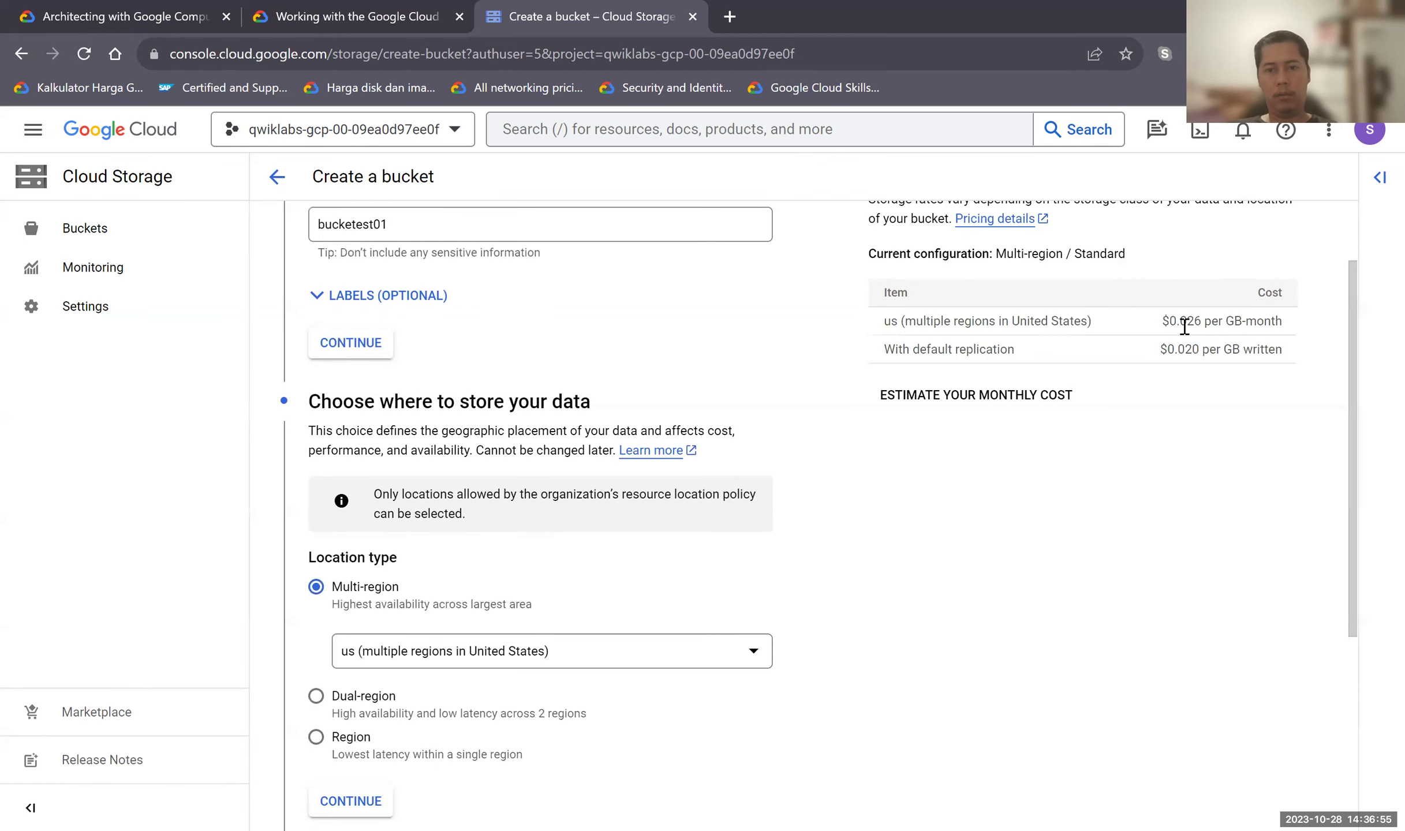
pyautogui.scroll(1, 1187, 349)
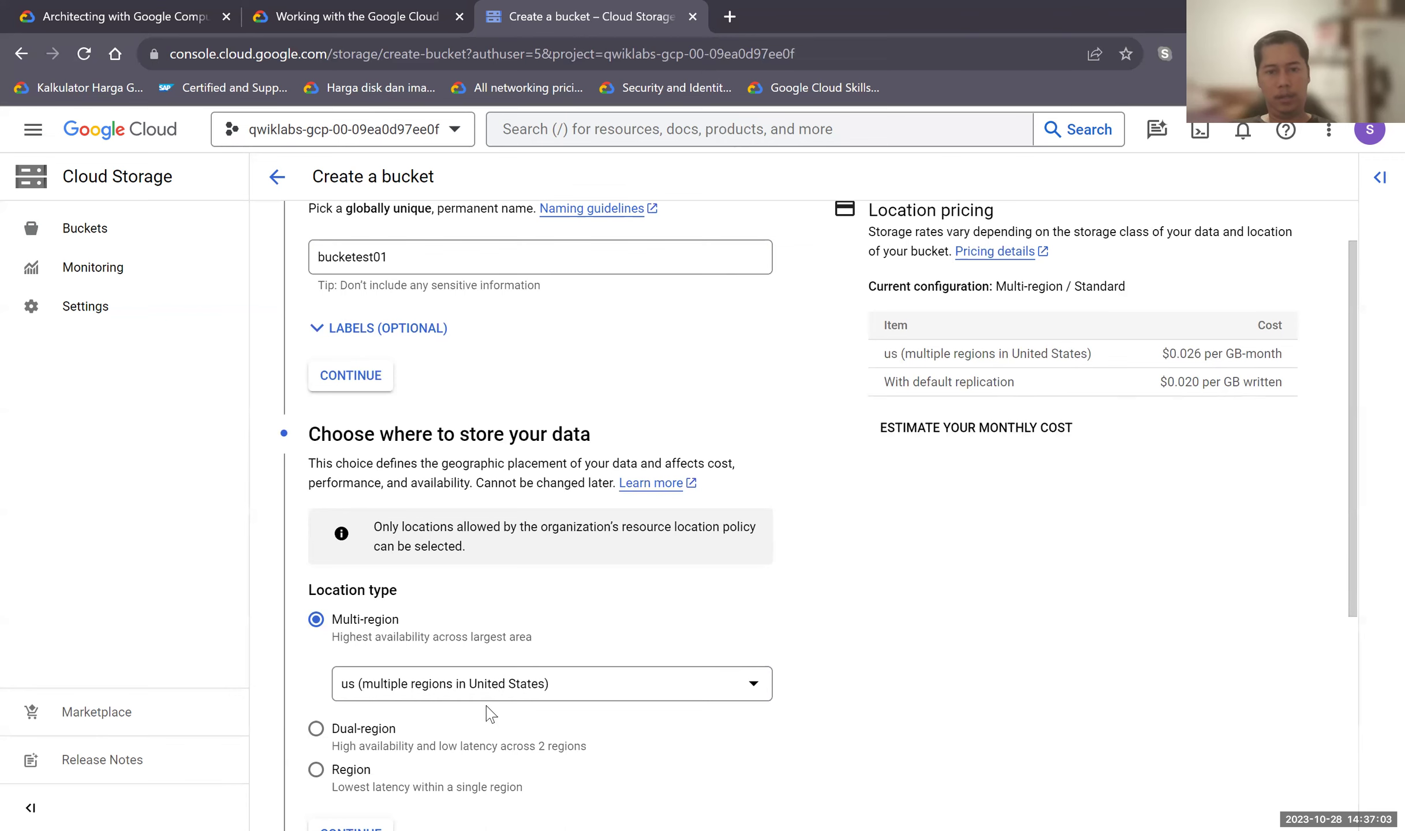
# Create bucket bucketest01 and confirm enforcing public access prevention on it, checking the lab instructions for that prompt.
pyautogui.scroll(-3, 486, 714)
pyautogui.scroll(-3, 425, 719)
pyautogui.click(321, 797)
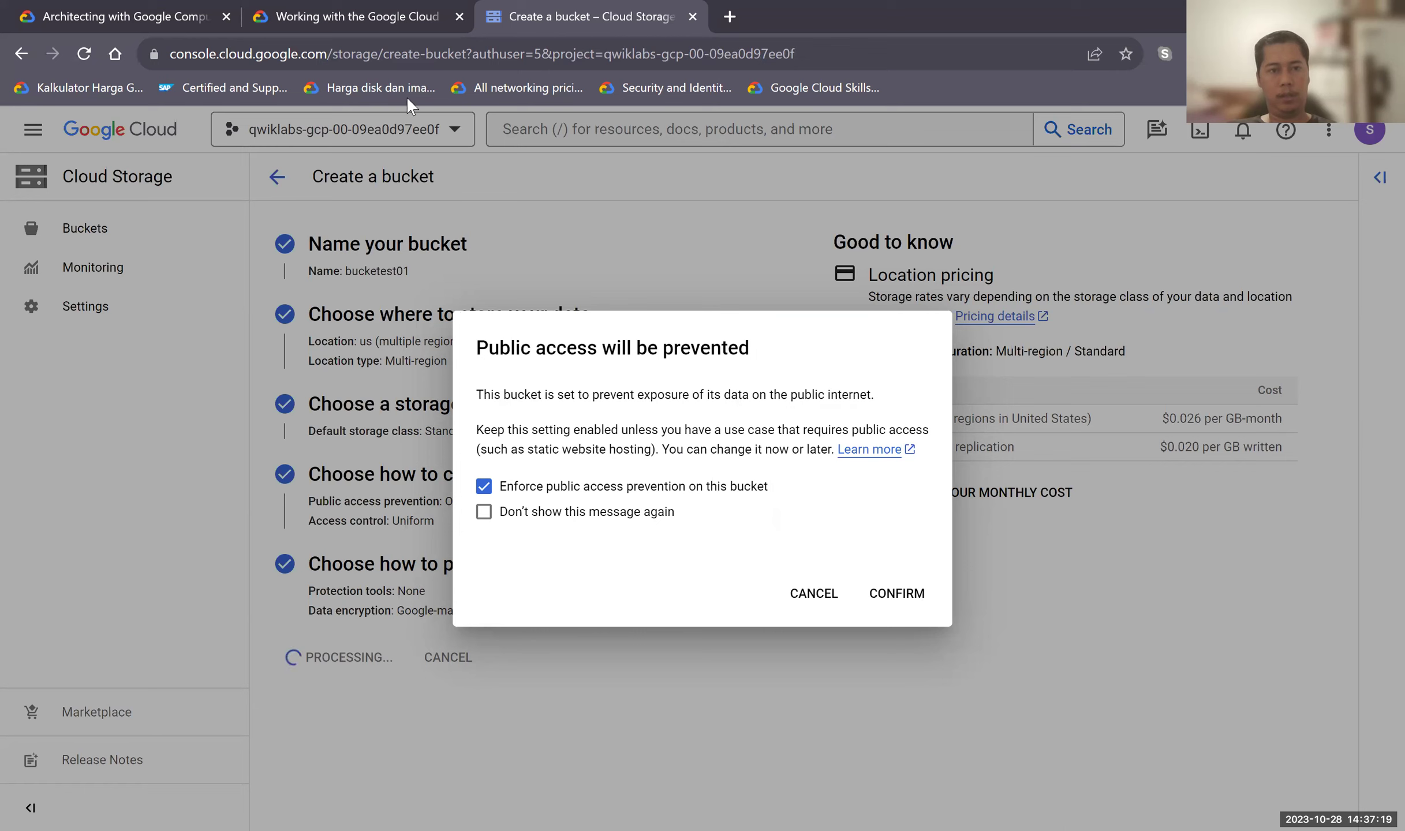
pyautogui.click(401, 26)
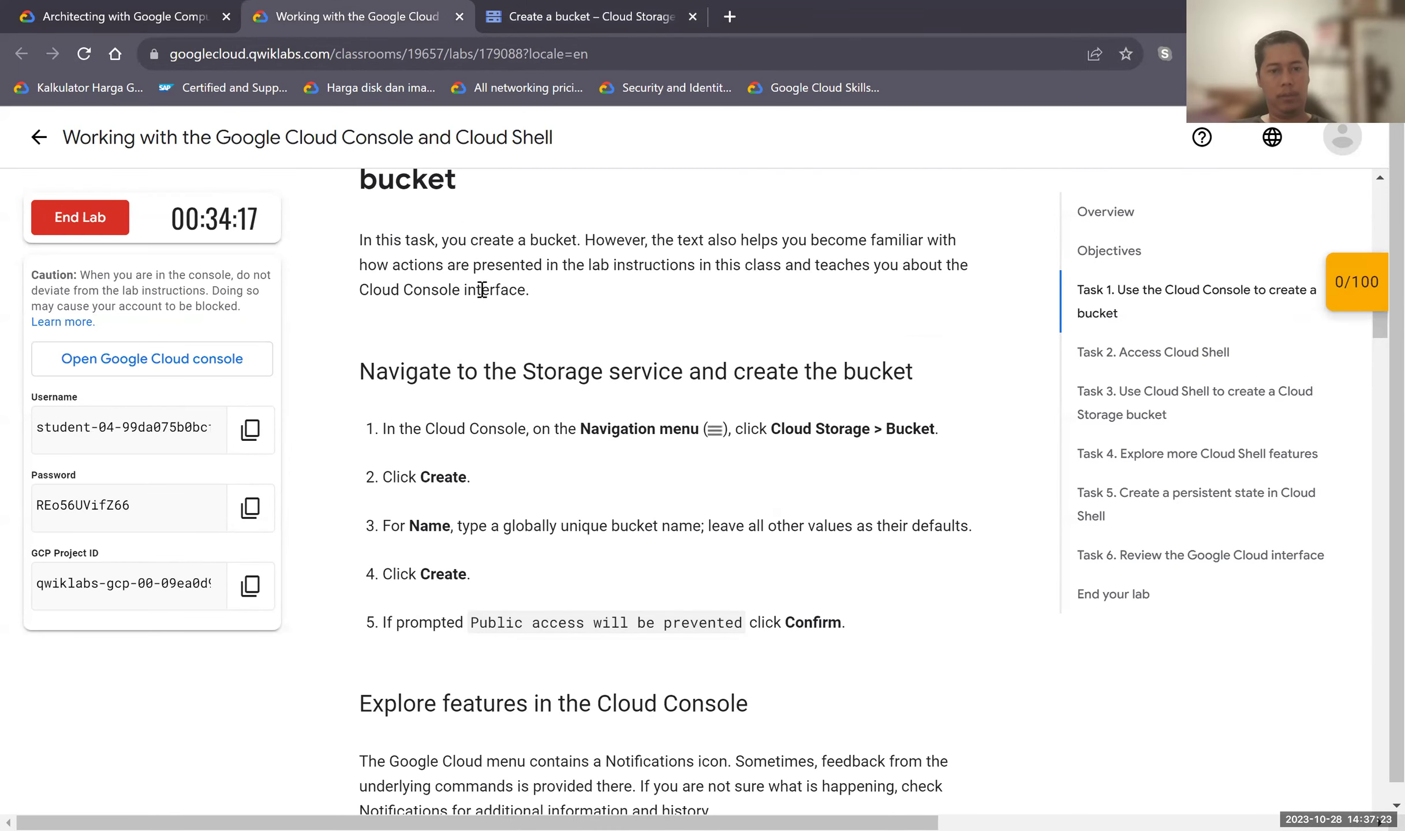
pyautogui.click(517, 23)
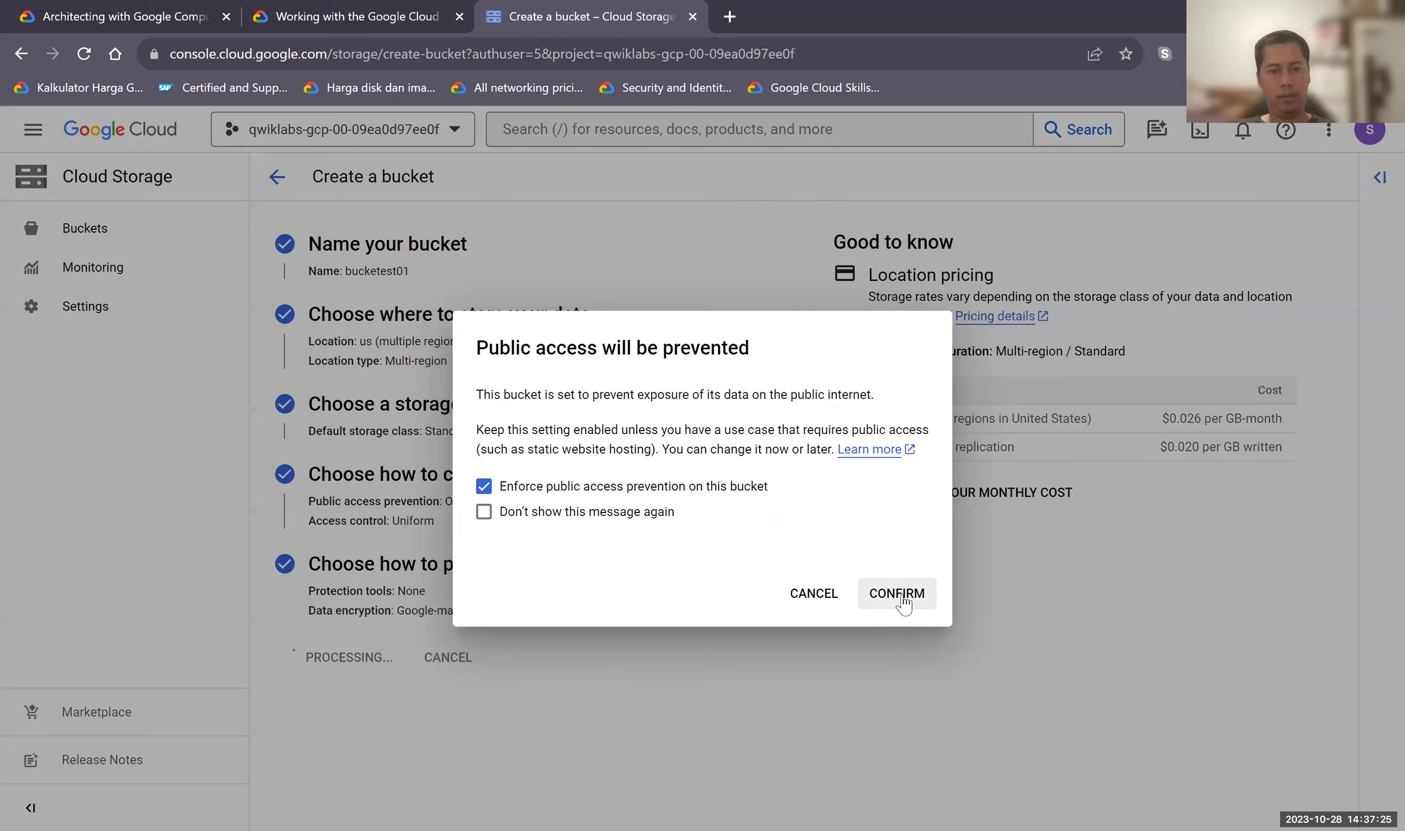
pyautogui.click(901, 598)
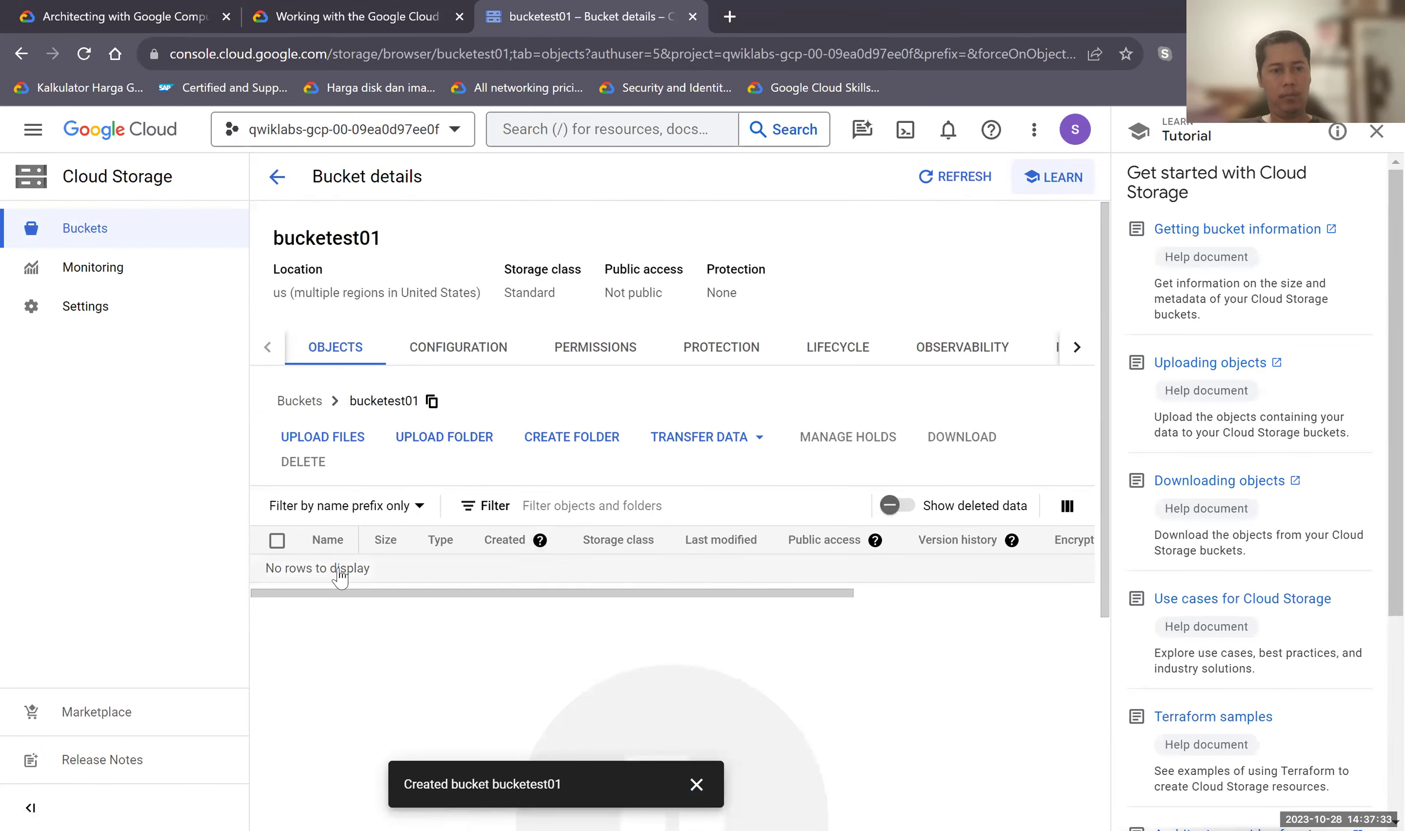
# Review the properties of bucketest01 across all columns of the Buckets list, and open its bucket details.
pyautogui.click(51, 239)
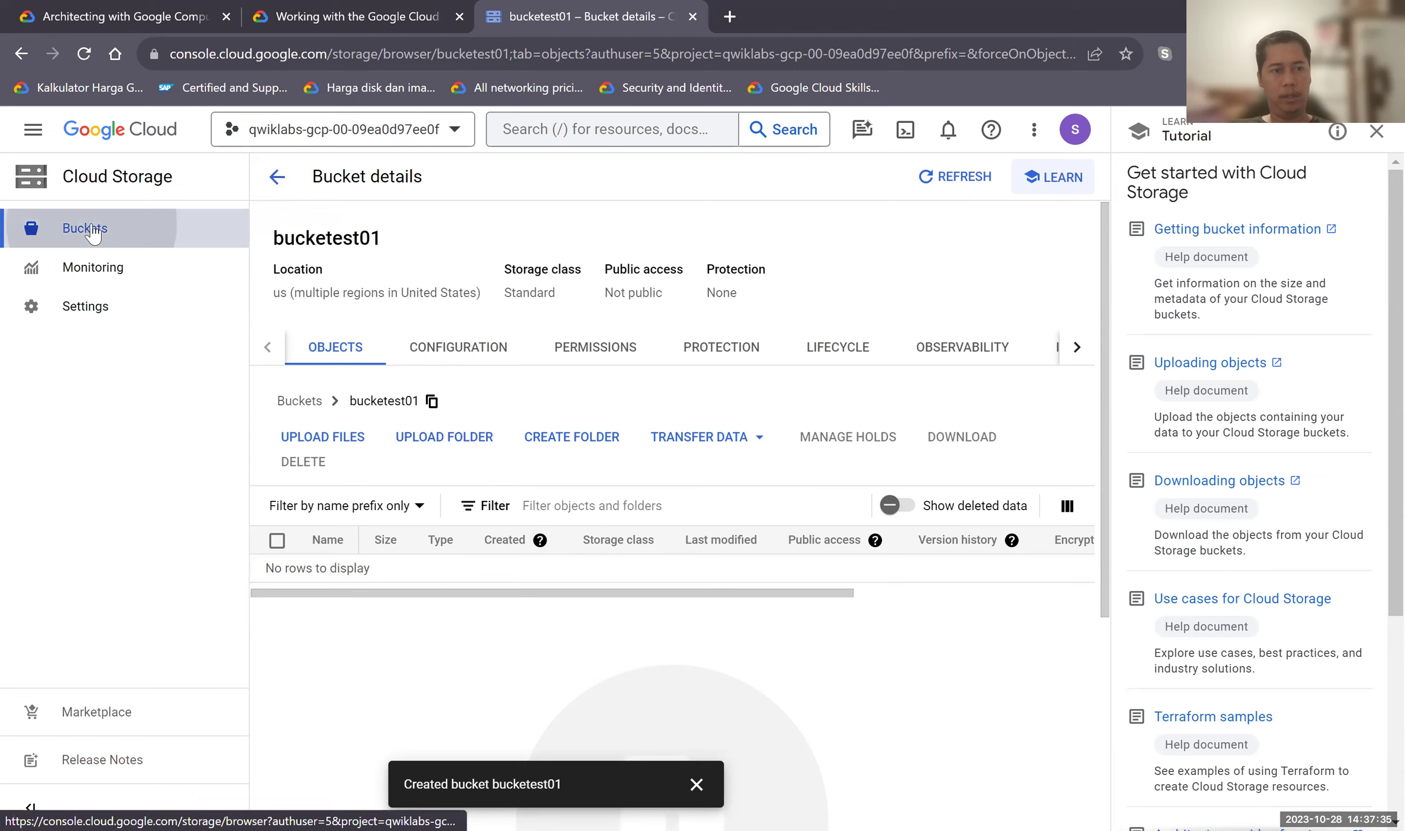
pyautogui.moveTo(381, 316); pyautogui.dragTo(471, 311)
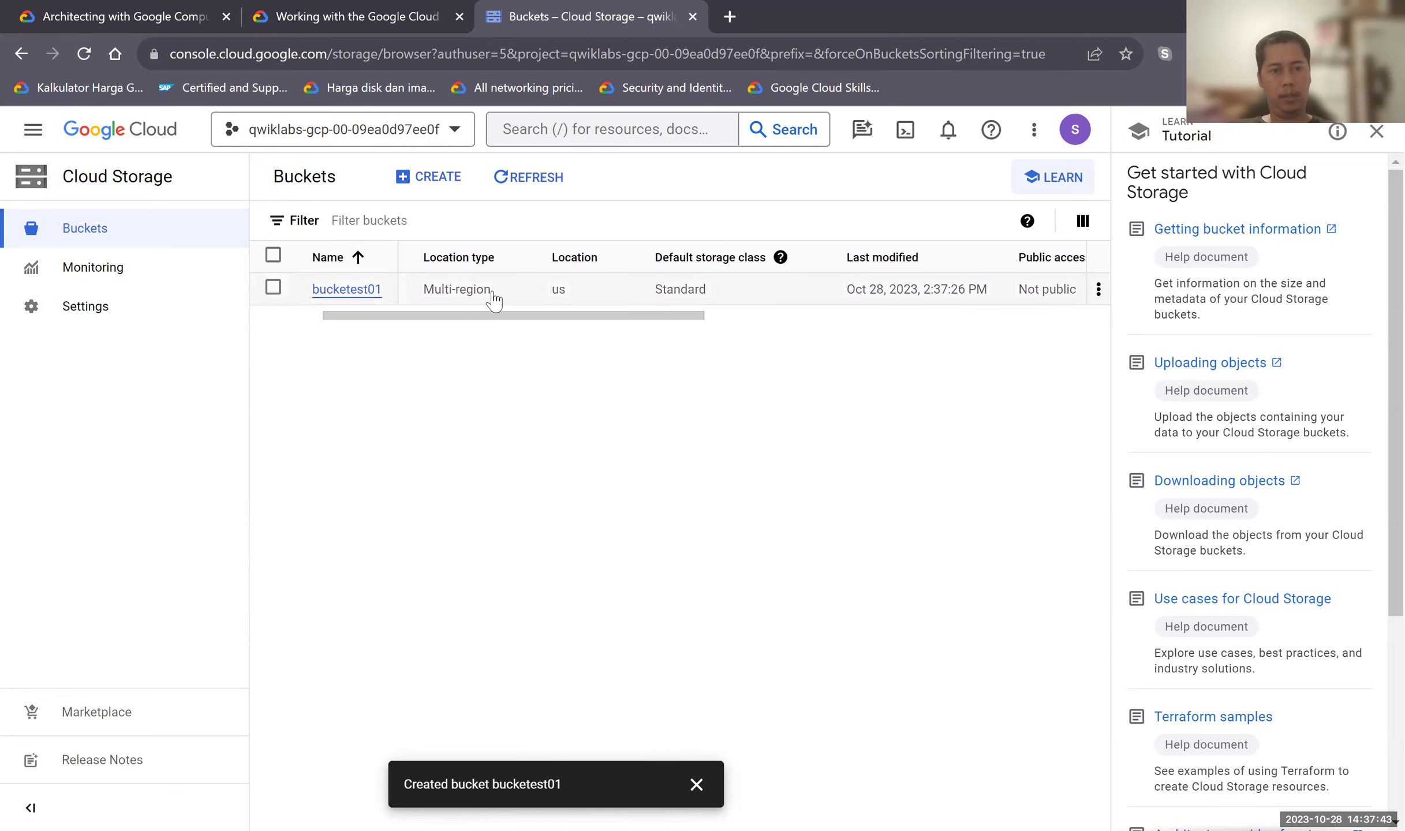
pyautogui.moveTo(559, 323); pyautogui.dragTo(838, 323)
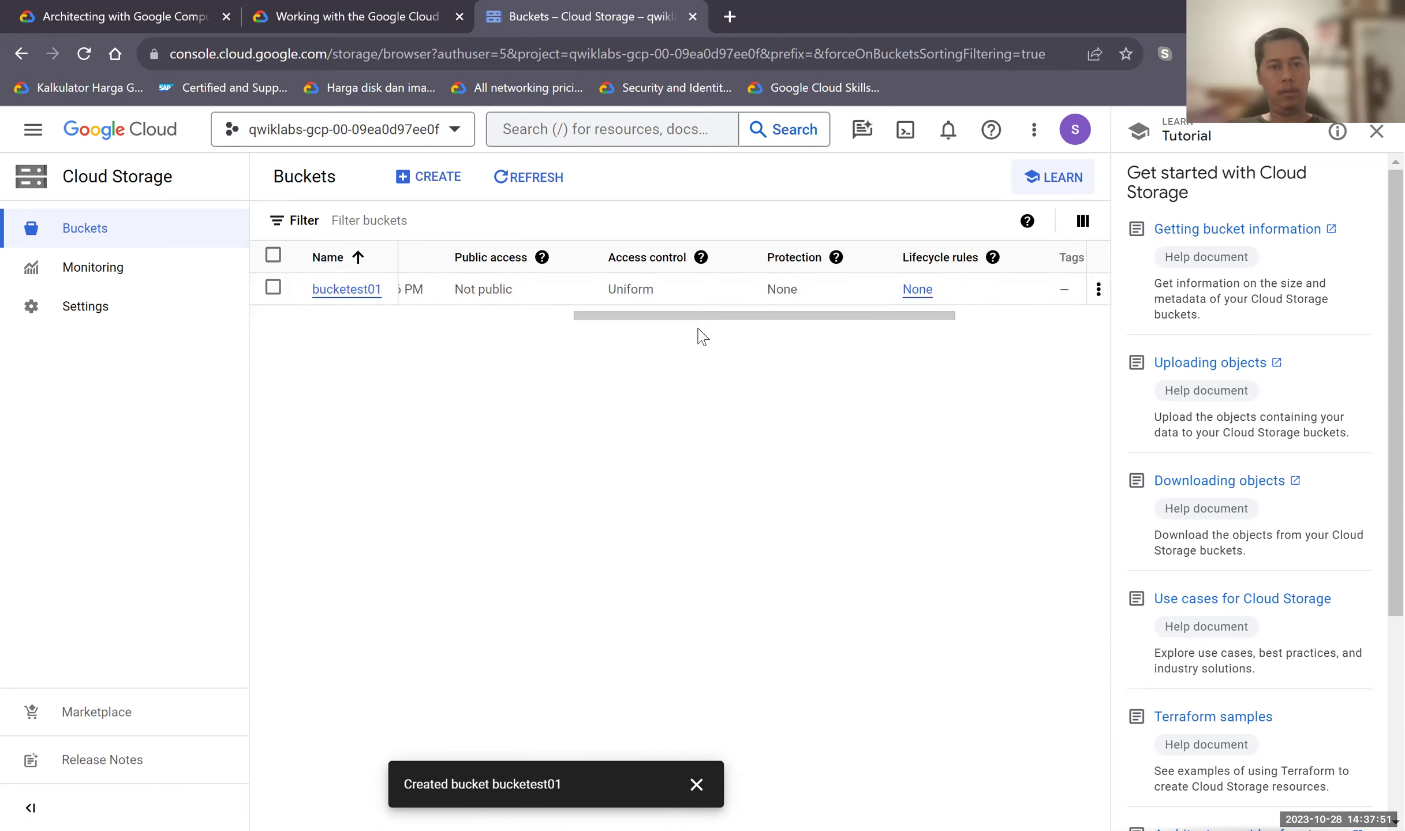
pyautogui.moveTo(706, 314); pyautogui.dragTo(278, 328)
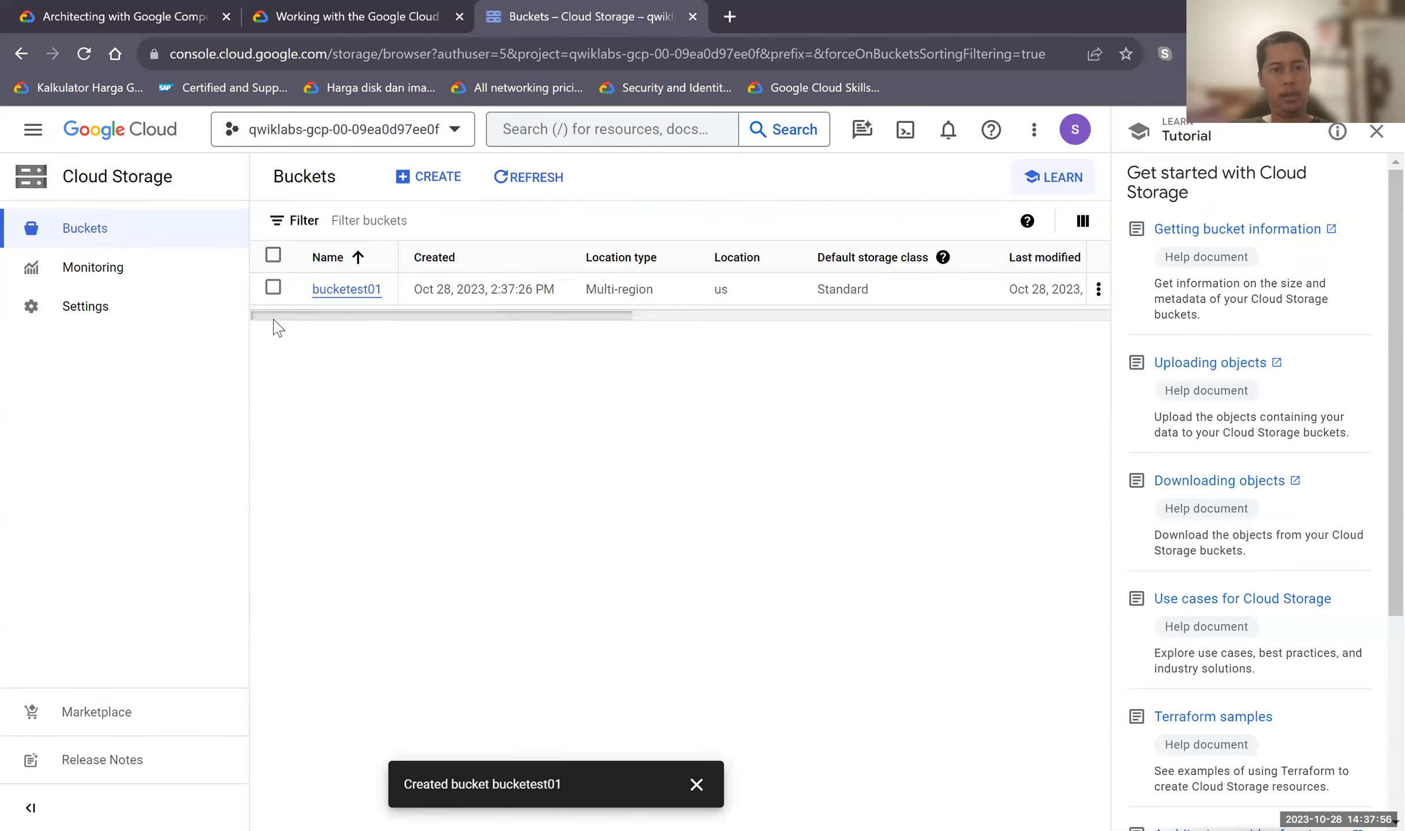
pyautogui.click(338, 290)
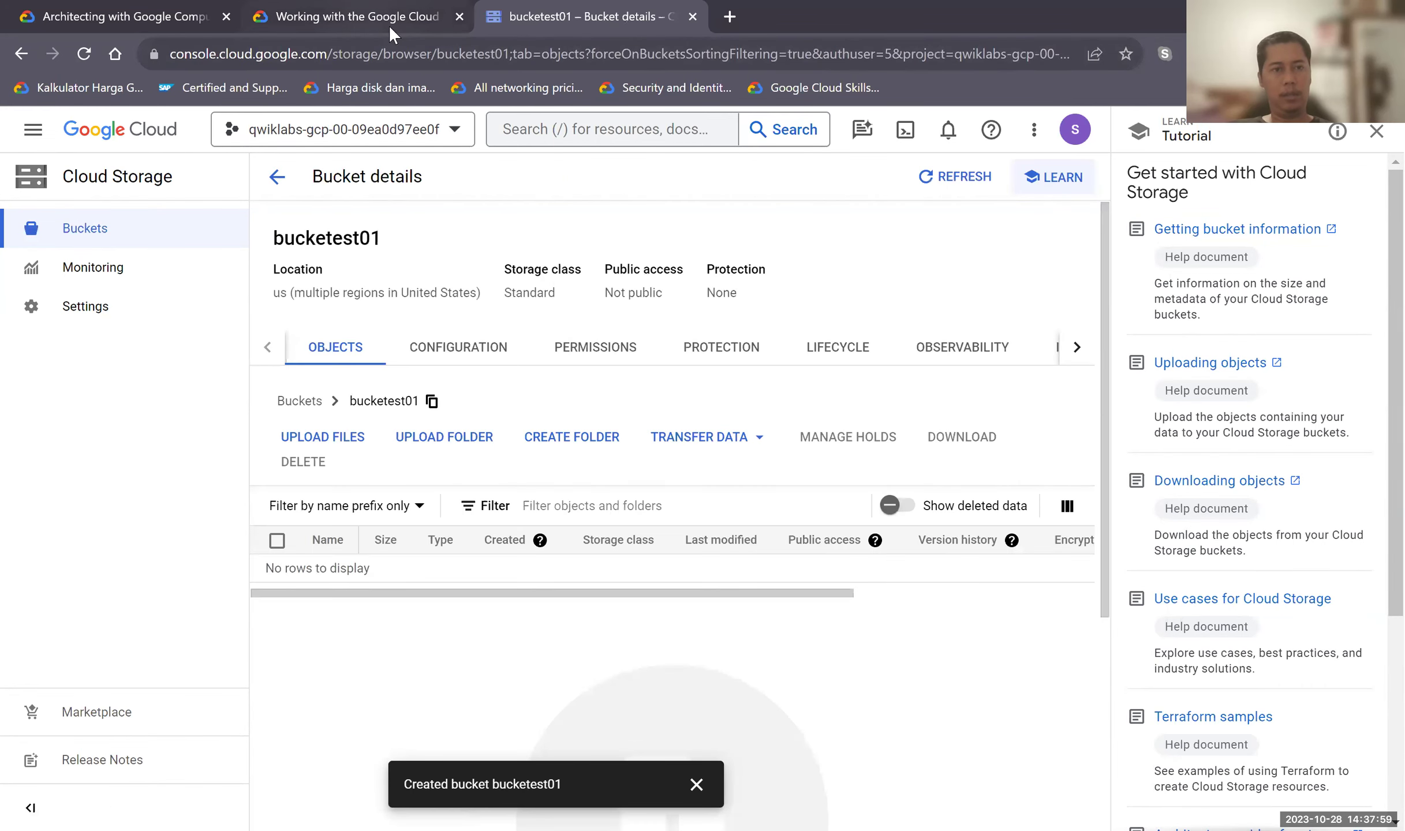
# Switch to the lab instructions and check progress for the objective Create a bucket using the Cloud Console.
pyautogui.click(389, 25)
pyautogui.scroll(-4, 830, 558)
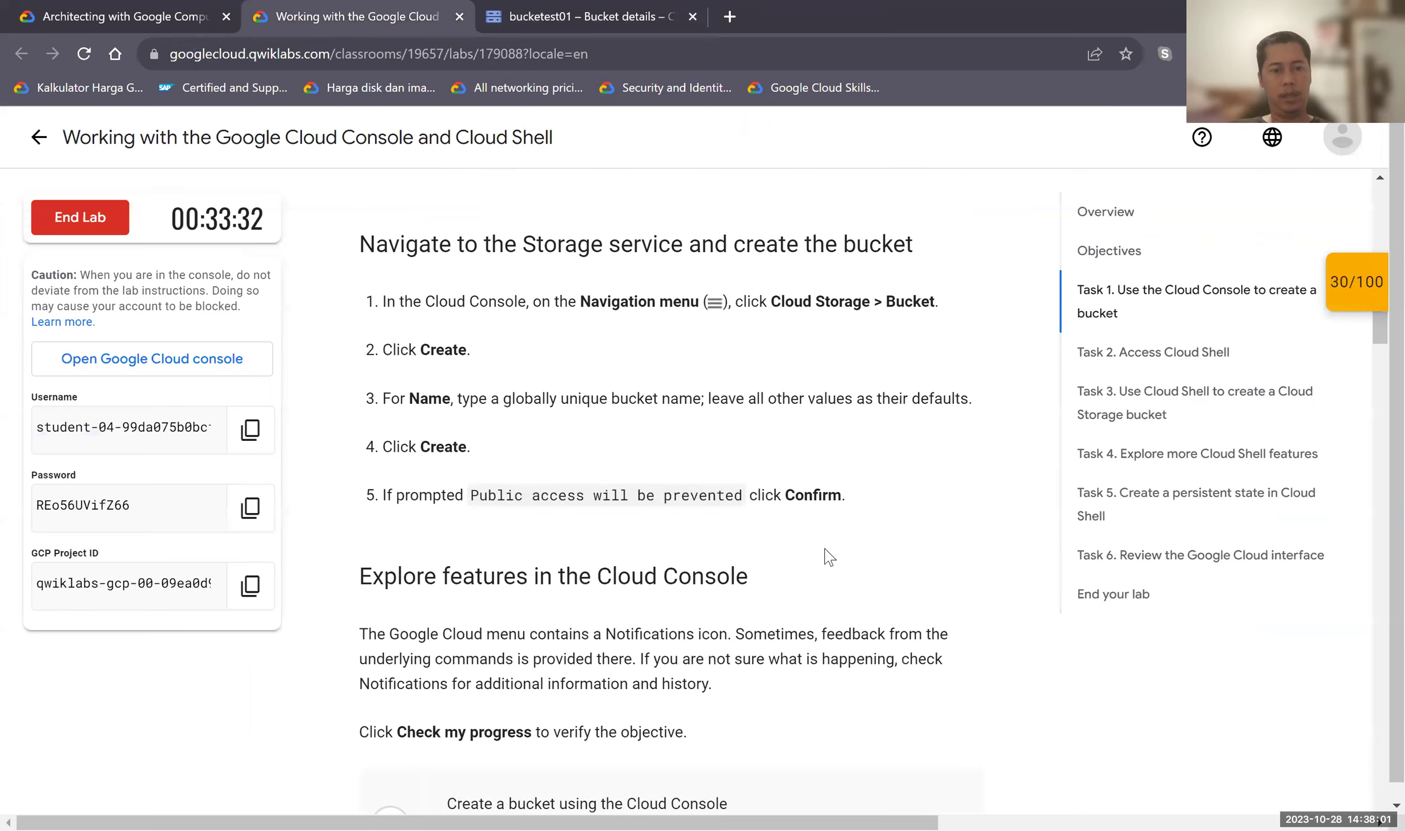
pyautogui.scroll(-3, 823, 552)
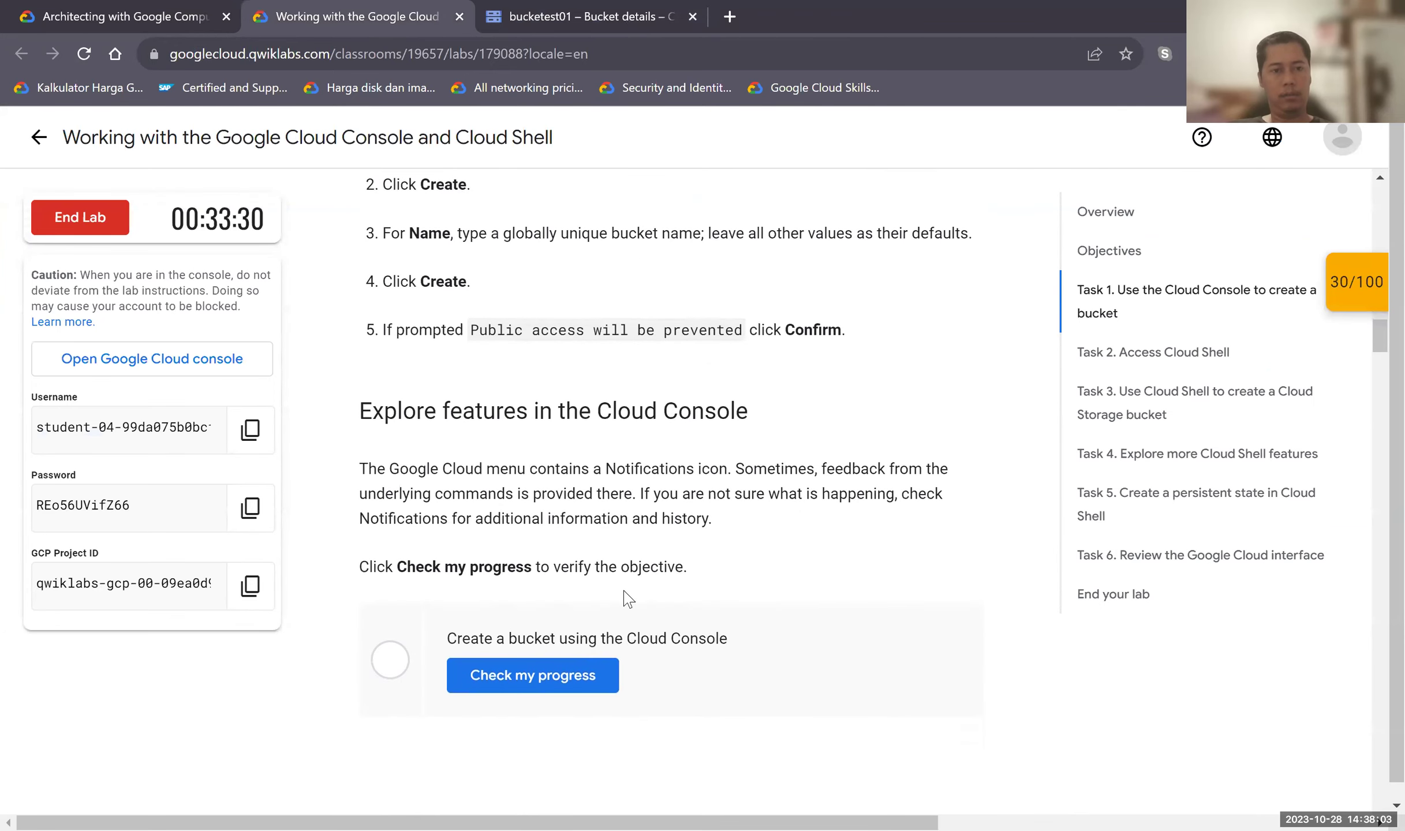
pyautogui.click(494, 626)
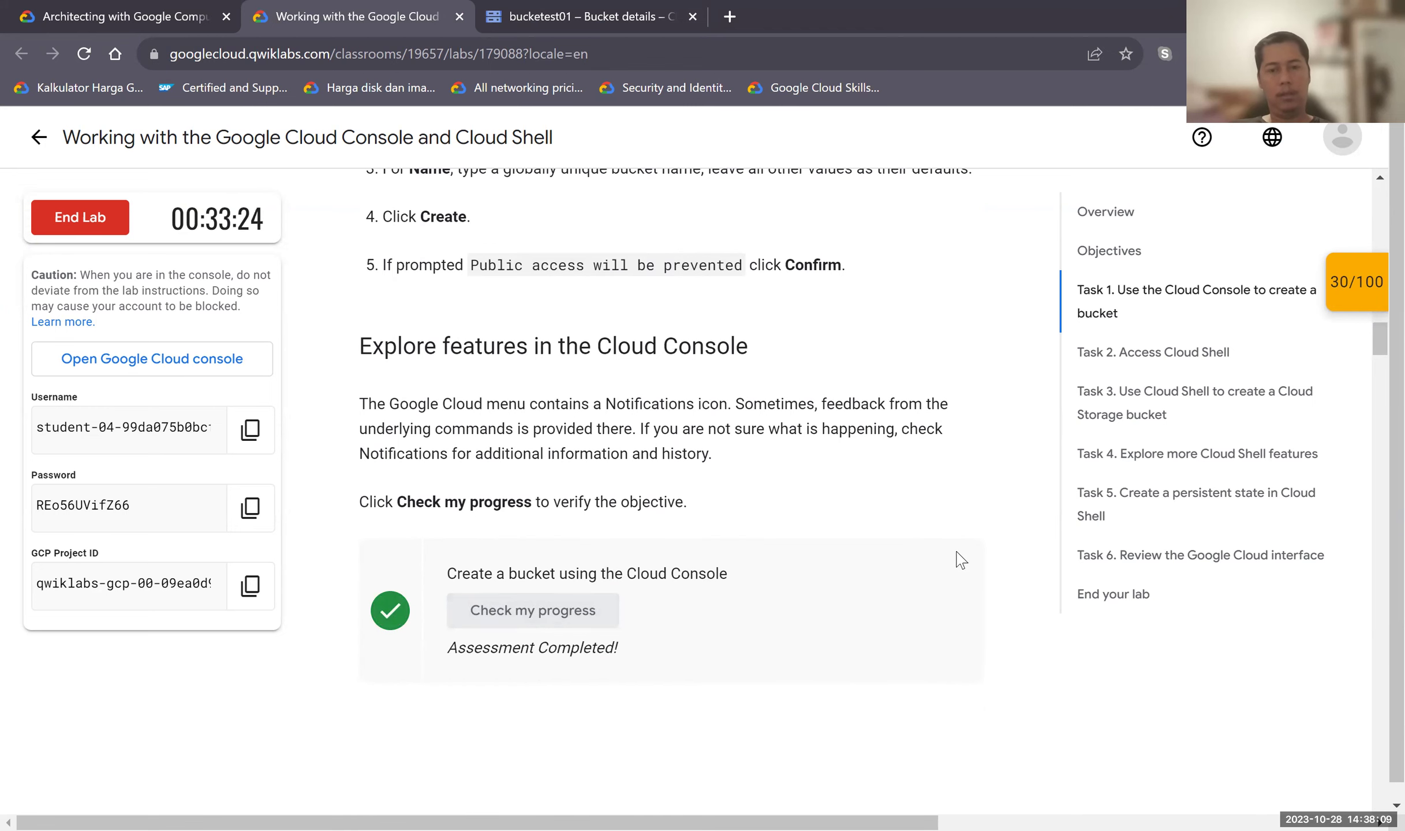
# Read the Task 2 introduction to Cloud Shell, covering its list of provided features and tools and the note on inactivity.
pyautogui.scroll(-5, 959, 559)
pyautogui.scroll(-6, 959, 559)
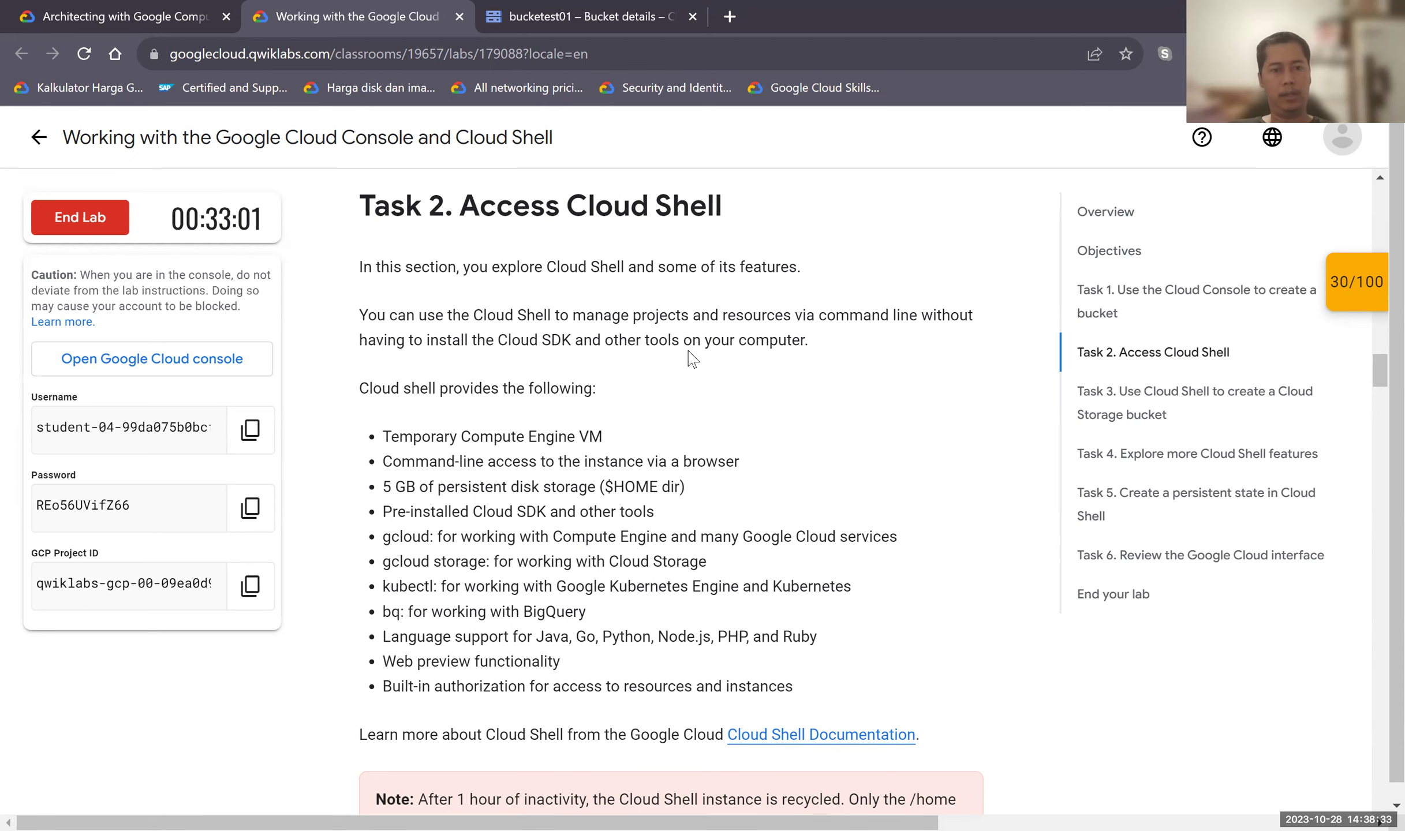
pyautogui.scroll(-1, 636, 370)
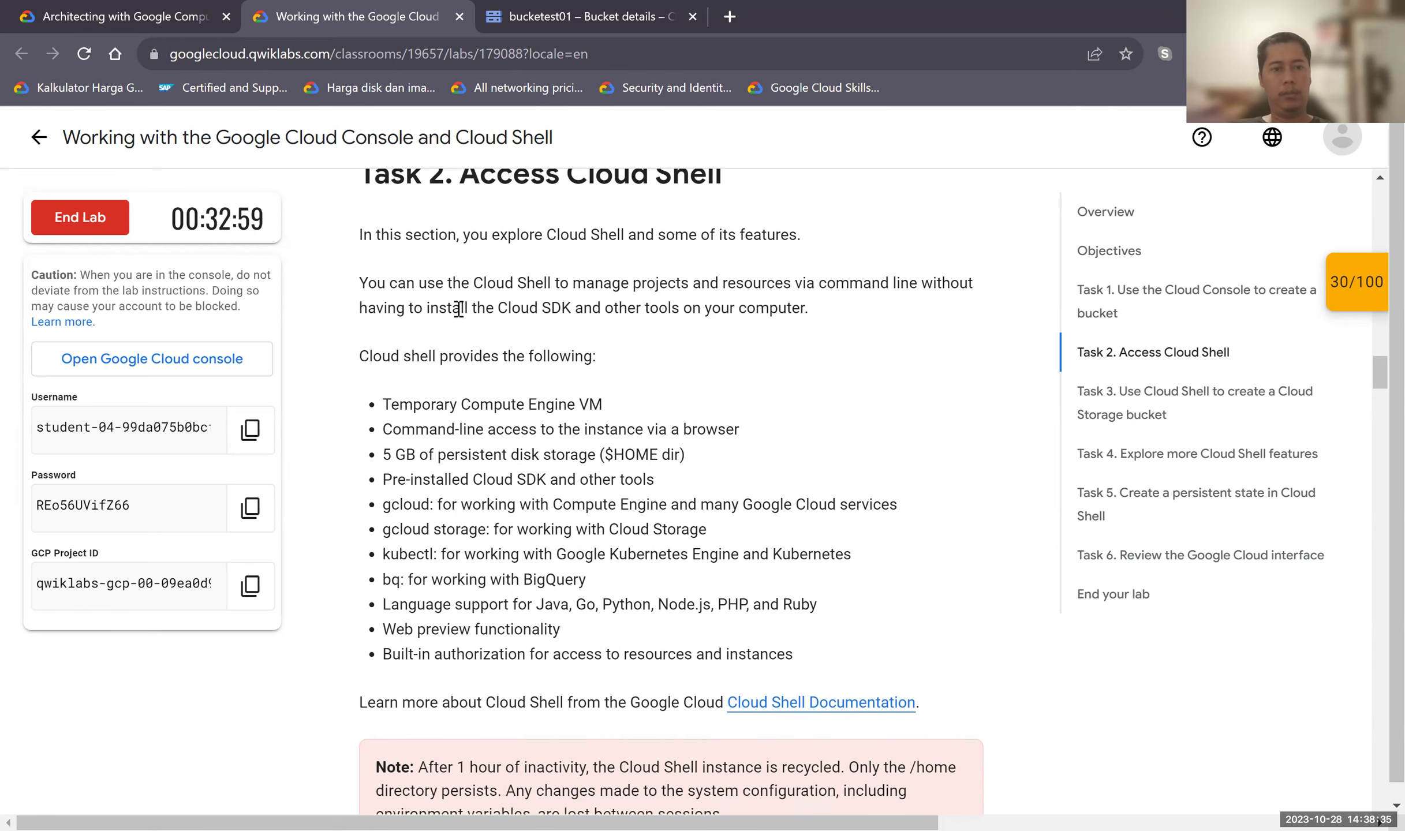
pyautogui.scroll(-1, 502, 352)
pyautogui.scroll(-1, 514, 393)
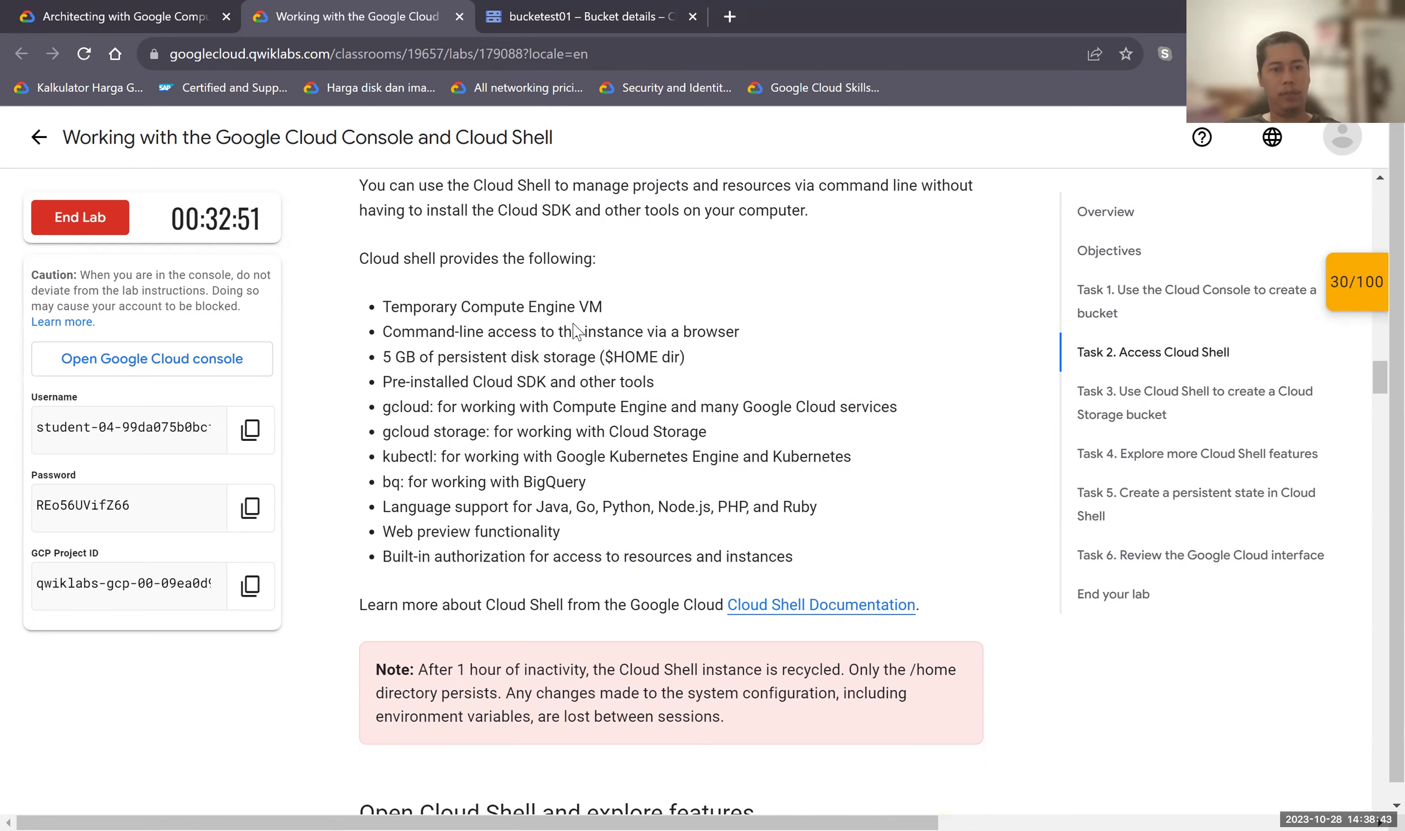
pyautogui.scroll(-1, 571, 329)
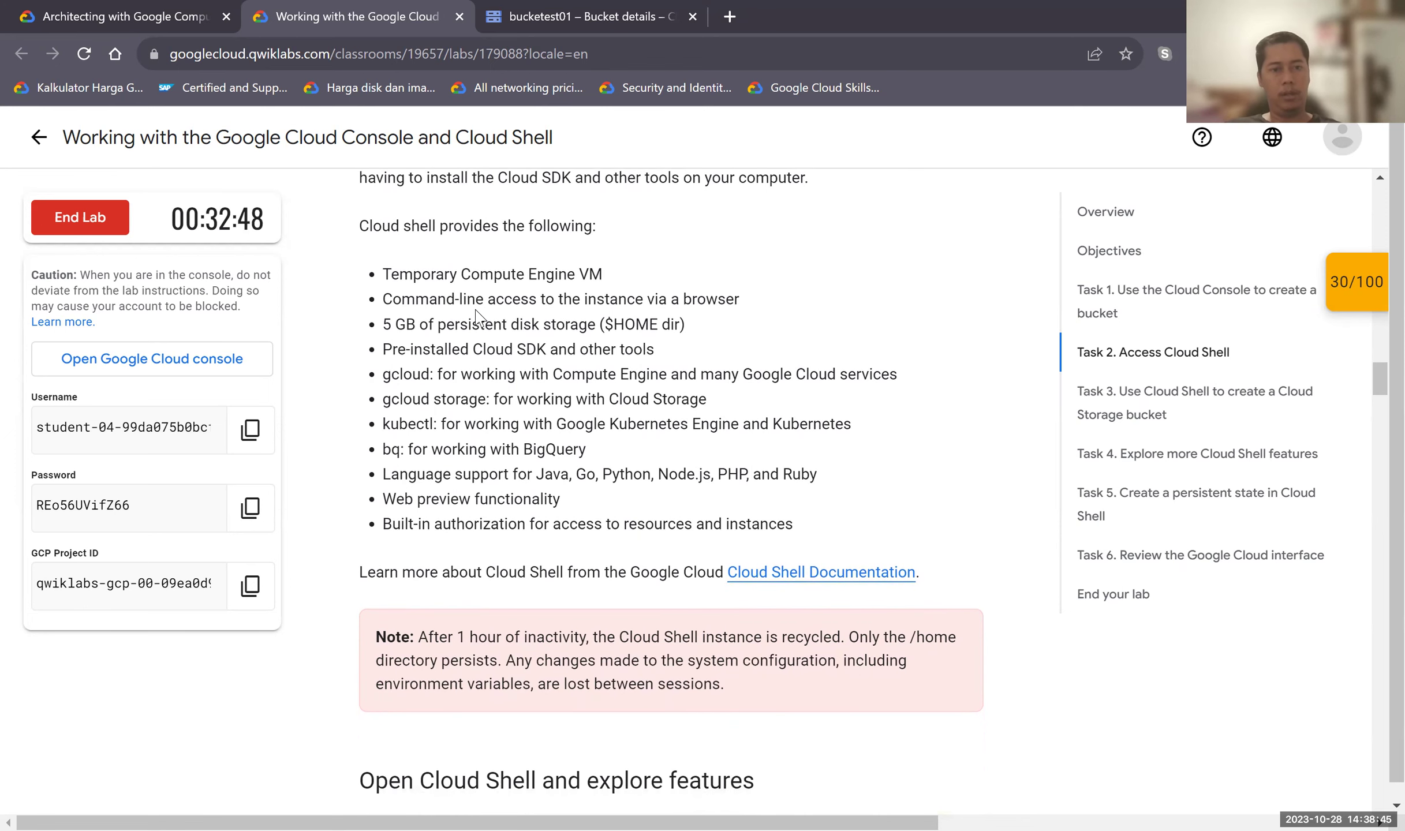
pyautogui.moveTo(425, 299); pyautogui.dragTo(488, 300)
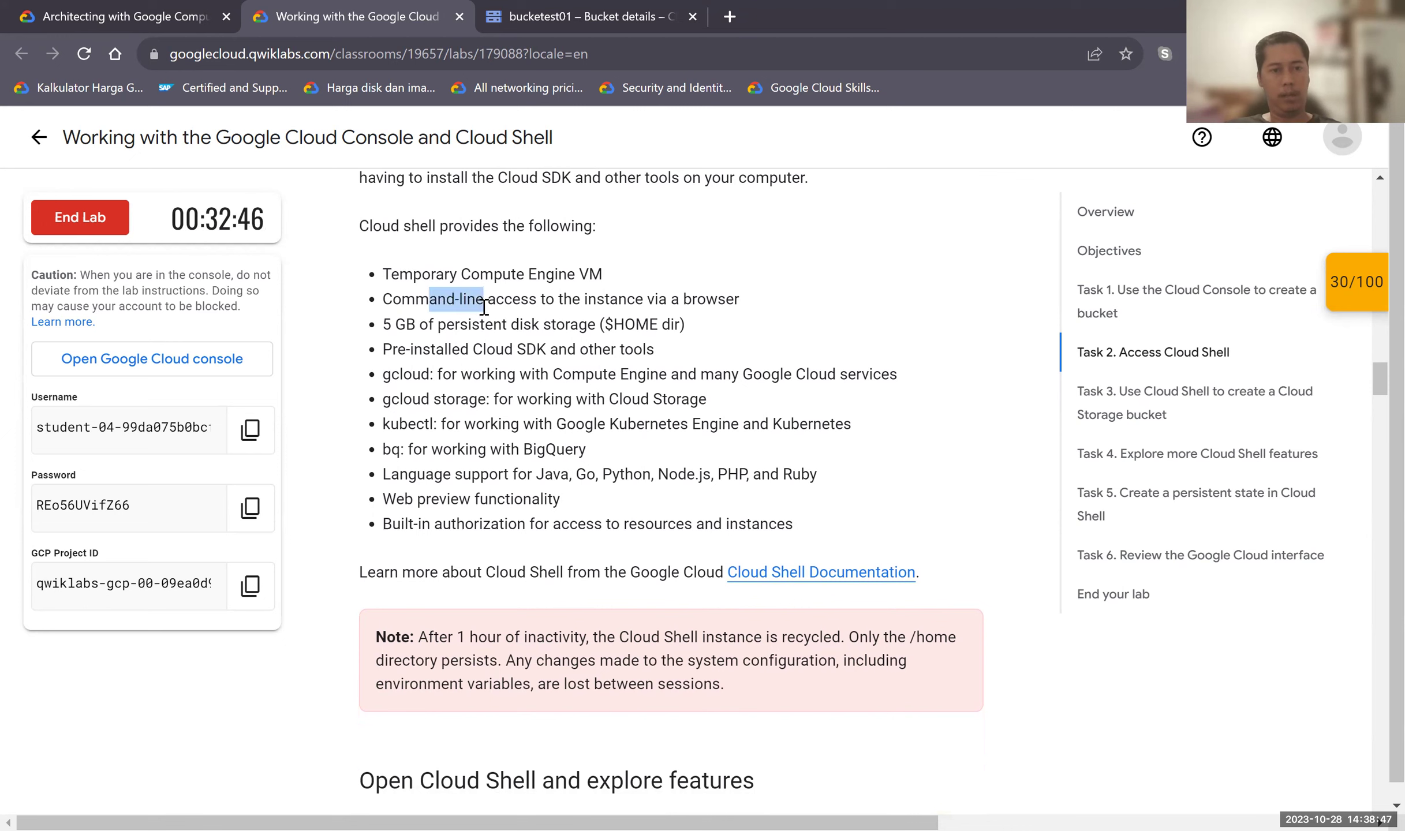
pyautogui.click(585, 301)
pyautogui.moveTo(602, 301); pyautogui.dragTo(618, 303)
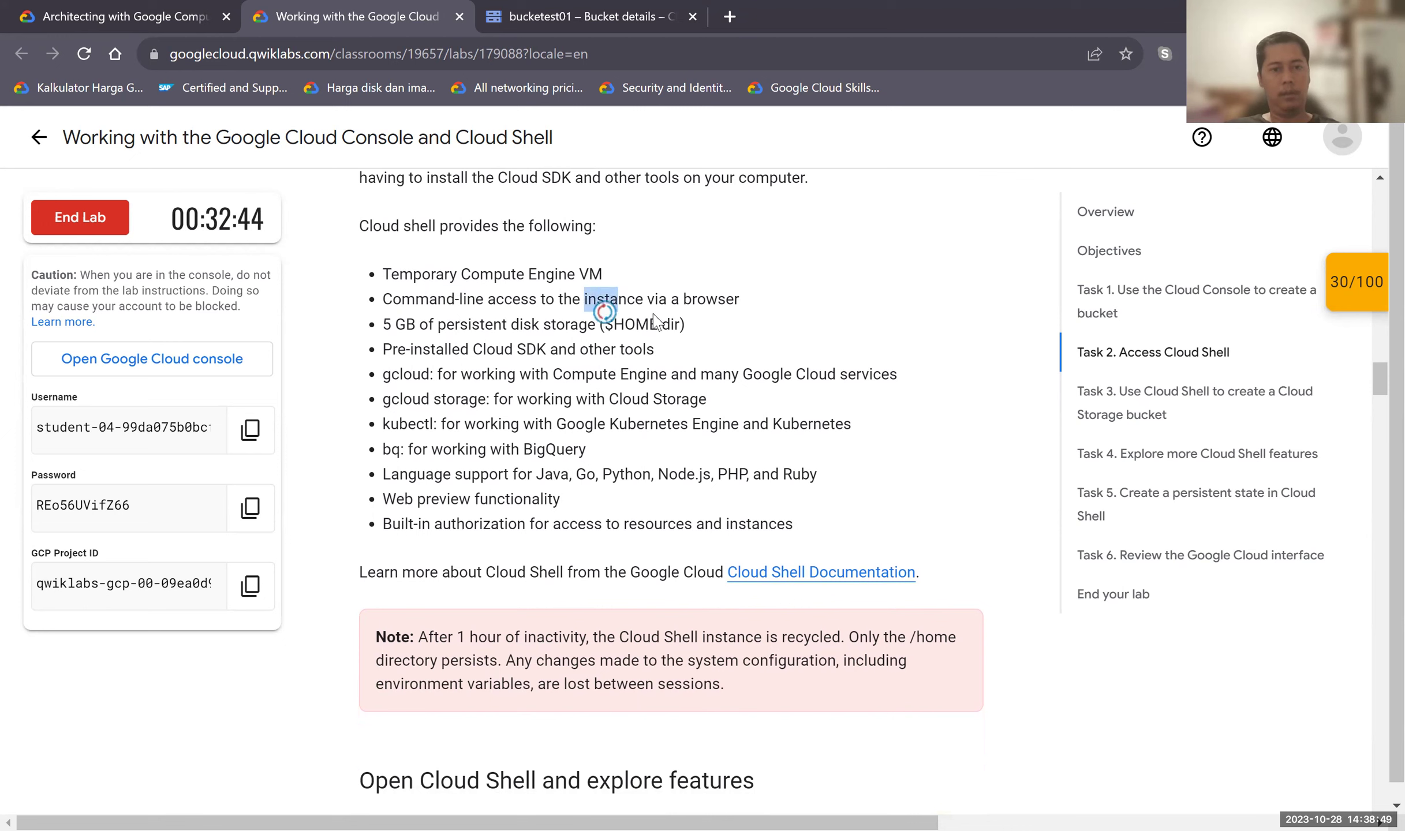
pyautogui.click(376, 343)
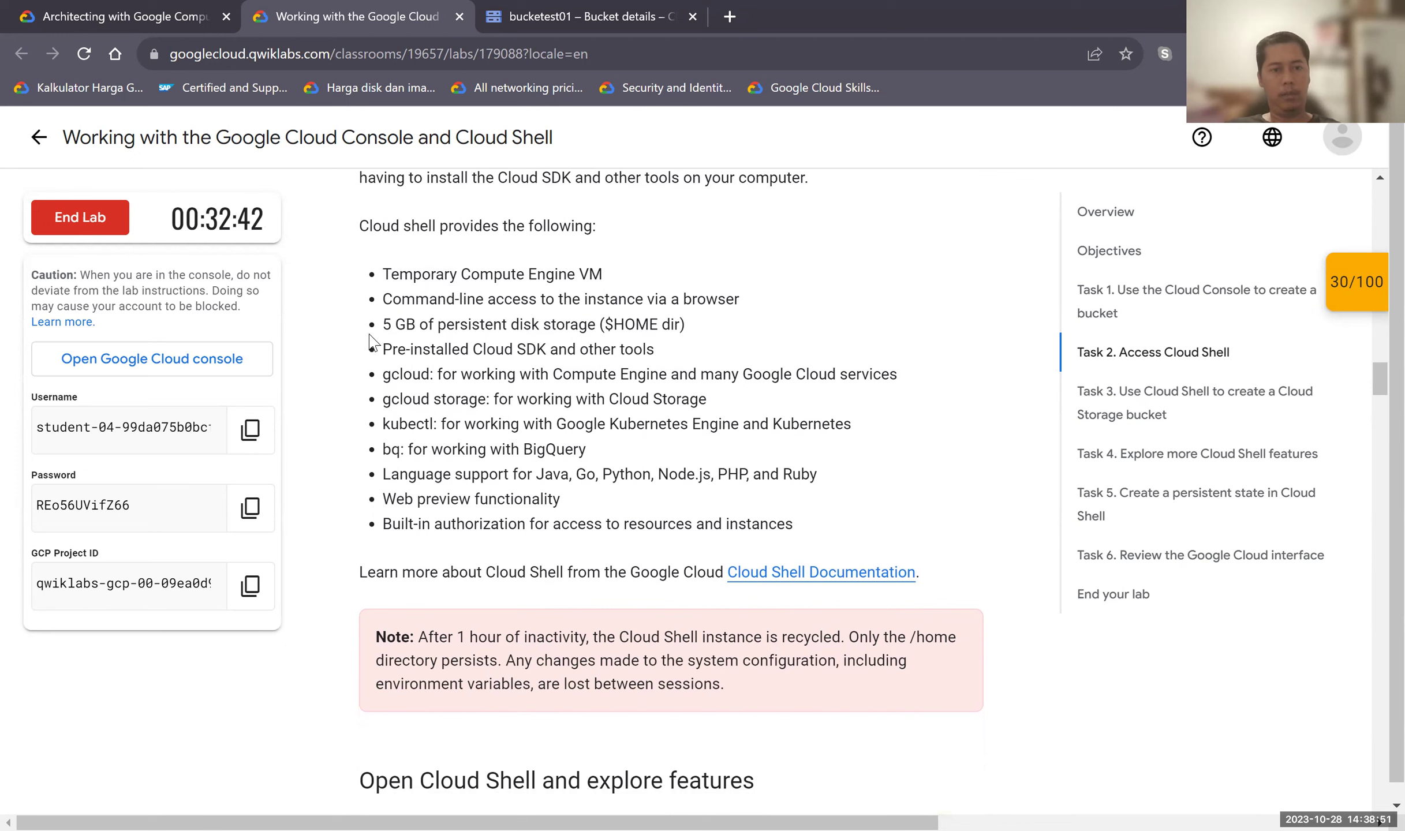
pyautogui.click(502, 326)
pyautogui.moveTo(391, 352); pyautogui.dragTo(447, 352)
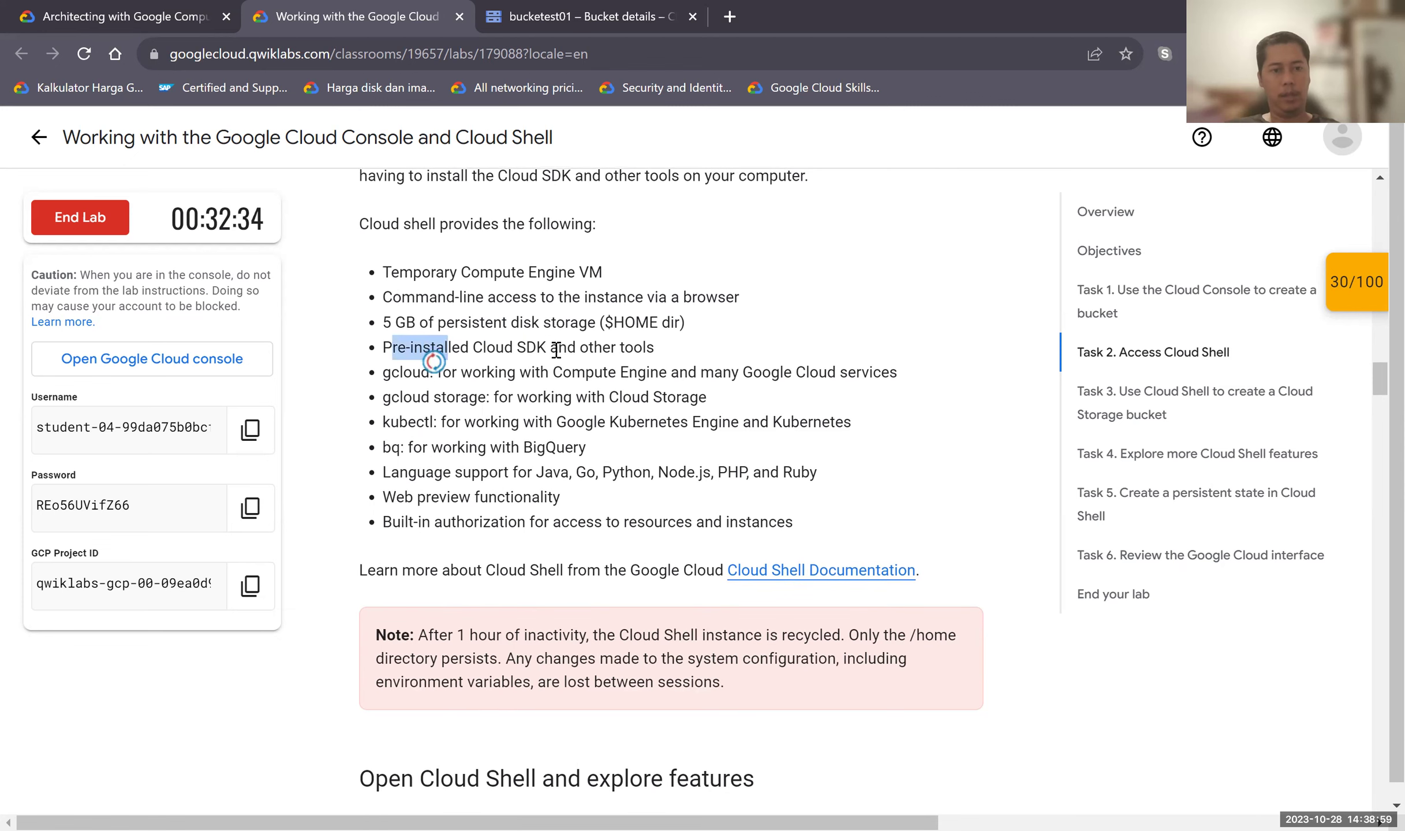
pyautogui.scroll(-1, 607, 340)
pyautogui.click(435, 362)
pyautogui.scroll(-1, 445, 336)
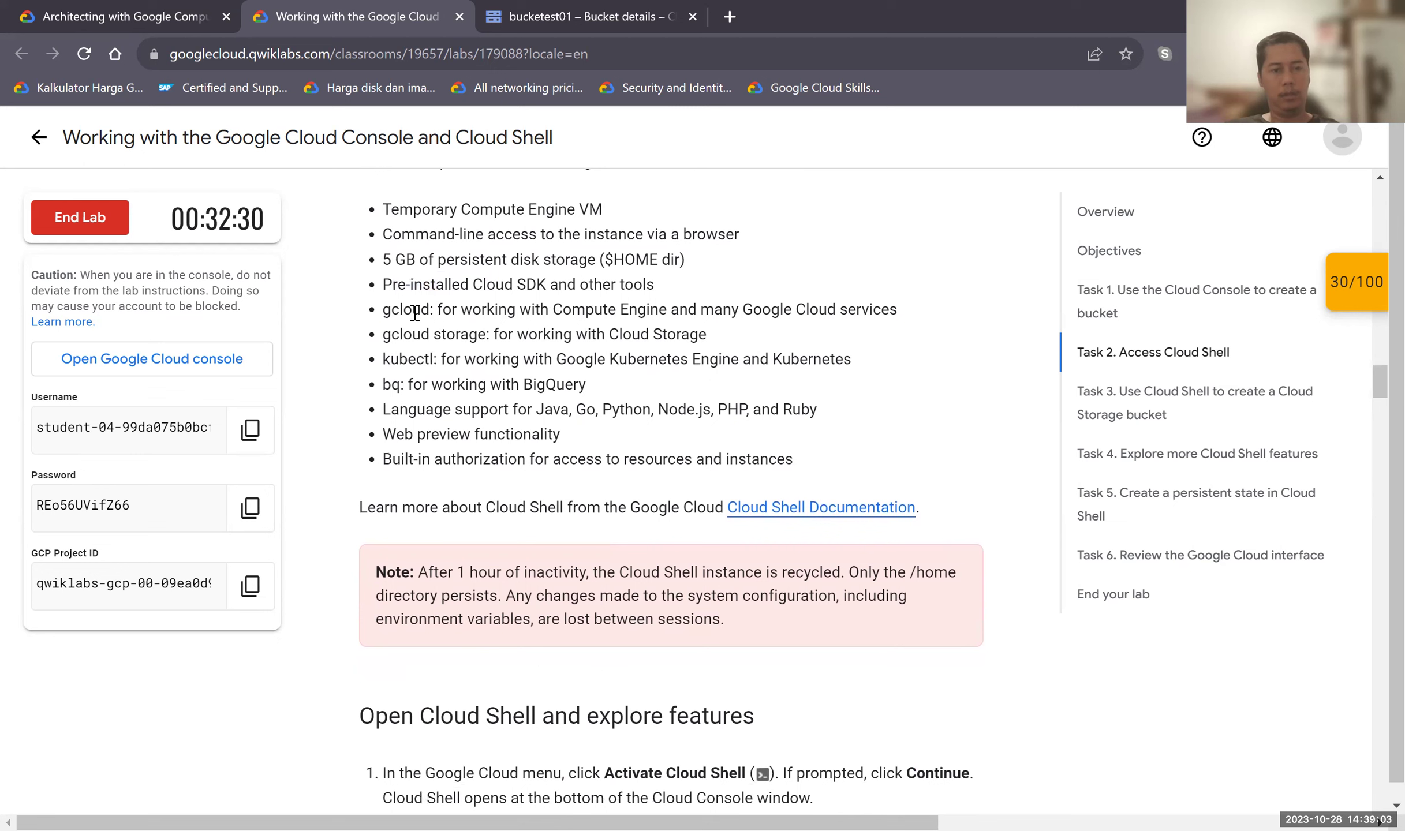
pyautogui.doubleClick(396, 312)
pyautogui.click(459, 315)
pyautogui.scroll(-1, 456, 381)
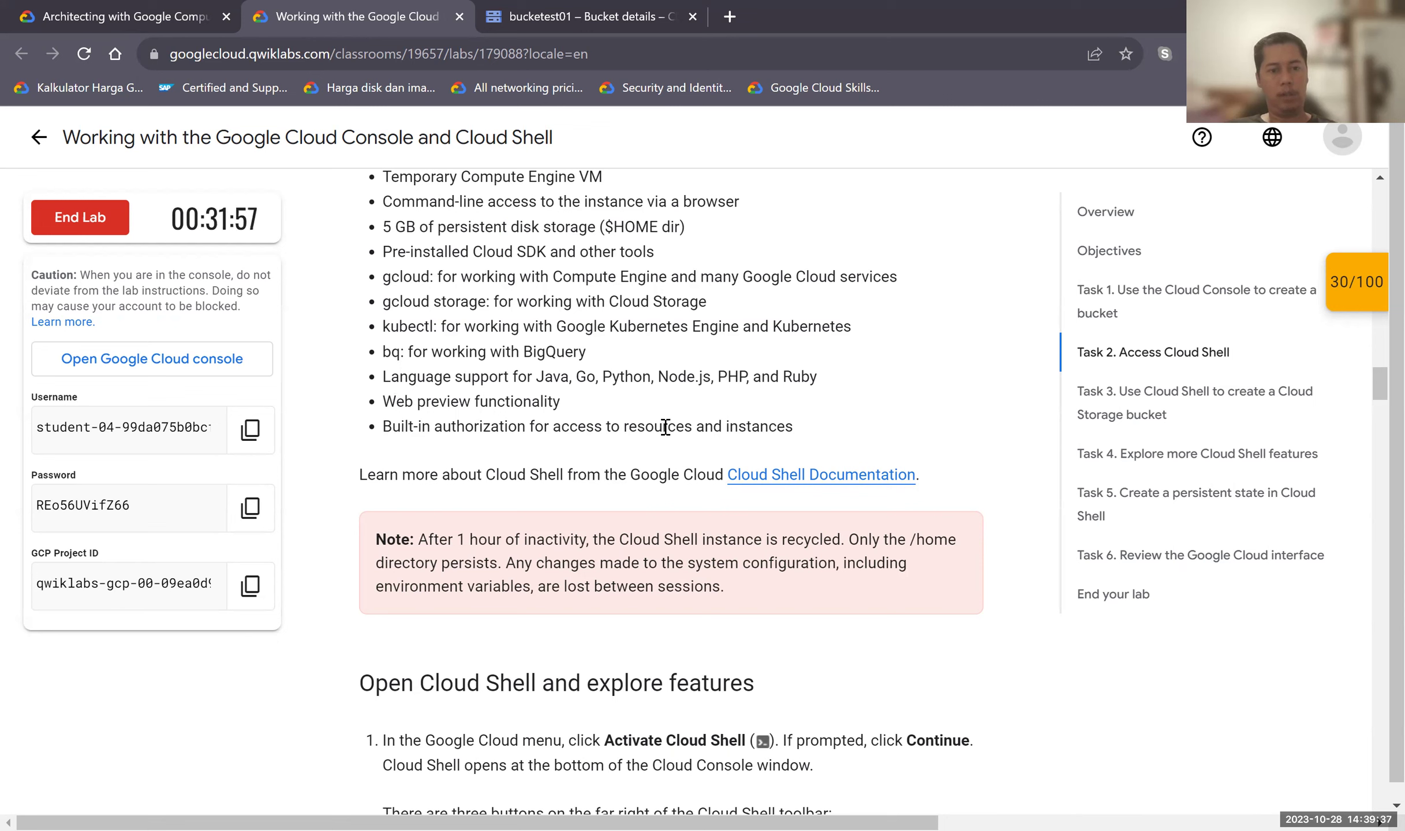
pyautogui.scroll(-2, 656, 456)
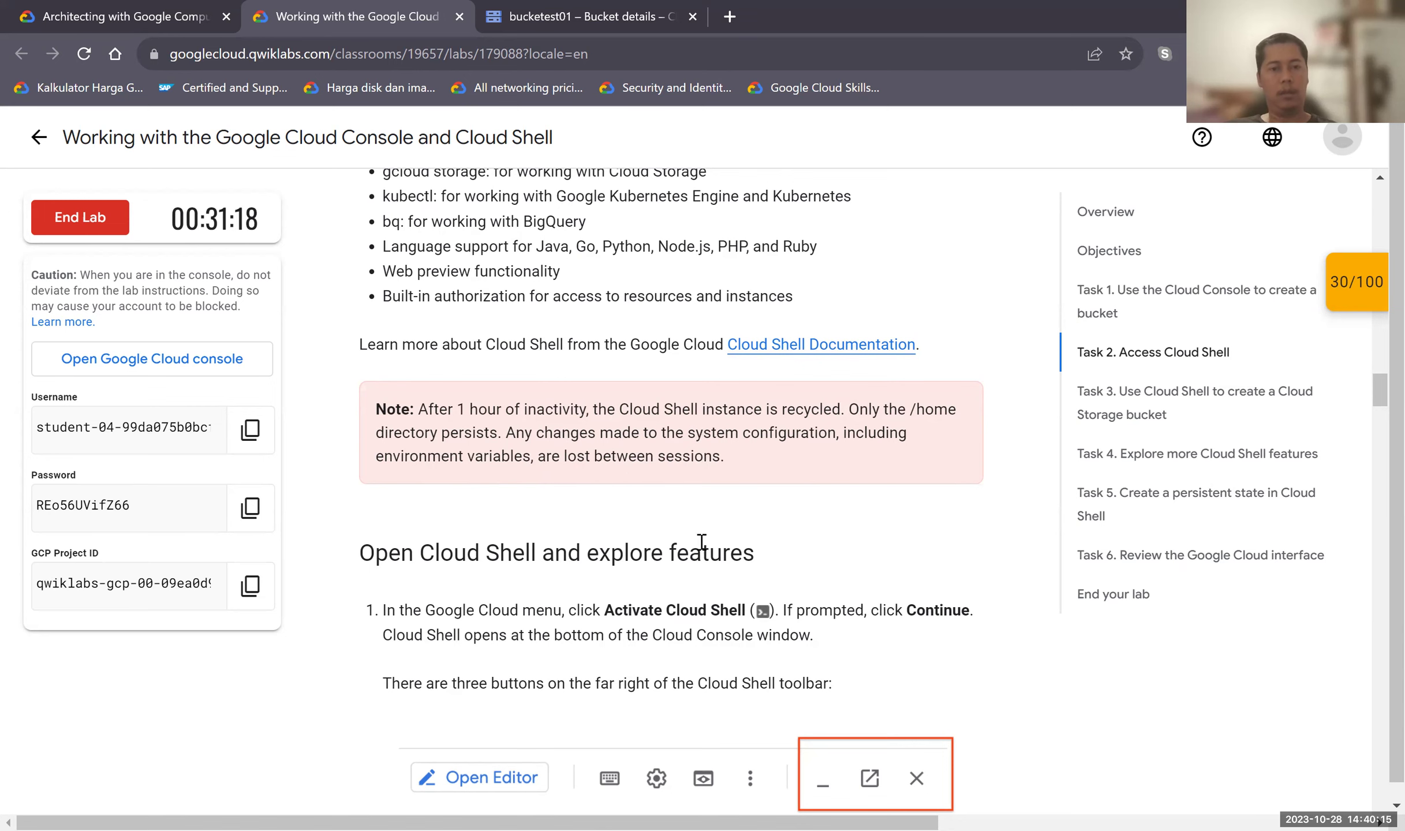
# Read the lab's Cloud Shell opening instructions, then activate Cloud Shell in the Google Cloud console and continue past its introduction.
pyautogui.scroll(-2, 702, 529)
pyautogui.scroll(-4, 702, 529)
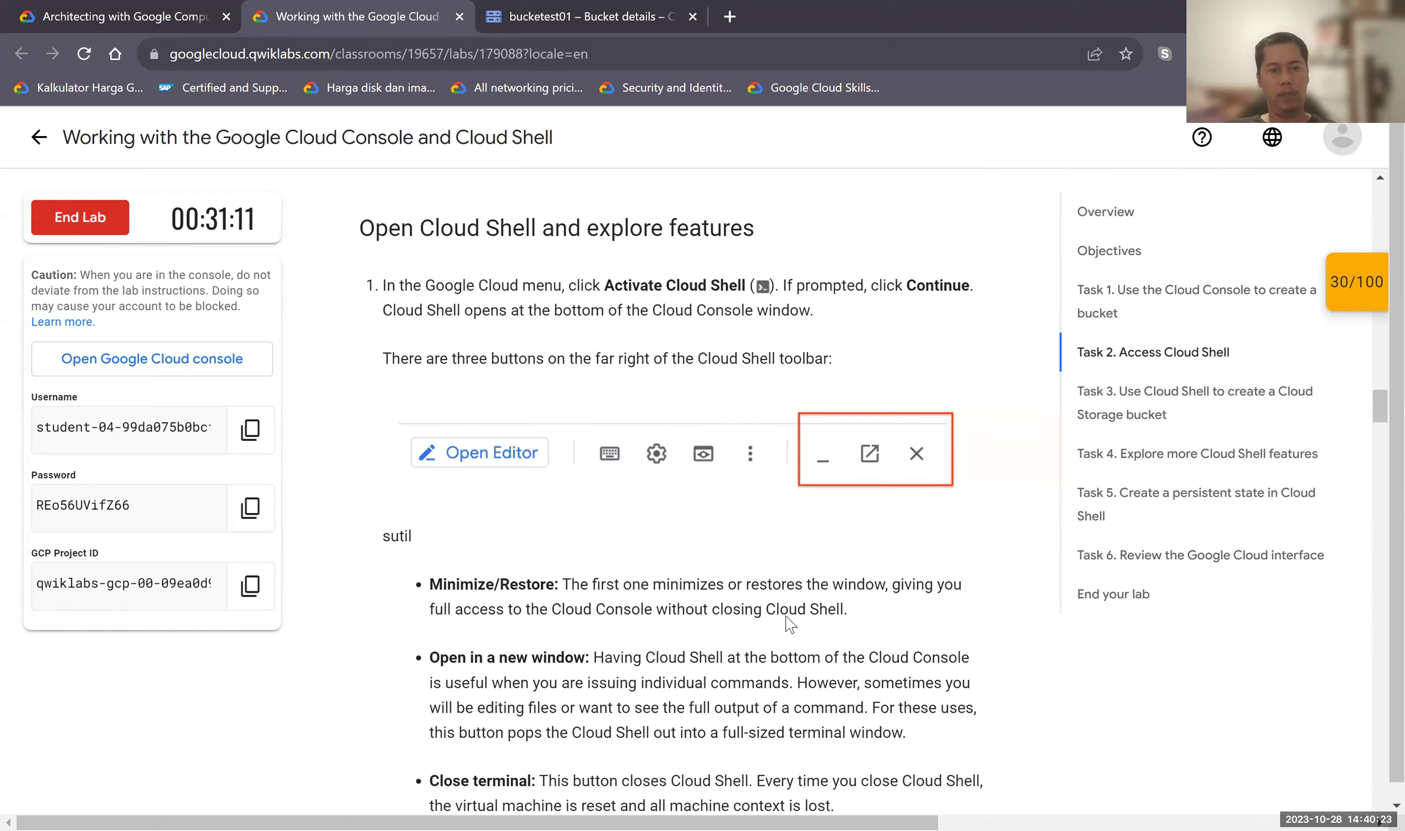
pyautogui.scroll(-2, 777, 630)
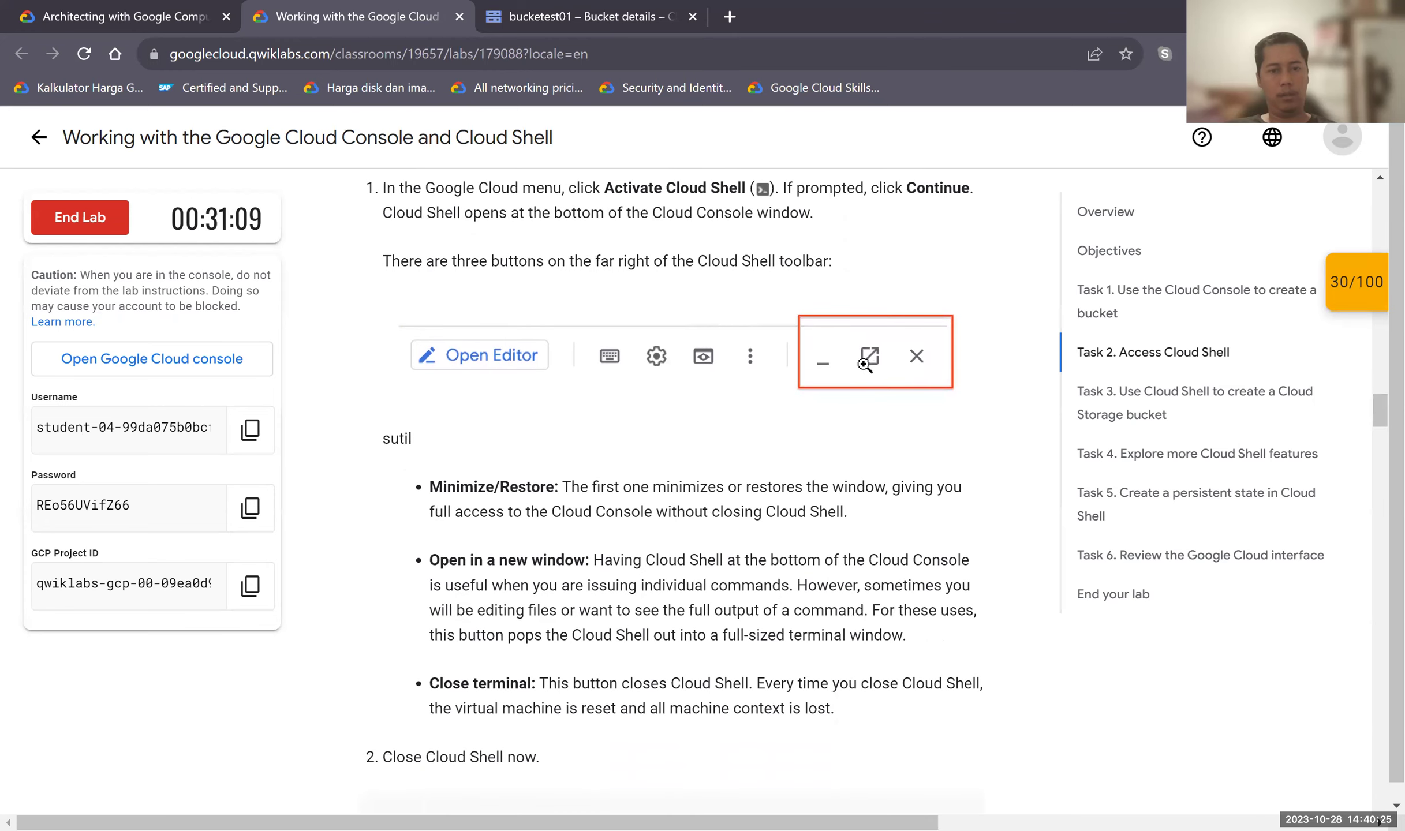
pyautogui.click(513, 26)
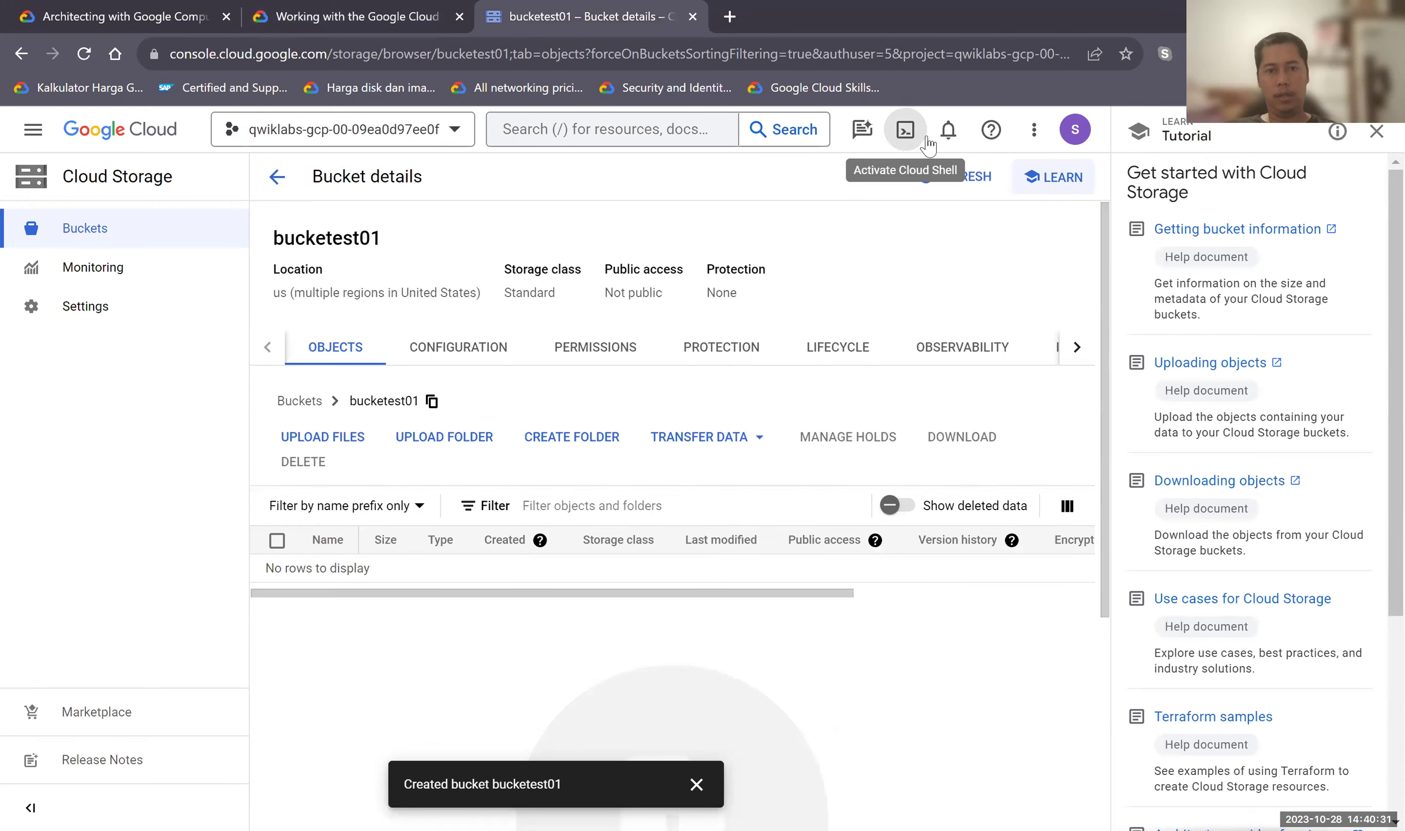
pyautogui.click(1037, 124)
pyautogui.click(1037, 125)
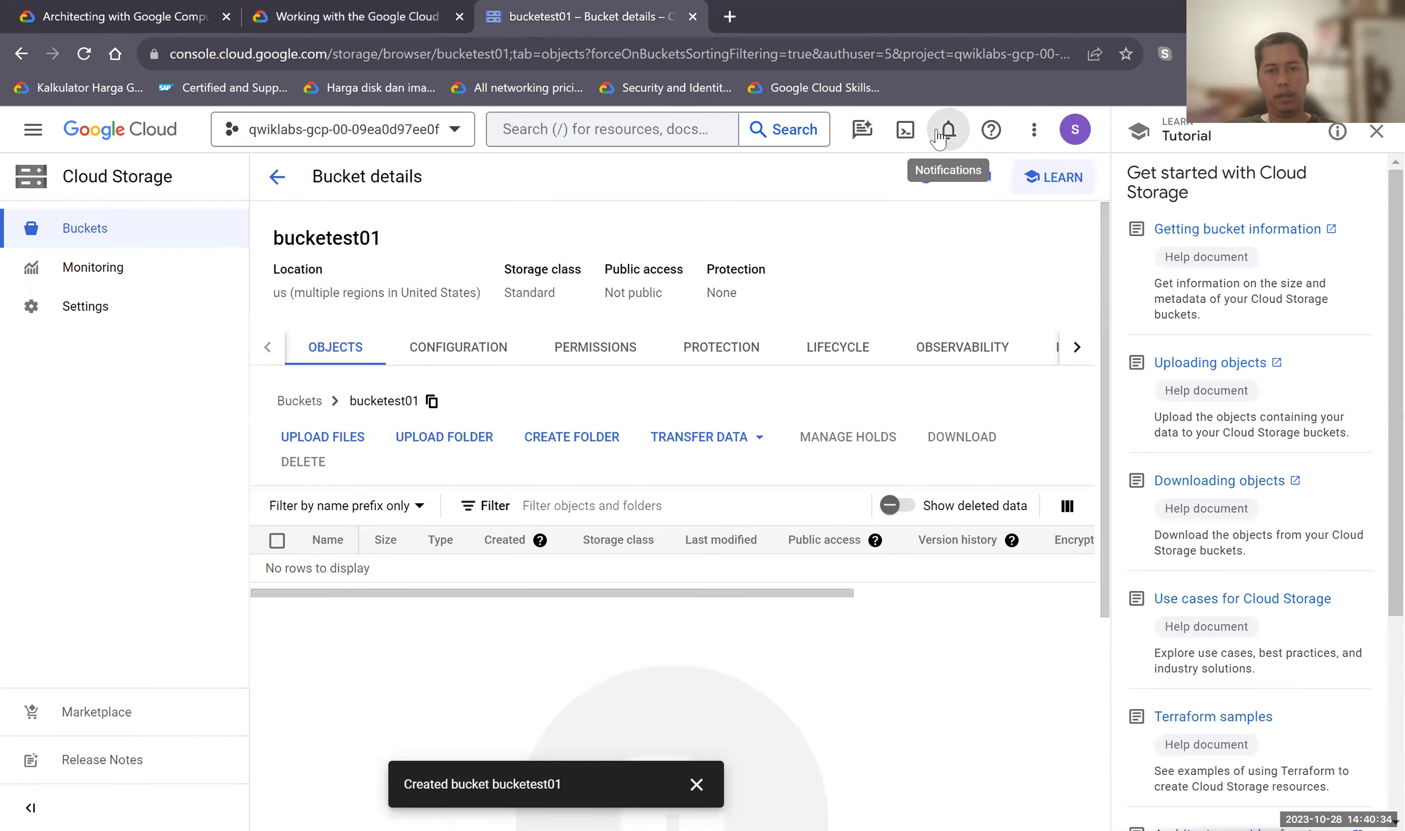
pyautogui.click(906, 129)
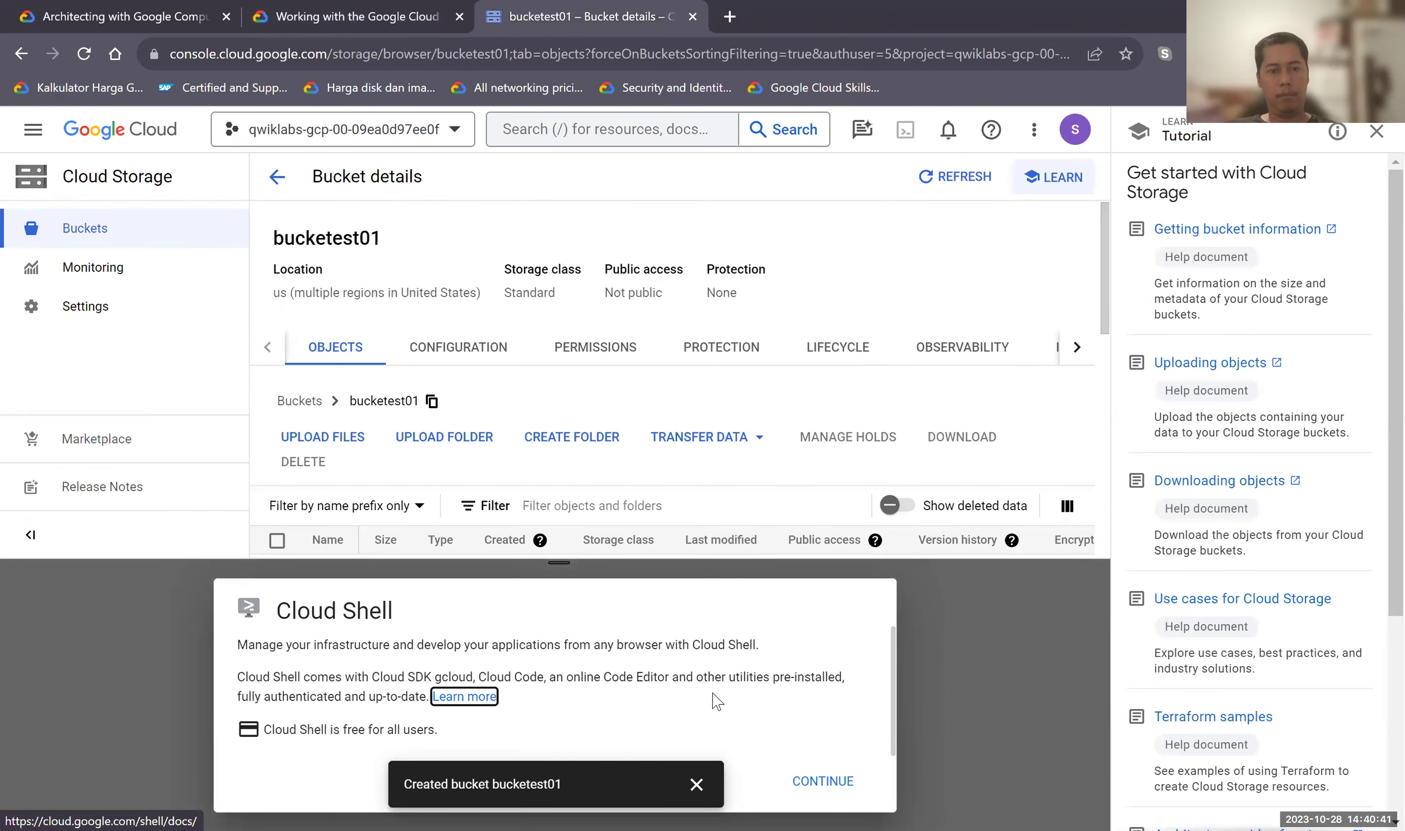
pyautogui.click(697, 786)
pyautogui.click(801, 786)
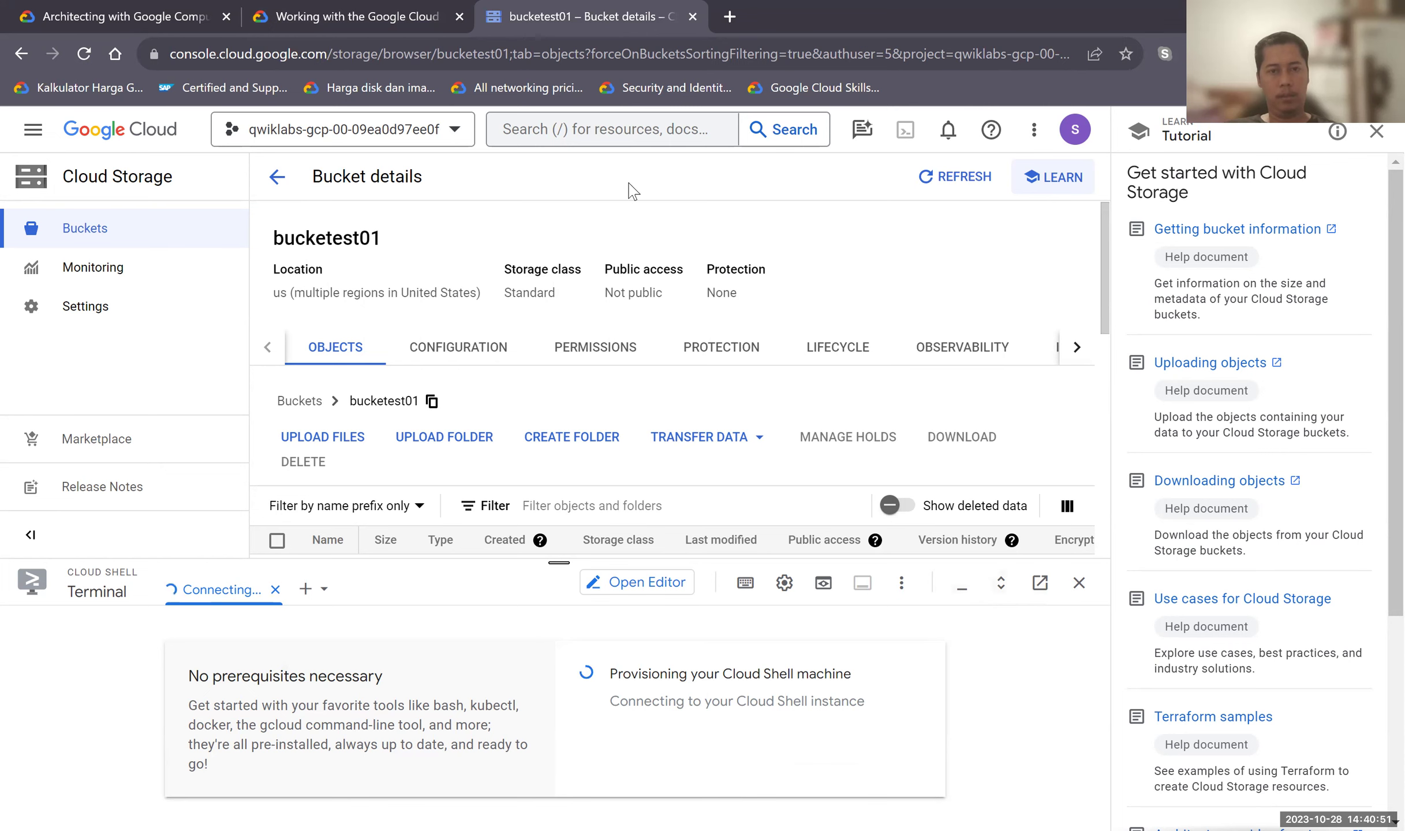
# In the lab instructions, submit built-in authorization, command-line access to a free temporary Compute Engine VM and 5 GB persistent storage as Cloud Shell features.
pyautogui.click(384, 23)
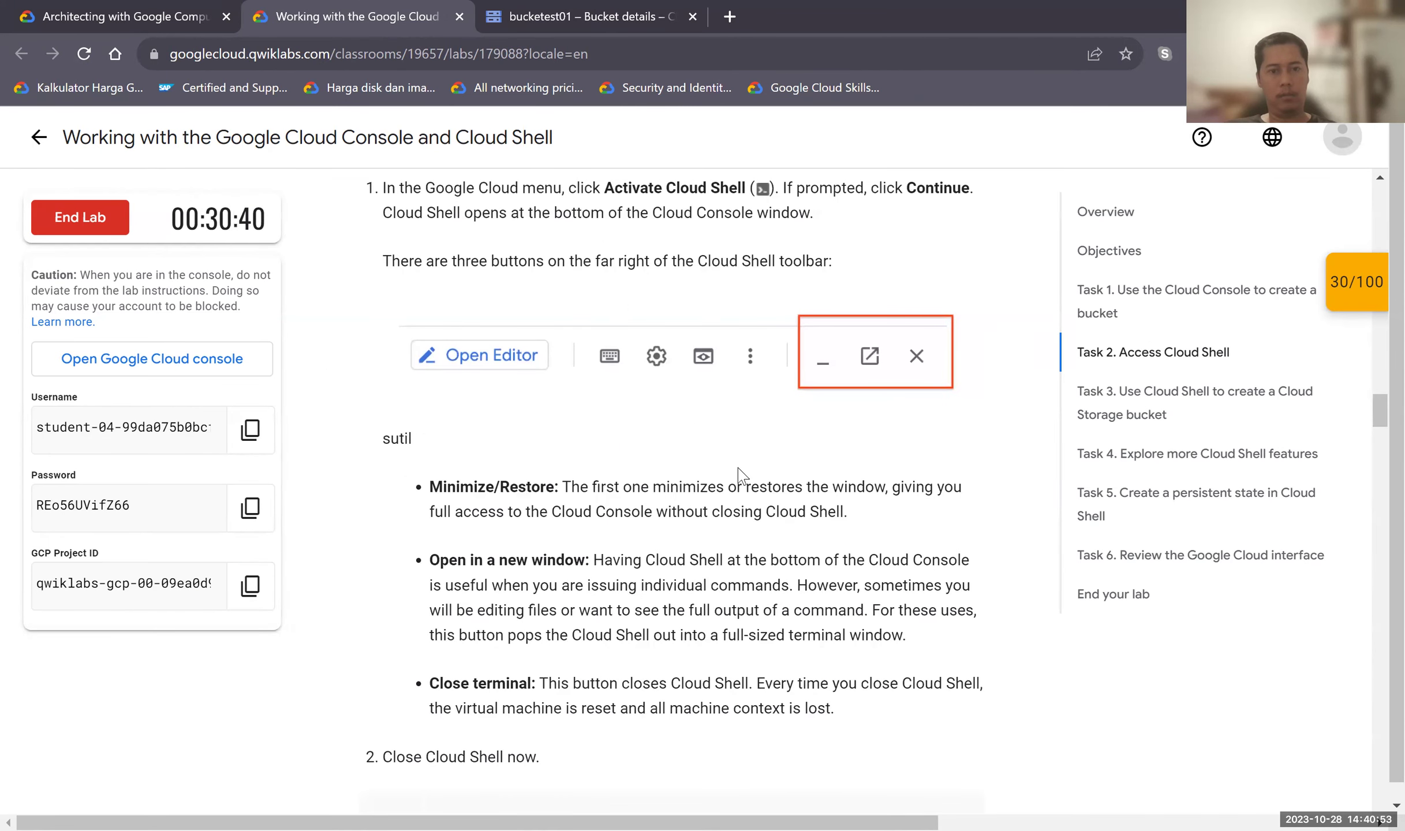
pyautogui.scroll(1, 658, 381)
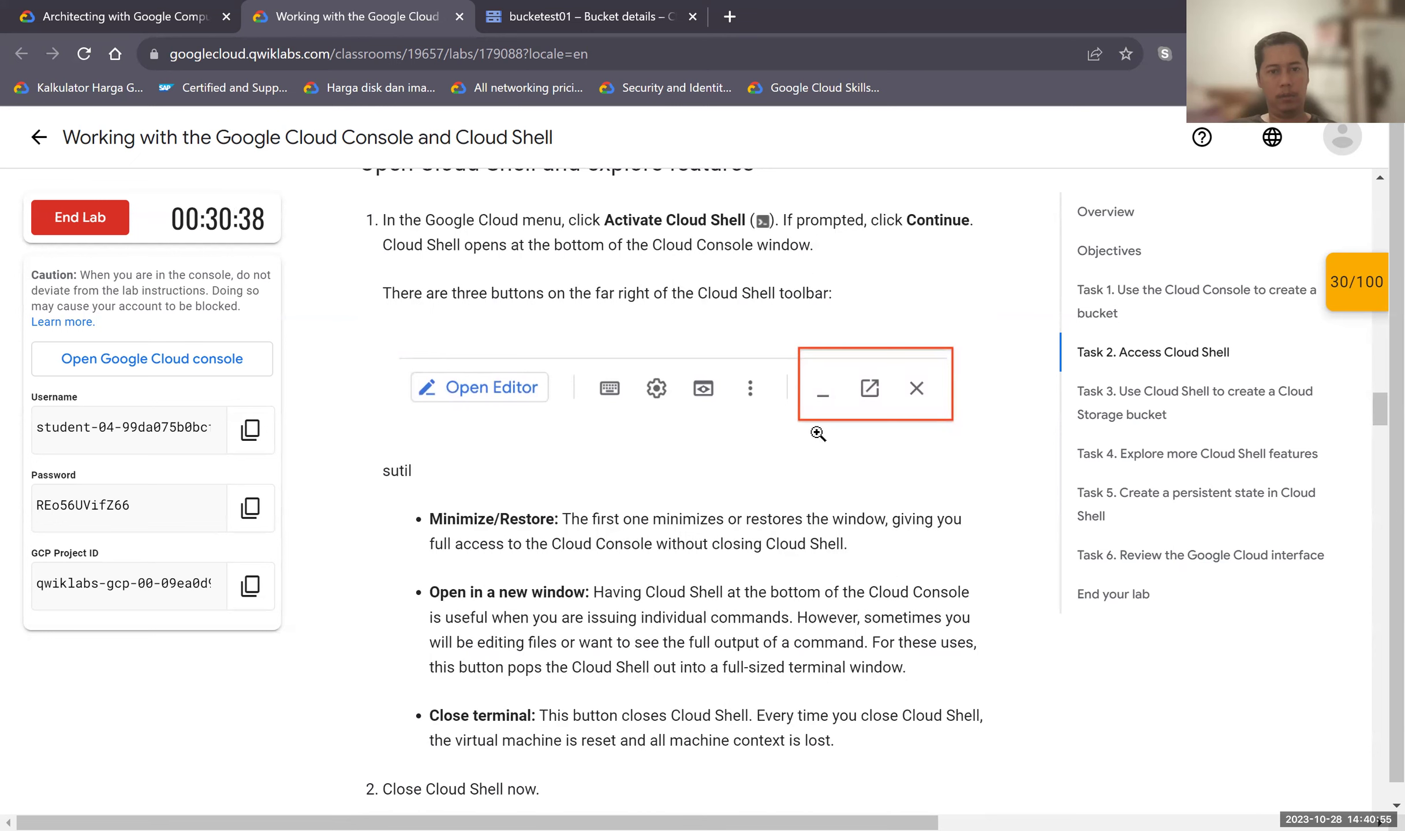
pyautogui.scroll(-2, 884, 405)
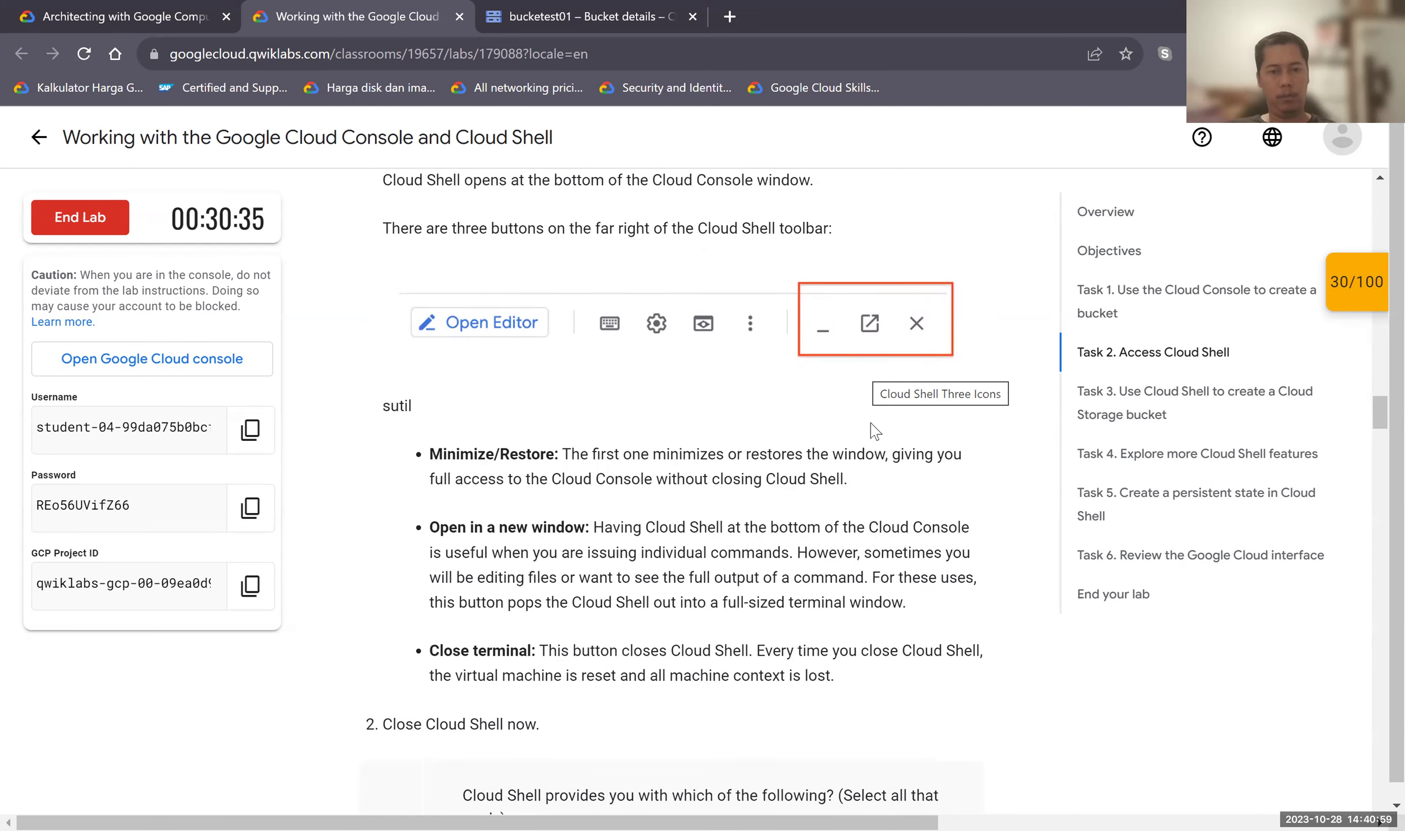
pyautogui.scroll(-5, 871, 430)
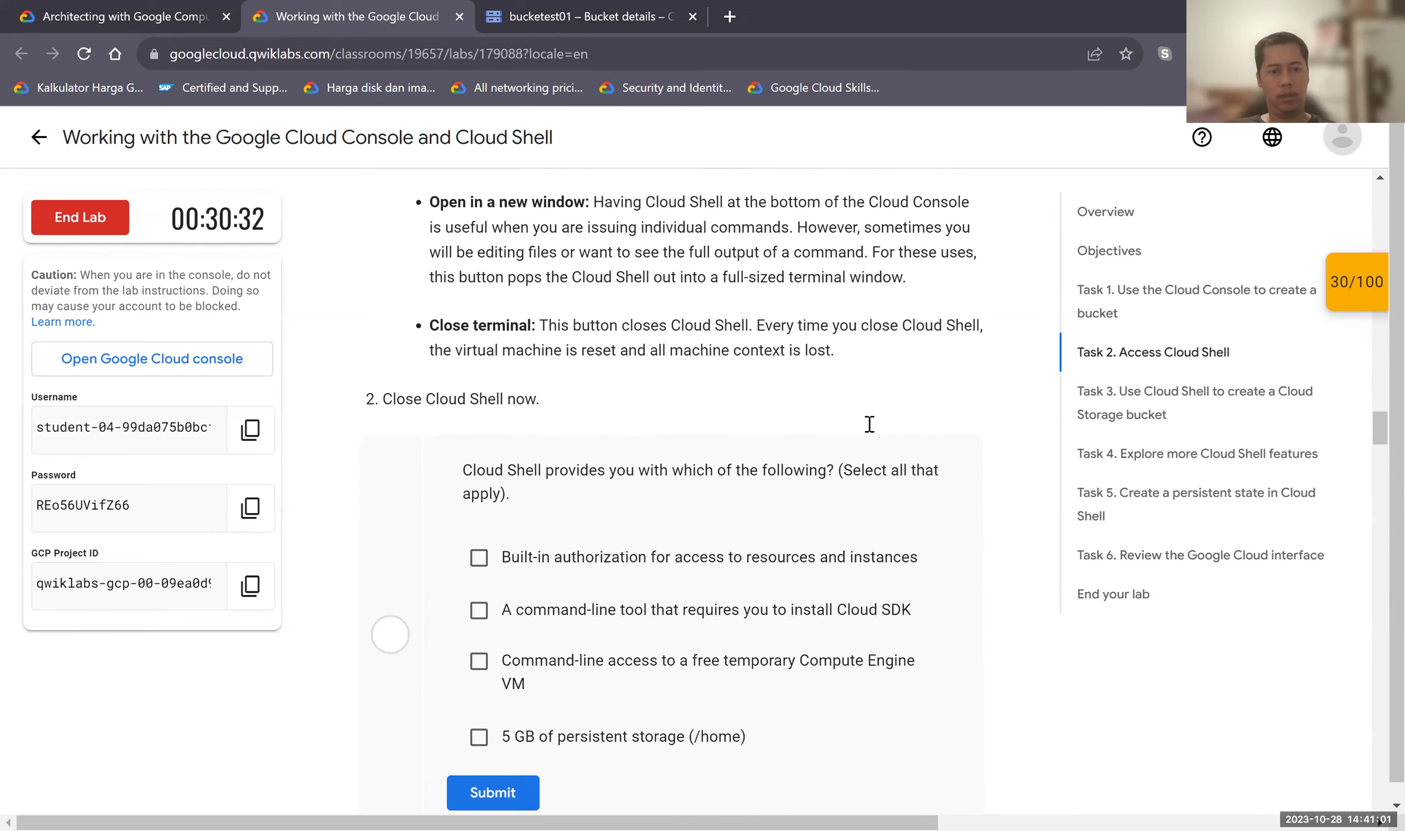
pyautogui.scroll(-1, 868, 430)
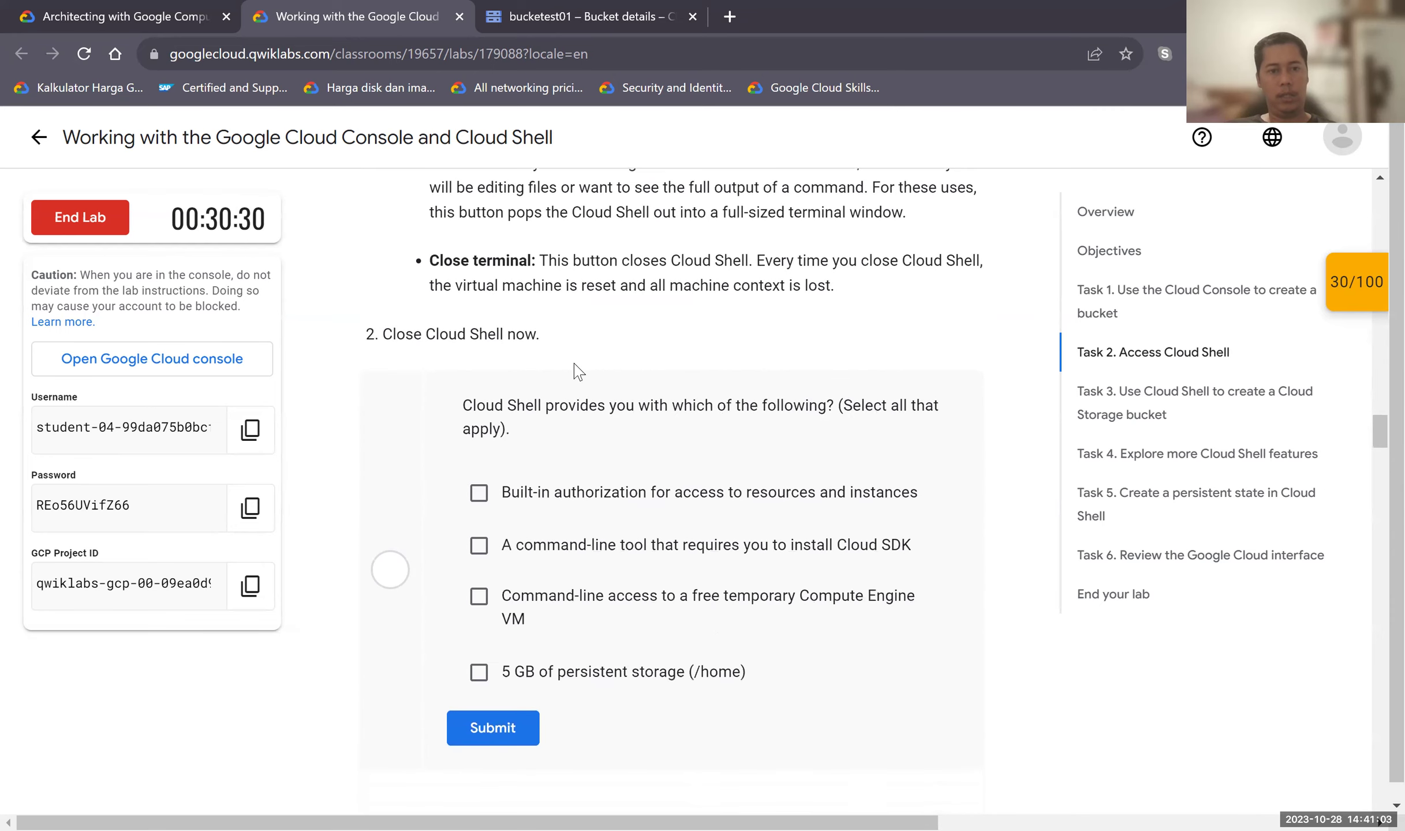
pyautogui.scroll(-1, 579, 355)
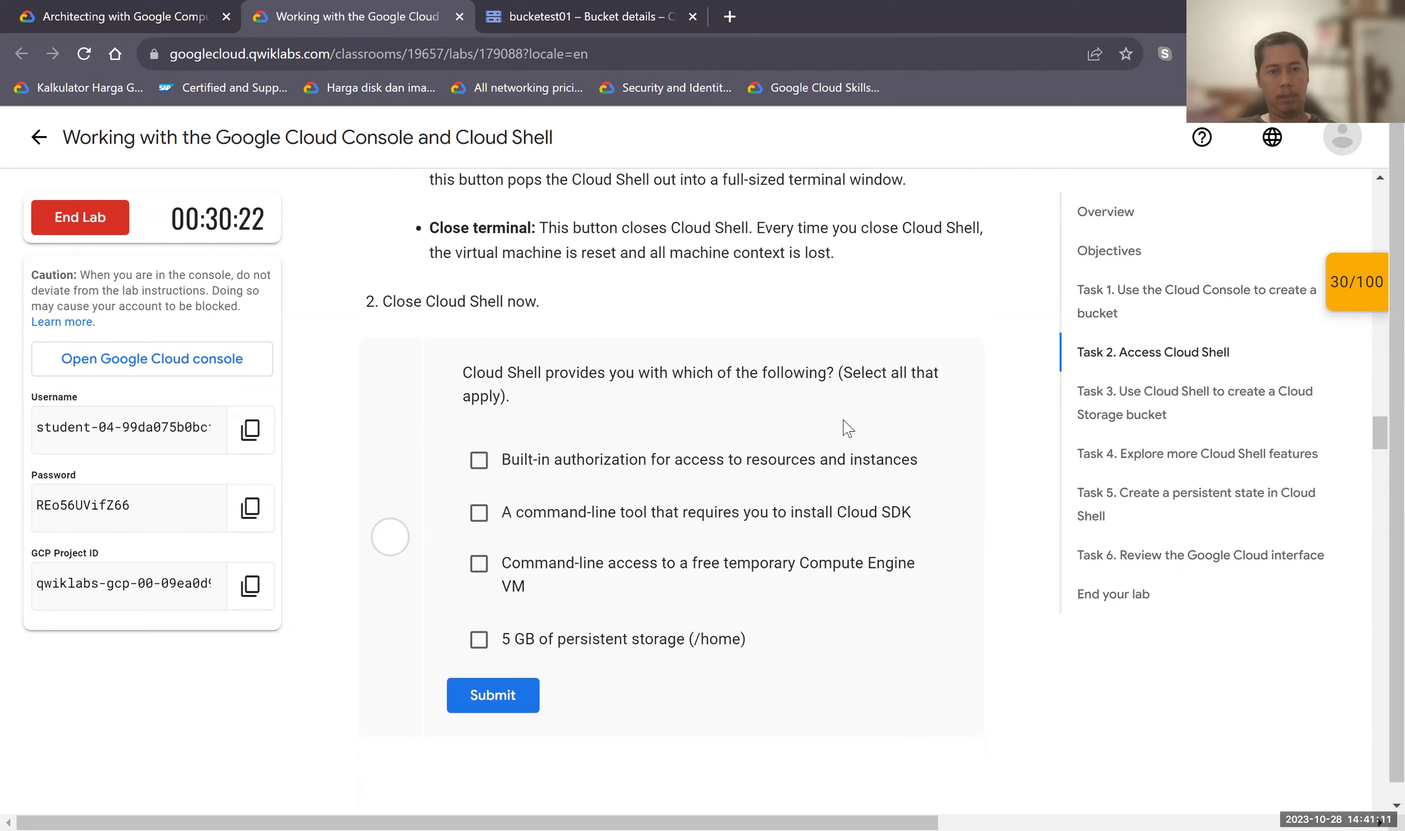
pyautogui.click(569, 471)
pyautogui.click(600, 574)
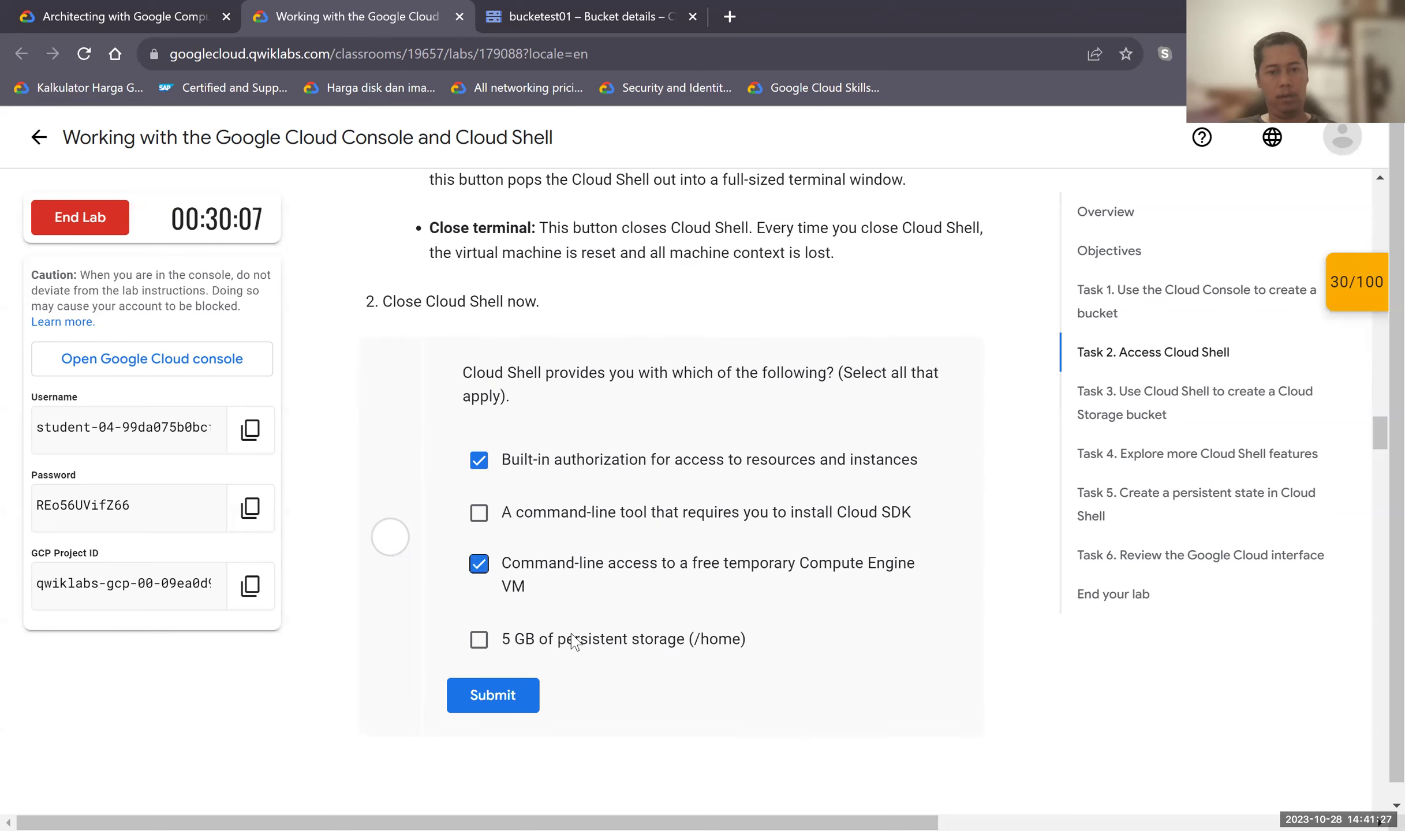
pyautogui.click(577, 641)
pyautogui.click(498, 699)
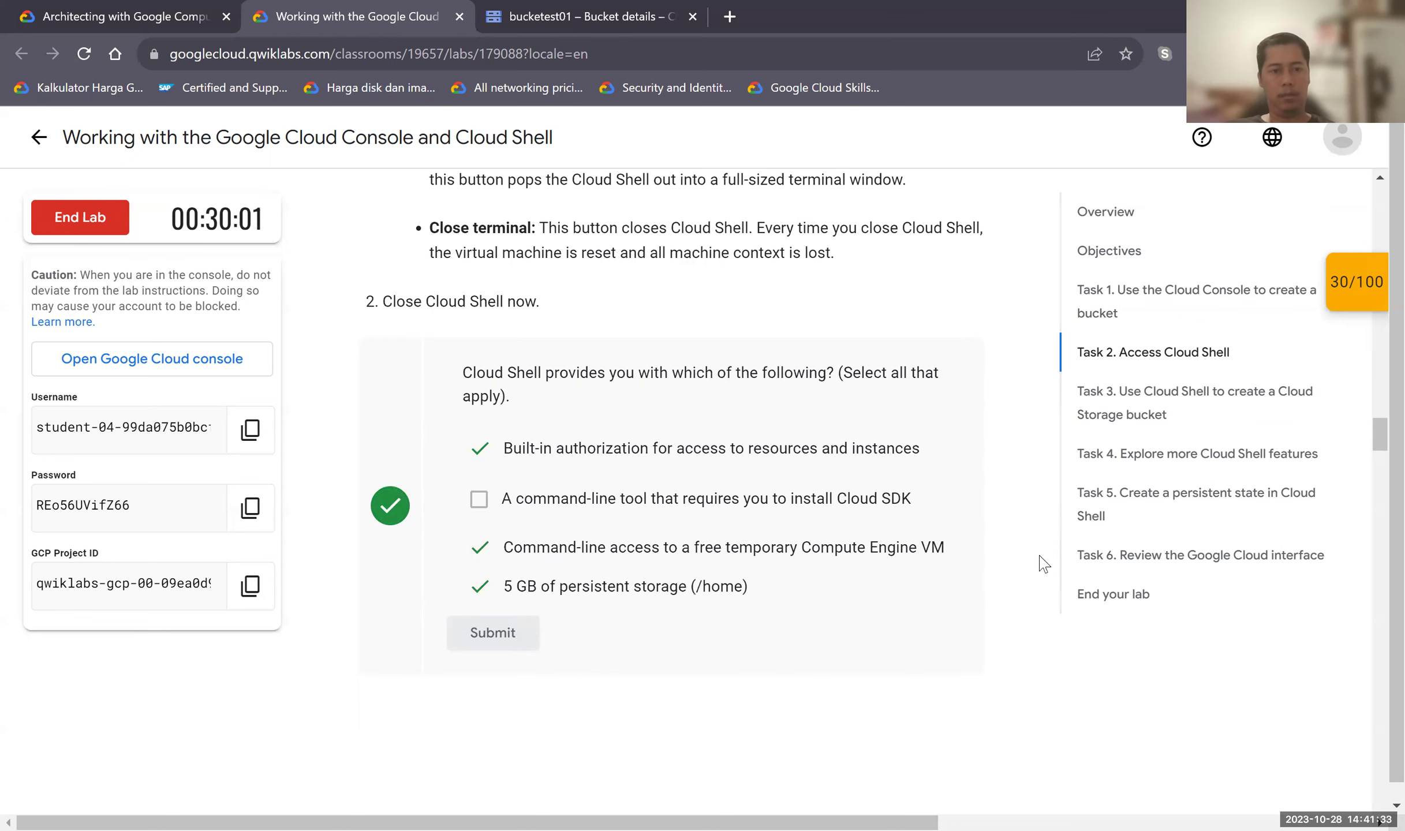
# Read the Task 3 instructions for creating a second bucket with Cloud Shell and verifying it in the Cloud Console.
pyautogui.scroll(-5, 1039, 560)
pyautogui.scroll(-4, 1040, 563)
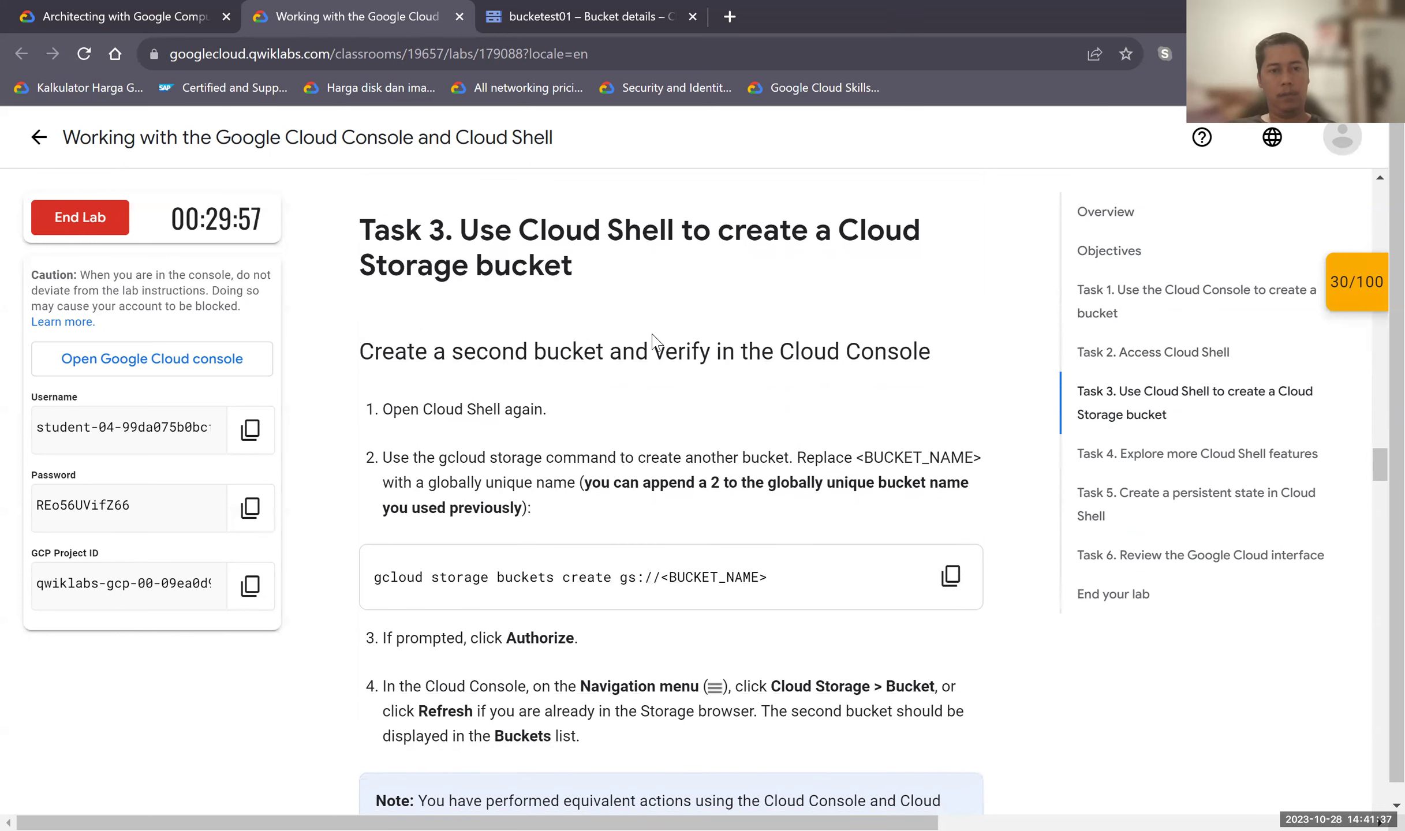
pyautogui.scroll(-1, 662, 349)
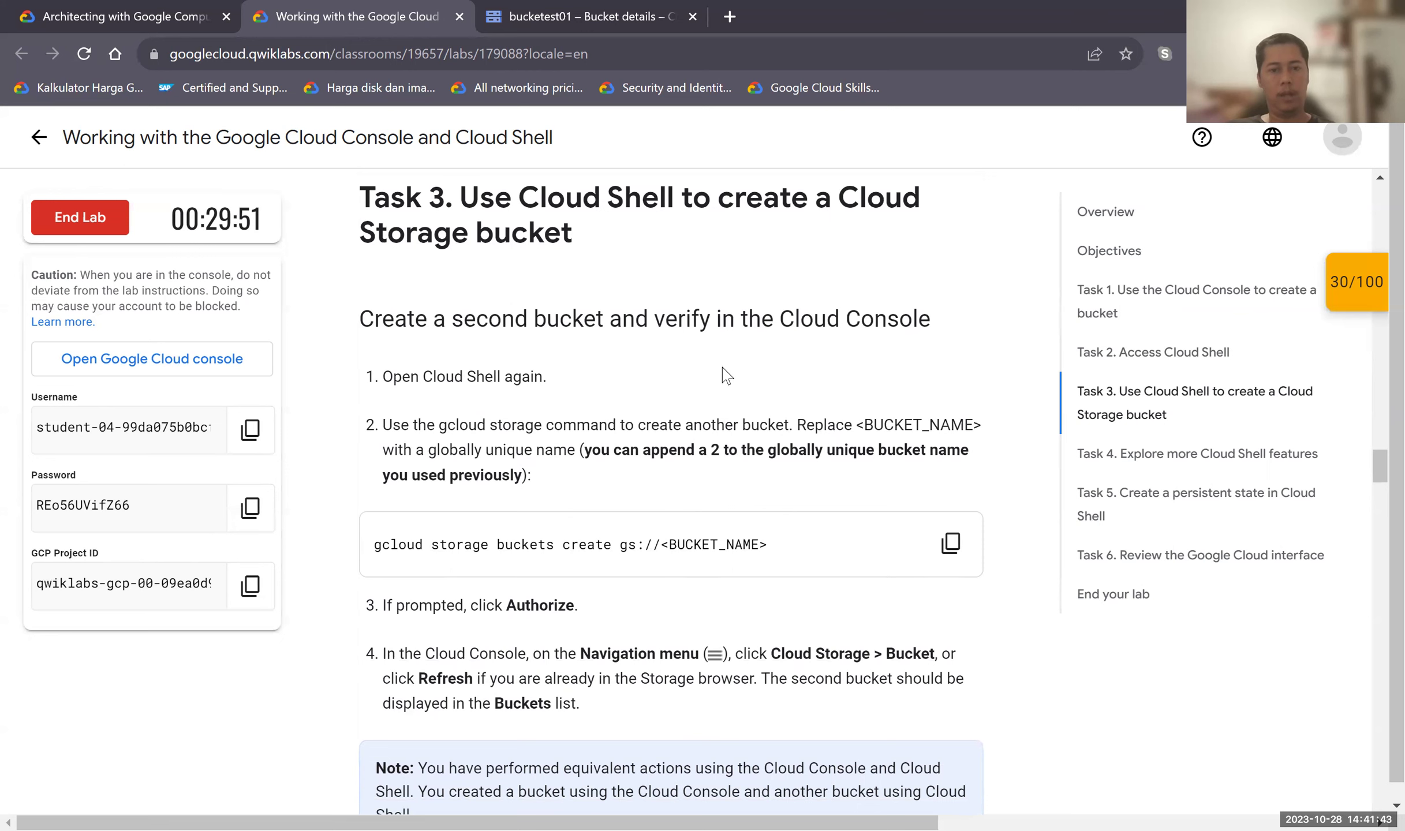
pyautogui.scroll(-1, 727, 368)
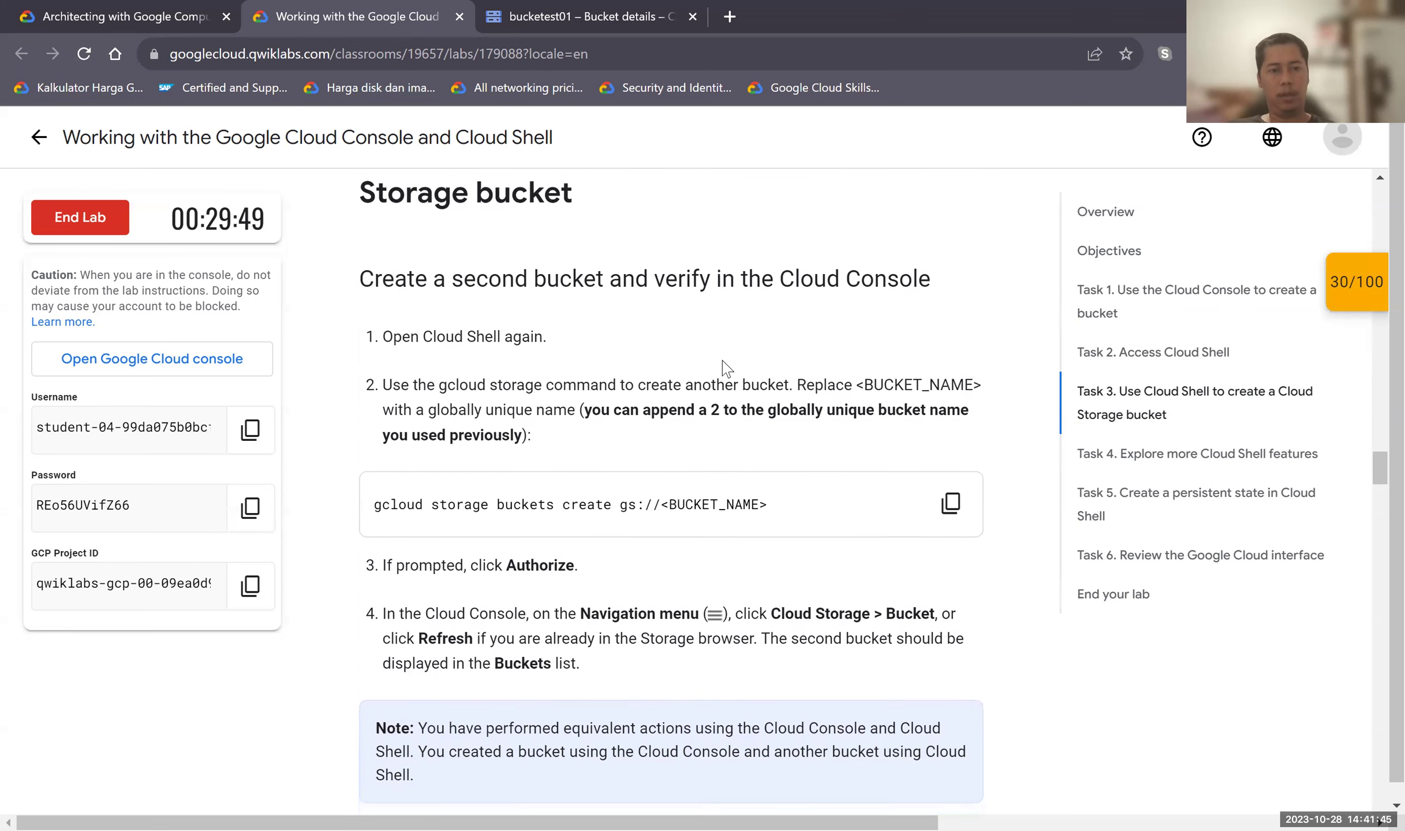
# Return to the Google Cloud console, close the Cloud Storage tutorial and check Cloud Shell's session information.
pyautogui.hotkey('ctrl', 'Tab')
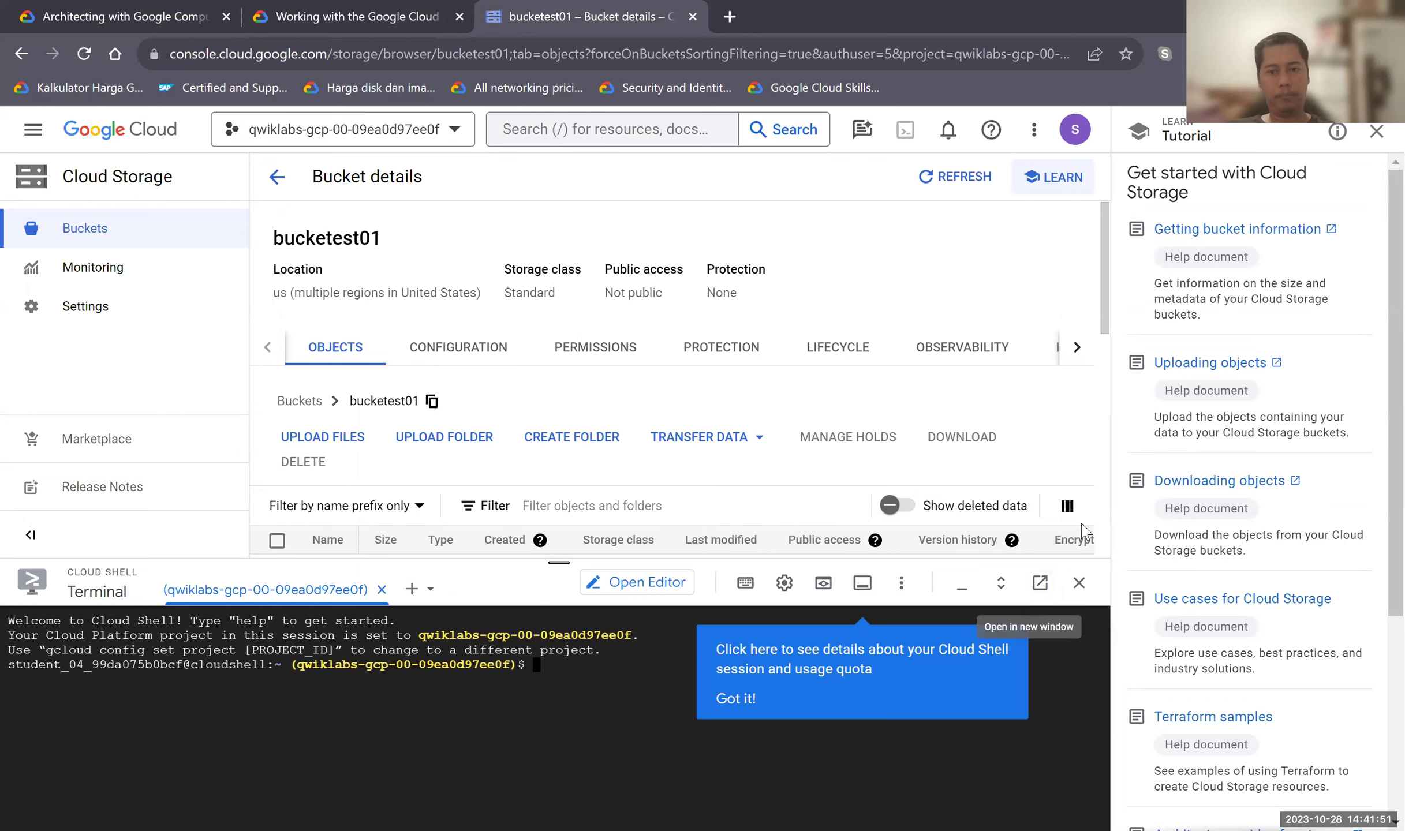
pyautogui.click(1377, 131)
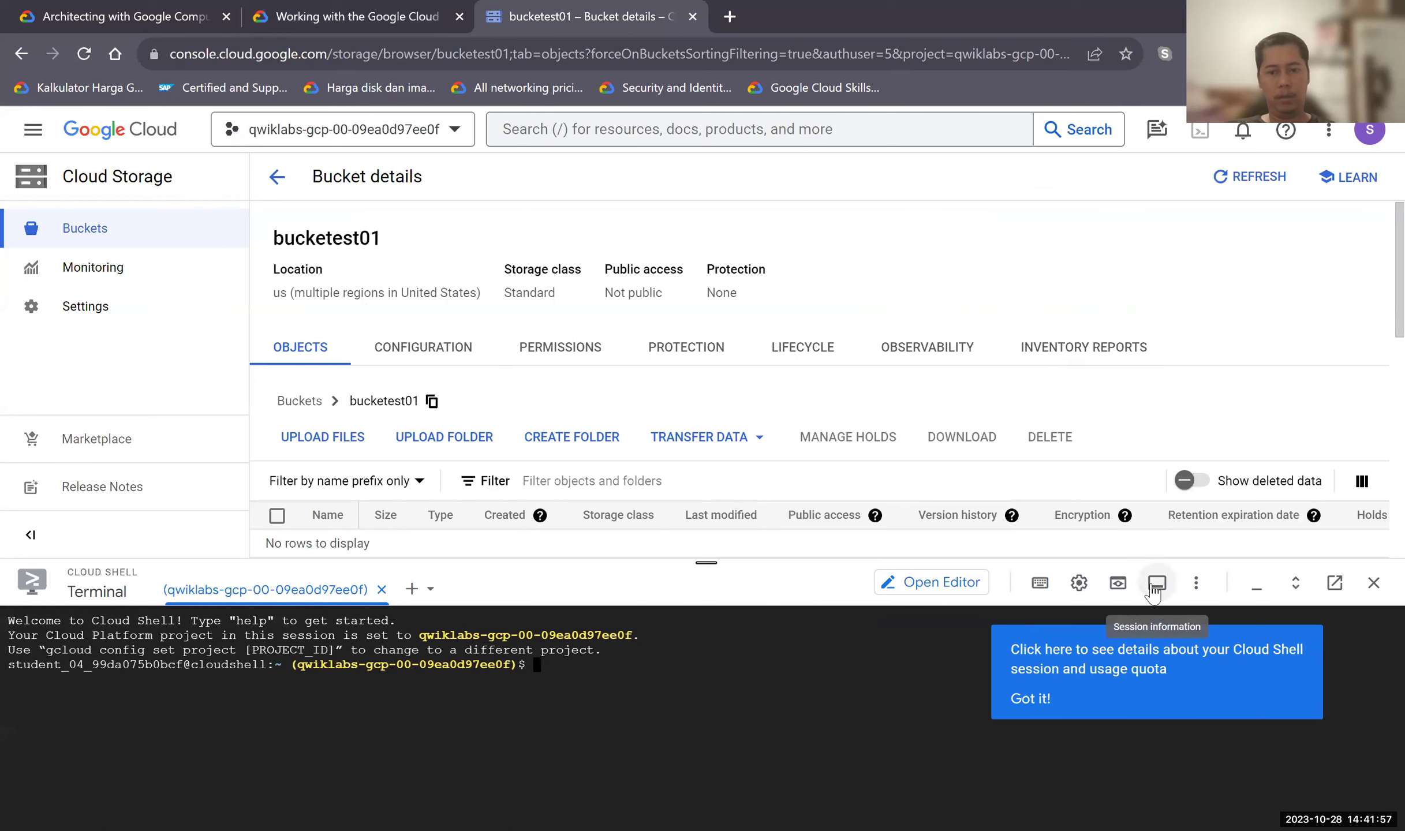
pyautogui.click(1154, 592)
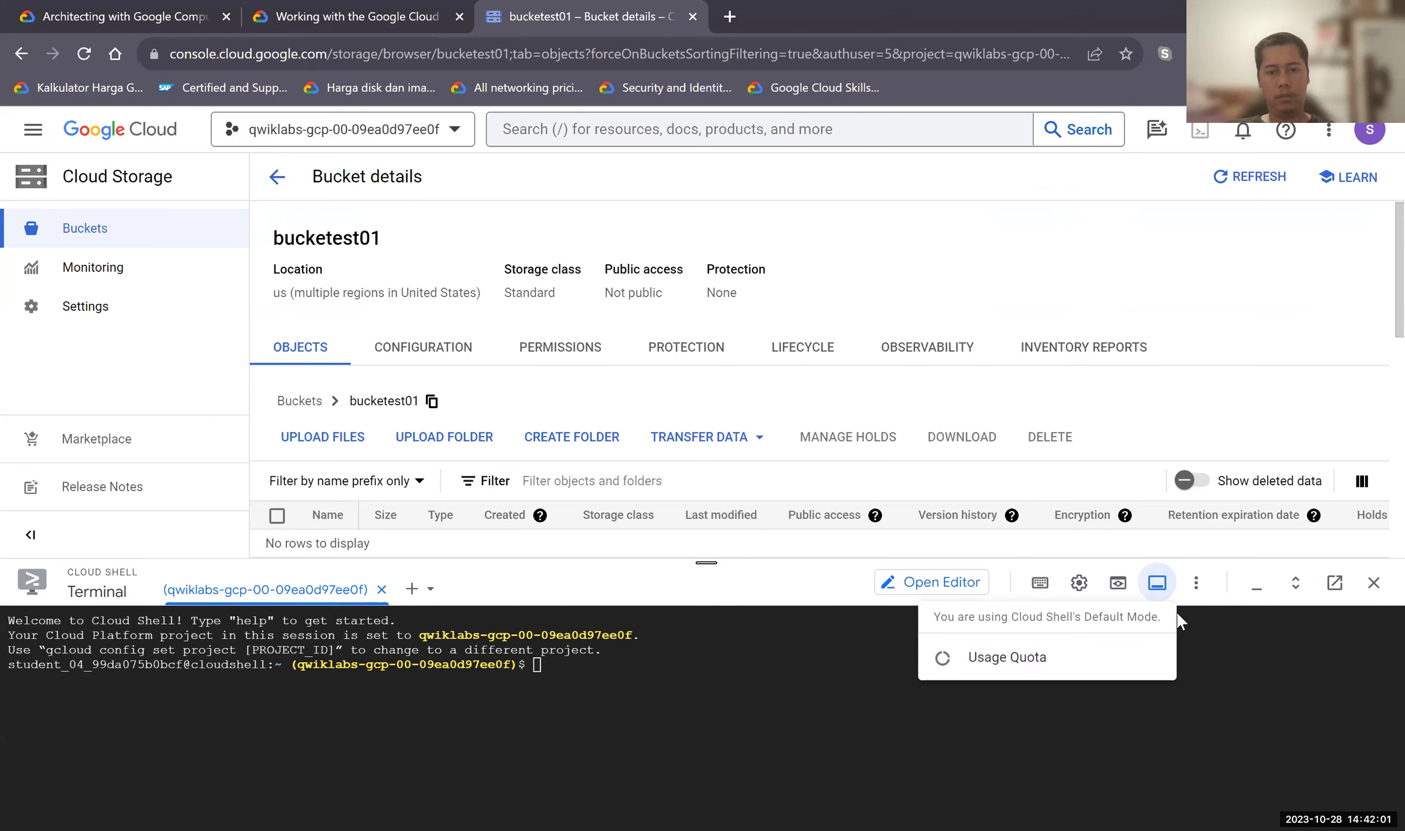
pyautogui.click(1158, 592)
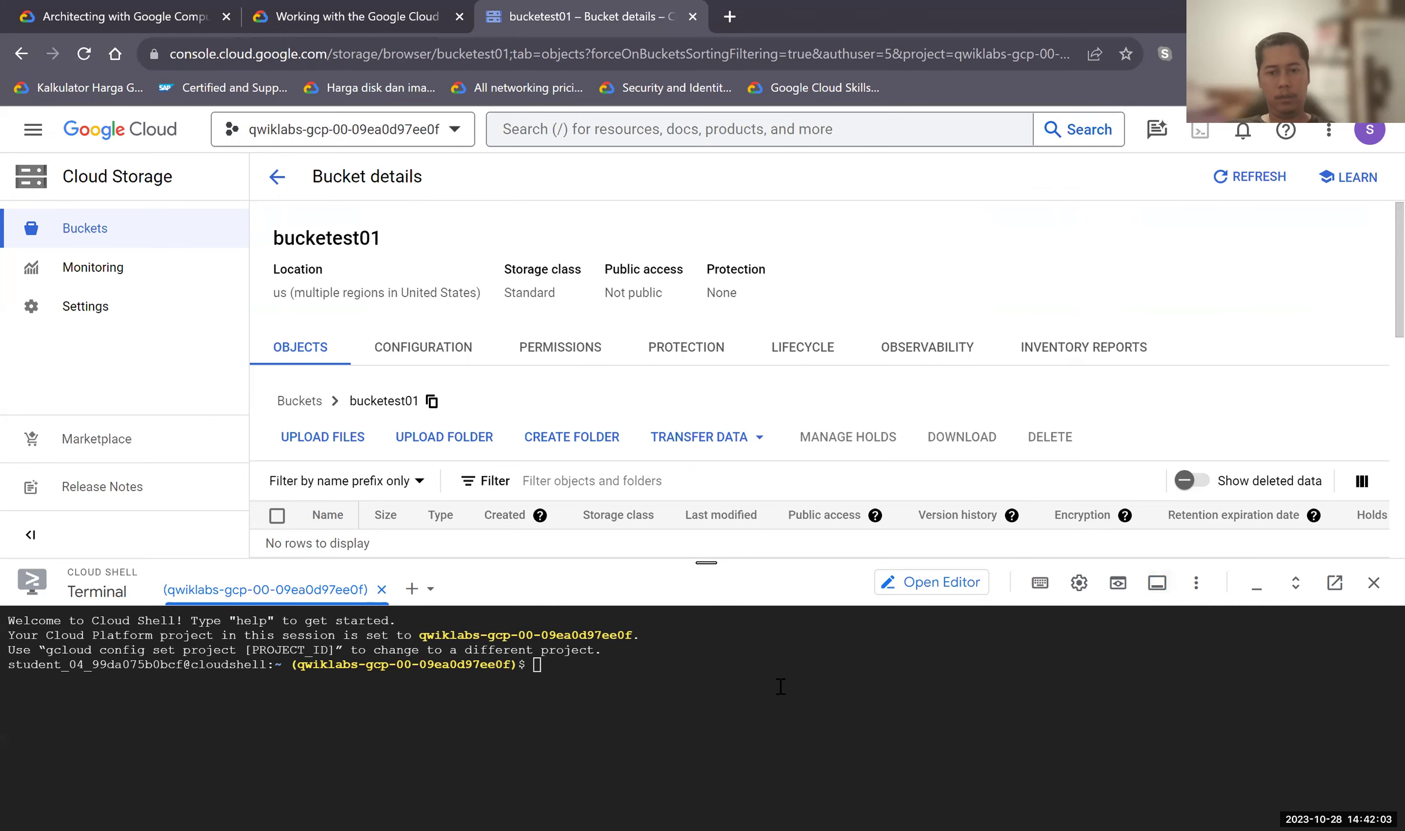
# Copy the gcloud storage buckets create gs://<BUCKET_NAME> command from the Task 3 instructions into the Cloud Shell terminal.
pyautogui.click(268, 26)
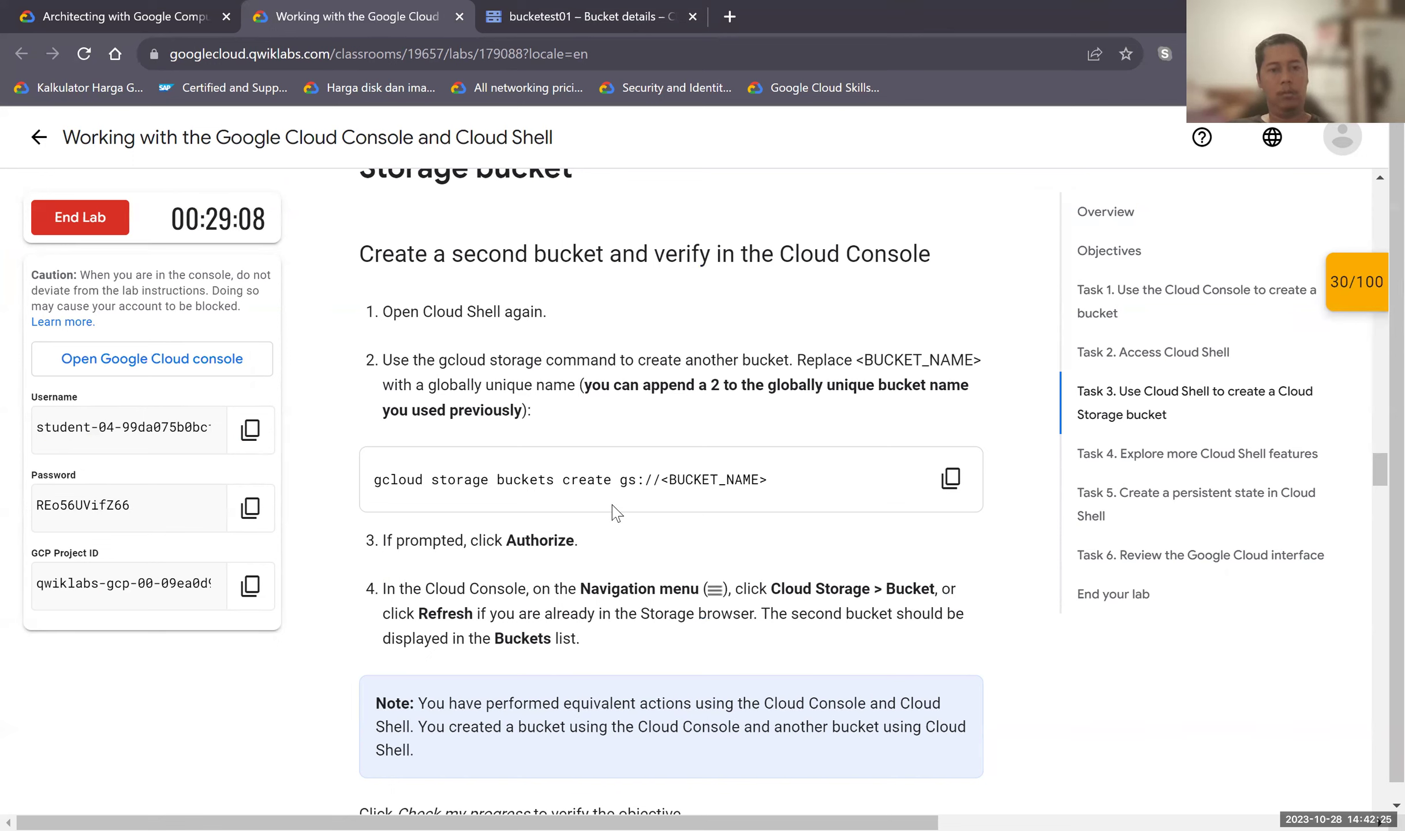
pyautogui.click(951, 480)
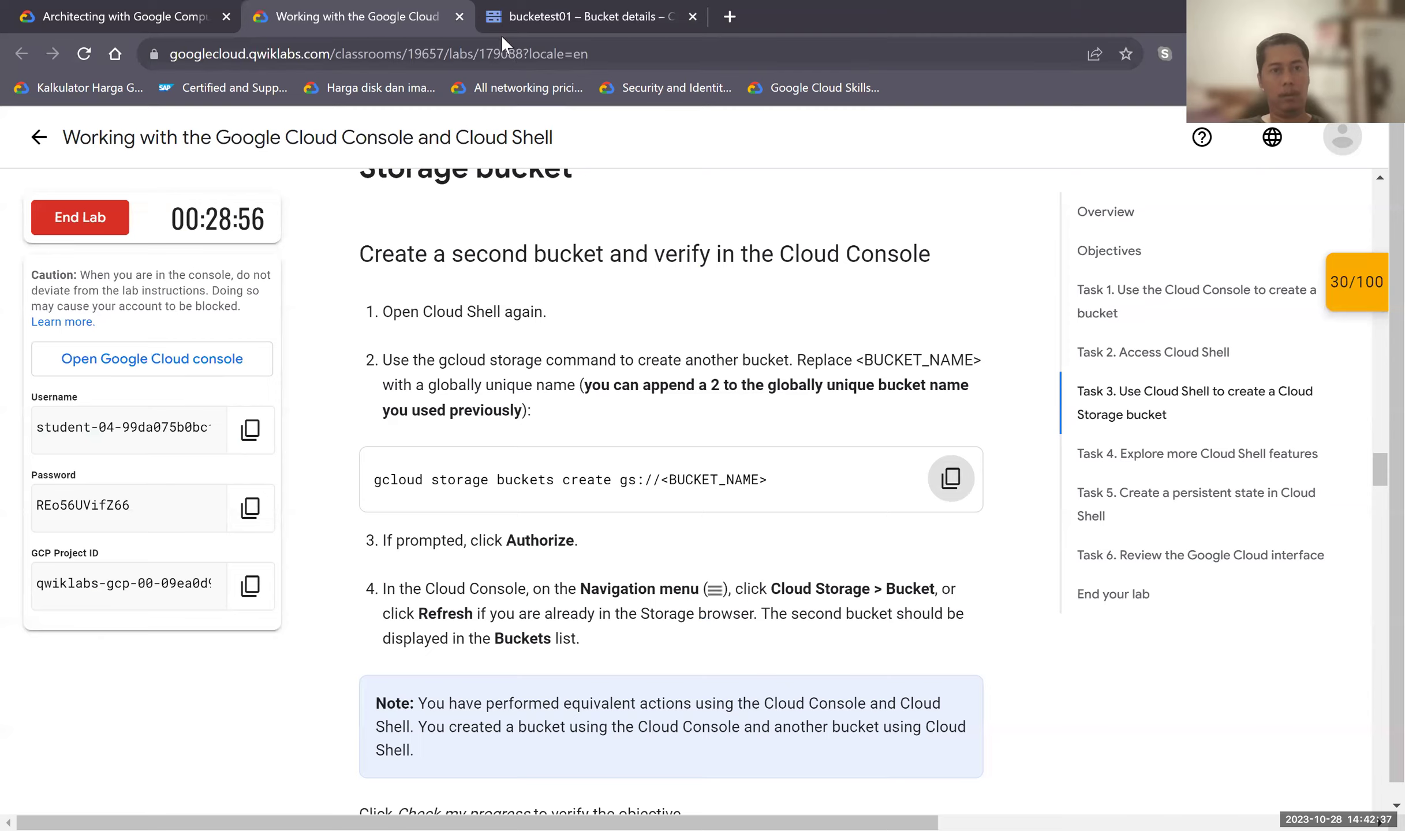
pyautogui.click(508, 20)
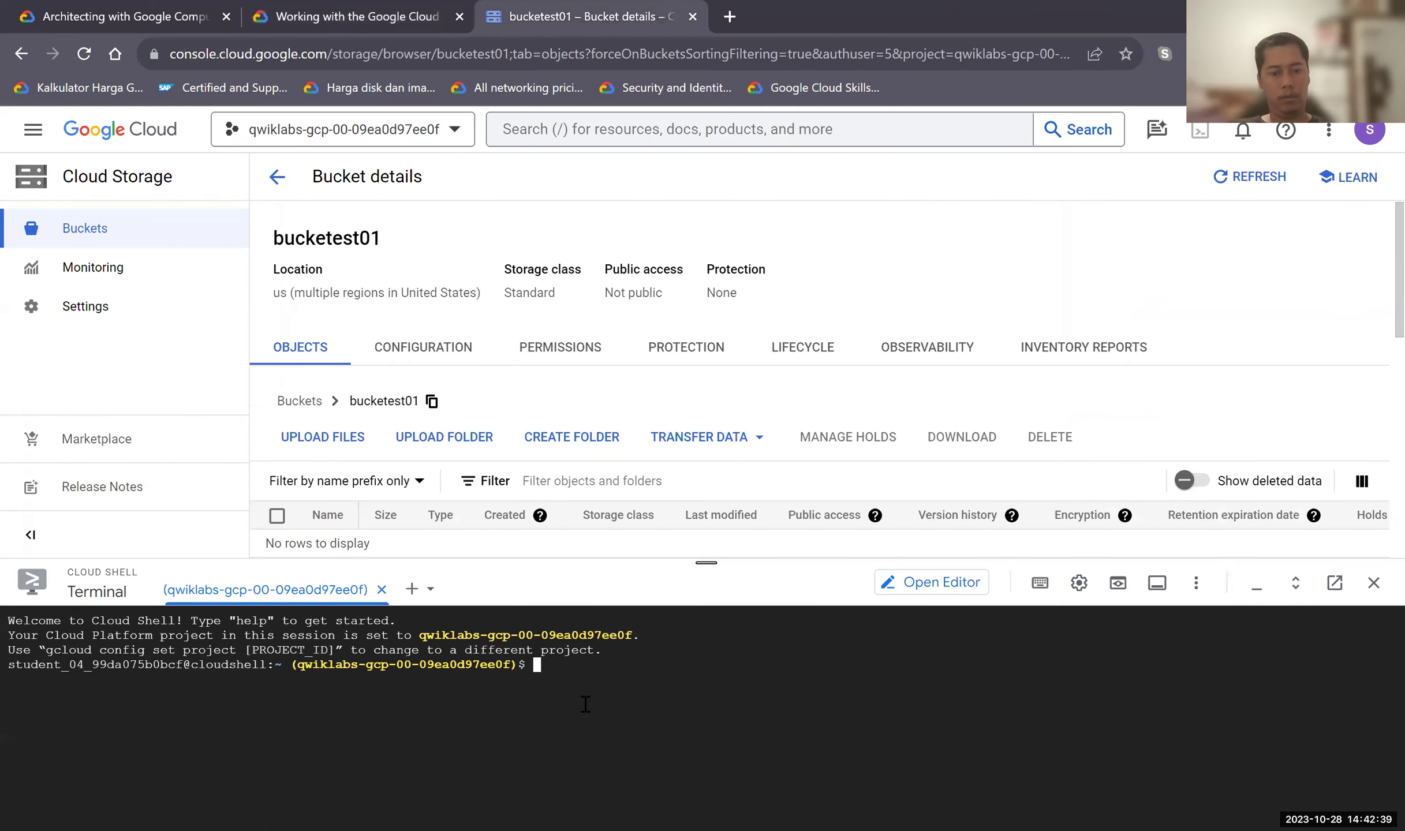
pyautogui.hotkey('ctrl', 'v')
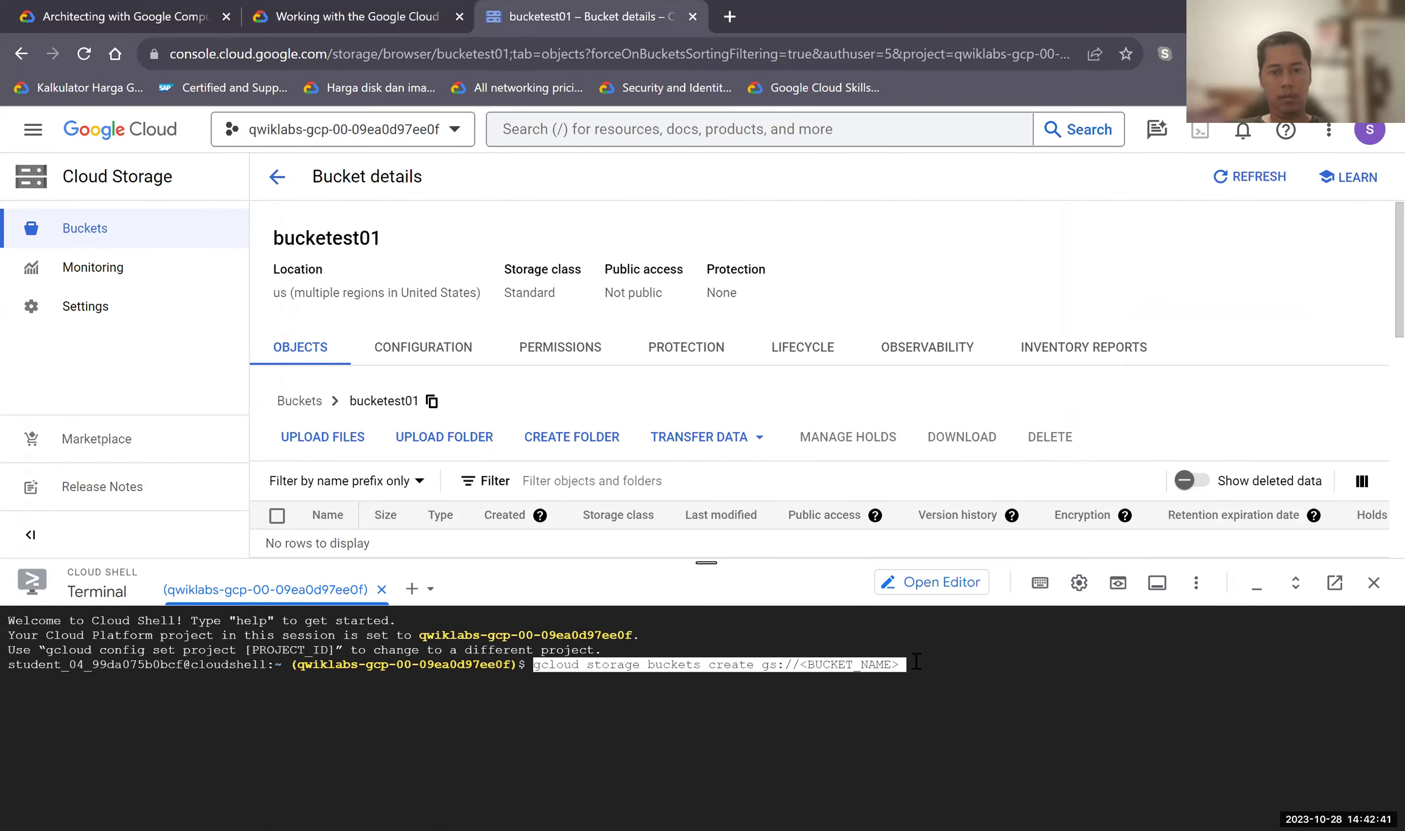
# Replace the <BUCKET_NAME> placeholder in the terminal command with bucketest02.
pyautogui.press('End')
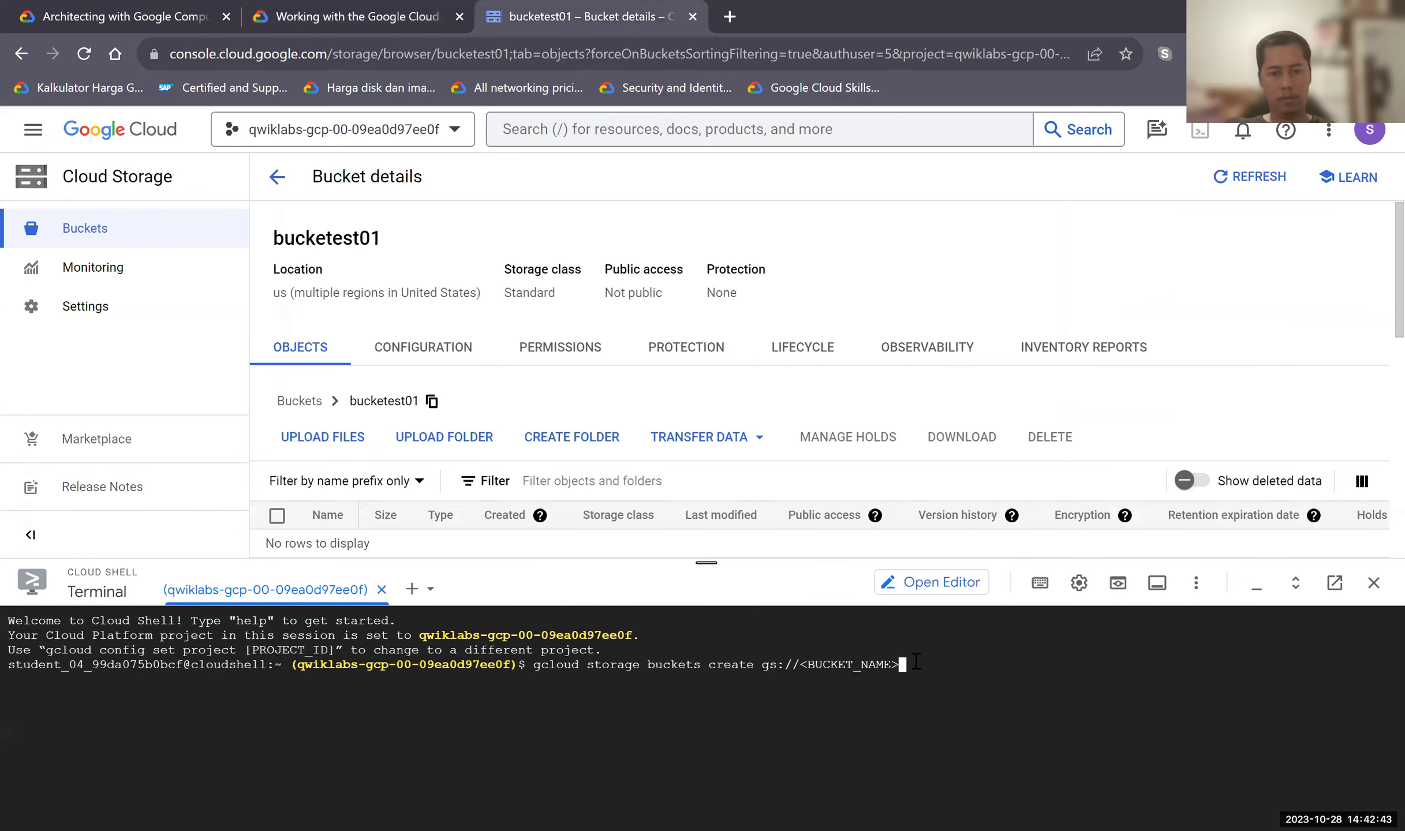
pyautogui.press('BackSpace')
pyautogui.press('BackSpace')
pyautogui.press('BackSpace')
pyautogui.press('BackSpace')
pyautogui.press('BackSpace')
pyautogui.press('BackSpace')
pyautogui.press('BackSpace')
pyautogui.press('BackSpace')
pyautogui.press('BackSpace')
pyautogui.press('BackSpace')
pyautogui.press('BackSpace')
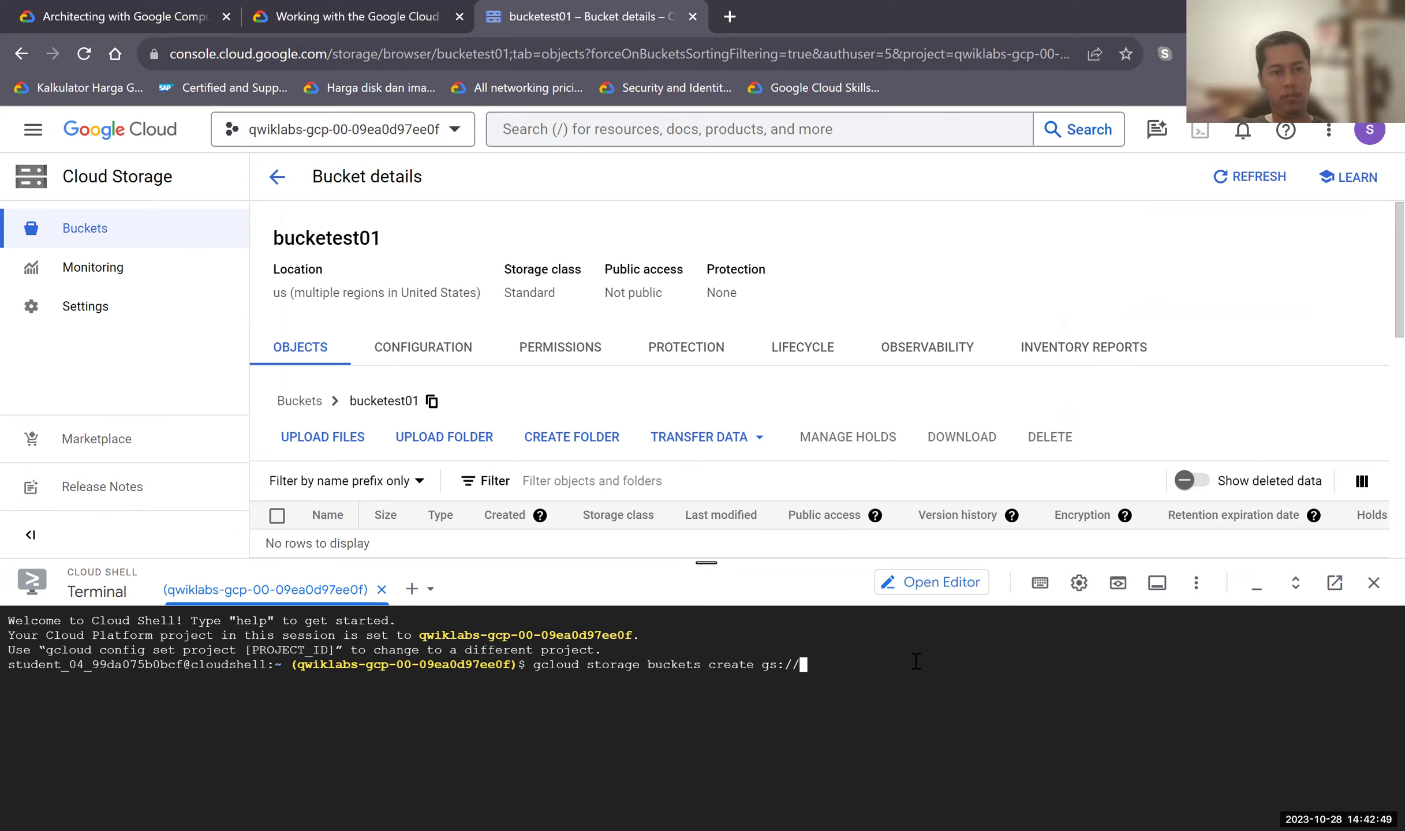
pyautogui.write('buckette')
pyautogui.write('st')
pyautogui.write('02')
pyautogui.press('BackSpace')
pyautogui.press('BackSpace')
pyautogui.press('BackSpace')
pyautogui.press('BackSpace')
pyautogui.press('BackSpace')
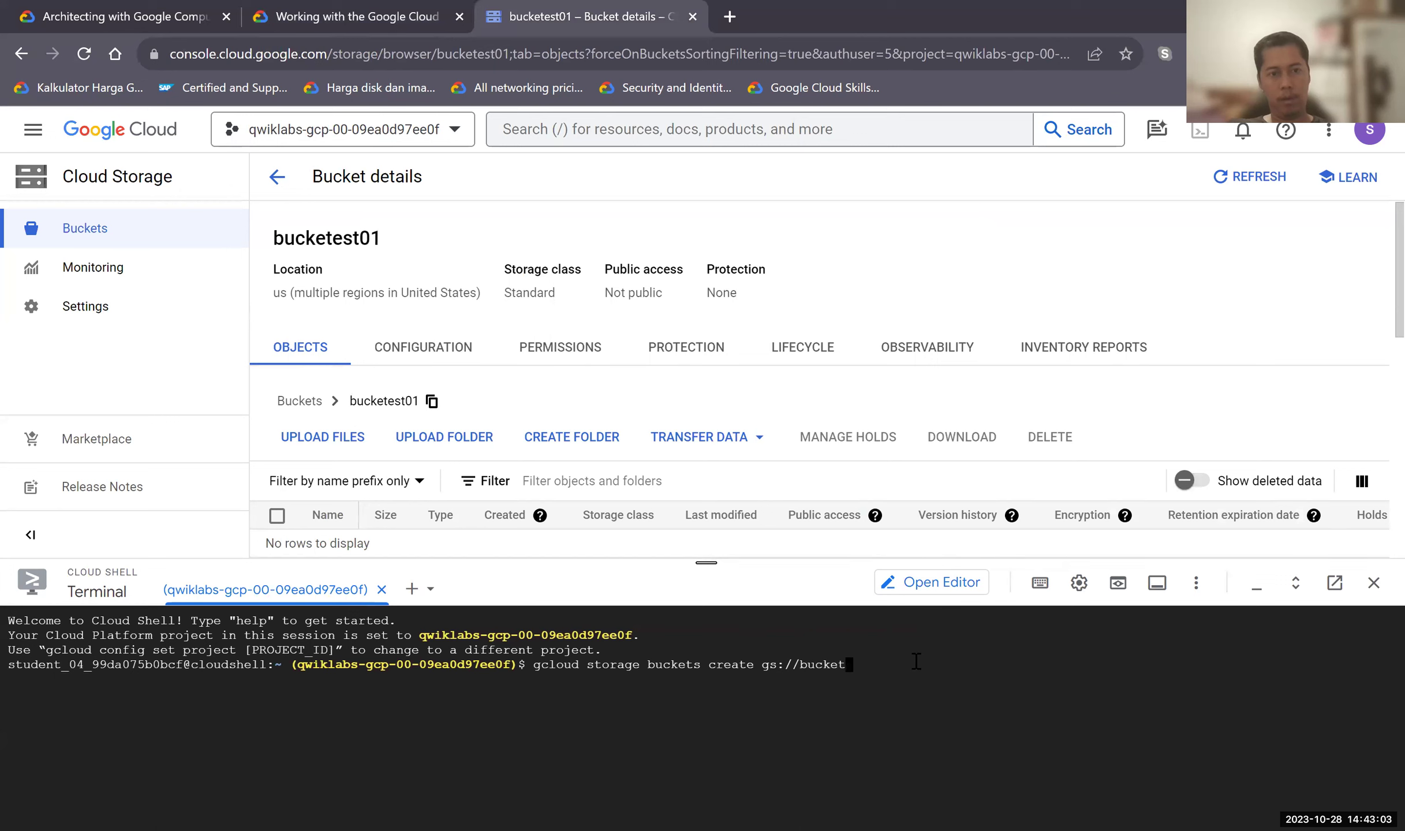
pyautogui.write('est02')
# Run the bucket creation command and authorize Cloud Shell to use the account credentials.
pyautogui.press('Return')
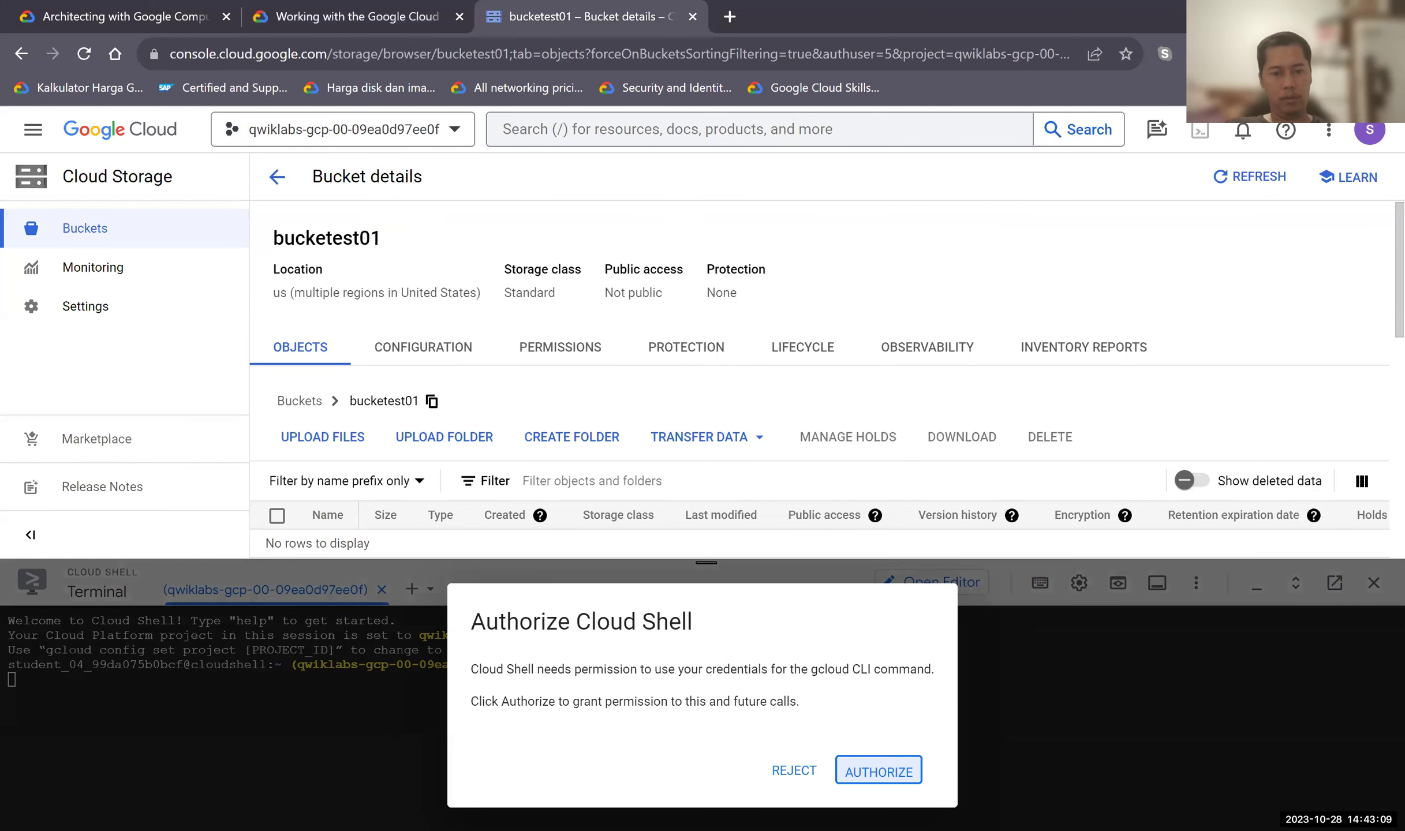
pyautogui.click(875, 772)
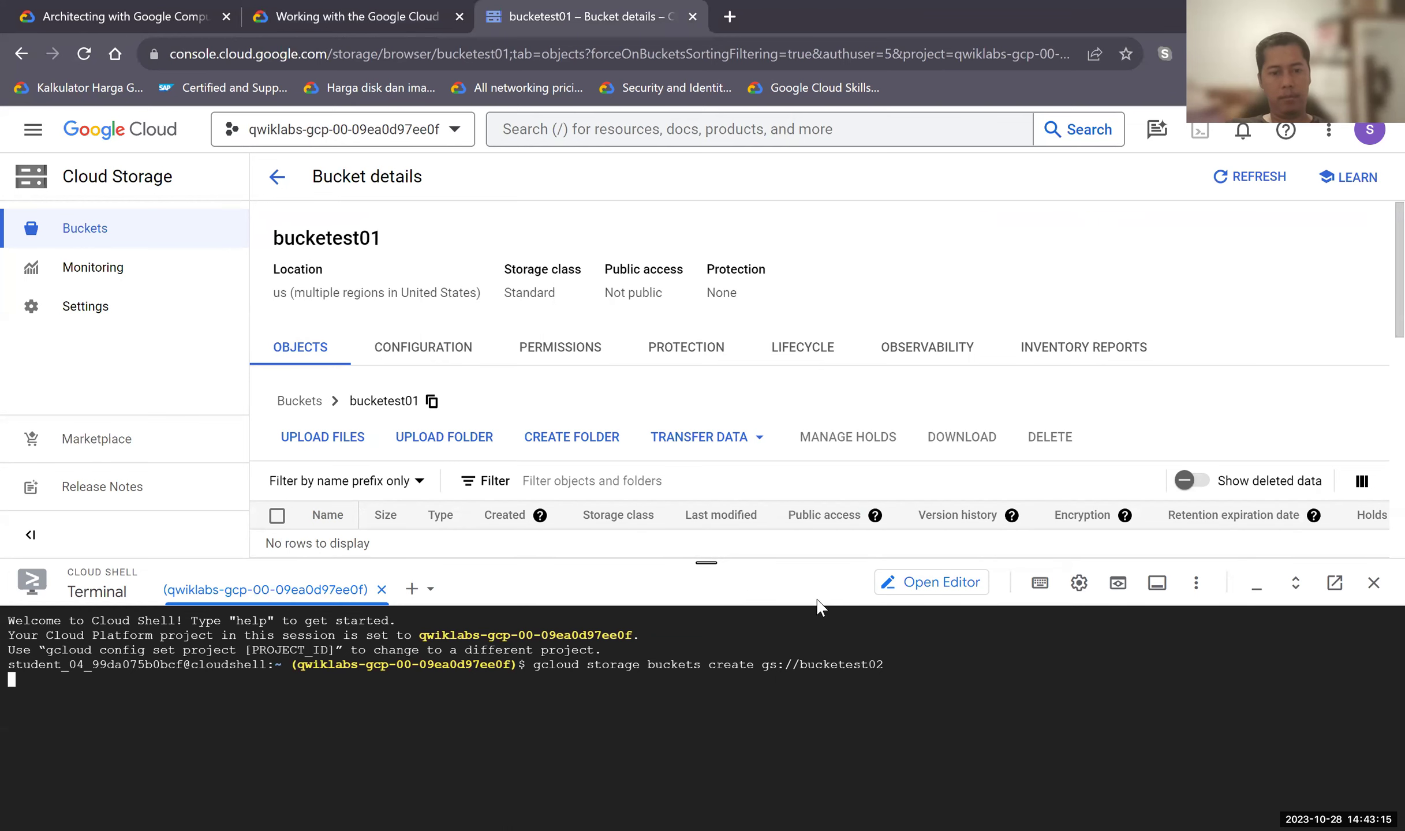
pyautogui.moveTo(708, 563); pyautogui.dragTo(749, 358)
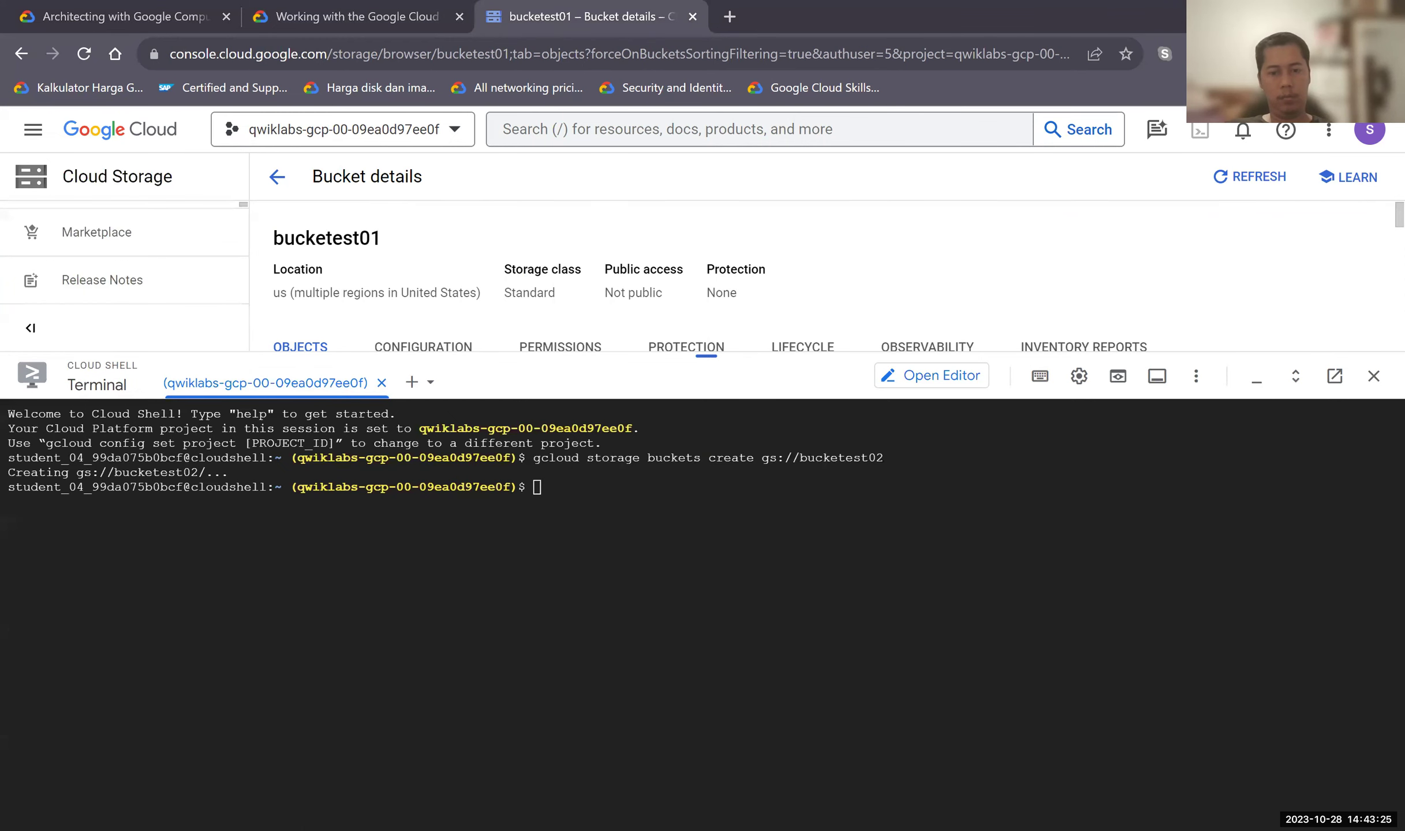
pyautogui.moveTo(706, 355); pyautogui.dragTo(706, 566)
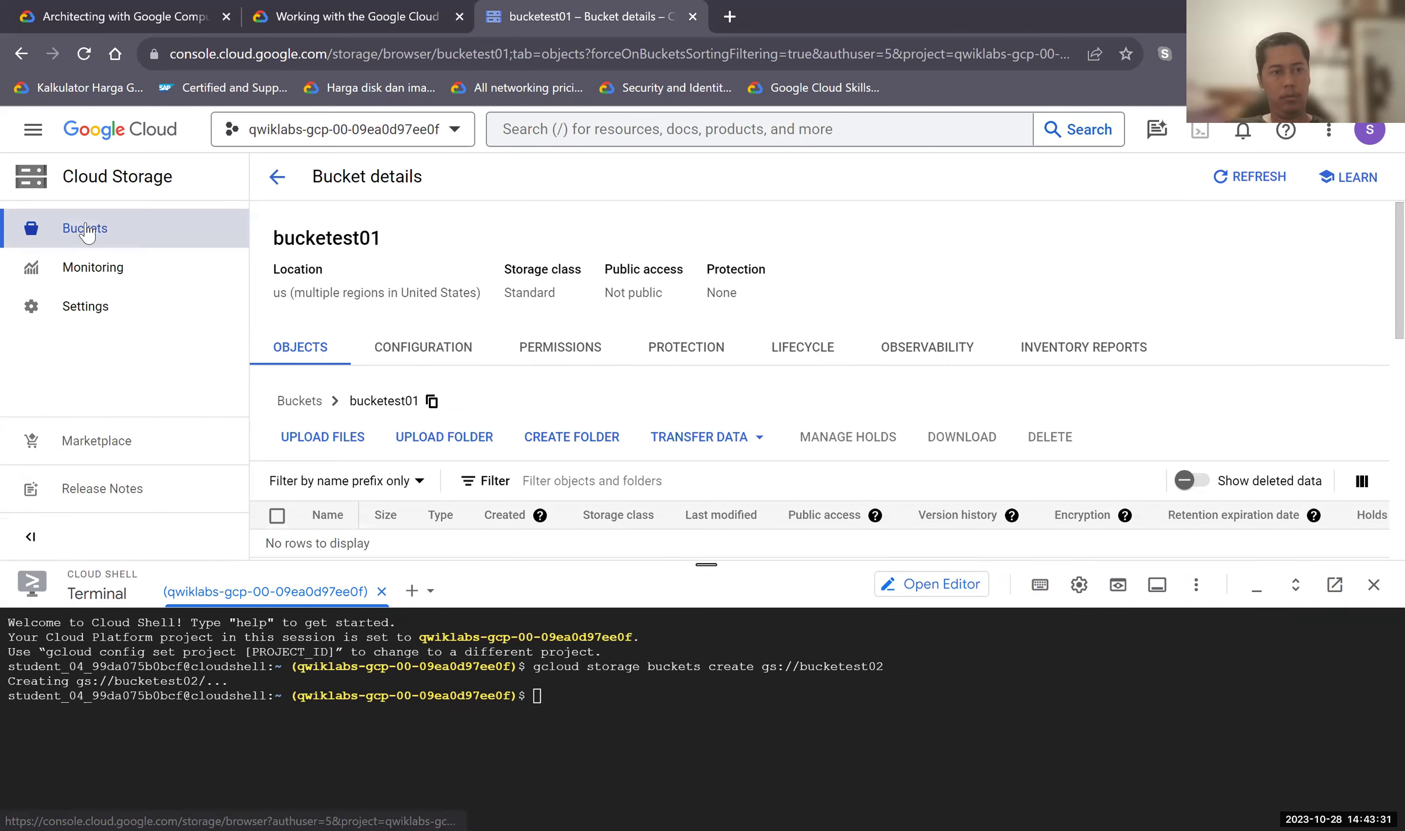
# Open the Buckets list and compare the properties of bucketest02 with bucketest01 across the columns.
pyautogui.click(92, 229)
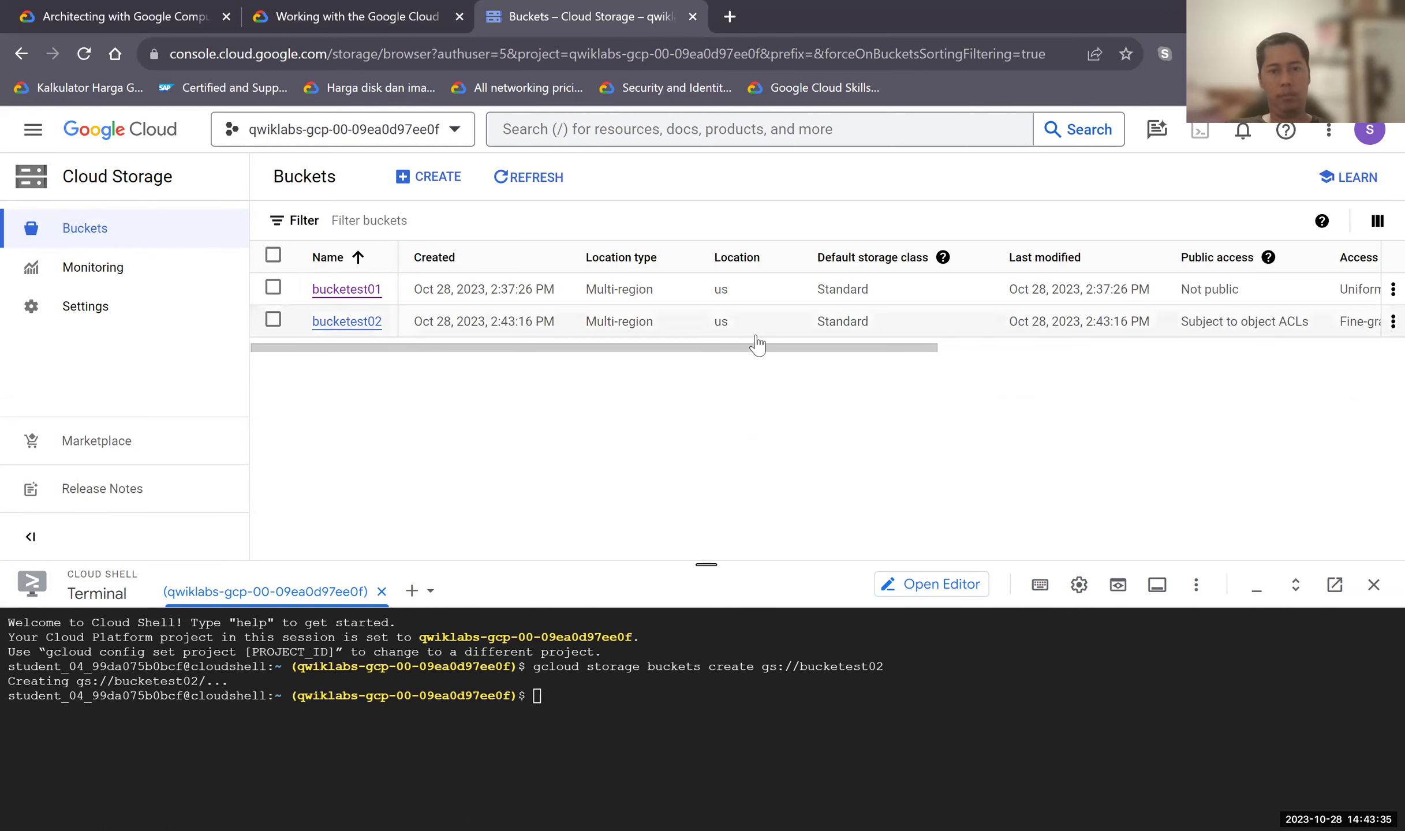
pyautogui.moveTo(754, 348); pyautogui.dragTo(1004, 345)
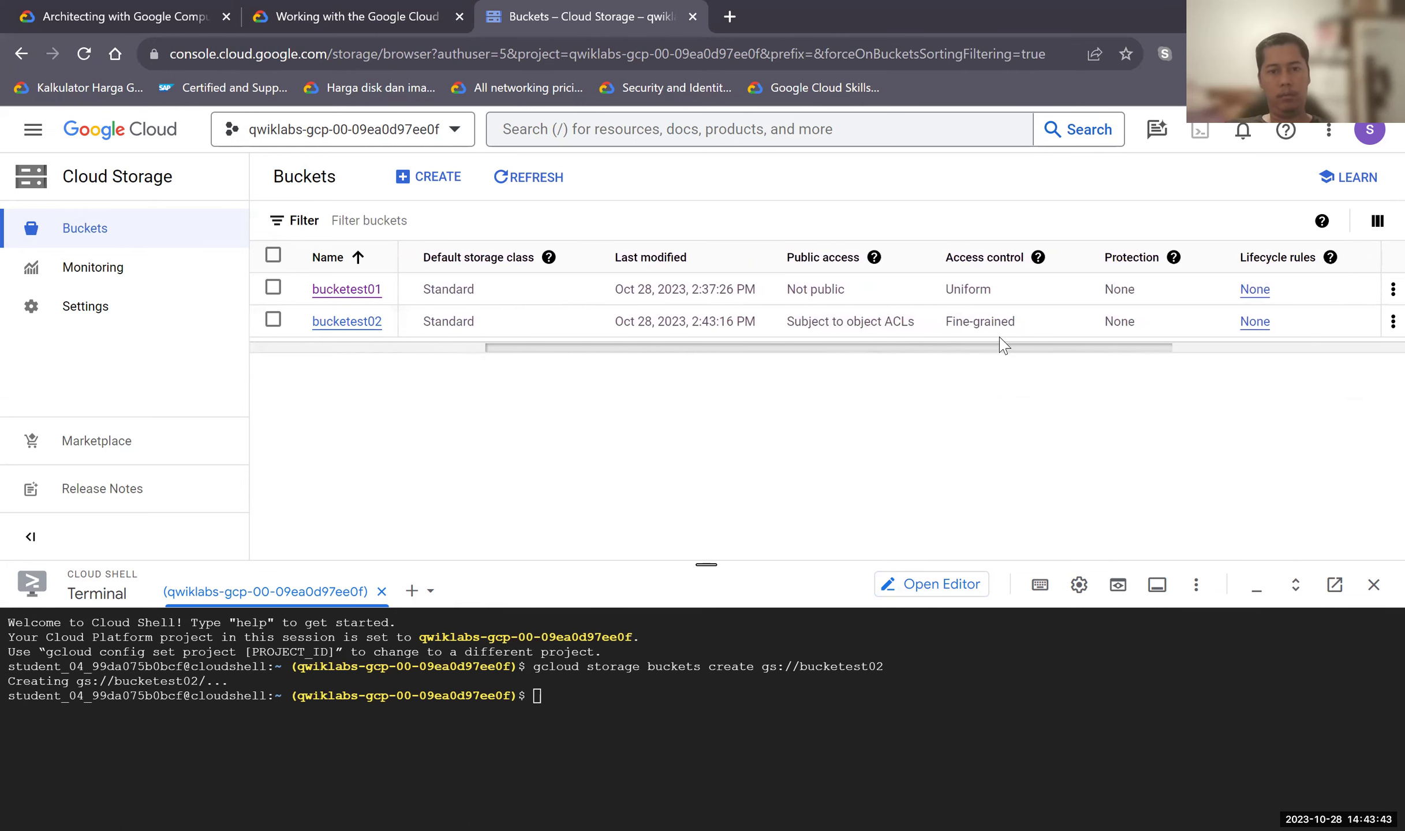
pyautogui.hscroll(1, 847, 353)
pyautogui.moveTo(844, 348); pyautogui.dragTo(664, 353)
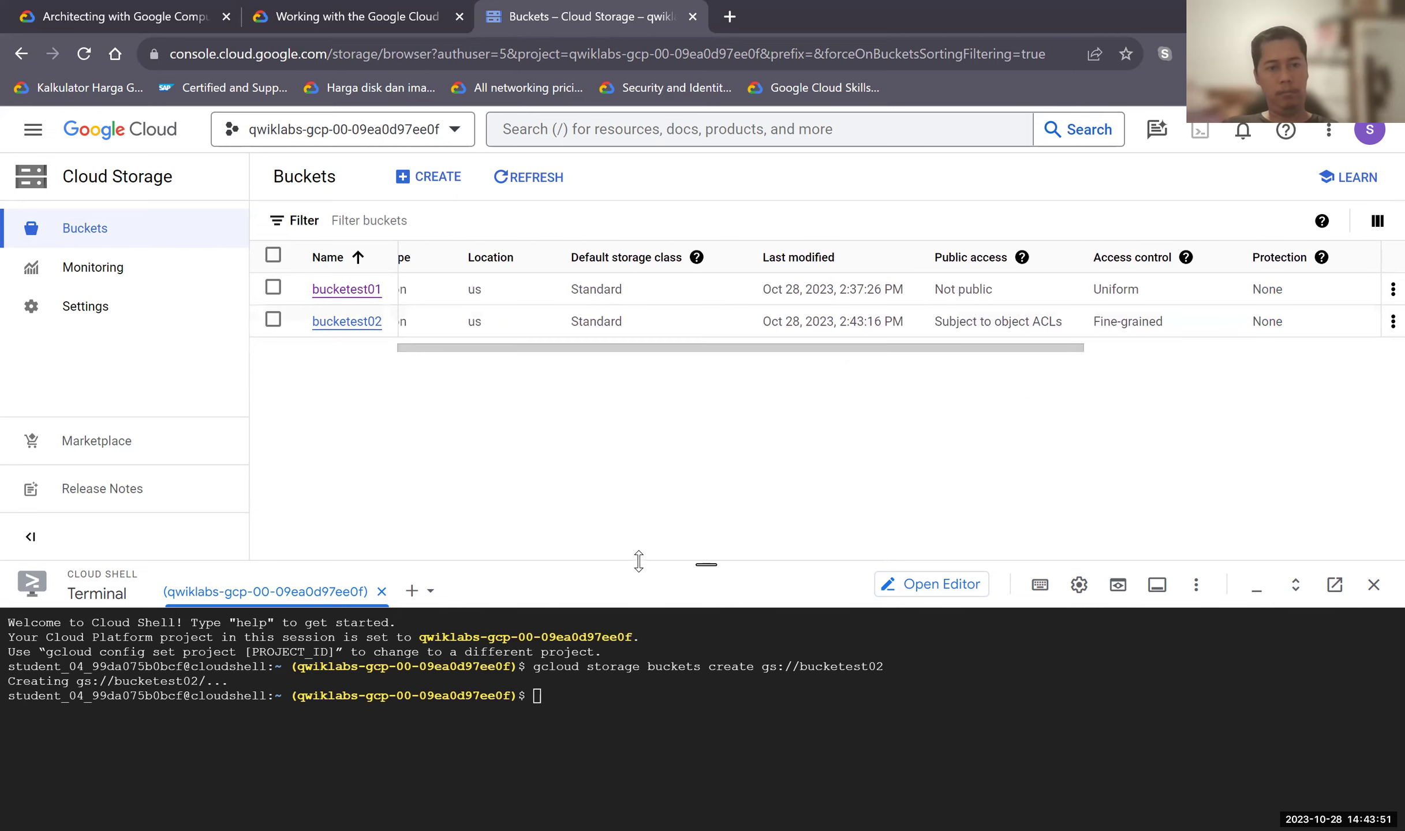
# Switch to the lab instructions and check progress for the objective Create a bucket using Cloud Shell.
pyautogui.click(366, 23)
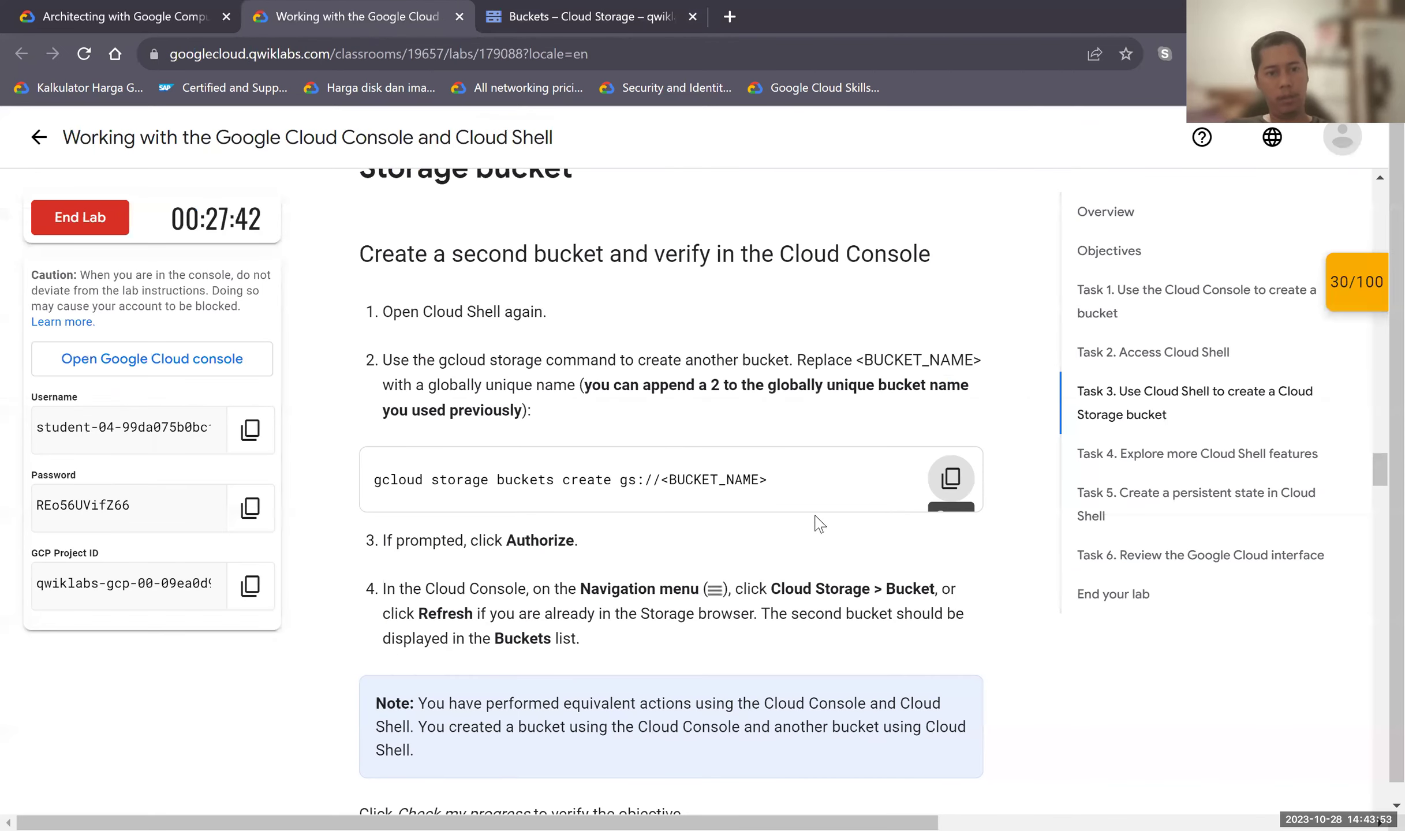
pyautogui.scroll(-3, 718, 542)
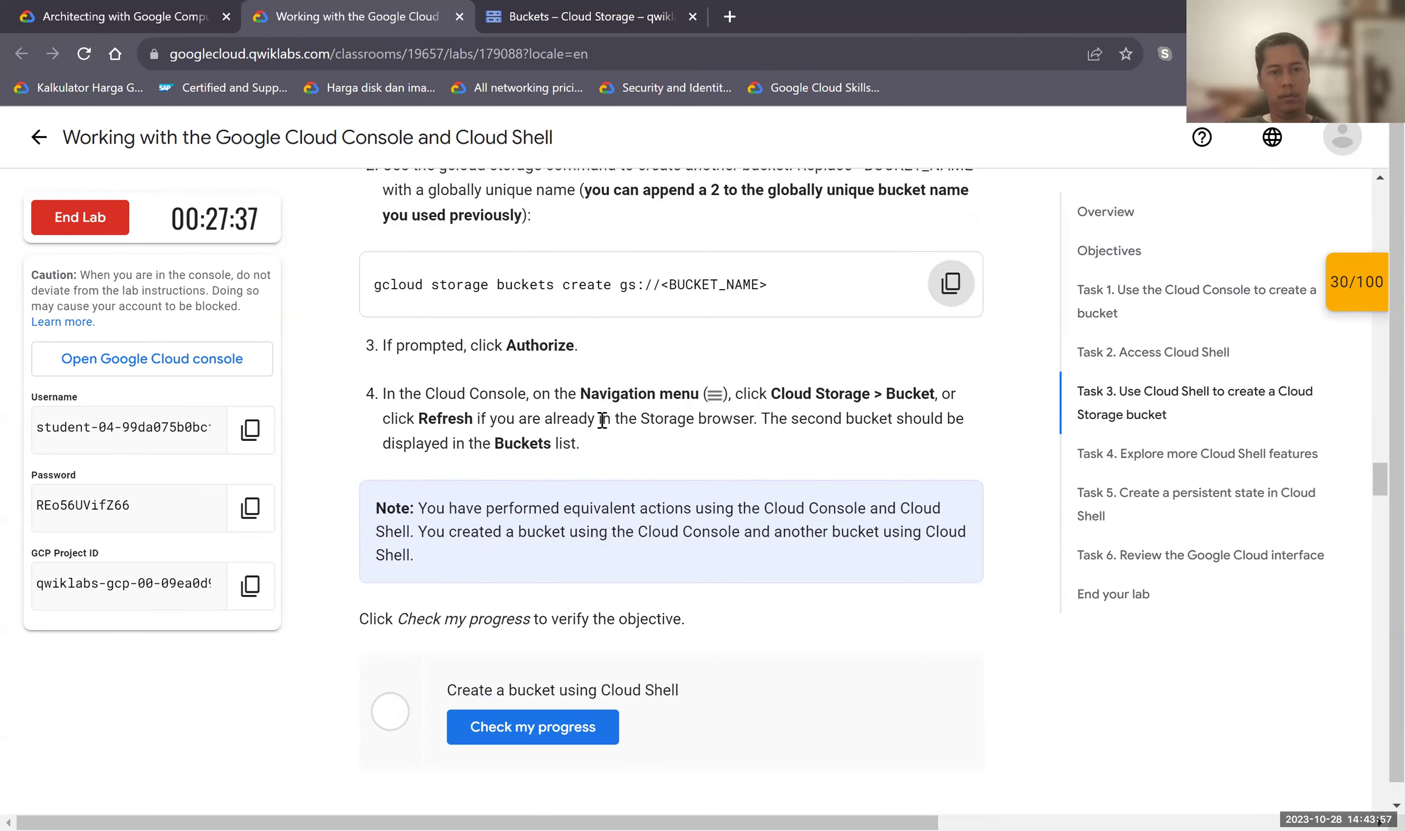
pyautogui.scroll(-1, 606, 500)
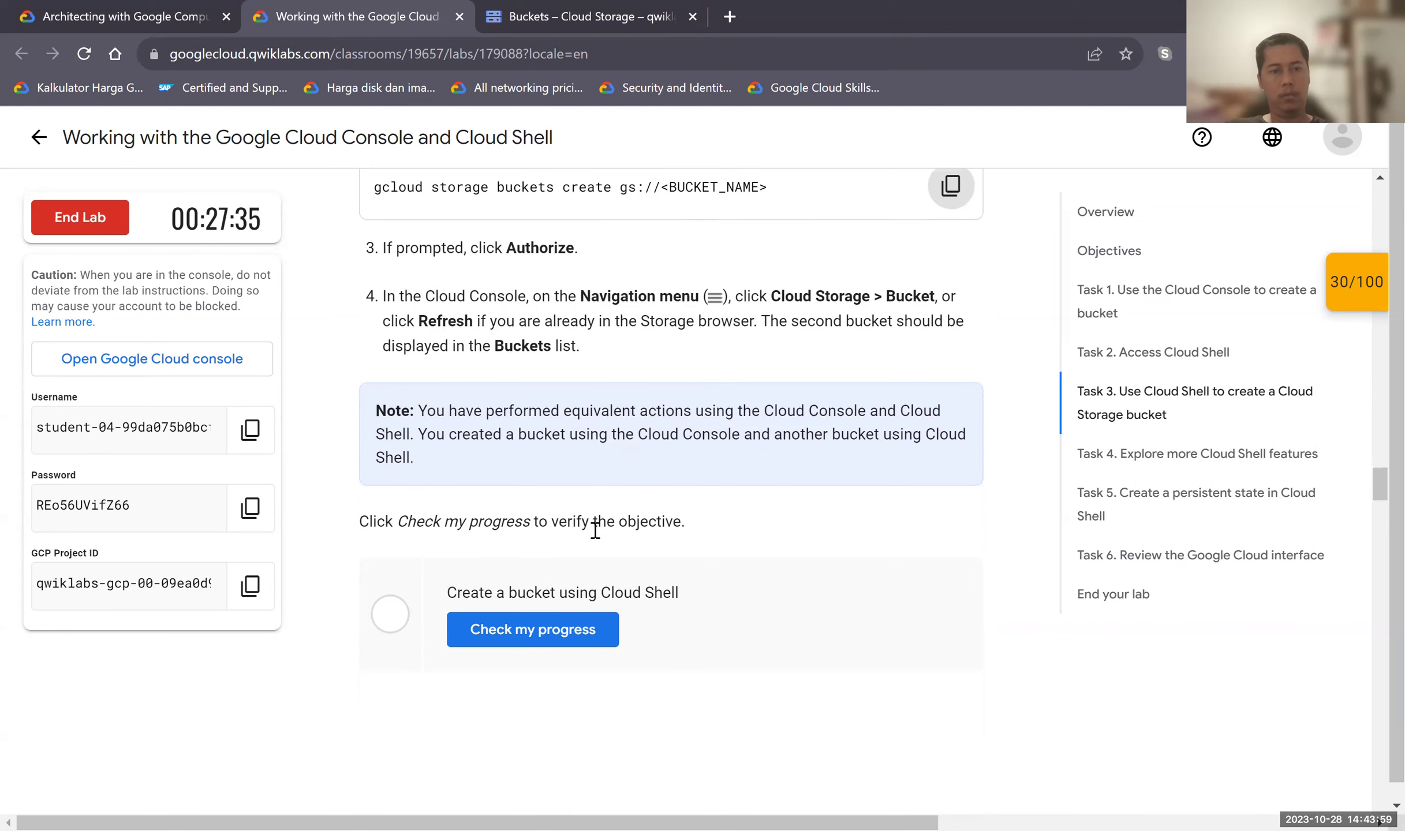
pyautogui.click(486, 630)
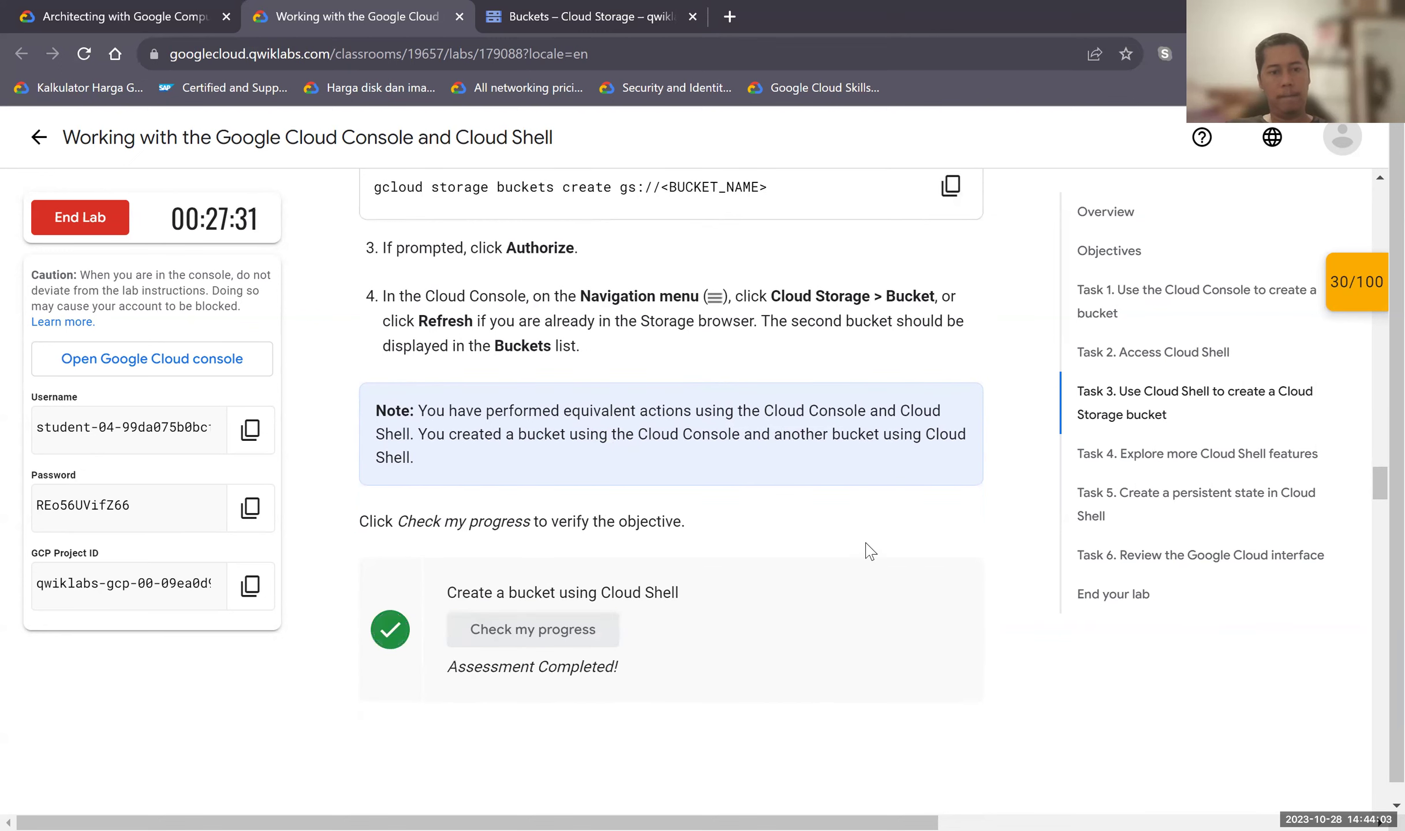
# Read the Task 4 instructions on uploading a file to Cloud Shell and copying it into a bucket.
pyautogui.scroll(-4, 870, 555)
pyautogui.scroll(-3, 870, 563)
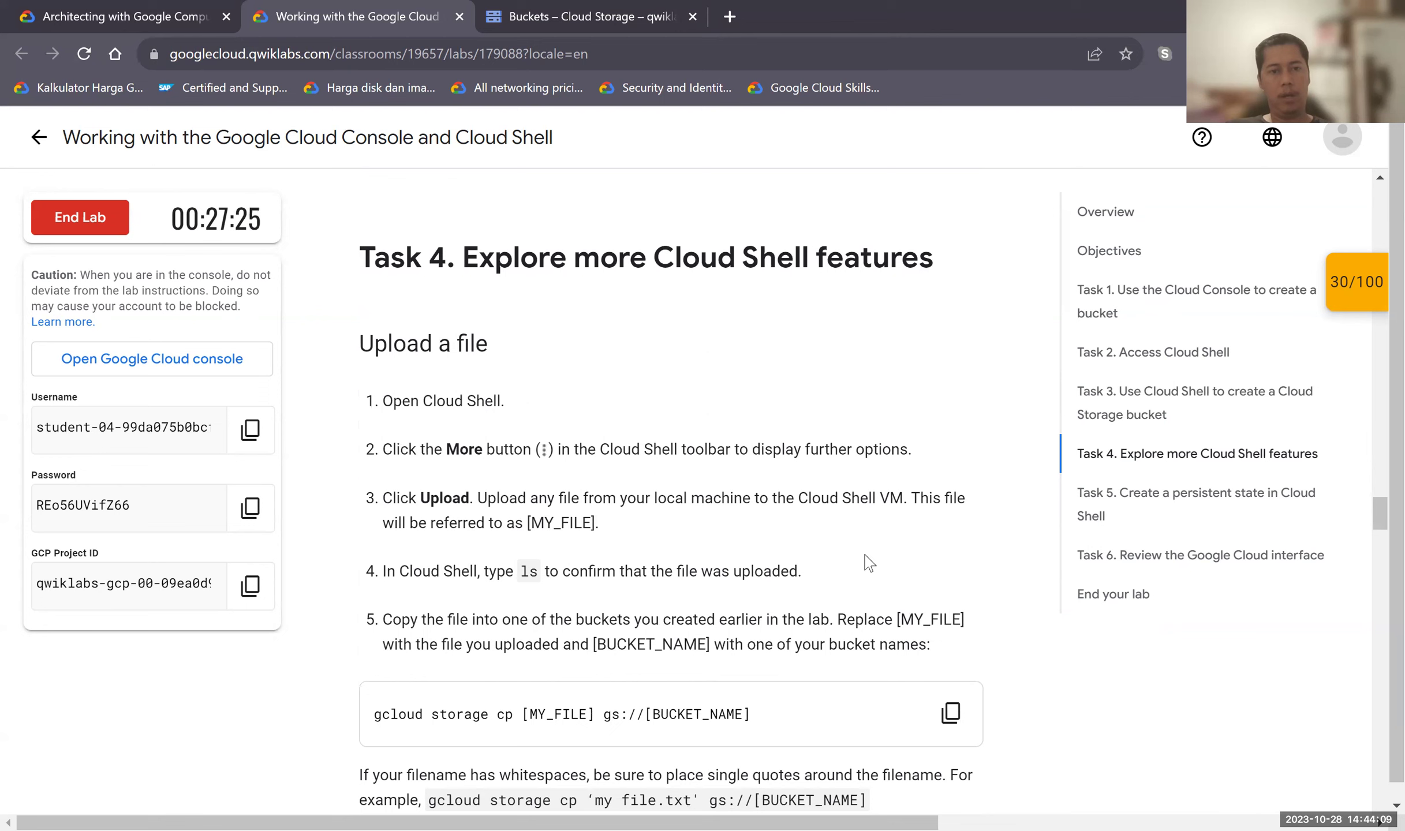
pyautogui.scroll(-1, 869, 563)
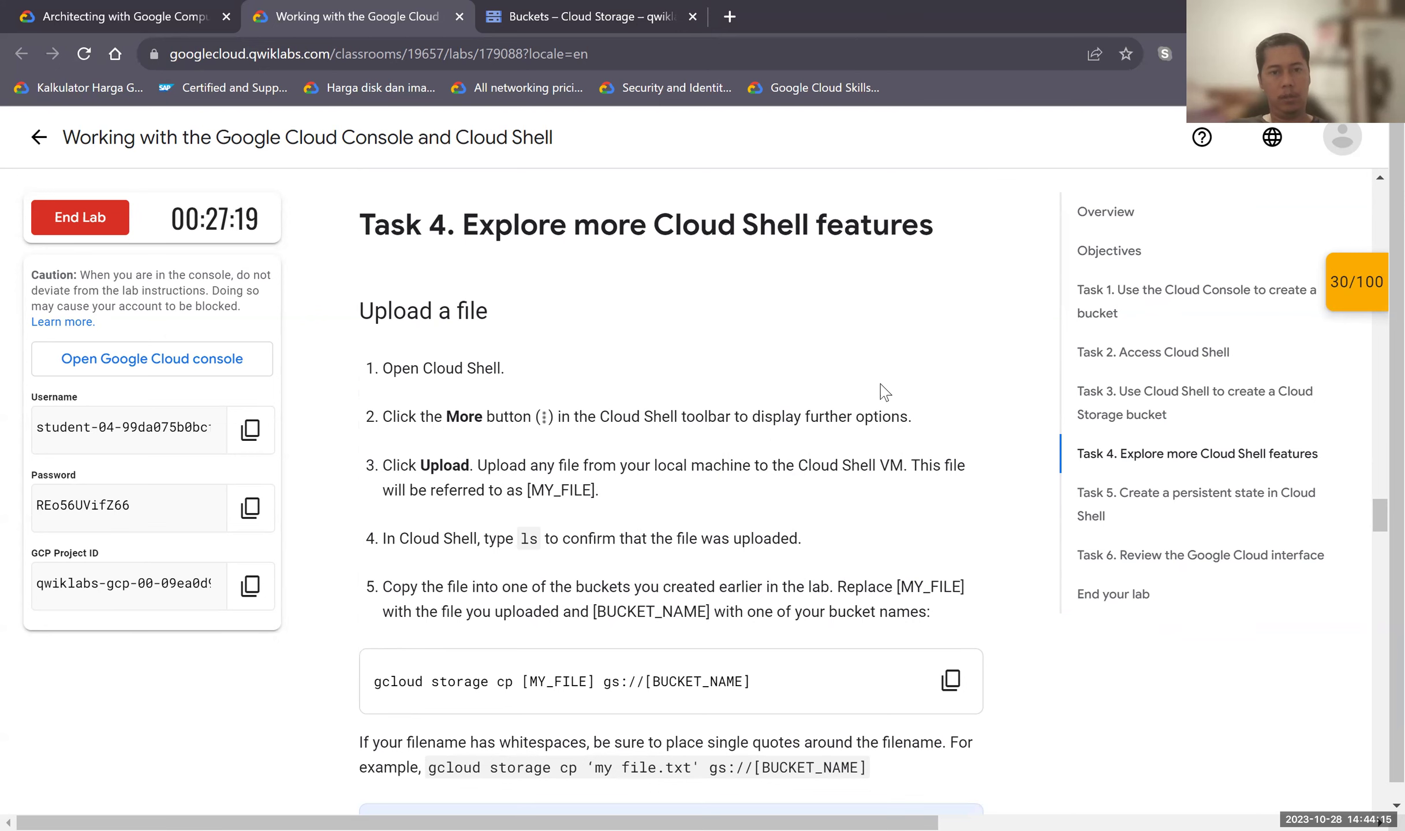
# Upload the test01 file from the Desktop folder 01 to the Cloud Shell VM.
pyautogui.scroll(-1, 907, 384)
pyautogui.scroll(-1, 863, 373)
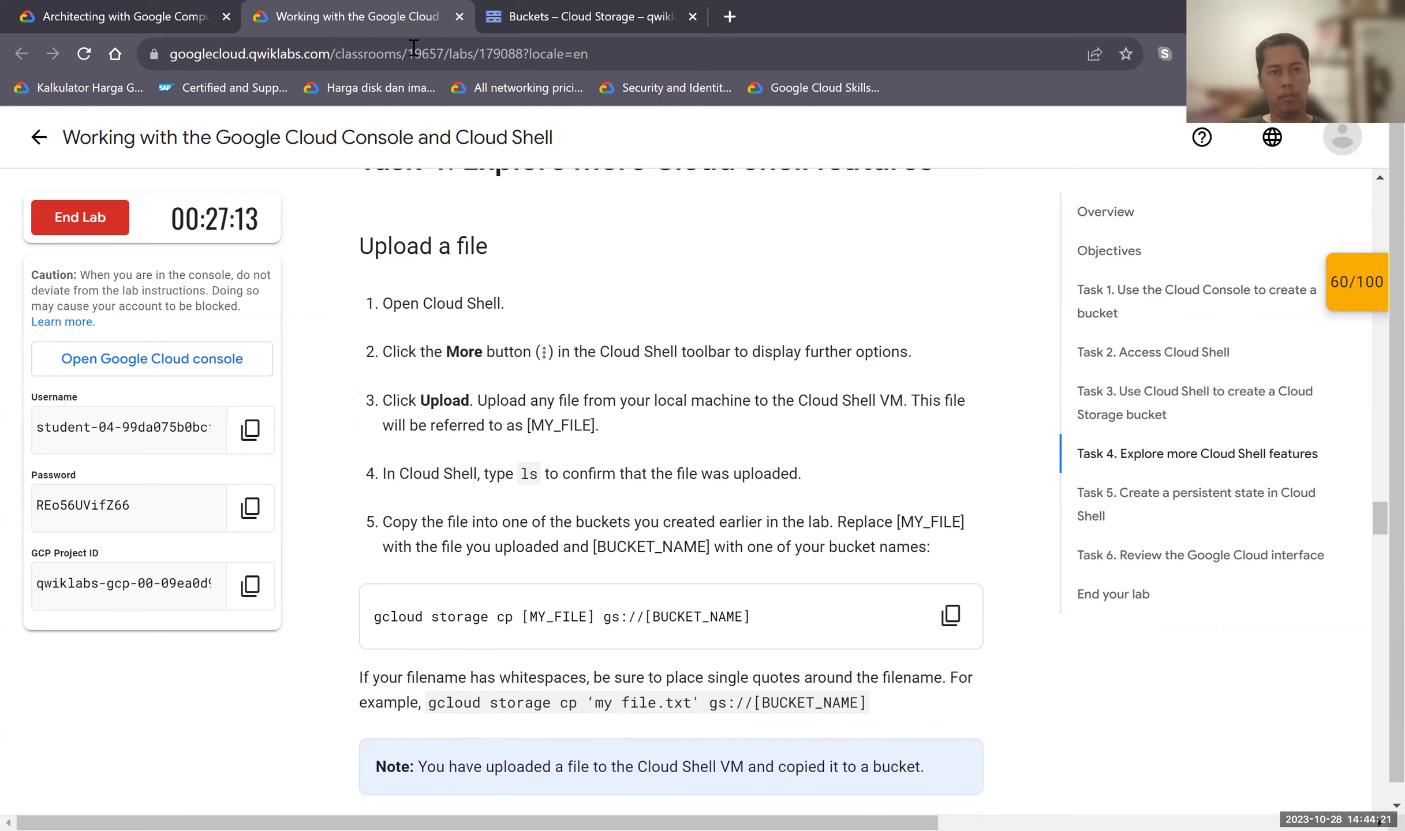
pyautogui.click(503, 25)
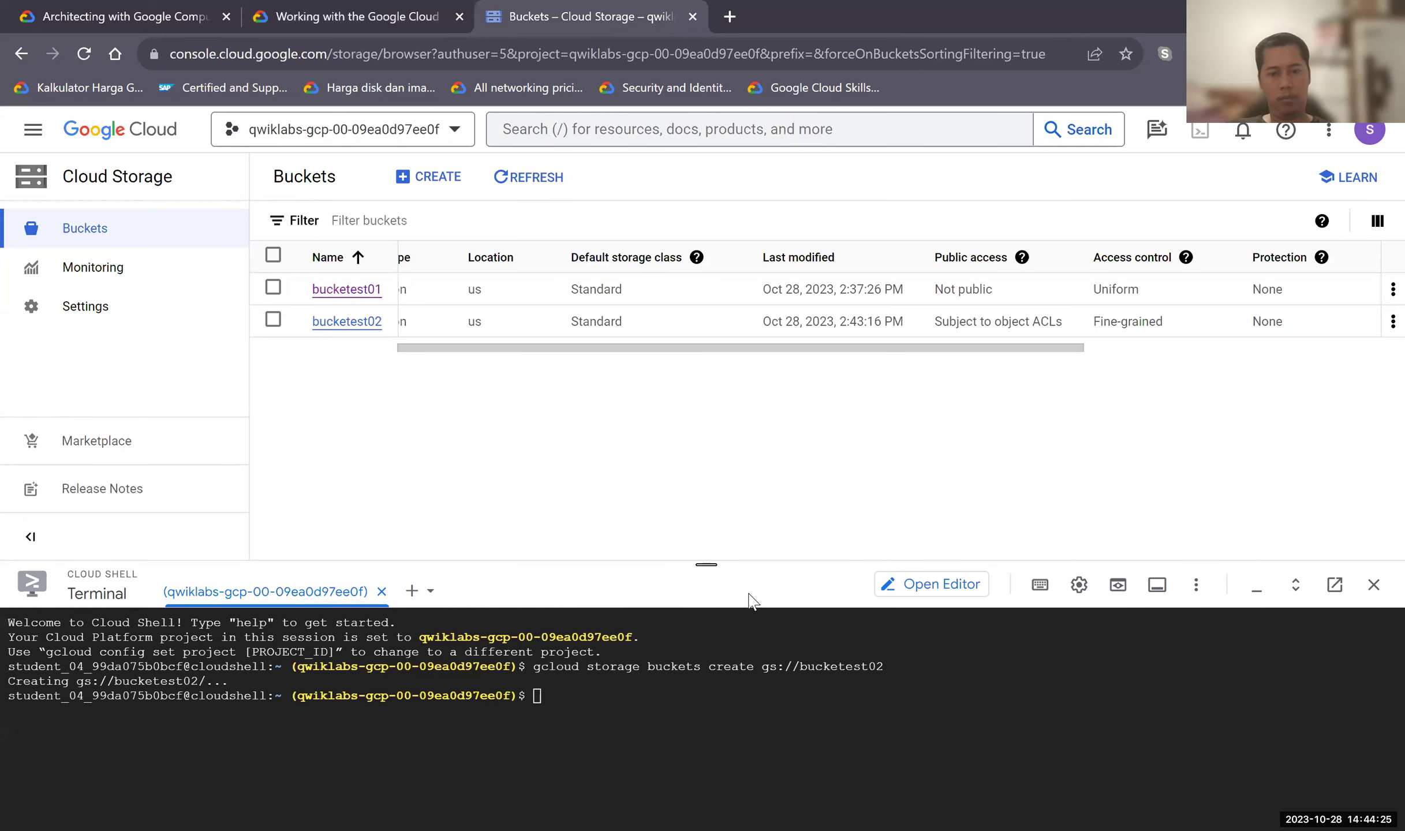
pyautogui.click(1198, 586)
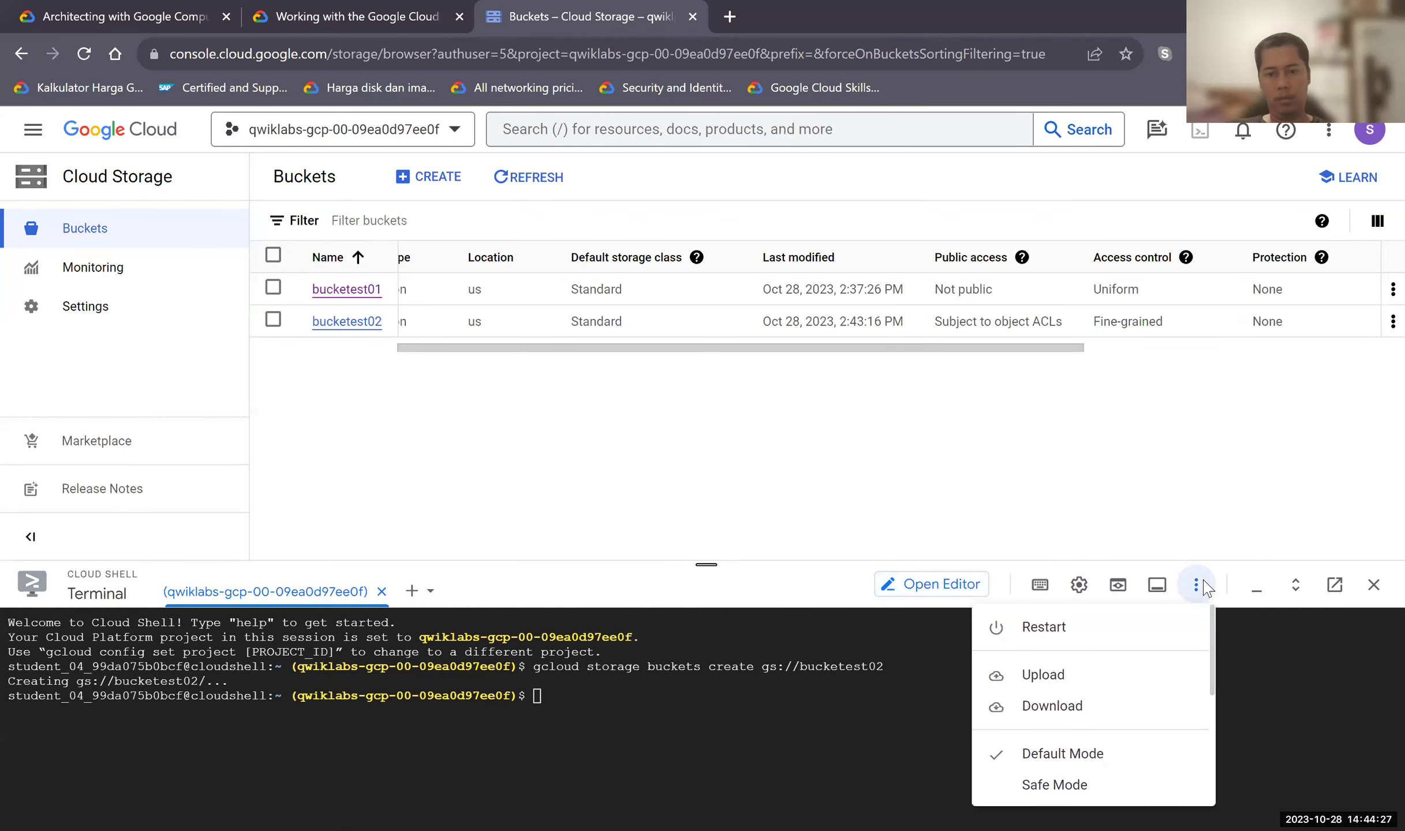
pyautogui.click(1044, 676)
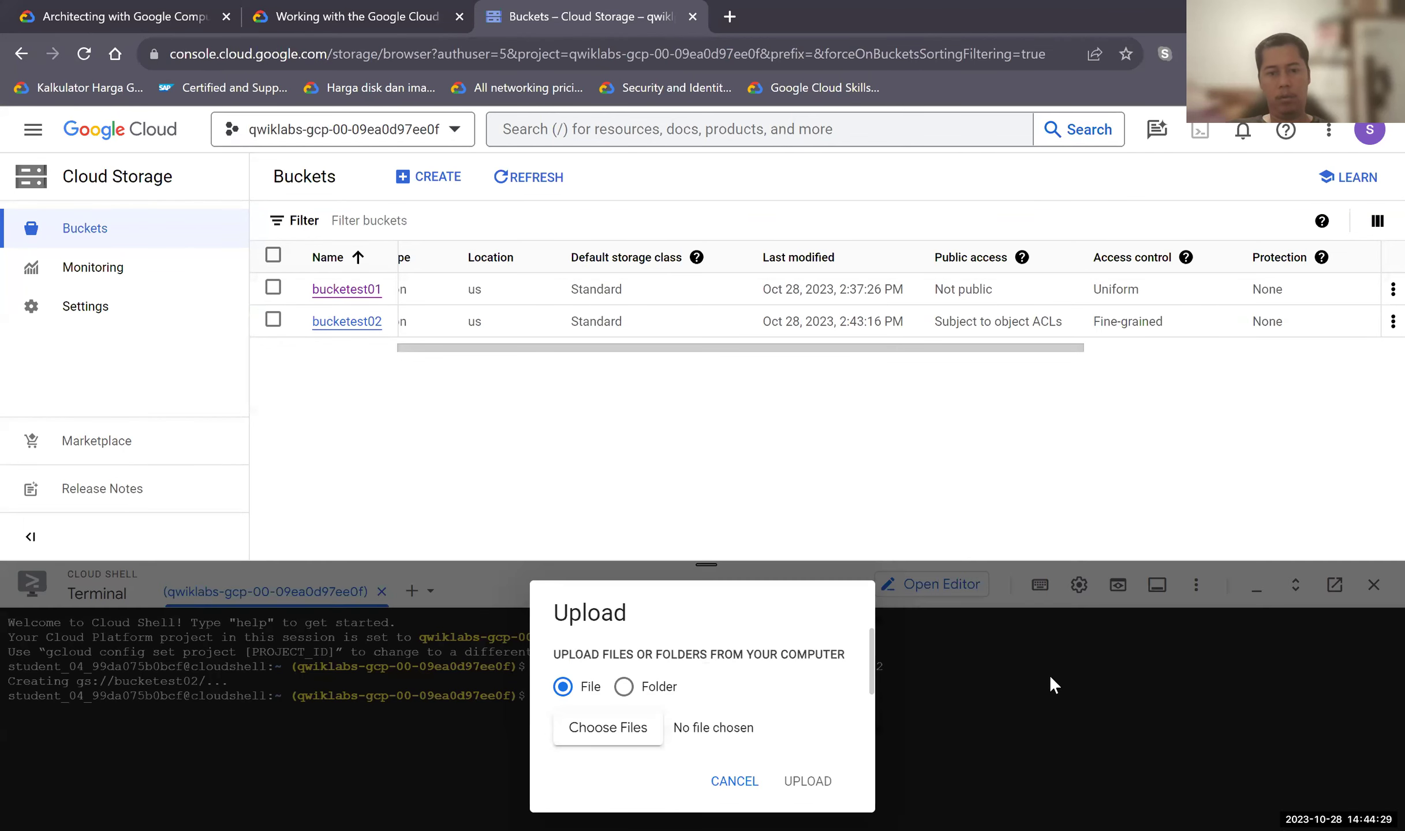
pyautogui.click(329, 26)
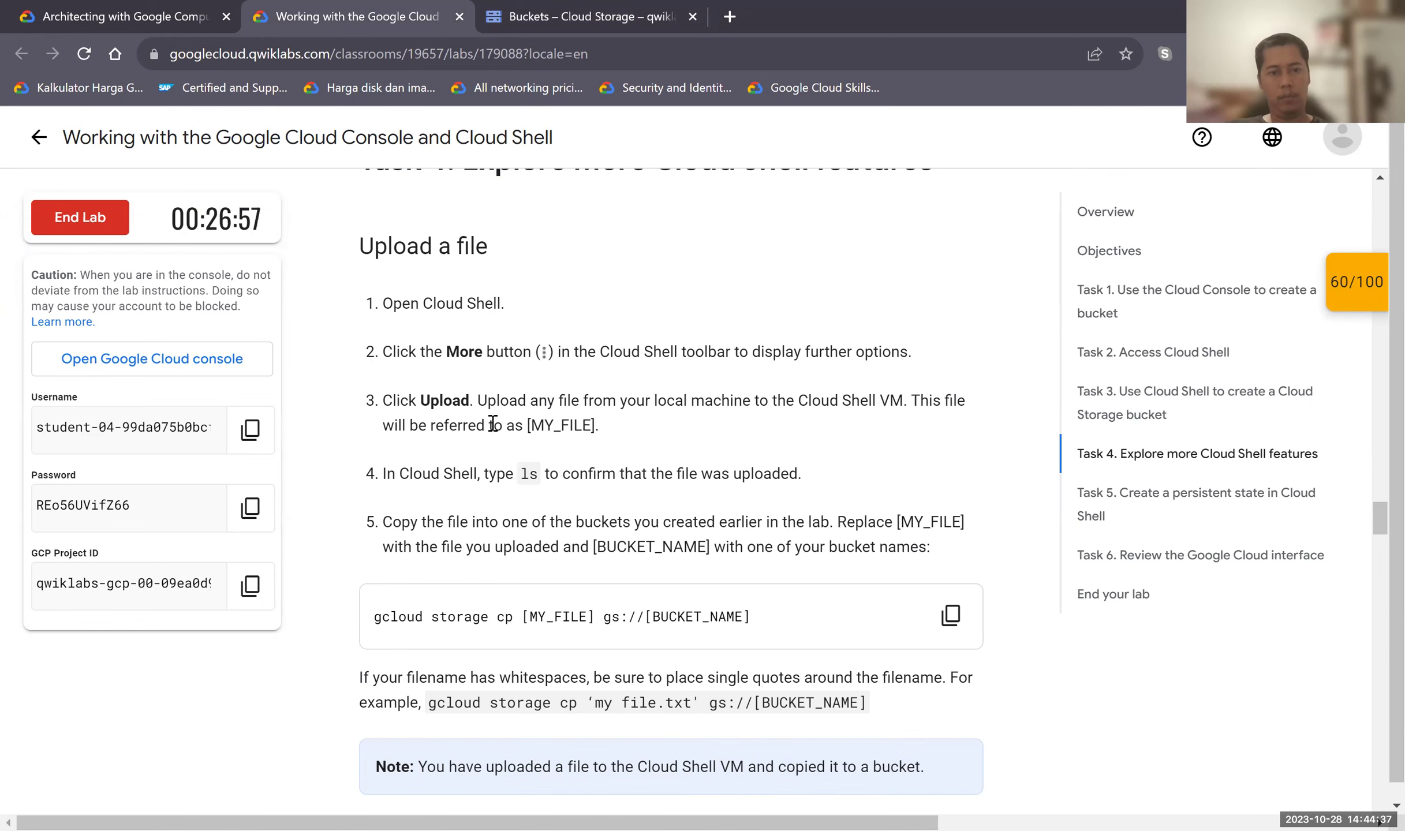
pyautogui.click(483, 26)
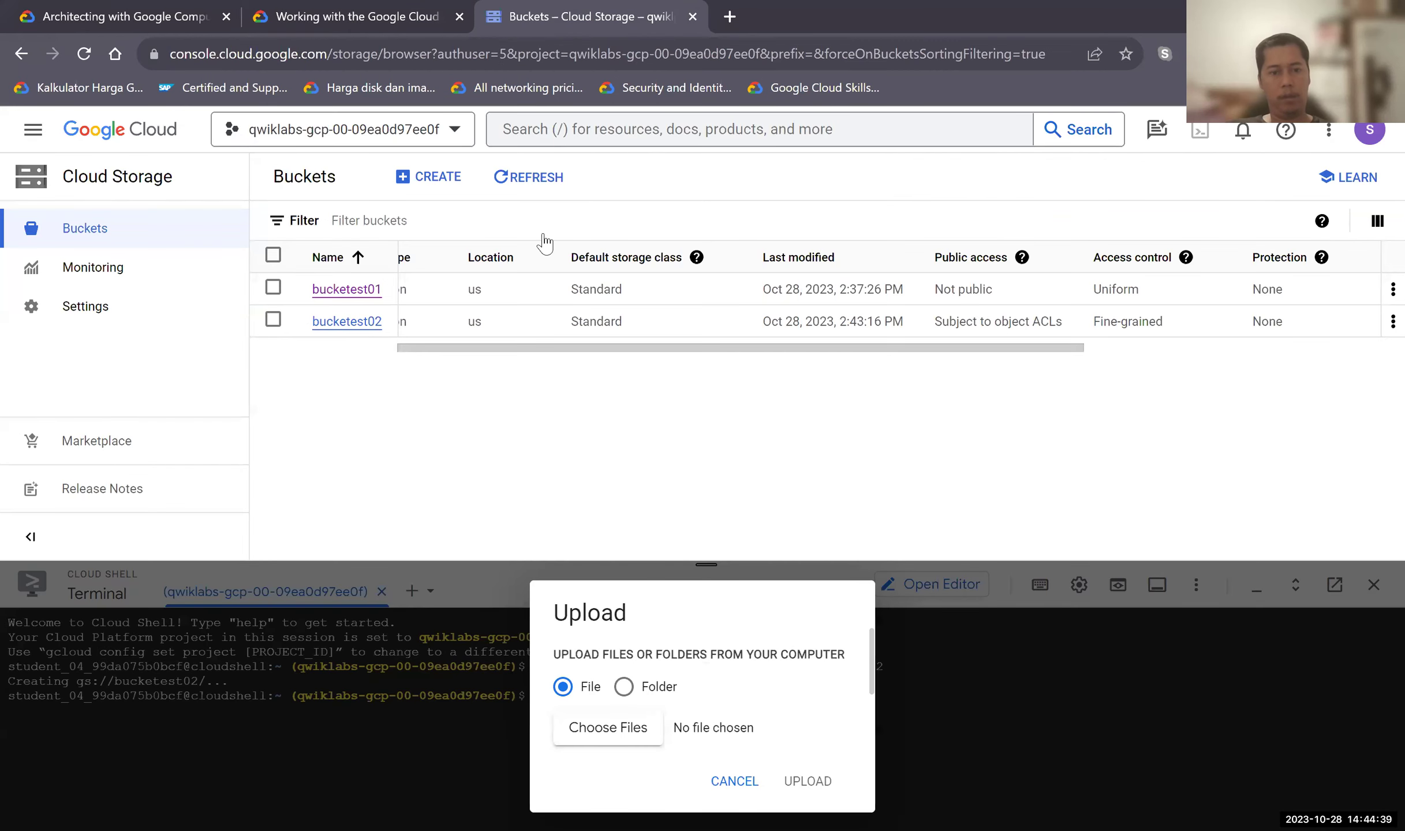
pyautogui.click(633, 734)
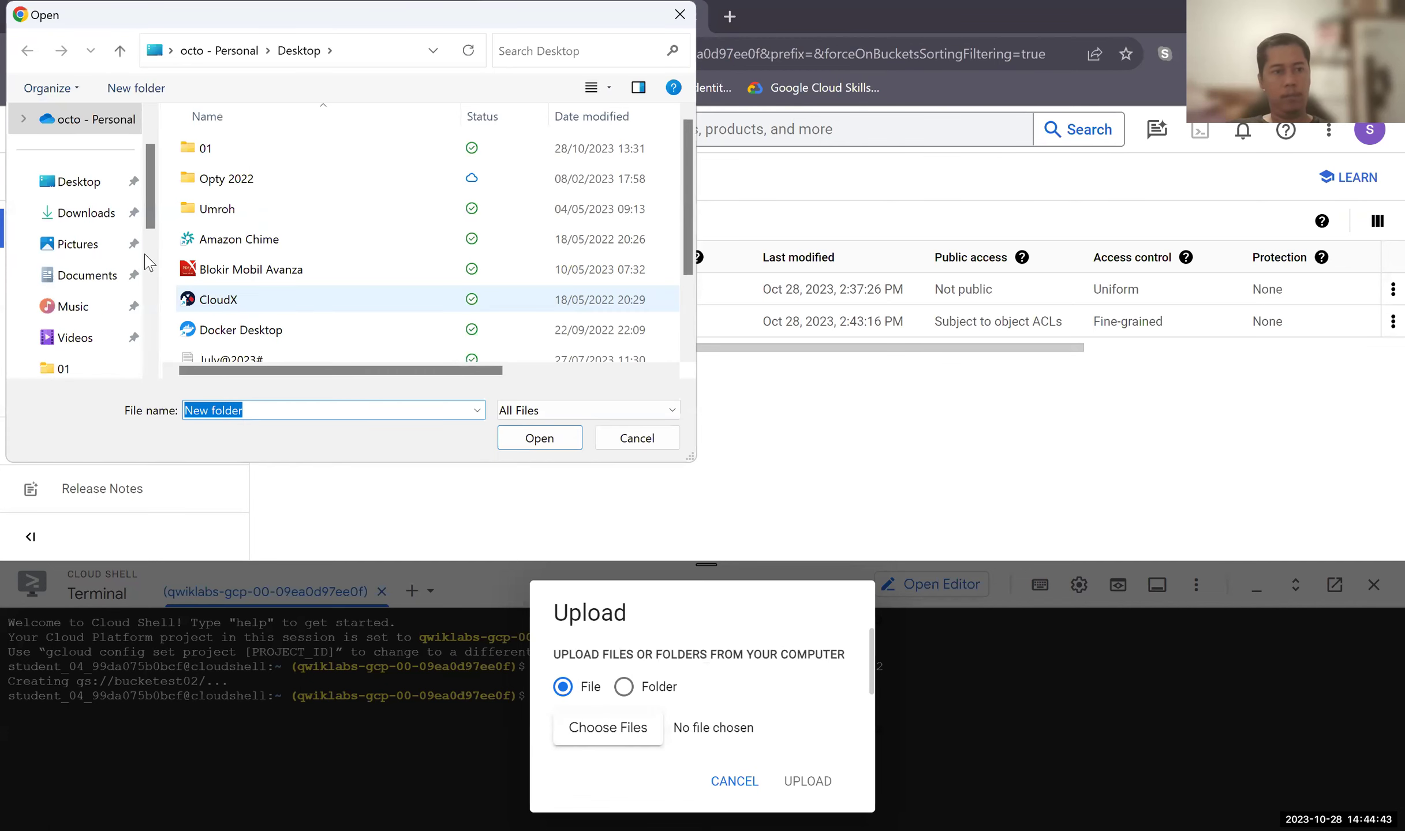
pyautogui.doubleClick(223, 150)
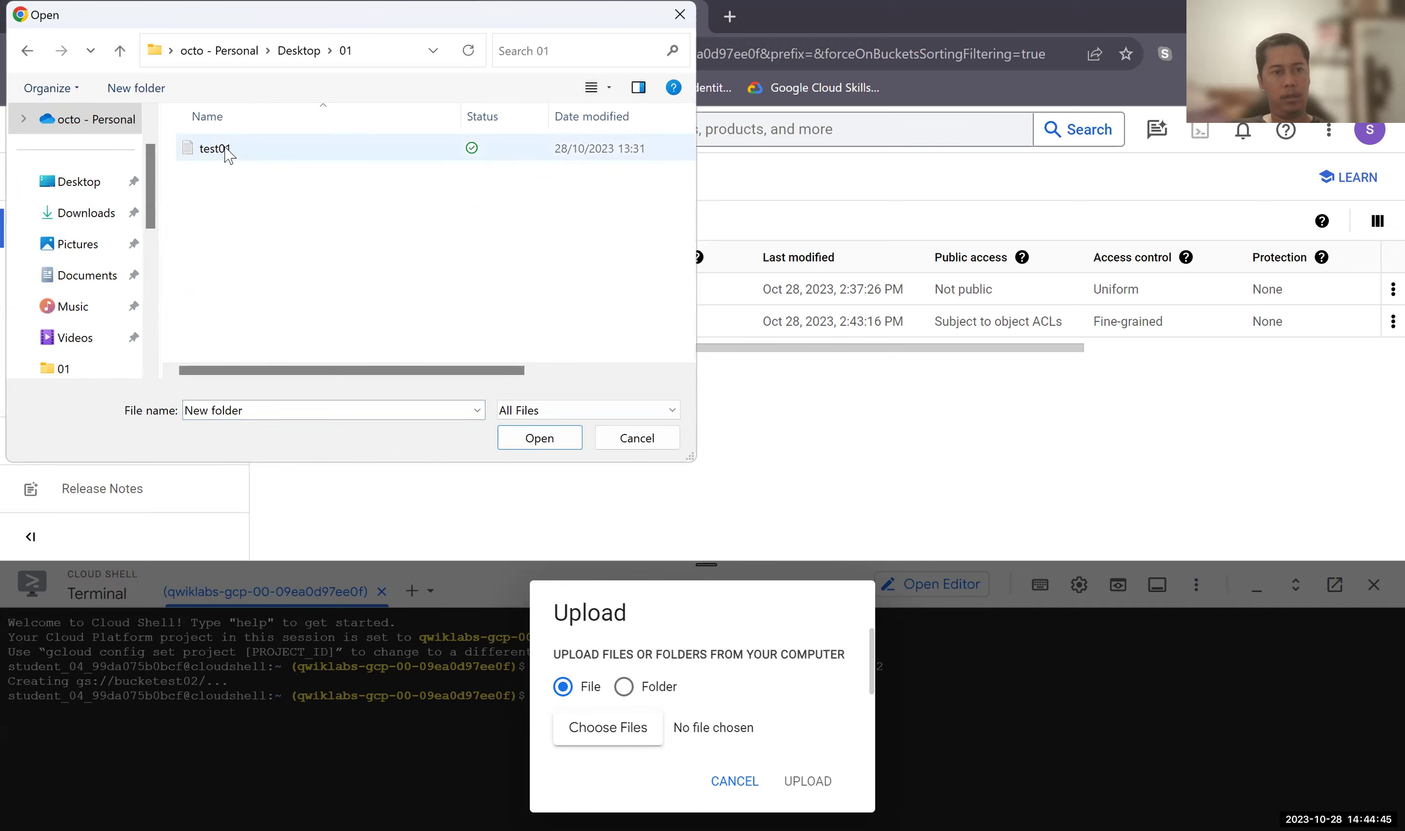
pyautogui.doubleClick(224, 151)
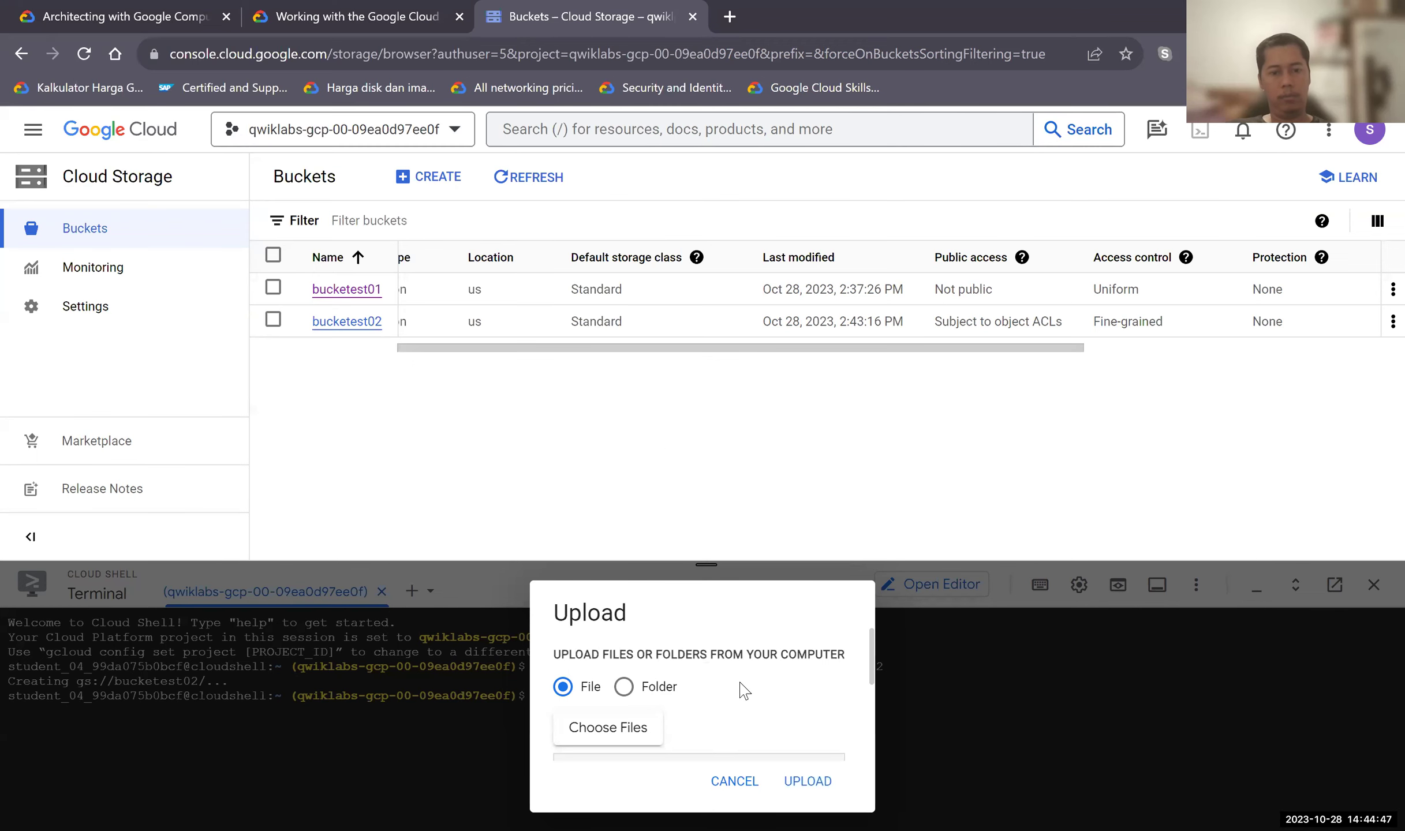
pyautogui.click(804, 786)
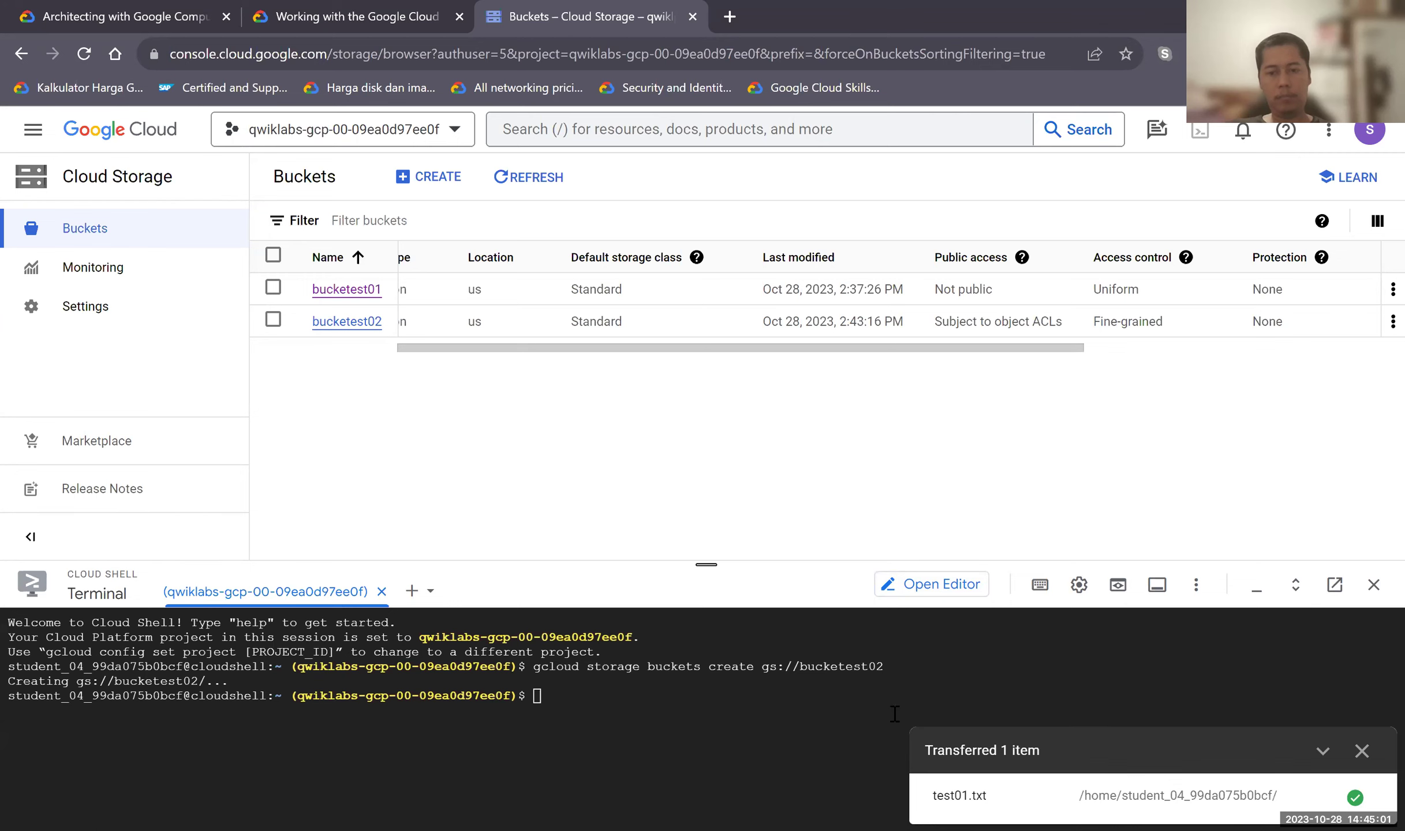
# Check the next Task 4 instruction and run ls in Cloud Shell to list the uploaded files.
pyautogui.click(307, 23)
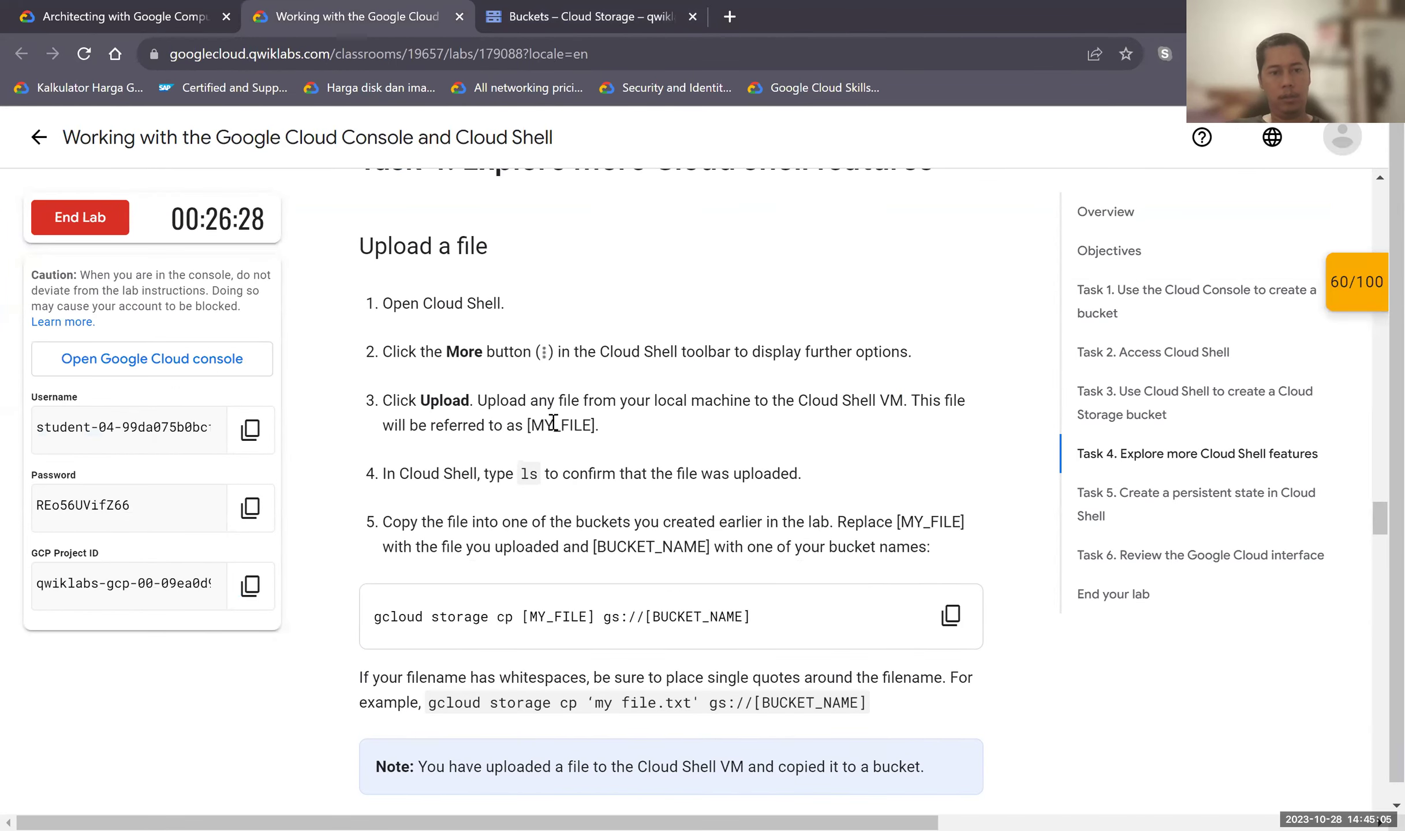
pyautogui.scroll(-1, 593, 511)
pyautogui.click(492, 23)
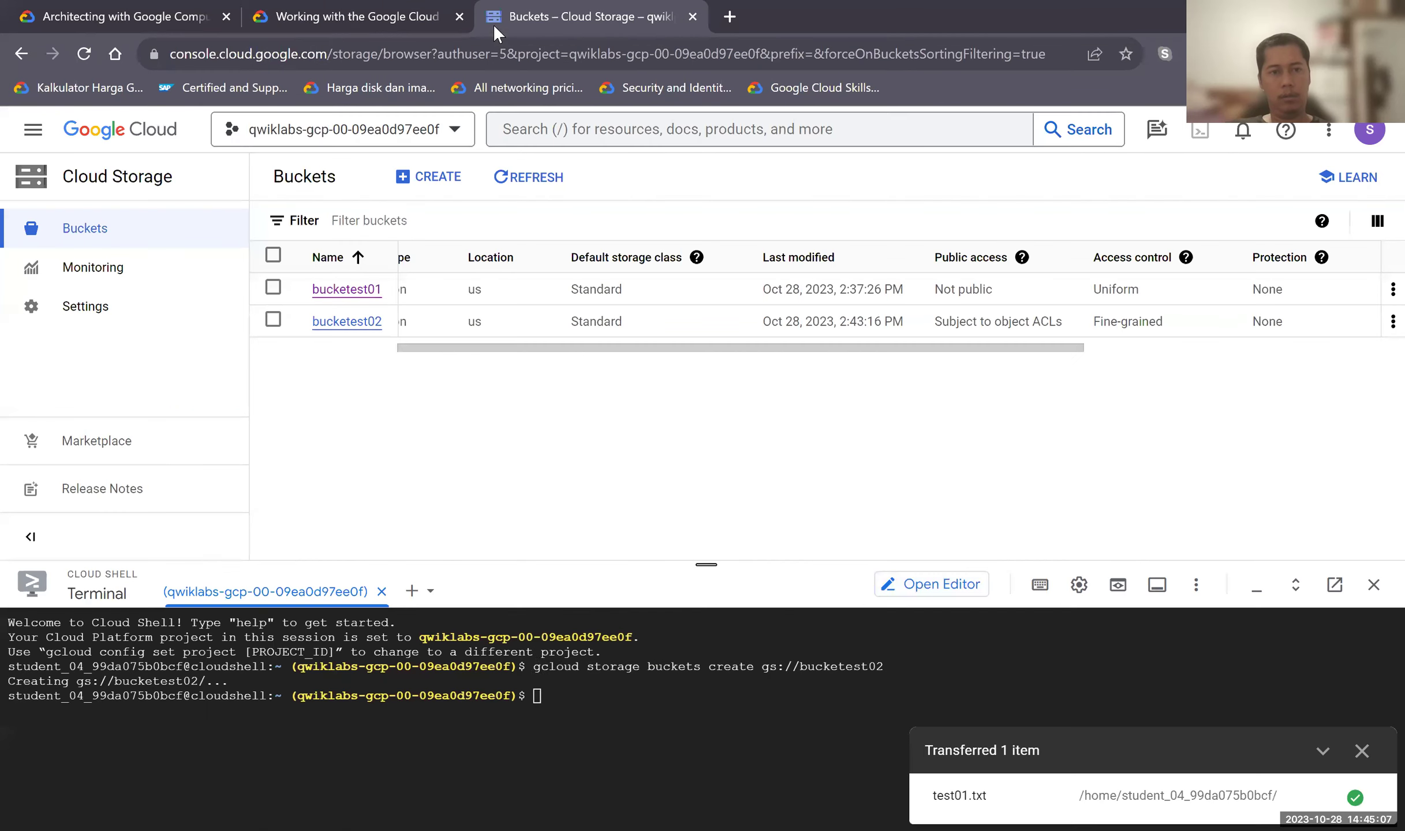
pyautogui.click(567, 676)
pyautogui.write('ls')
pyautogui.press('Return')
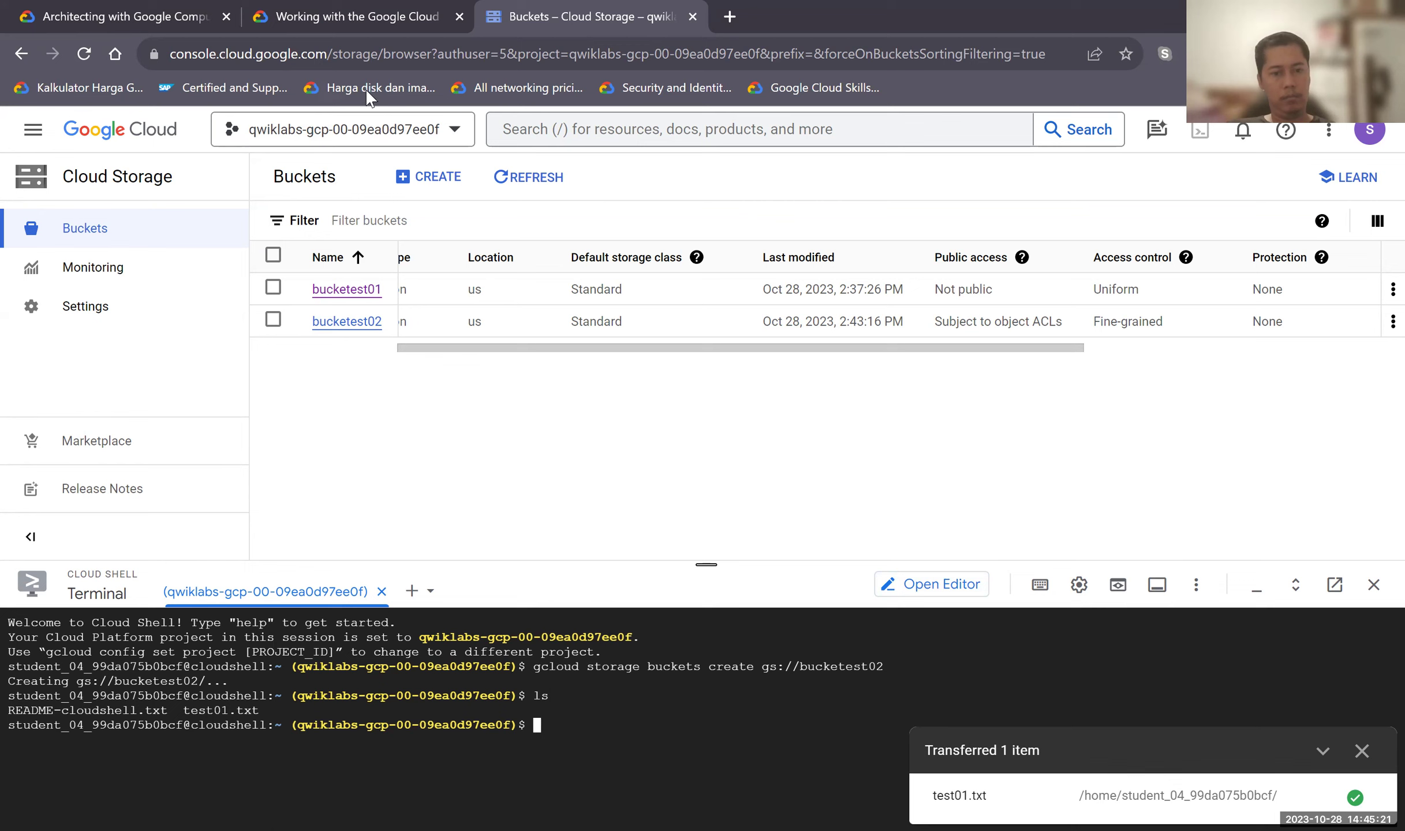
# Copy the gcloud storage cp command template from the Task 4 instructions and paste it into the Cloud Shell terminal.
pyautogui.click(358, 18)
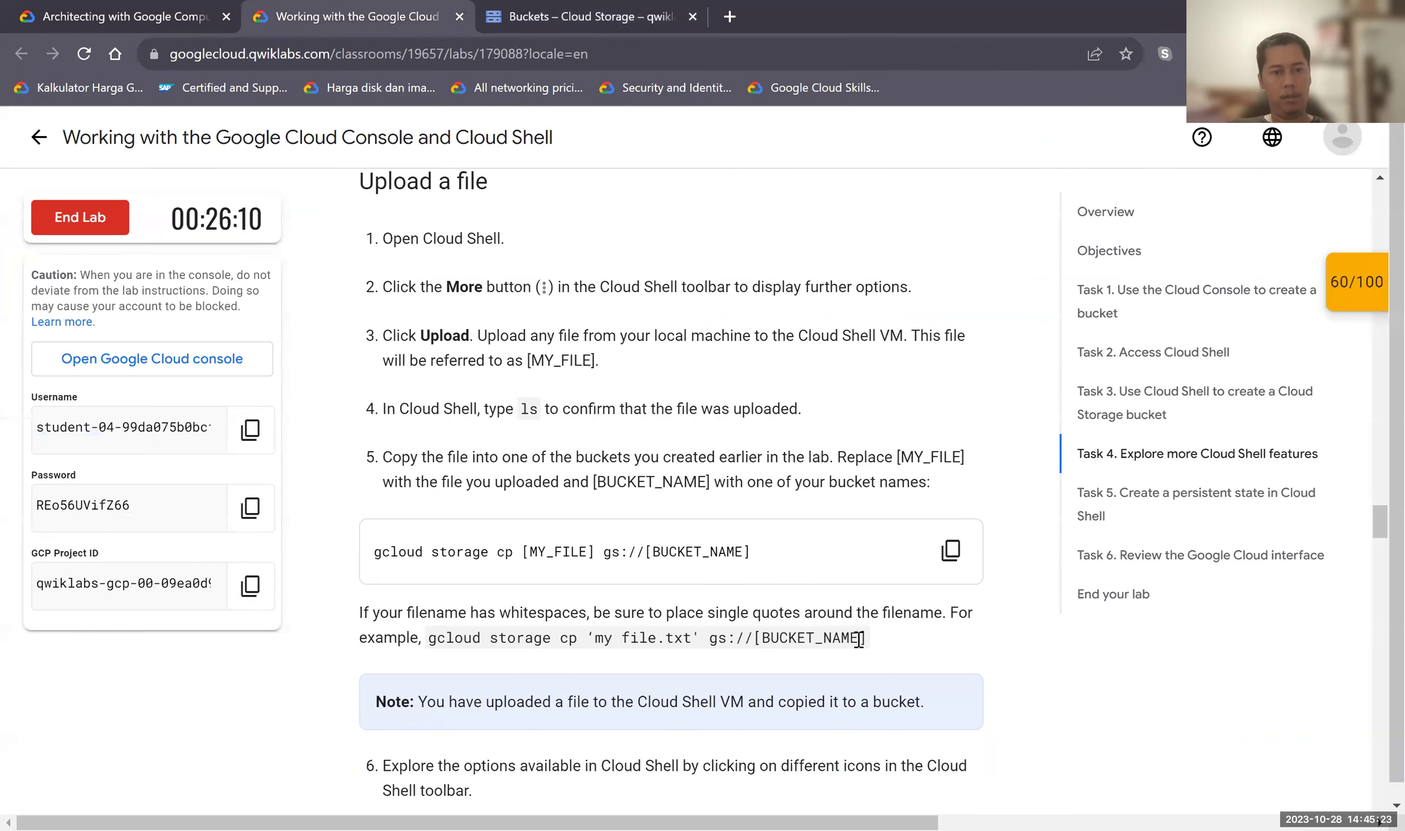
pyautogui.scroll(-2, 571, 473)
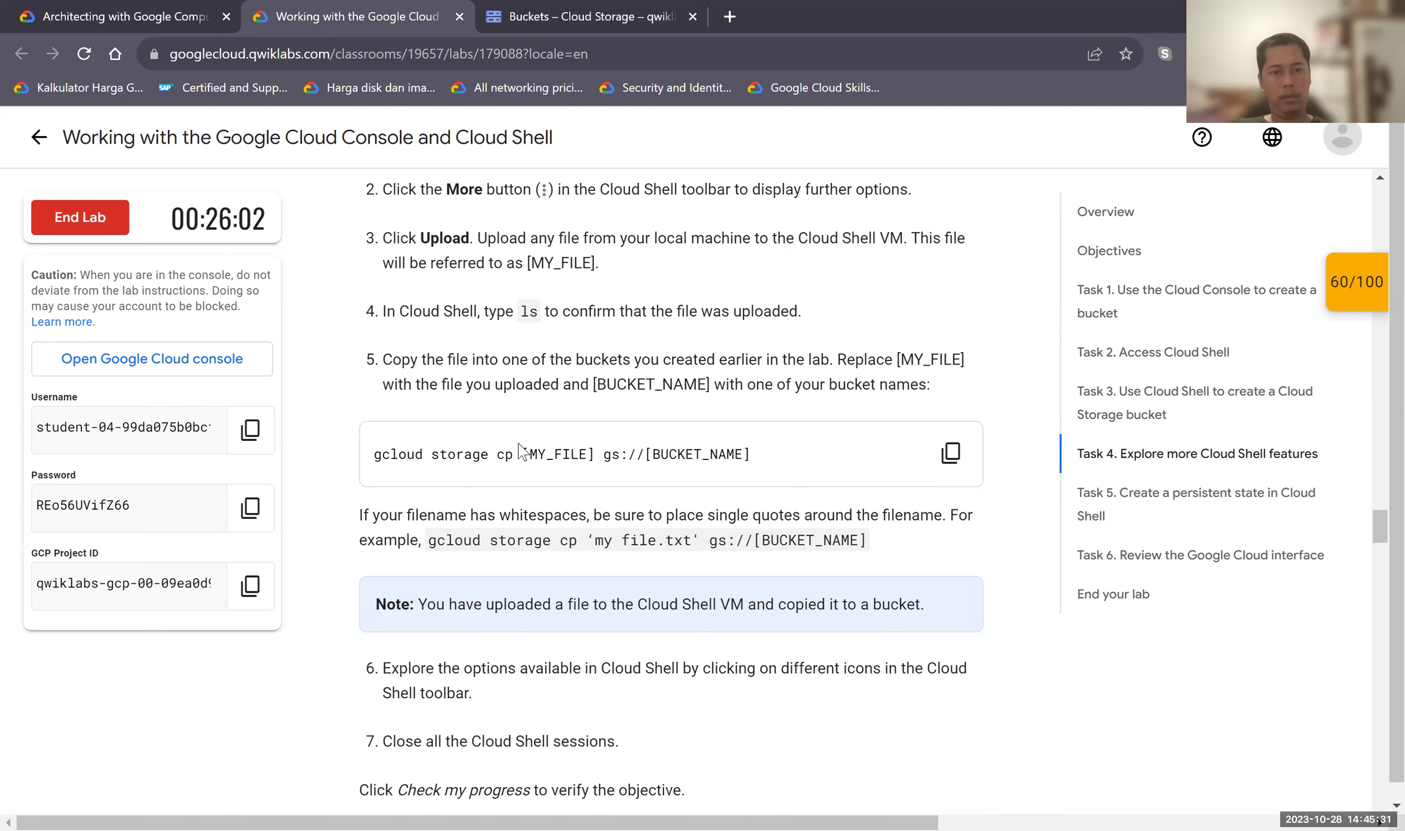
pyautogui.click(953, 456)
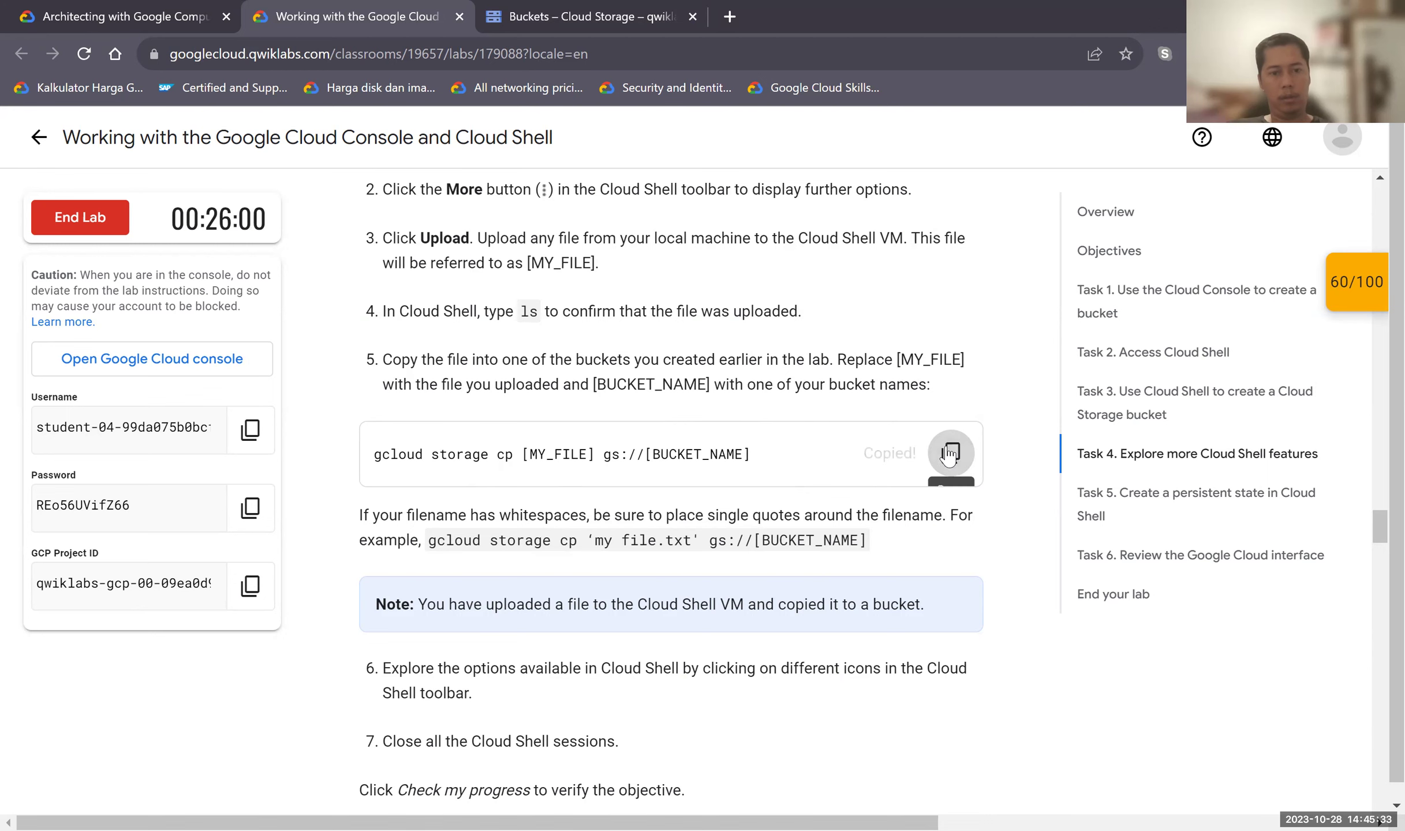
pyautogui.click(505, 24)
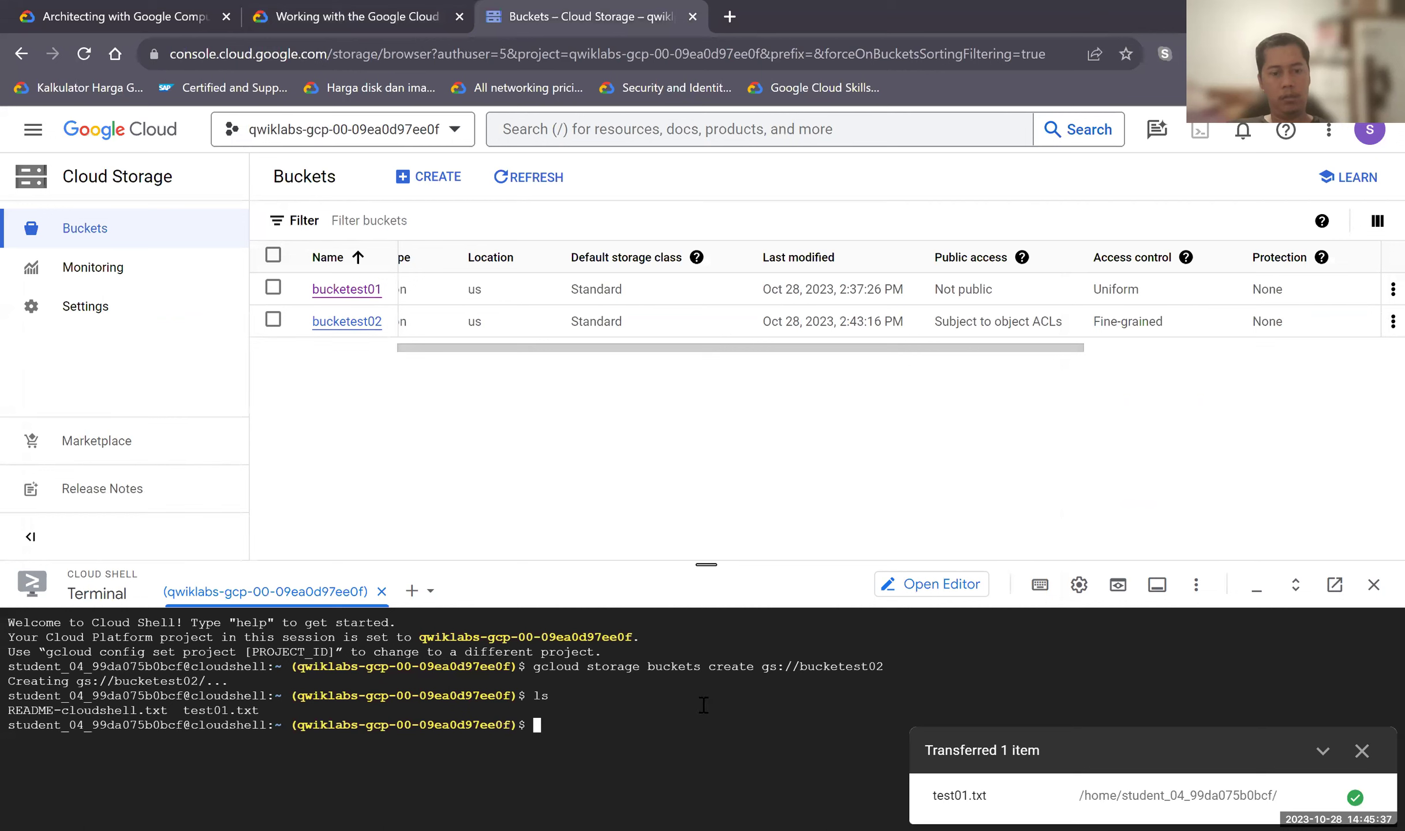
pyautogui.hotkey('ctrl', 'v')
# Replace the [BUCKET_NAME] placeholder in the pasted command with bucketest01.
pyautogui.press('BackSpace')
pyautogui.press('BackSpace')
pyautogui.press('BackSpace')
pyautogui.press('BackSpace')
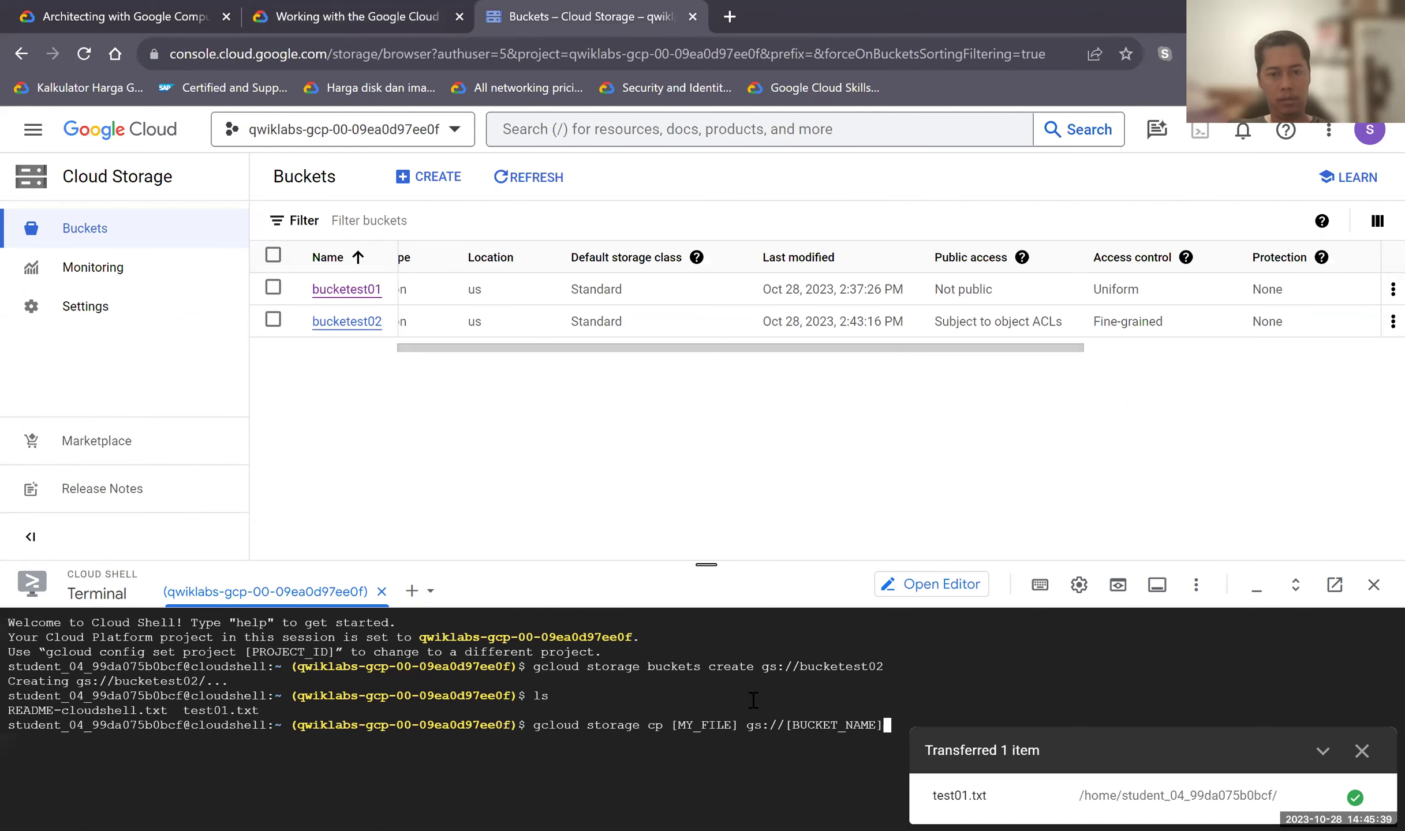
pyautogui.press('BackSpace')
pyautogui.press('BackSpace')
pyautogui.press('BackSpace')
pyautogui.press('BackSpace')
pyautogui.press('BackSpace')
pyautogui.press('BackSpace')
pyautogui.press('BackSpace')
pyautogui.press('BackSpace')
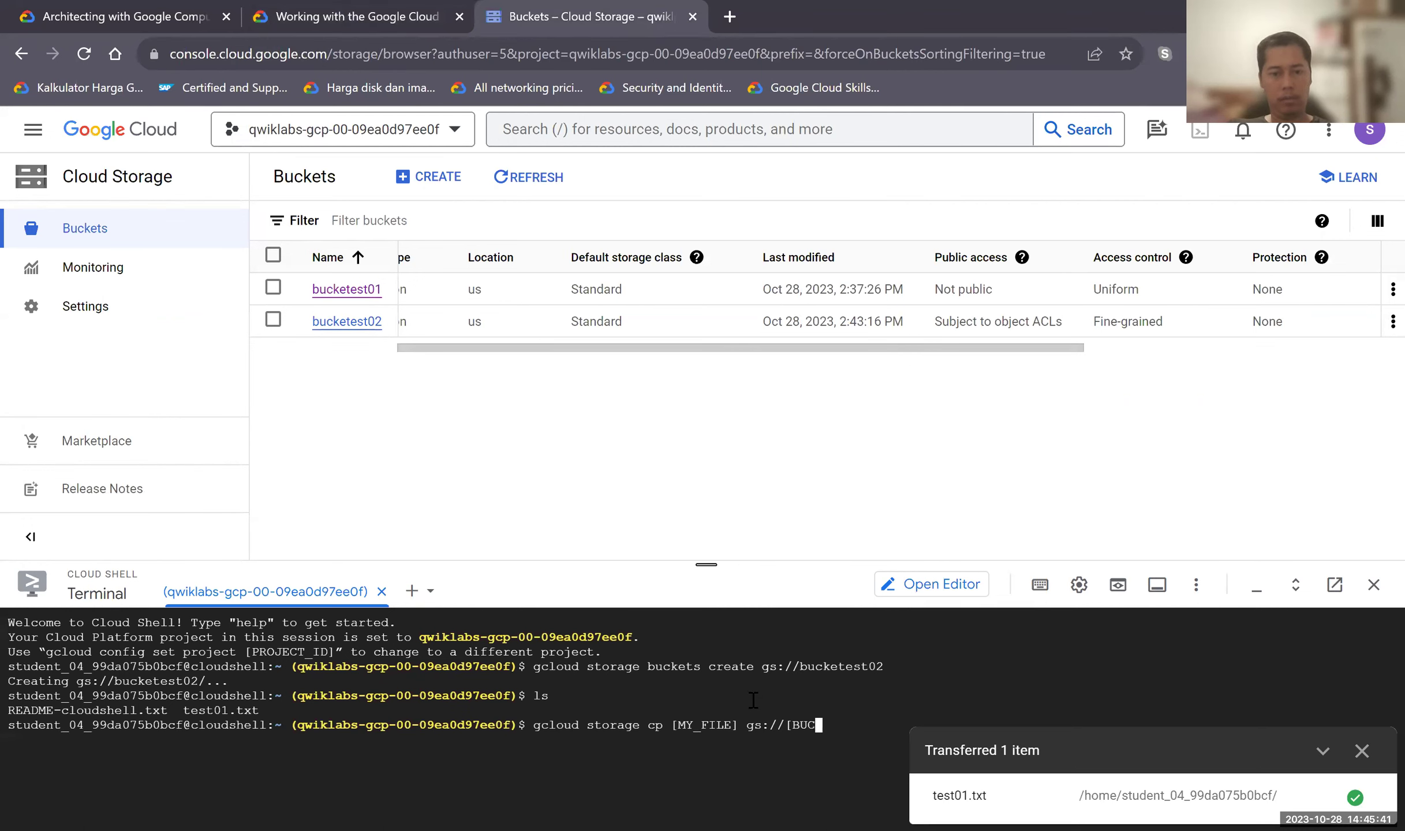
pyautogui.press('BackSpace')
pyautogui.write('bucketest01')
# Replace the [MY_FILE] placeholder with test01.txt and try to copy the file to gs://bucketest01.
pyautogui.press('Left')
pyautogui.press('Left')
pyautogui.press('Left')
pyautogui.press('Left')
pyautogui.press('Left')
pyautogui.press('Left')
pyautogui.press('Left')
pyautogui.press('Left')
pyautogui.press('Left')
pyautogui.press('Left')
pyautogui.press('Left')
pyautogui.press('Left')
pyautogui.press('Left')
pyautogui.press('Left')
pyautogui.press('Left')
pyautogui.press('Left')
pyautogui.press('Left')
pyautogui.press('Left')
pyautogui.press('Left')
pyautogui.press('Left')
pyautogui.press('Left')
pyautogui.press('Left')
pyautogui.press('Left')
pyautogui.press('Left')
pyautogui.press('Left')
pyautogui.press('Left')
pyautogui.press('Left')
pyautogui.press('Right')
pyautogui.press('Right')
pyautogui.press('Right')
pyautogui.press('Right')
pyautogui.press('Right')
pyautogui.press('Right')
pyautogui.press('Right')
pyautogui.press('Right')
pyautogui.press('Right')
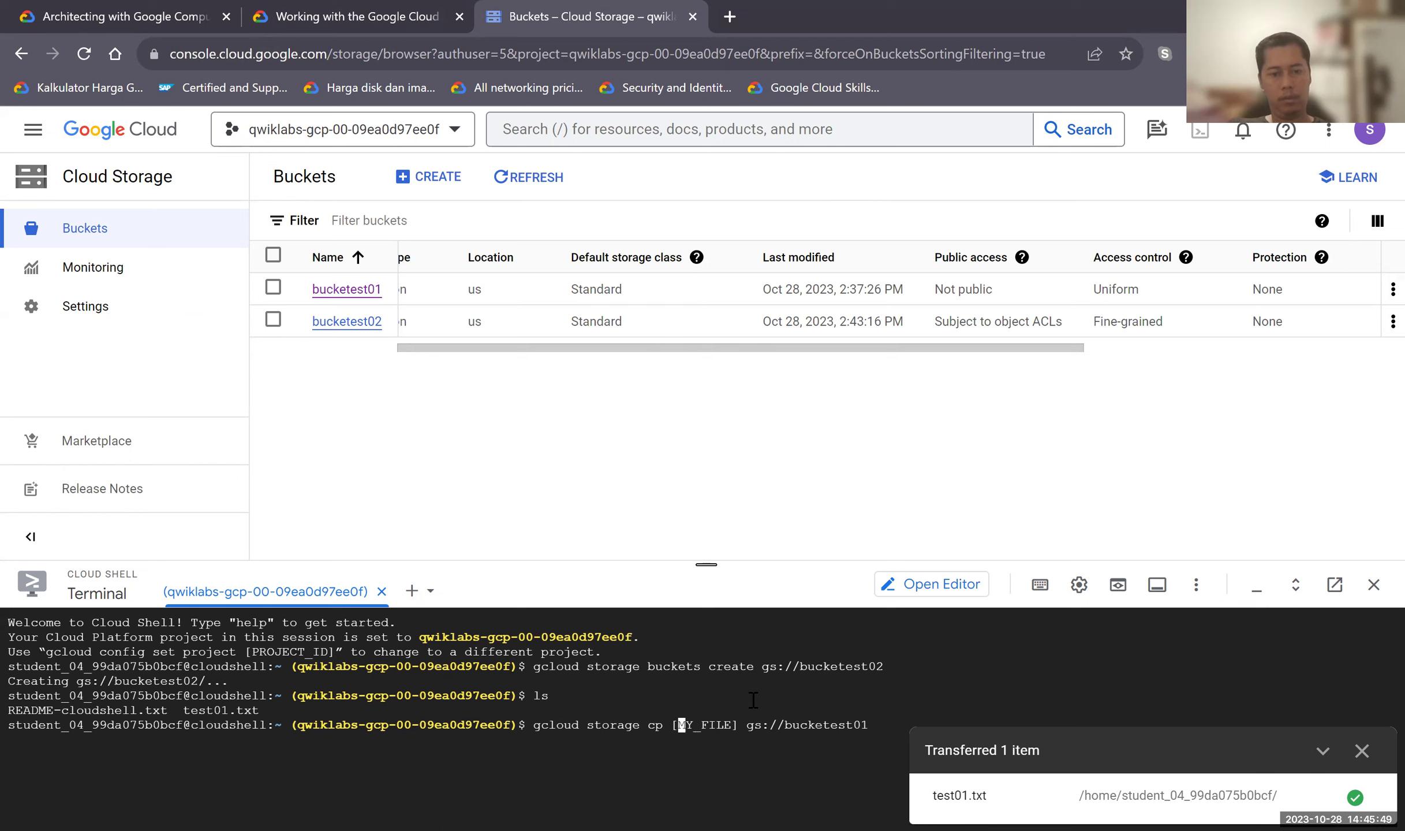
pyautogui.press('Right')
pyautogui.press('Right')
pyautogui.press('BackSpace')
pyautogui.press('BackSpace')
pyautogui.press('BackSpace')
pyautogui.press('BackSpace')
pyautogui.press('BackSpace')
pyautogui.press('BackSpace')
pyautogui.press('BackSpace')
pyautogui.press('BackSpace')
pyautogui.press('BackSpace')
pyautogui.write('test01.txt')
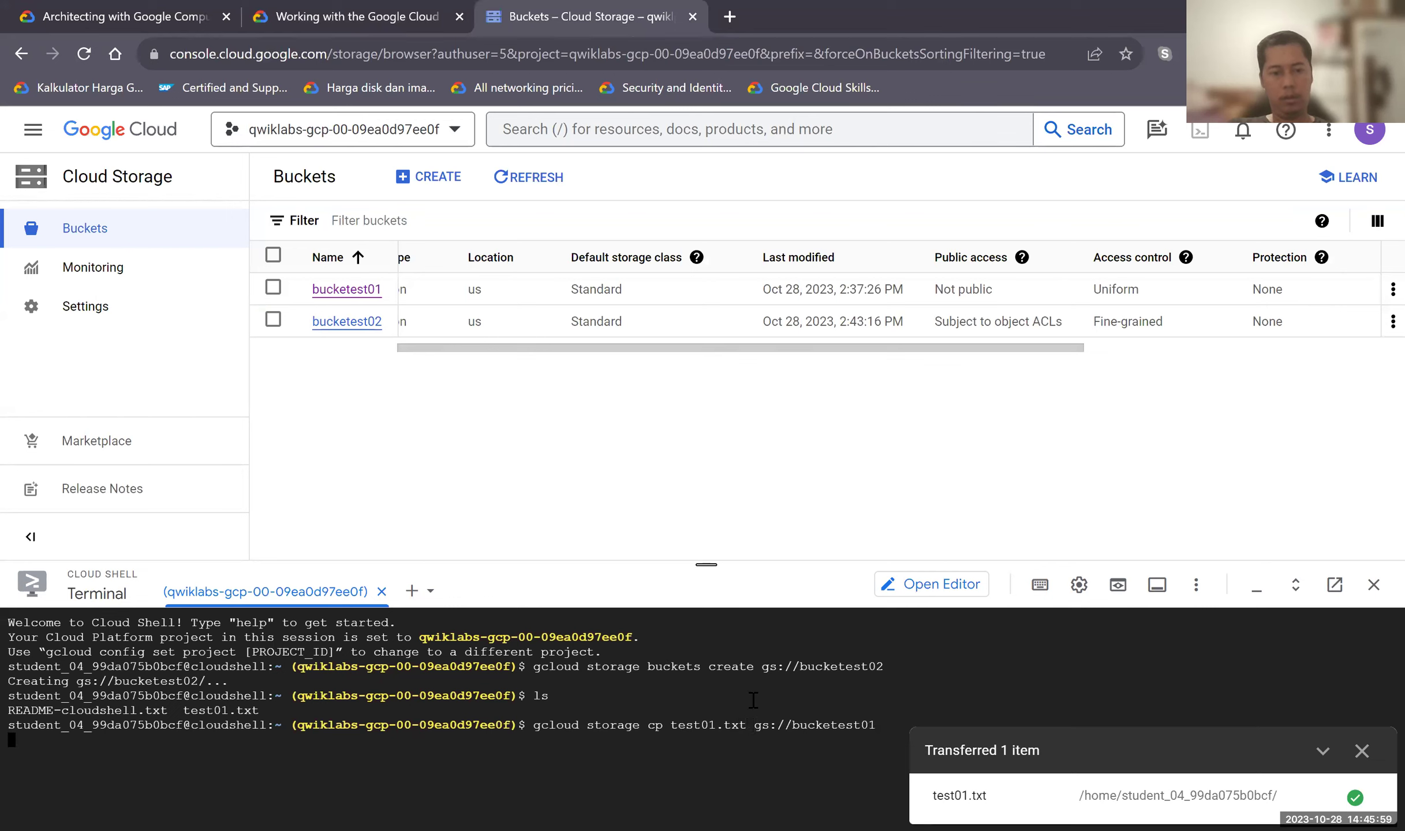
pyautogui.press('Return')
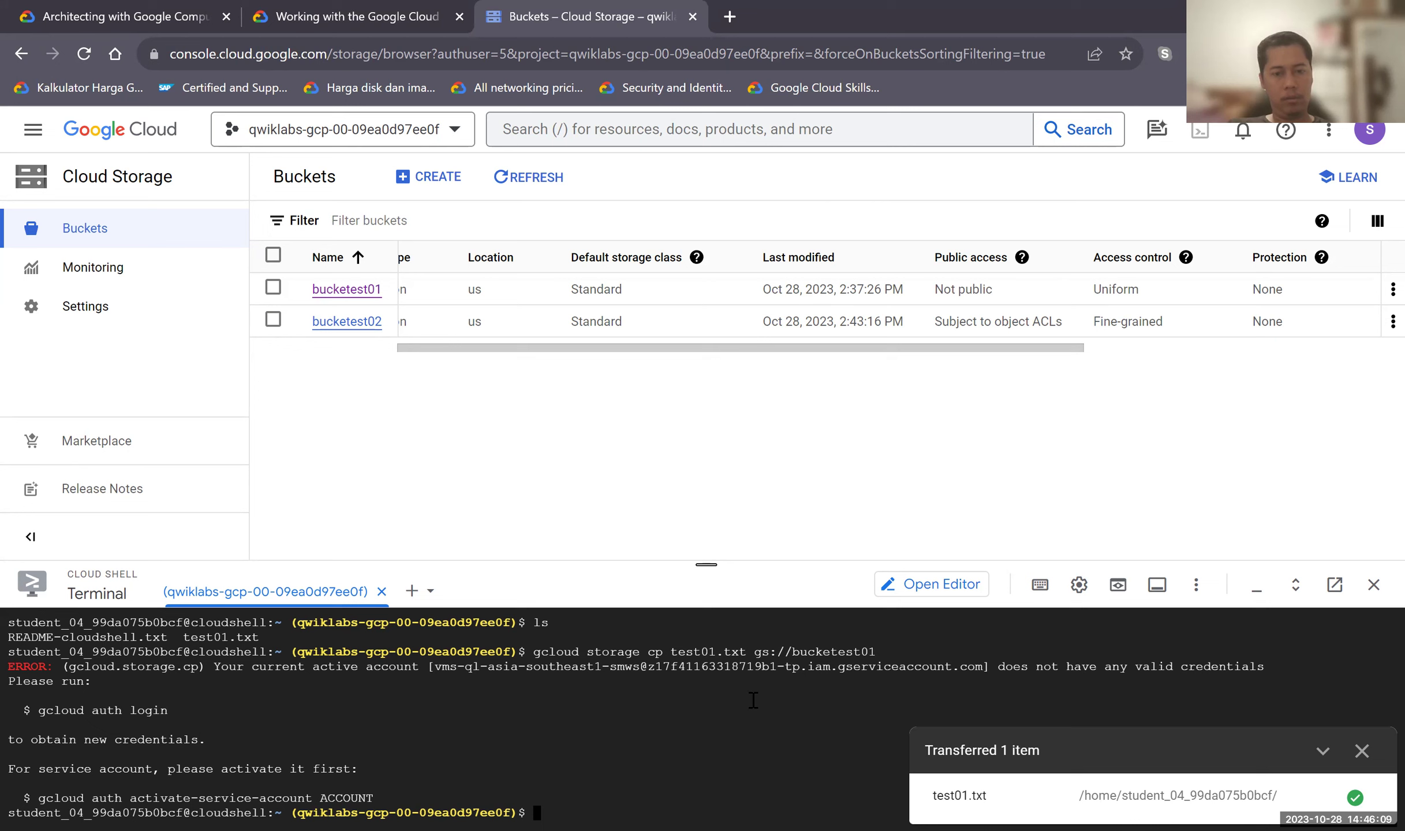
# Recall the copy command, set its destination to gs://bucketest02, and run it to copy test01.txt.
pyautogui.press('Up')
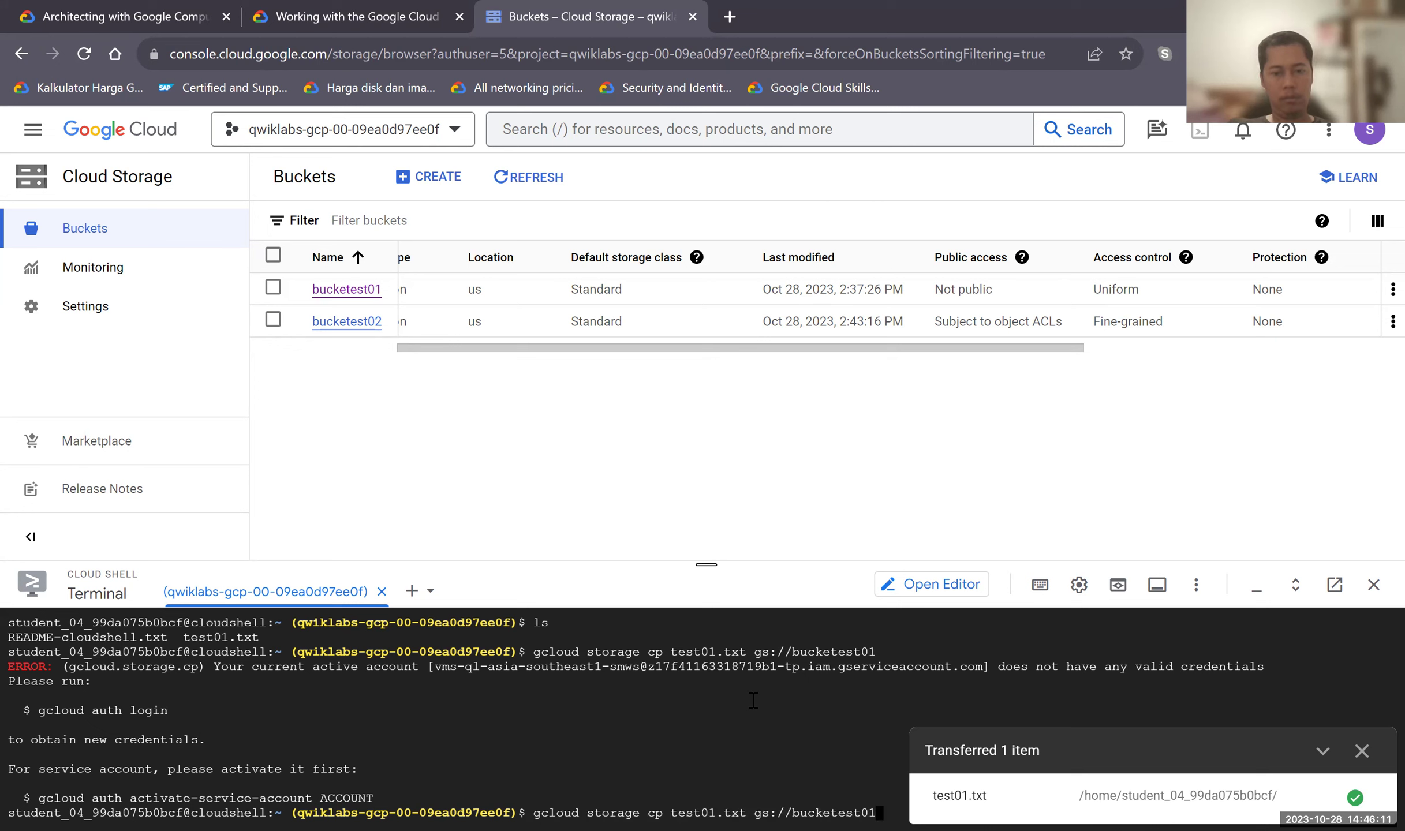
pyautogui.click(467, 29)
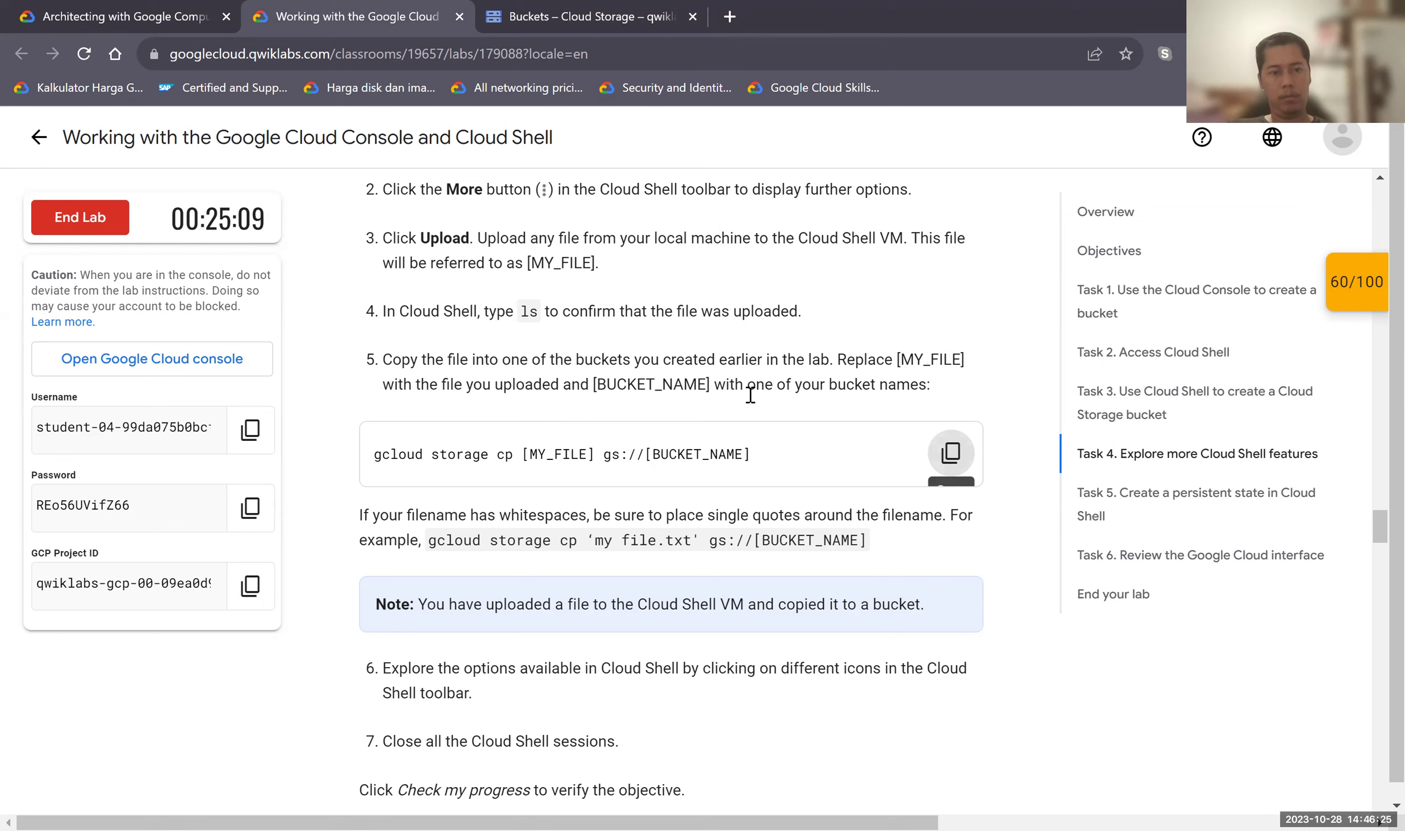
pyautogui.click(951, 453)
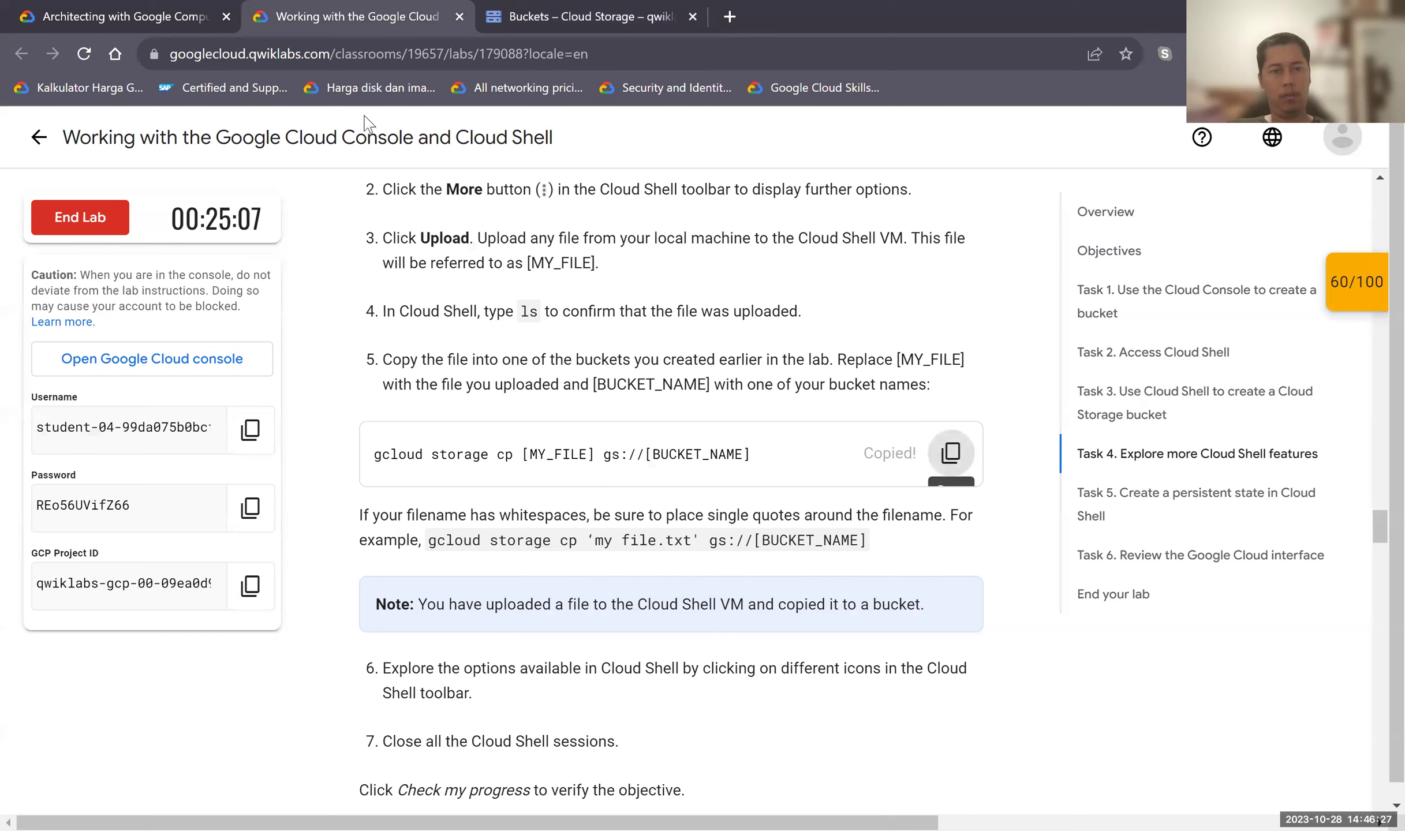
pyautogui.click(503, 25)
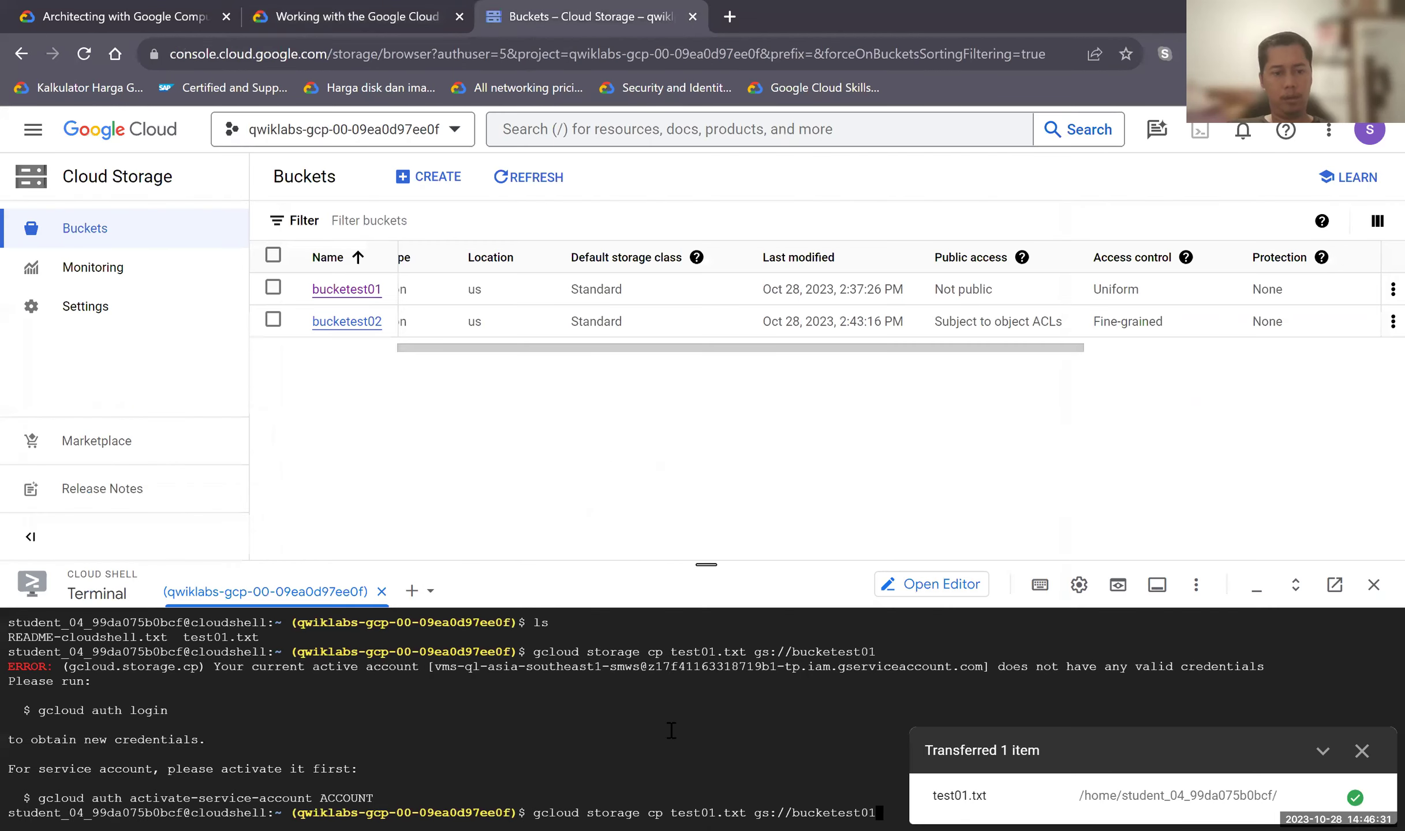
pyautogui.press('BackSpace')
pyautogui.write('w')
pyautogui.press('BackSpace')
pyautogui.write('2')
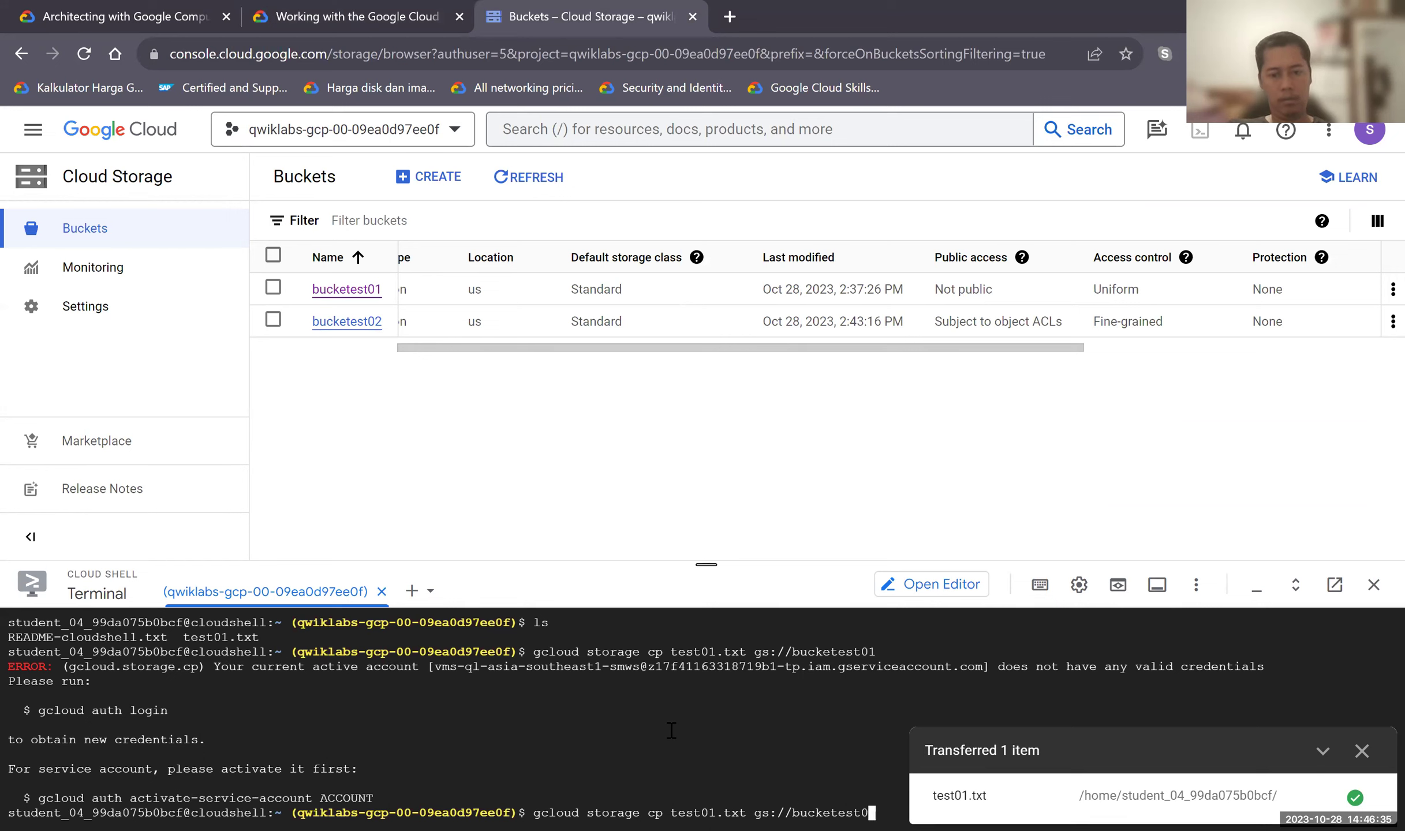
pyautogui.press('Return')
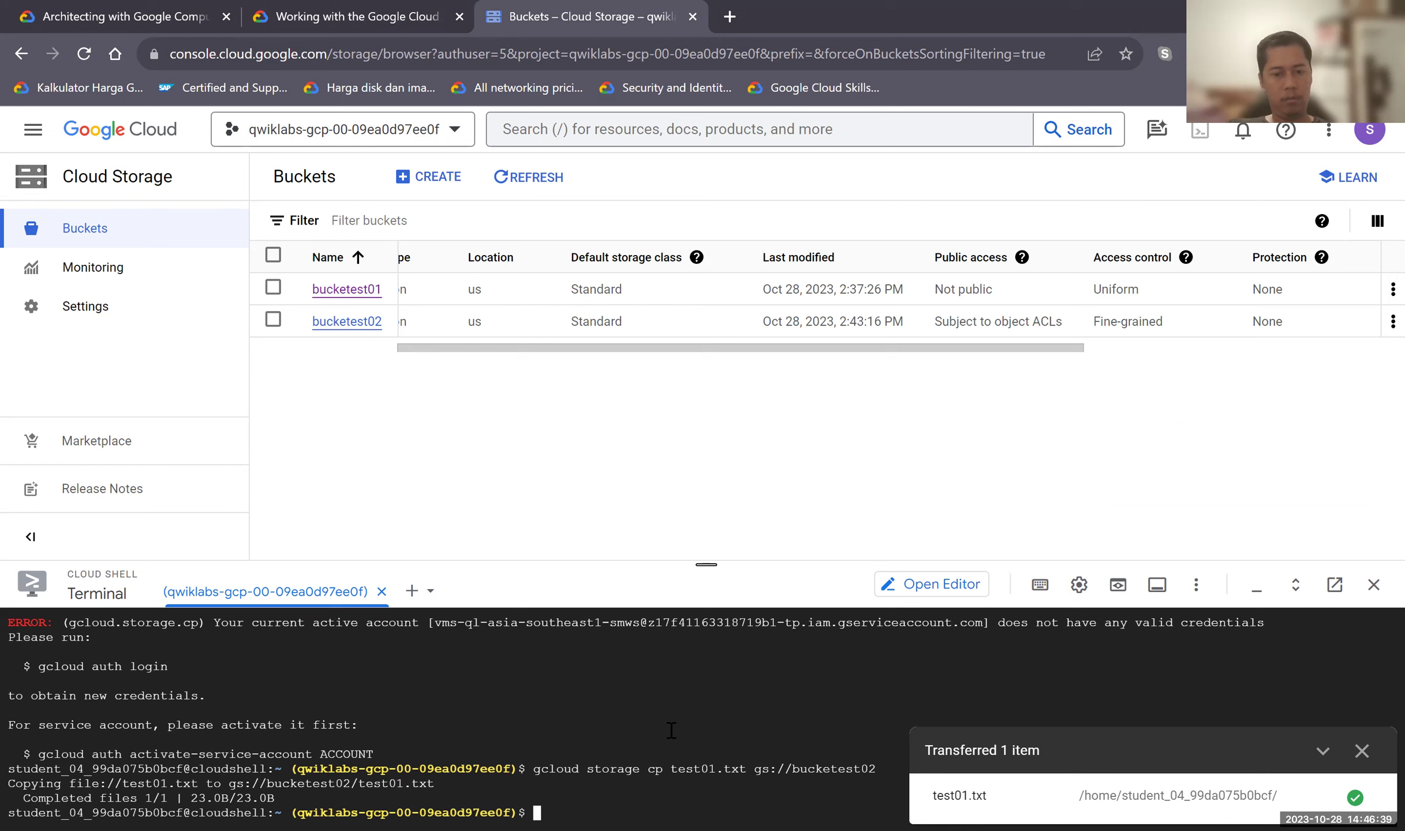
# List the Cloud Shell directory with ls and review the terminal output of both copy commands.
pyautogui.write('ls')
pyautogui.press('Return')
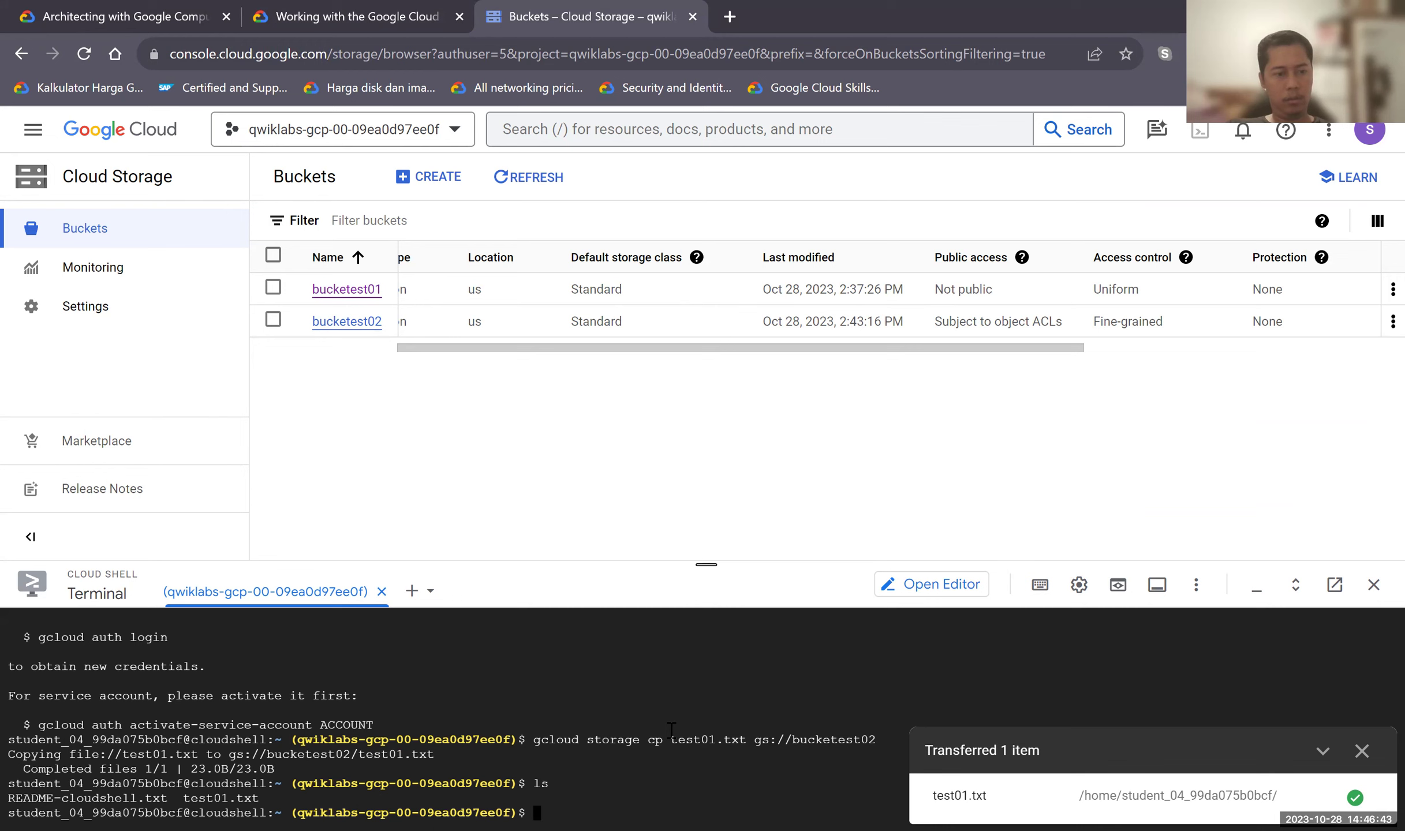
pyautogui.scroll(3, 672, 730)
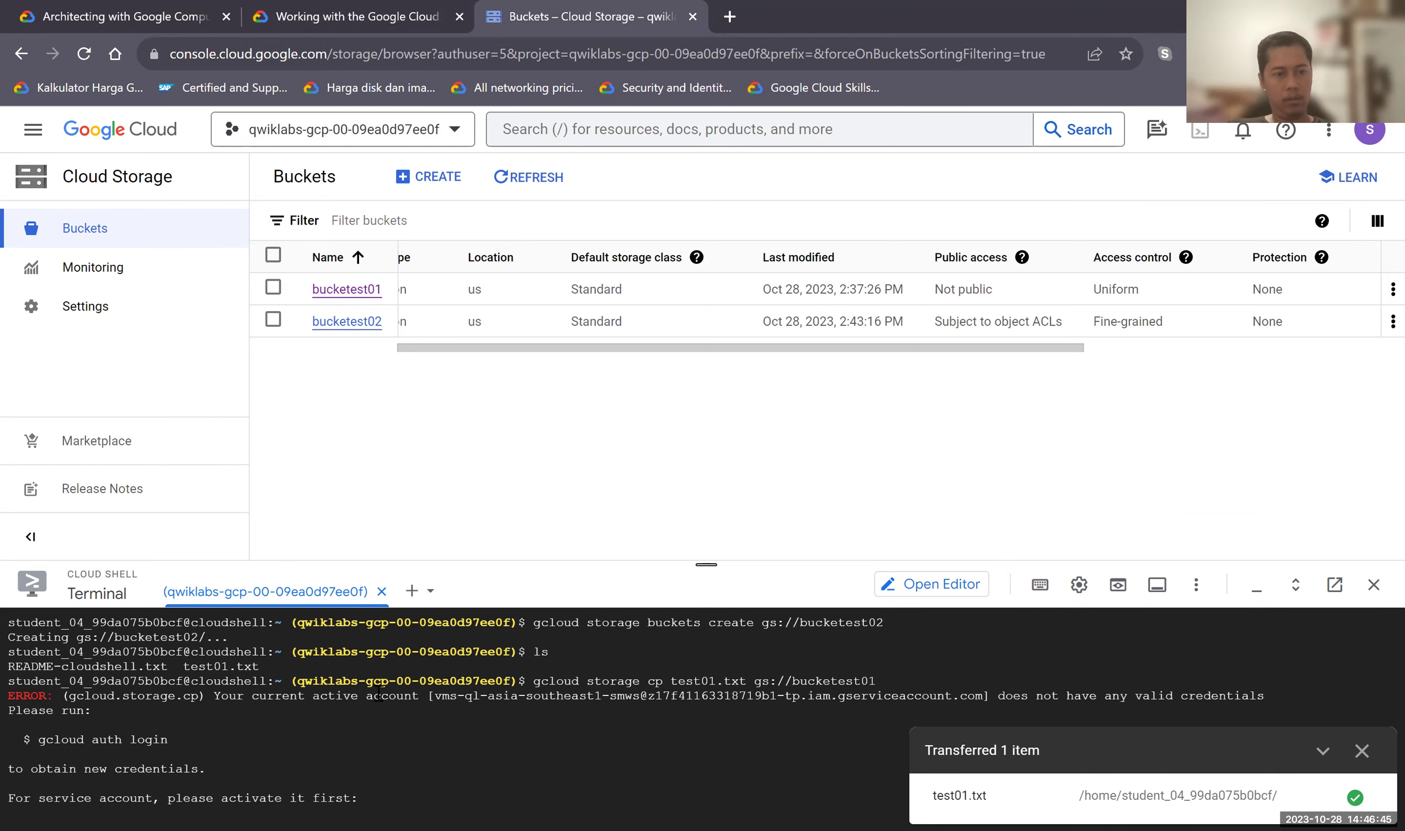
pyautogui.scroll(-3, 384, 687)
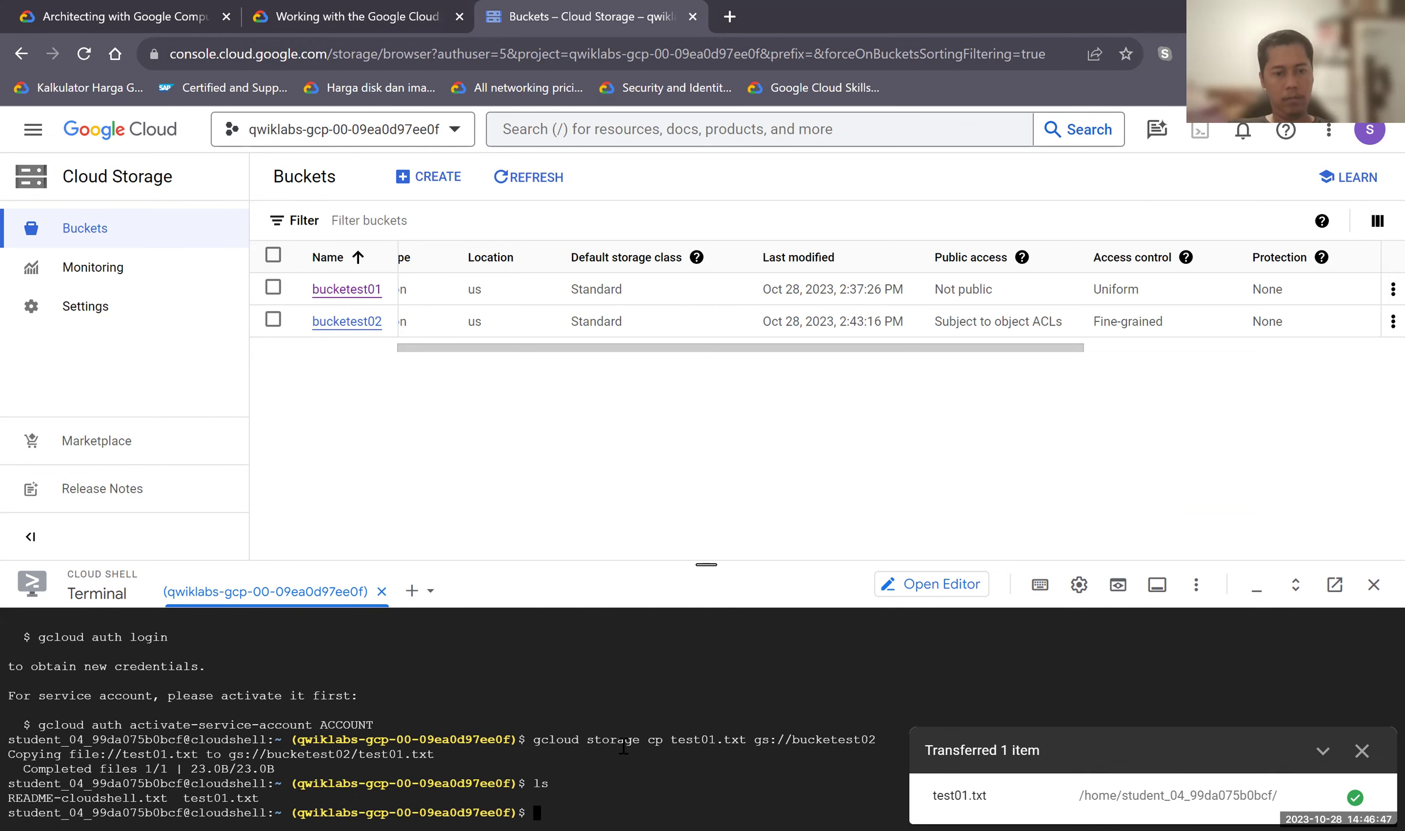
# Recall the gcloud storage cp command for bucketest02, edit its source file argument, and run it.
pyautogui.write('ls')
pyautogui.press('Up')
pyautogui.press('Up')
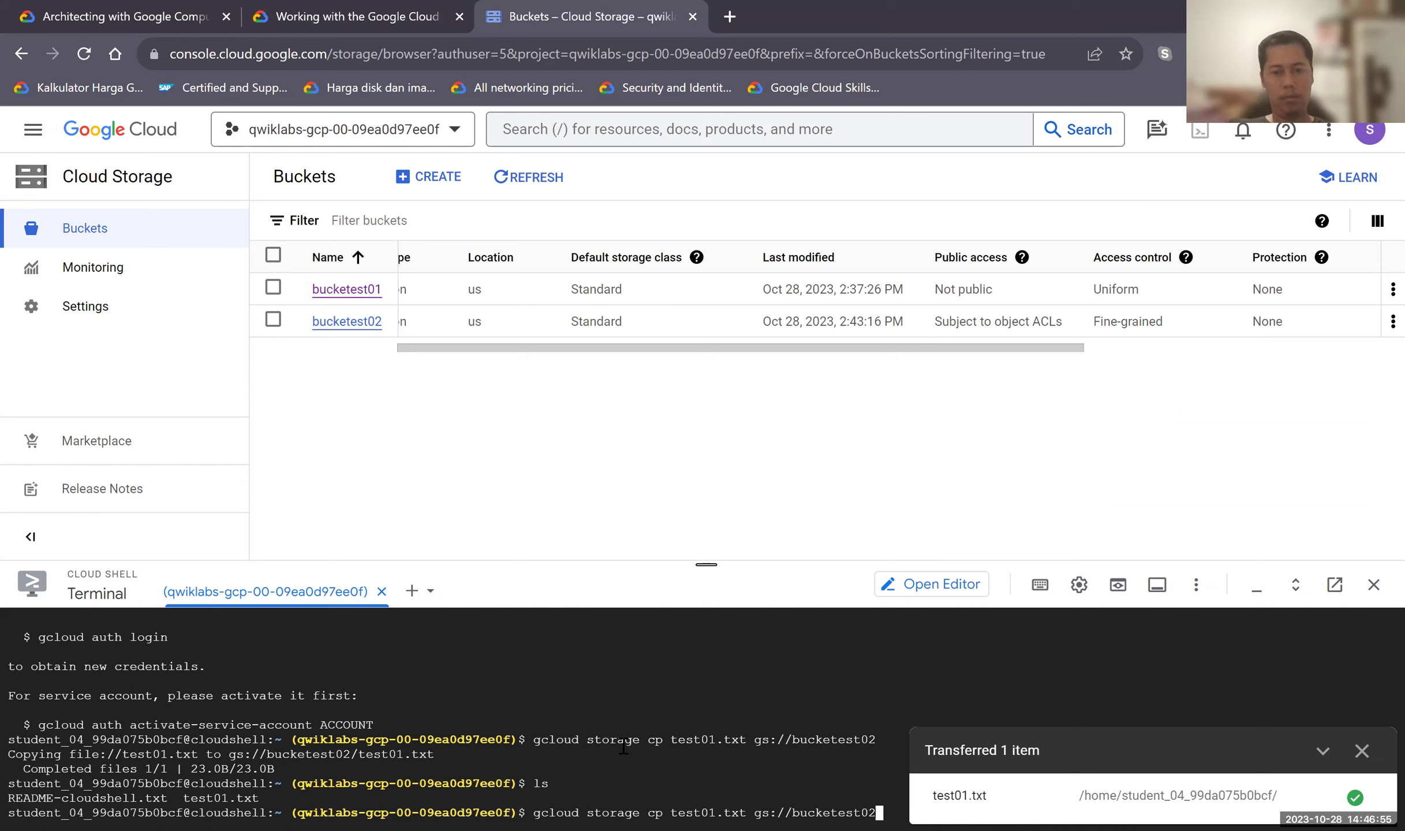
pyautogui.press('Left')
pyautogui.press('Left')
pyautogui.press('Left')
pyautogui.press('Left')
pyautogui.press('Left')
pyautogui.press('Left')
pyautogui.press('Left')
pyautogui.press('Left')
pyautogui.press('Left')
pyautogui.press('Left')
pyautogui.press('Left')
pyautogui.press('Left')
pyautogui.press('Left')
pyautogui.press('Left')
pyautogui.press('Left')
pyautogui.press('Left')
pyautogui.press('Left')
pyautogui.press('Left')
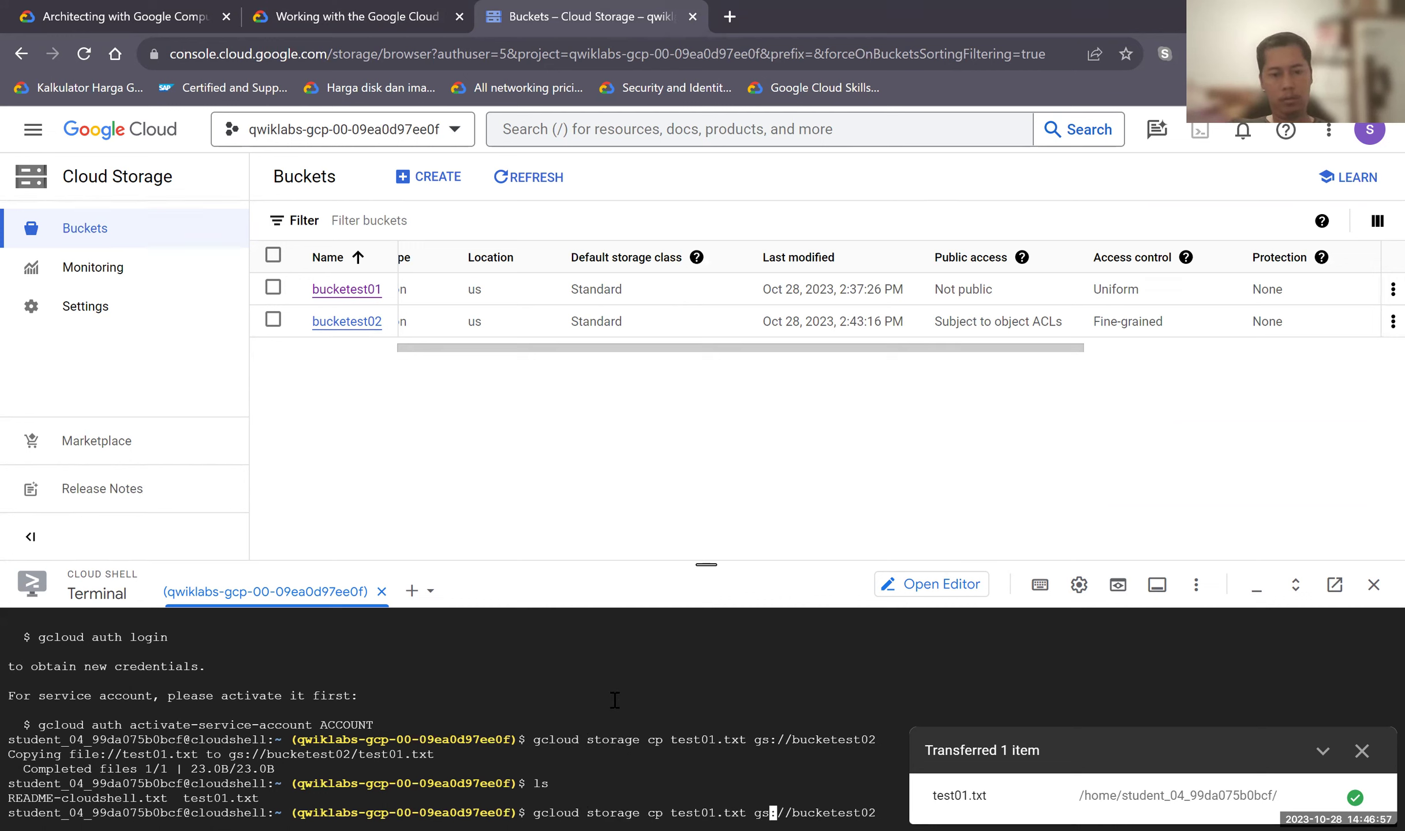
pyautogui.press('Left')
pyautogui.press('Left')
pyautogui.press('Left')
pyautogui.press('Delete')
pyautogui.write('w')
pyautogui.press('BackSpace')
pyautogui.write('2')
pyautogui.press('Return')
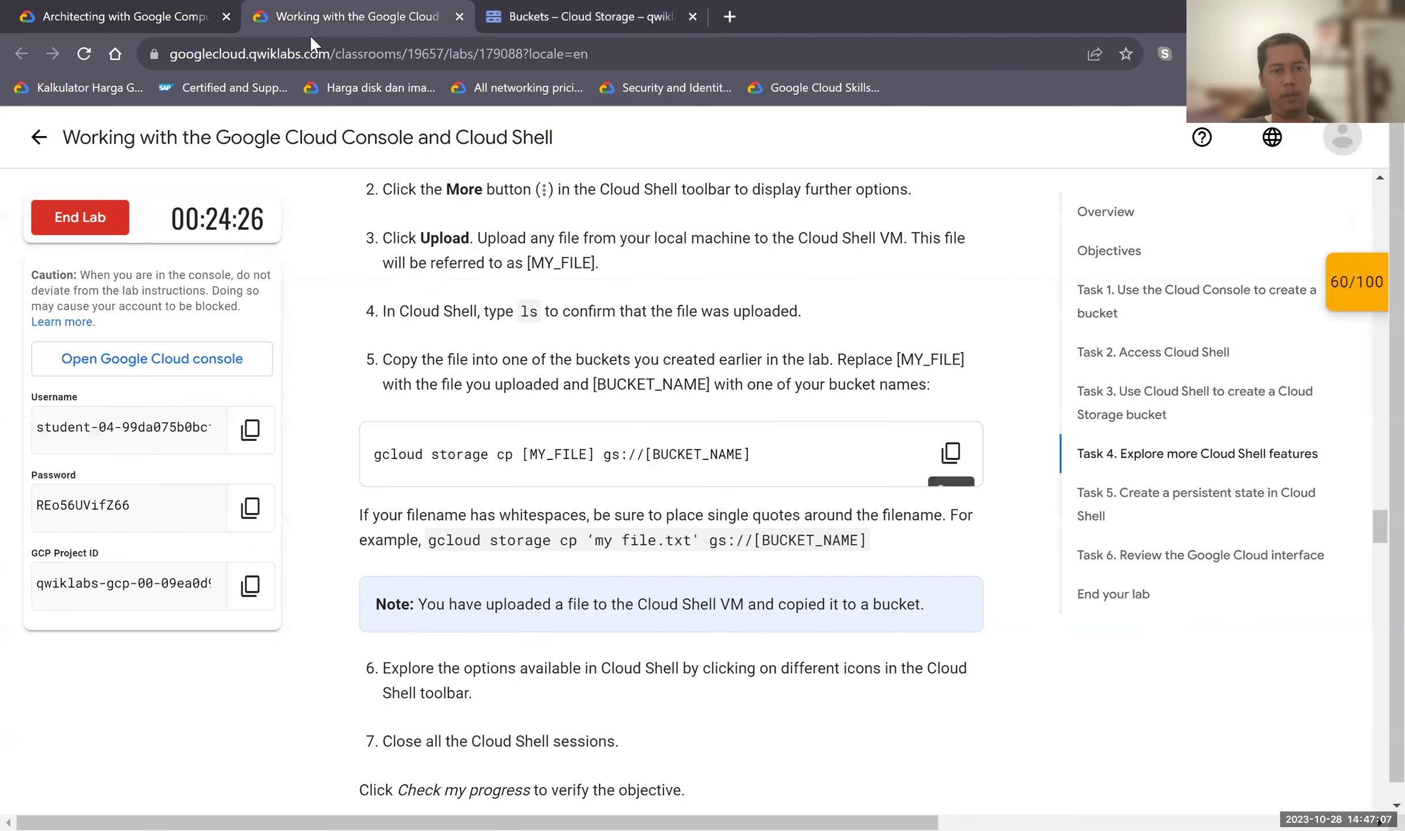
# Review the Task 4 lab instructions for copying the uploaded file into a bucket.
pyautogui.click(309, 23)
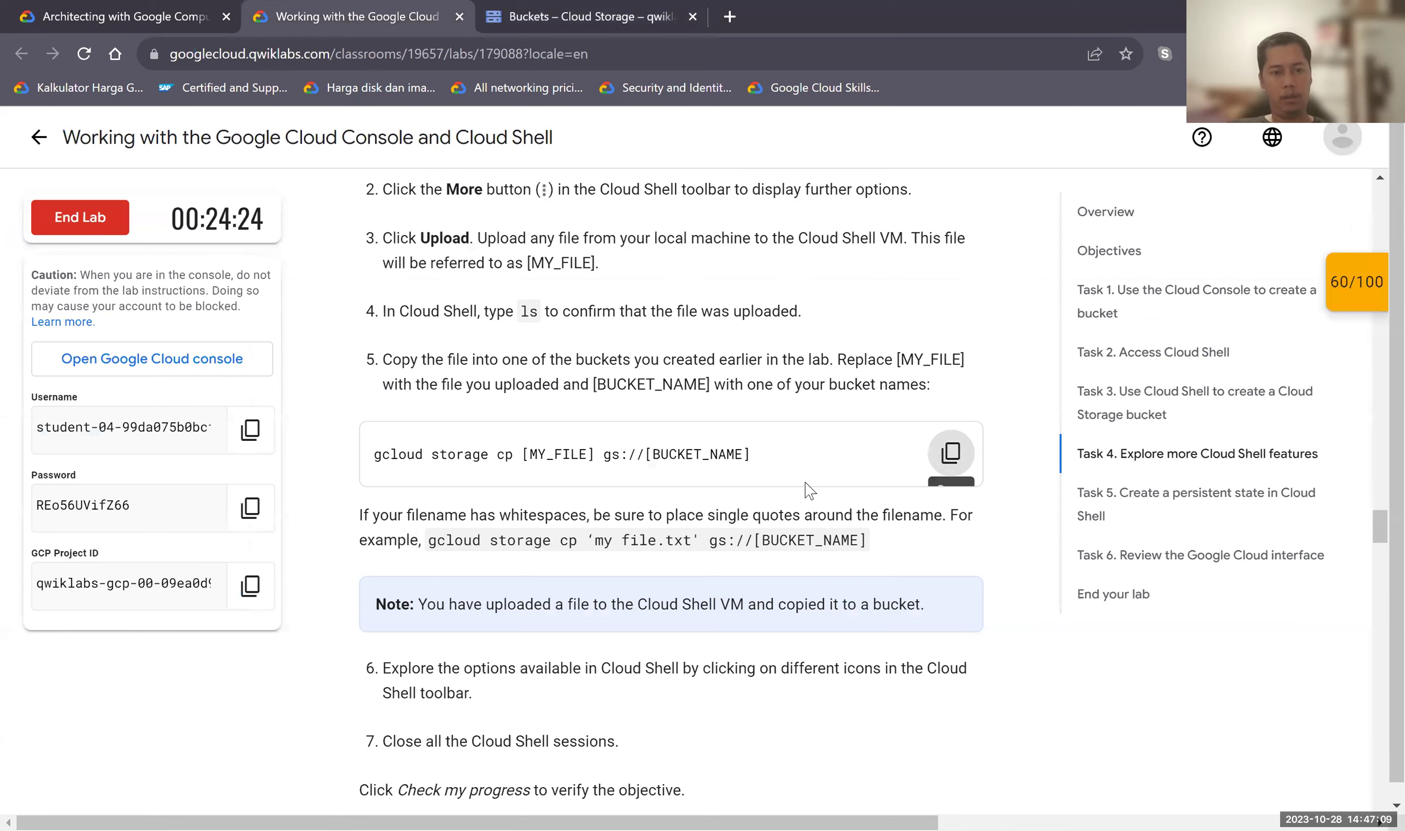
pyautogui.moveTo(539, 361); pyautogui.dragTo(942, 398)
pyautogui.click(536, 369)
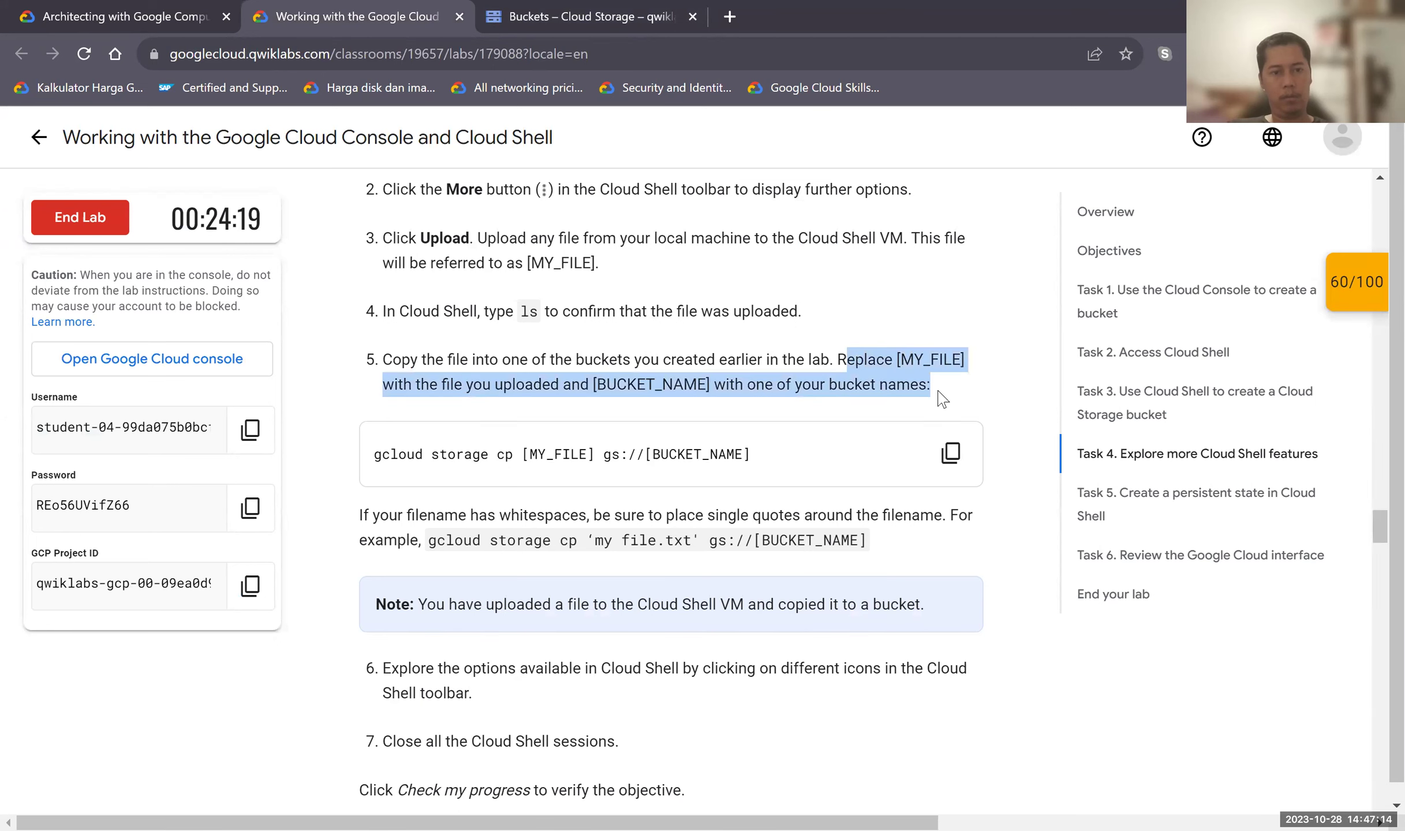
pyautogui.click(549, 385)
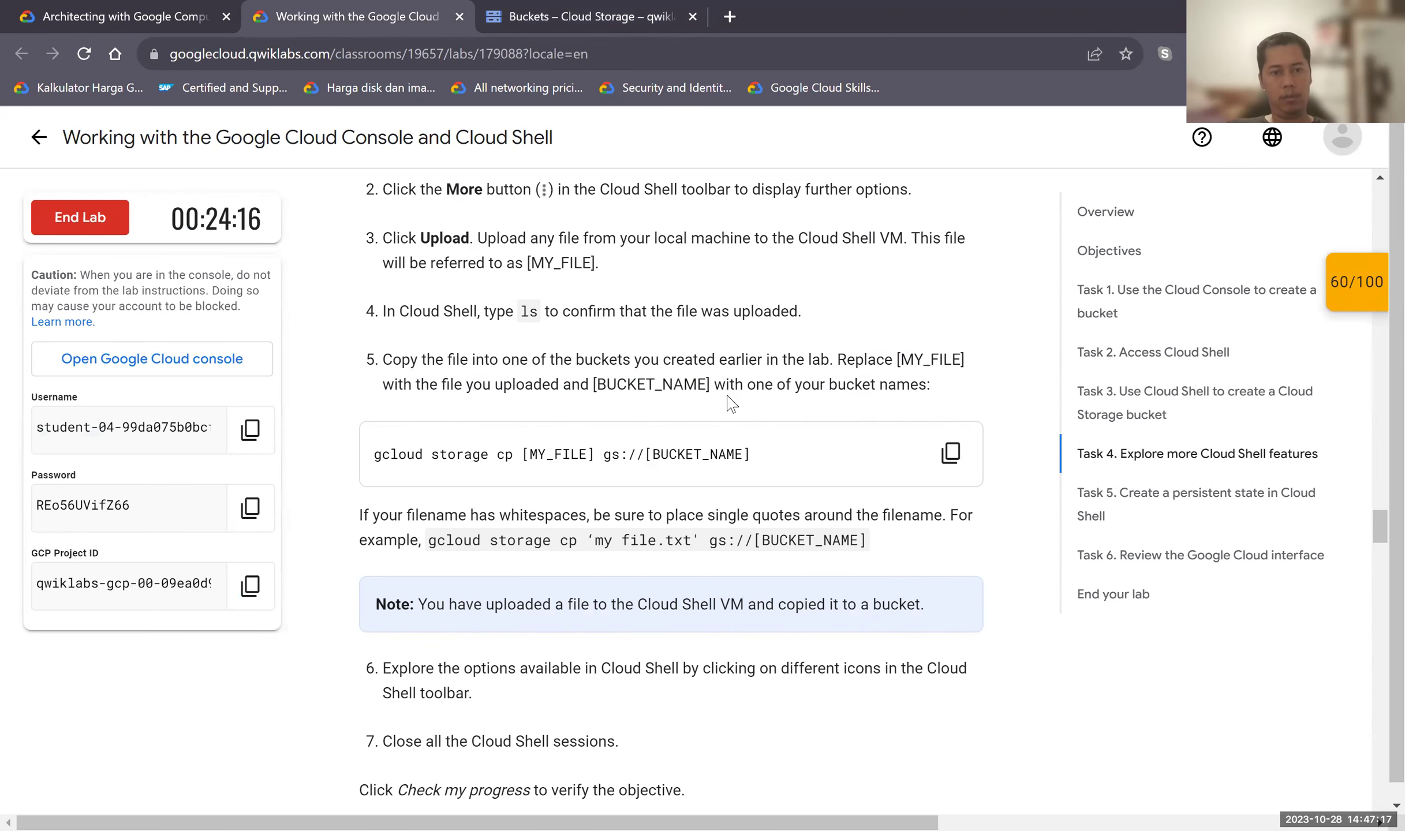
pyautogui.scroll(-1, 731, 405)
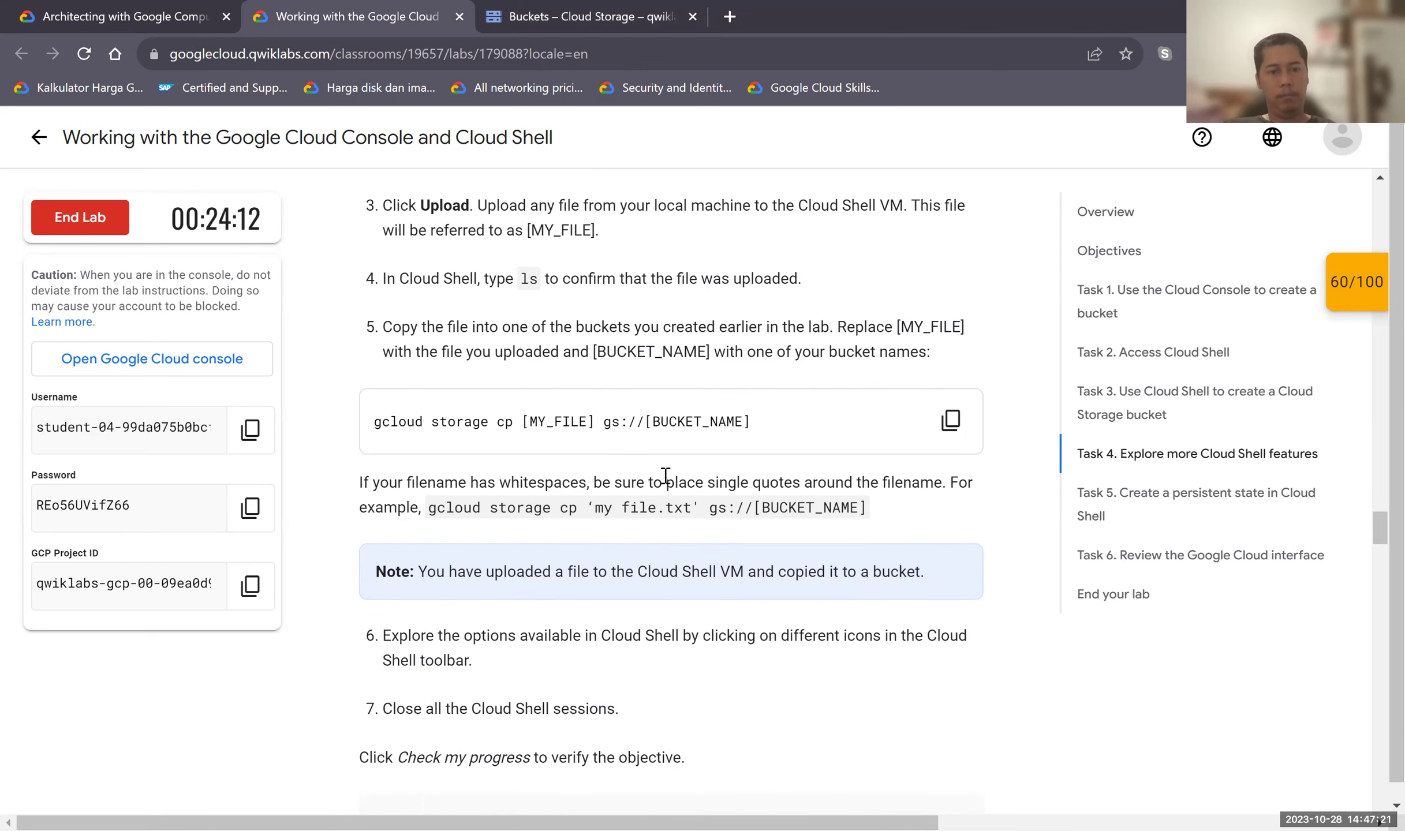
pyautogui.scroll(-4, 665, 474)
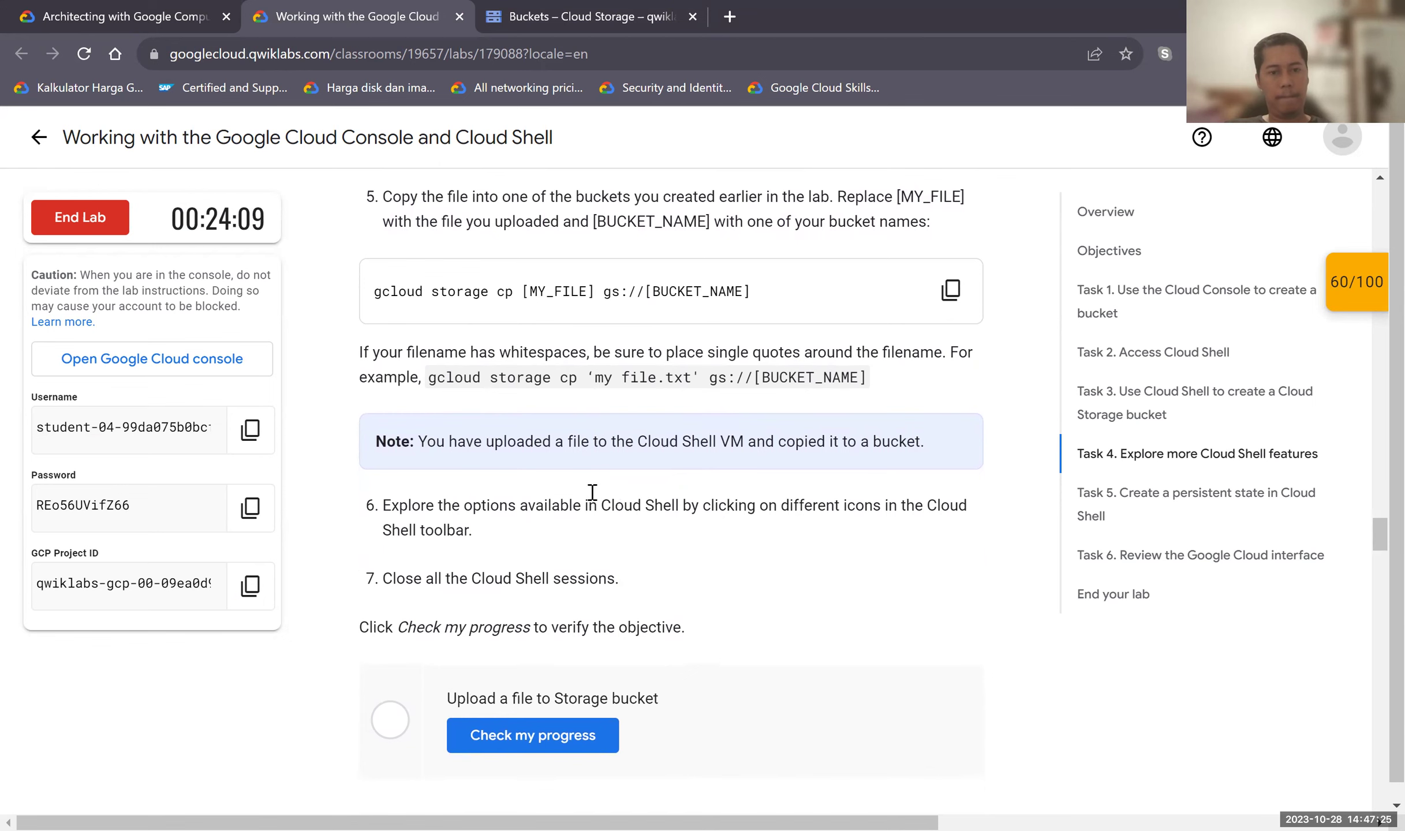
# Switch to the Cloud Storage console and inspect the objects in bucketest02 and bucketest01.
pyautogui.hotkey('ctrl', 'Tab')
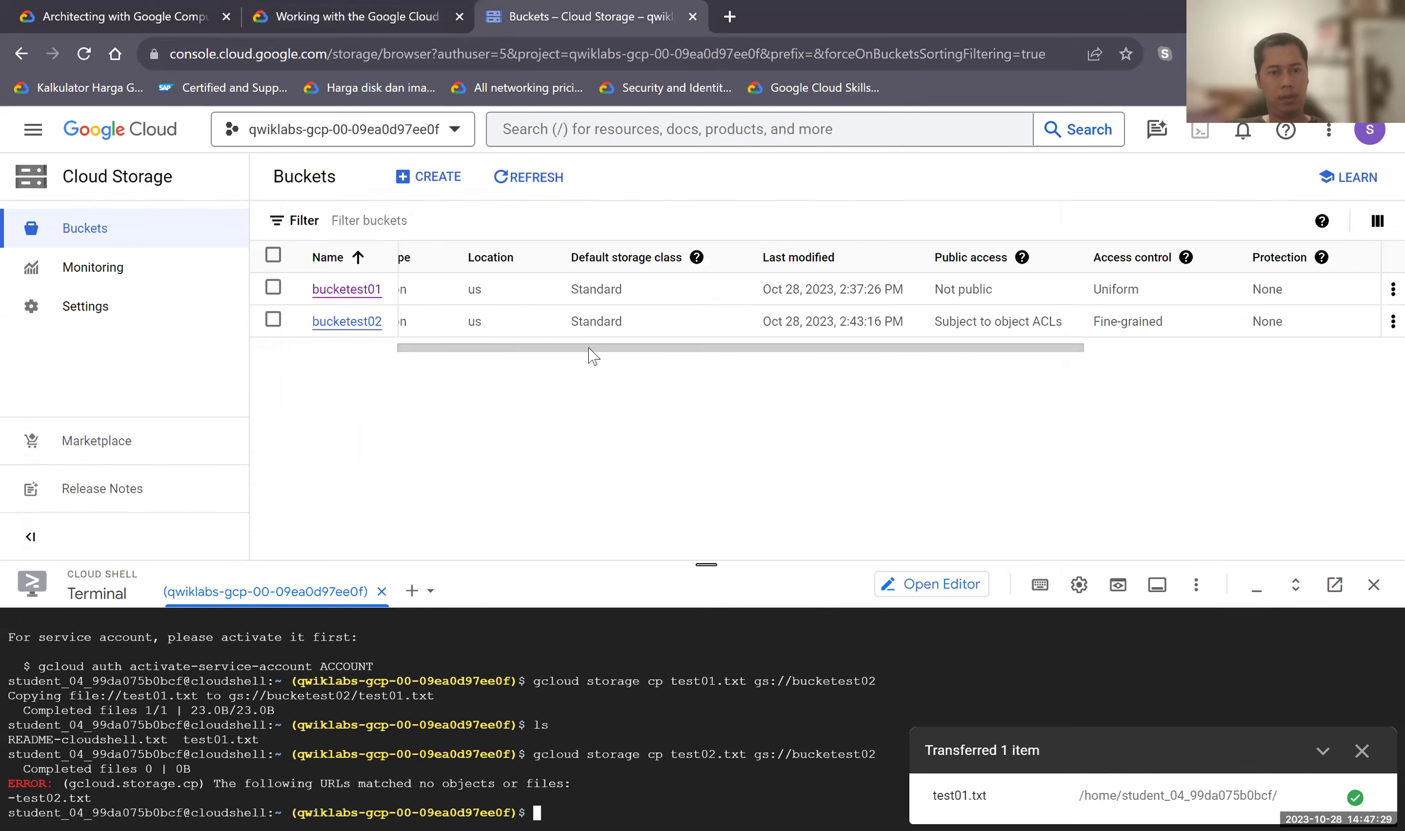
pyautogui.moveTo(587, 349); pyautogui.dragTo(417, 349)
pyautogui.click(336, 323)
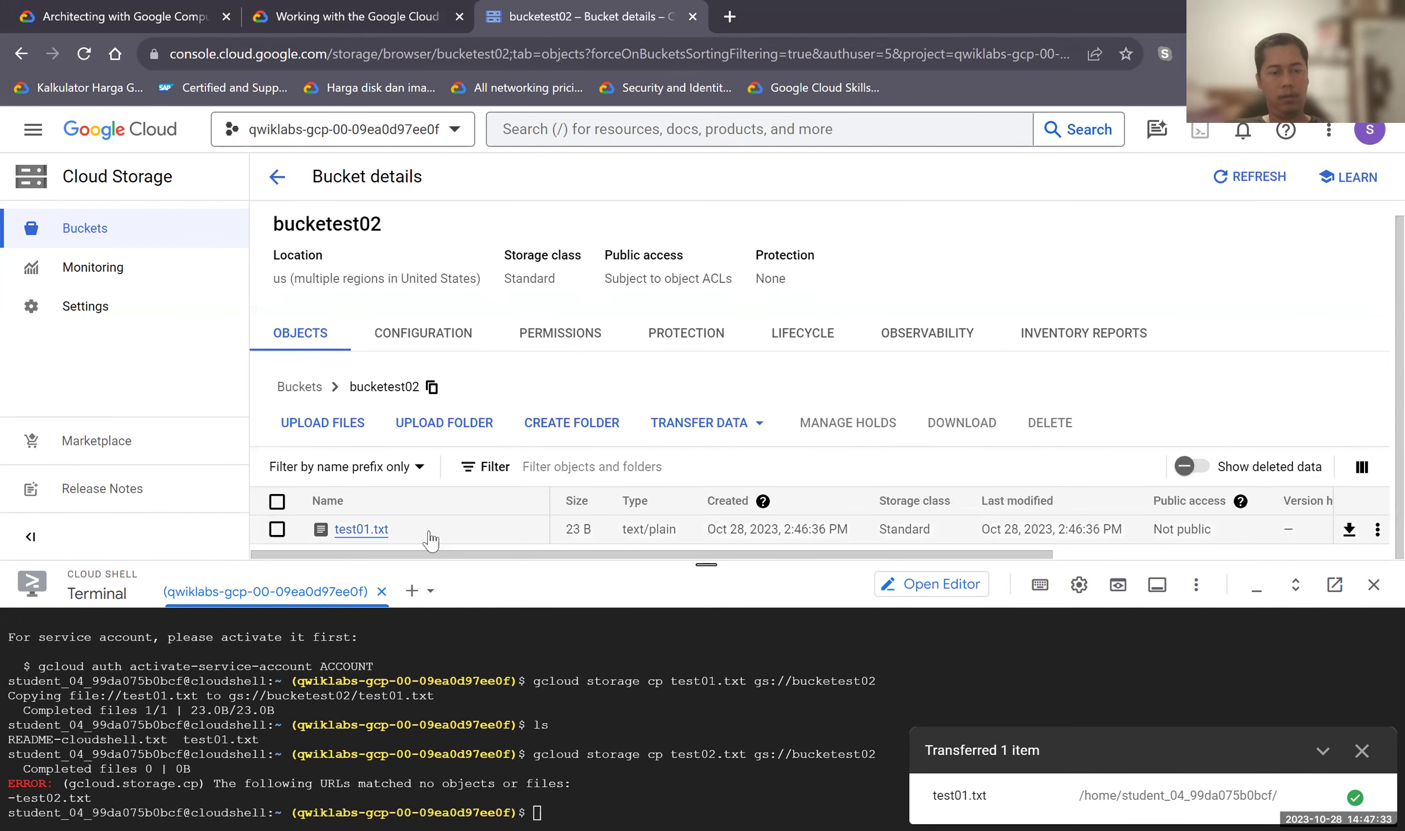
pyautogui.scroll(-1, 448, 524)
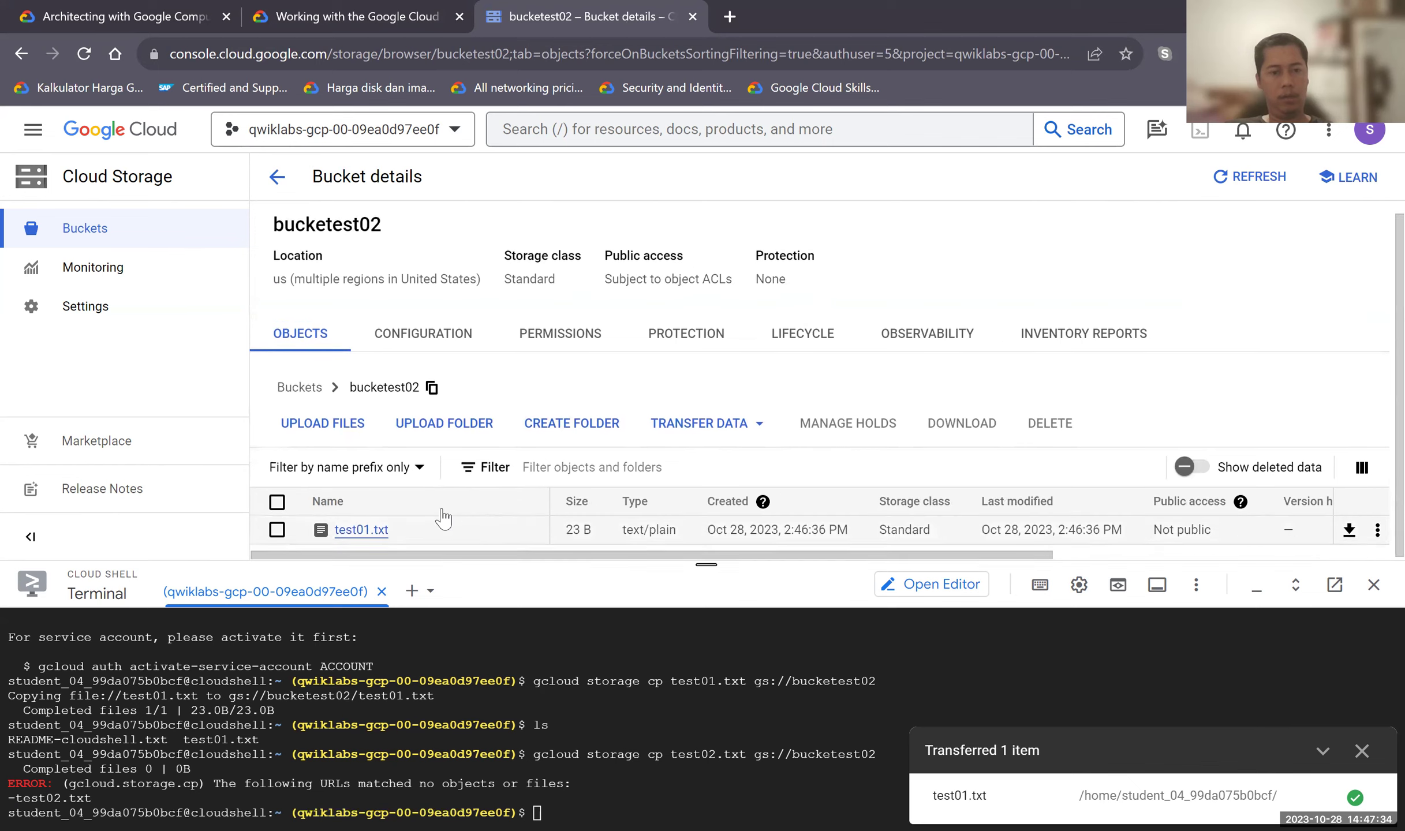
pyautogui.click(277, 177)
pyautogui.click(346, 294)
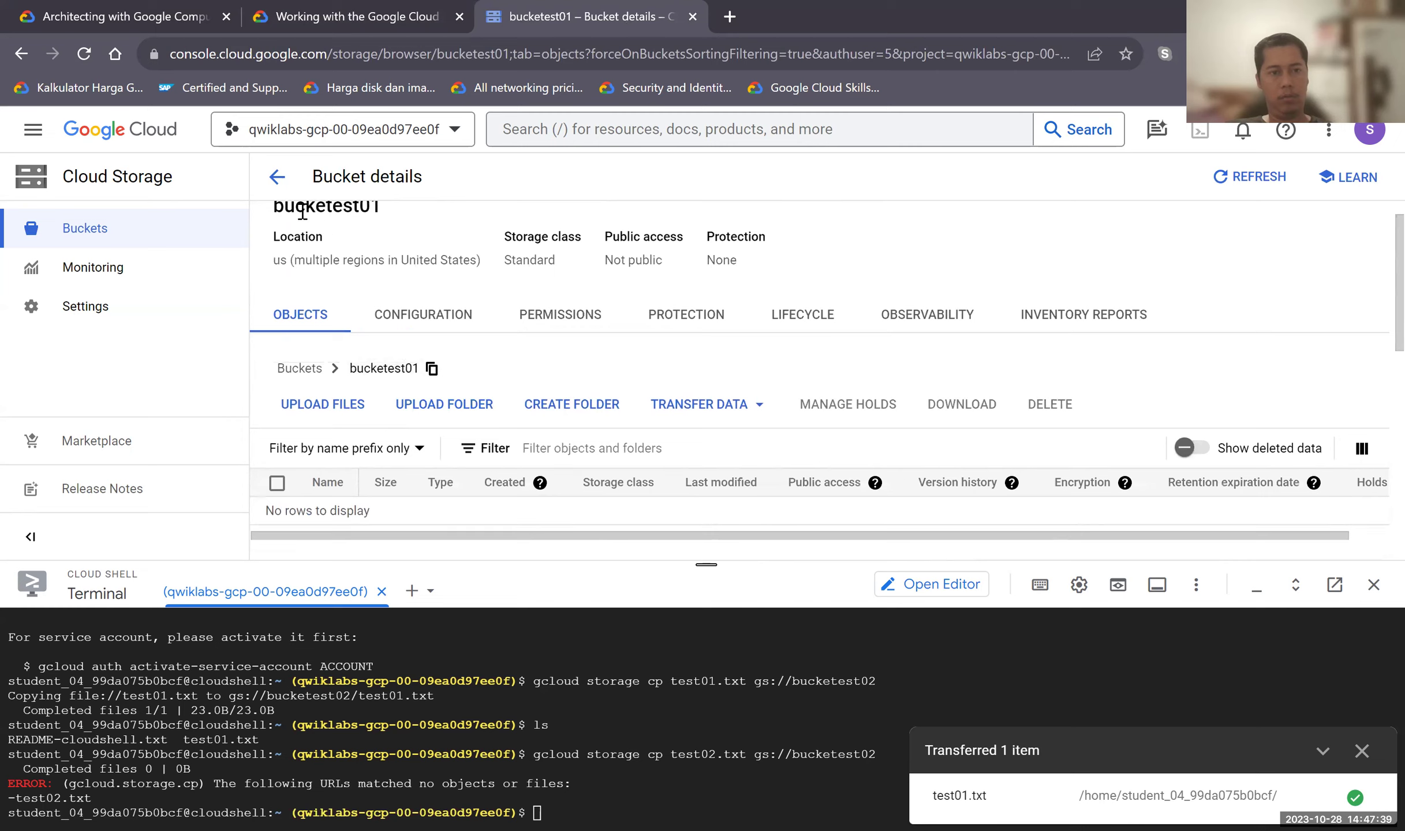
# Read the remaining Task 4 instructions in the lab guide and close the Cloud Shell session in the console.
pyautogui.click(389, 28)
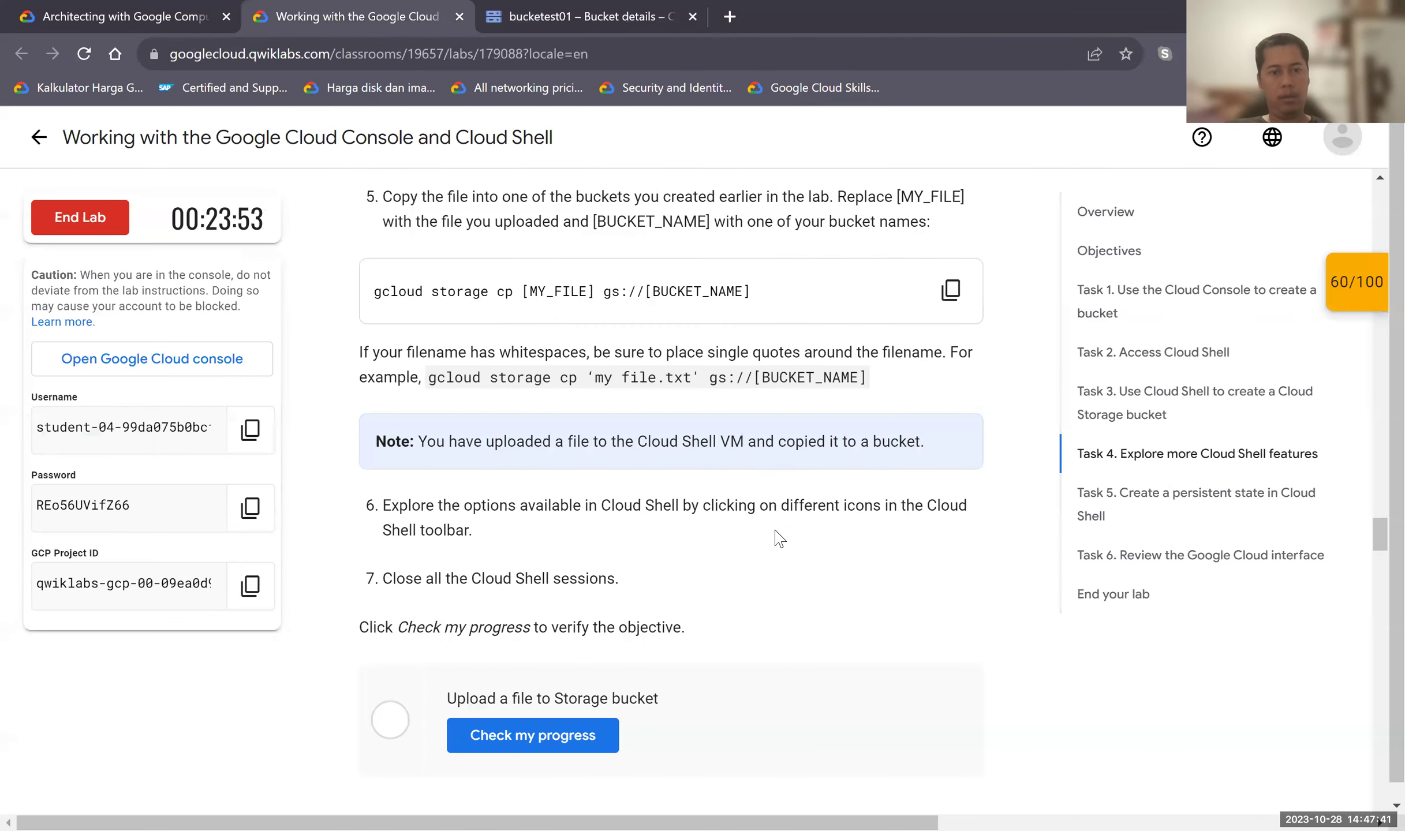
pyautogui.scroll(-3, 775, 537)
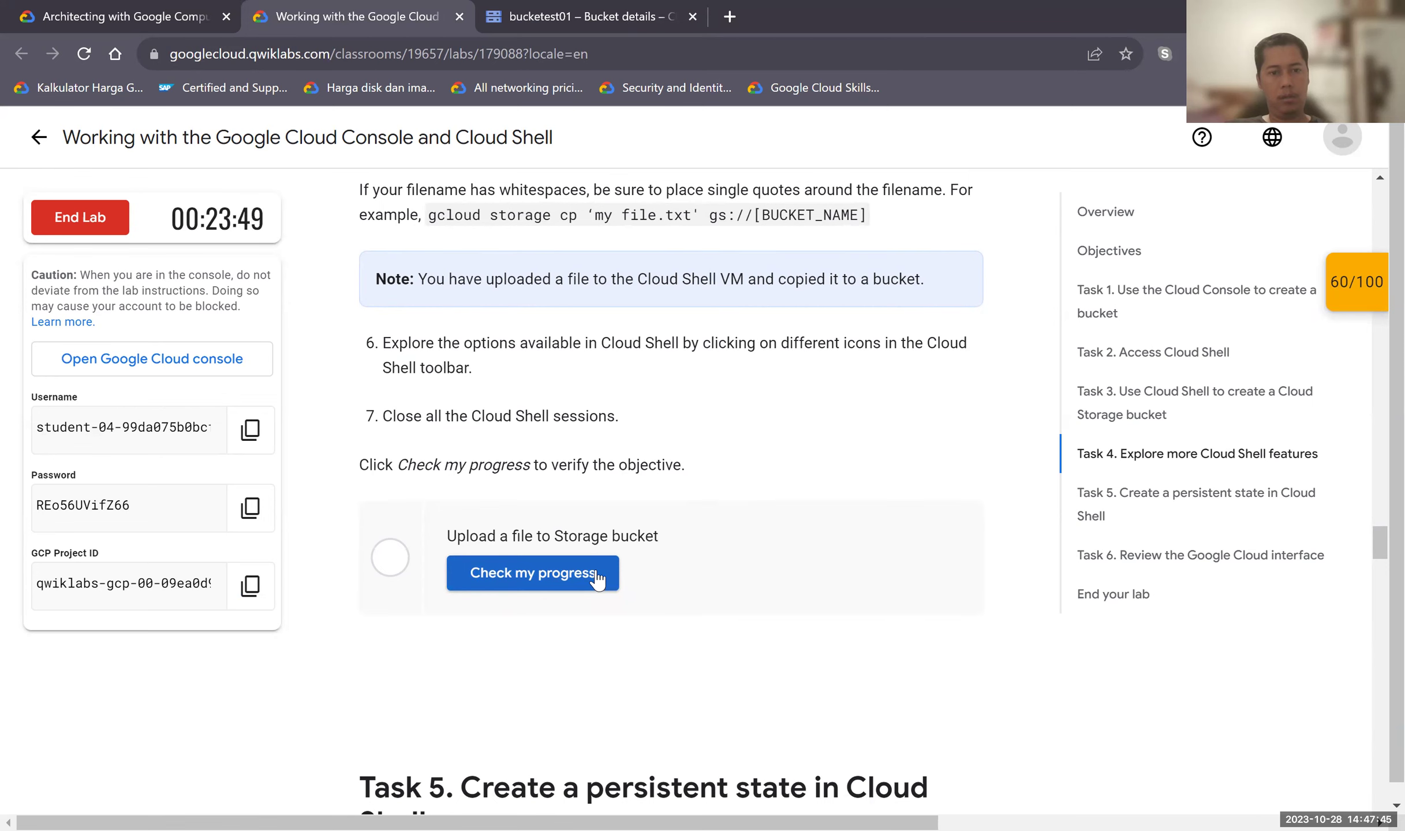
pyautogui.scroll(2, 578, 575)
pyautogui.scroll(2, 600, 462)
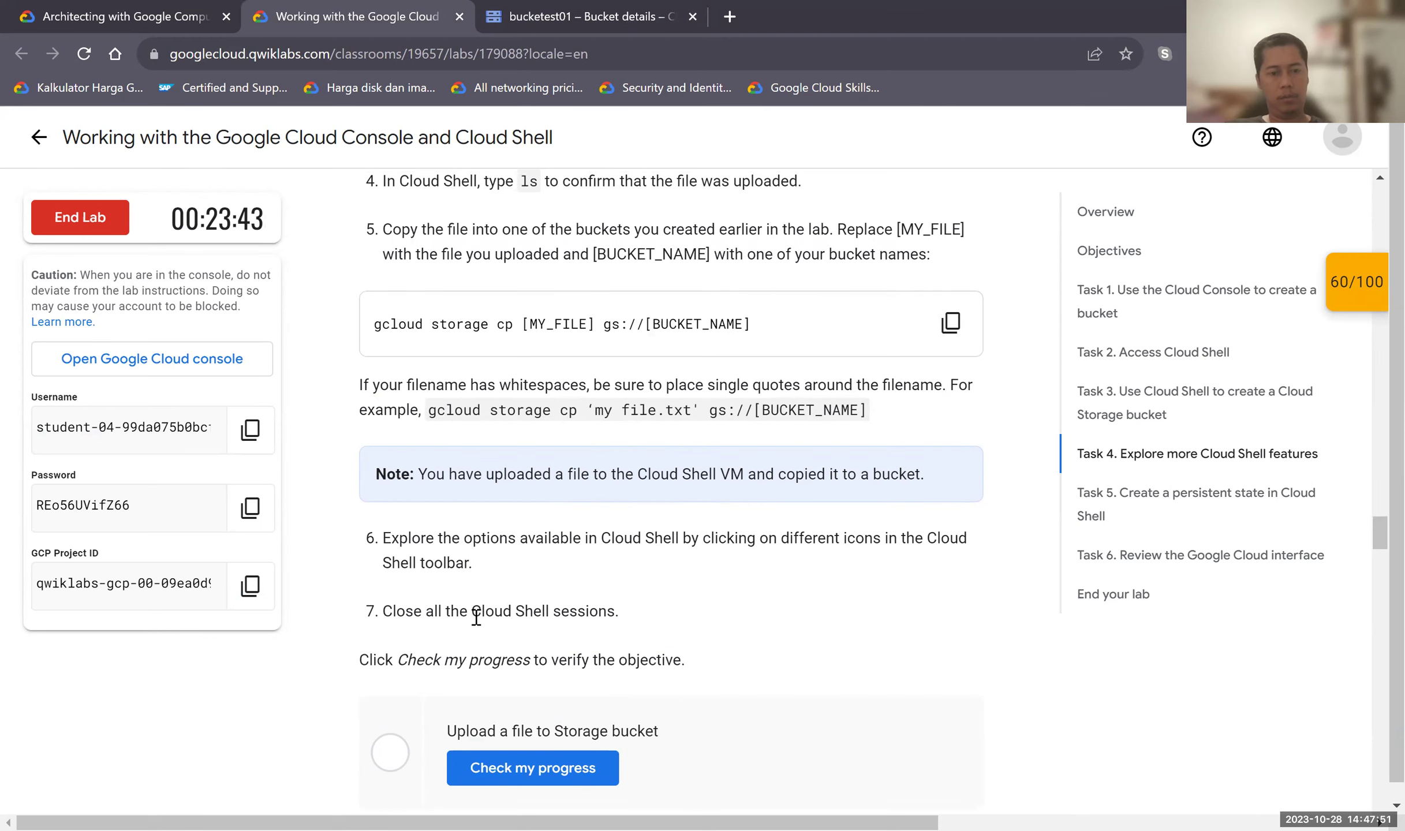
pyautogui.scroll(-2, 641, 641)
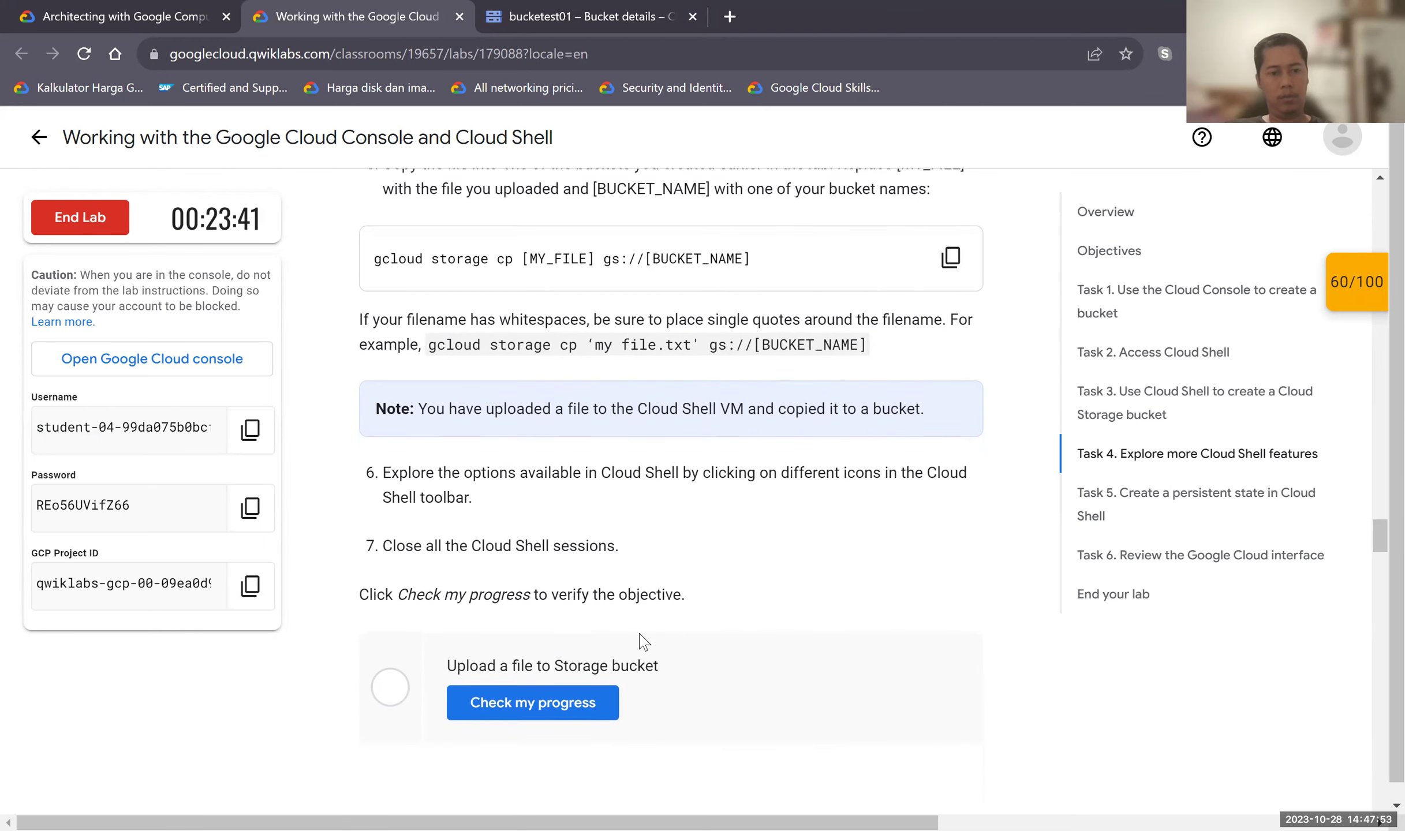
pyautogui.click(501, 24)
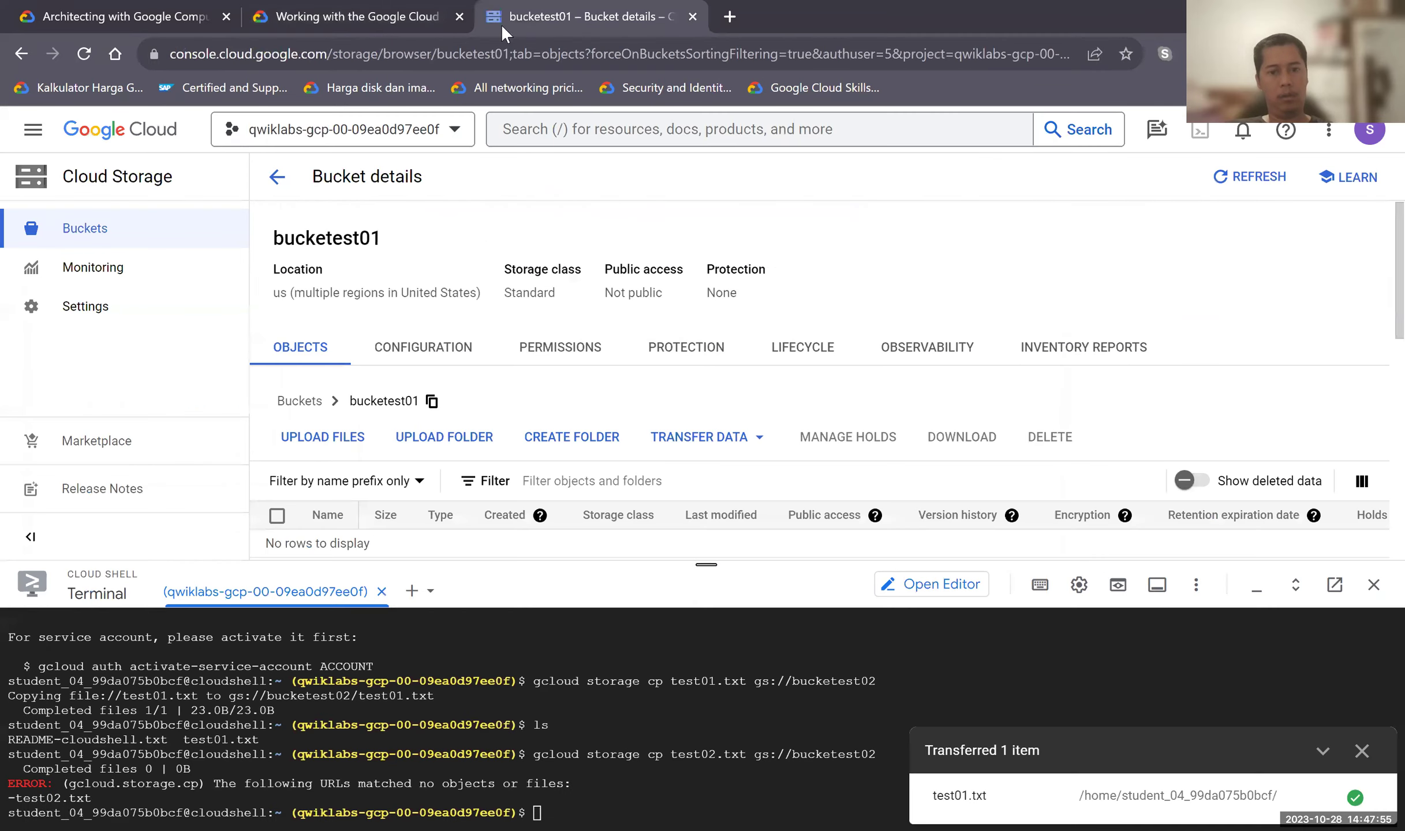
pyautogui.click(1375, 585)
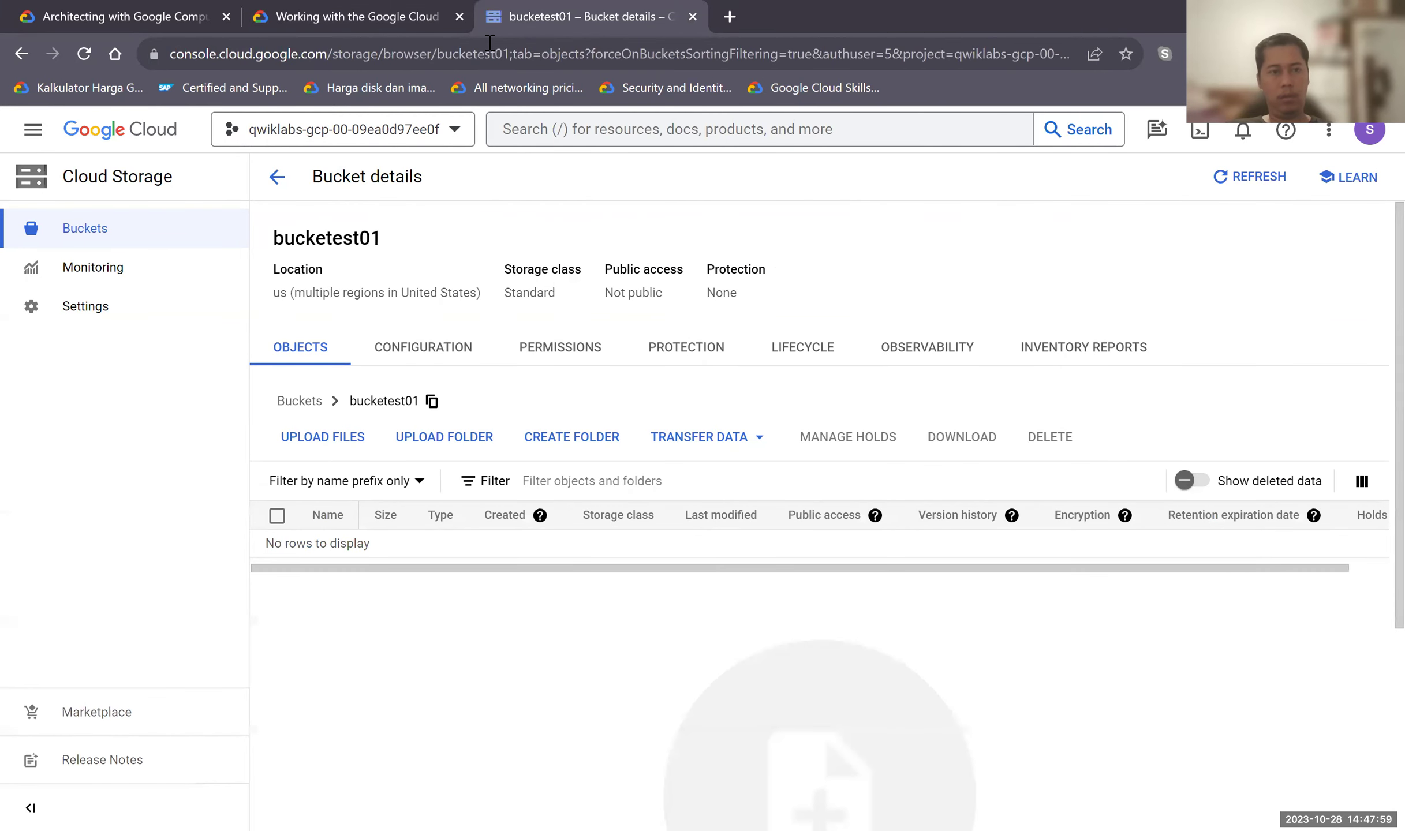
# Return to the lab guide and check progress for the "Upload a file to Storage bucket" objective.
pyautogui.click(381, 17)
pyautogui.click(534, 638)
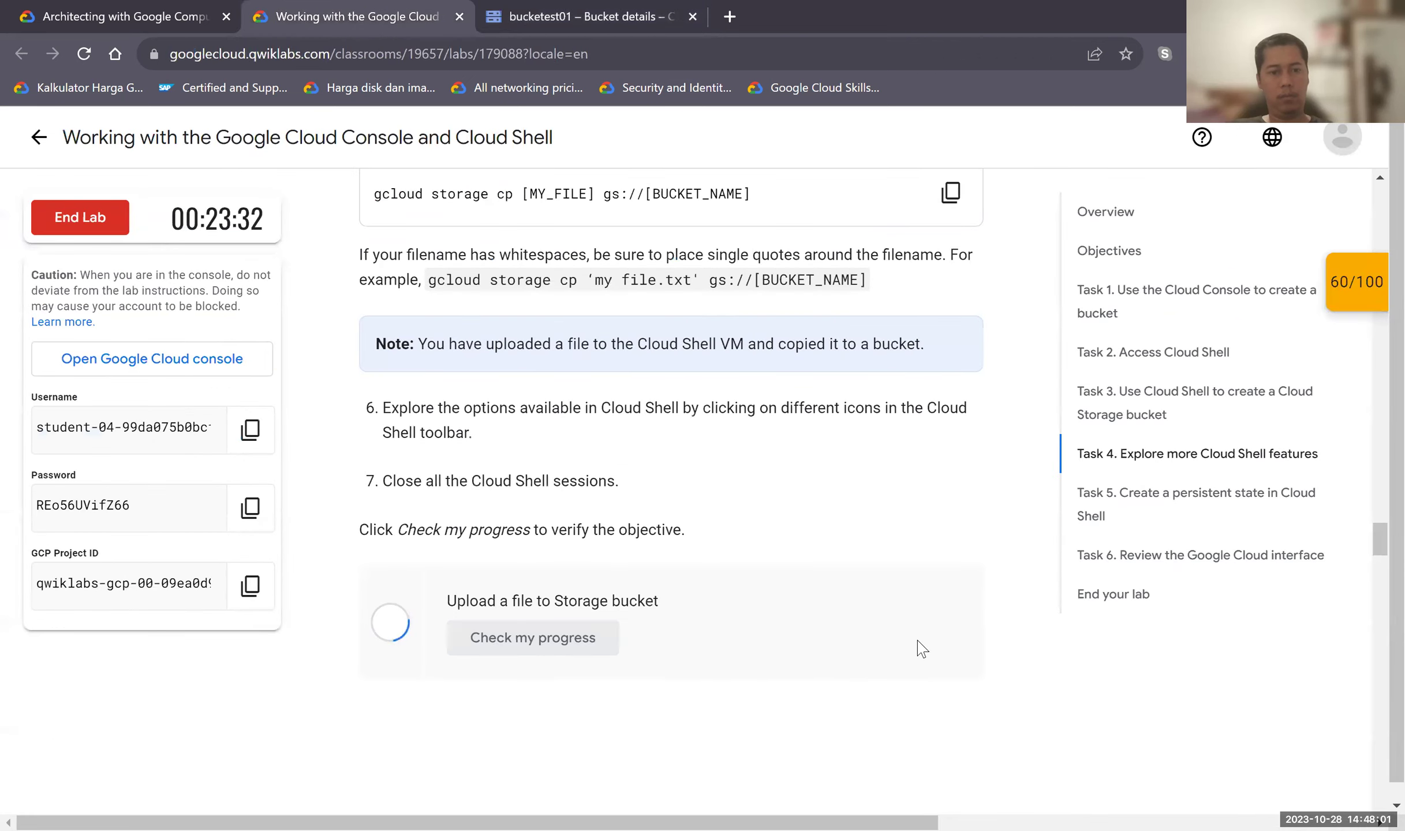
pyautogui.scroll(-5, 901, 644)
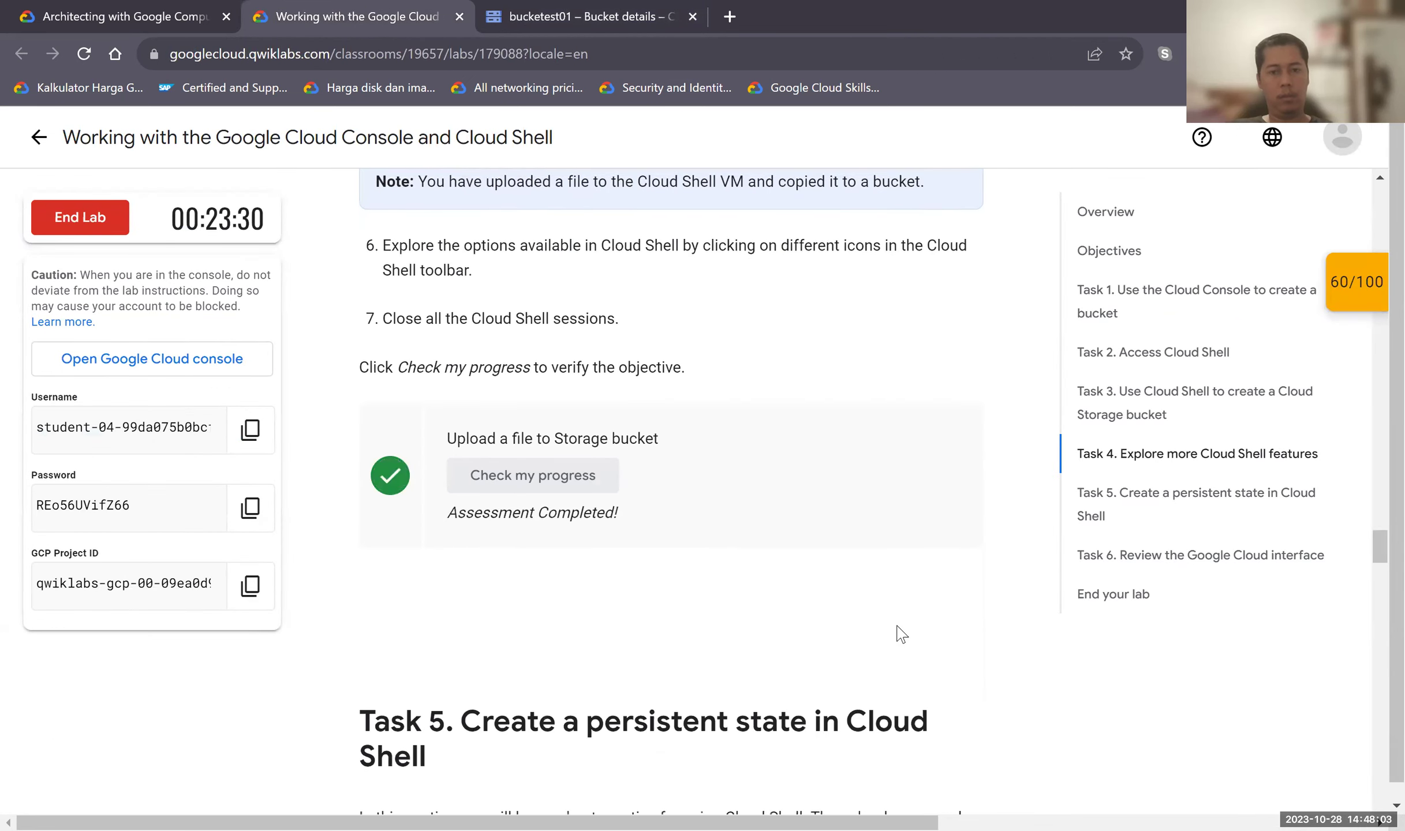
# Read the Task 5 introduction and copy the gcloud compute regions list command.
pyautogui.scroll(-6, 903, 647)
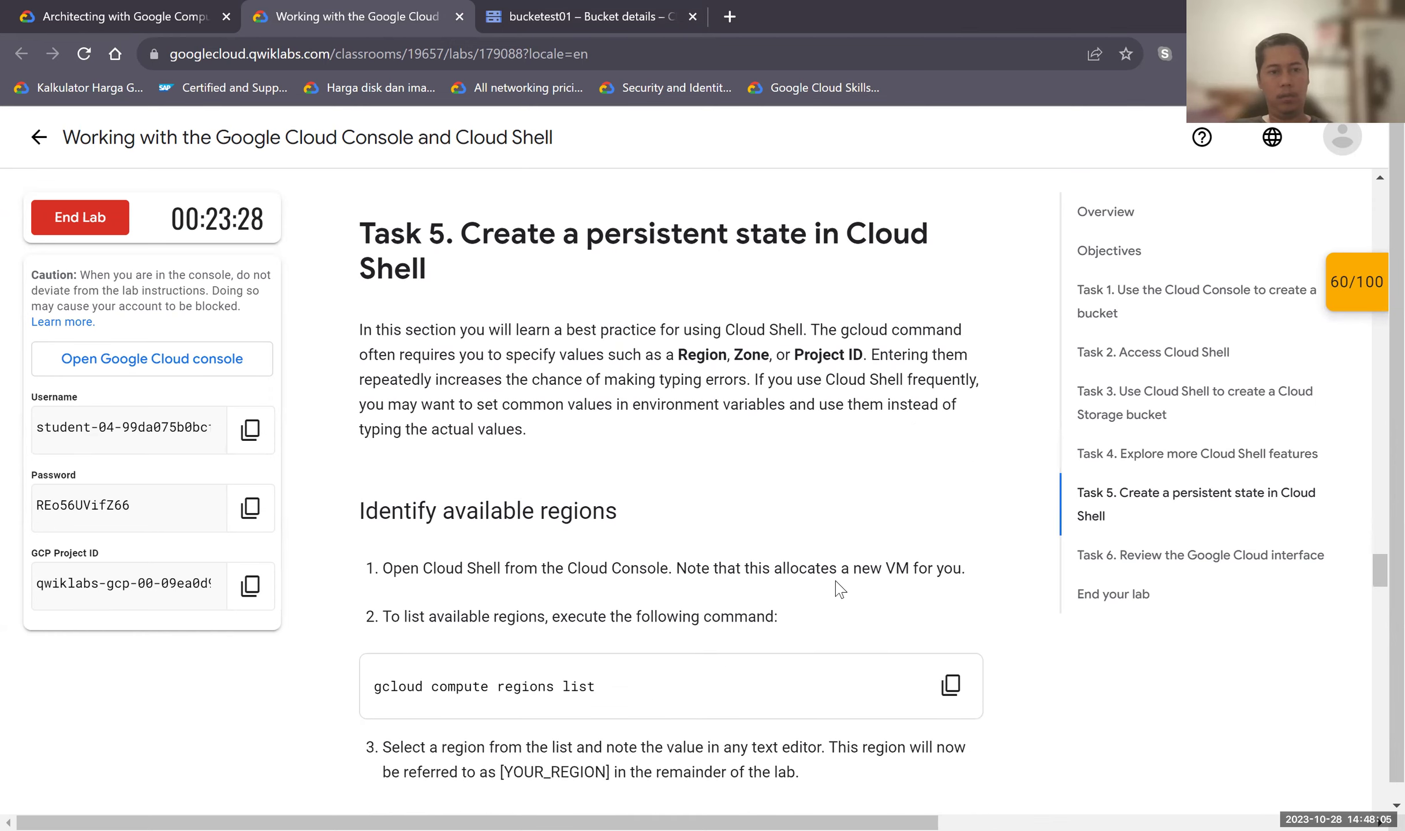
pyautogui.scroll(-1, 816, 551)
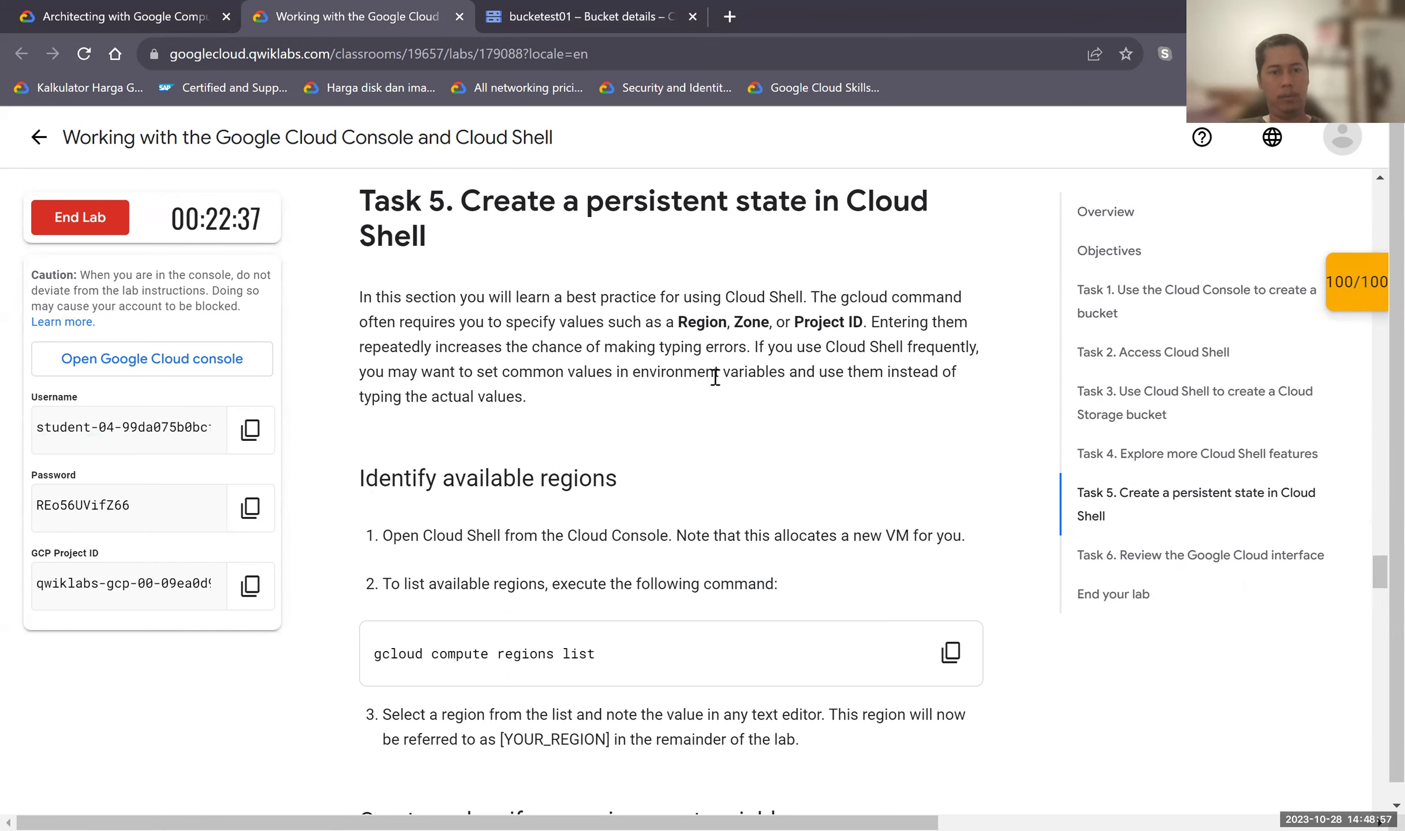
pyautogui.scroll(-2, 697, 395)
pyautogui.scroll(-2, 697, 404)
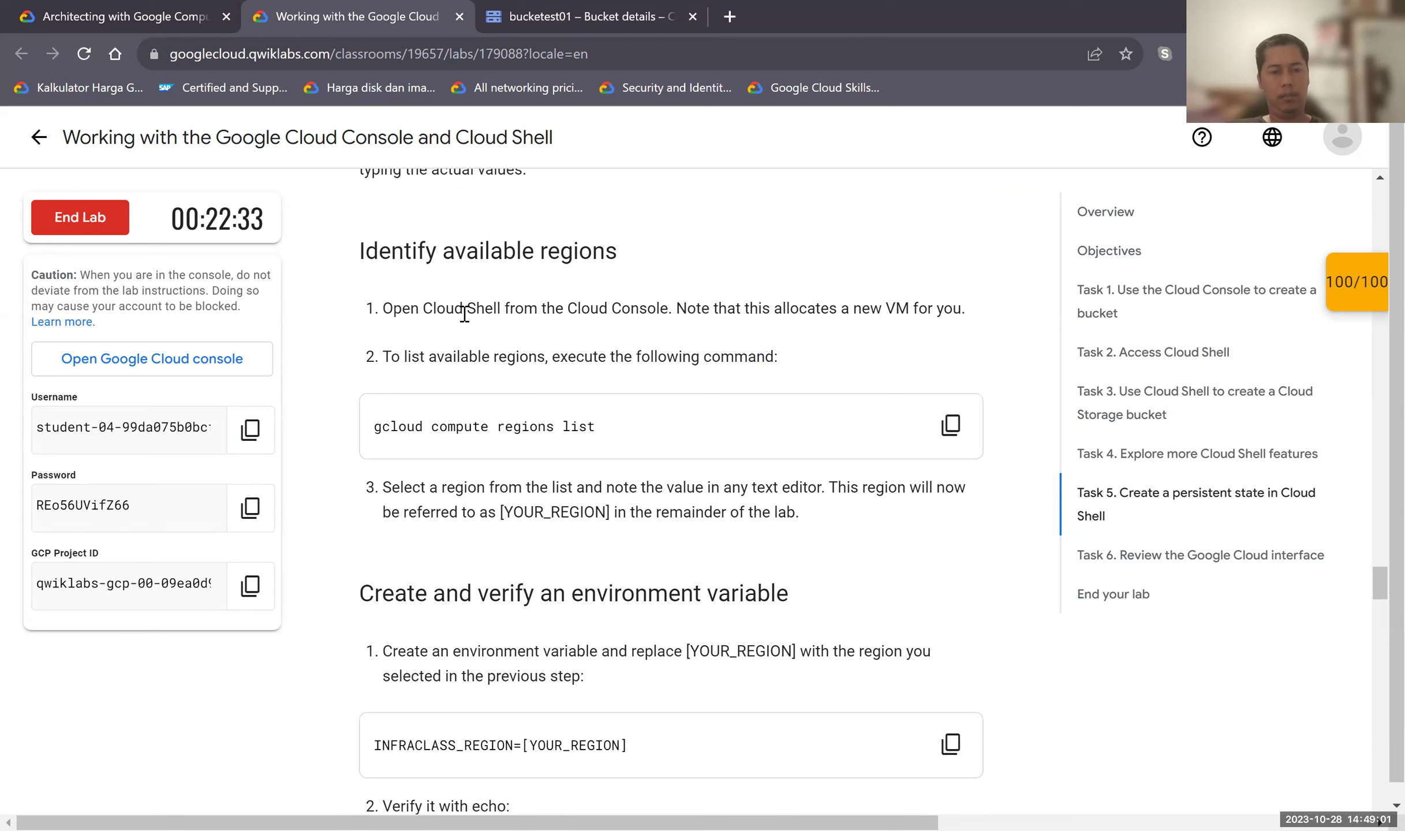
pyautogui.scroll(-1, 715, 312)
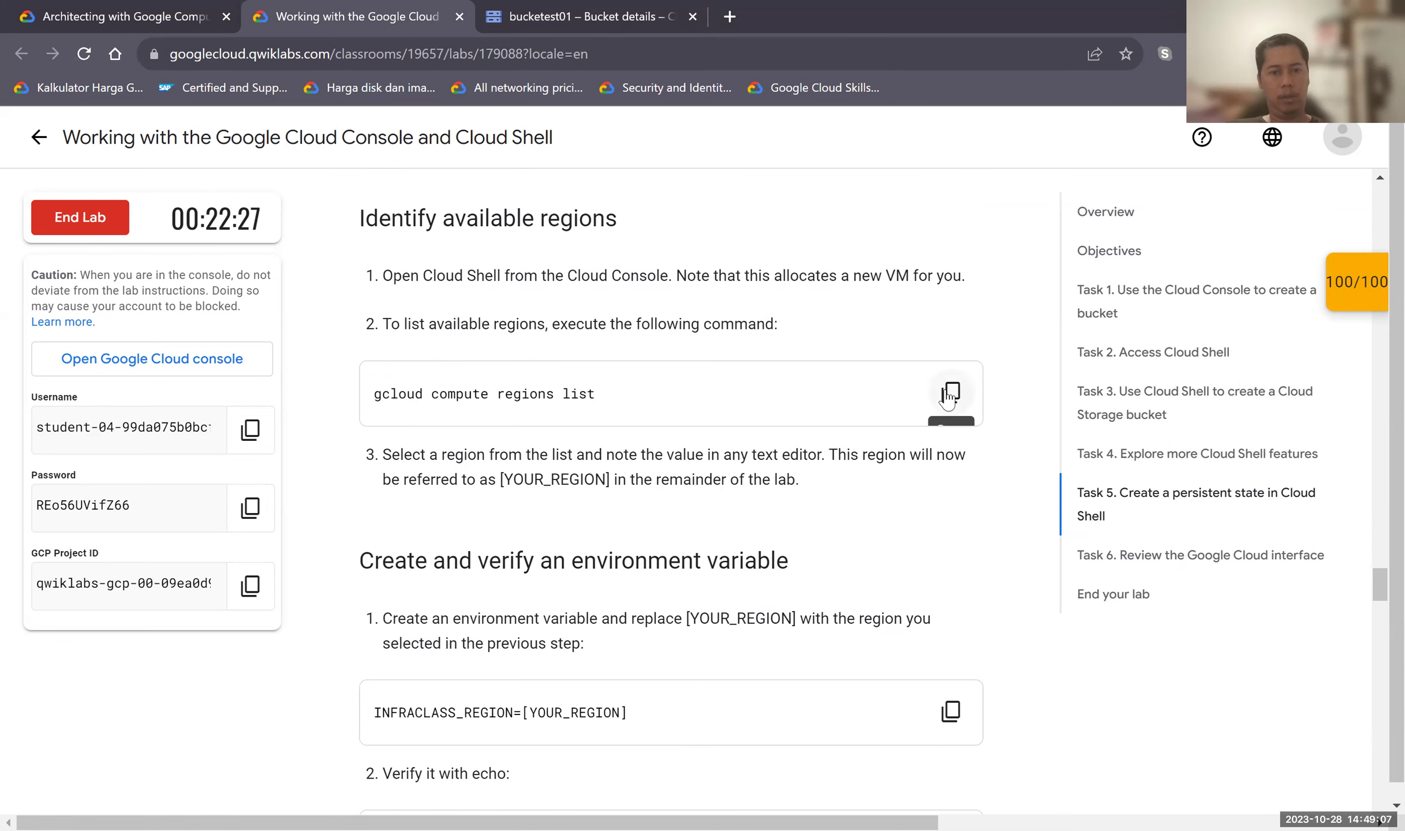
pyautogui.click(951, 393)
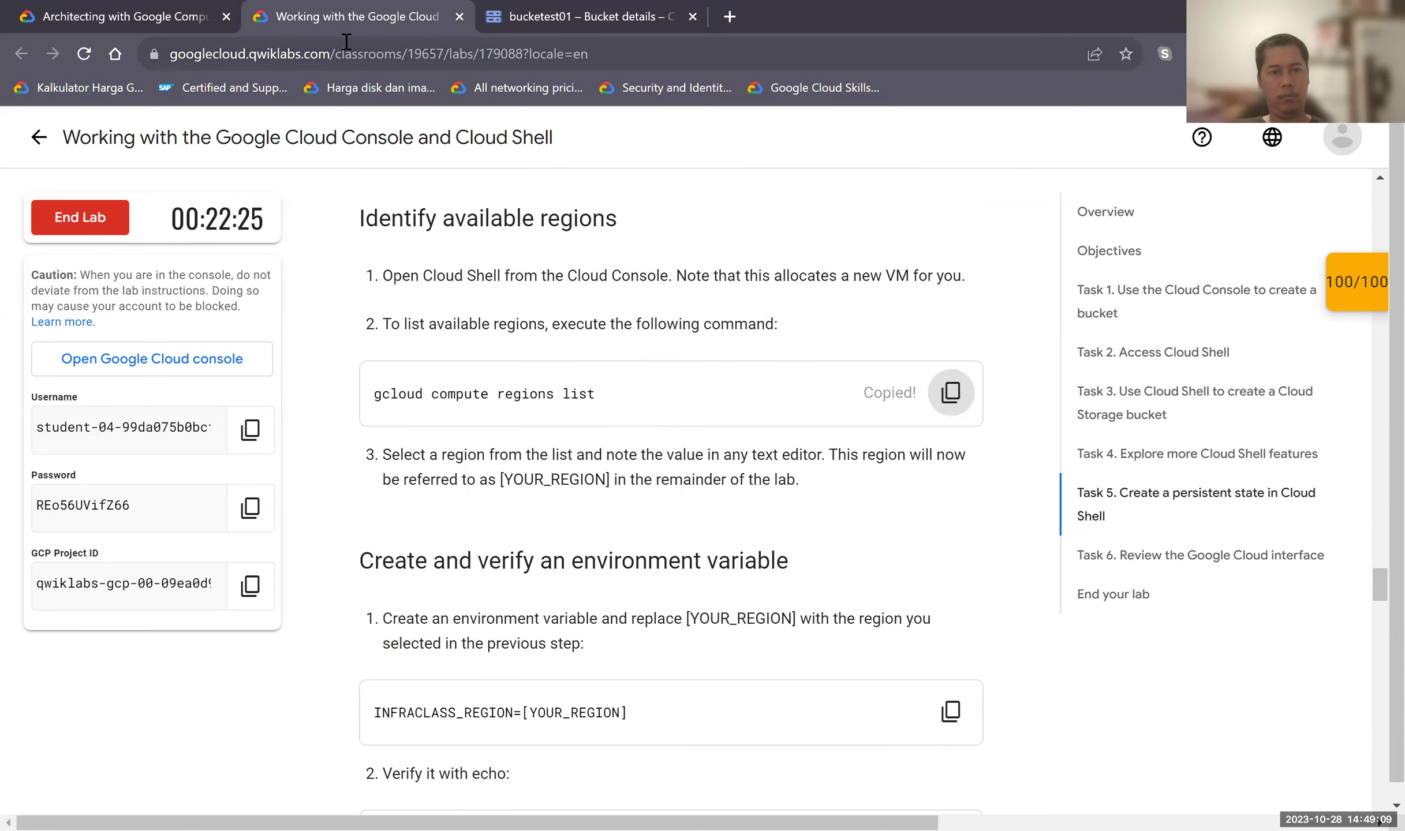
# Open a new Cloud Shell session in the console and run gcloud compute regions list.
pyautogui.click(485, 24)
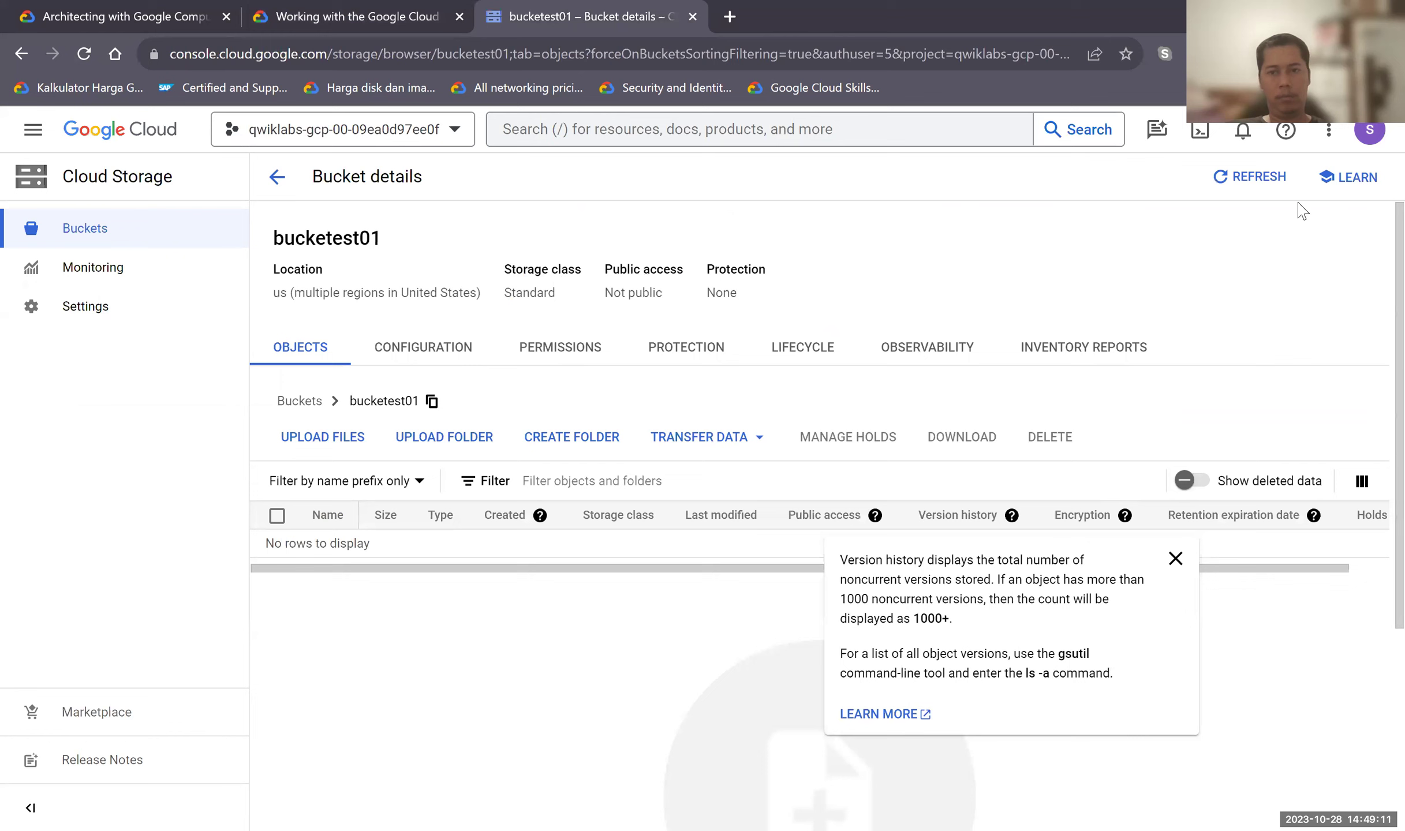
pyautogui.click(1203, 132)
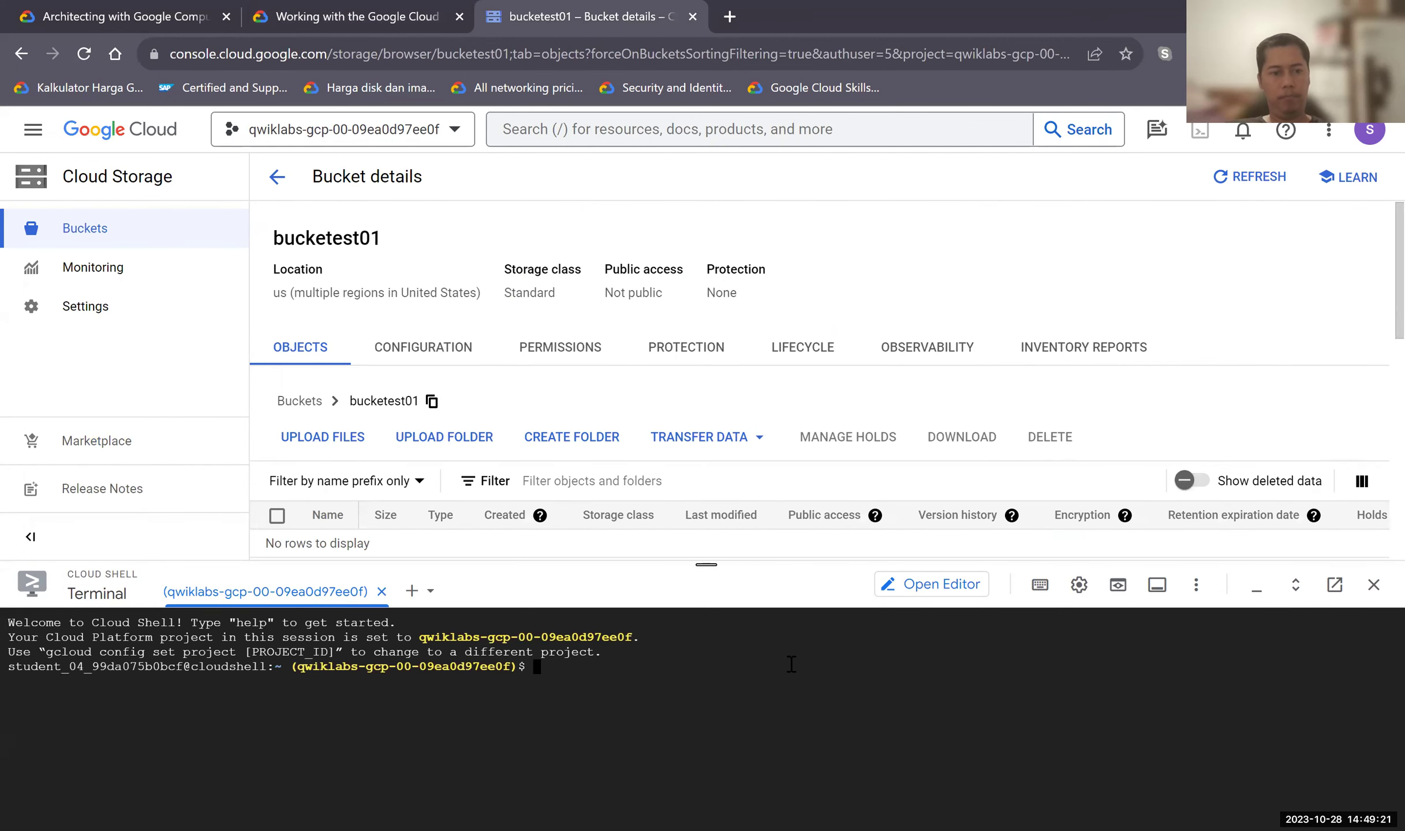
pyautogui.hotkey('ctrl', 'v')
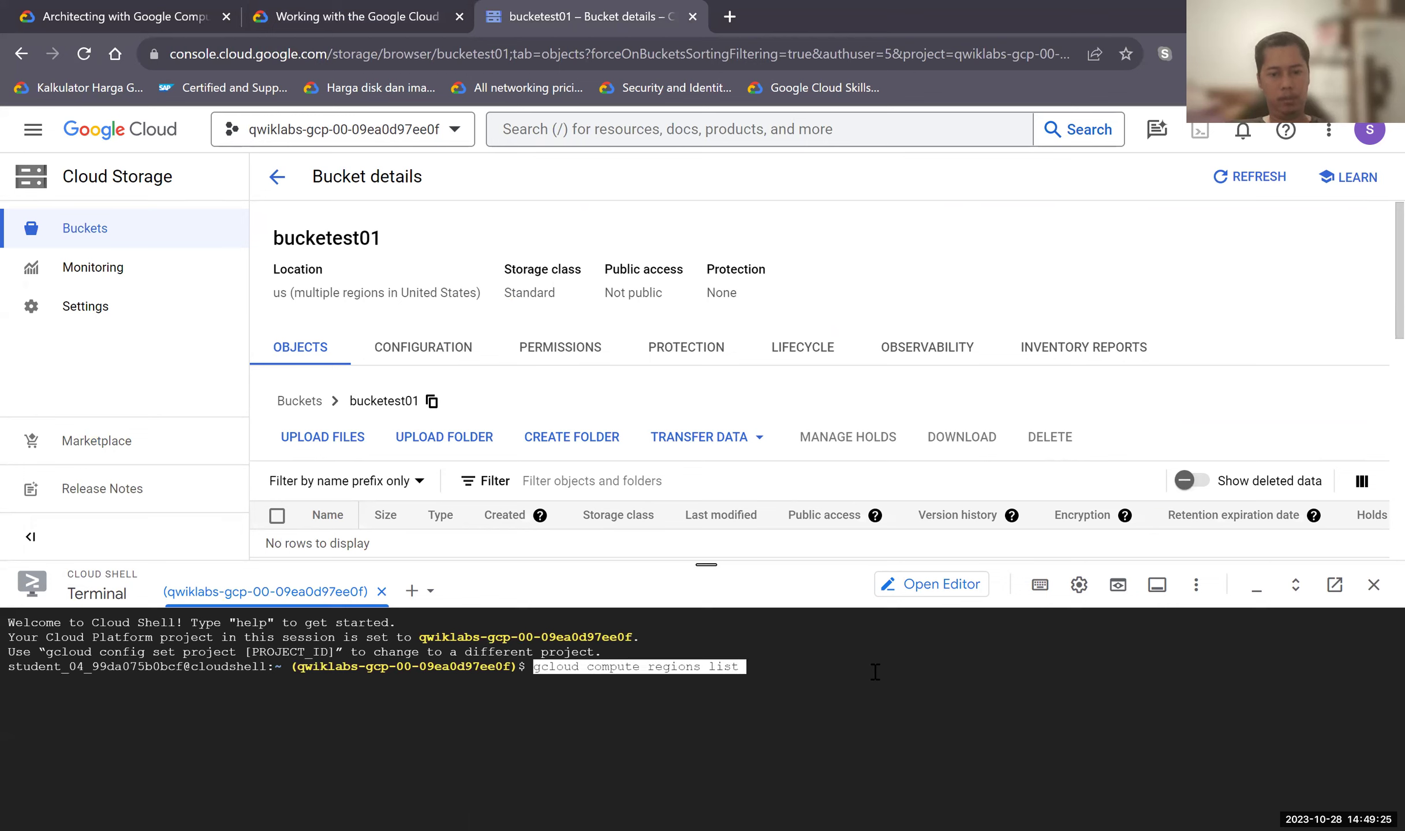
pyautogui.press('Return')
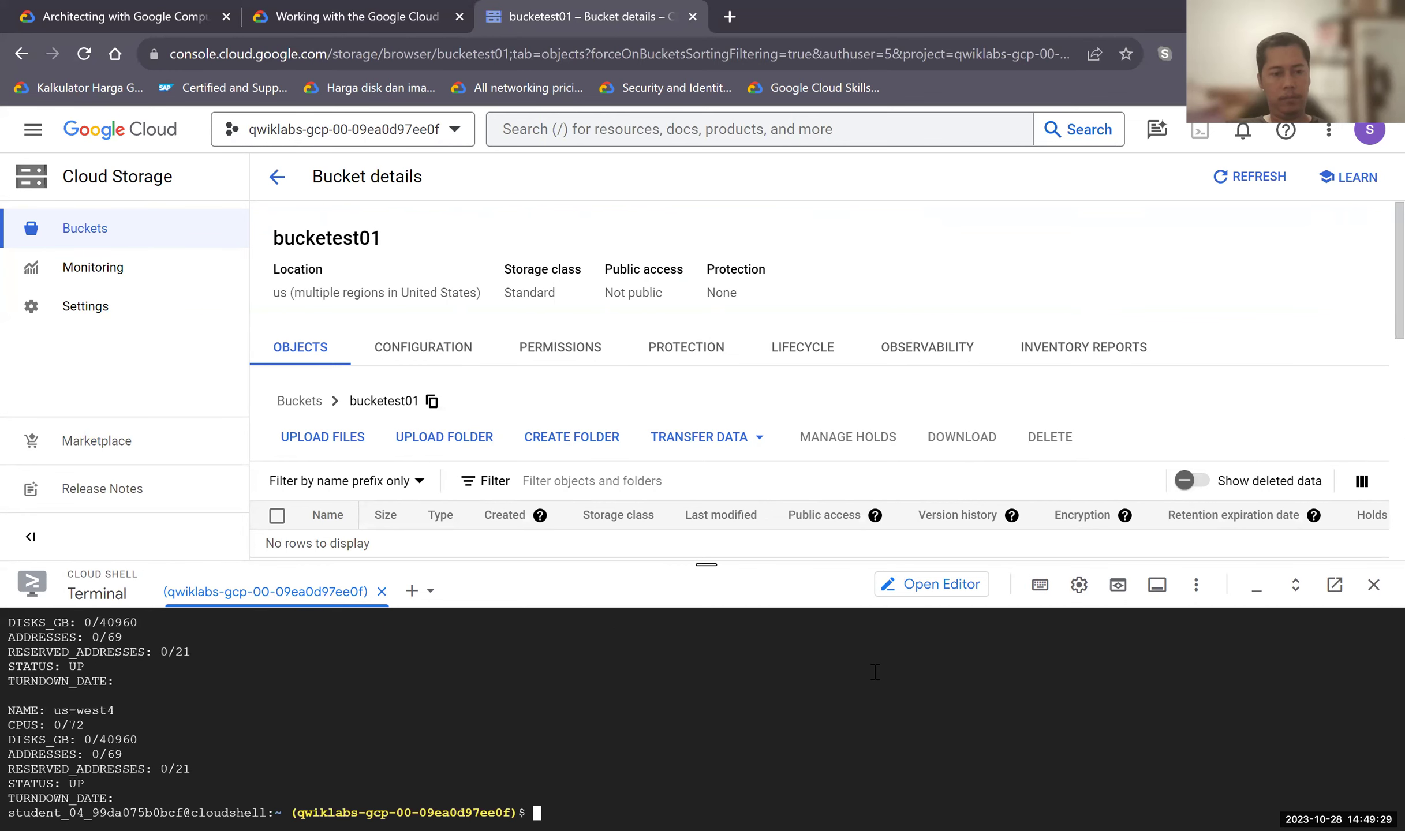
# Review the names in the Cloud Shell region list from the end back to the start.
pyautogui.scroll(5, 383, 744)
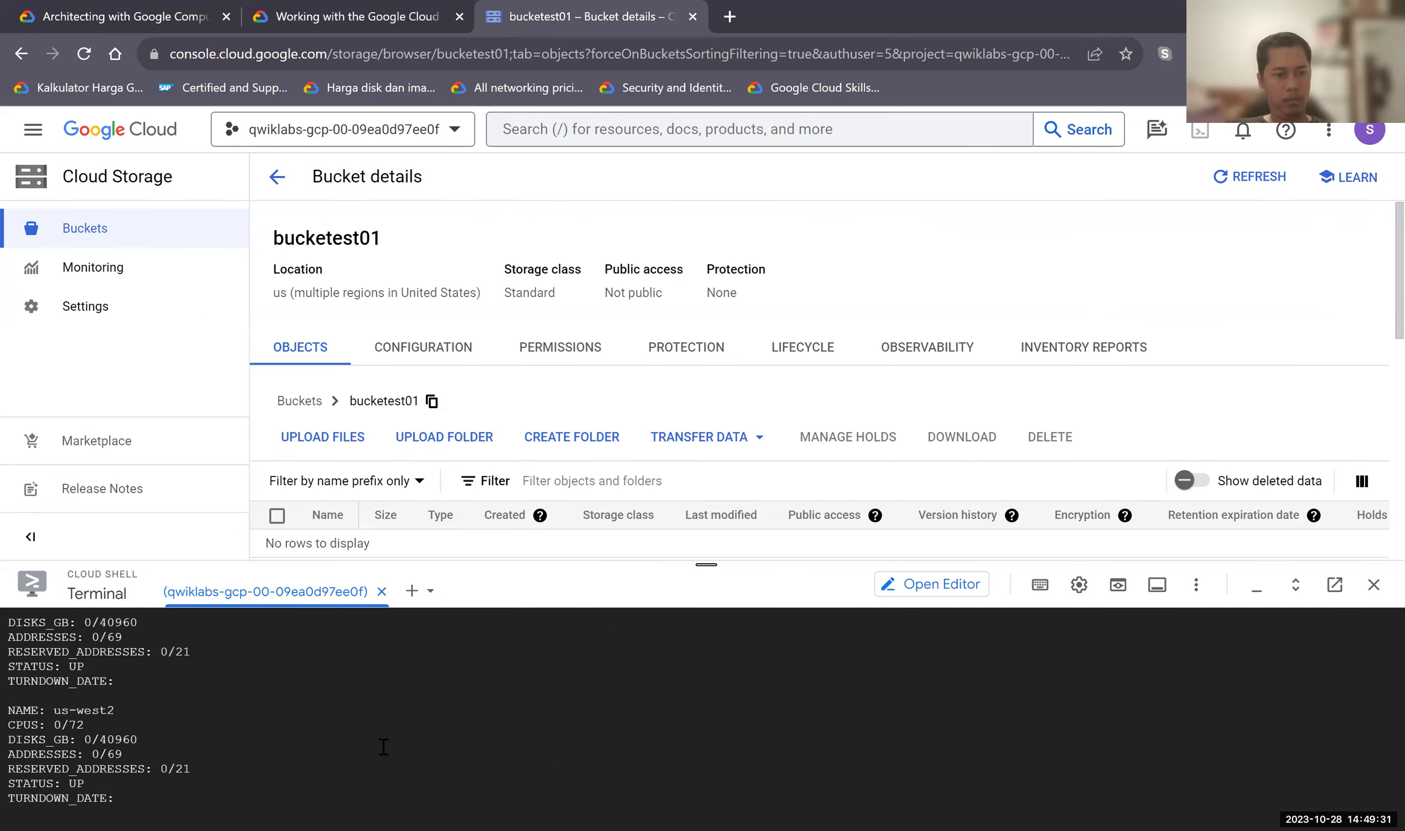
pyautogui.scroll(10, 384, 746)
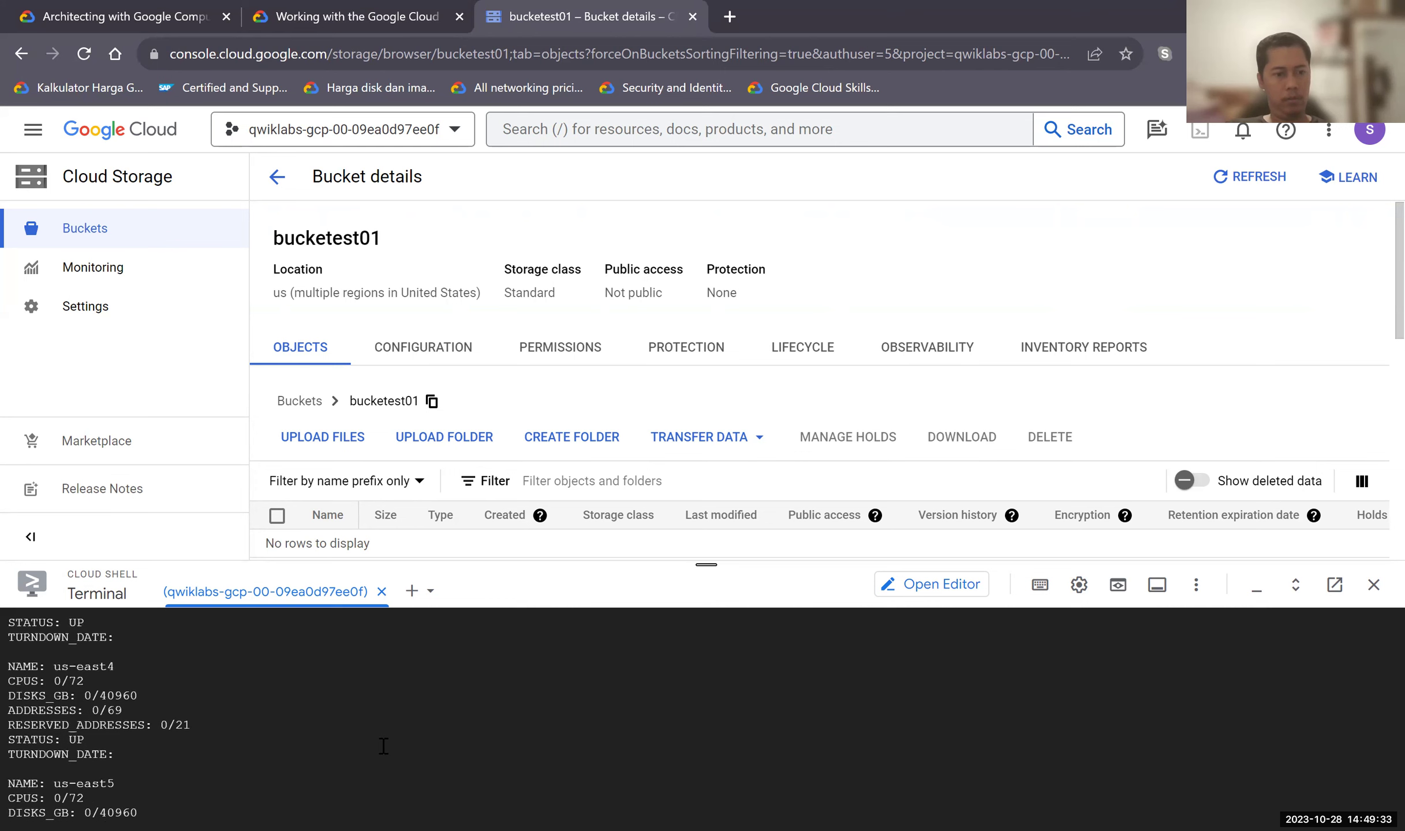
pyautogui.scroll(15, 383, 746)
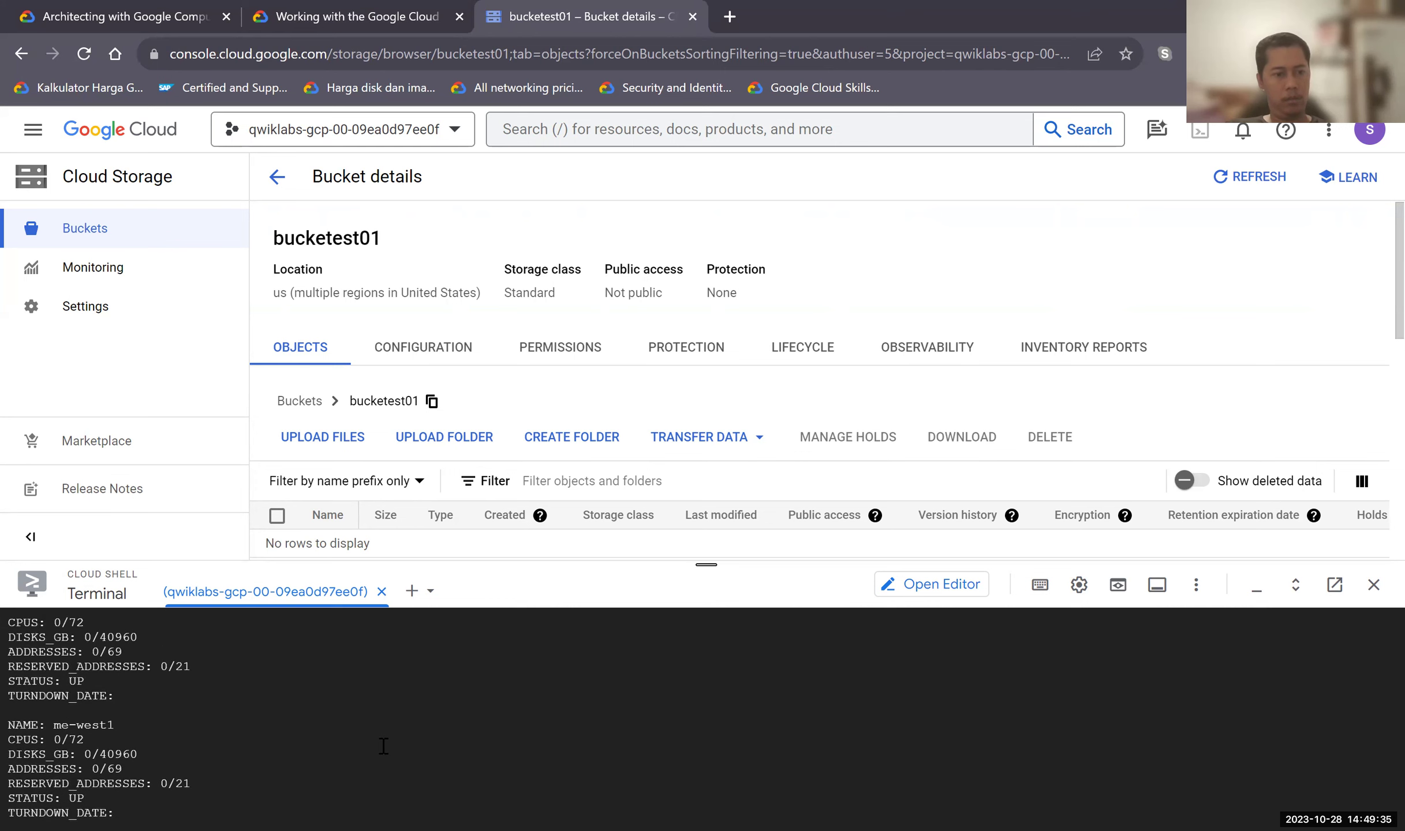
pyautogui.scroll(15, 384, 746)
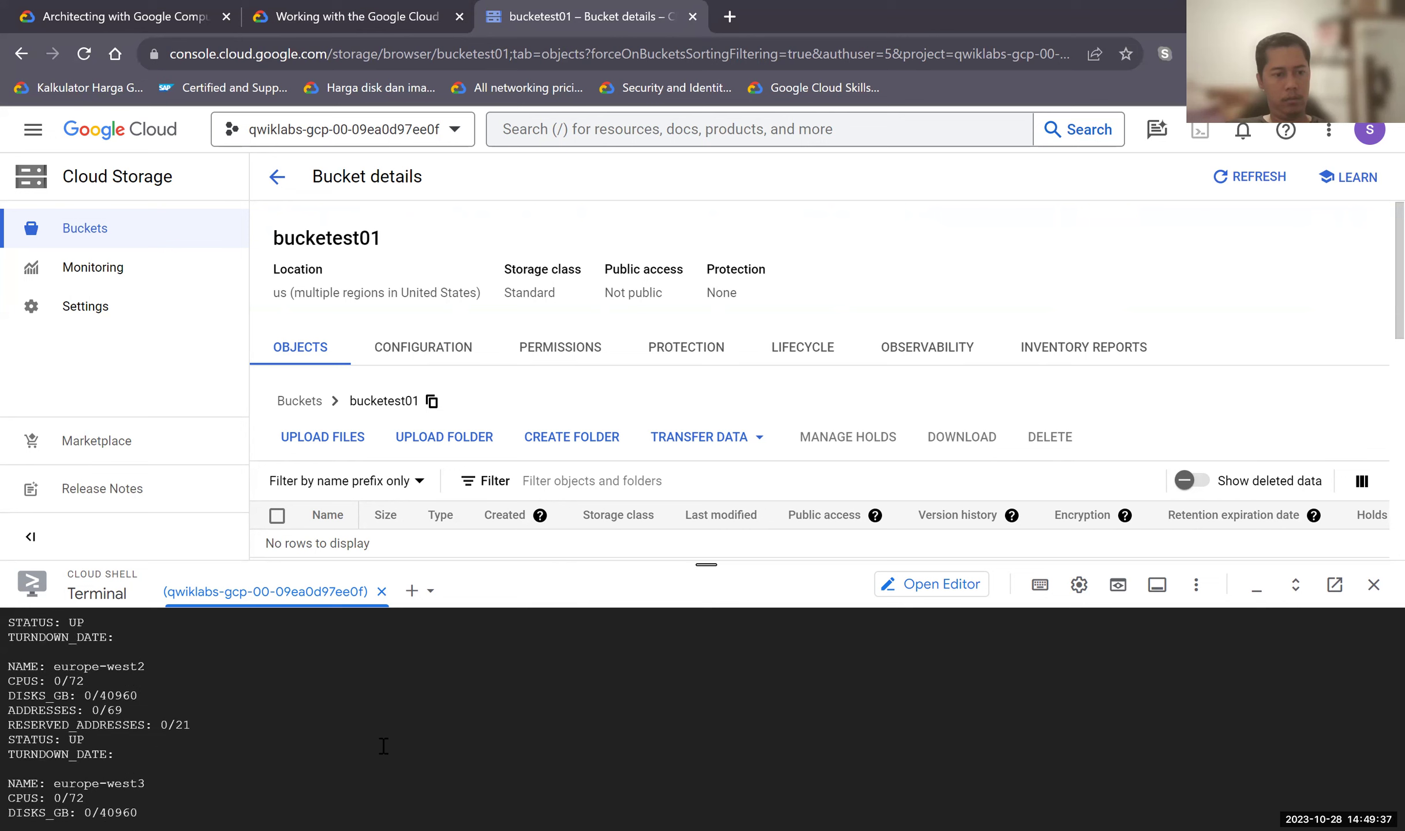
pyautogui.scroll(15, 384, 746)
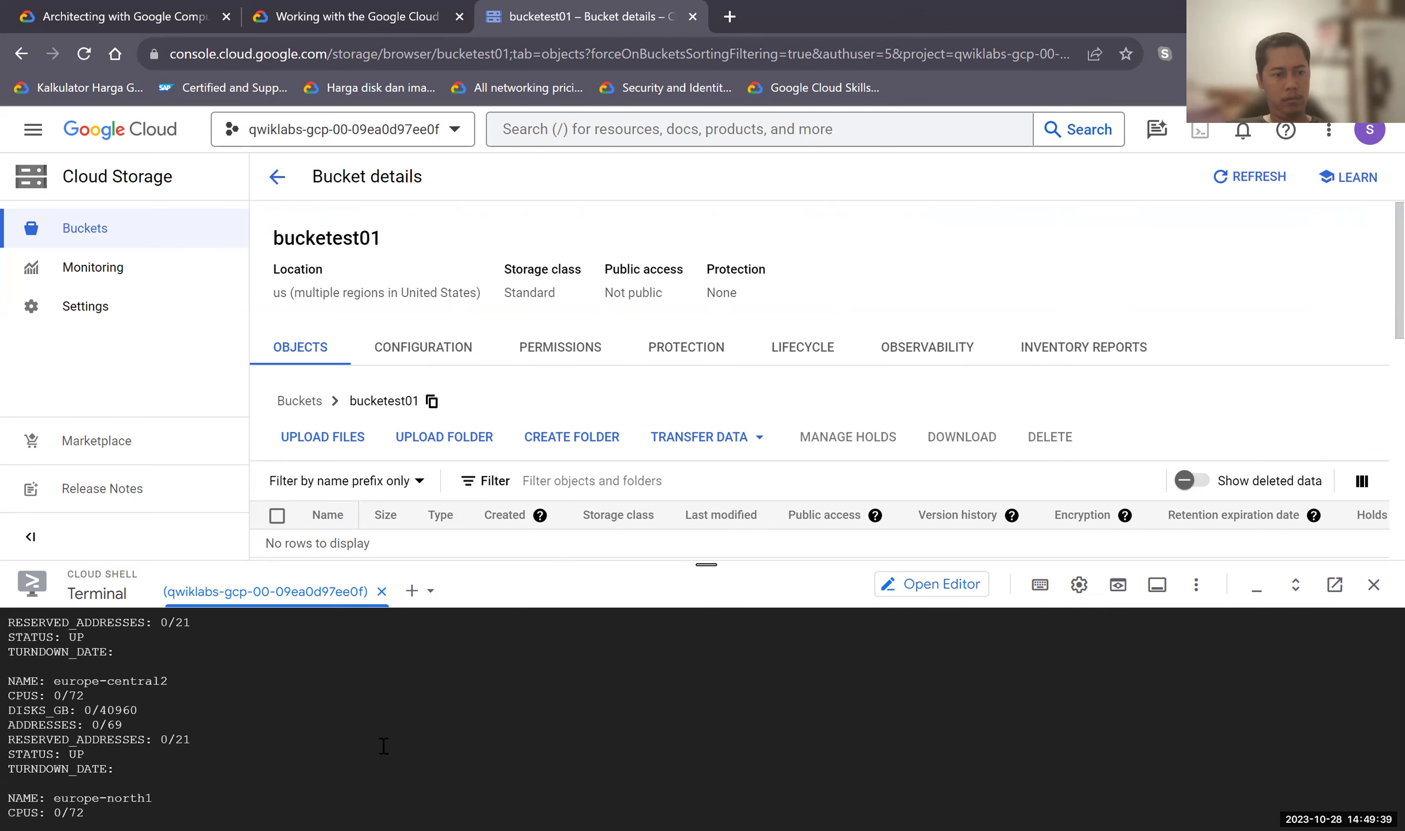
pyautogui.scroll(15, 383, 747)
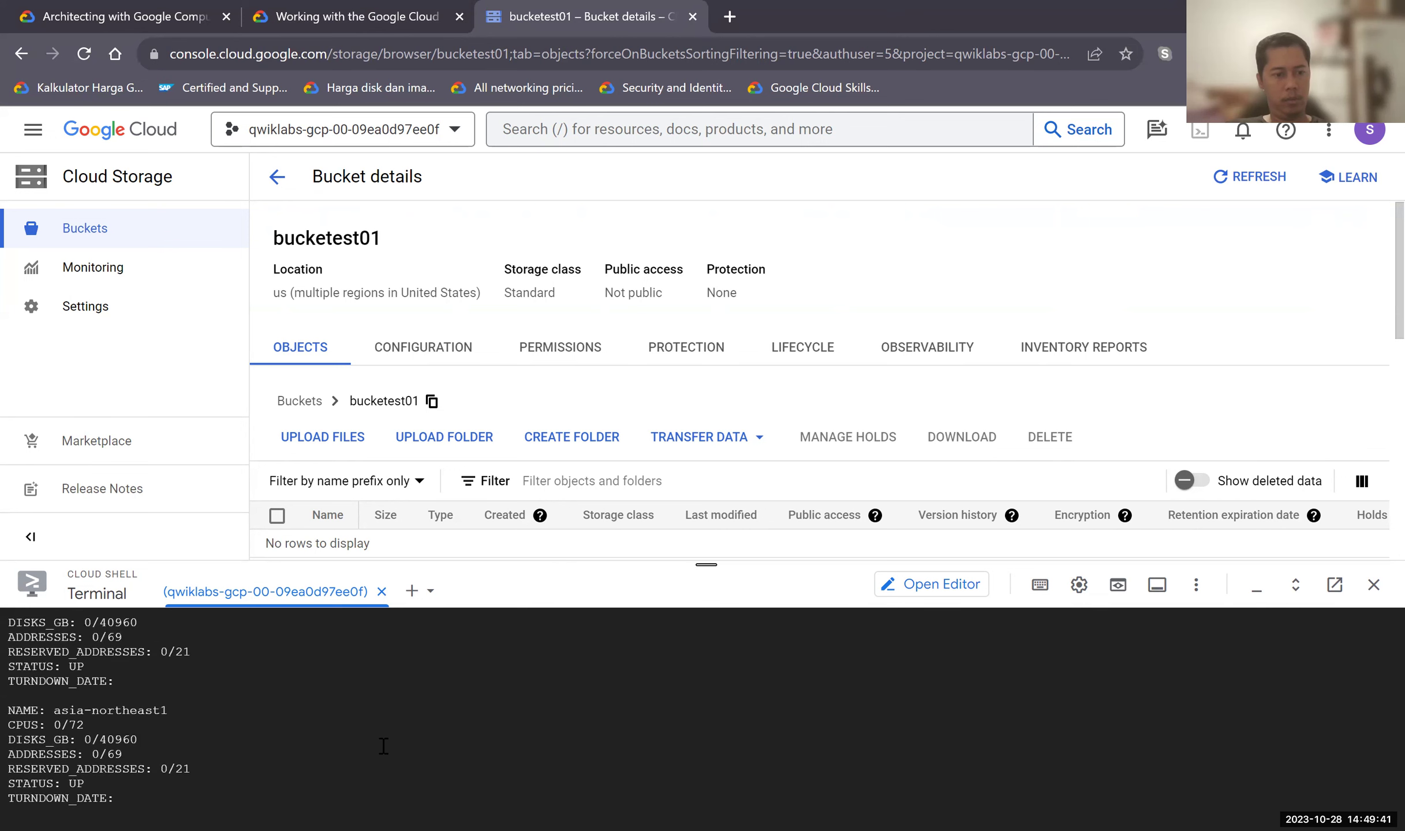
pyautogui.scroll(-1, 383, 747)
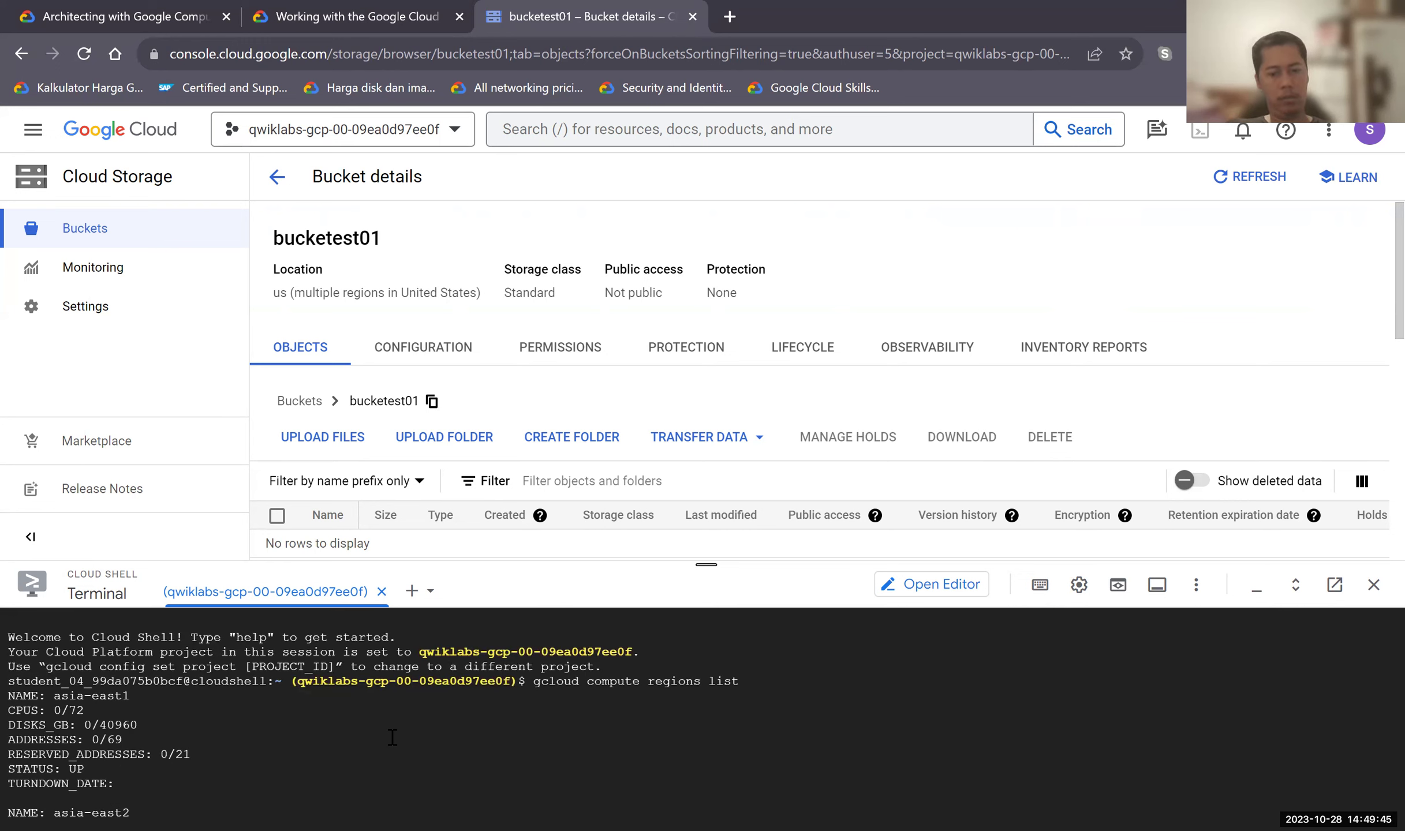
# List the Cloud Shell directory with ls and return to the Task 5 lab instructions.
pyautogui.write('ls')
pyautogui.press('Return')
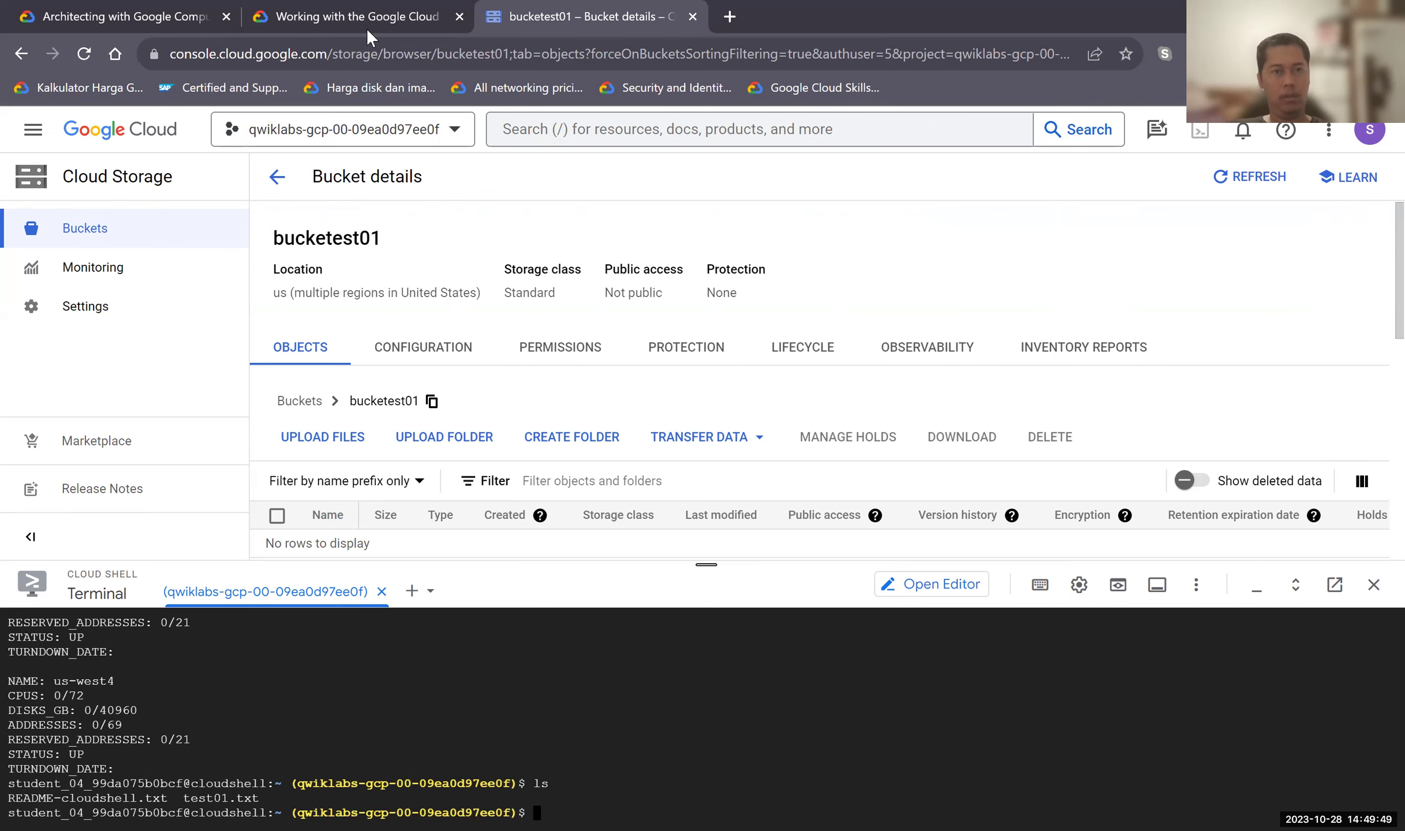
pyautogui.hotkey('ctrl', 'shift', 'Tab')
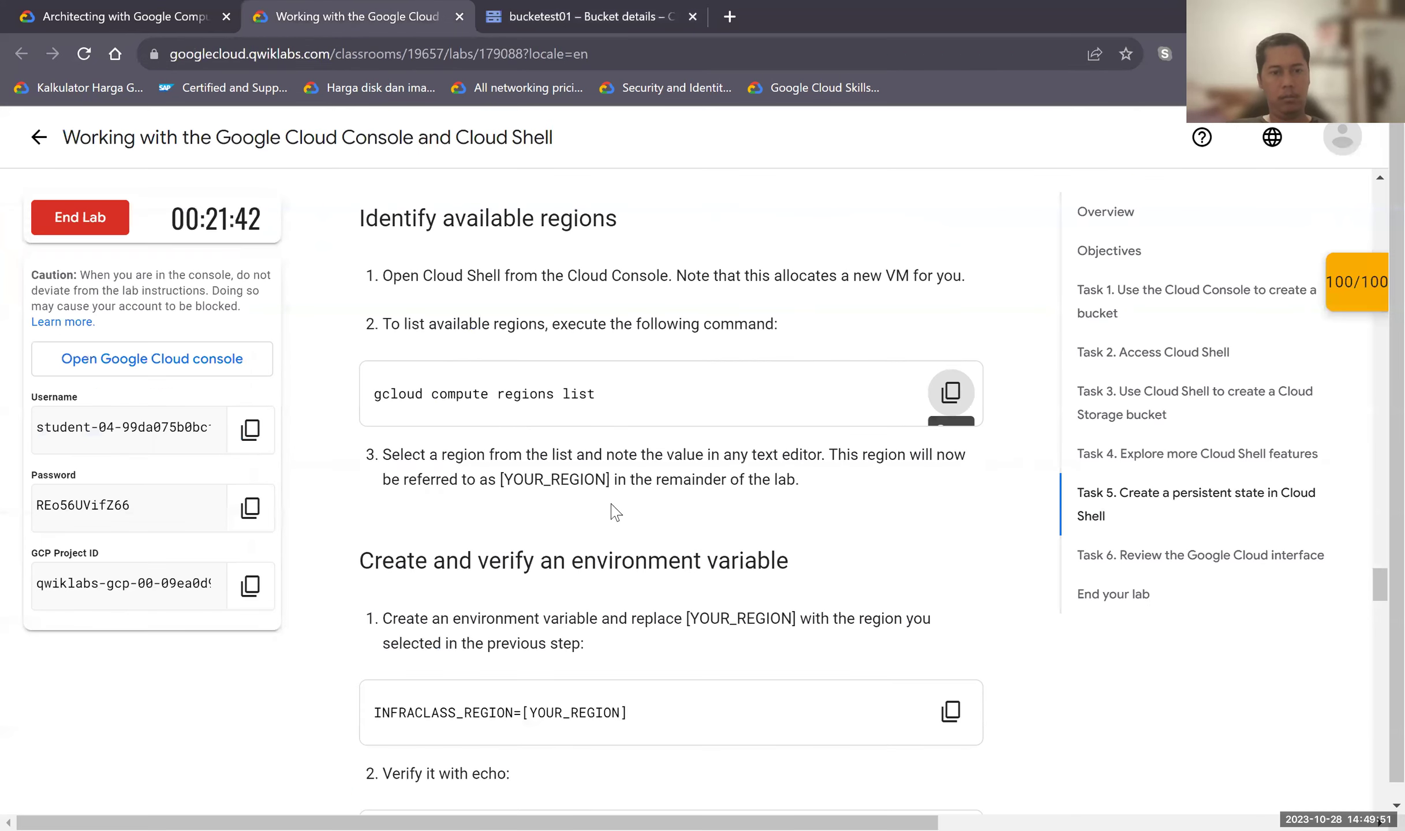
# Copy the INFRACLASS_REGION=[YOUR_REGION] command from the lab instructions and run it unedited in Cloud Shell.
pyautogui.scroll(-3, 604, 502)
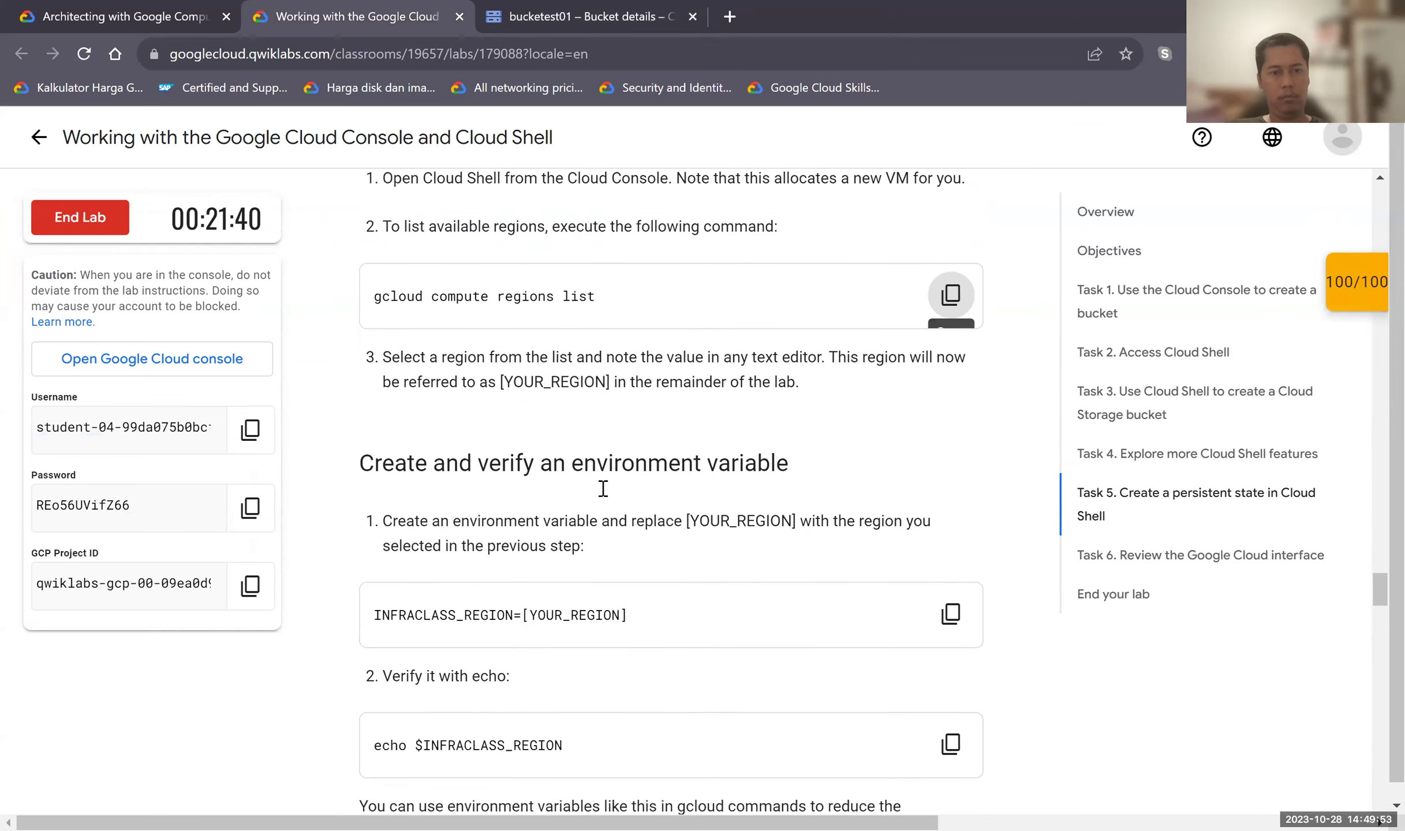
pyautogui.scroll(-1, 603, 498)
pyautogui.scroll(-1, 601, 451)
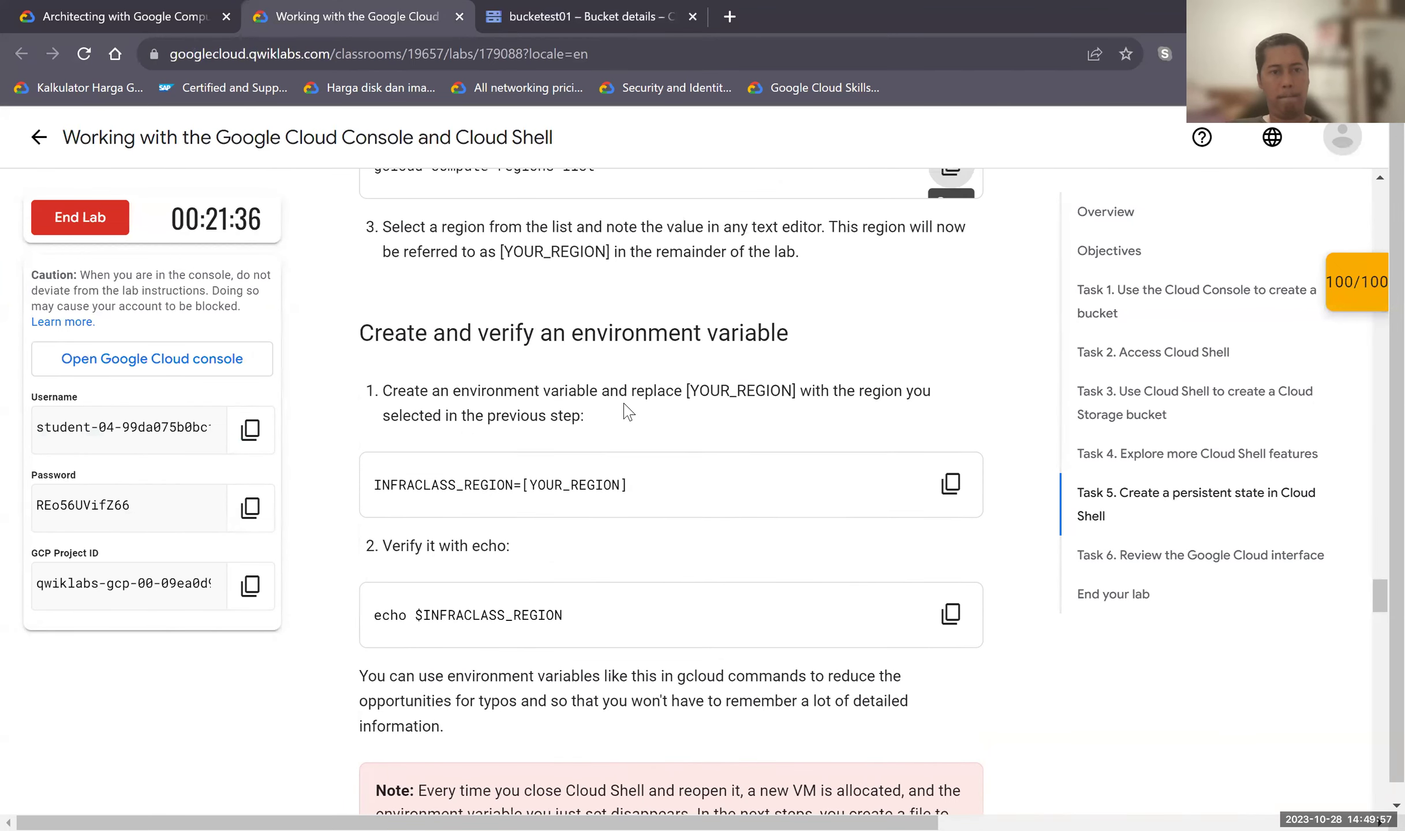
pyautogui.scroll(1, 628, 412)
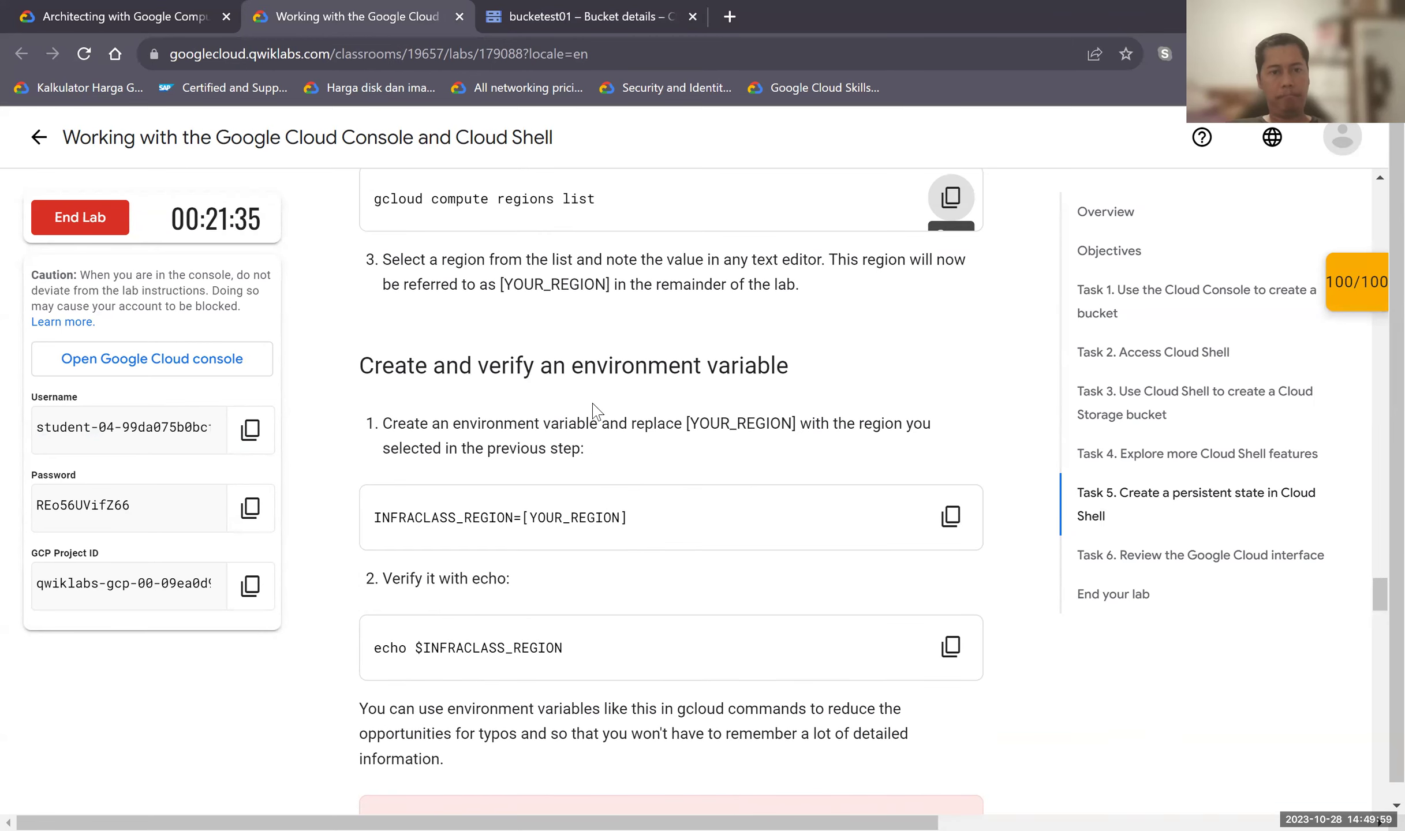
pyautogui.scroll(-2, 597, 411)
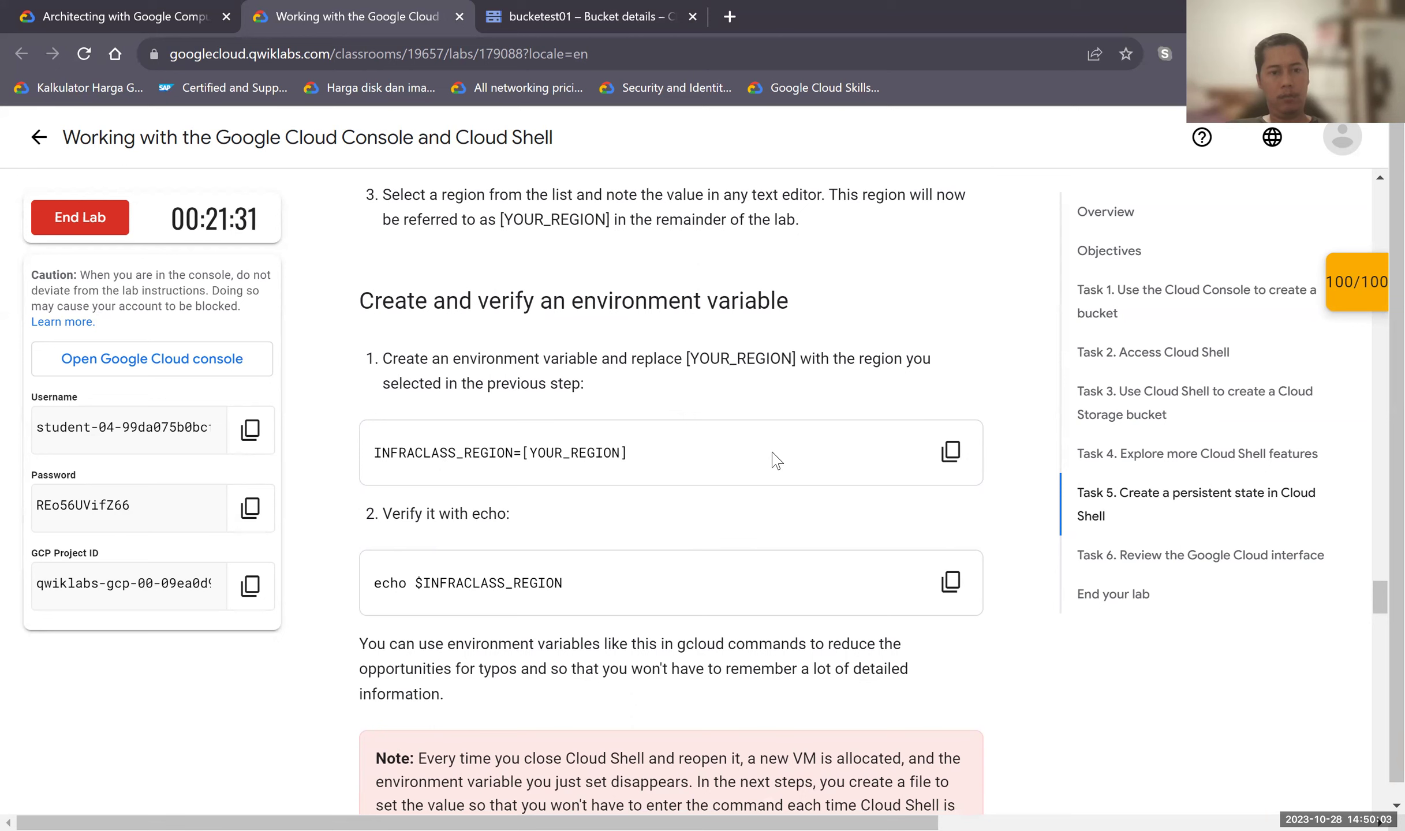
pyautogui.click(957, 456)
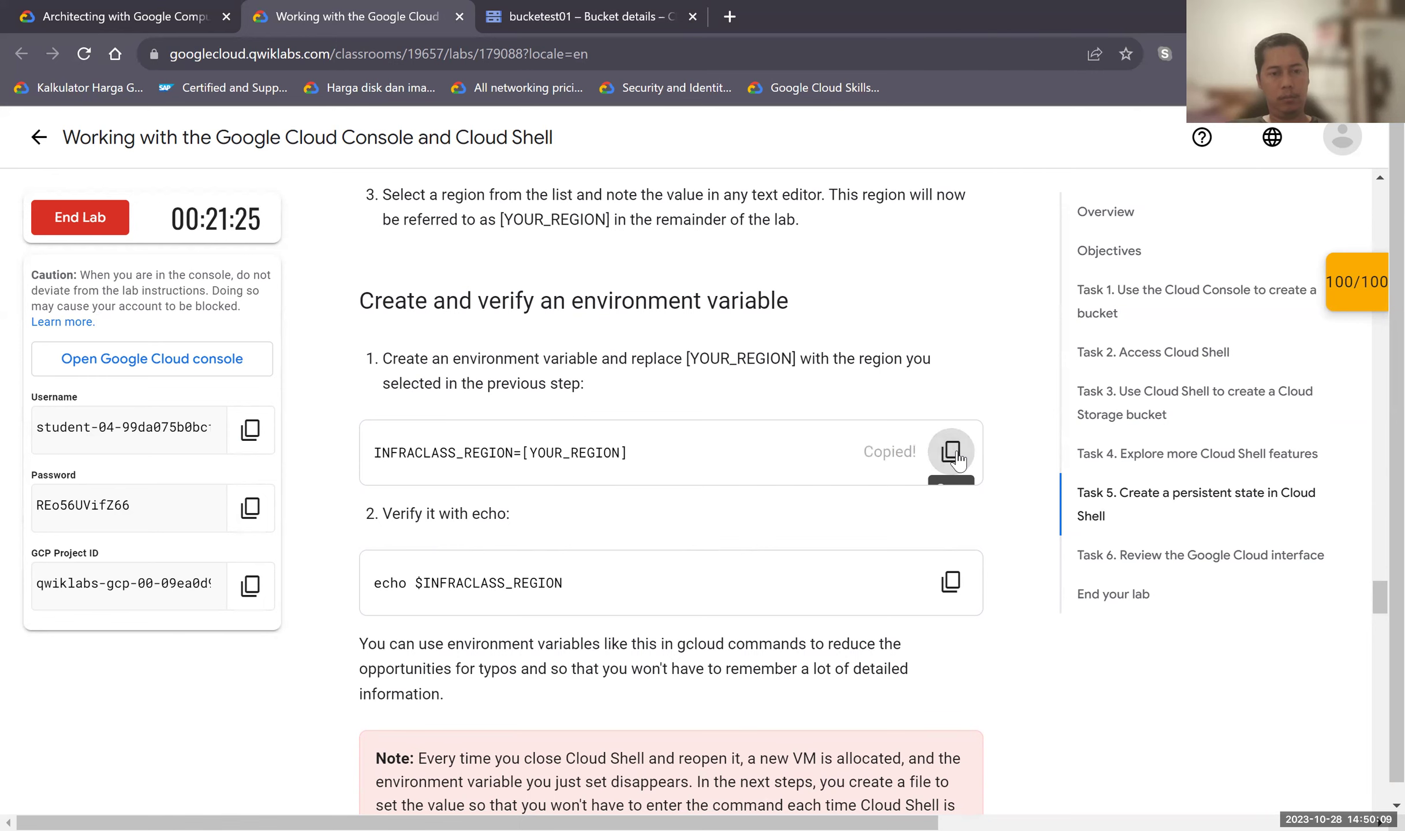
pyautogui.click(503, 26)
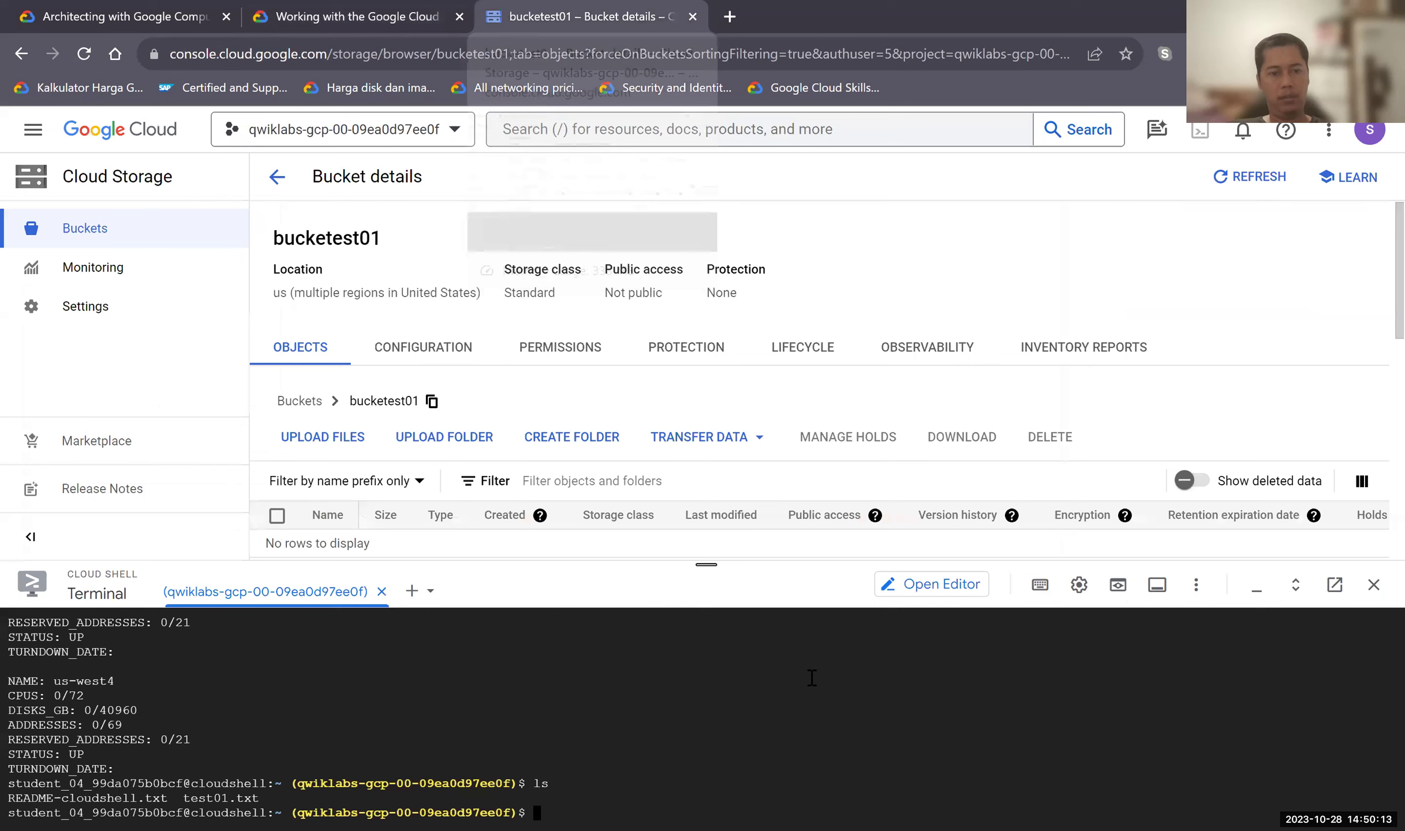
pyautogui.hotkey('ctrl', 'v')
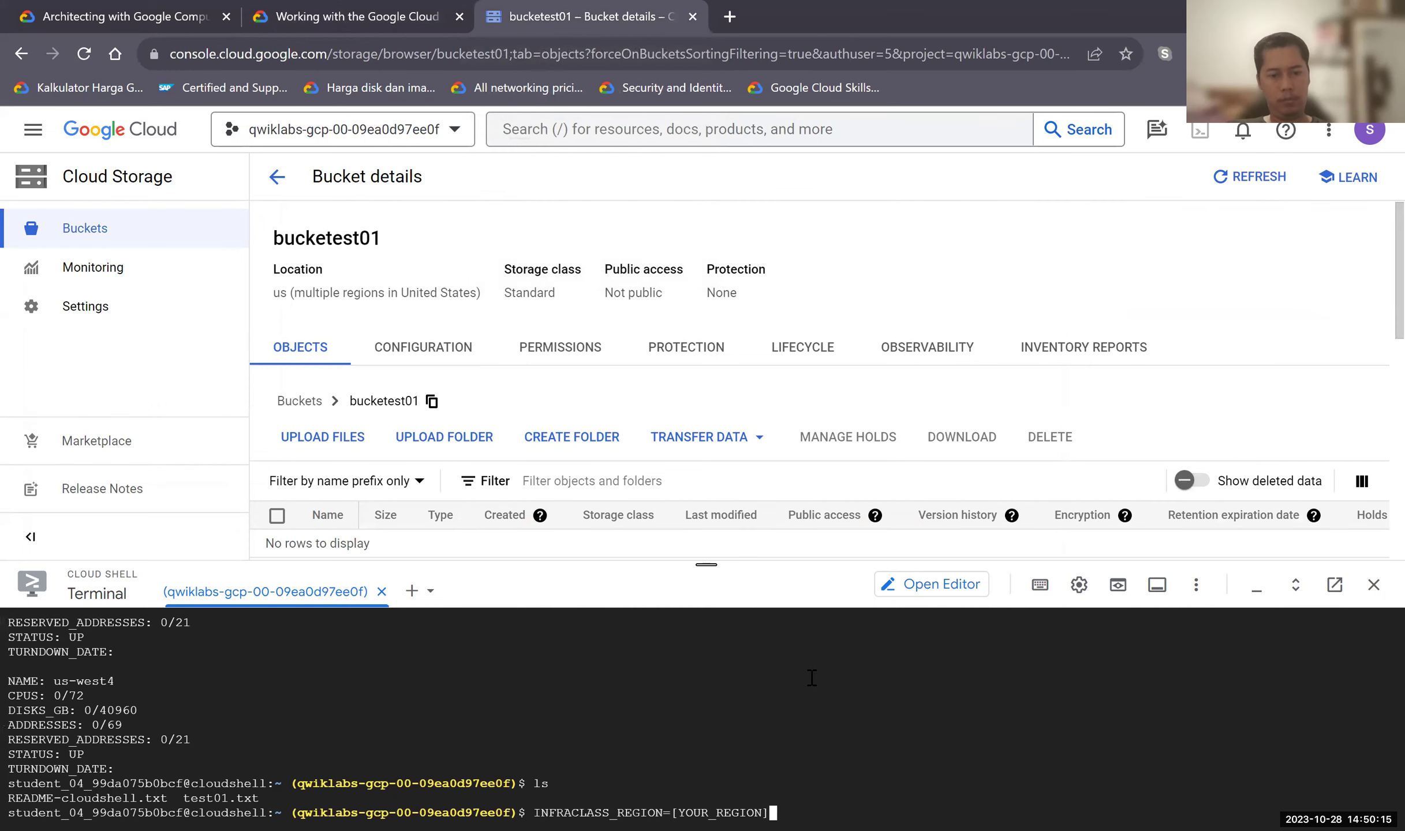
pyautogui.press('Return')
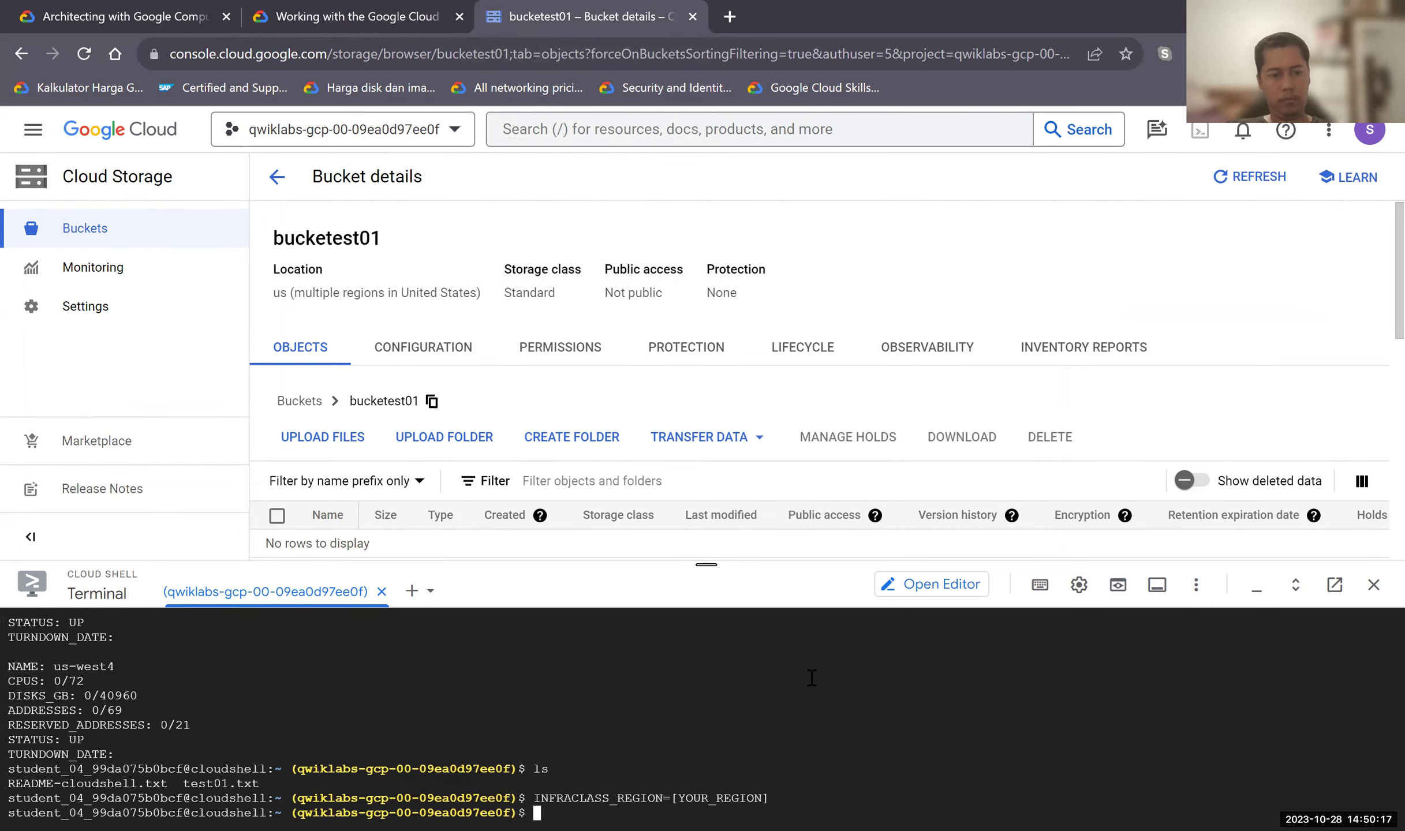
# Copy echo $INFRACLASS_REGION from the lab instructions and run it in Cloud Shell to verify the environment variable.
pyautogui.click(347, 16)
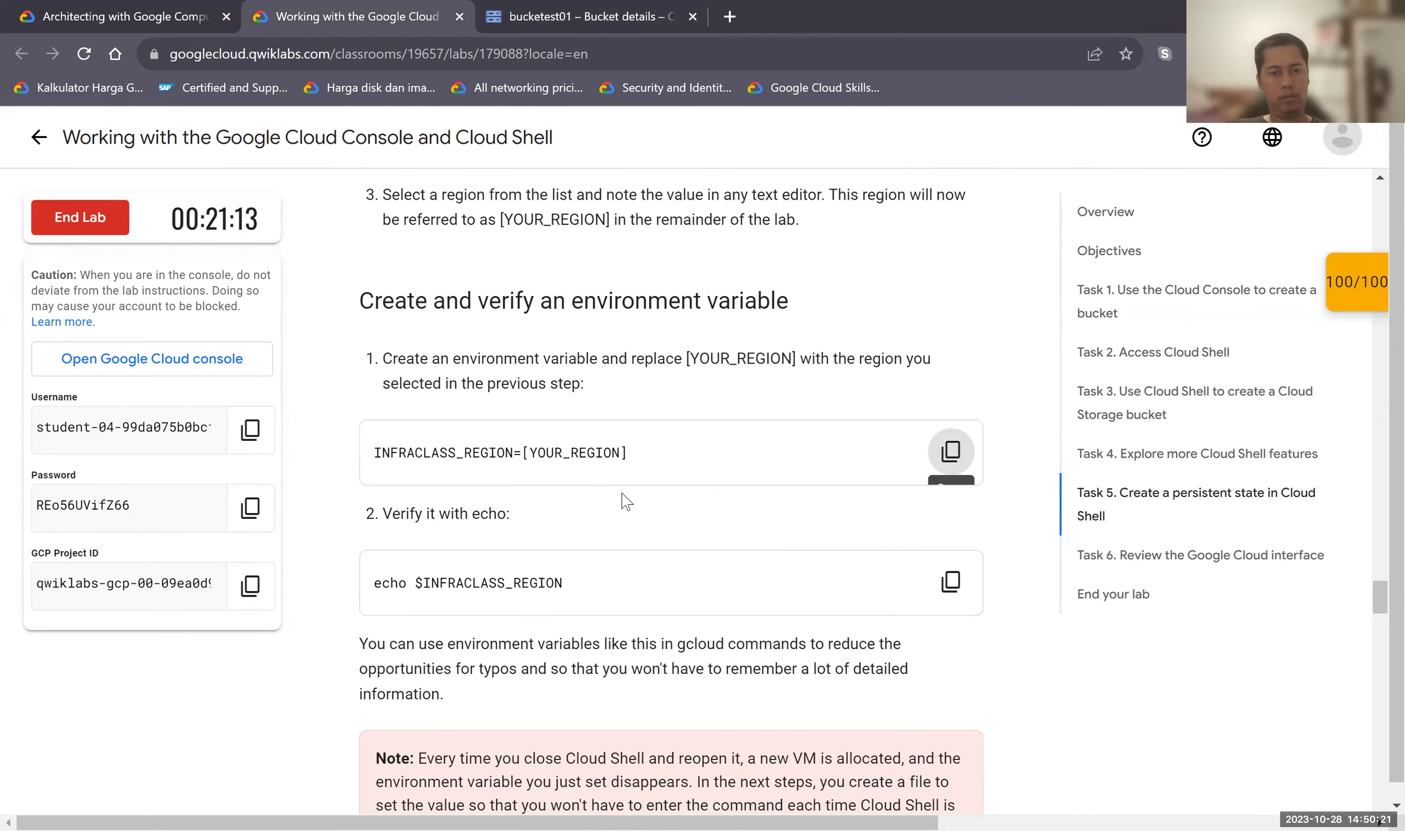
pyautogui.scroll(-1, 626, 502)
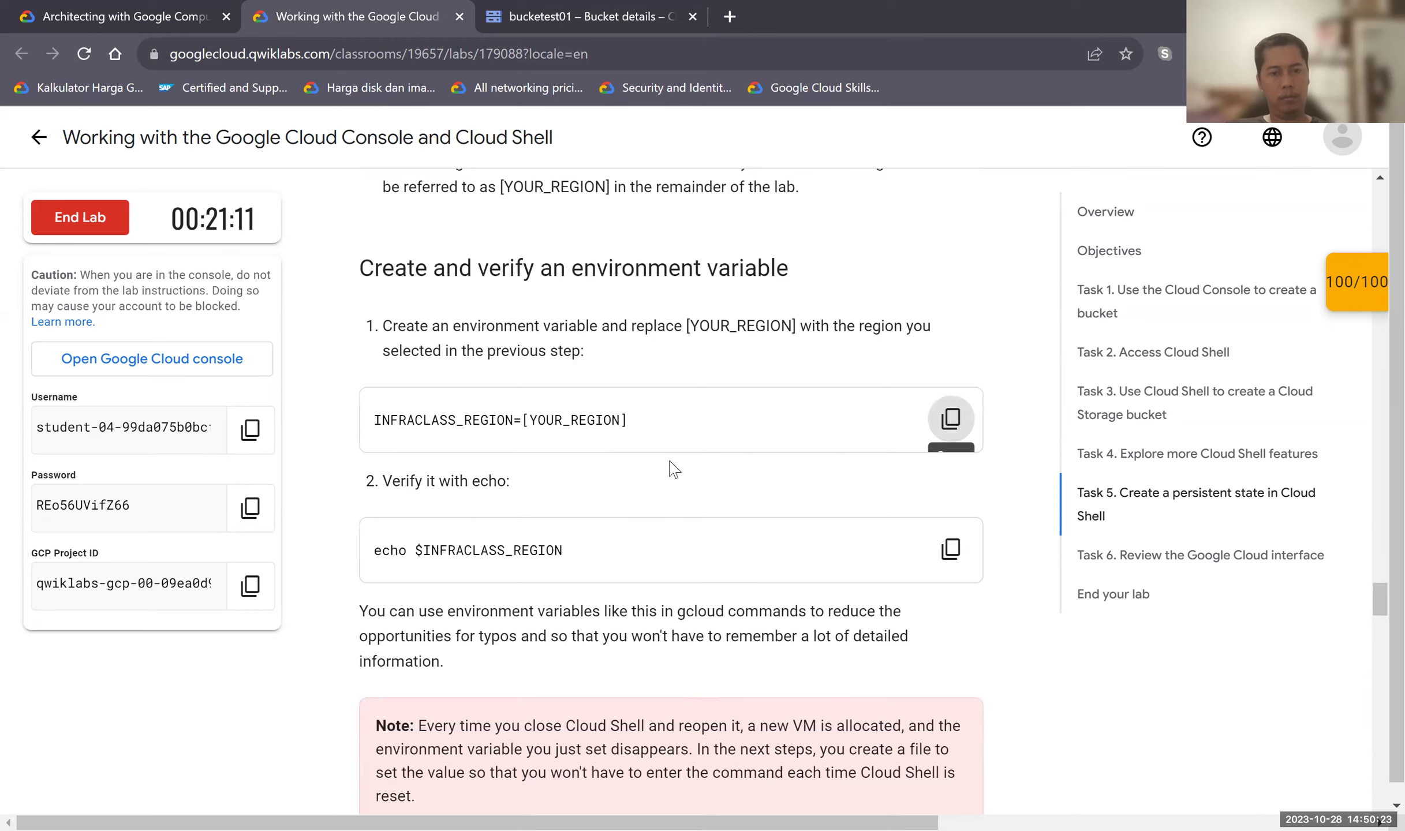
pyautogui.scroll(-1, 674, 469)
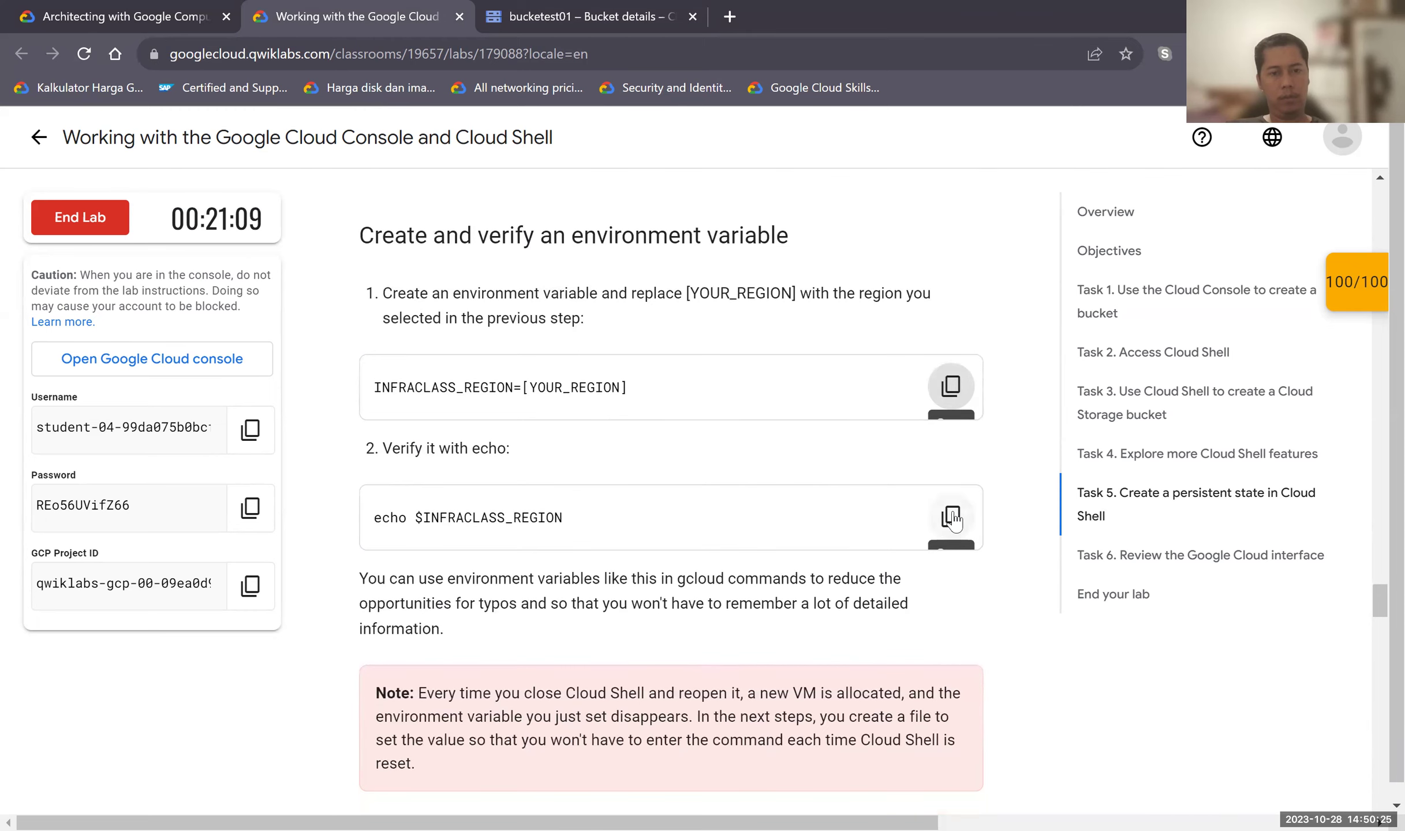
pyautogui.click(951, 516)
pyautogui.click(501, 26)
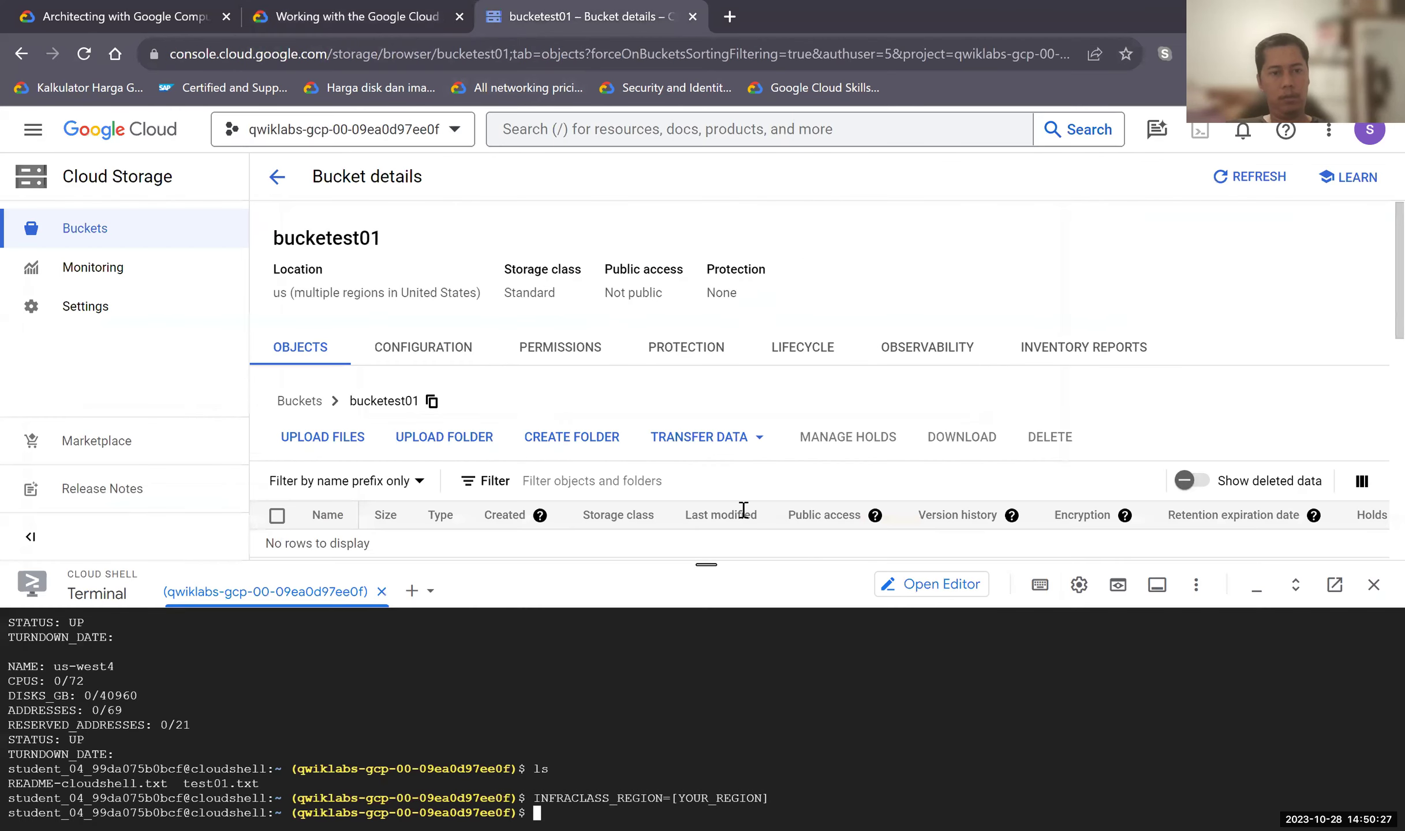
pyautogui.hotkey('ctrl', 'v')
pyautogui.press('Return')
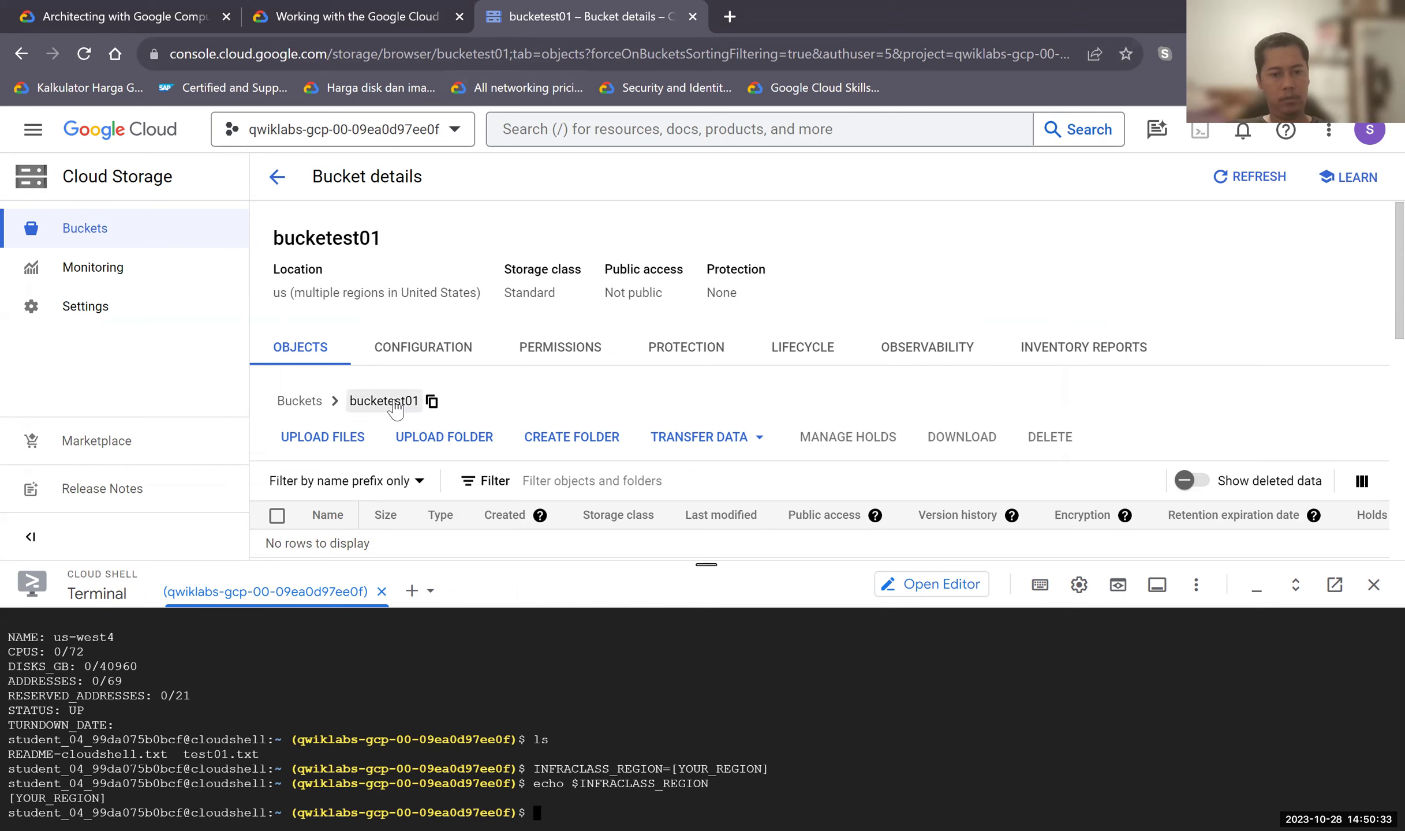
# Read the lab's note on lost environment variables, then copy mkdir infraclass and run it in Cloud Shell.
pyautogui.click(358, 16)
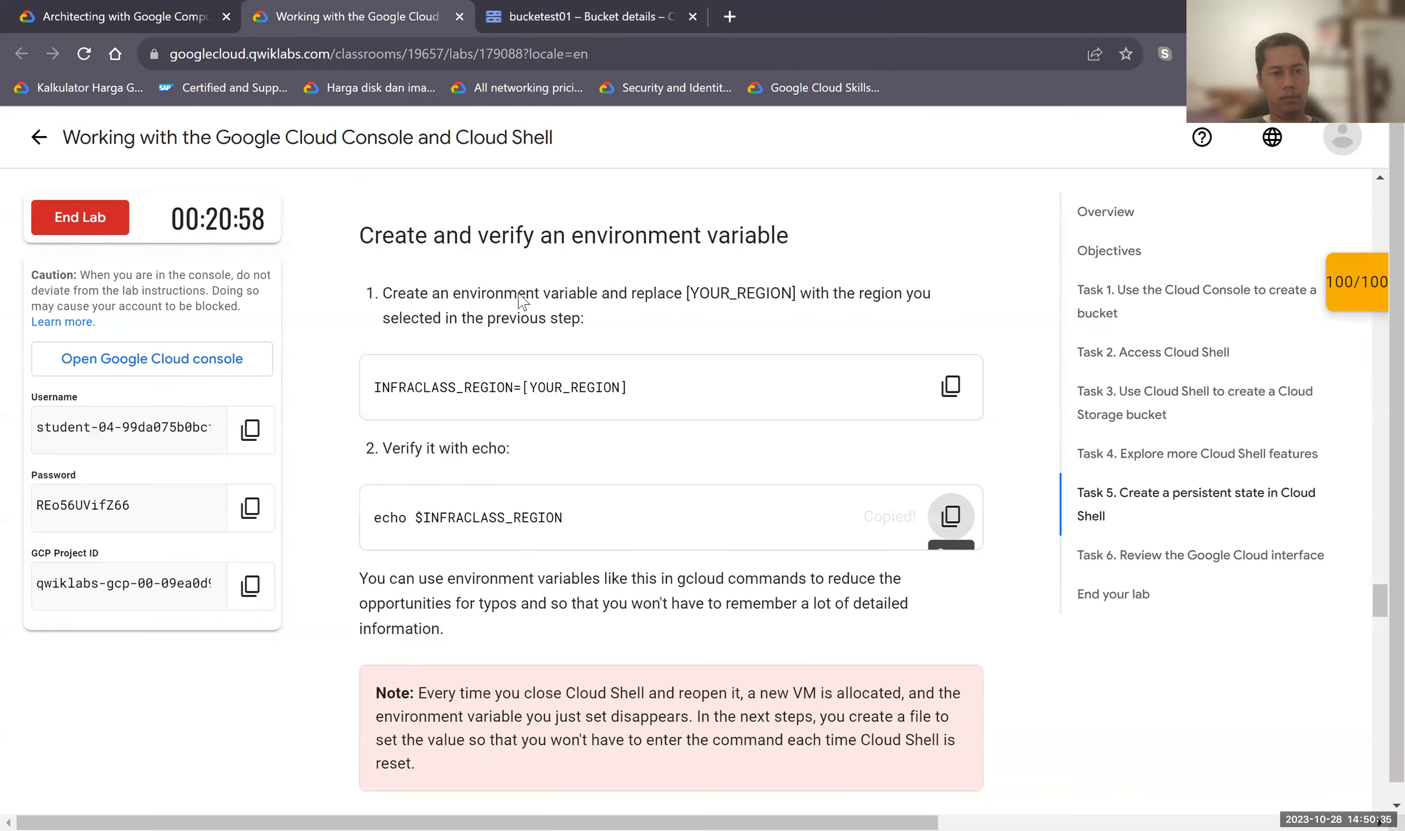
pyautogui.scroll(-1, 635, 575)
pyautogui.scroll(-1, 612, 560)
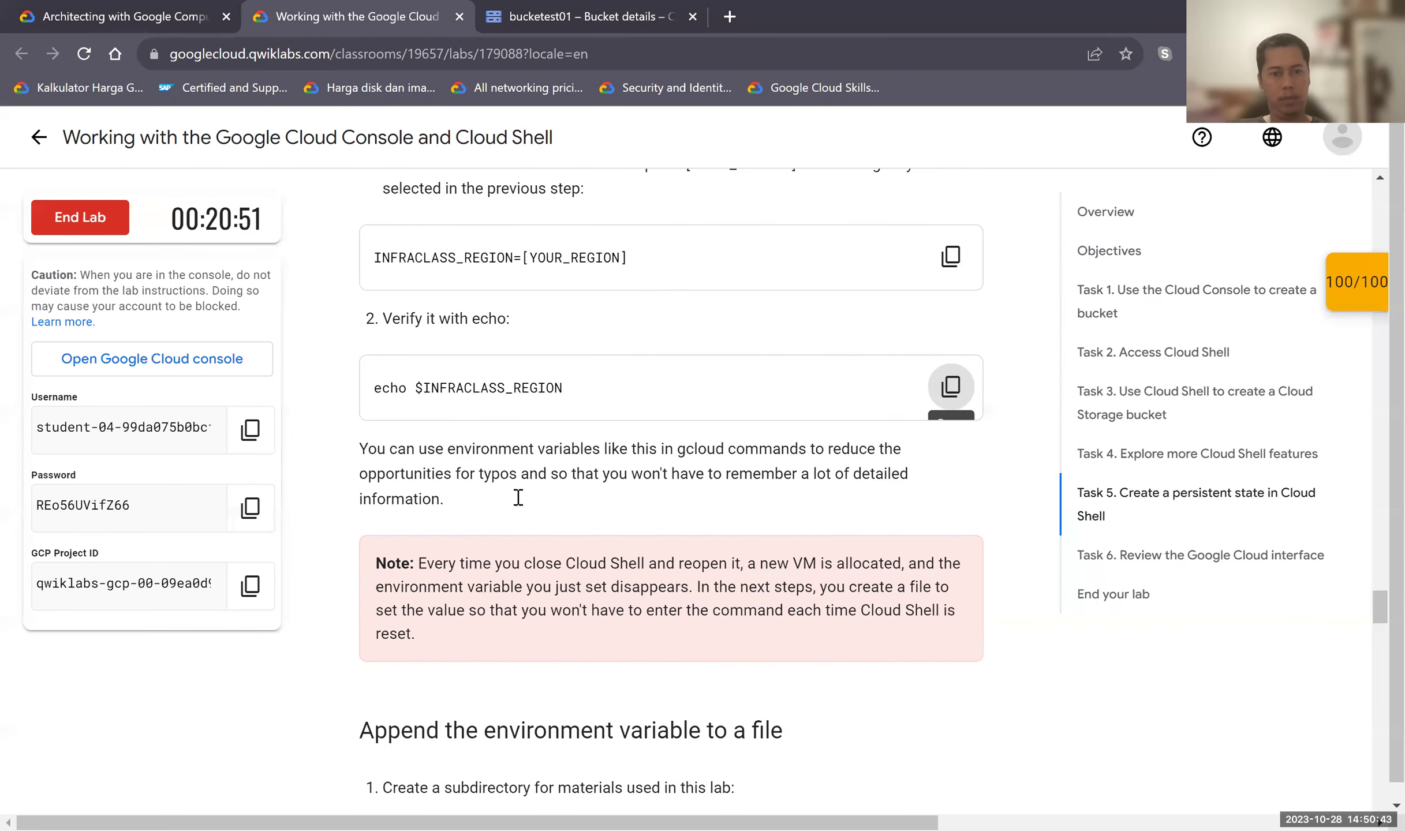
pyautogui.scroll(-2, 521, 506)
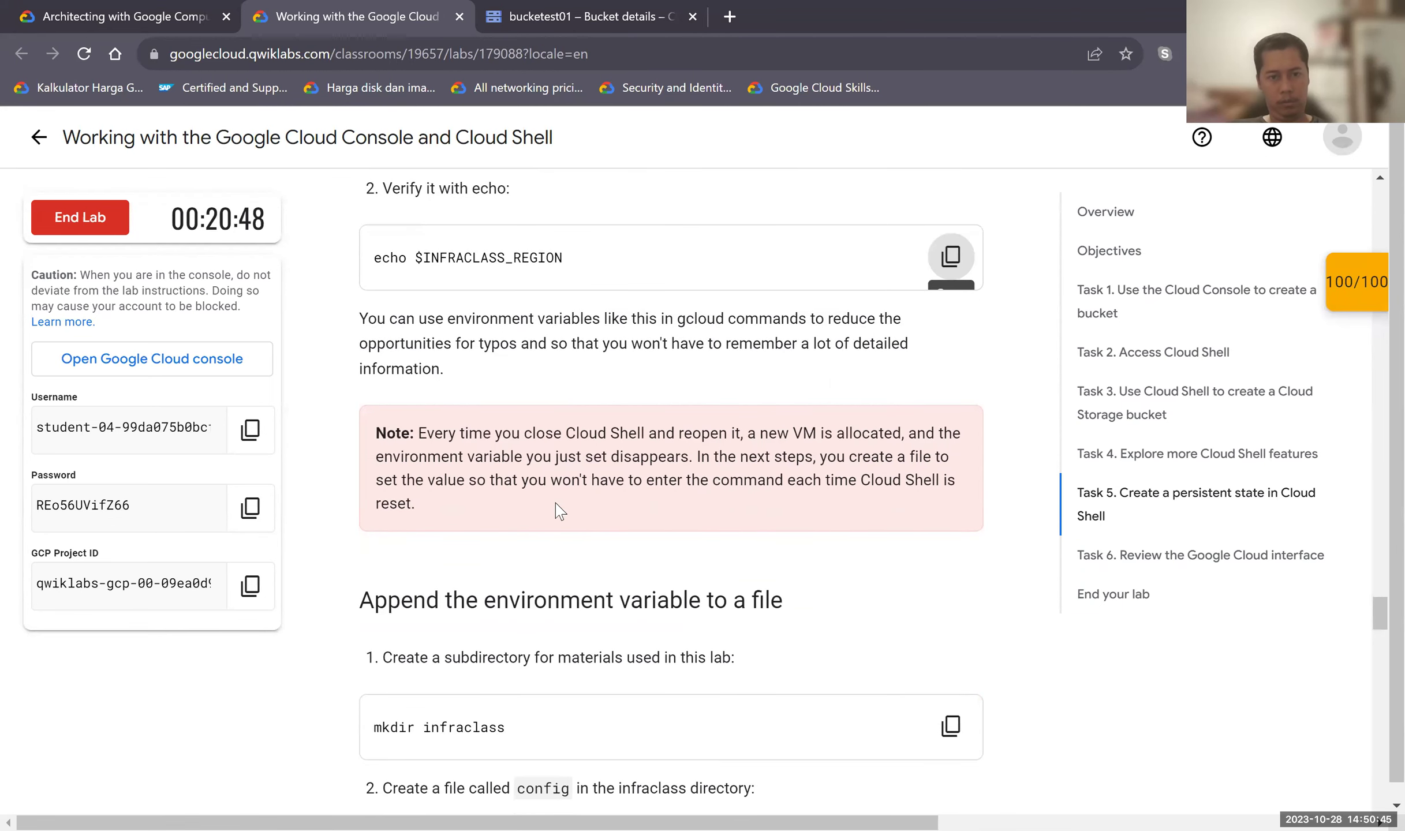
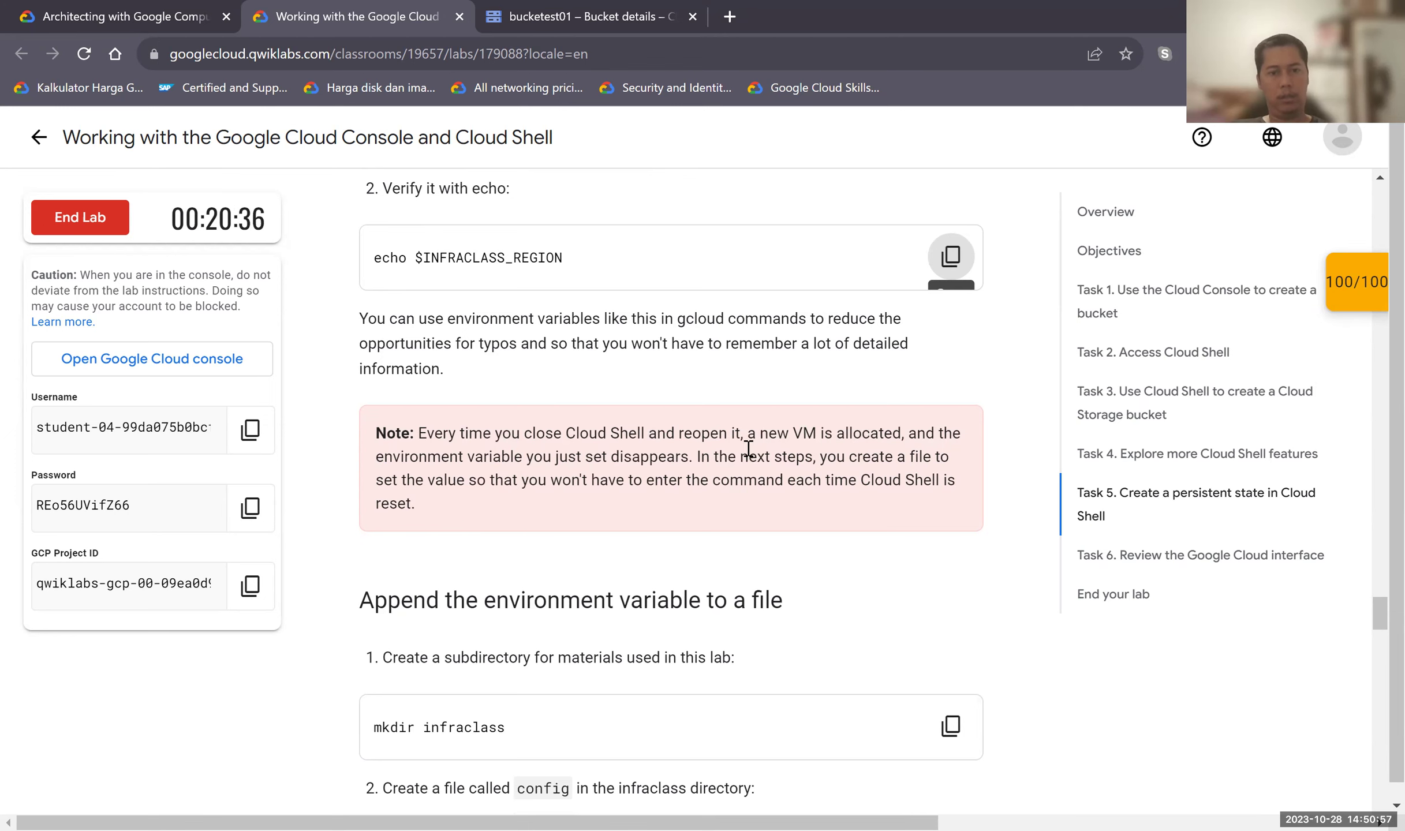
pyautogui.scroll(-1, 732, 479)
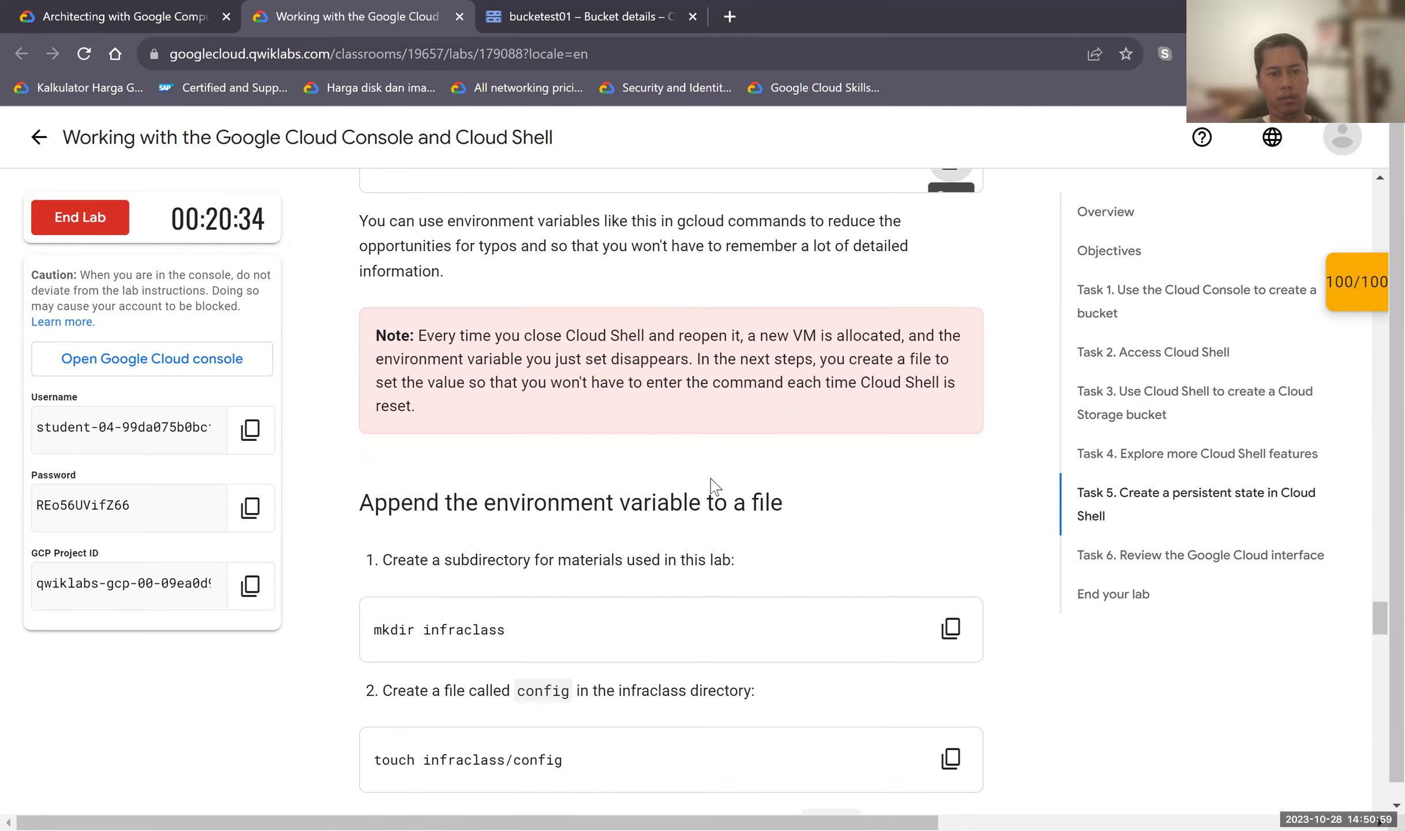
pyautogui.scroll(-1, 690, 490)
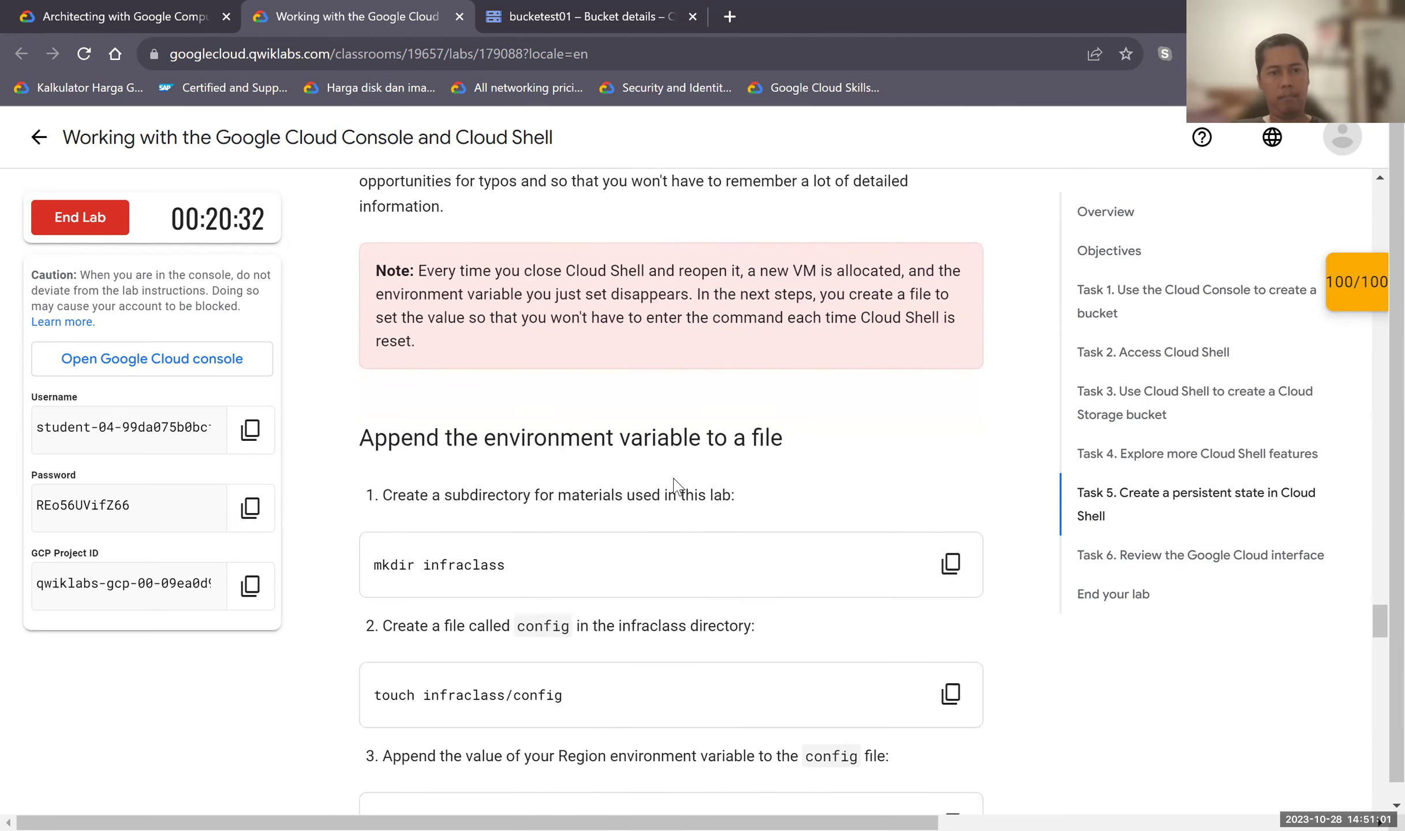
pyautogui.scroll(-1, 655, 482)
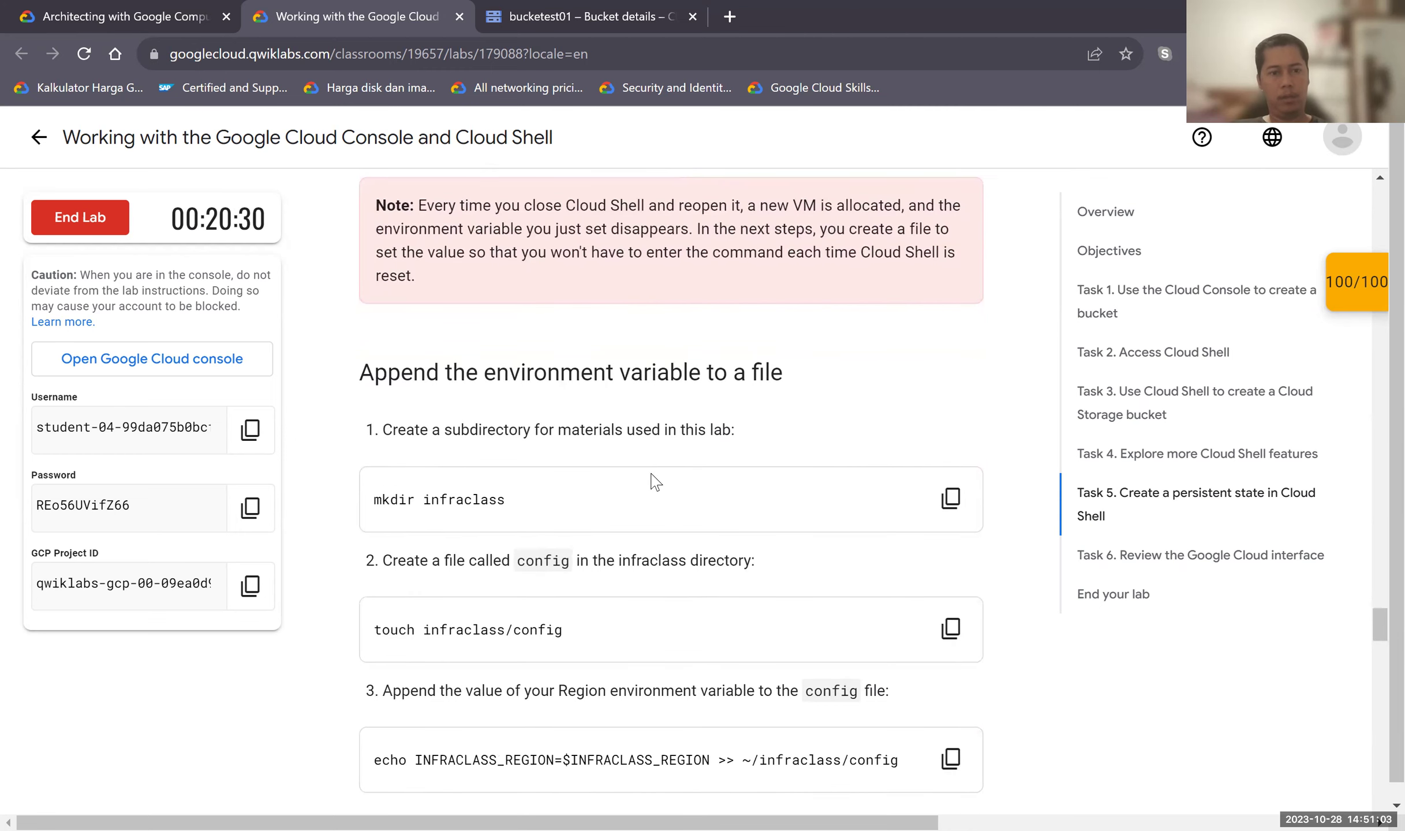
pyautogui.scroll(-1, 654, 482)
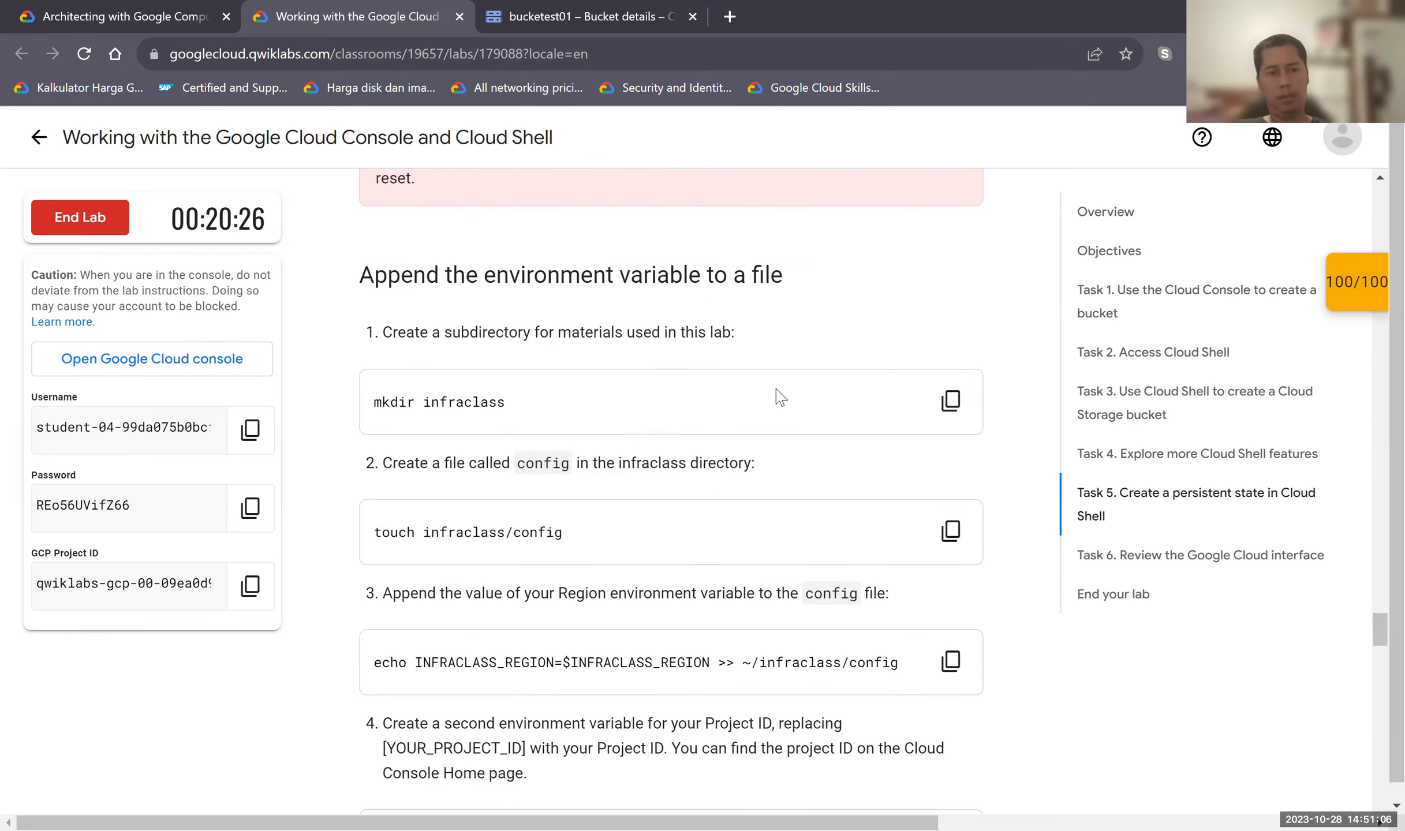
pyautogui.click(947, 400)
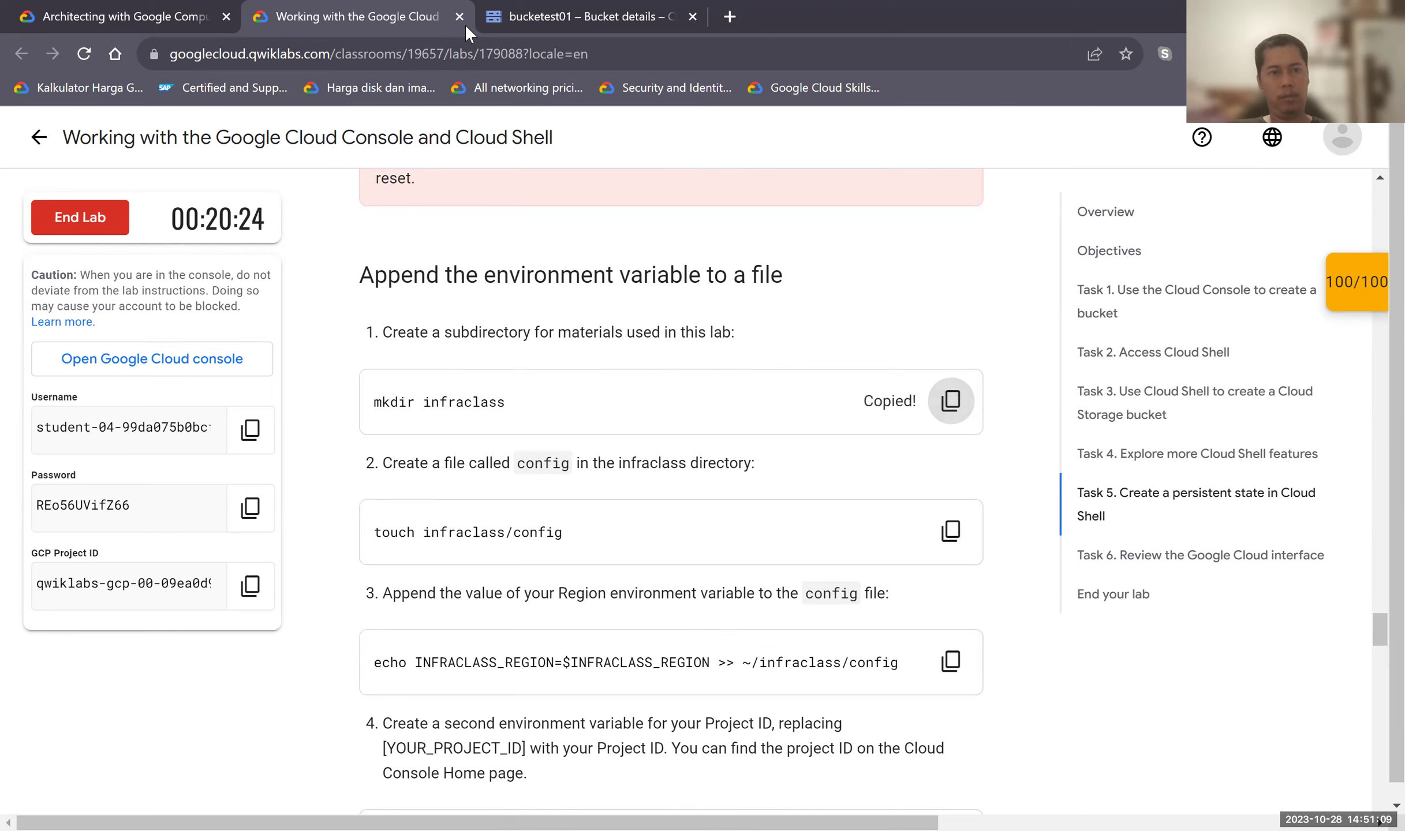
pyautogui.click(502, 24)
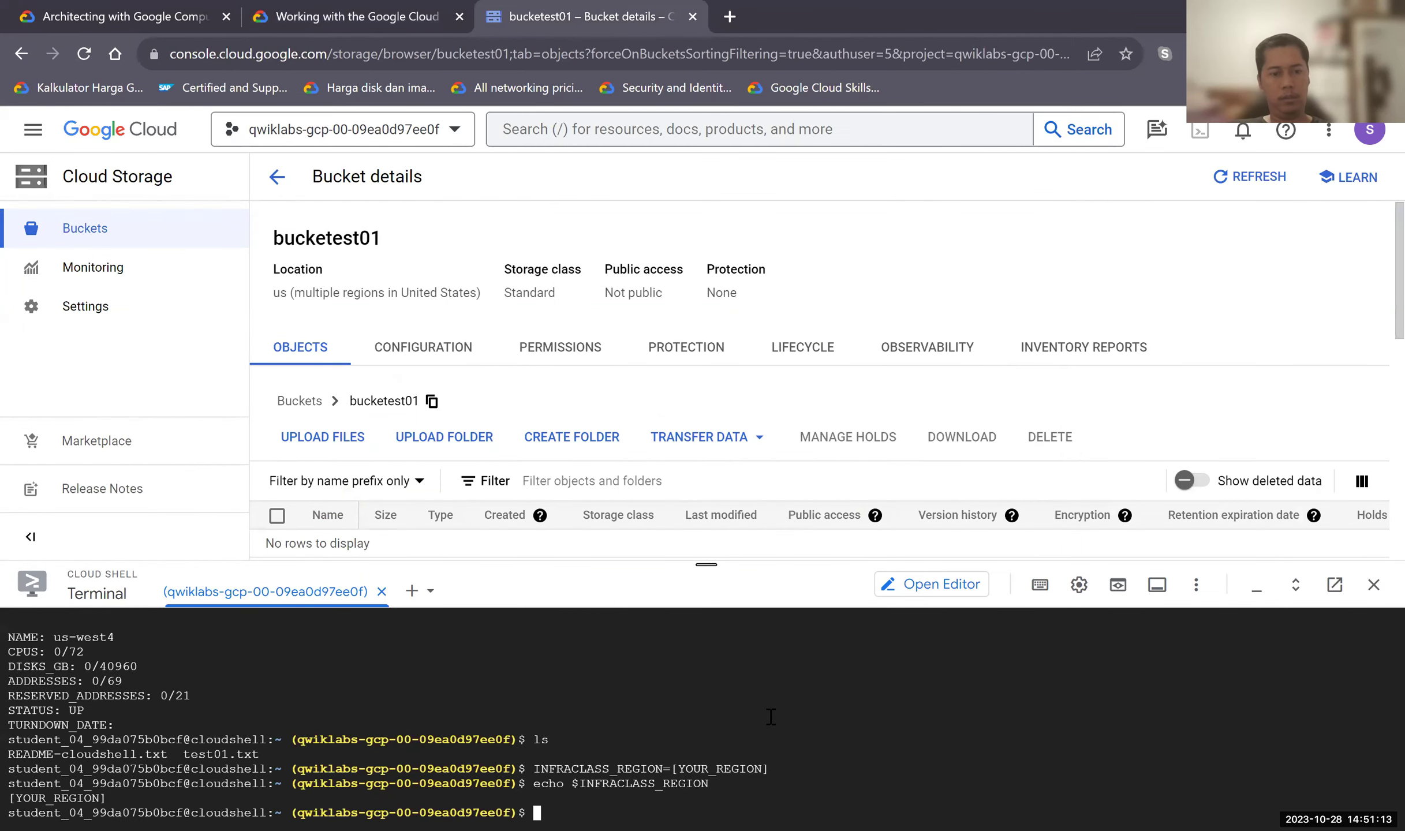
pyautogui.hotkey('ctrl', 'v')
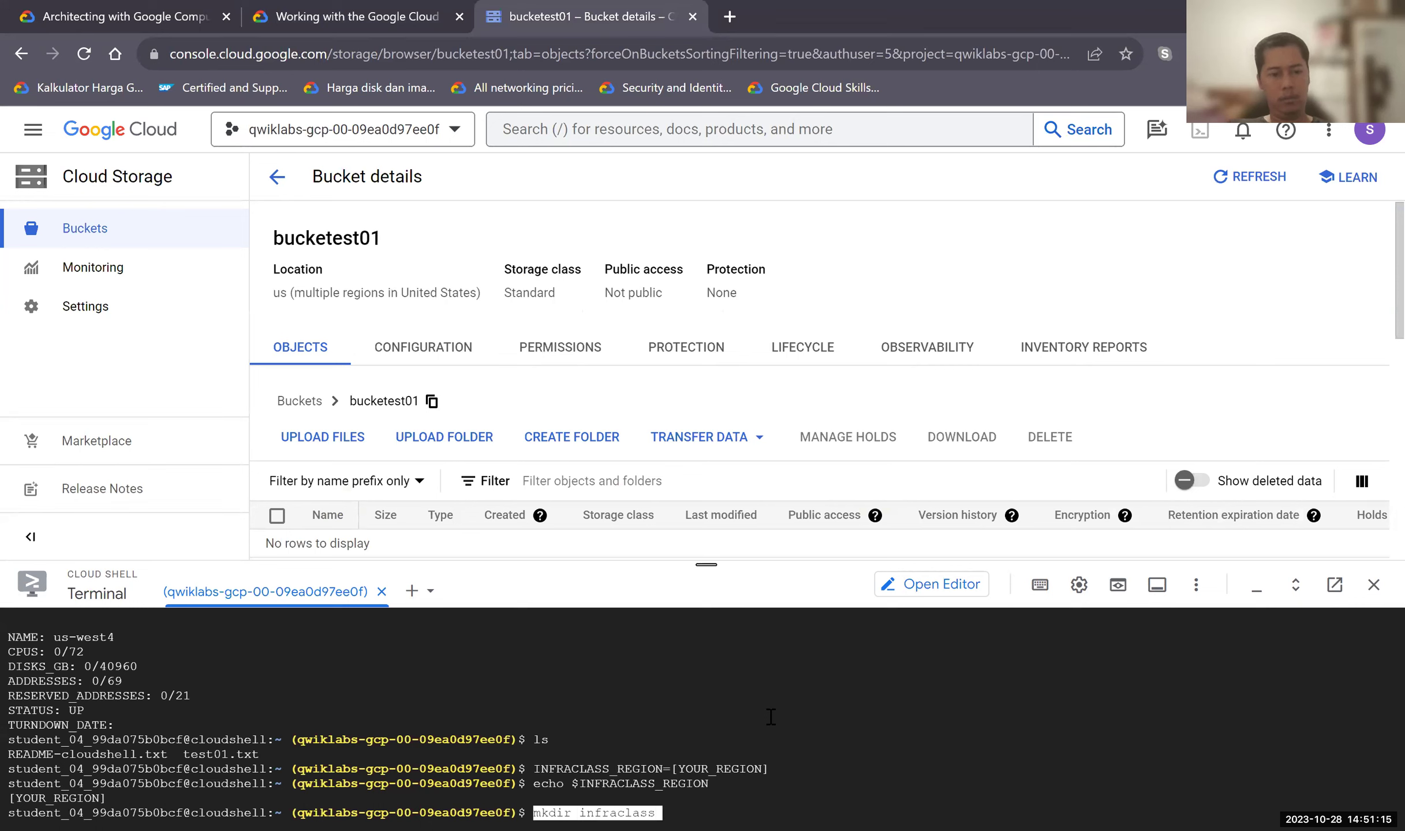
pyautogui.press('Return')
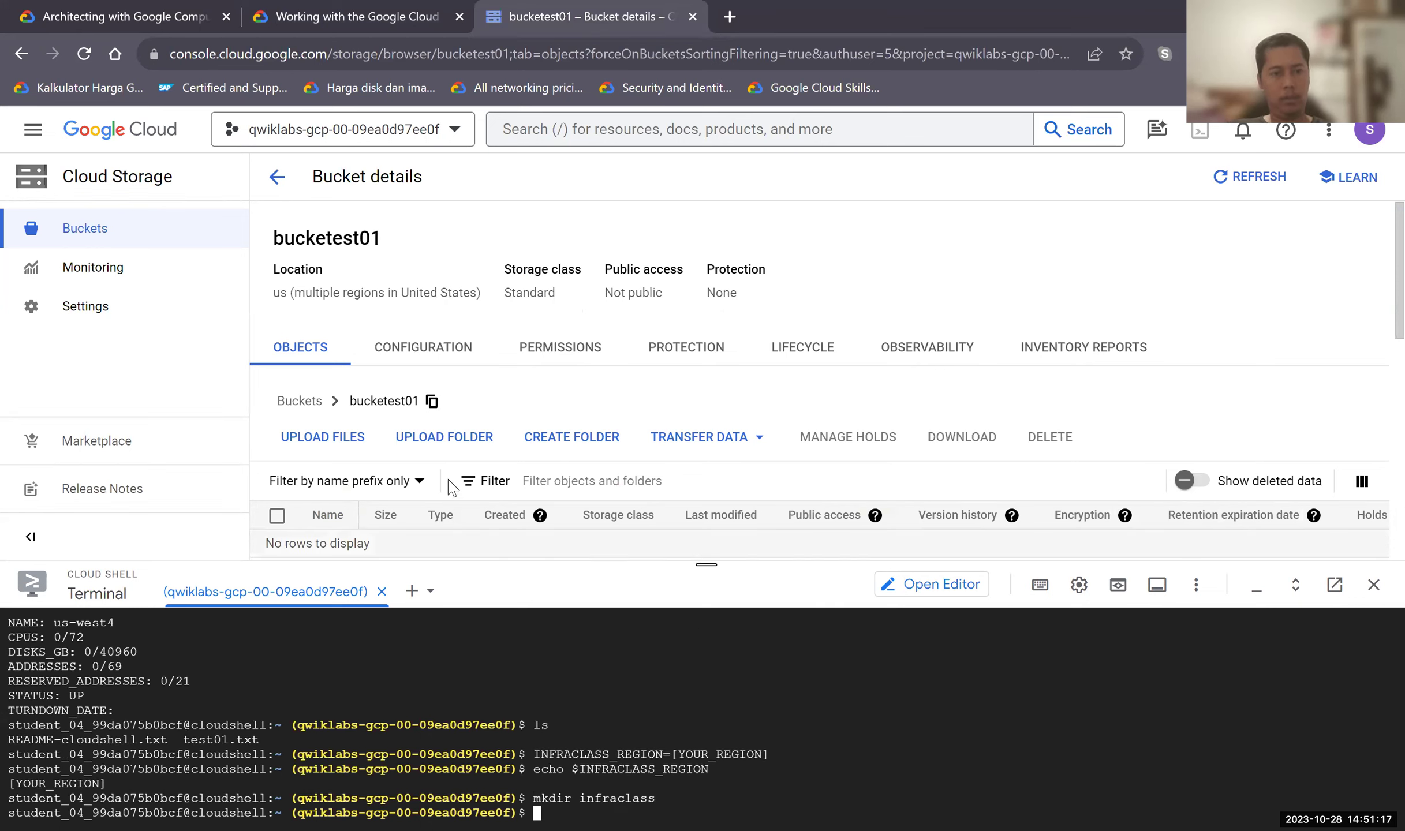
# Look through the objects of bucketest01 and bucketest02 in Cloud Storage for the infraclass directory.
pyautogui.click(108, 237)
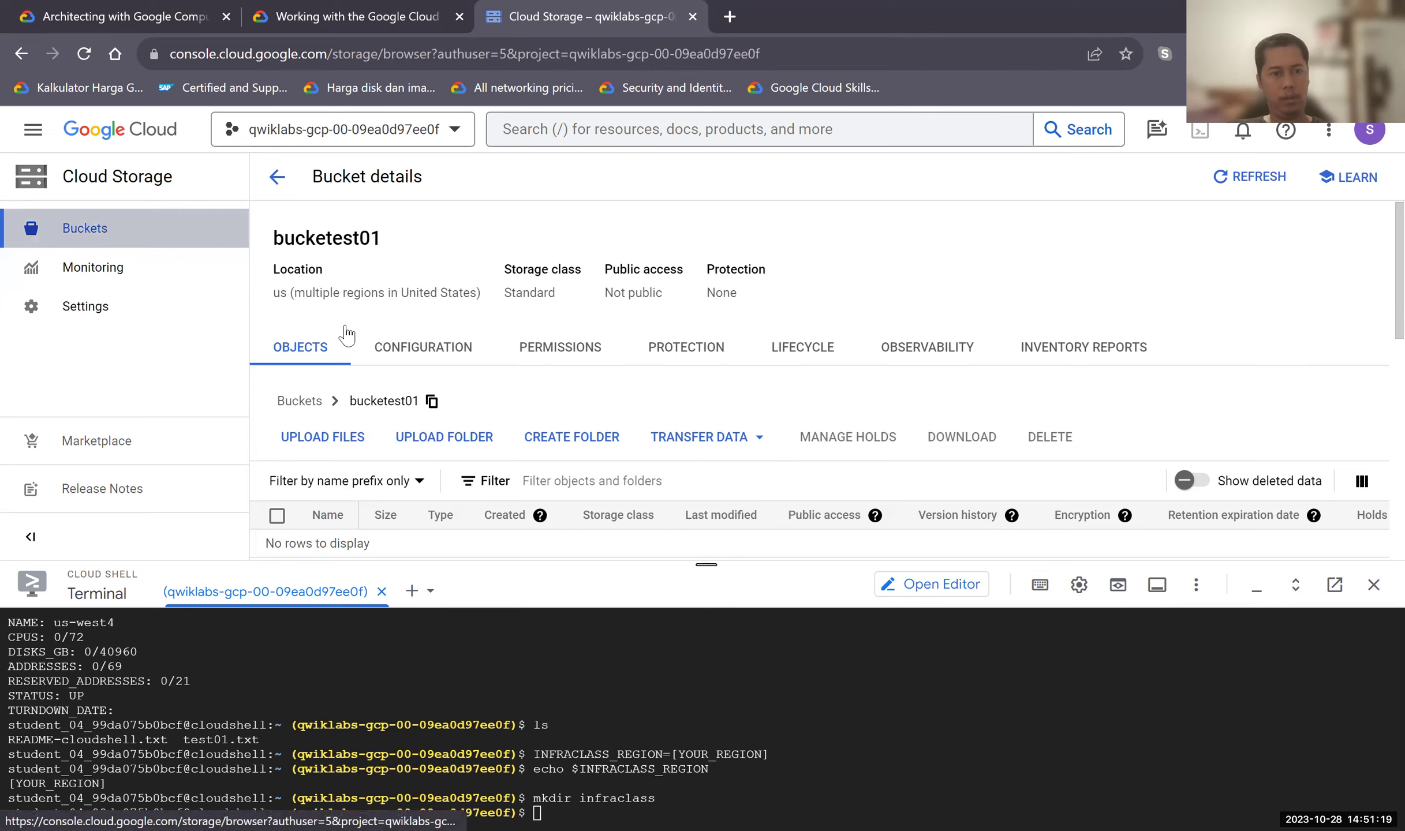
pyautogui.click(347, 321)
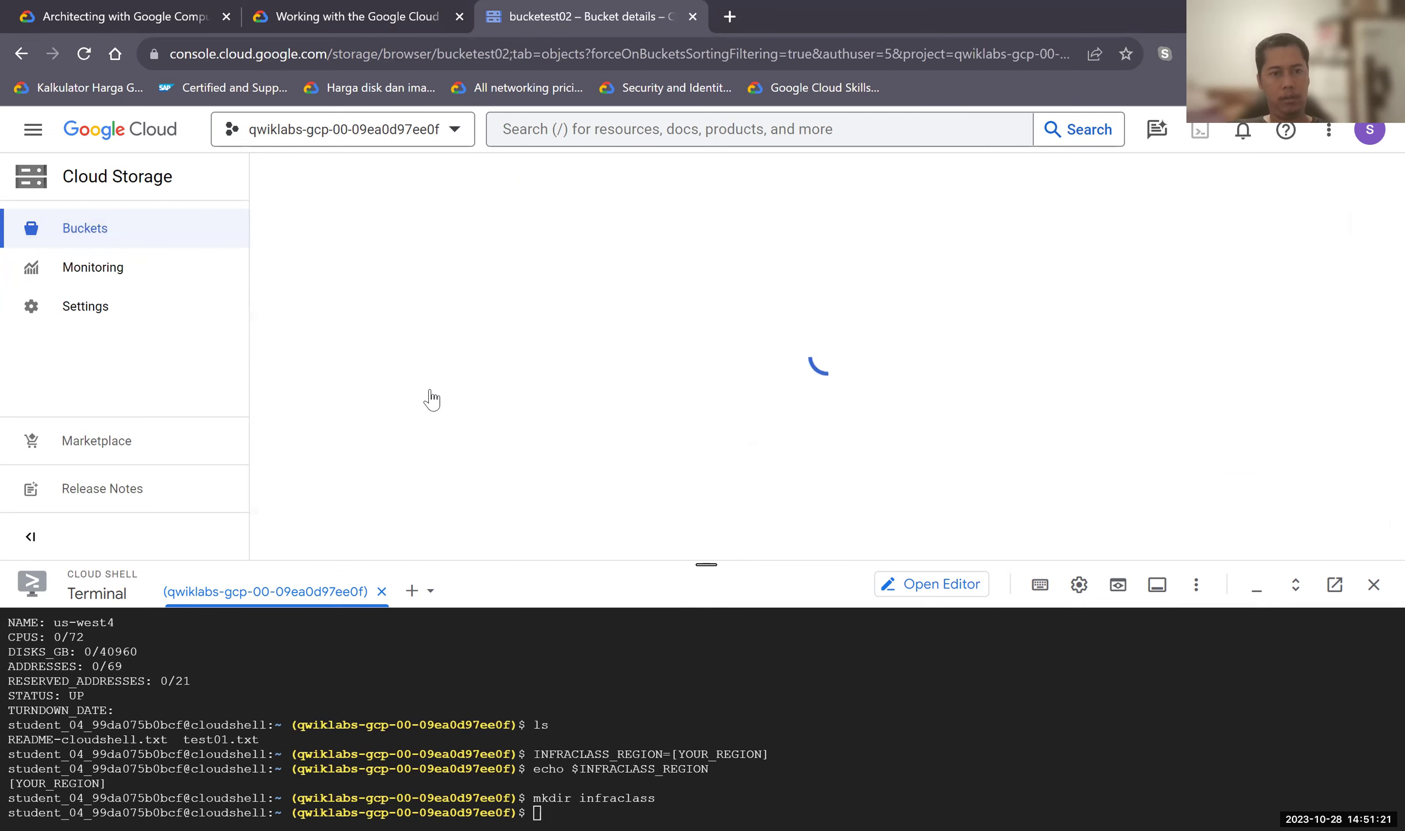
pyautogui.scroll(-1, 489, 514)
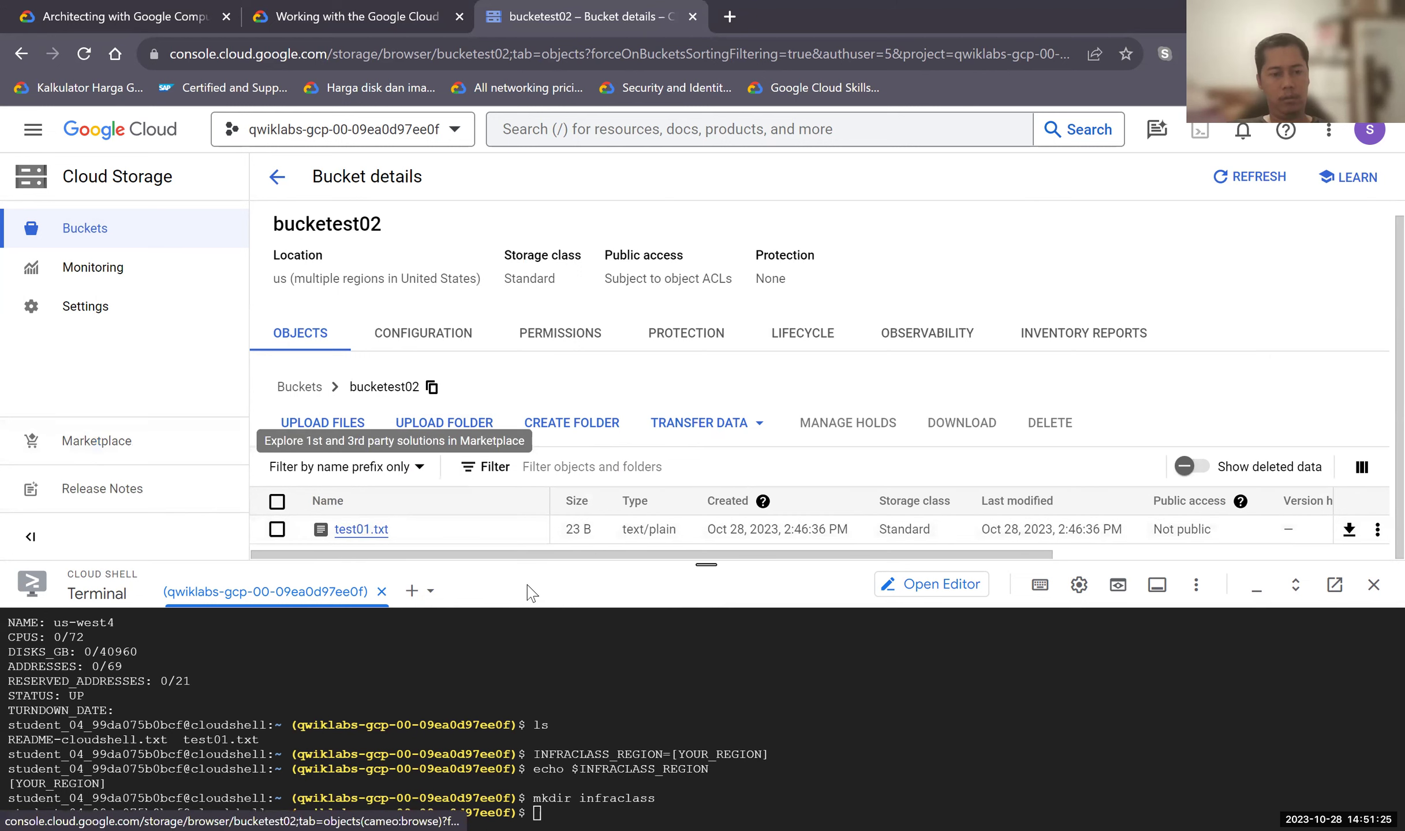
pyautogui.click(103, 239)
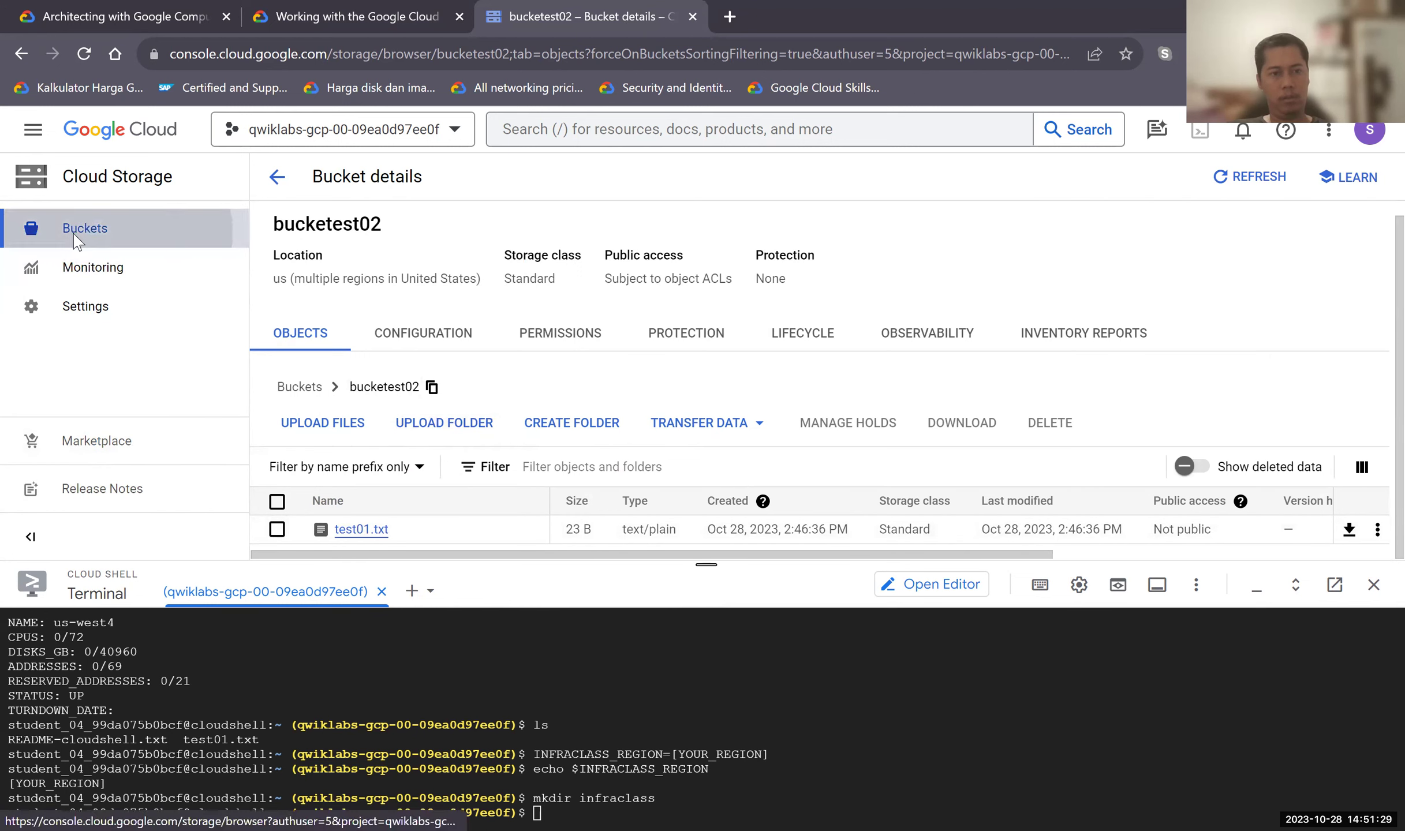
pyautogui.click(78, 241)
pyautogui.click(344, 289)
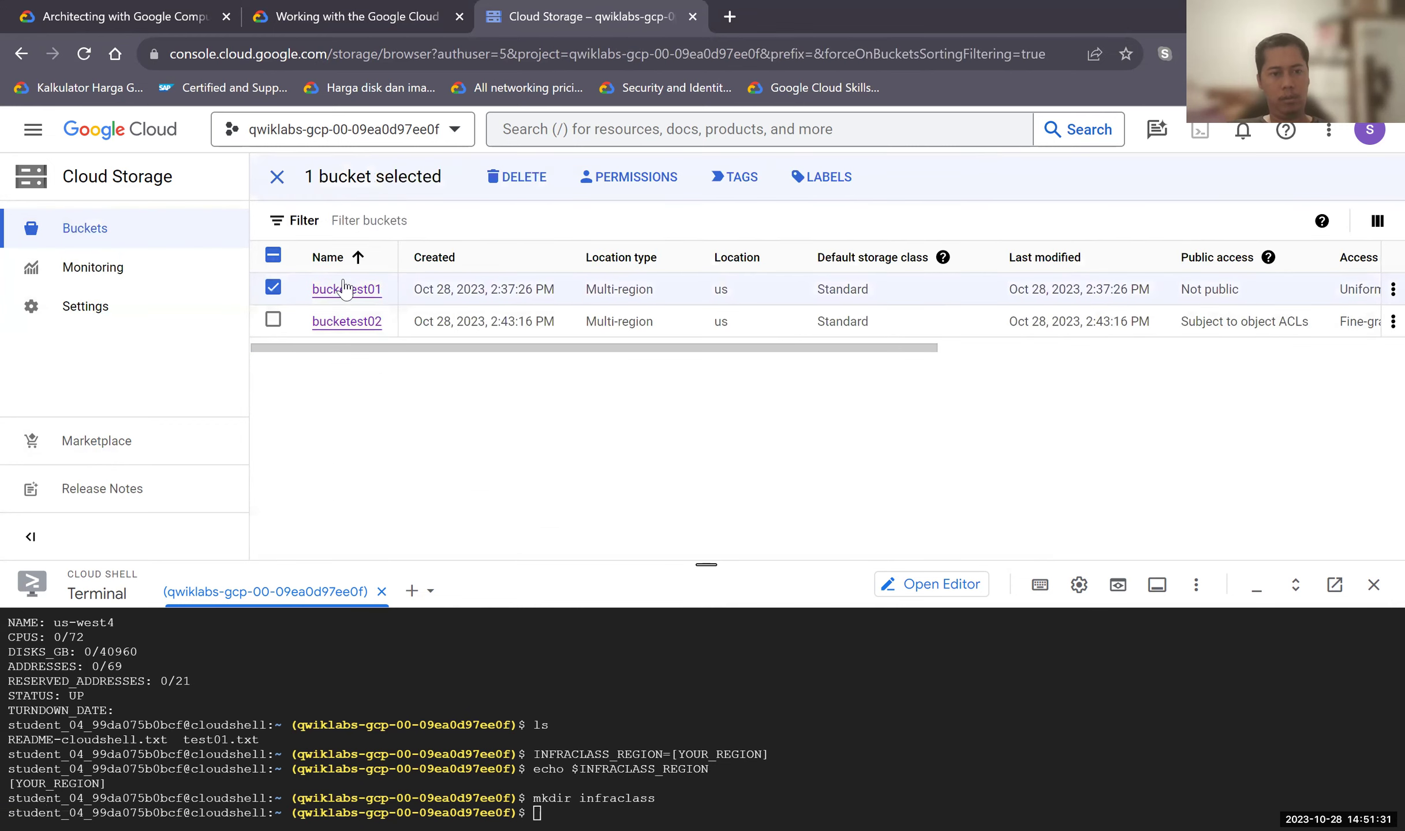
pyautogui.click(346, 289)
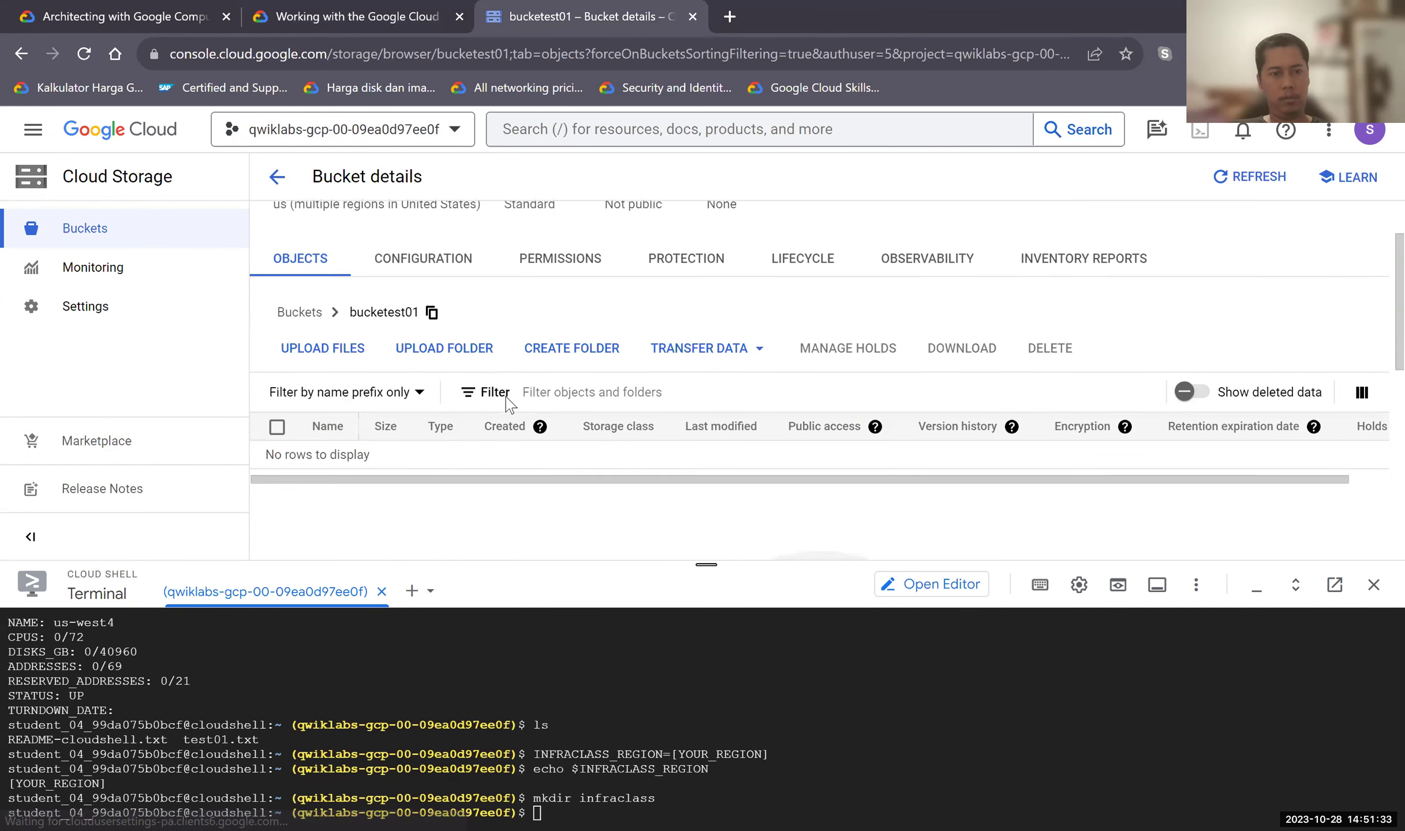
pyautogui.click(87, 229)
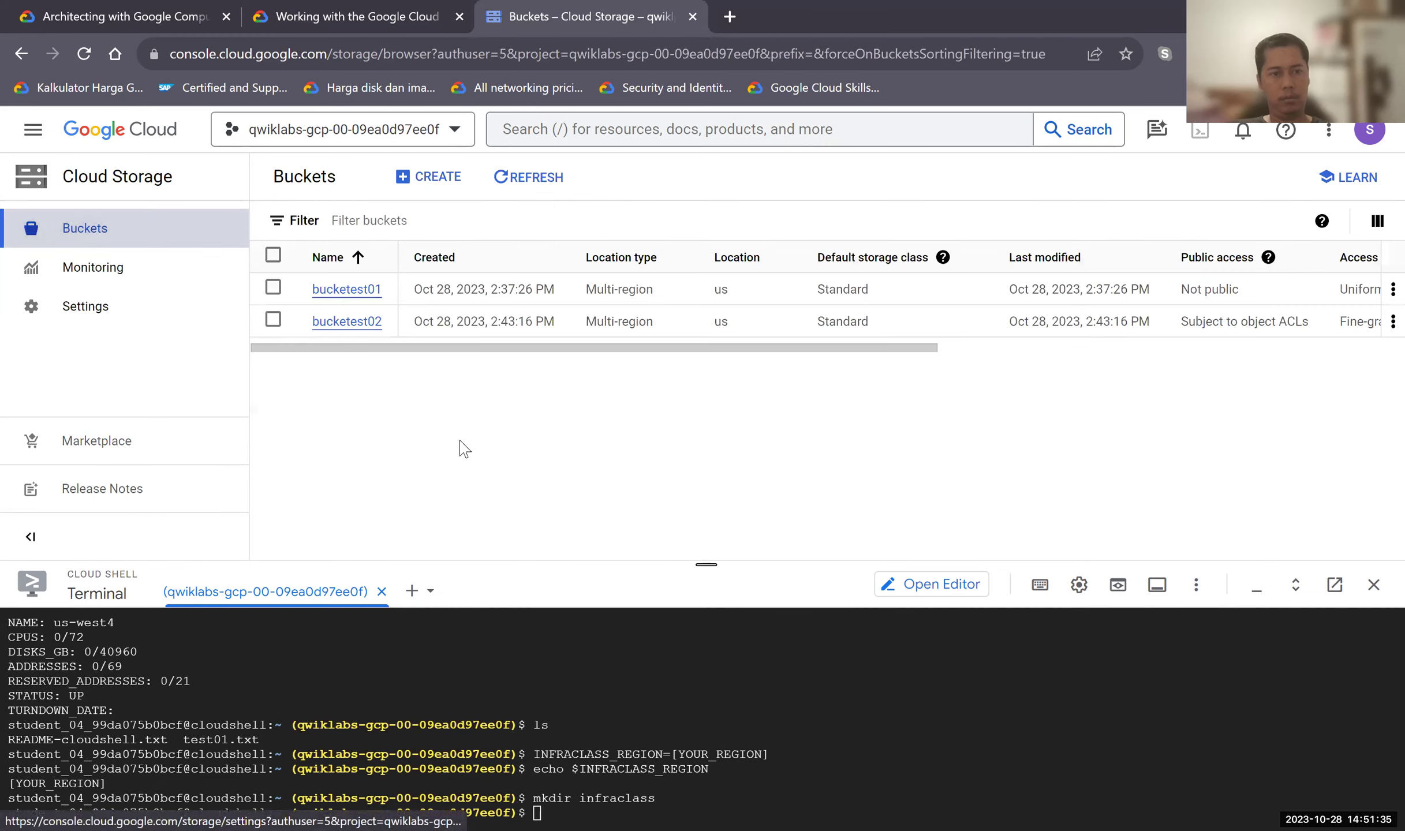
pyautogui.click(347, 321)
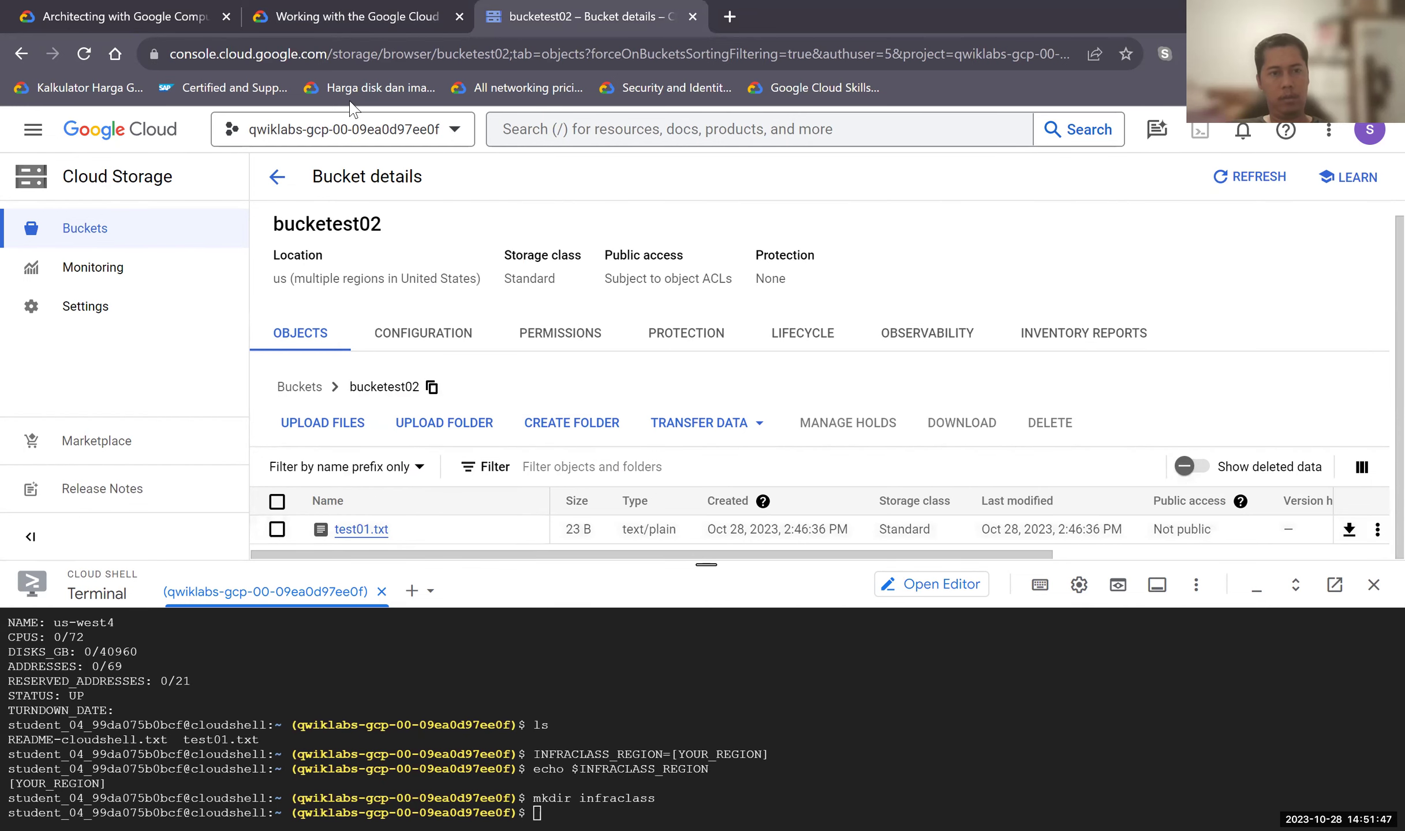
# Copy touch infraclass/config from the lab instructions and run it in Cloud Shell to create the config file.
pyautogui.click(355, 16)
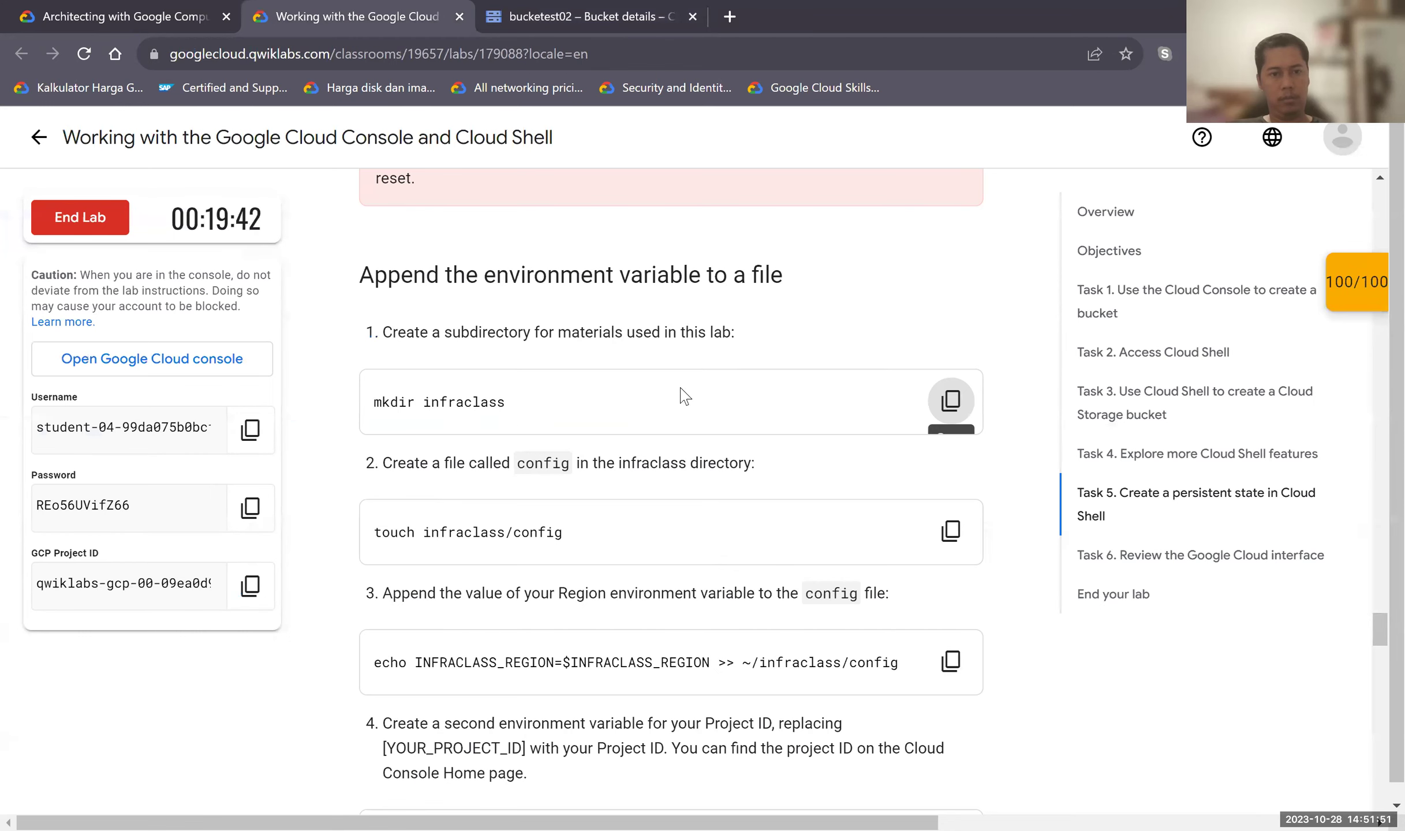
pyautogui.scroll(-1, 681, 461)
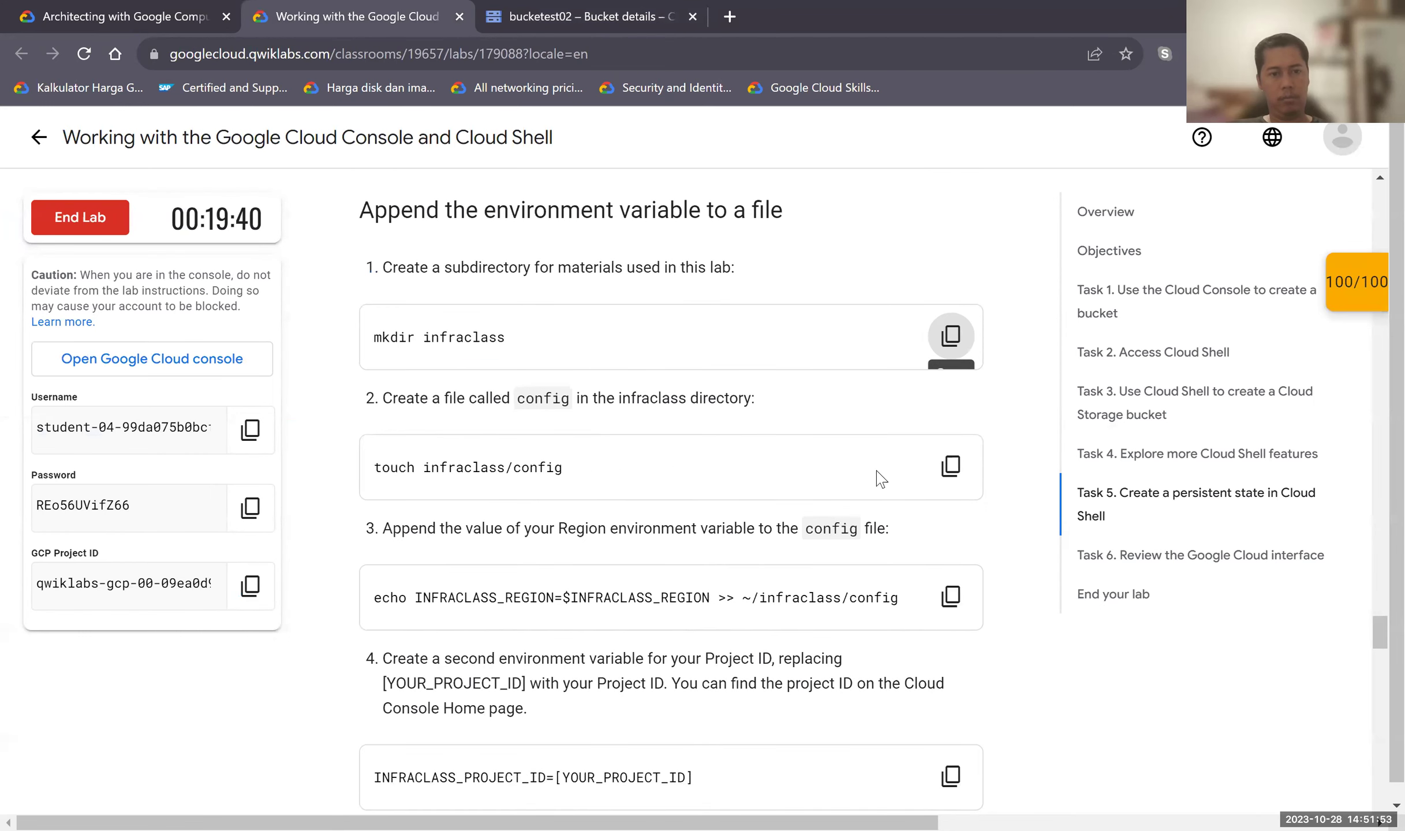
pyautogui.click(951, 469)
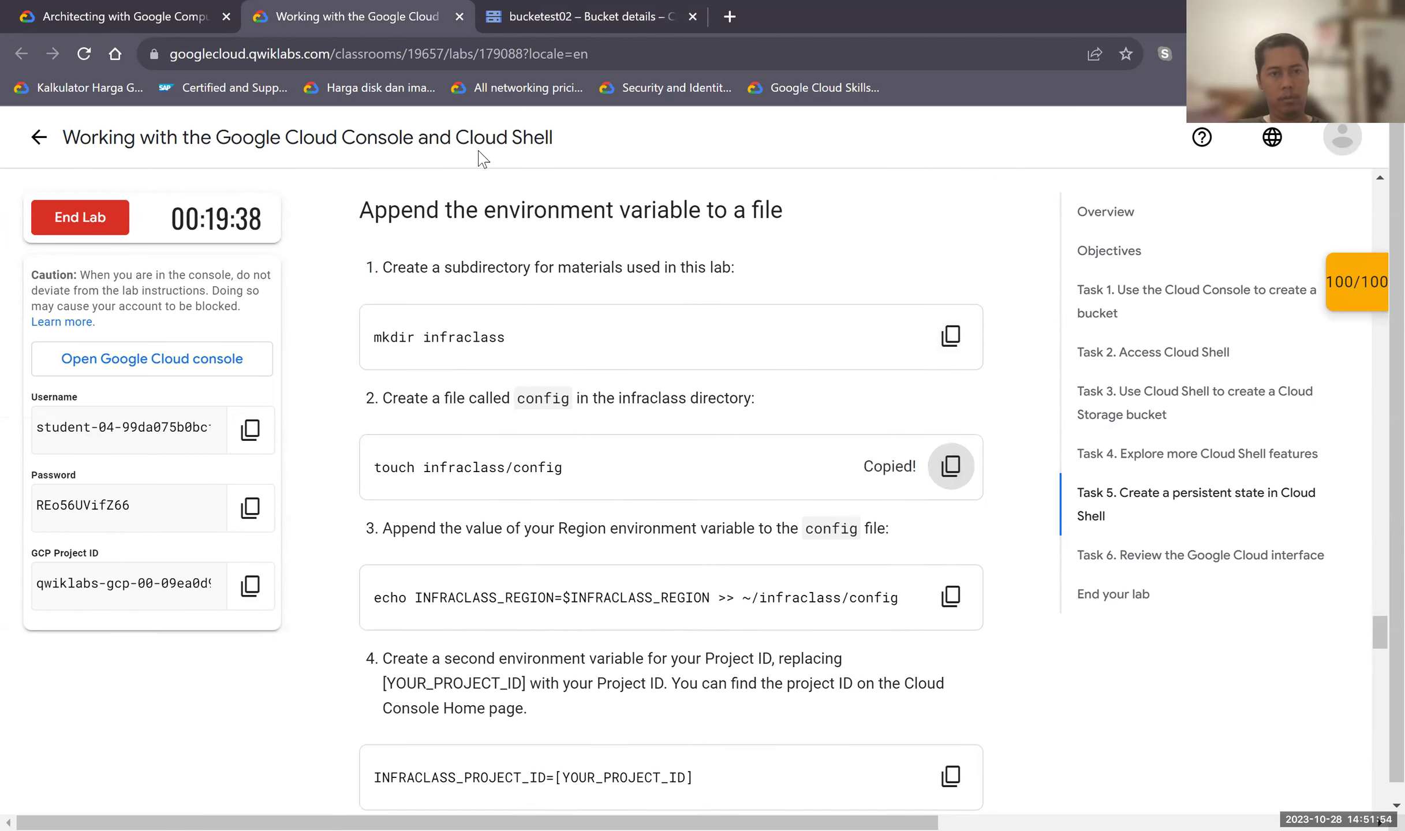
pyautogui.click(499, 24)
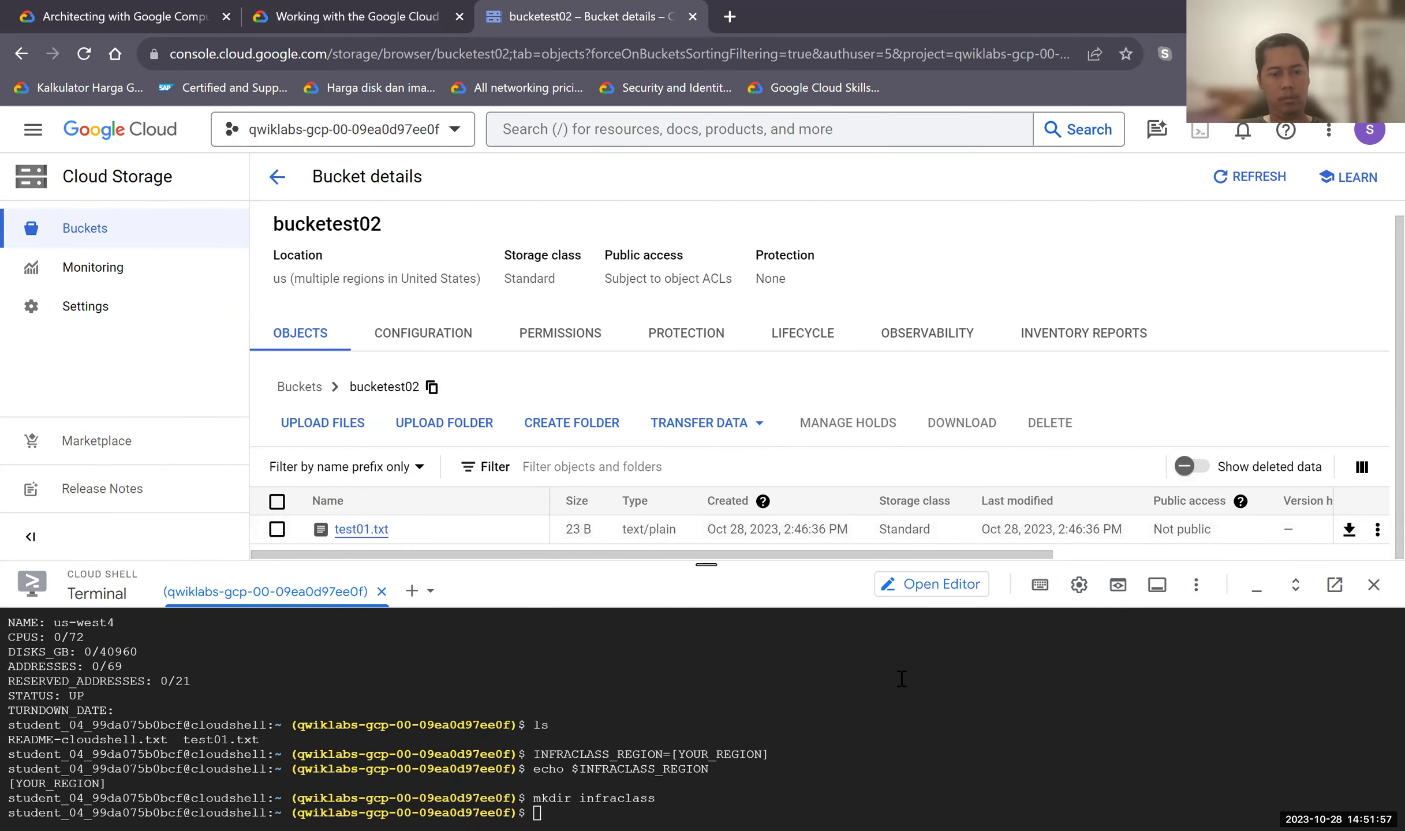
pyautogui.hotkey('ctrl', 'v')
pyautogui.press('Return')
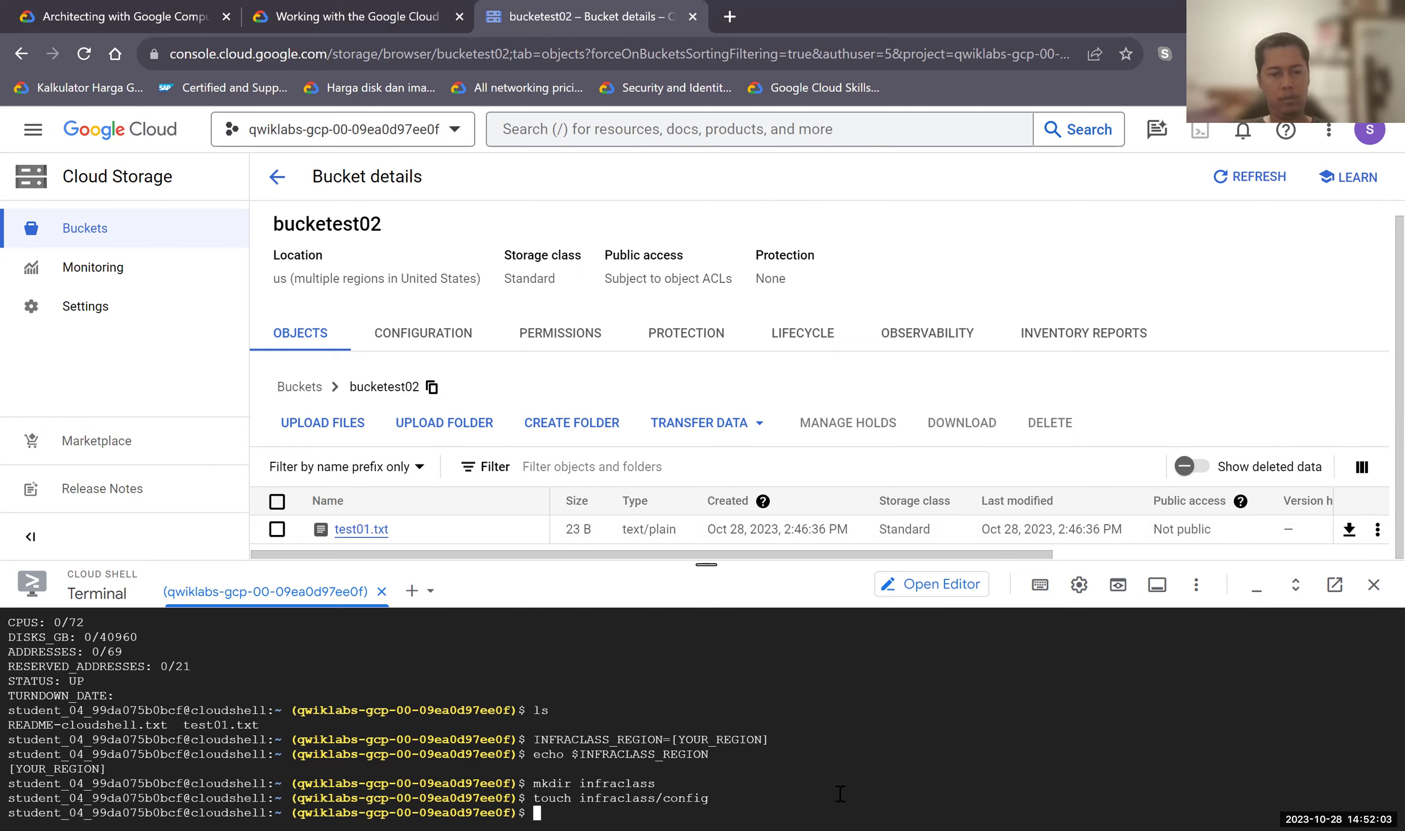
# List the Cloud Shell home directory with ls to check for the infraclass directory.
pyautogui.write('ls')
pyautogui.press('Return')
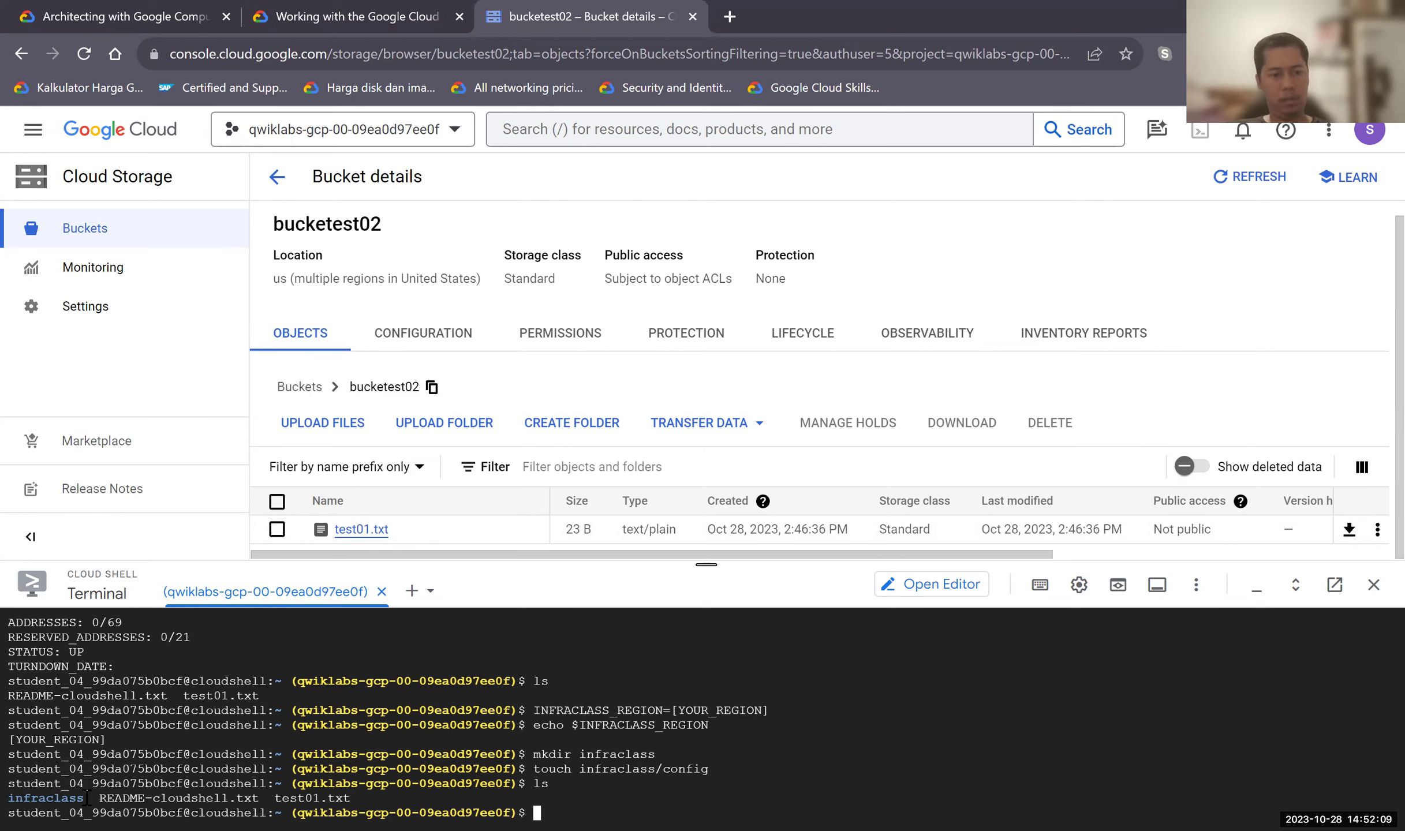
pyautogui.moveTo(86, 798); pyautogui.dragTo(26, 785)
pyautogui.click(440, 780)
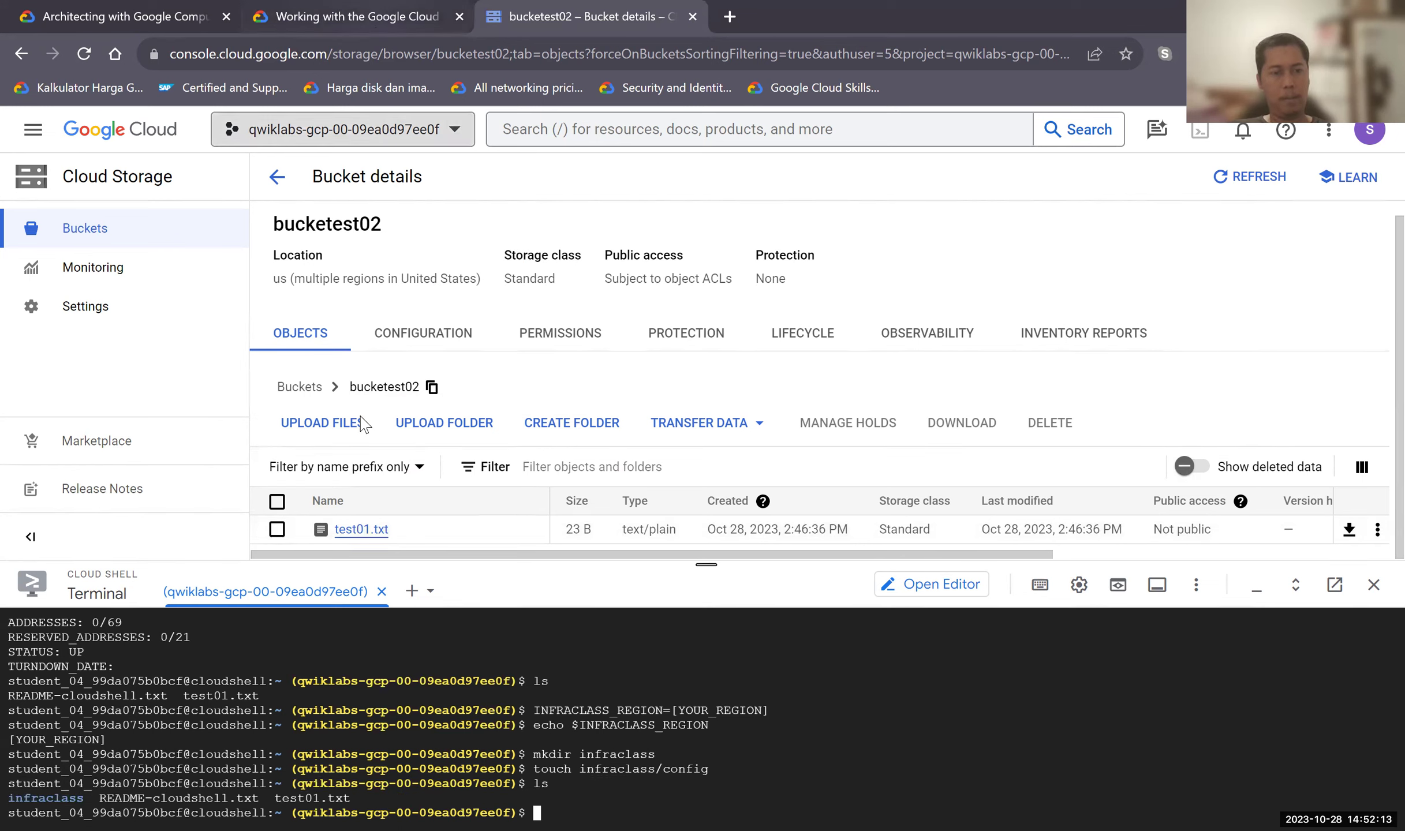
# Check the objects of bucketest01 and bucketest02 in Cloud Storage again for the infraclass directory, enlarging the bucket view.
pyautogui.click(431, 335)
pyautogui.click(315, 347)
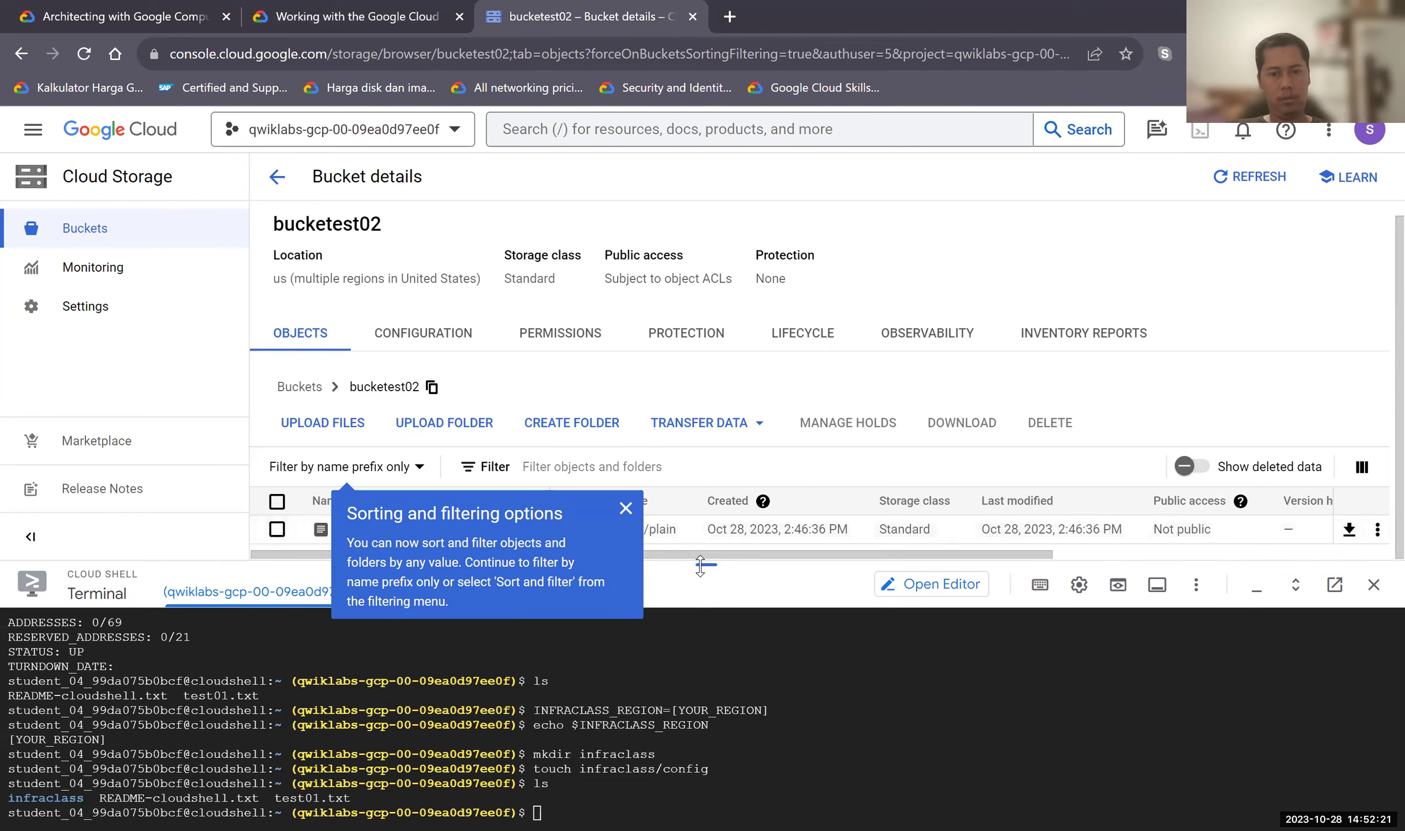
pyautogui.moveTo(701, 601); pyautogui.dragTo(706, 633)
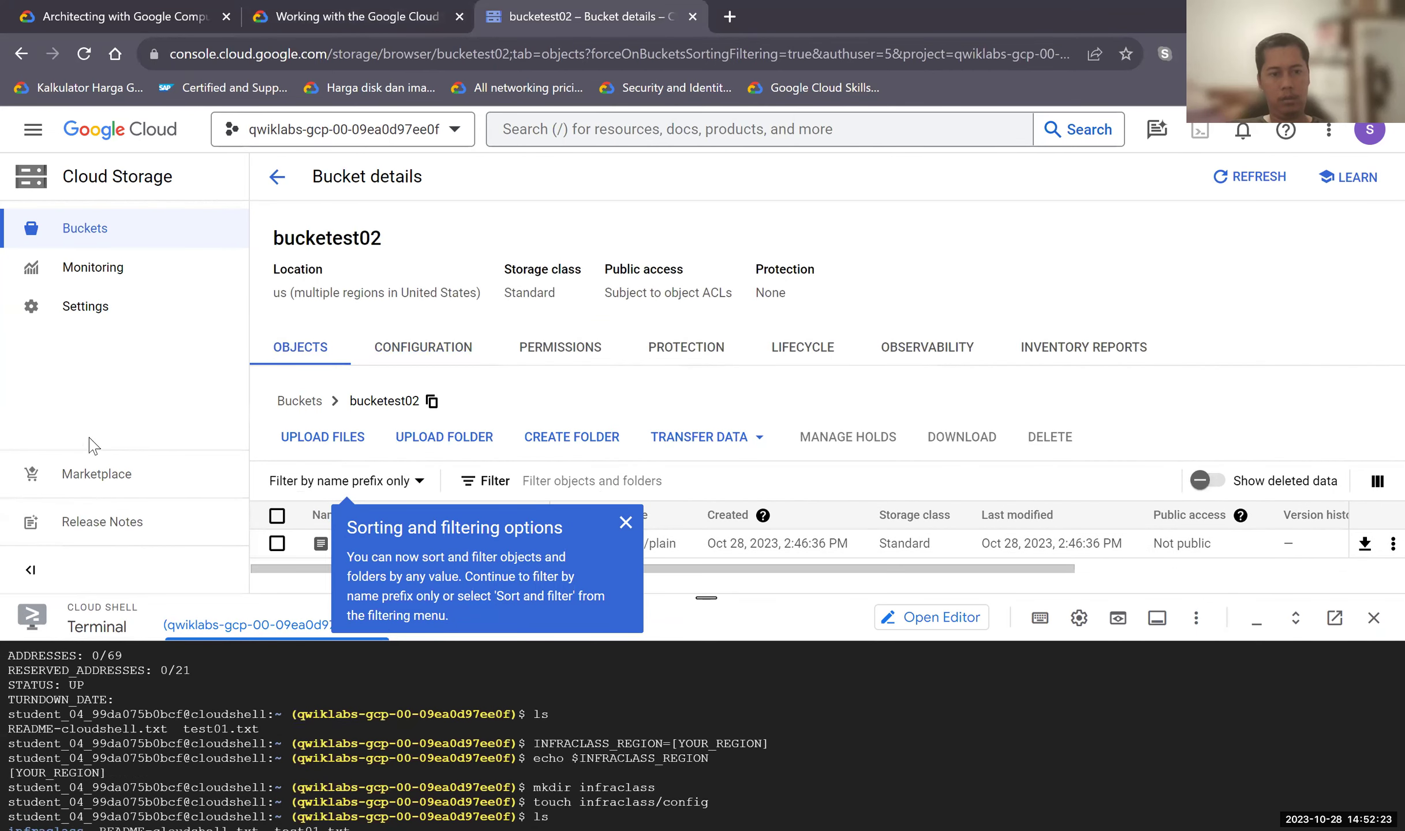
pyautogui.click(81, 230)
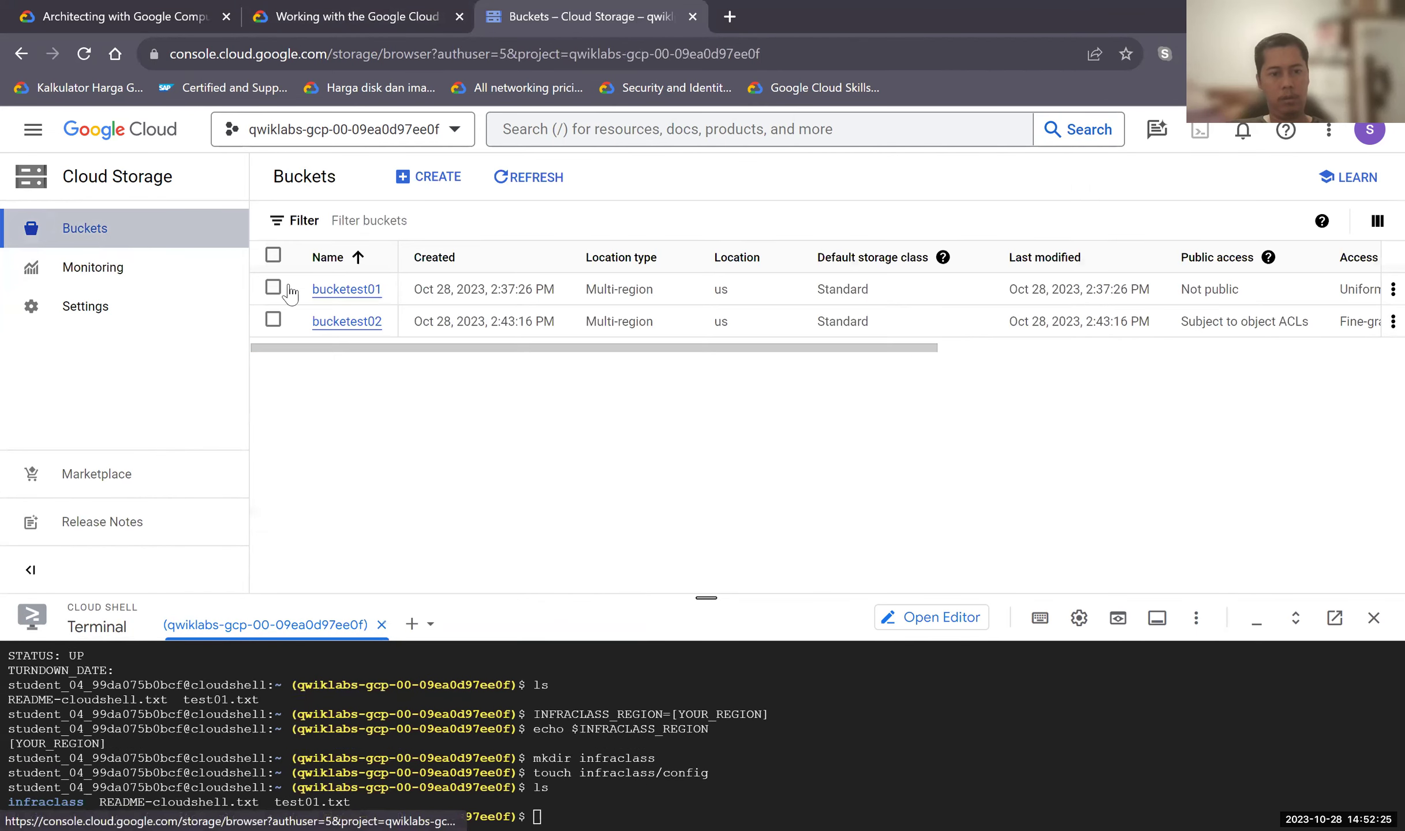
pyautogui.click(343, 293)
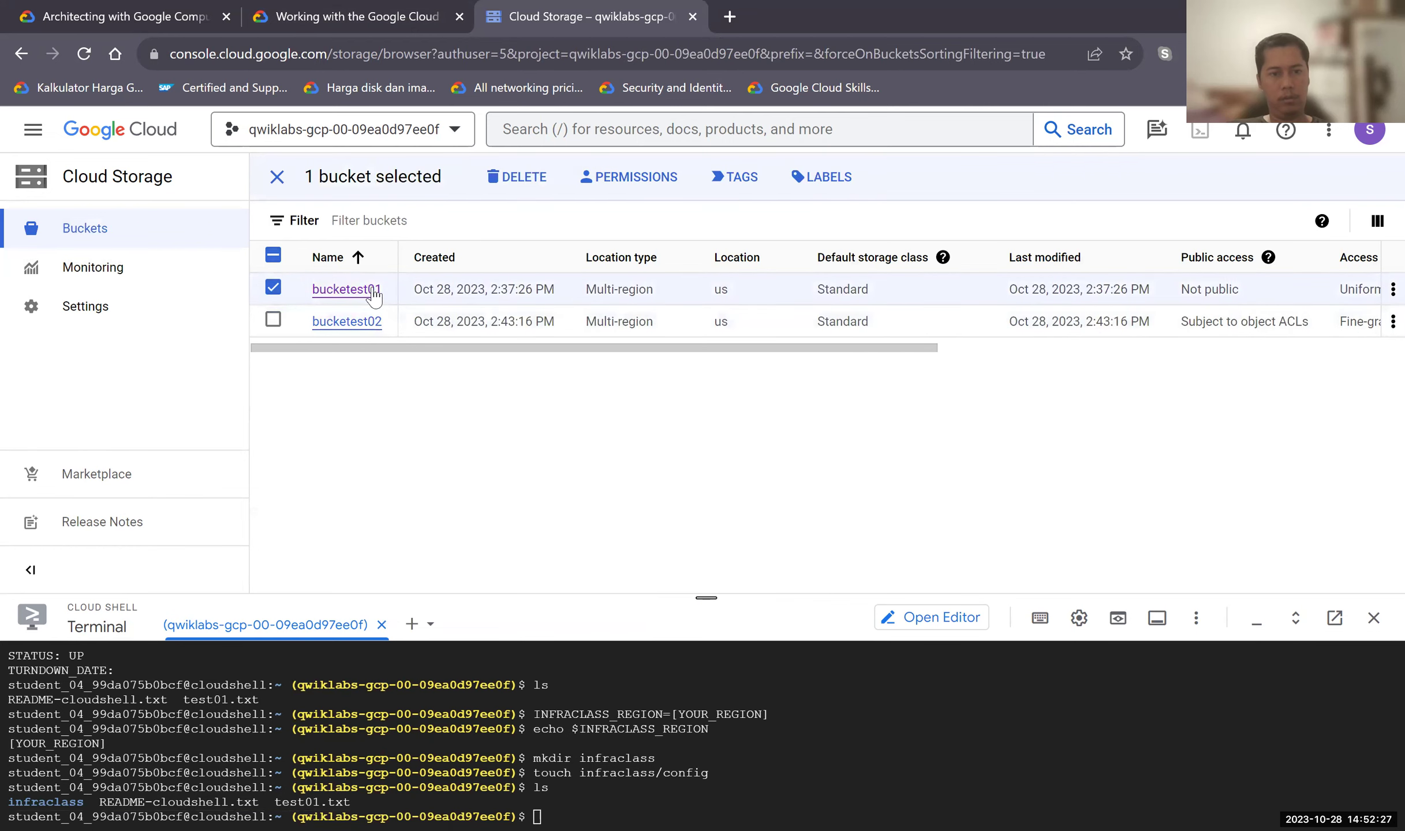
pyautogui.scroll(-4, 393, 387)
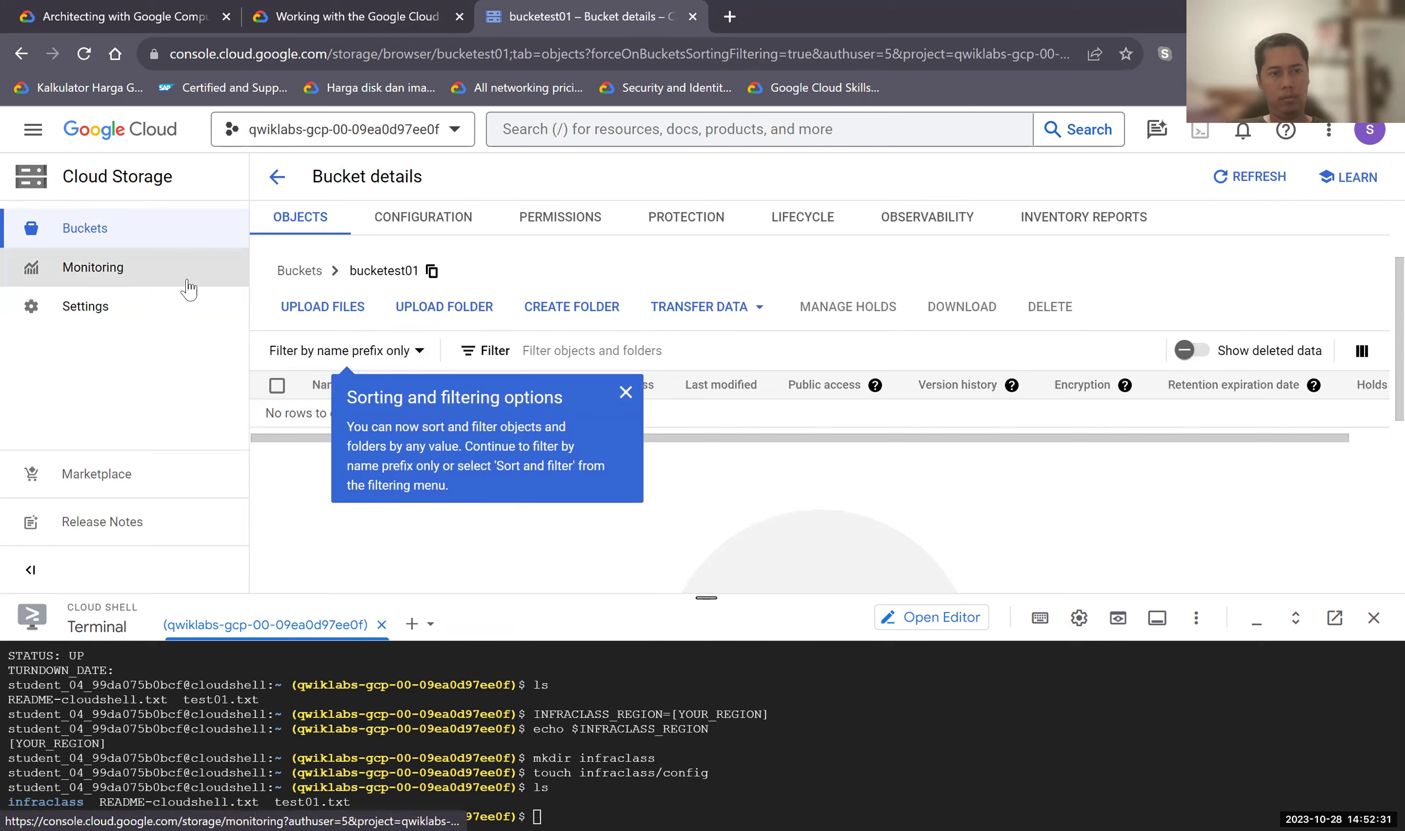
pyautogui.click(109, 238)
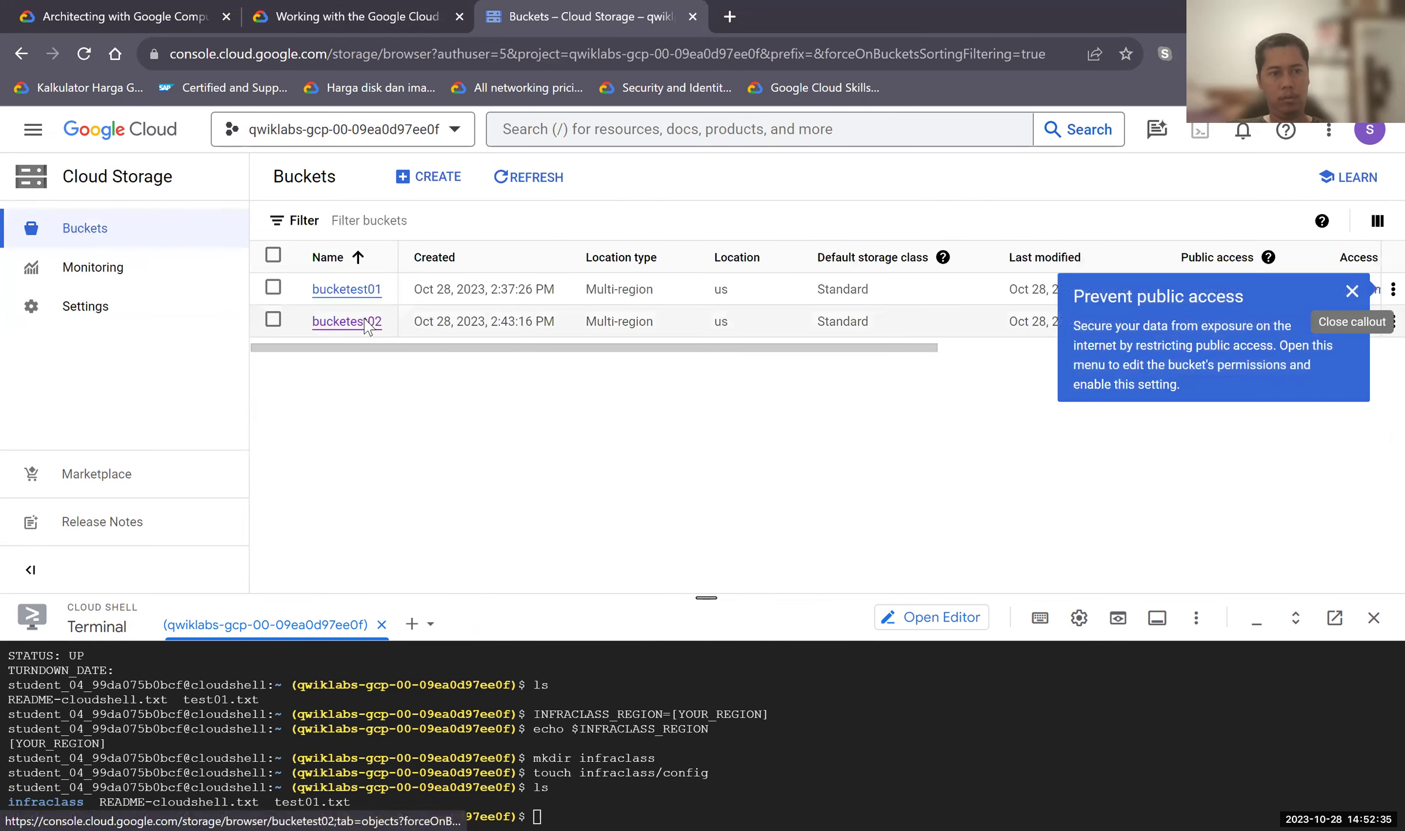
pyautogui.click(358, 321)
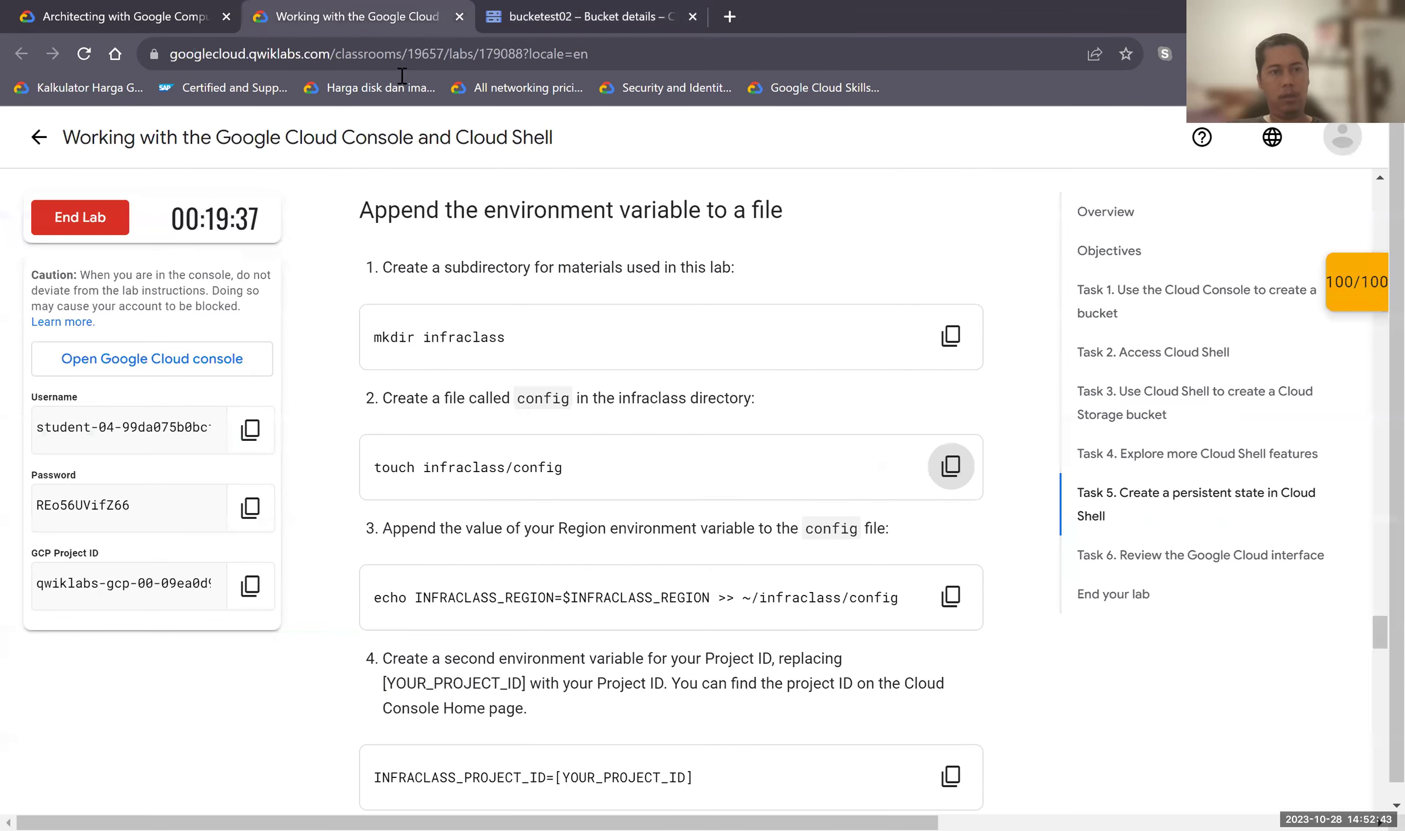
# Copy echo INFRACLASS_REGION=$INFRACLASS_REGION >> ~/infraclass/config from the lab instructions and run it in Cloud Shell.
pyautogui.click(365, 26)
pyautogui.scroll(-1, 572, 485)
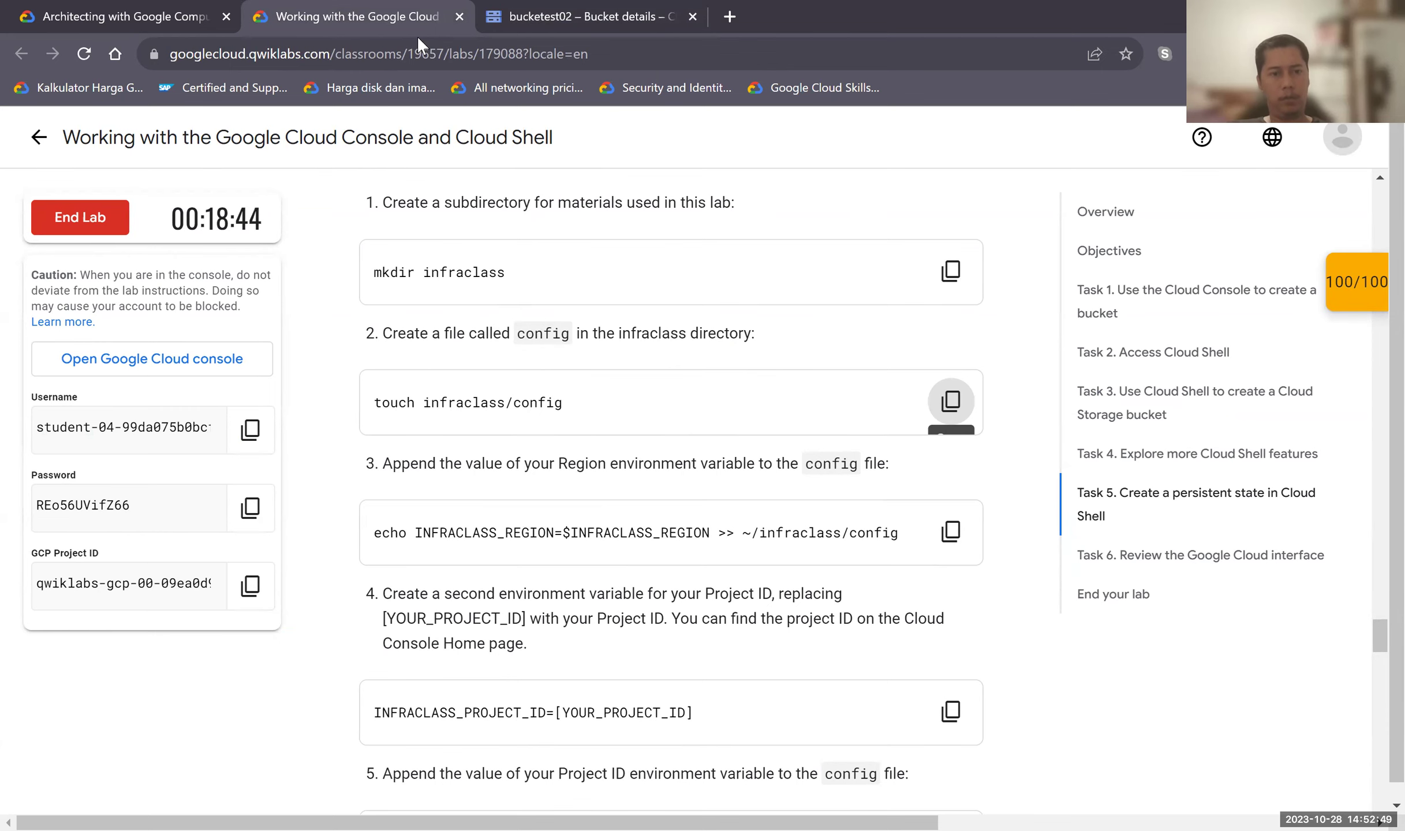
pyautogui.hotkey('ctrl', 'Tab')
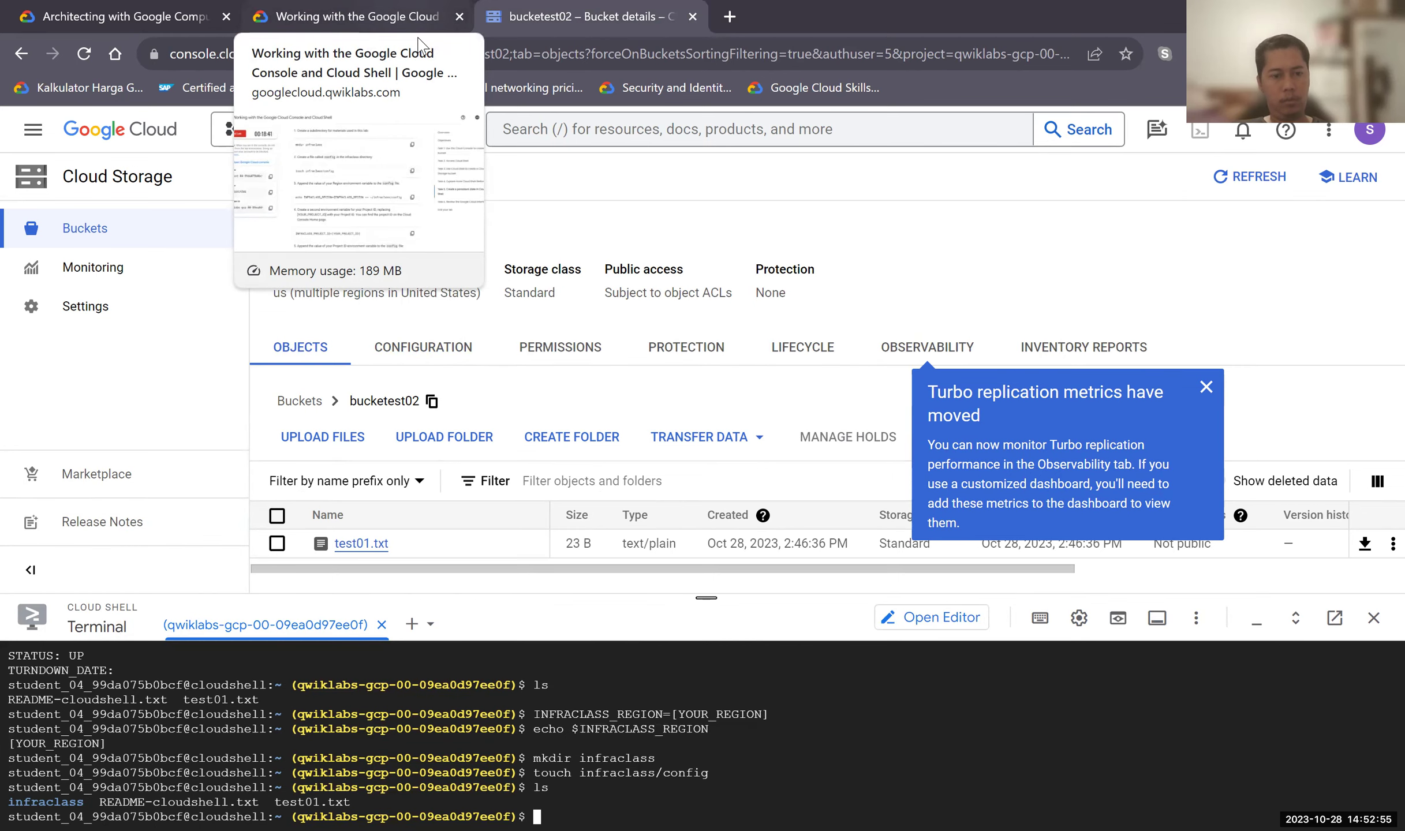
pyautogui.click(419, 39)
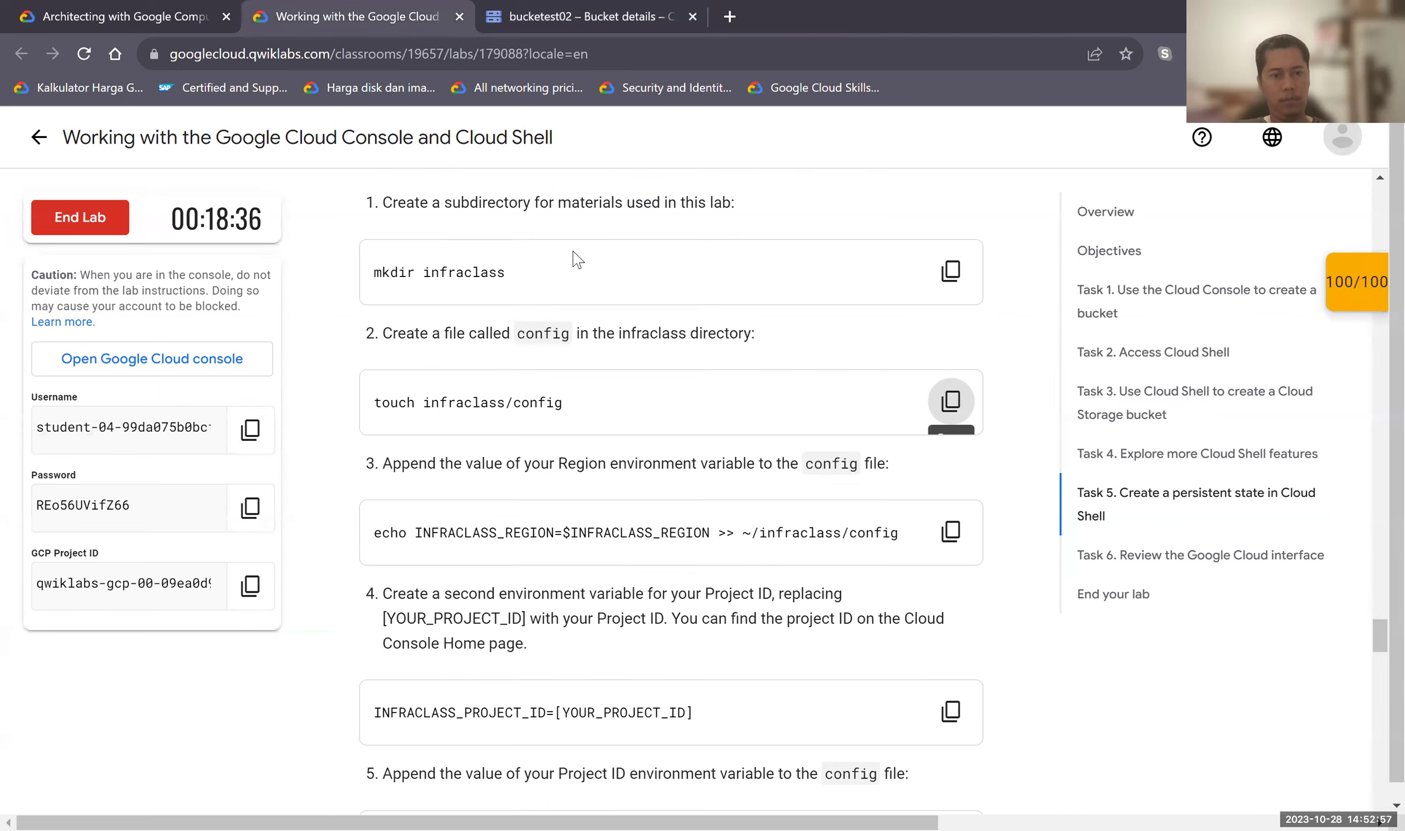
pyautogui.click(513, 27)
pyautogui.hotkey('ctrl', 'shift', 'Tab')
pyautogui.scroll(-2, 696, 531)
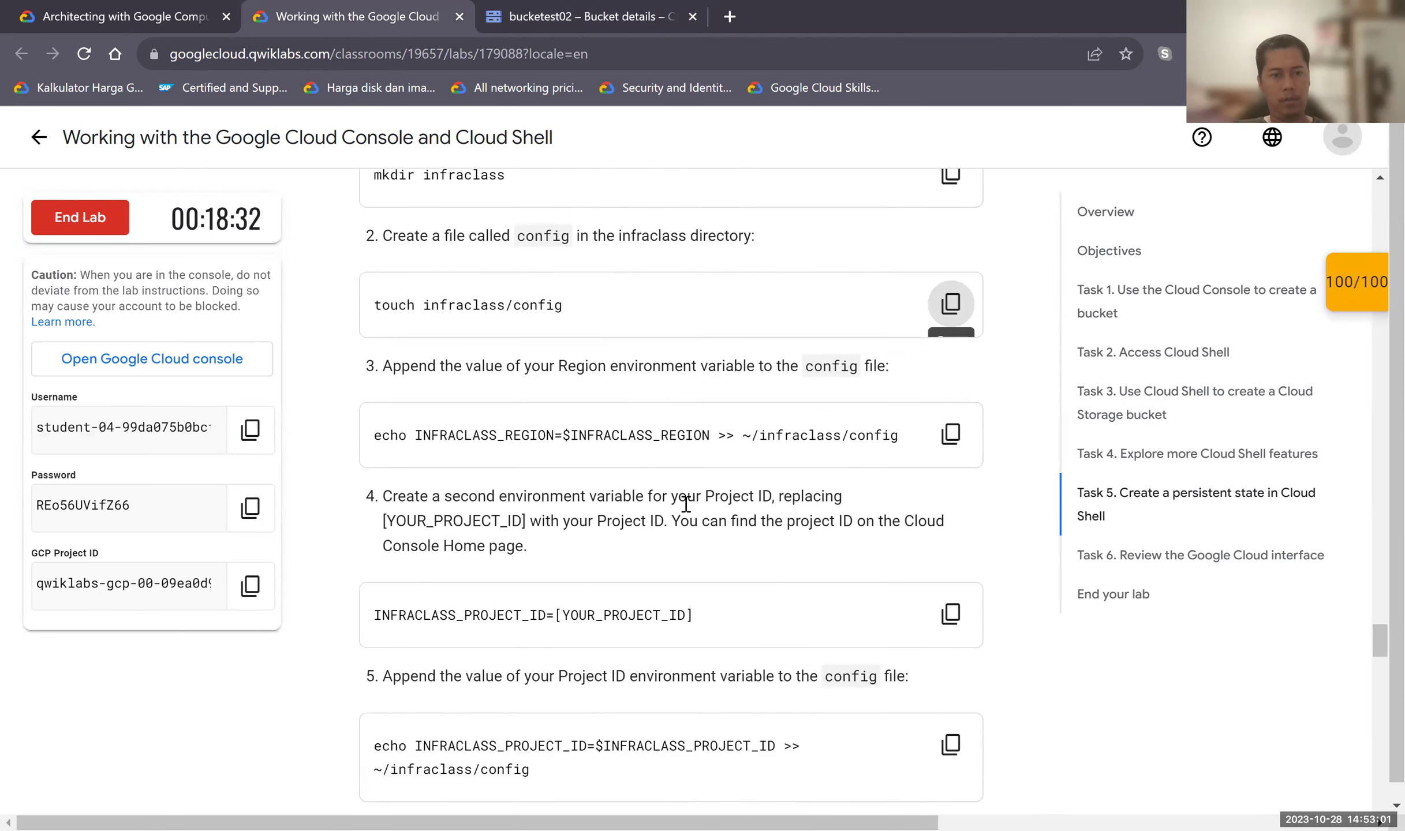
pyautogui.click(951, 434)
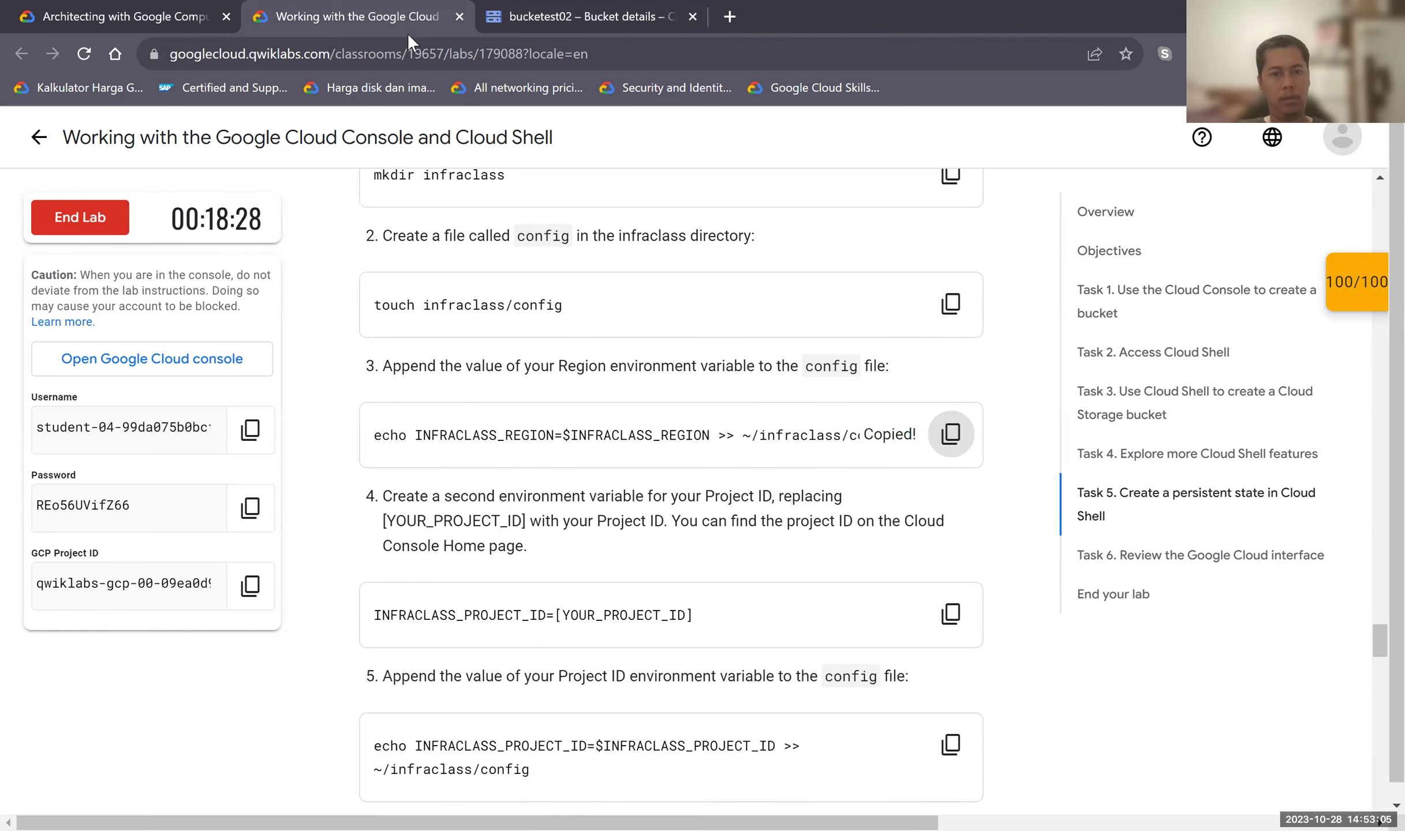
pyautogui.click(583, 16)
pyautogui.hotkey('ctrl', 'v')
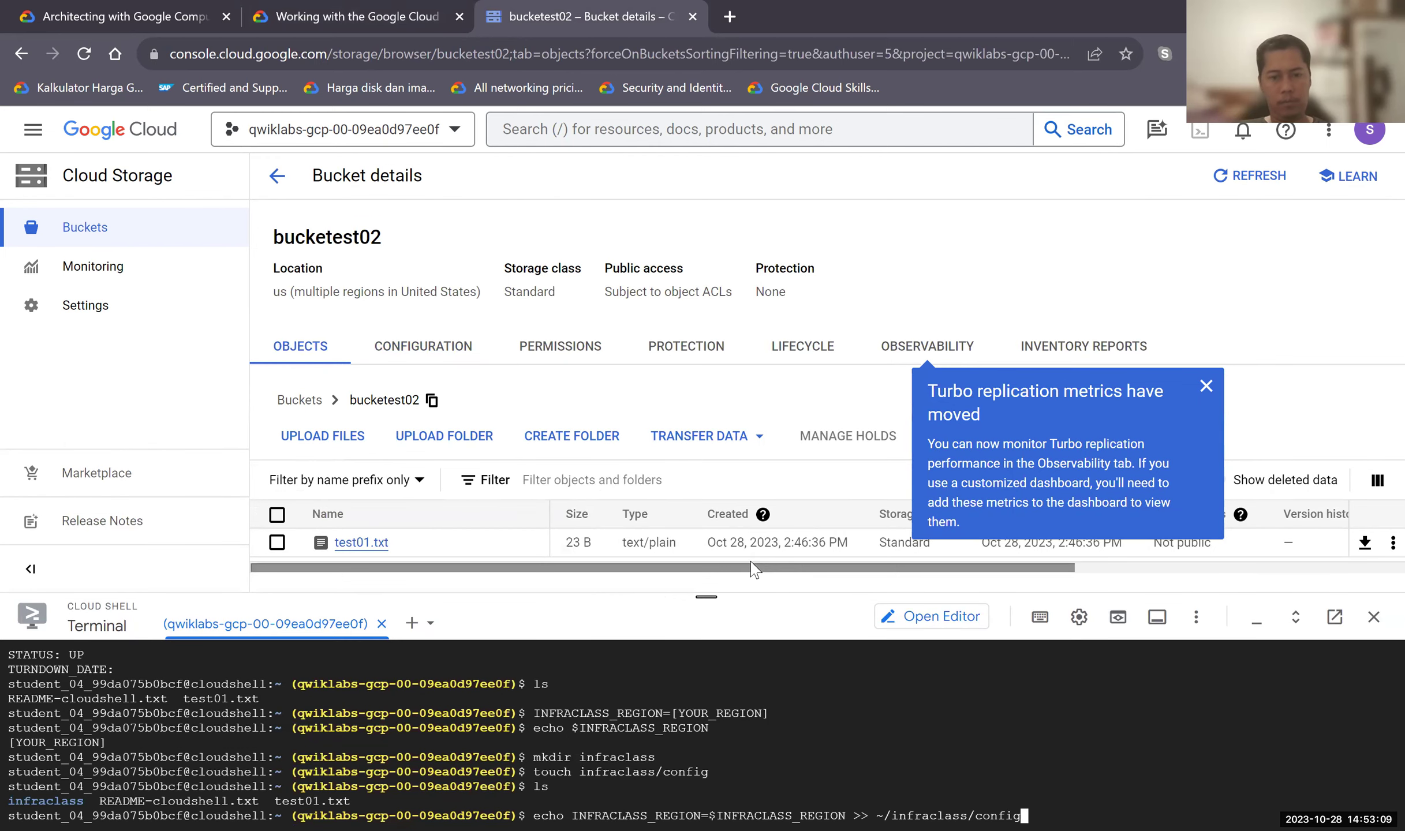
pyautogui.press('Return')
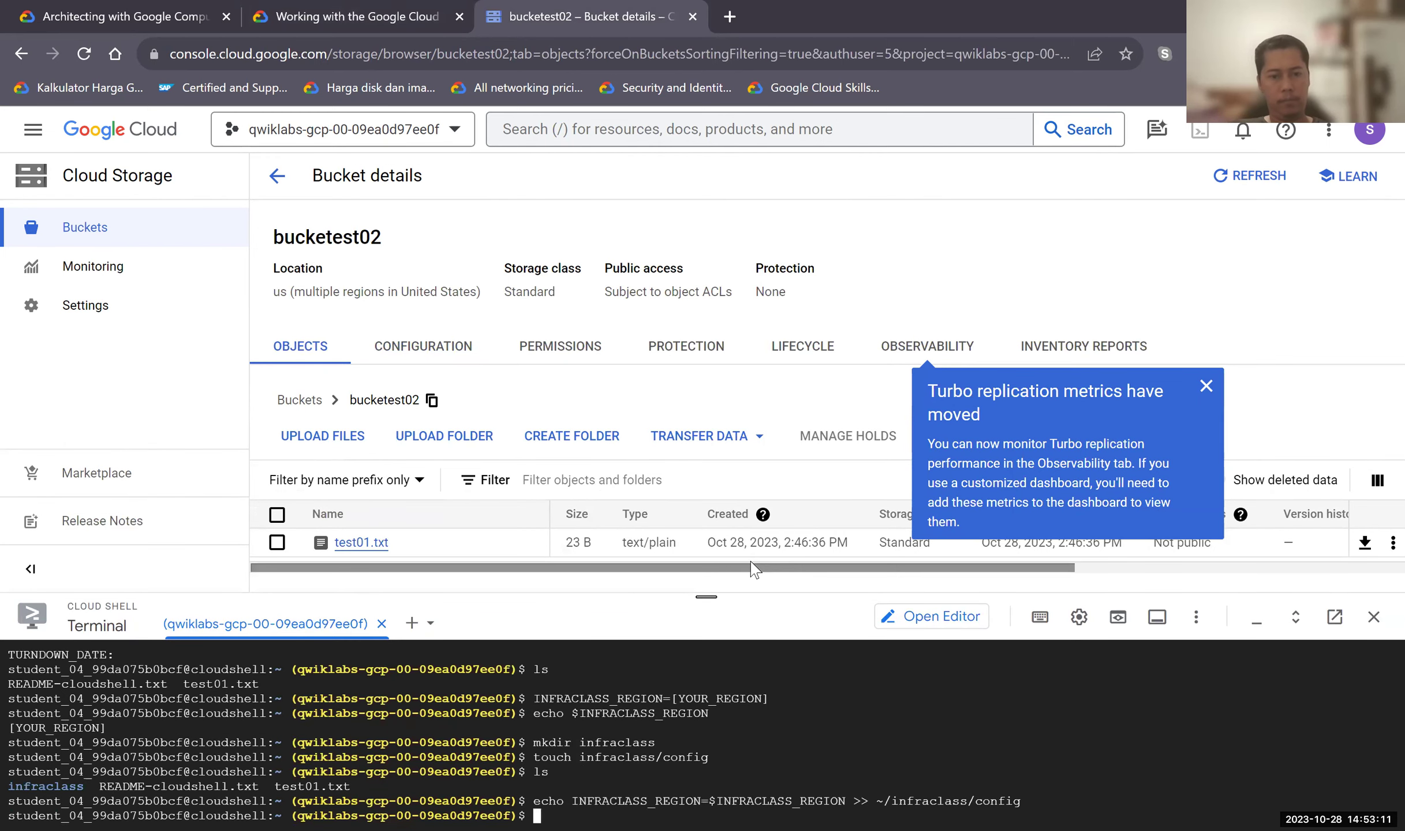
# Copy the INFRACLASS_PROJECT_ID=[YOUR_PROJECT_ID] command from the lab instructions and run it unedited in Cloud Shell.
pyautogui.click(469, 25)
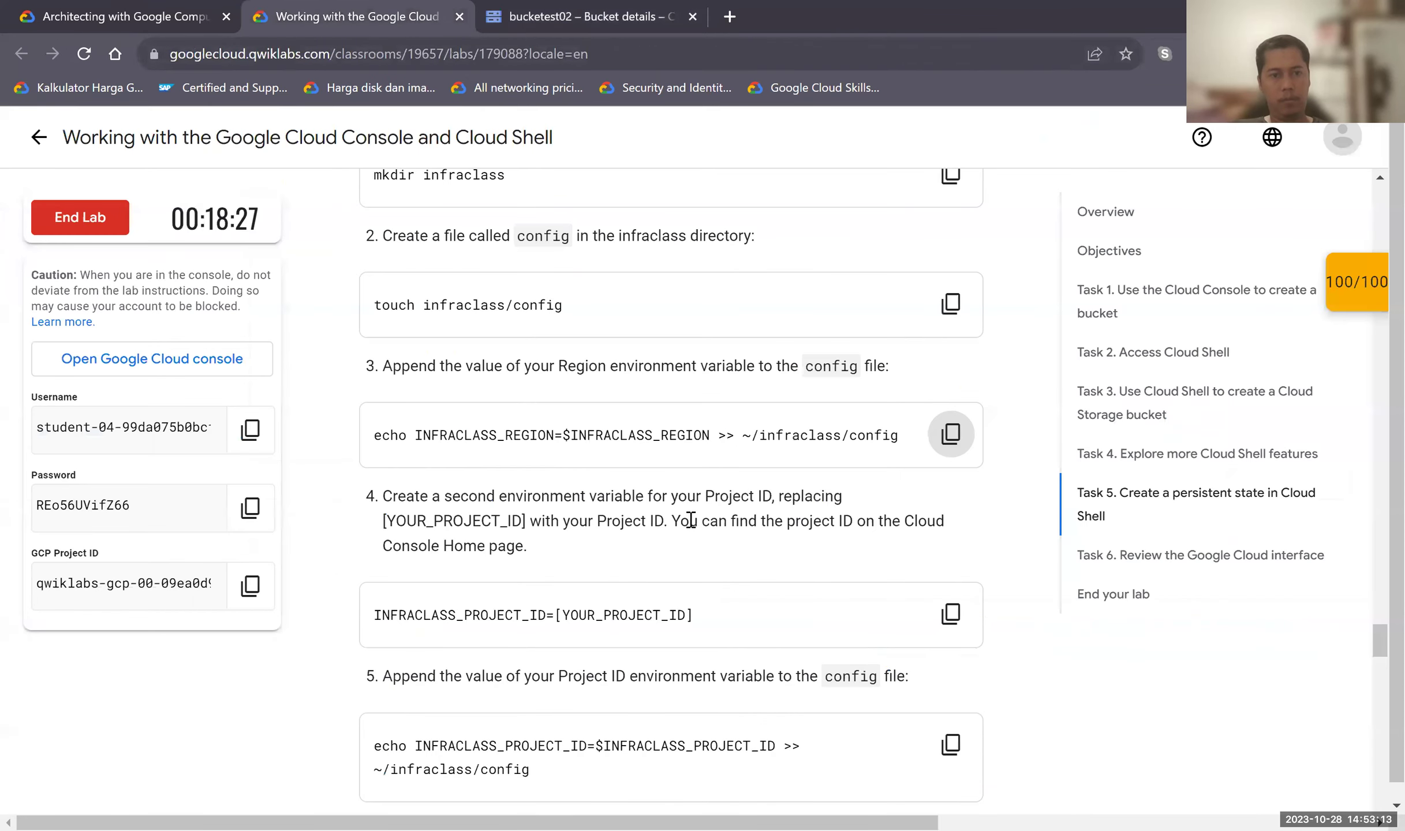
pyautogui.scroll(-1, 879, 574)
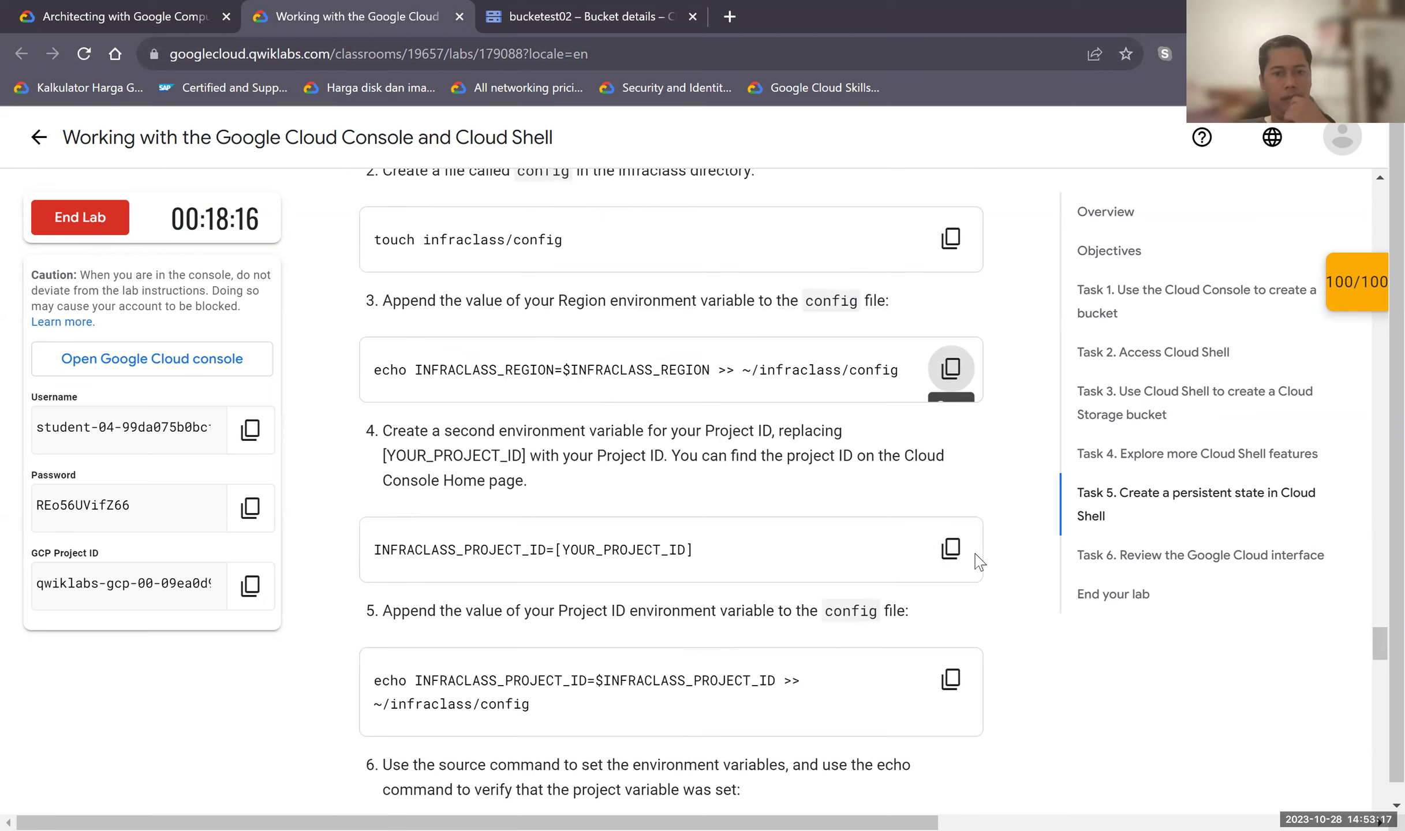
pyautogui.click(951, 549)
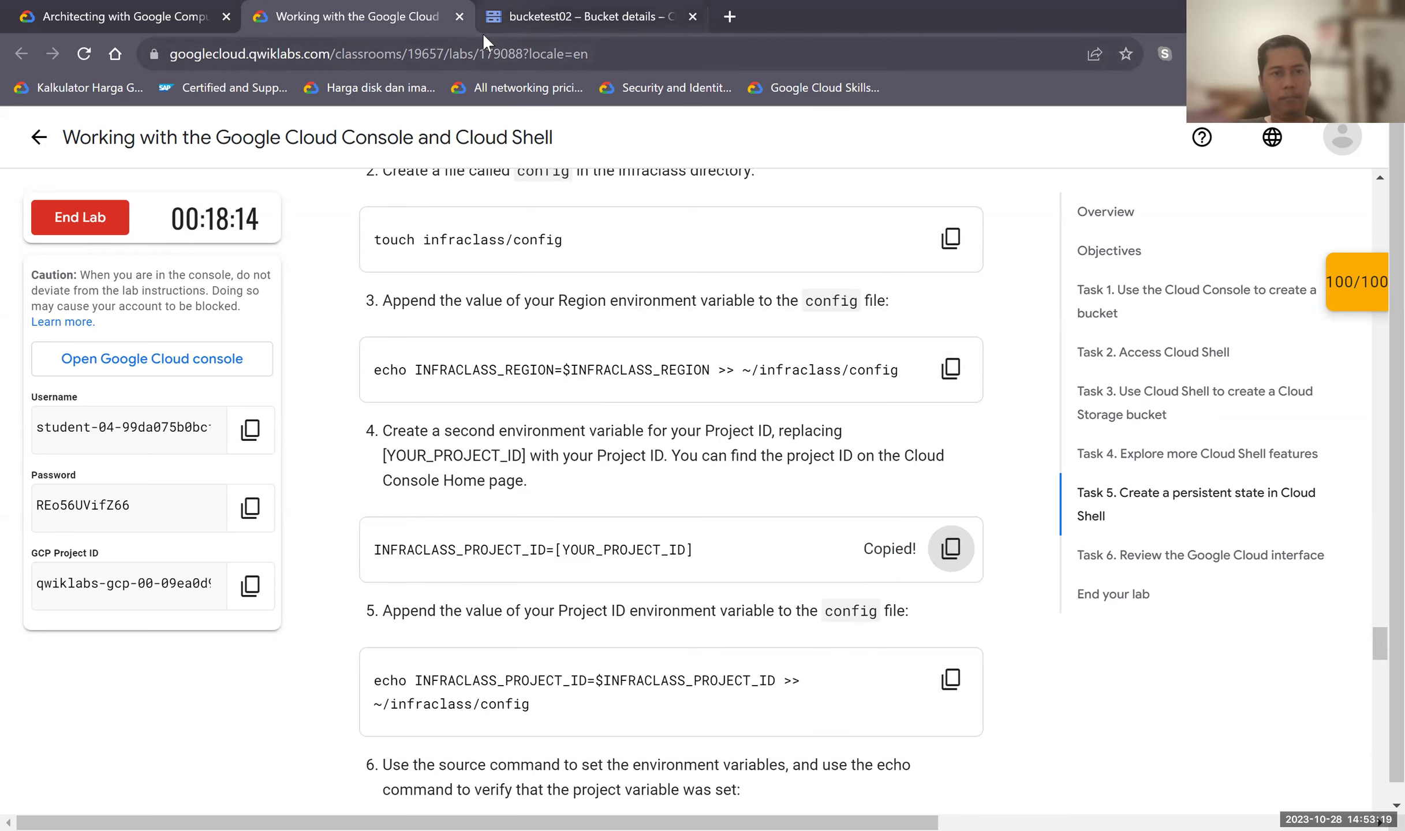
pyautogui.click(485, 29)
pyautogui.hotkey('ctrl', 'v')
pyautogui.press('Return')
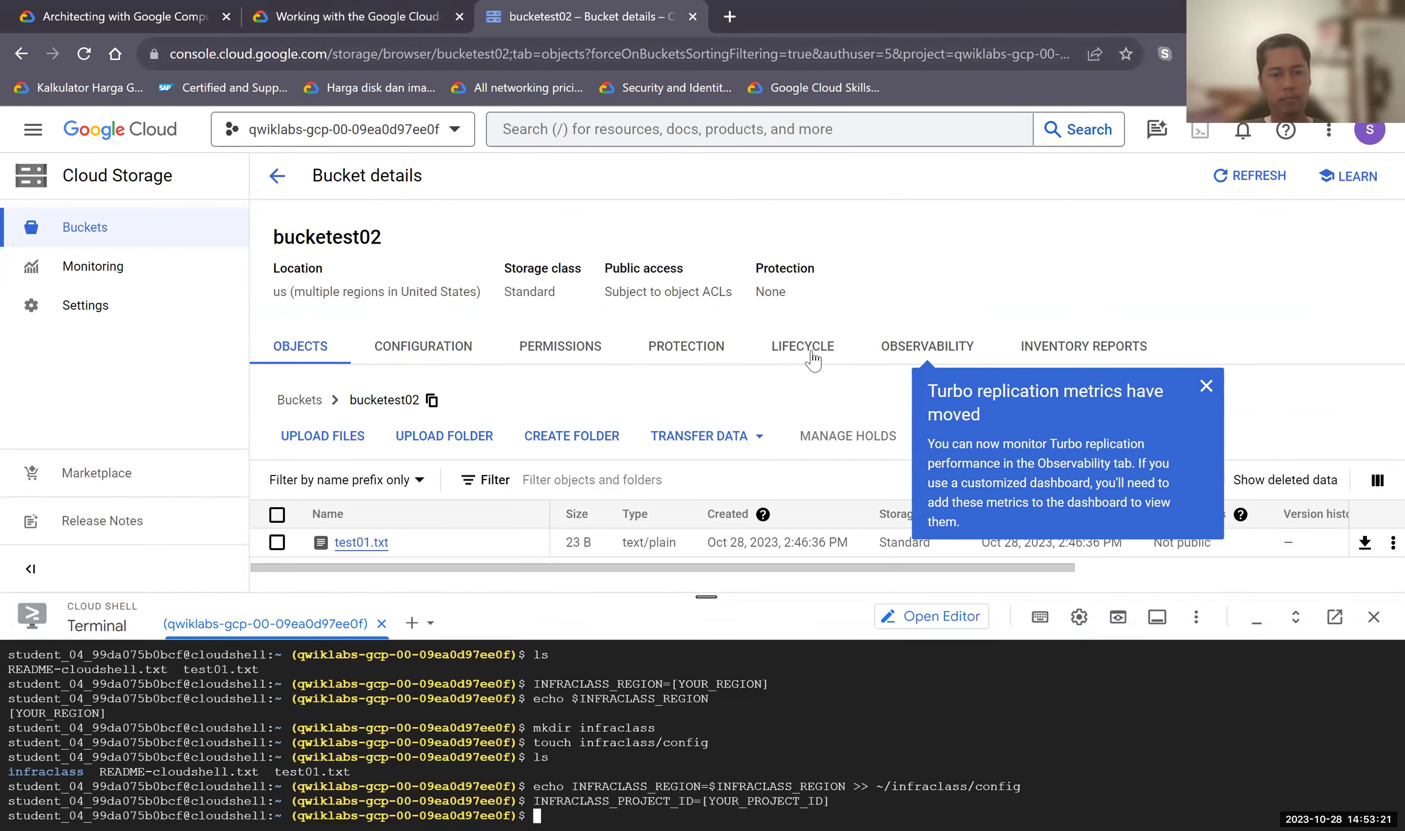
# Copy echo INFRACLASS_PROJECT_ID=$INFRACLASS_PROJECT_ID >> ~/infraclass/config from the lab instructions and run it in Cloud Shell.
pyautogui.click(376, 24)
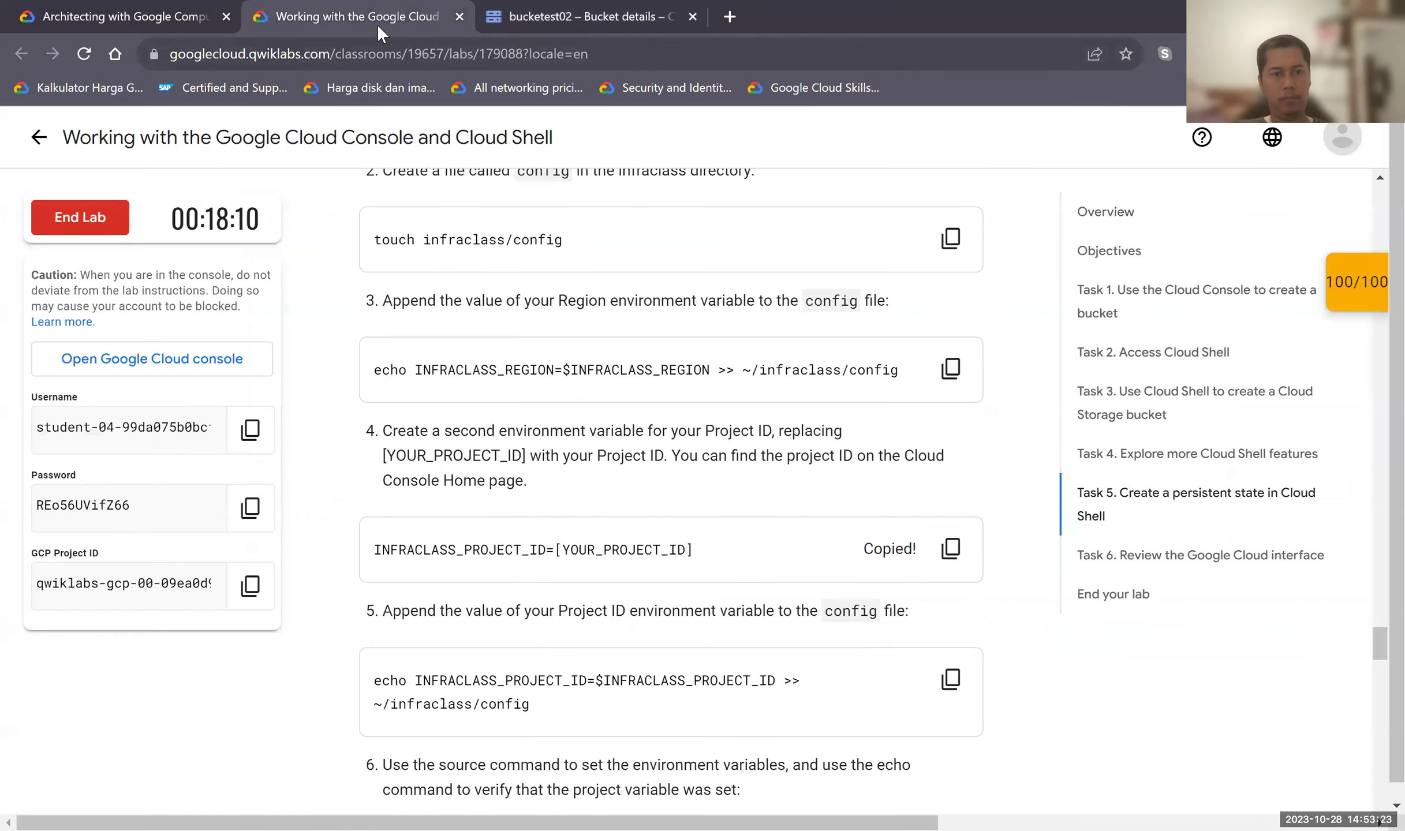
pyautogui.scroll(-2, 717, 612)
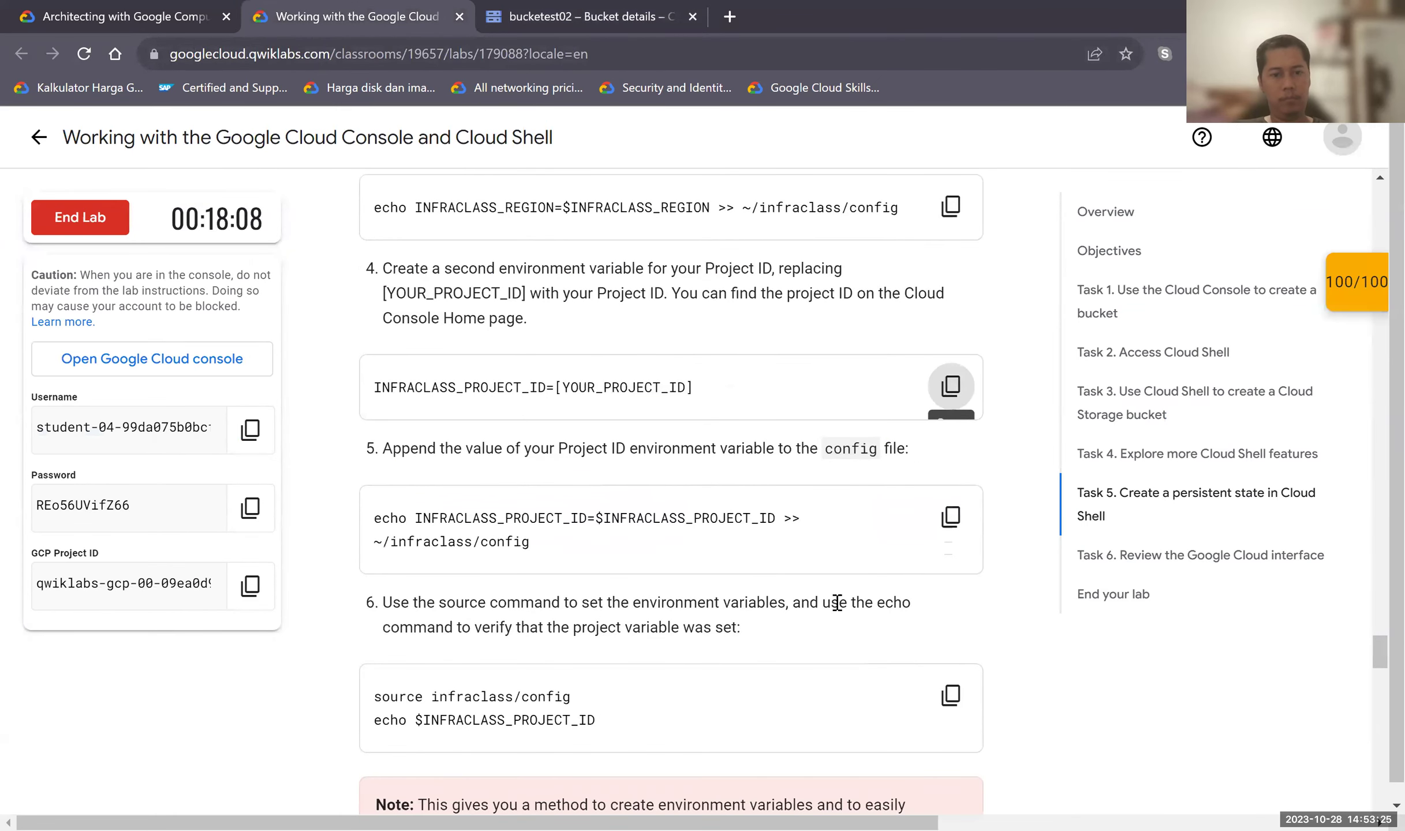
pyautogui.click(950, 517)
pyautogui.click(535, 25)
pyautogui.hotkey('ctrl', 'v')
pyautogui.press('Return')
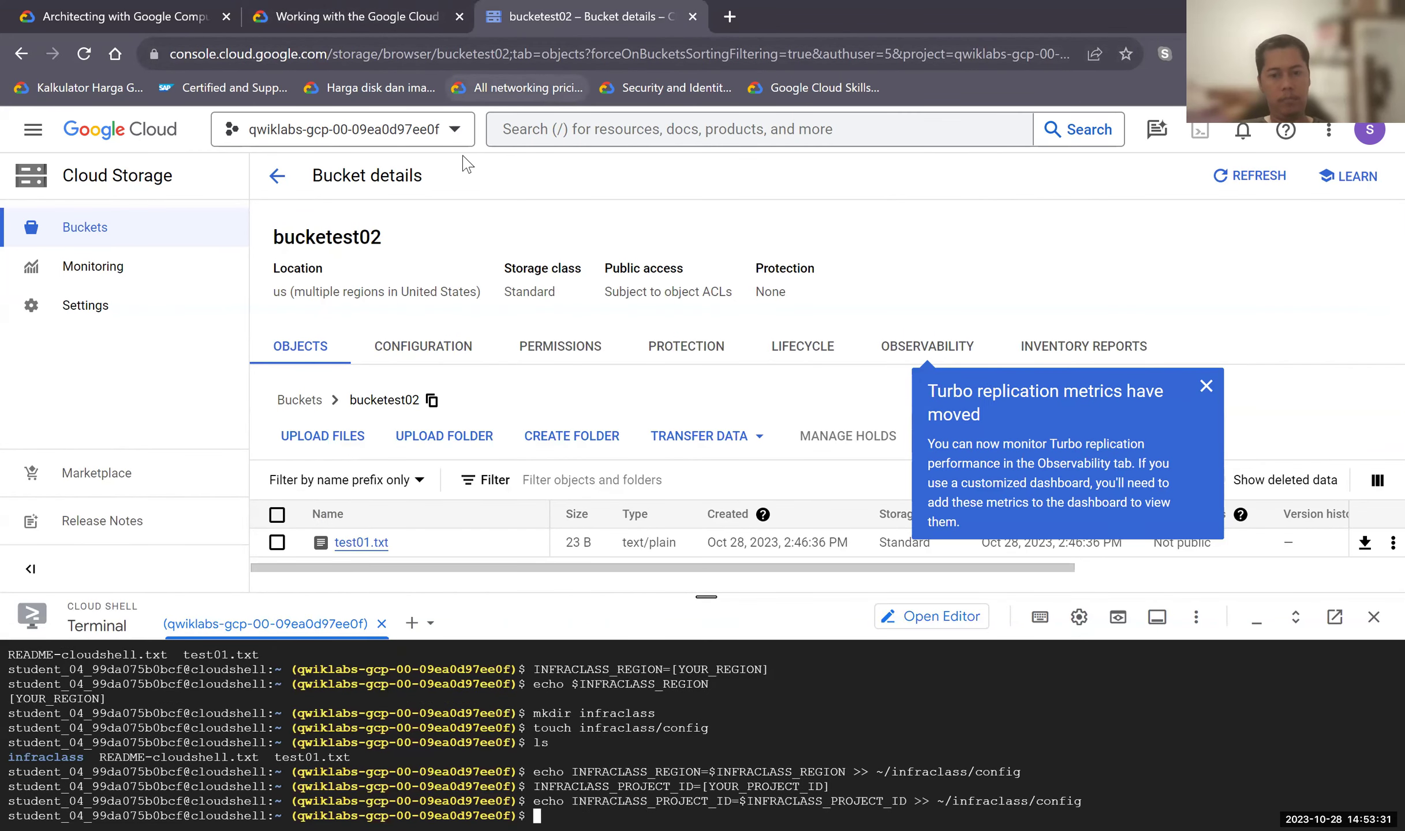
# Copy source infraclass/config and echo $INFRACLASS_PROJECT_ID from the lab instructions and run them in Cloud Shell to verify the project variable.
pyautogui.click(410, 28)
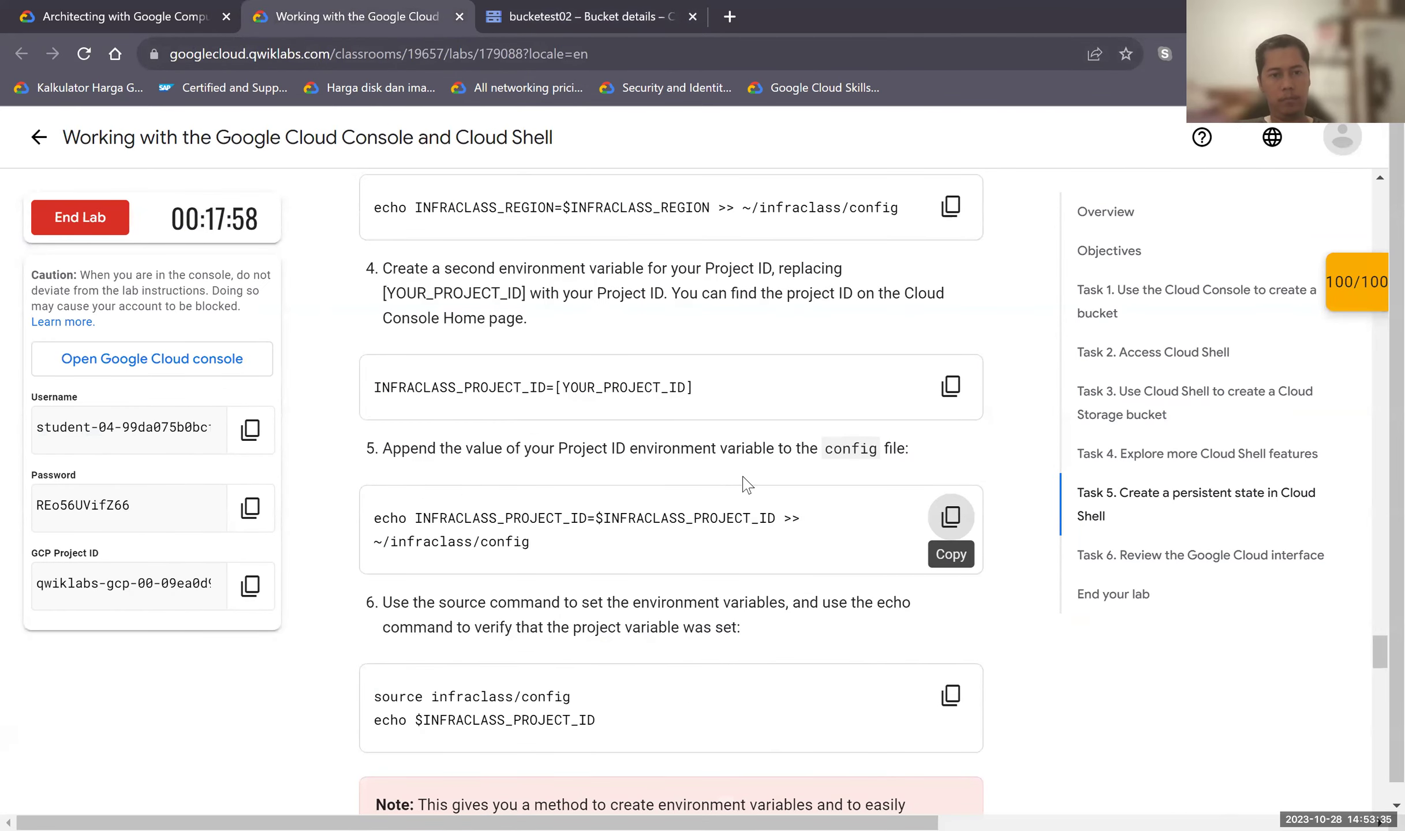
pyautogui.scroll(3, 744, 485)
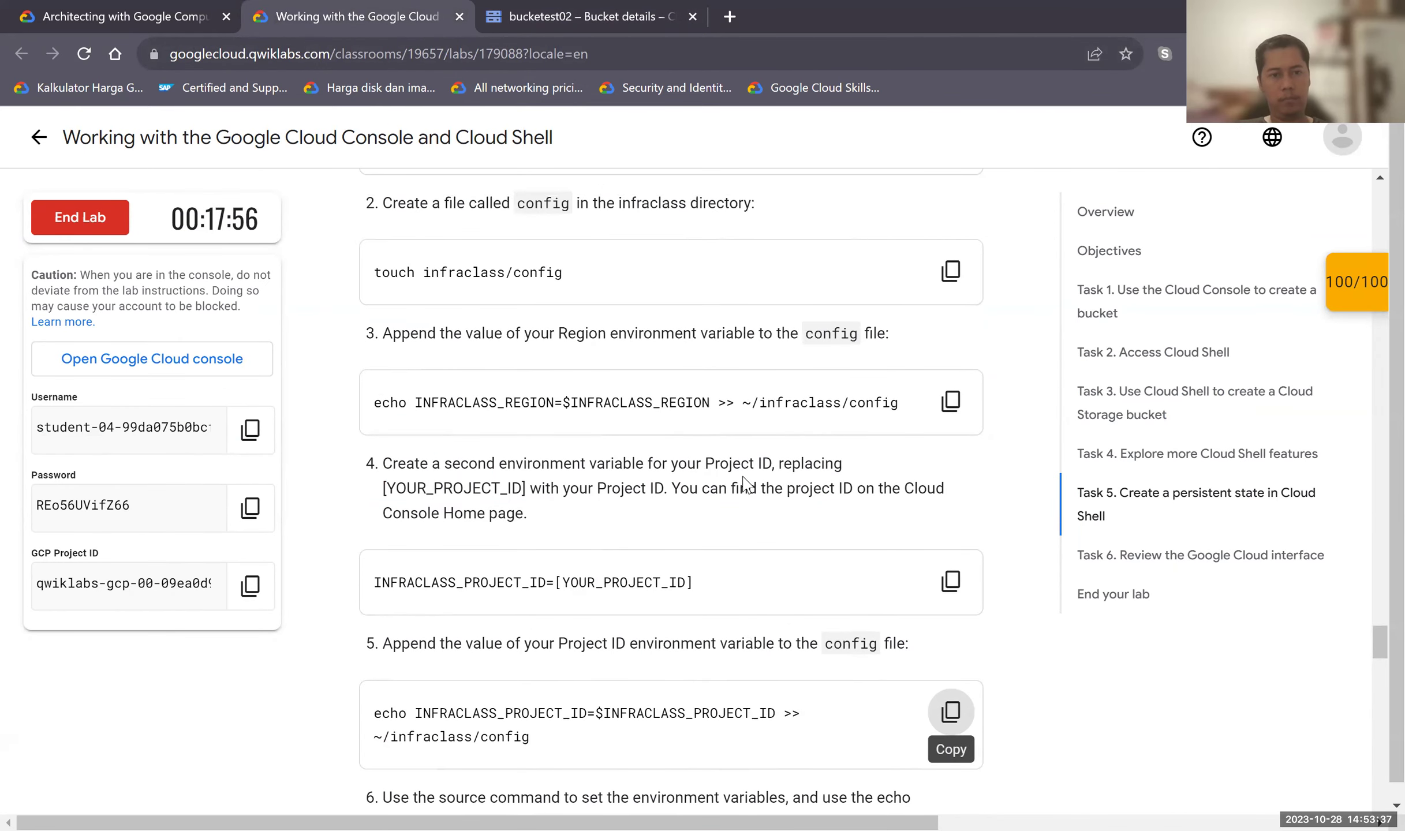
pyautogui.scroll(-3, 744, 485)
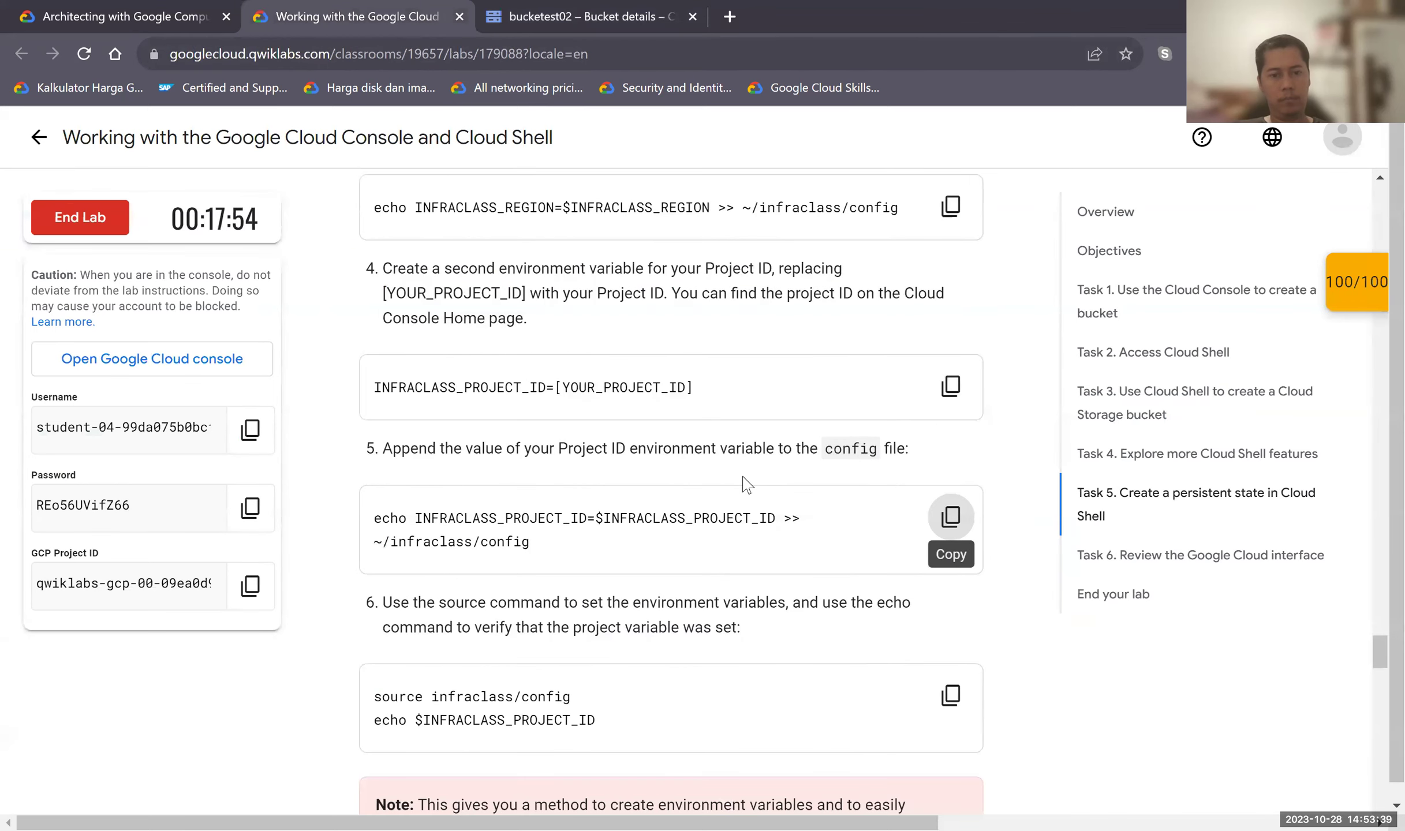
pyautogui.scroll(-1, 745, 485)
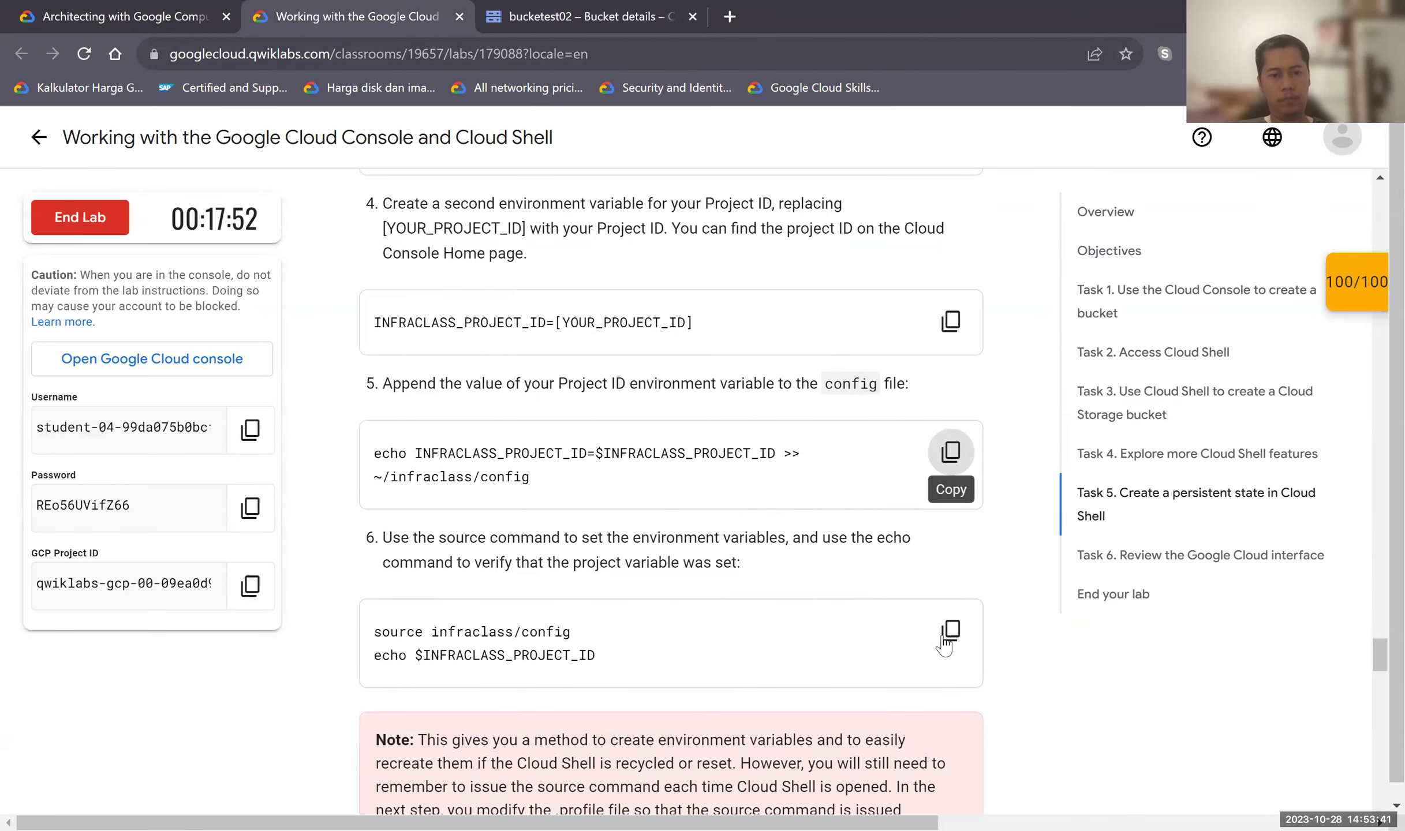
pyautogui.click(951, 632)
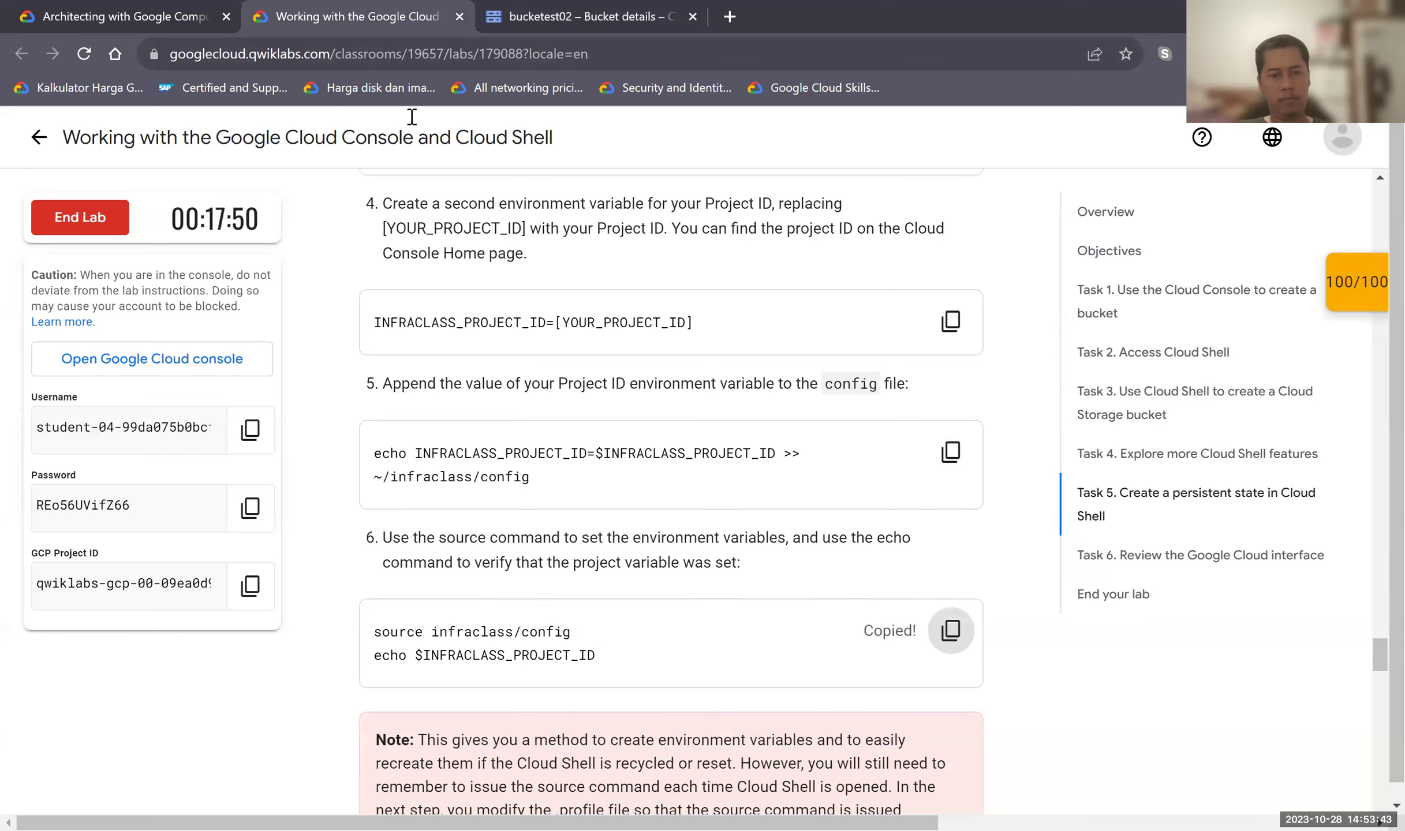
pyautogui.click(481, 24)
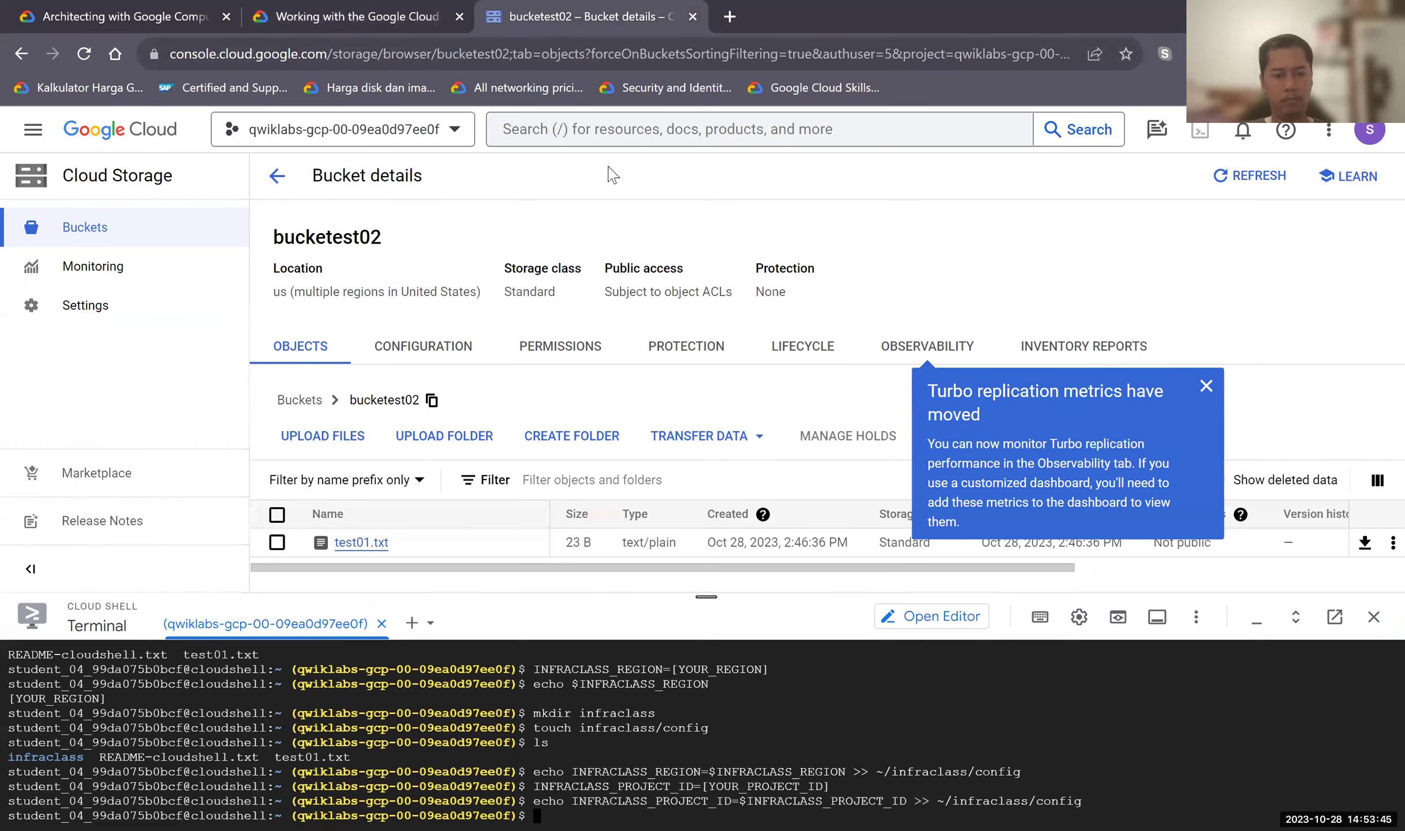
pyautogui.hotkey('ctrl', 'v')
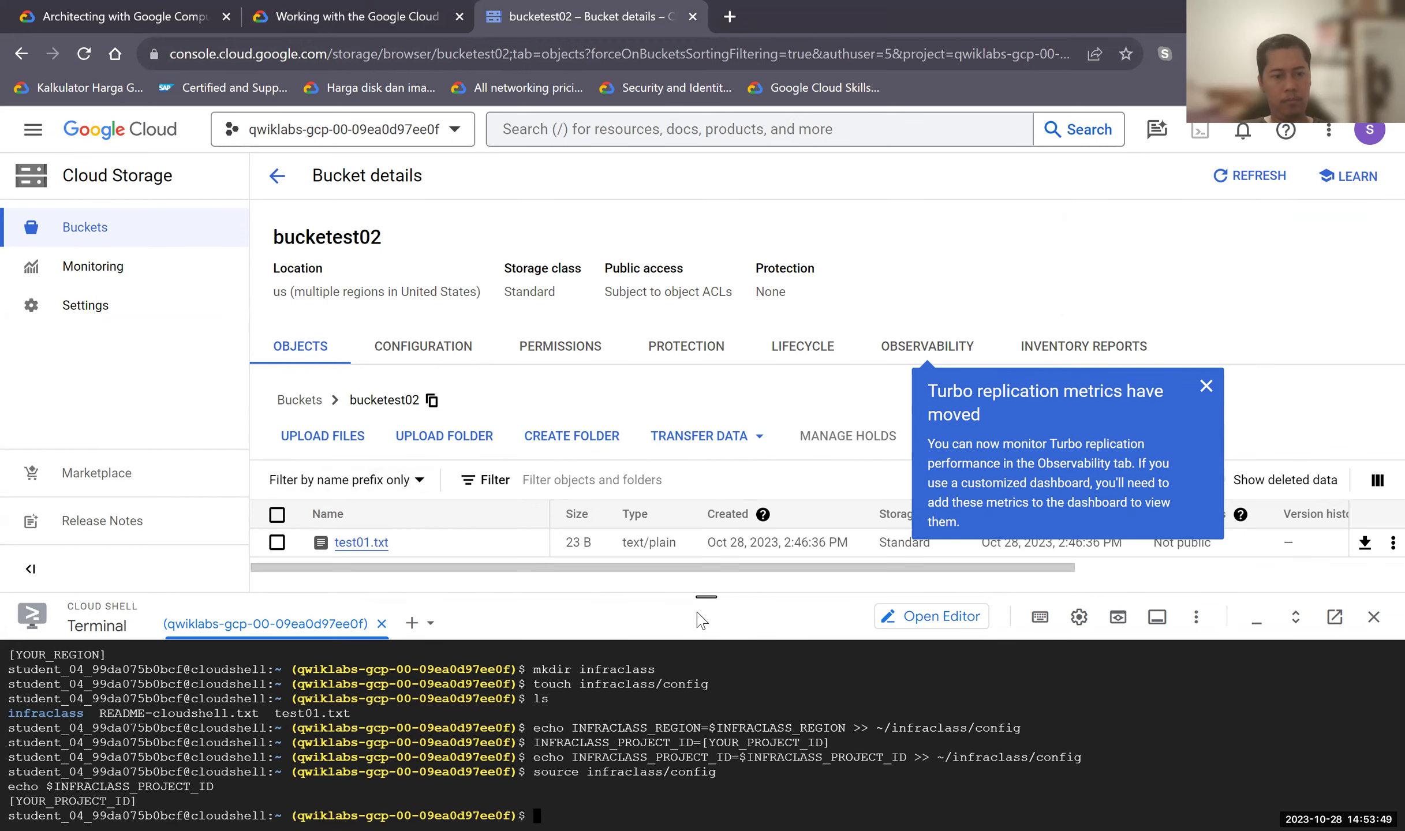
# Copy echo $INFRACLASS_PROJECT_ID from step 7 of the lab instructions and run it in the open Cloud Shell session.
pyautogui.click(401, 31)
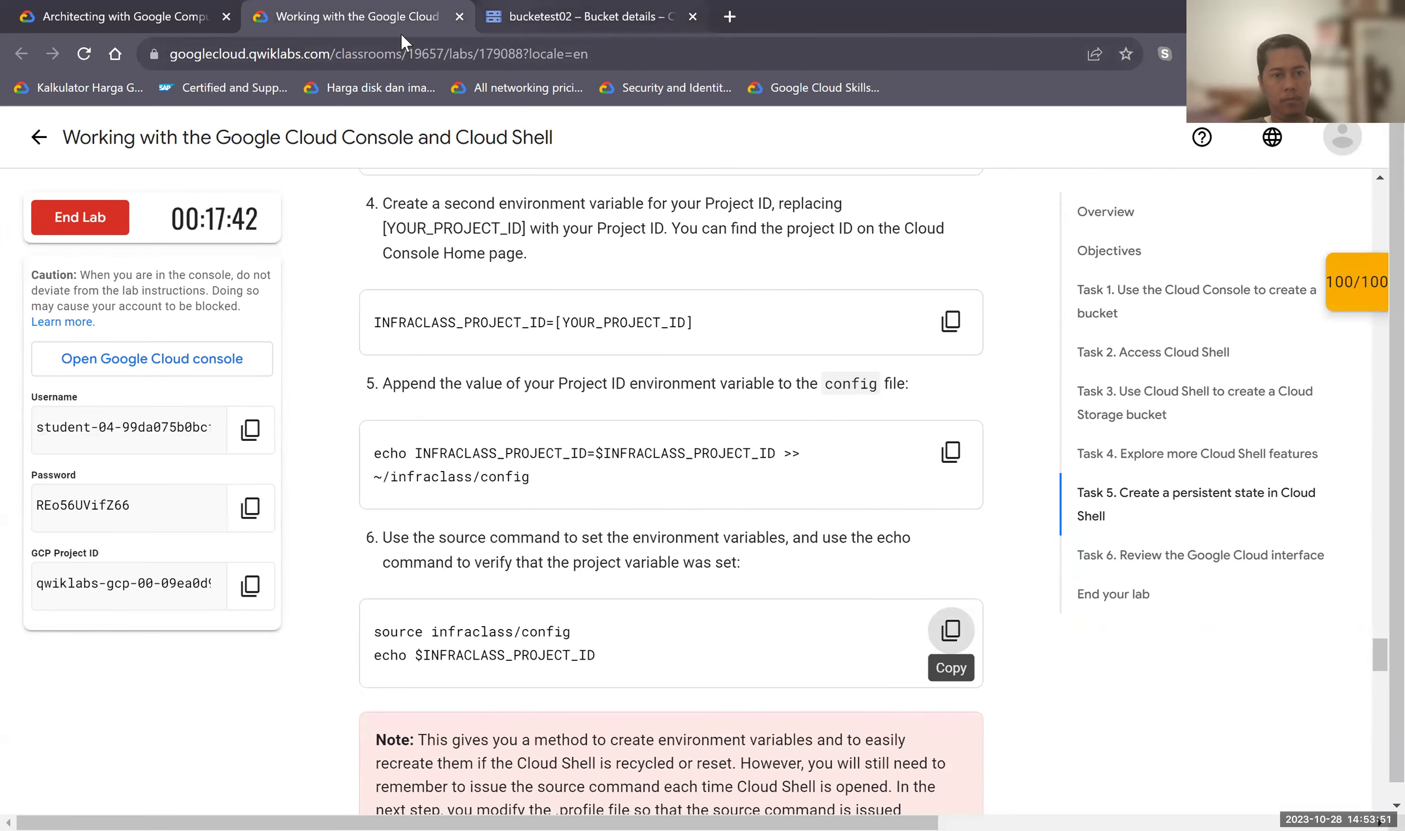
pyautogui.hotkey('ctrl', 'Tab')
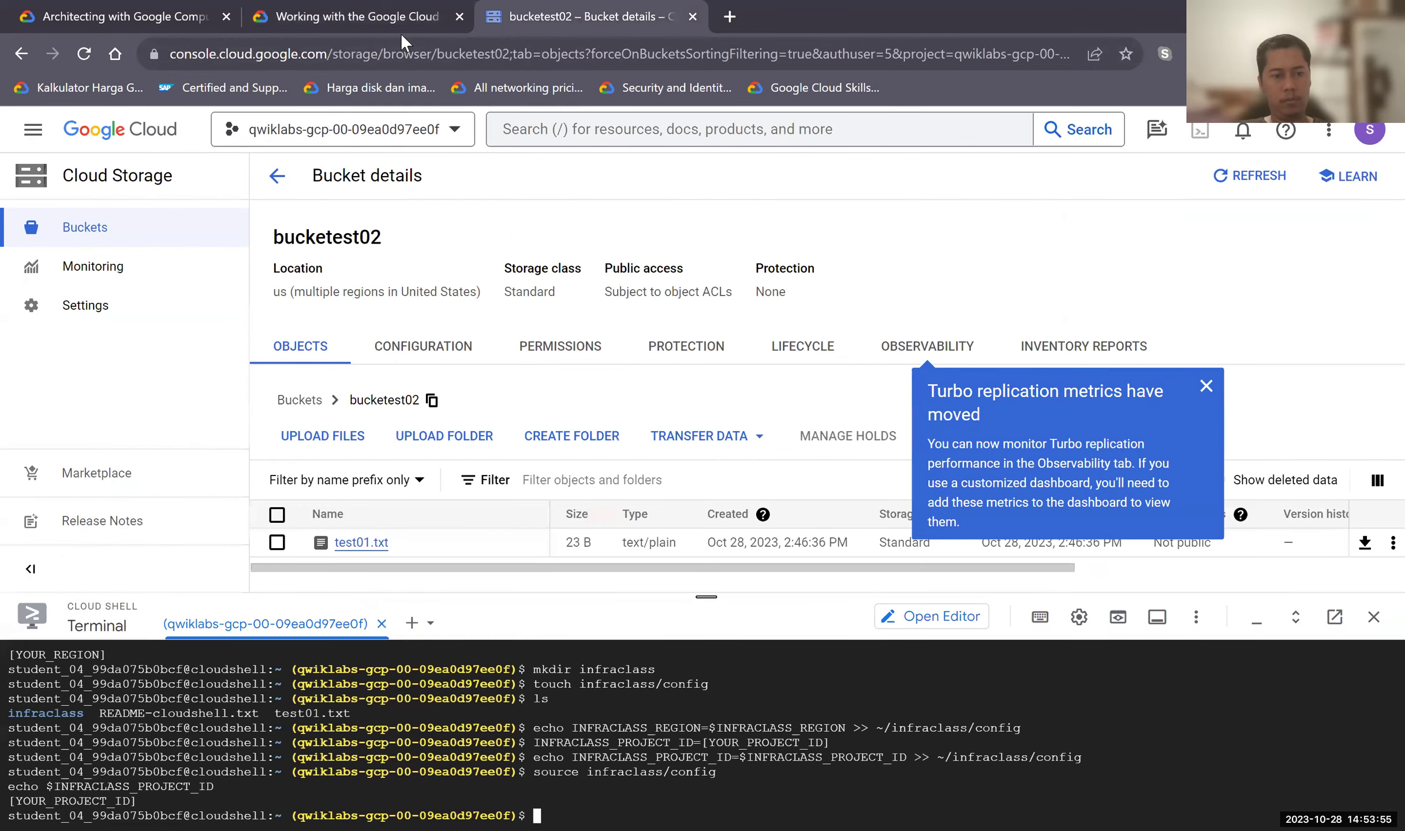
pyautogui.click(401, 33)
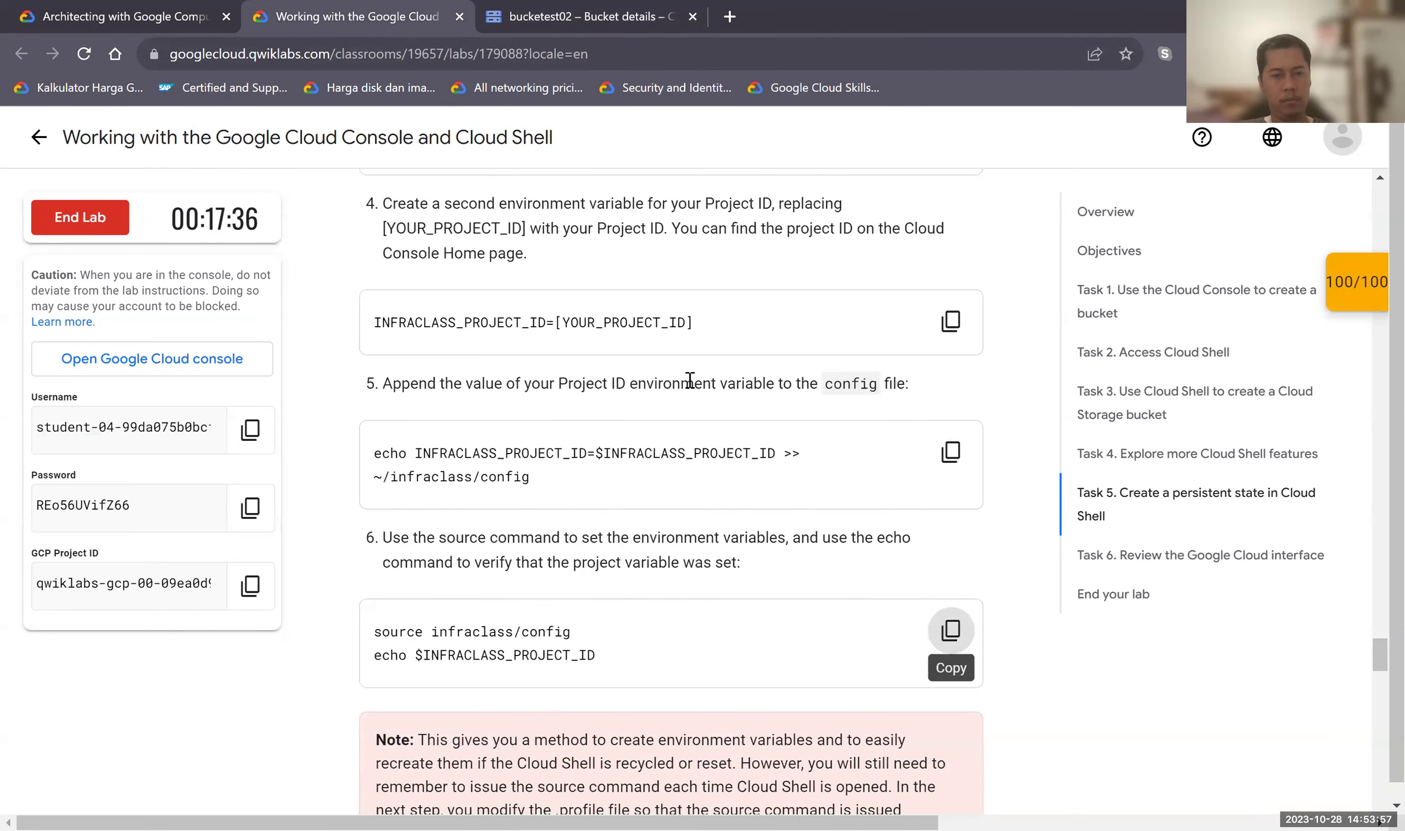
pyautogui.scroll(-2, 996, 605)
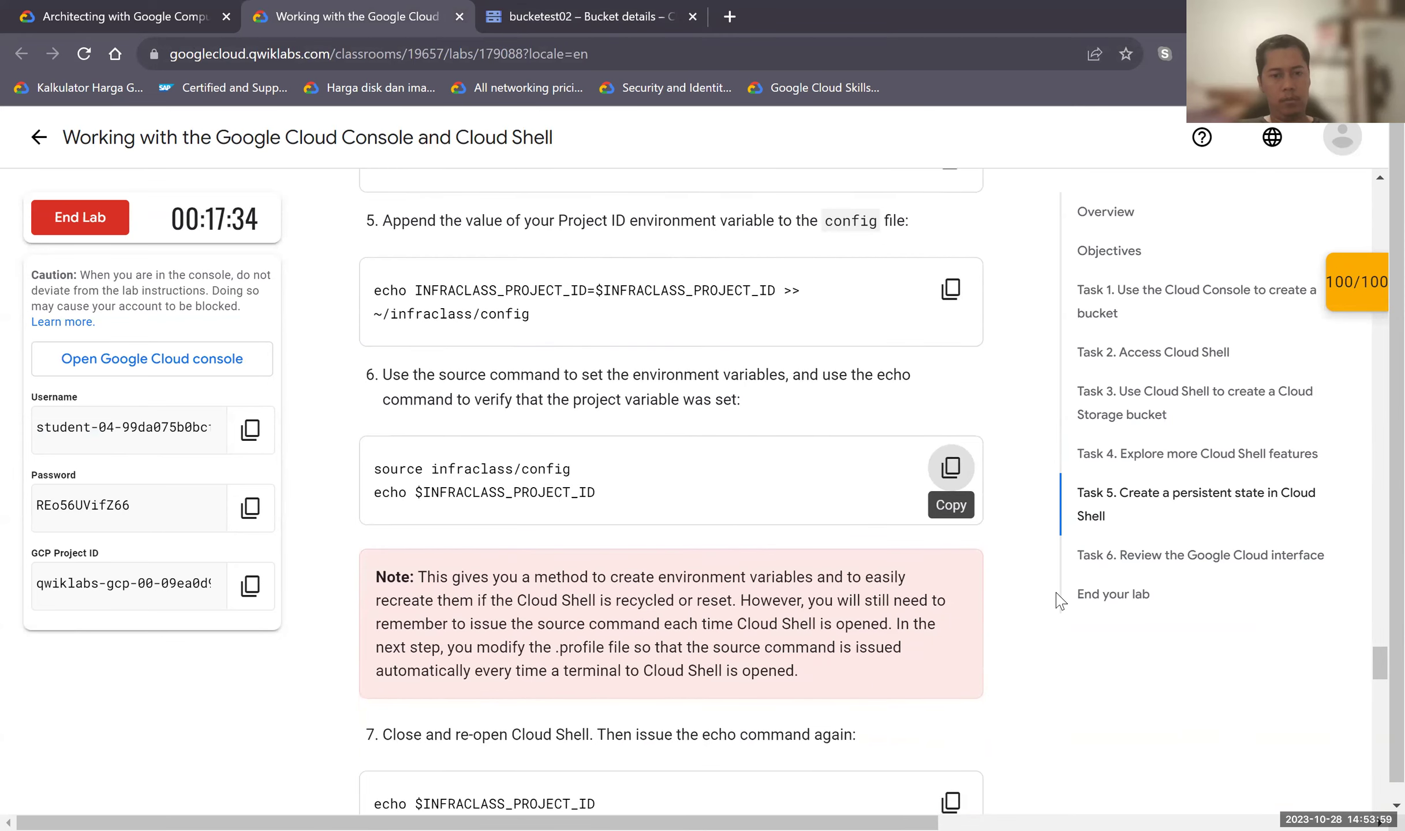
pyautogui.scroll(-3, 1058, 594)
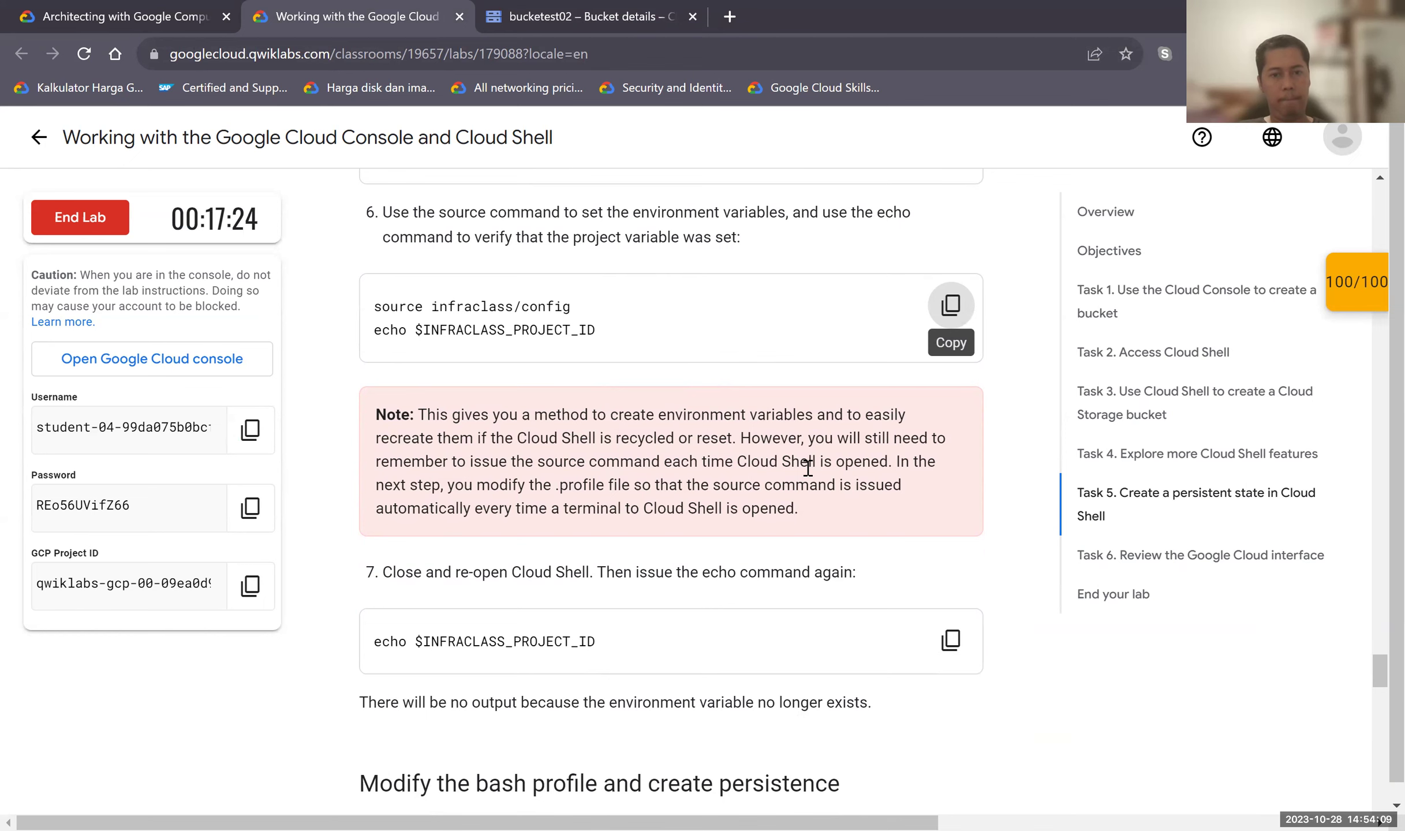
pyautogui.scroll(-2, 589, 525)
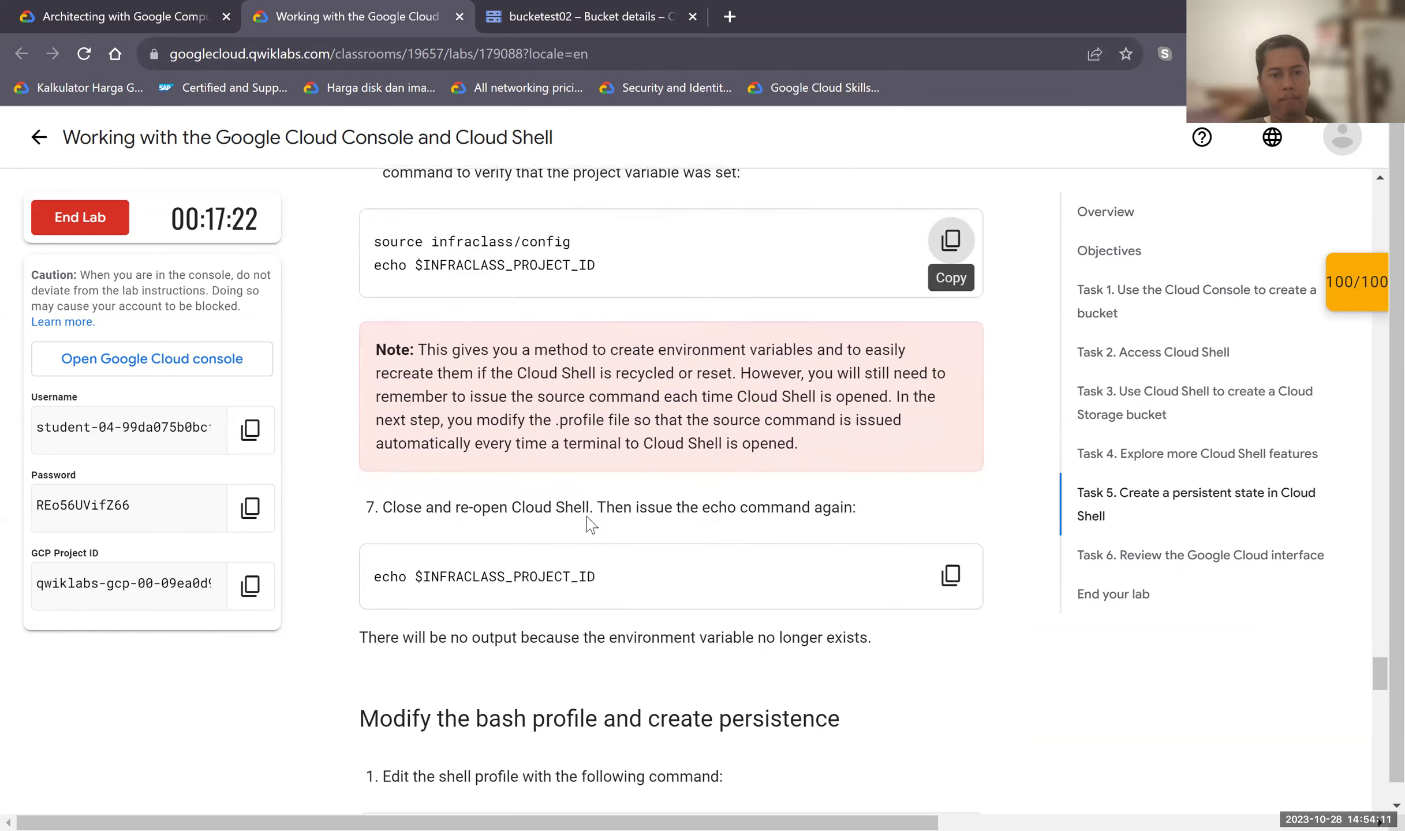
pyautogui.click(948, 485)
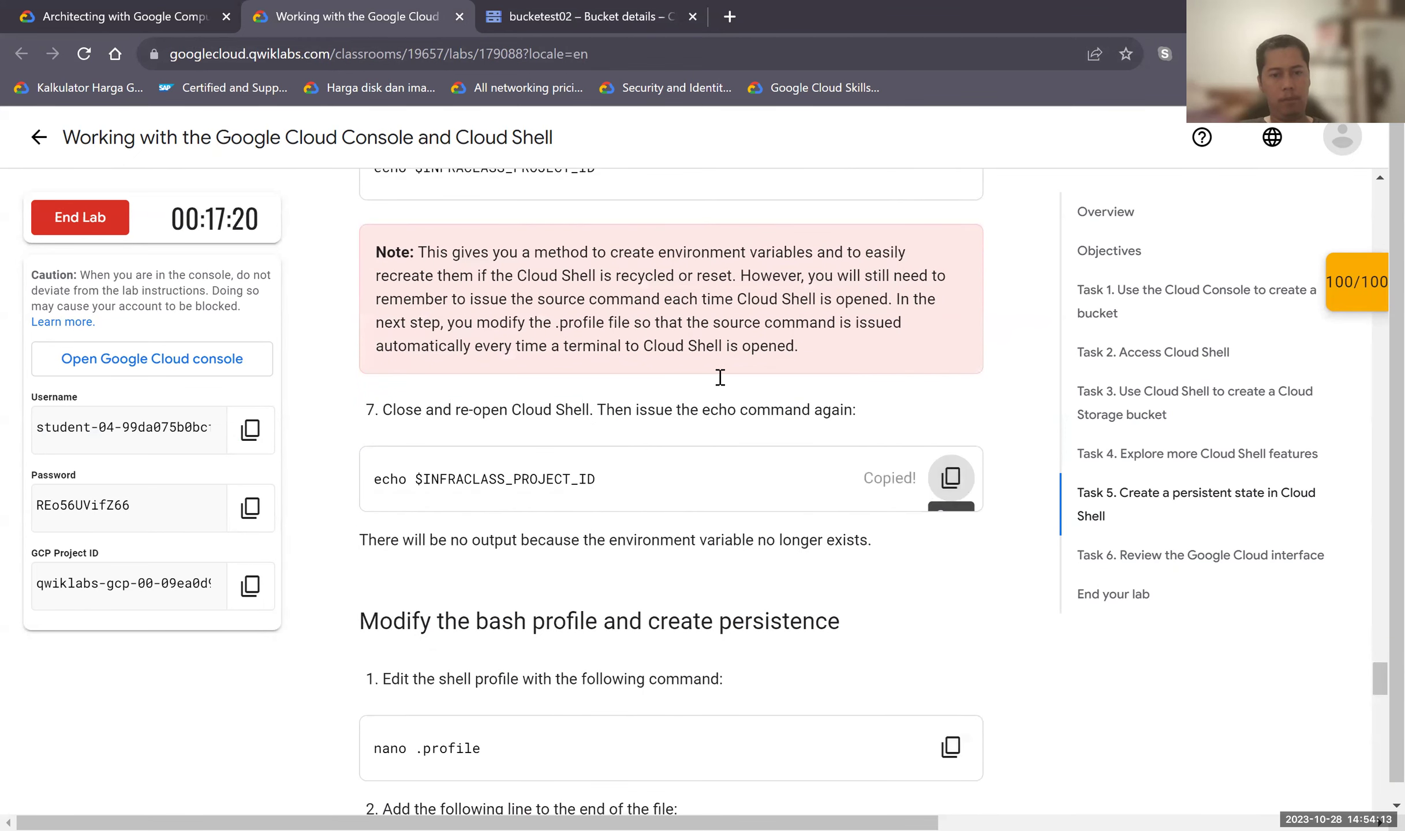
pyautogui.hotkey('ctrl', 'Tab')
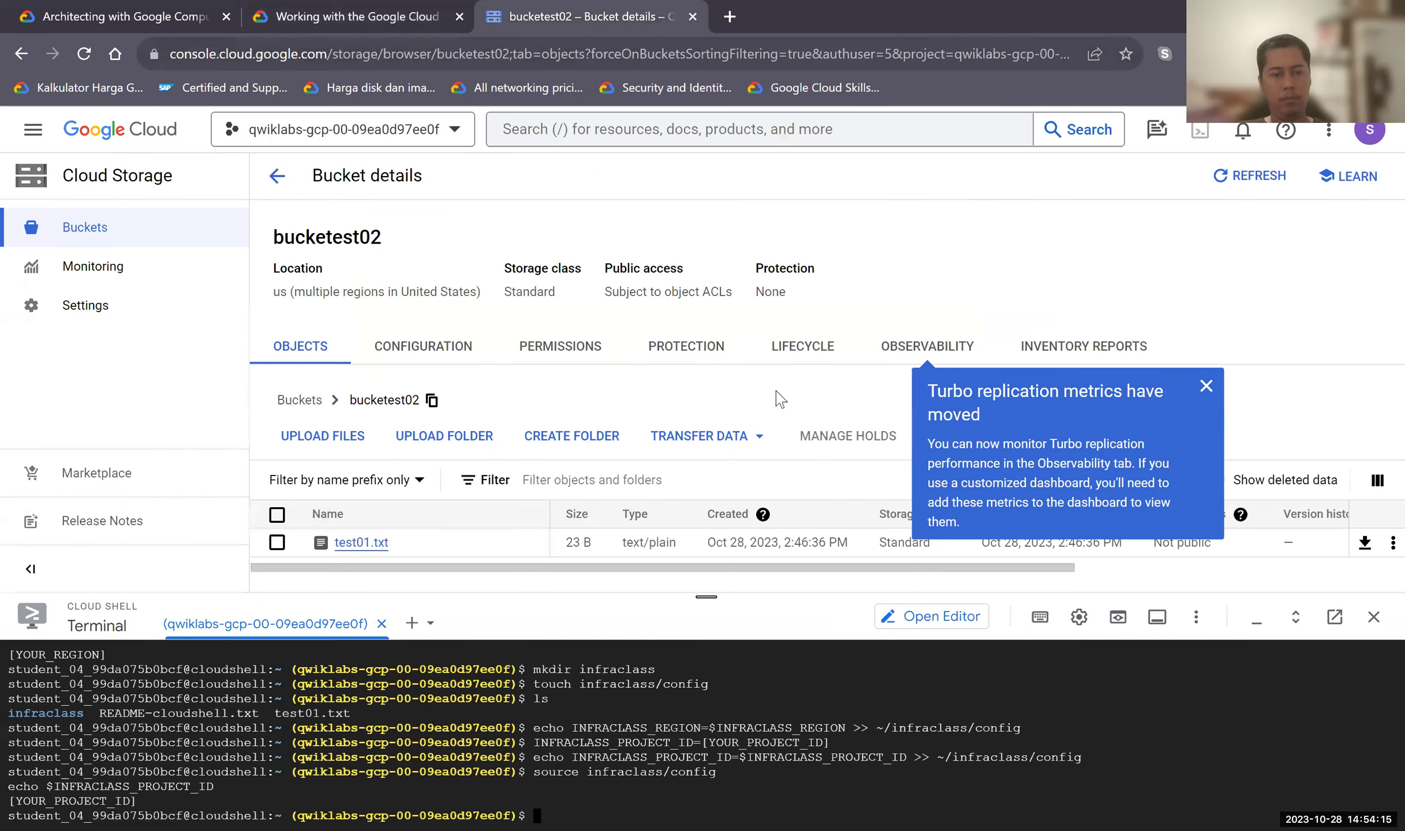
pyautogui.hotkey('ctrl', 'v')
pyautogui.press('Return')
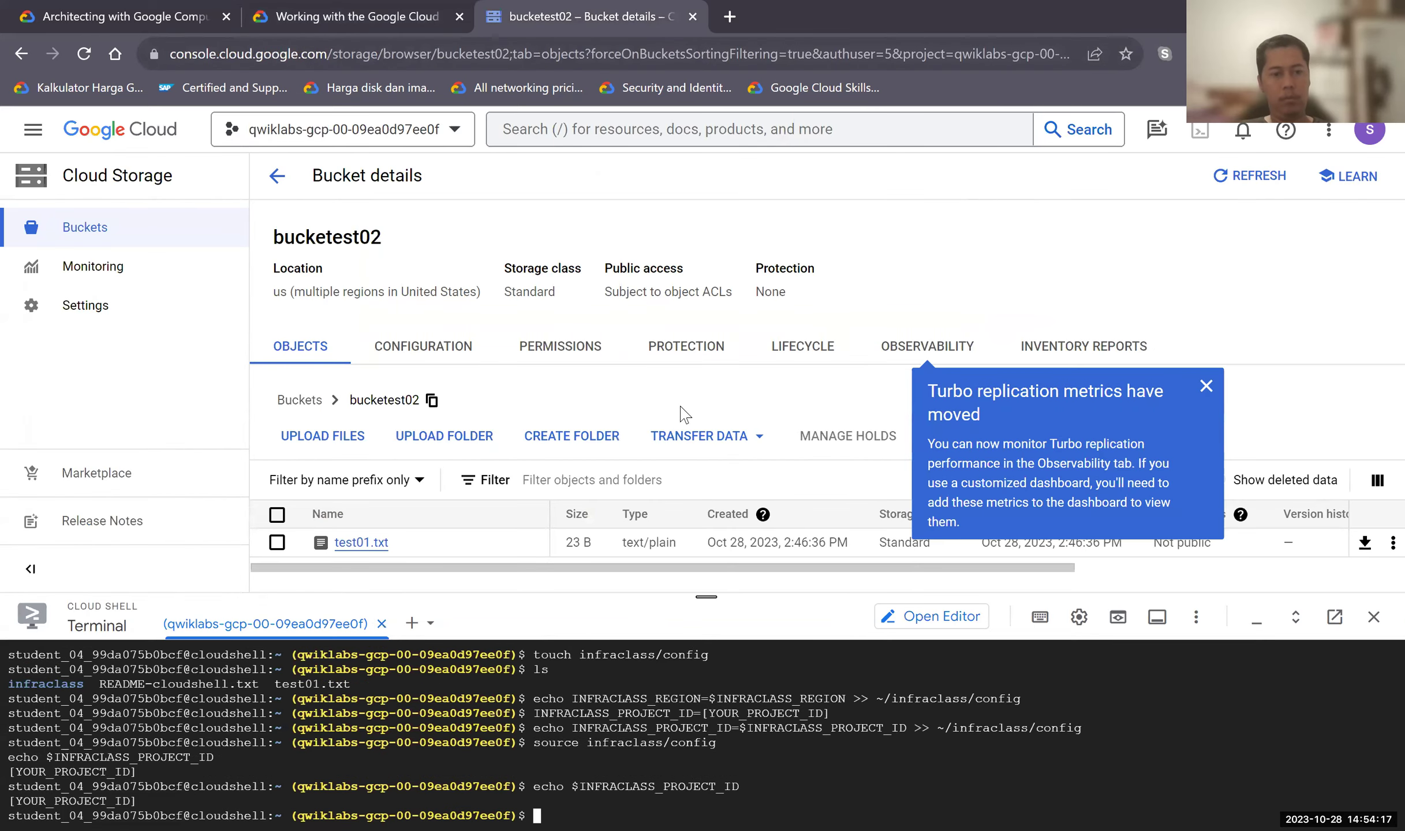
# Copy nano .profile from the lab instructions and run it in Cloud Shell to edit the shell profile.
pyautogui.click(380, 28)
pyautogui.scroll(-3, 776, 507)
pyautogui.scroll(-2, 697, 611)
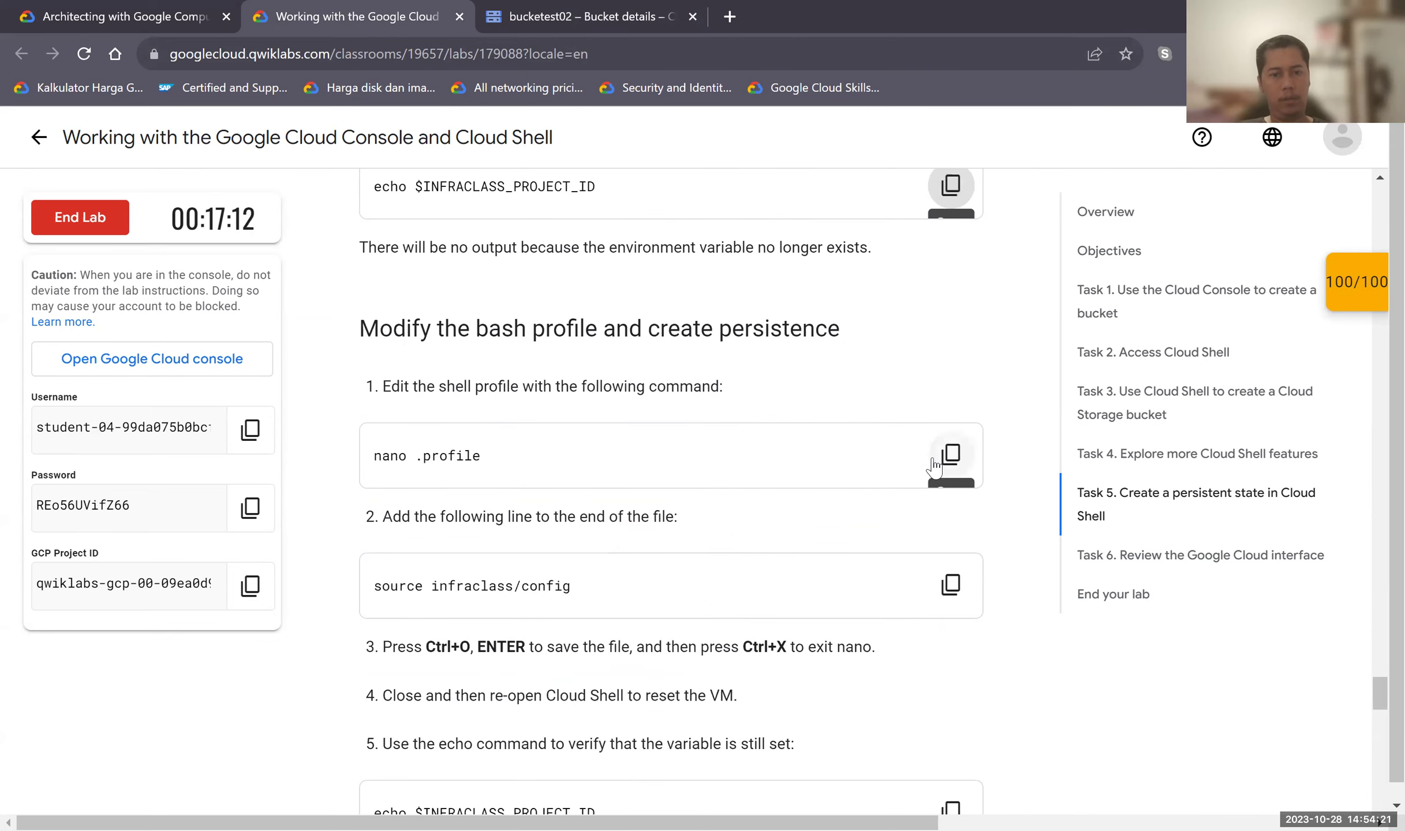
pyautogui.click(935, 462)
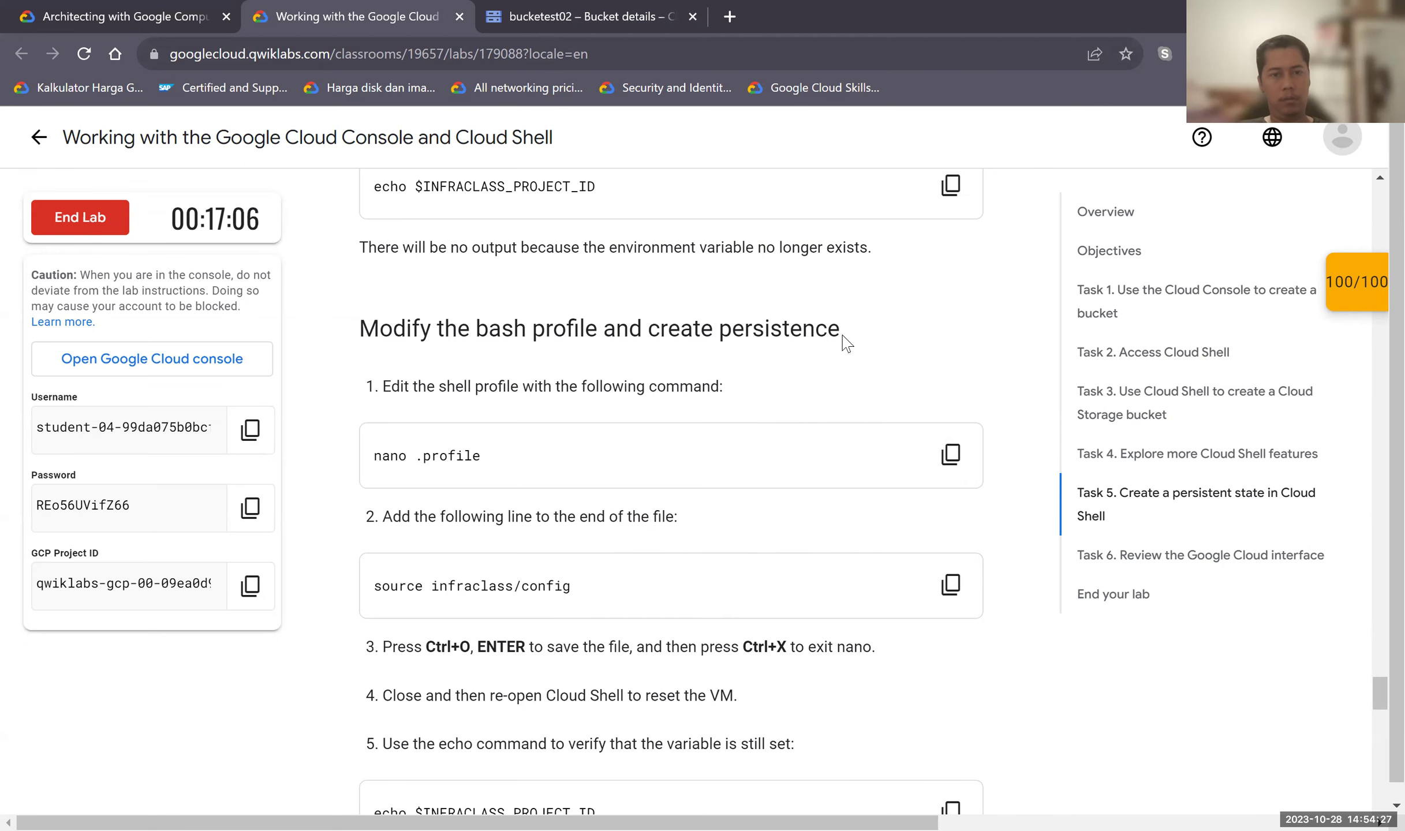
pyautogui.scroll(-2, 846, 343)
pyautogui.scroll(1, 837, 336)
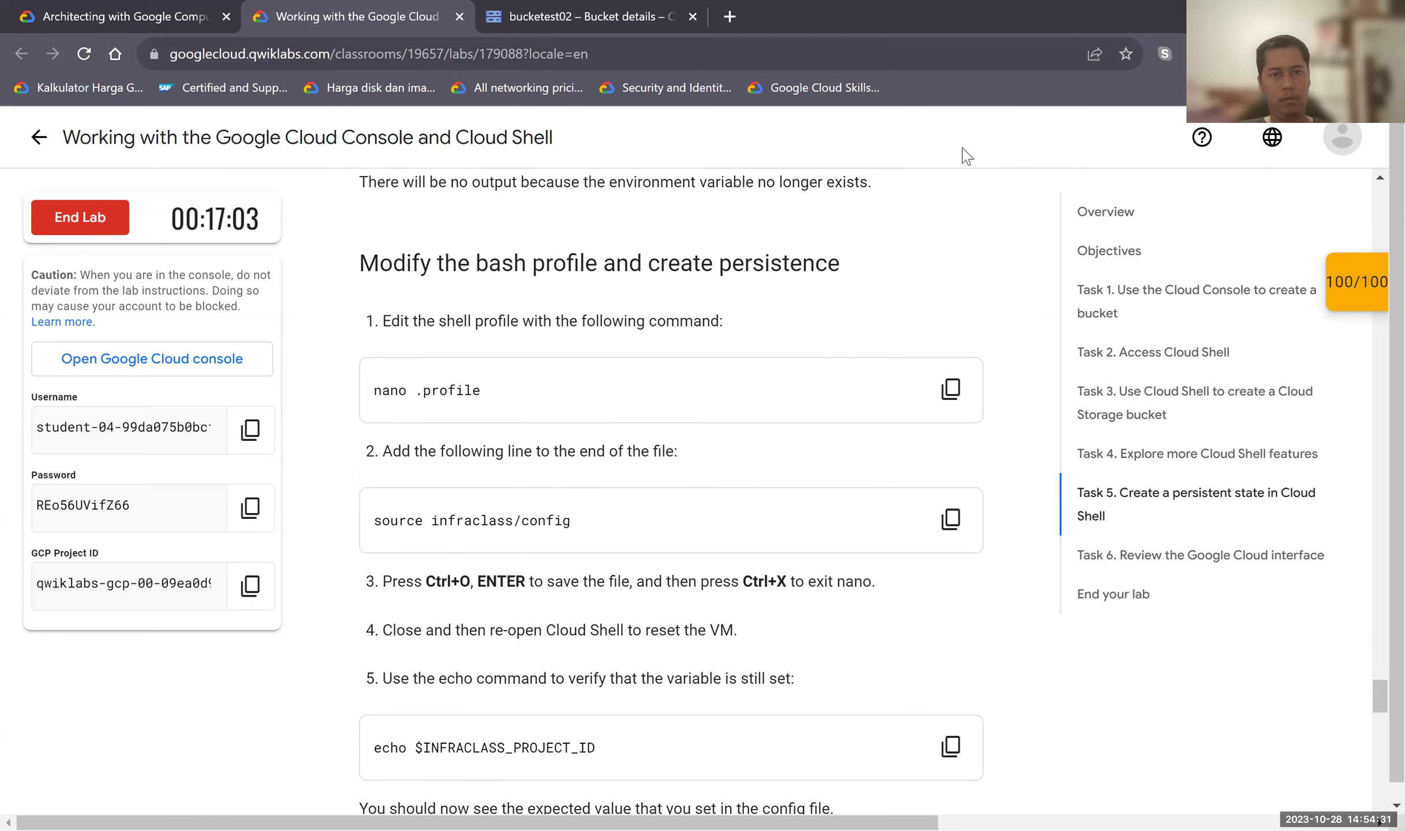
pyautogui.hotkey('ctrl', 'Tab')
pyautogui.hotkey('ctrl', 'v')
pyautogui.press('Return')
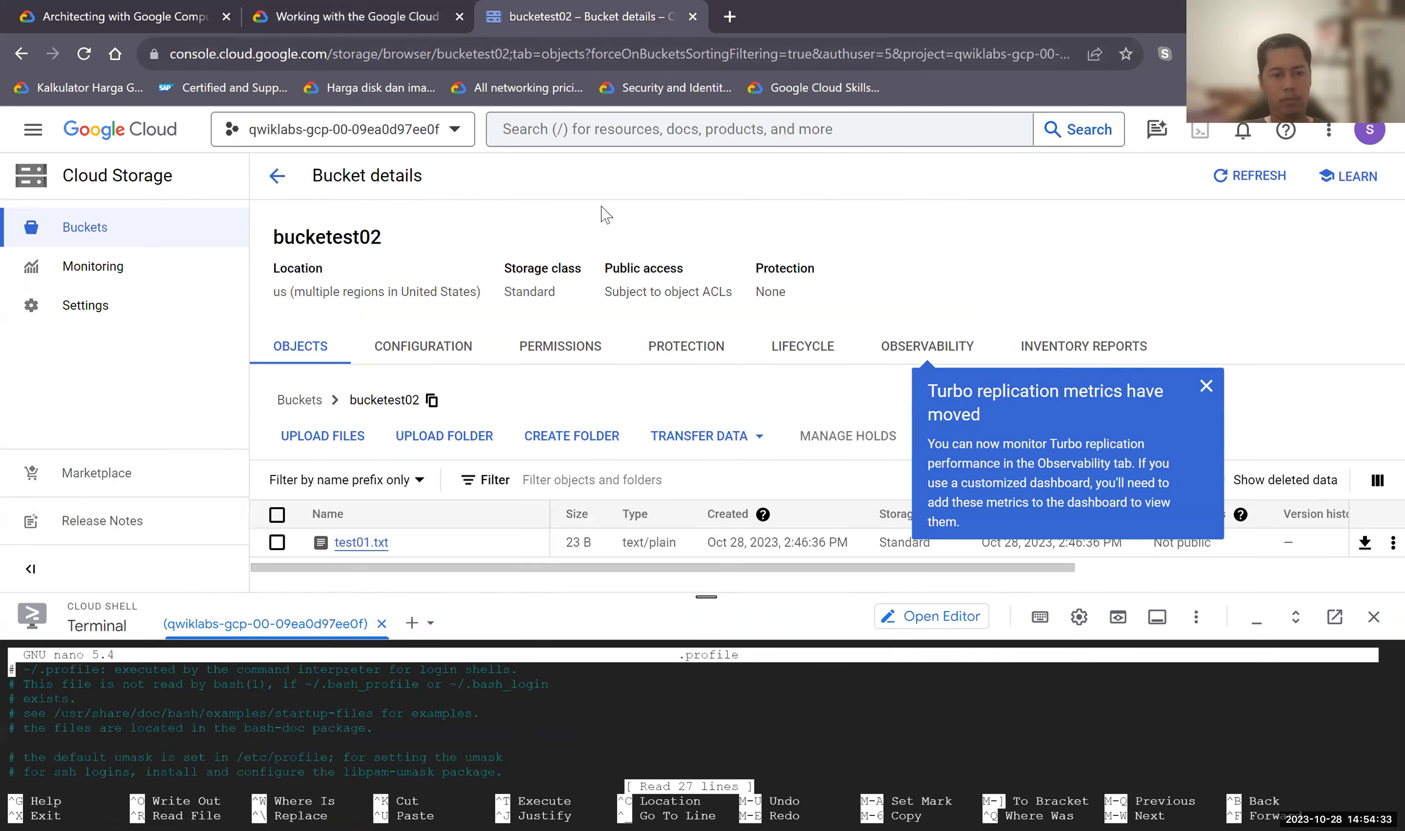
# Copy source infraclass/config from the lab instructions and add it as a new line at the end of .profile.
pyautogui.click(250, 4)
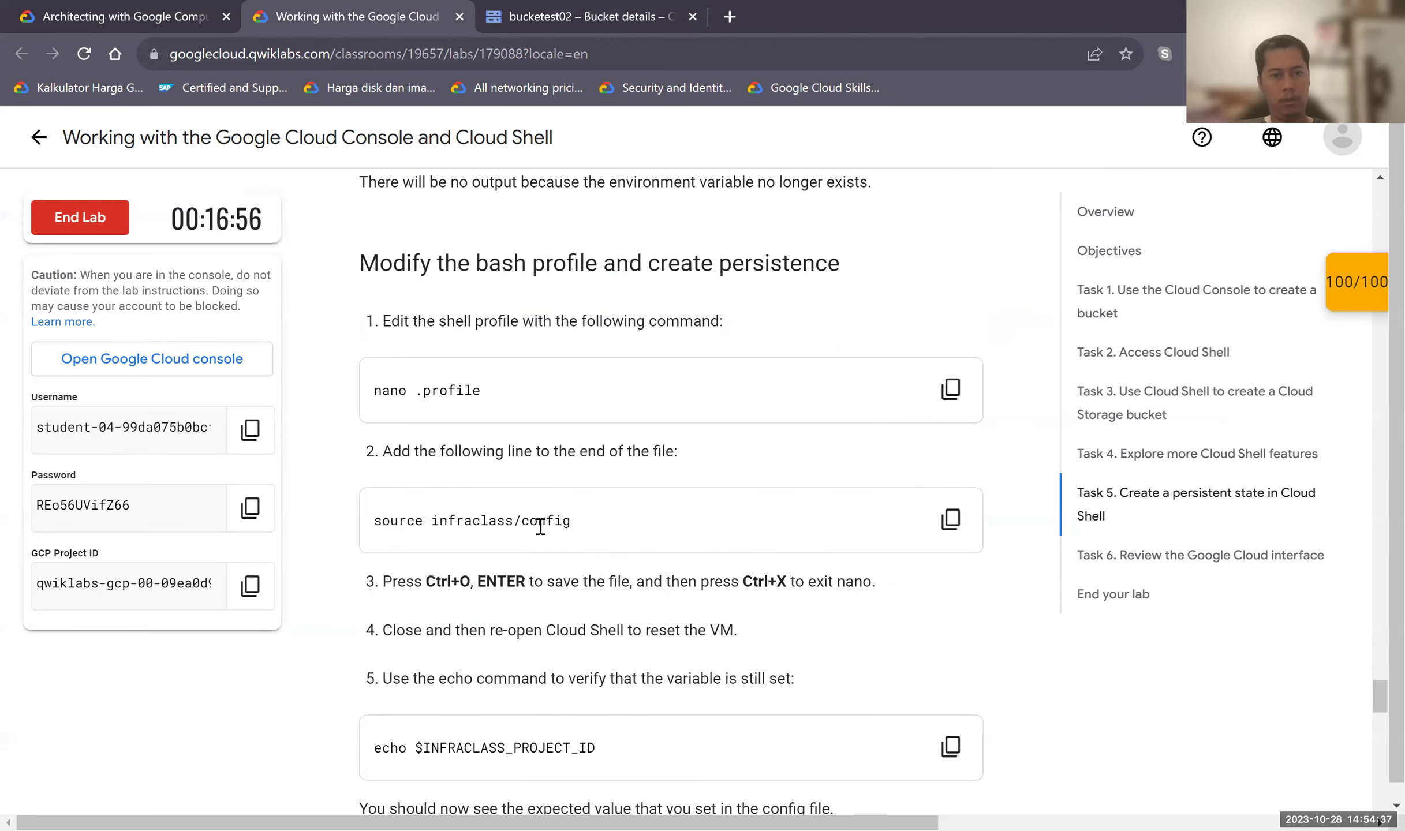
pyautogui.click(951, 522)
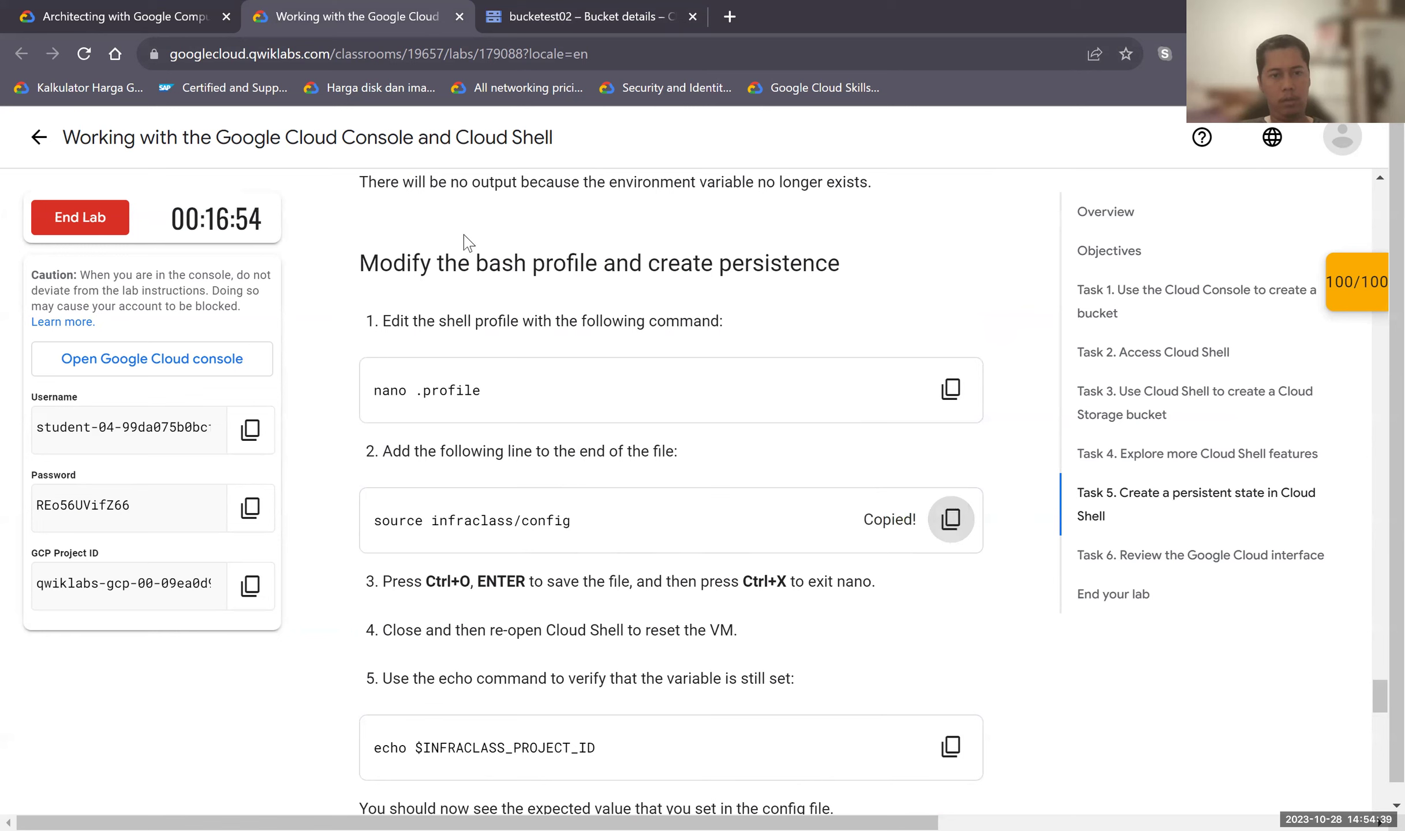
pyautogui.click(486, 26)
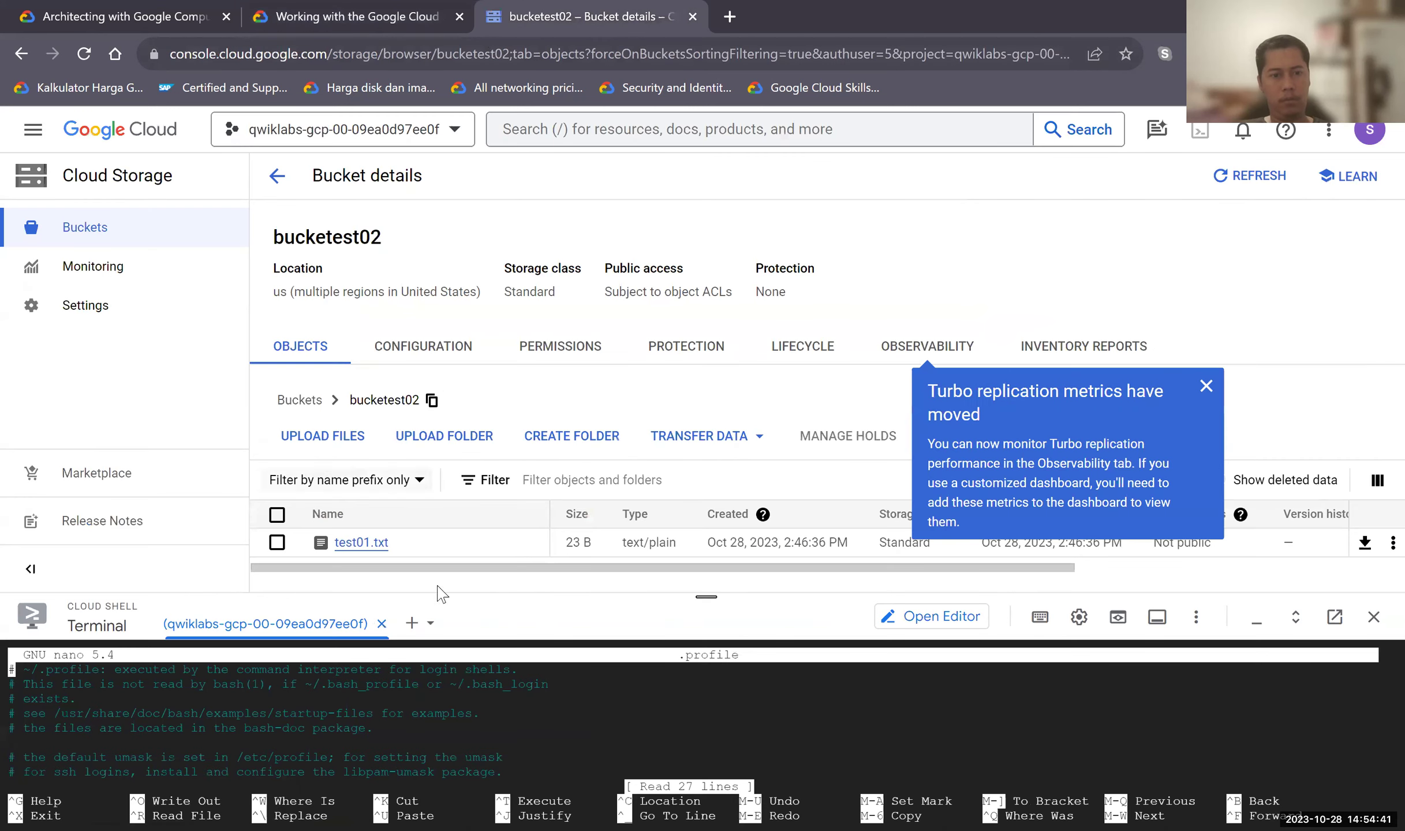
pyautogui.press('Down')
pyautogui.press('Down')
pyautogui.press('Down')
pyautogui.press('Down')
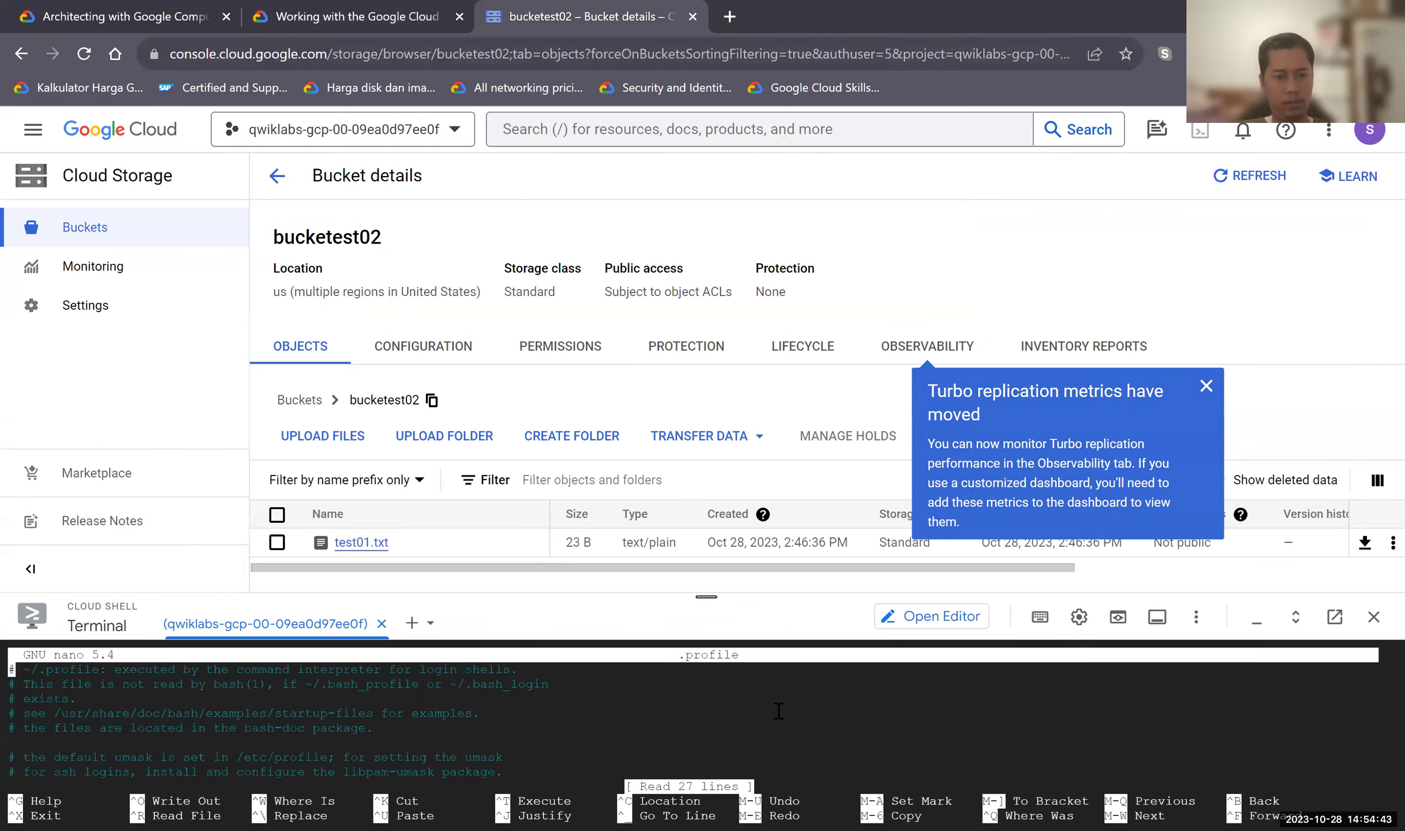
pyautogui.press('Down')
pyautogui.press('Down')
pyautogui.press('Down')
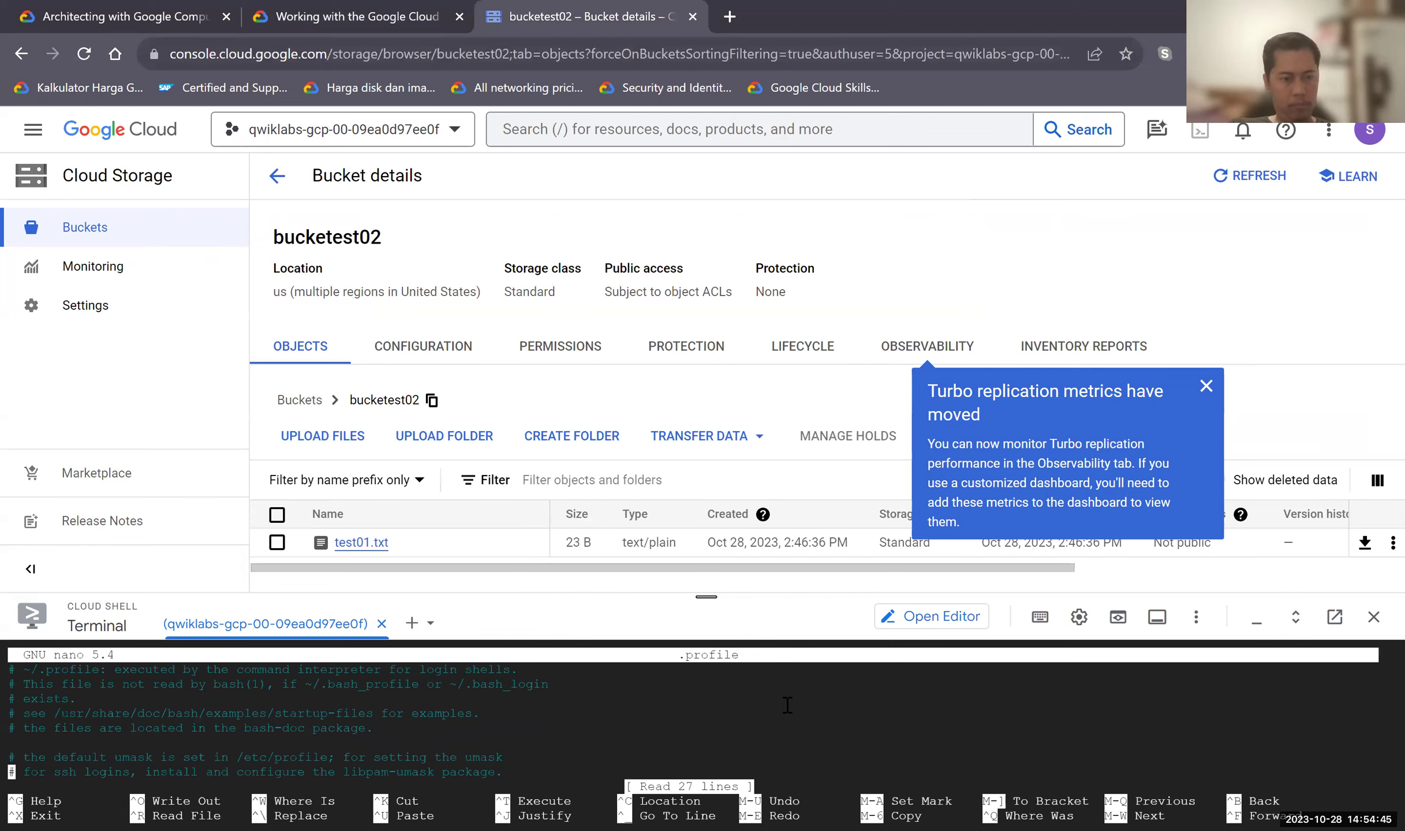
pyautogui.press('Down')
pyautogui.press('Down')
pyautogui.press('Down')
pyautogui.press('Down')
pyautogui.press('Down')
pyautogui.press('Down')
pyautogui.press('Down')
pyautogui.press('Down')
pyautogui.press('Down')
pyautogui.press('Down')
pyautogui.press('Down')
pyautogui.press('Down')
pyautogui.press('Down')
pyautogui.press('Down')
pyautogui.press('Down')
pyautogui.press('Down')
pyautogui.press('Down')
pyautogui.press('Down')
pyautogui.press('Down')
pyautogui.press('Down')
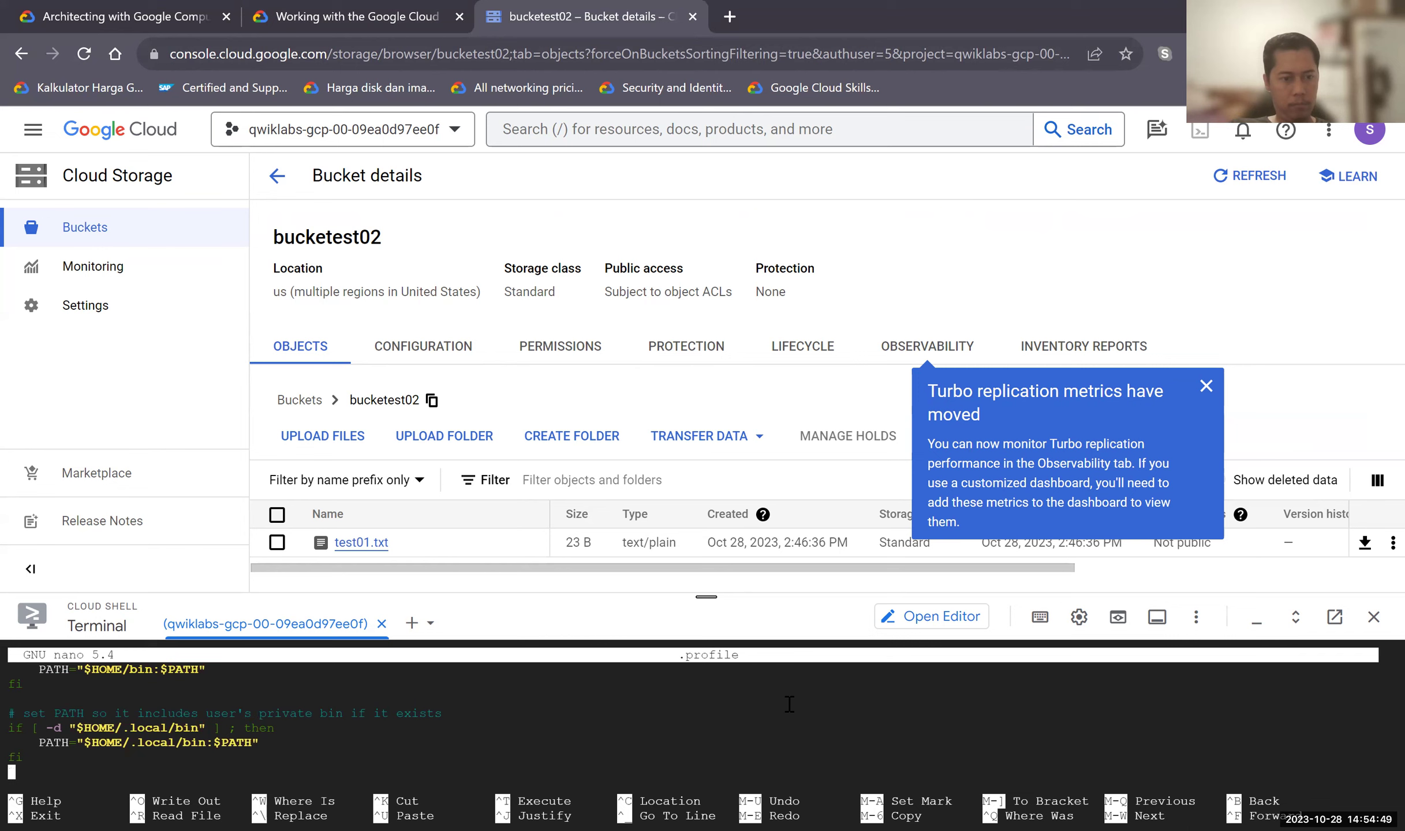
pyautogui.hotkey('ctrl', 'v')
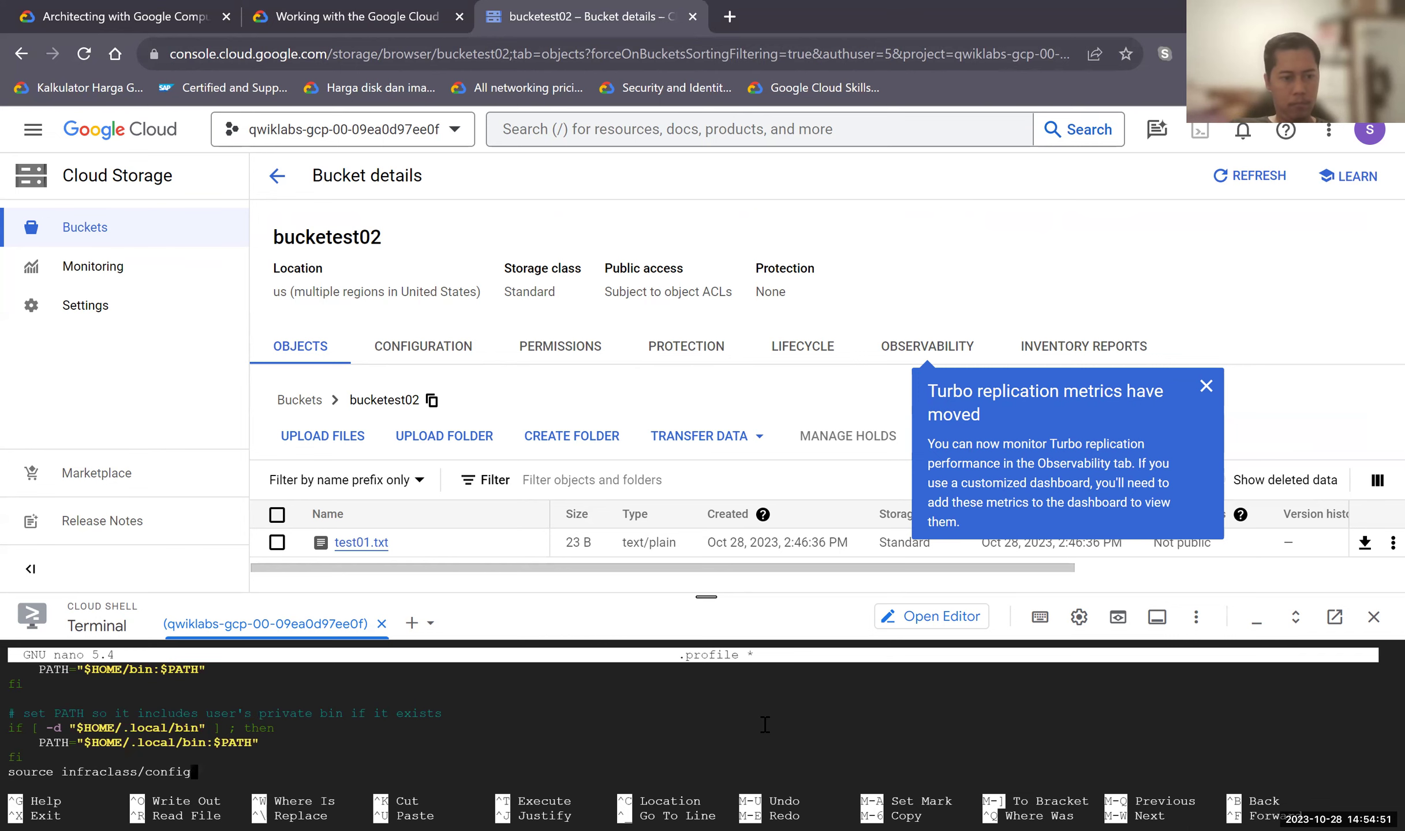
# Check the lab's saving instructions, write the changes to .profile, and exit nano.
pyautogui.click(429, 30)
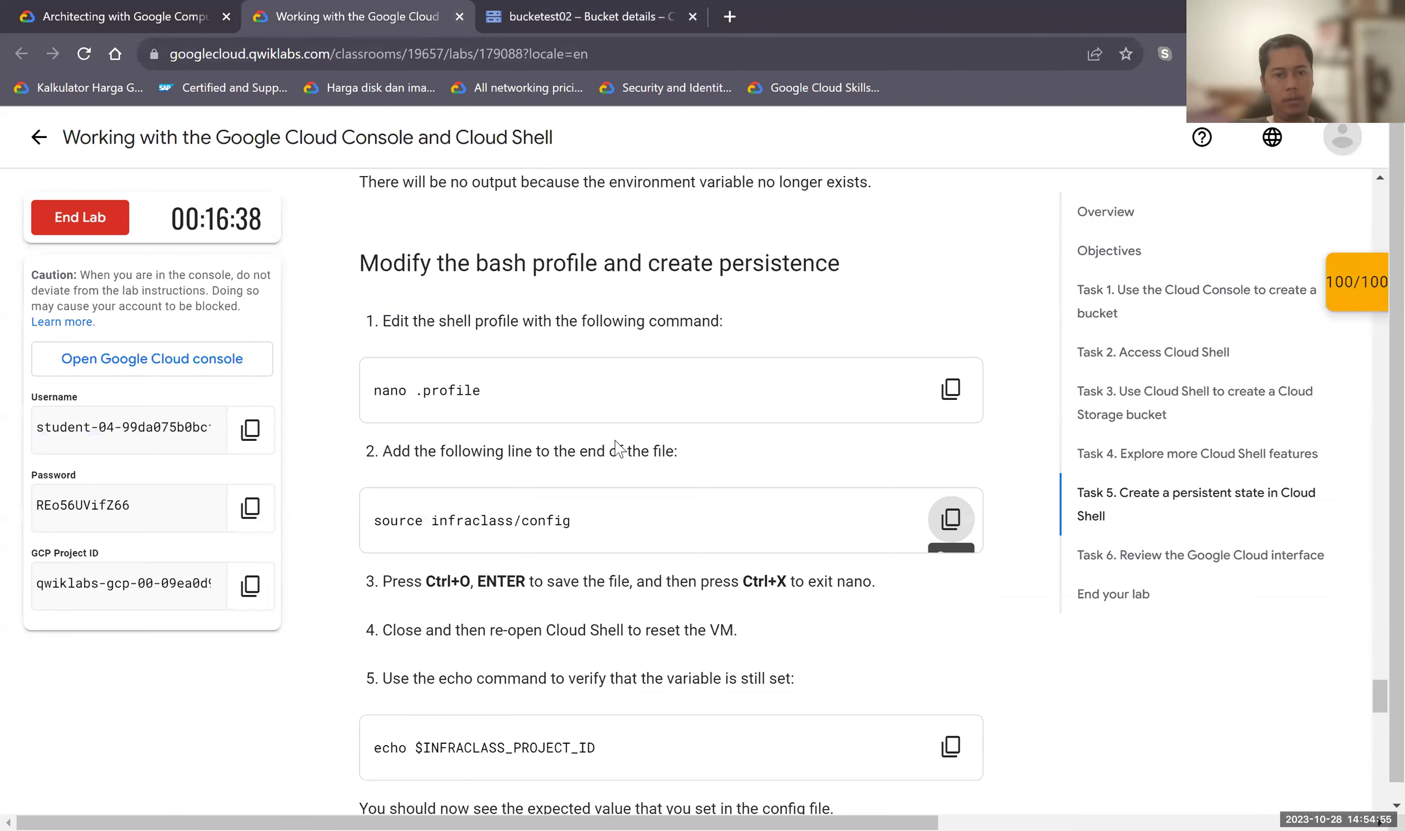
pyautogui.click(519, 29)
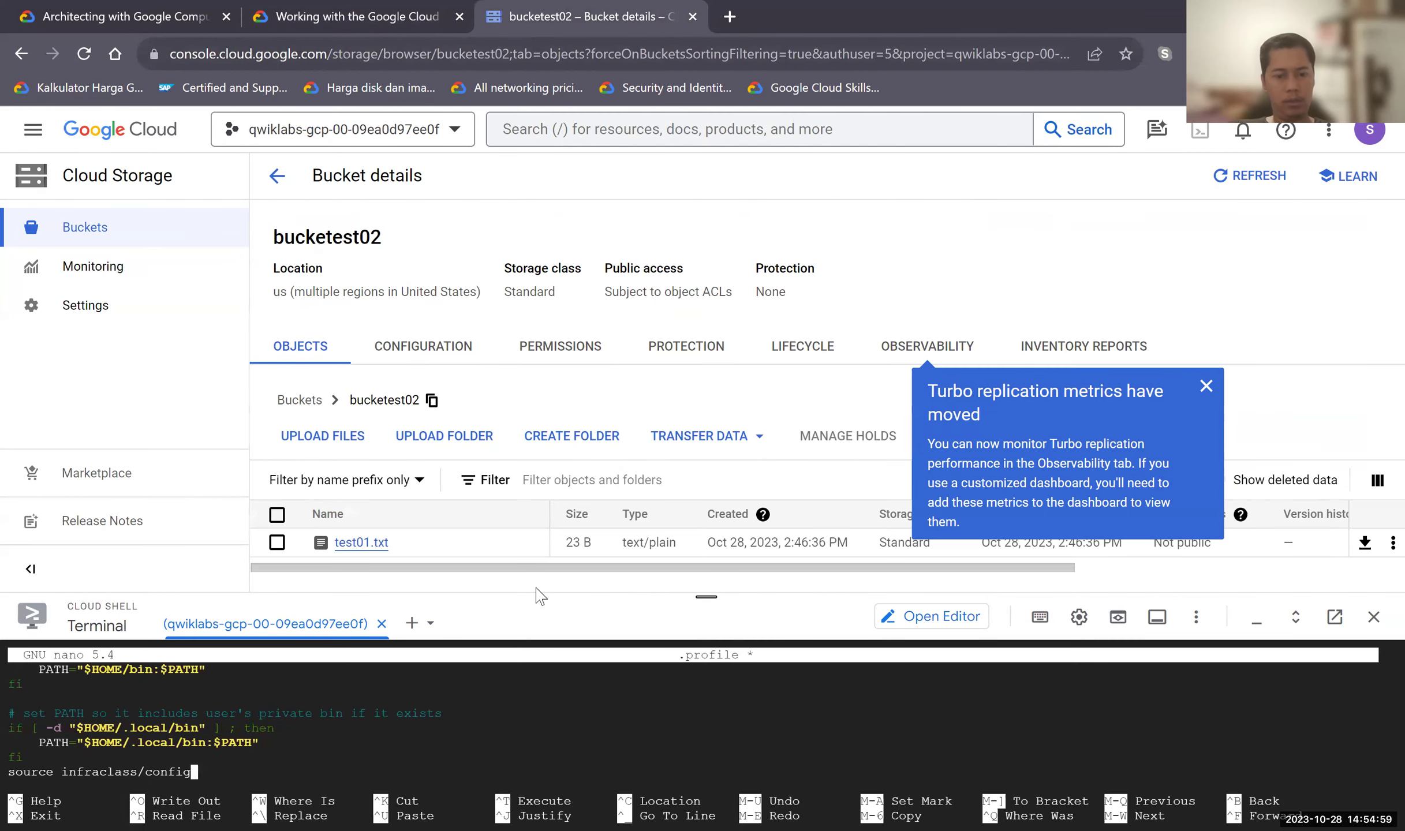
pyautogui.hotkey('ctrl', 'o')
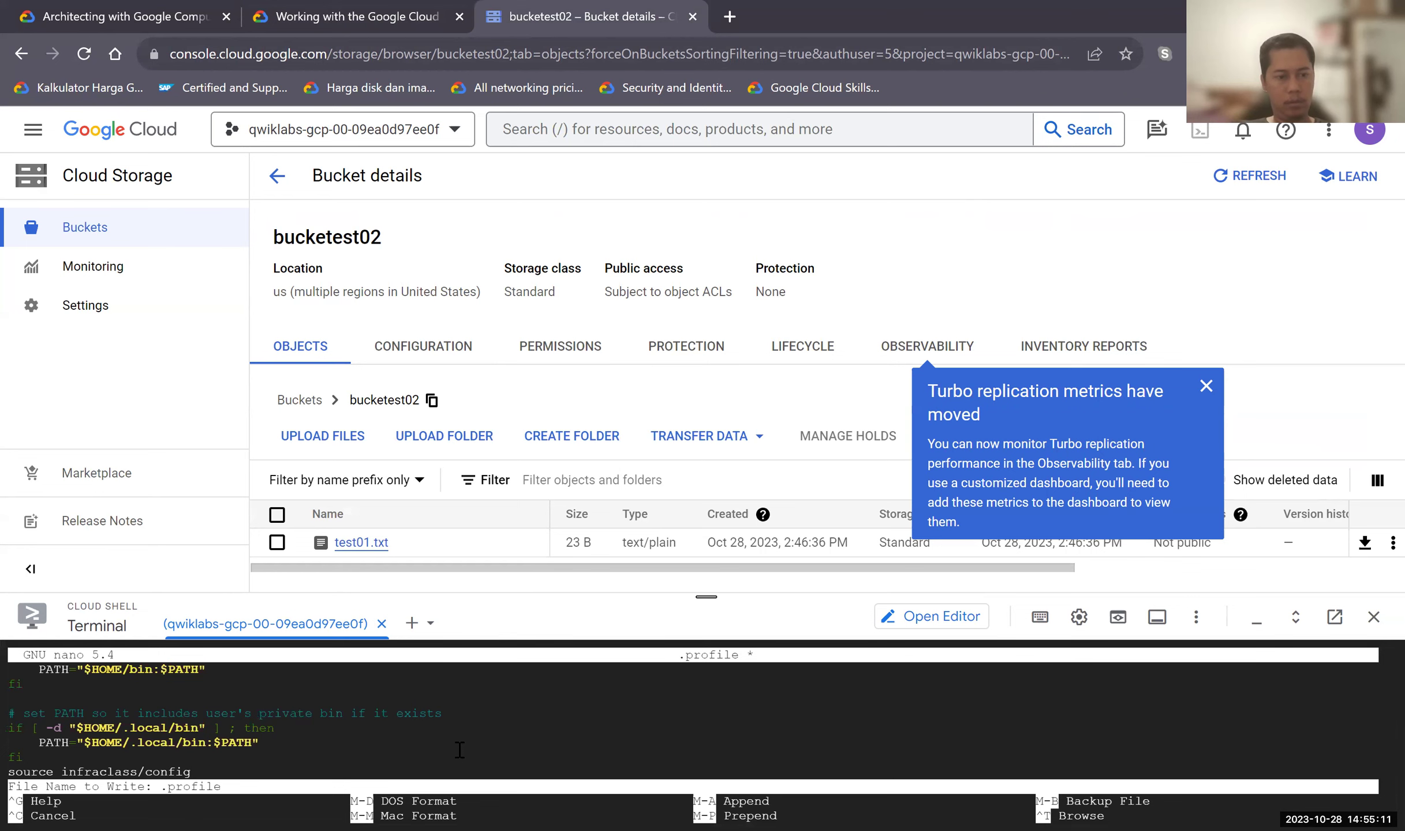
pyautogui.press('Return')
pyautogui.hotkey('ctrl', 'o')
pyautogui.press('Return')
pyautogui.hotkey('ctrl', 'x')
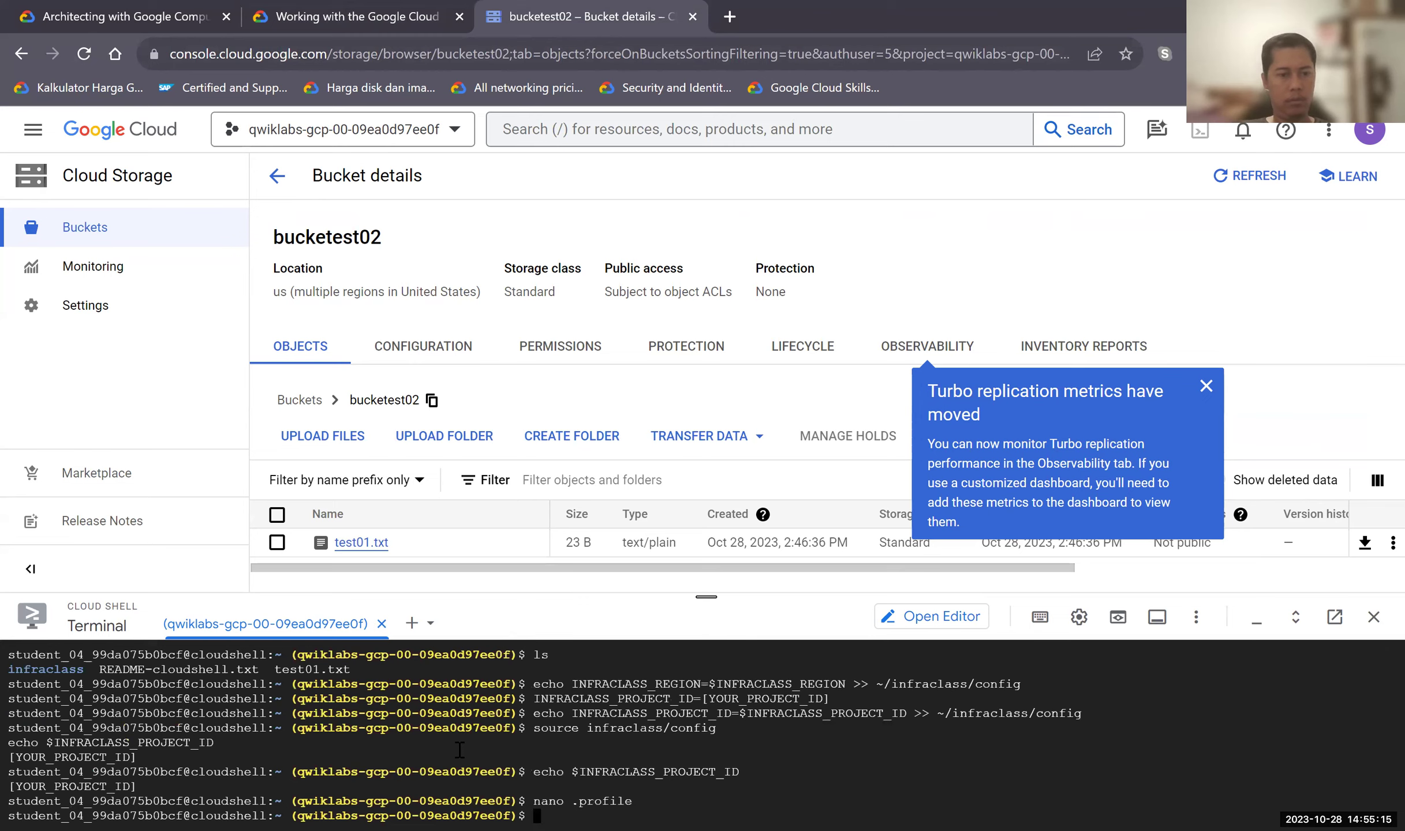
# Copy echo $INFRACLASS_PROJECT_ID from the bash profile section of the lab and run it in Cloud Shell to verify the variable.
pyautogui.click(263, 26)
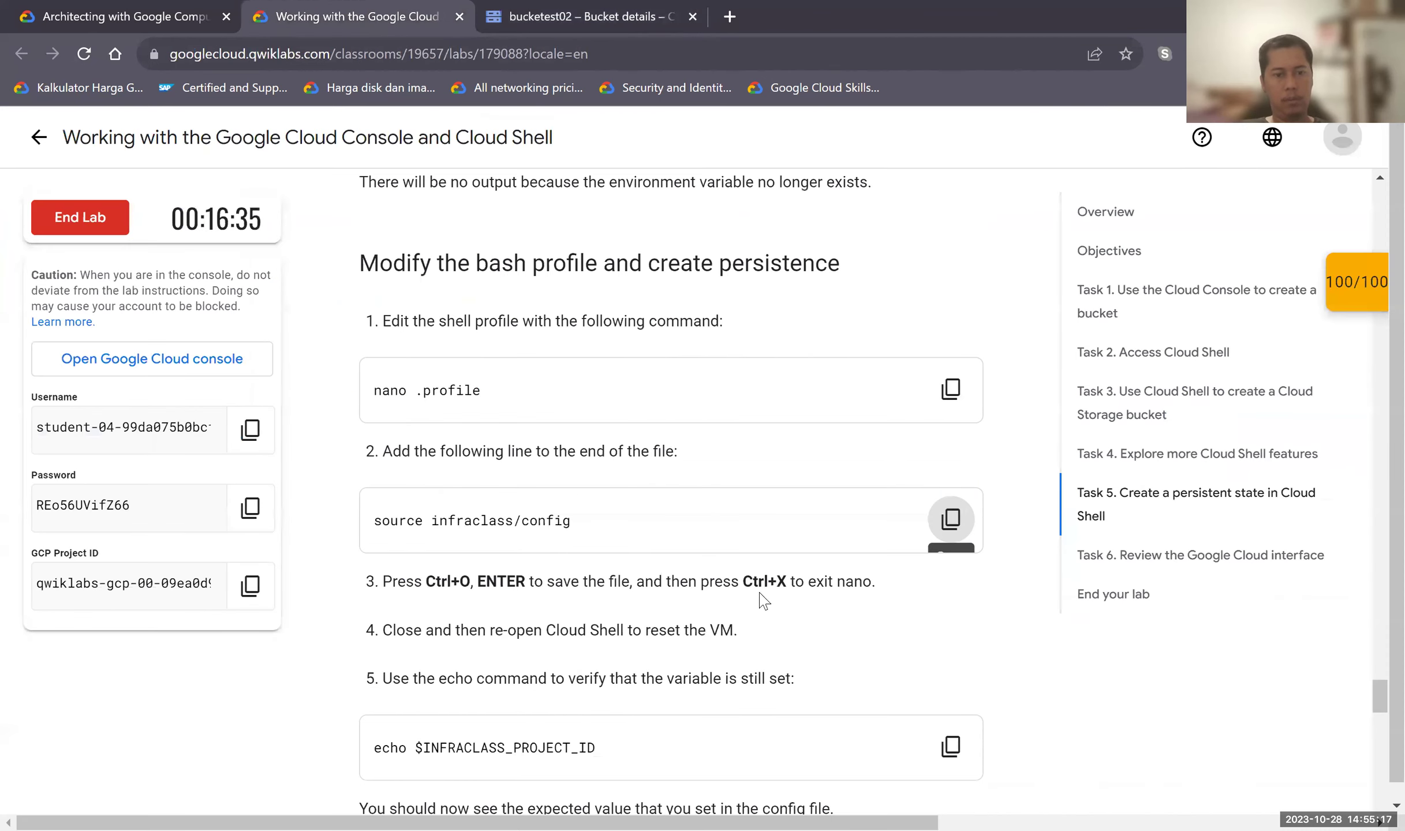
pyautogui.scroll(-2, 764, 600)
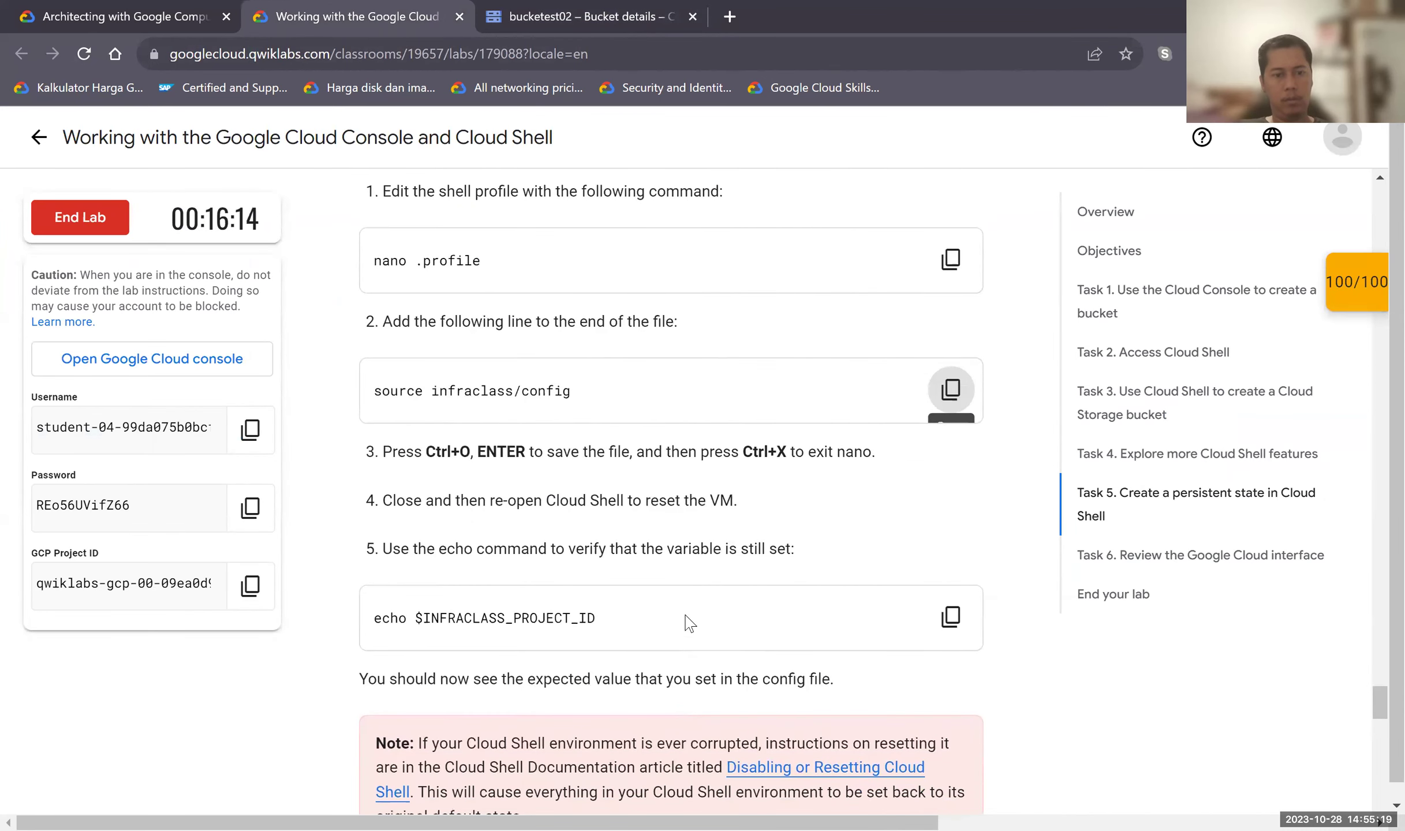
pyautogui.scroll(-1, 690, 624)
pyautogui.click(951, 551)
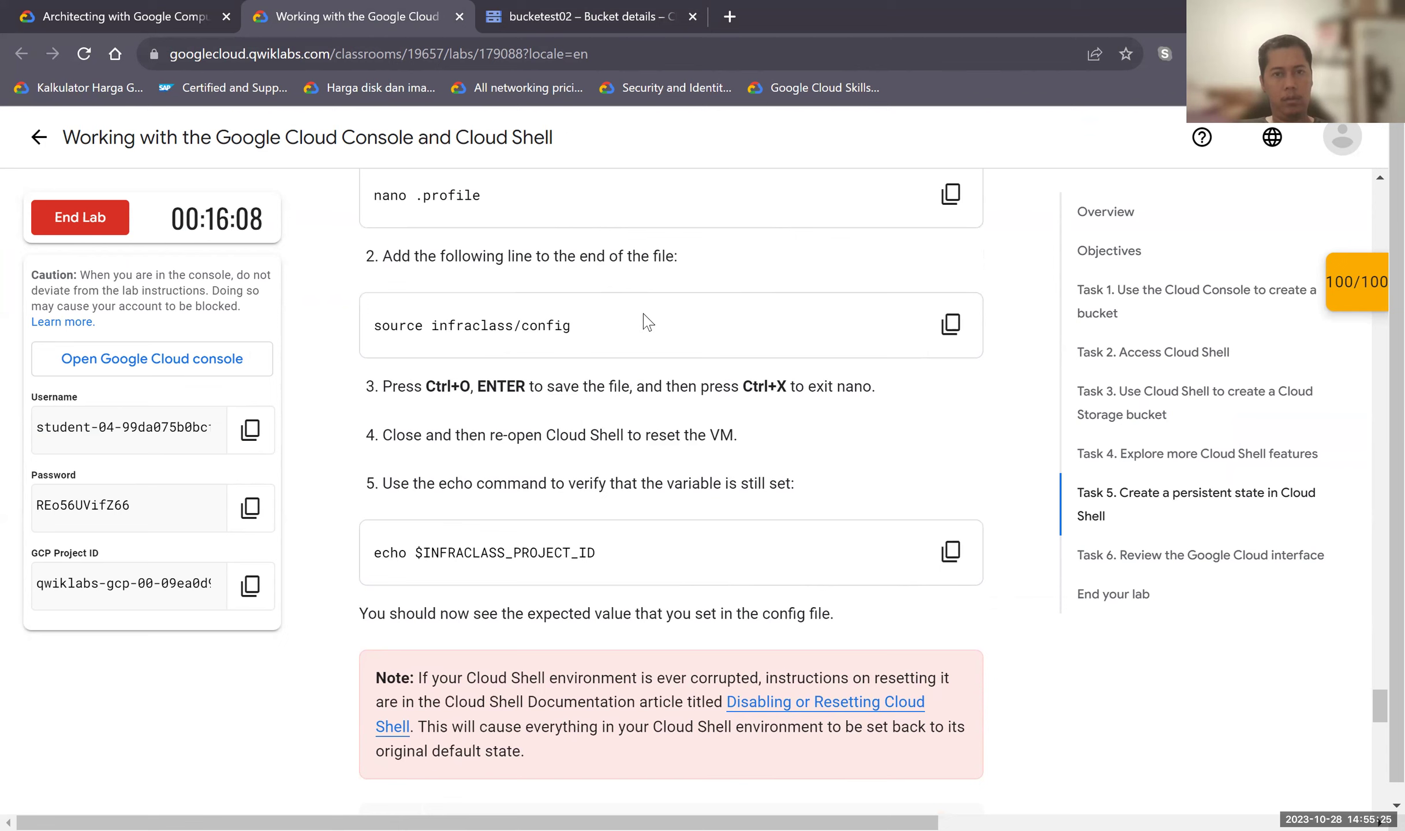
pyautogui.scroll(4, 594, 240)
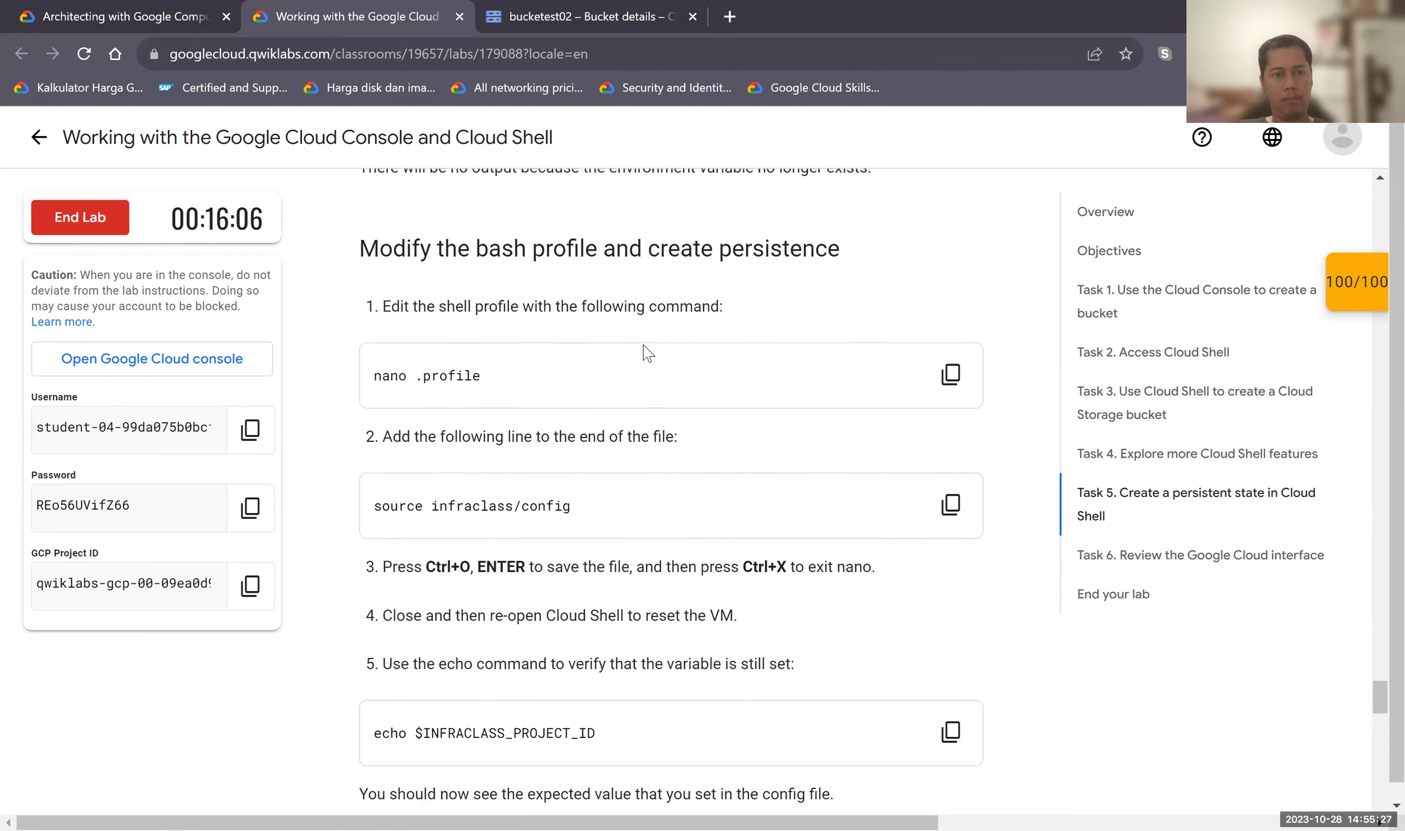
pyautogui.scroll(-3, 644, 350)
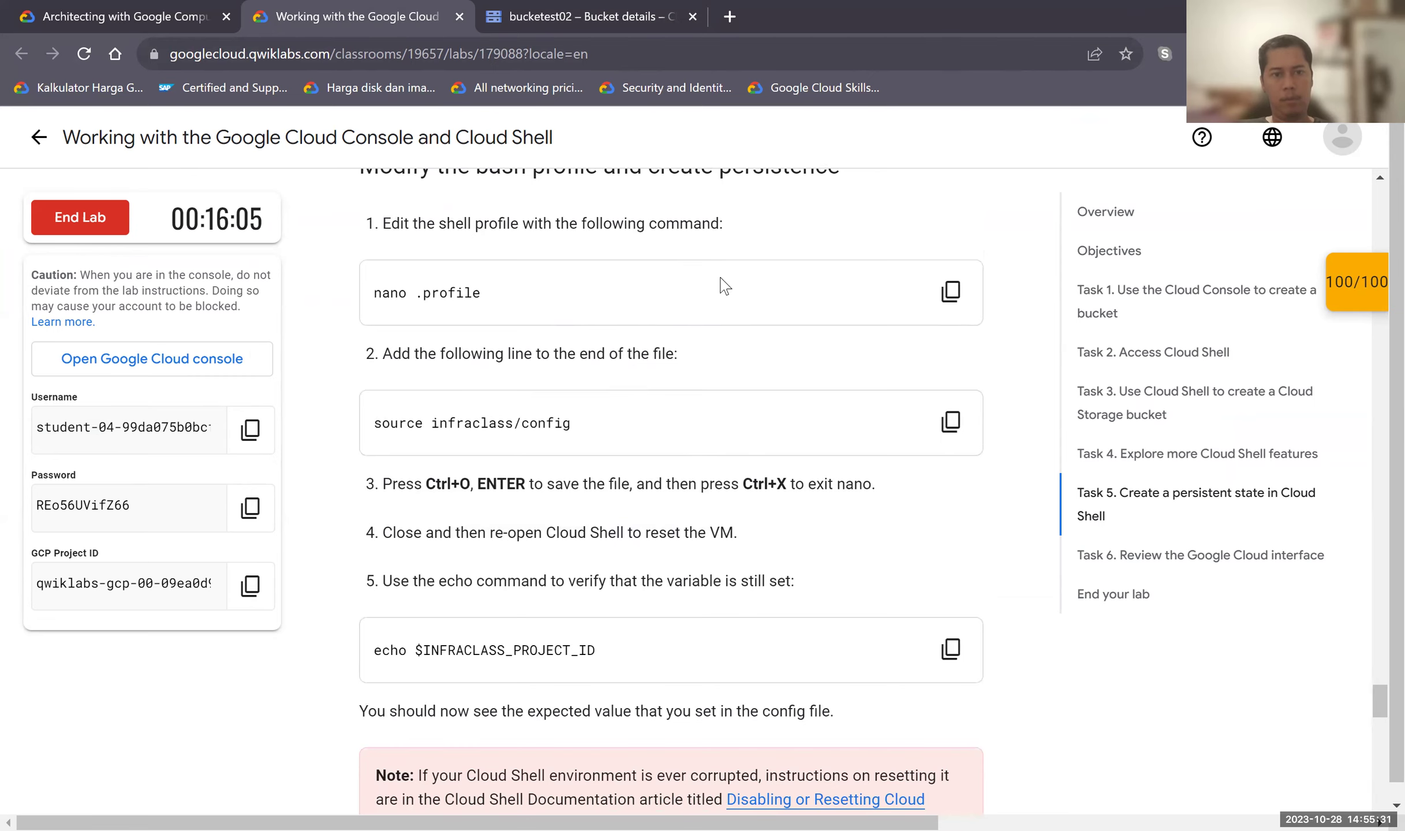
pyautogui.hotkey('ctrl', 'Tab')
pyautogui.hotkey('ctrl', 'v')
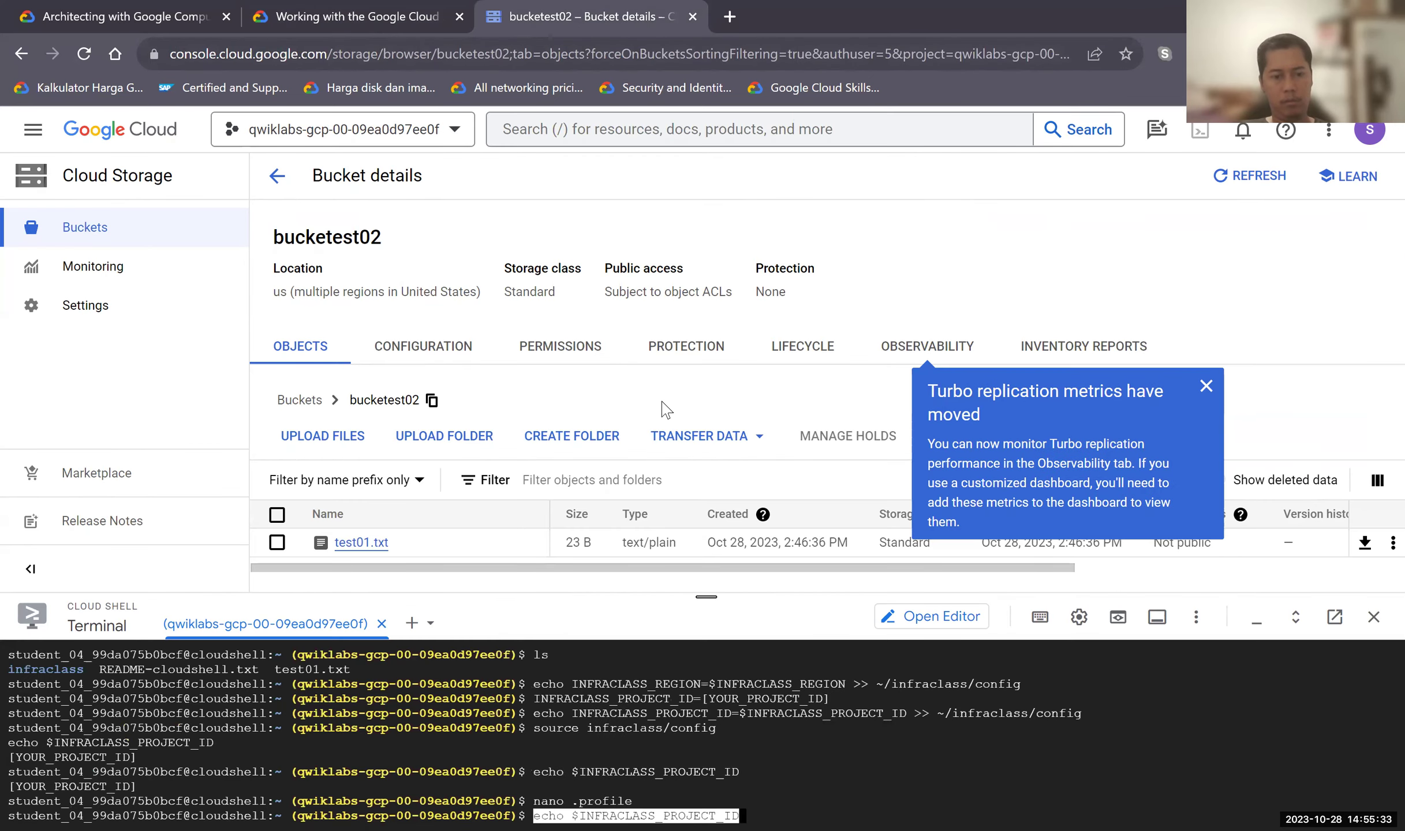
pyautogui.press('Return')
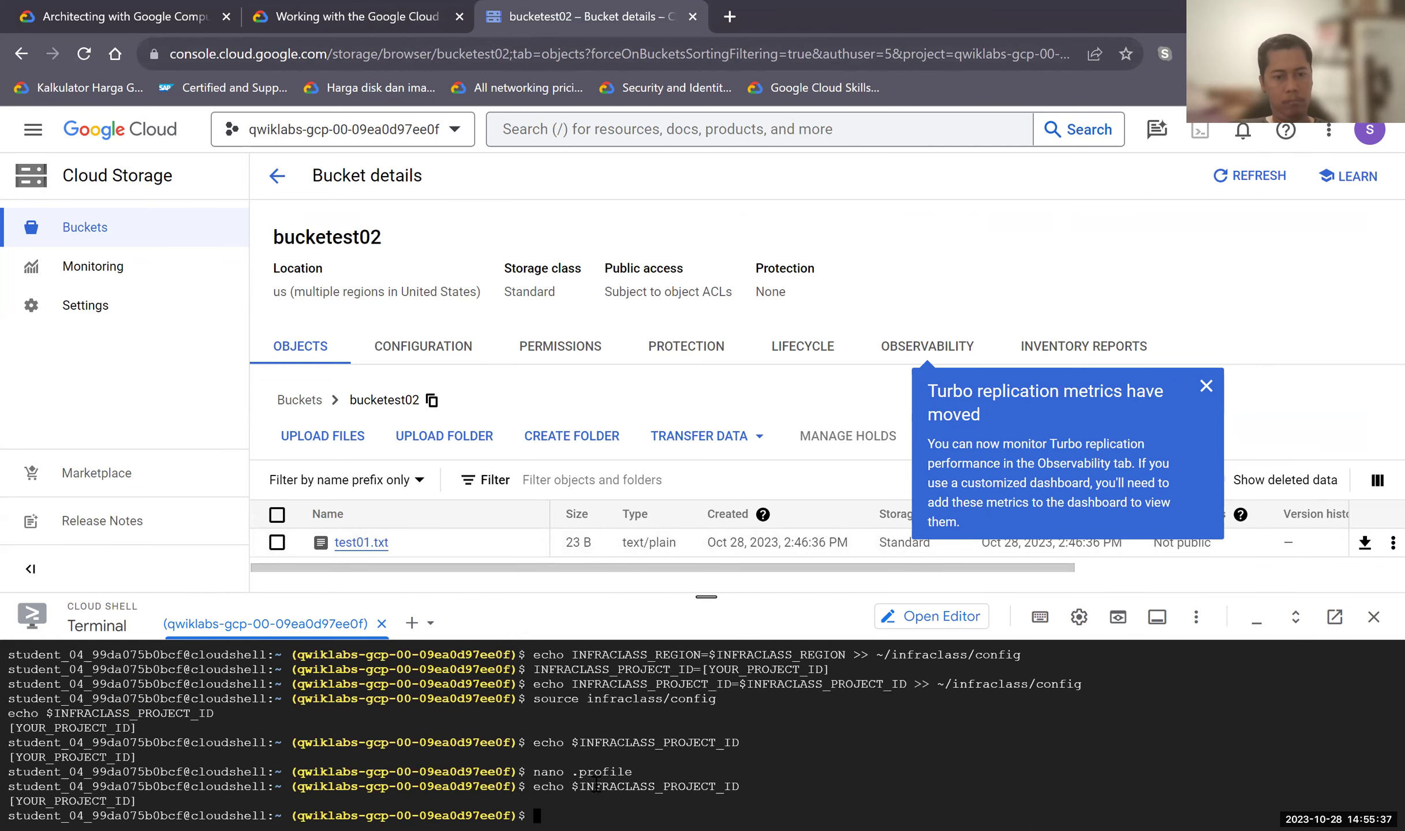
# Return to the lab instructions and submit .profile as the answer to the question about creating a persistent state in Cloud Shell.
pyautogui.click(359, 28)
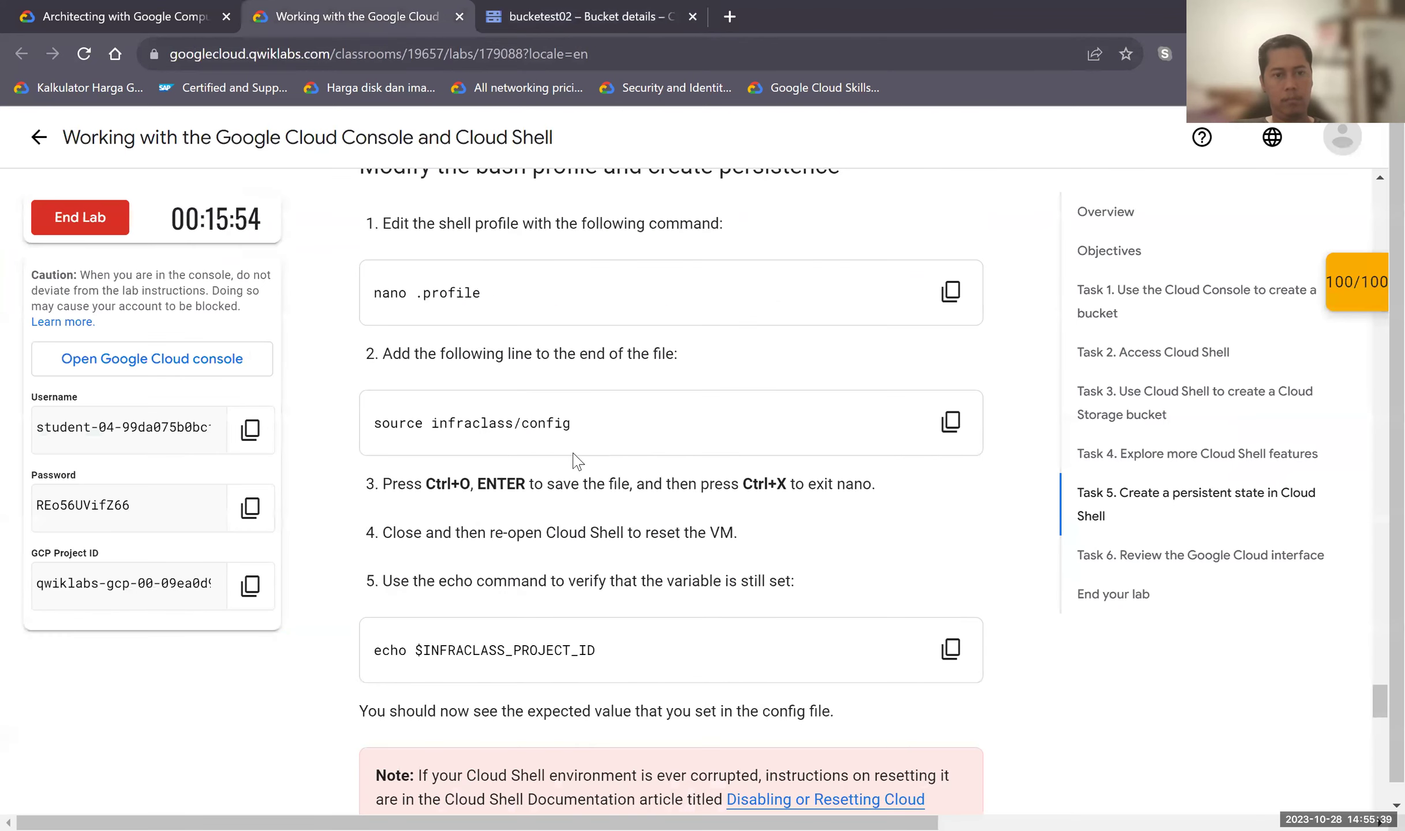
pyautogui.scroll(-3, 768, 700)
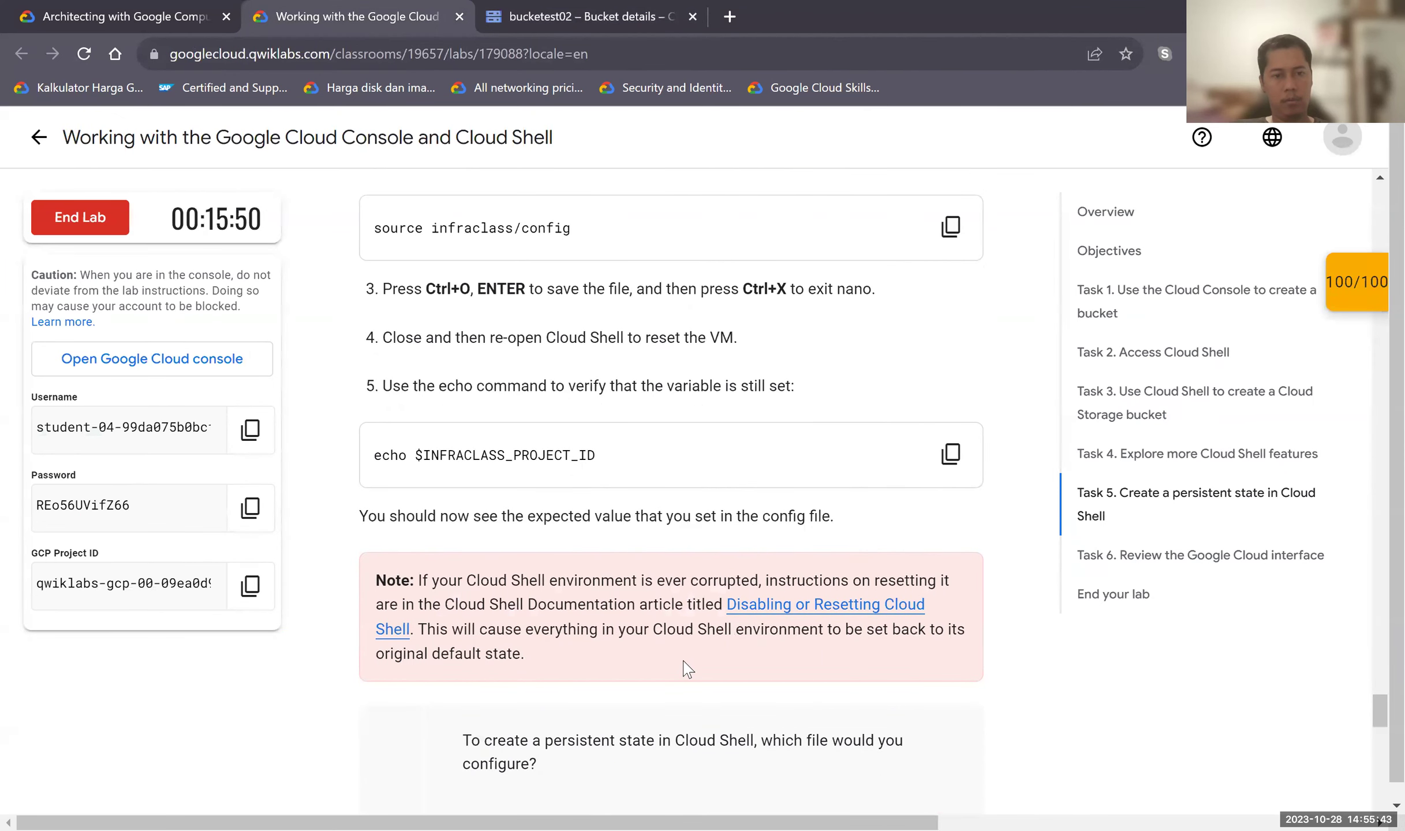
pyautogui.scroll(1, 686, 669)
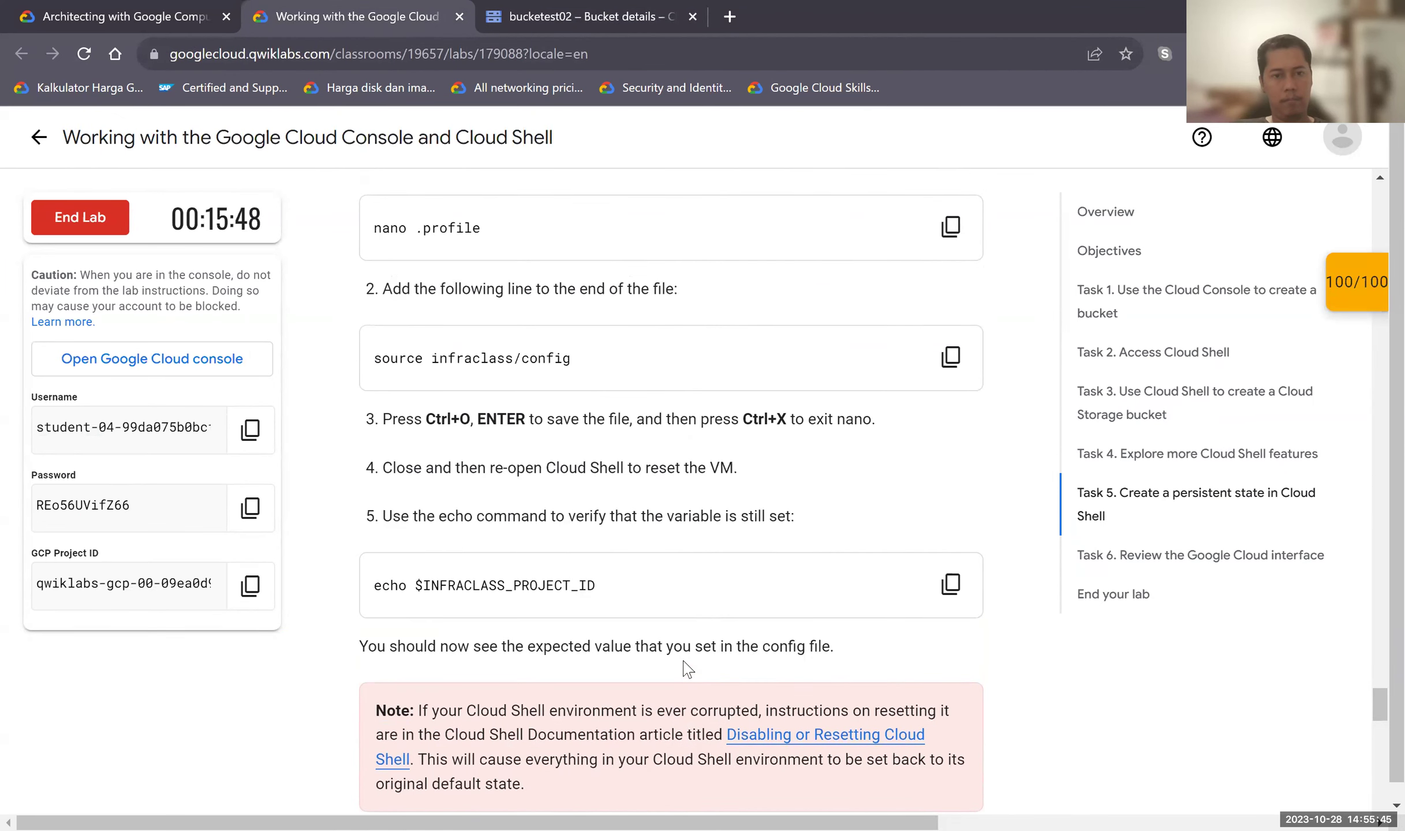
pyautogui.scroll(-2, 683, 661)
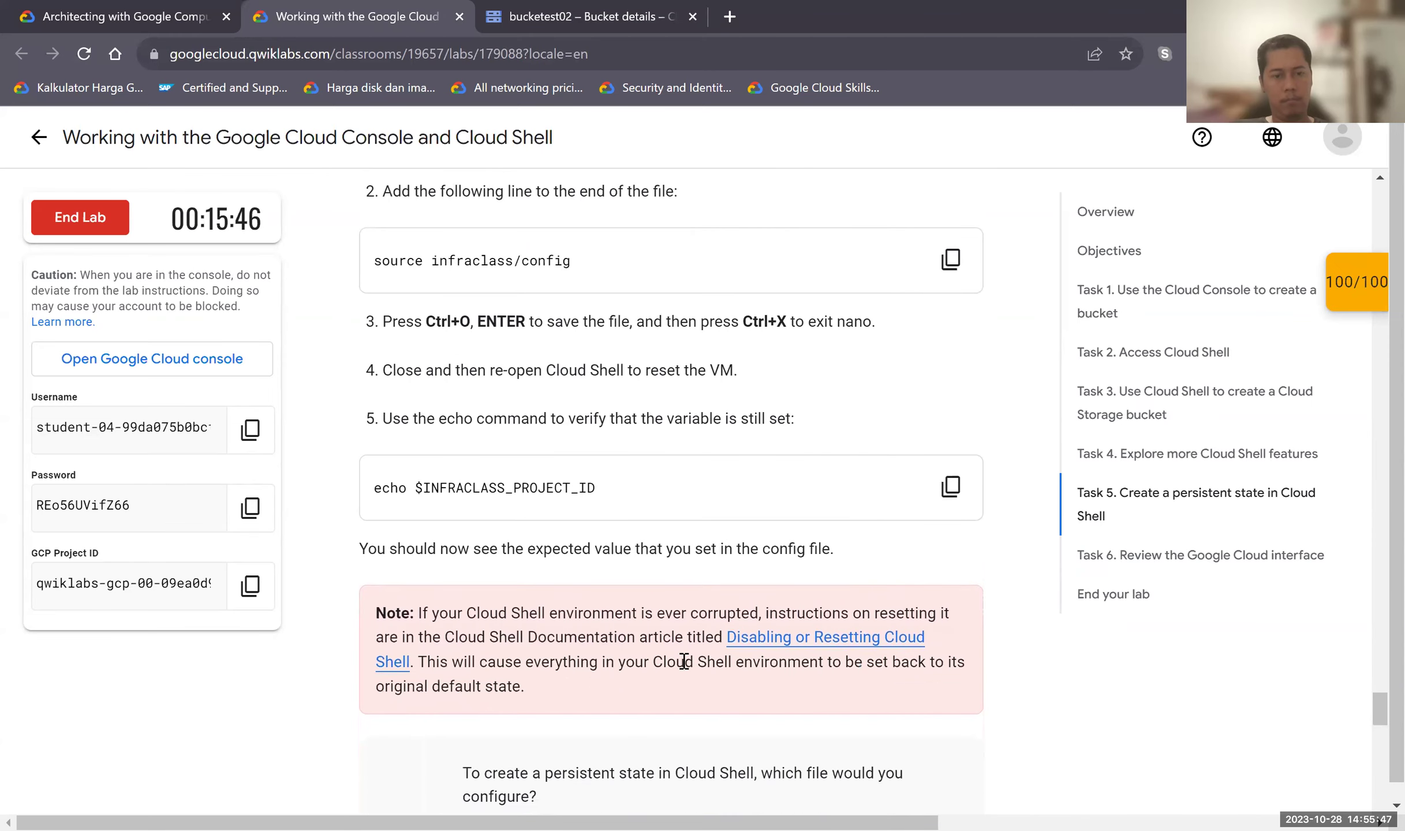
pyautogui.scroll(-2, 687, 670)
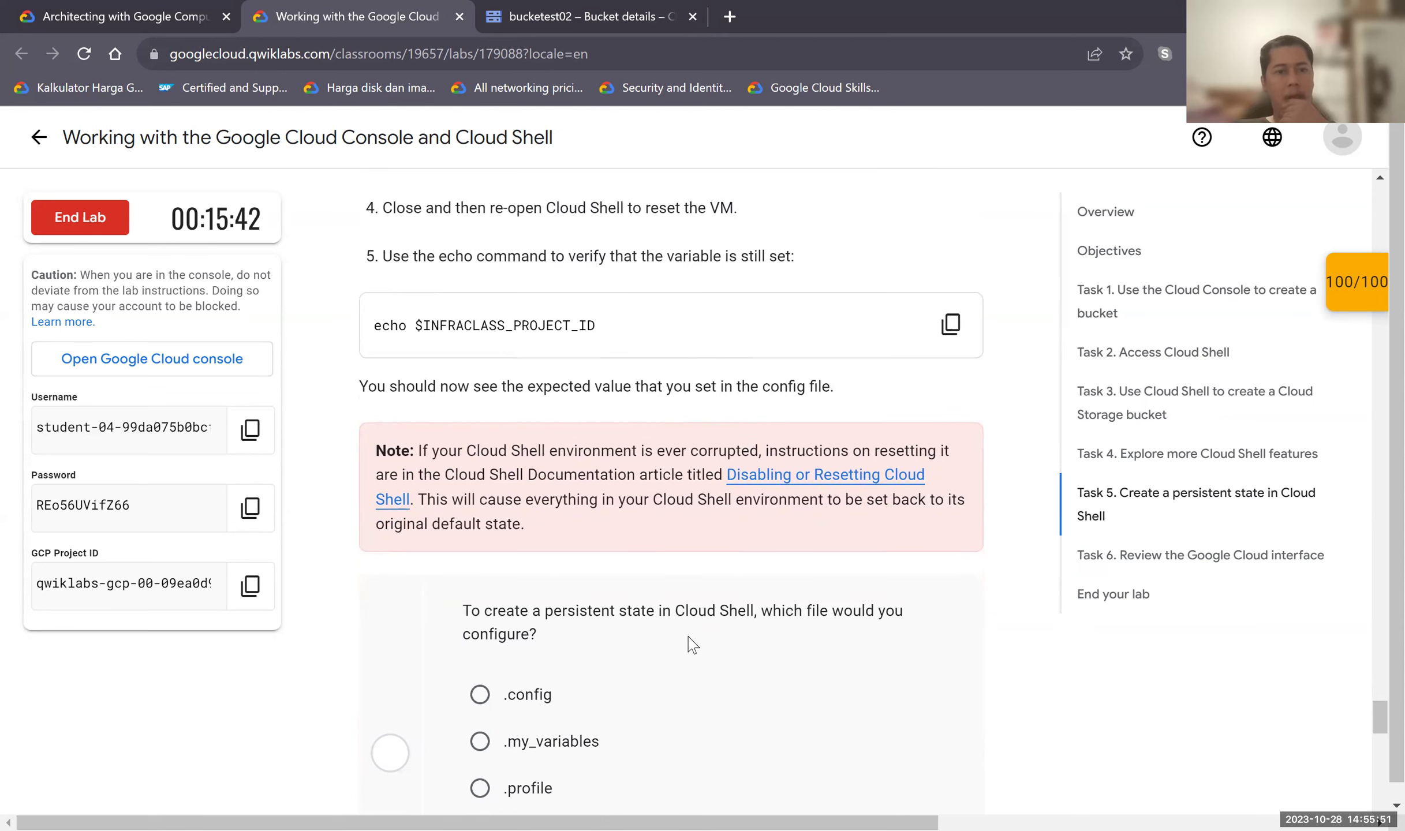
pyautogui.scroll(-1, 678, 613)
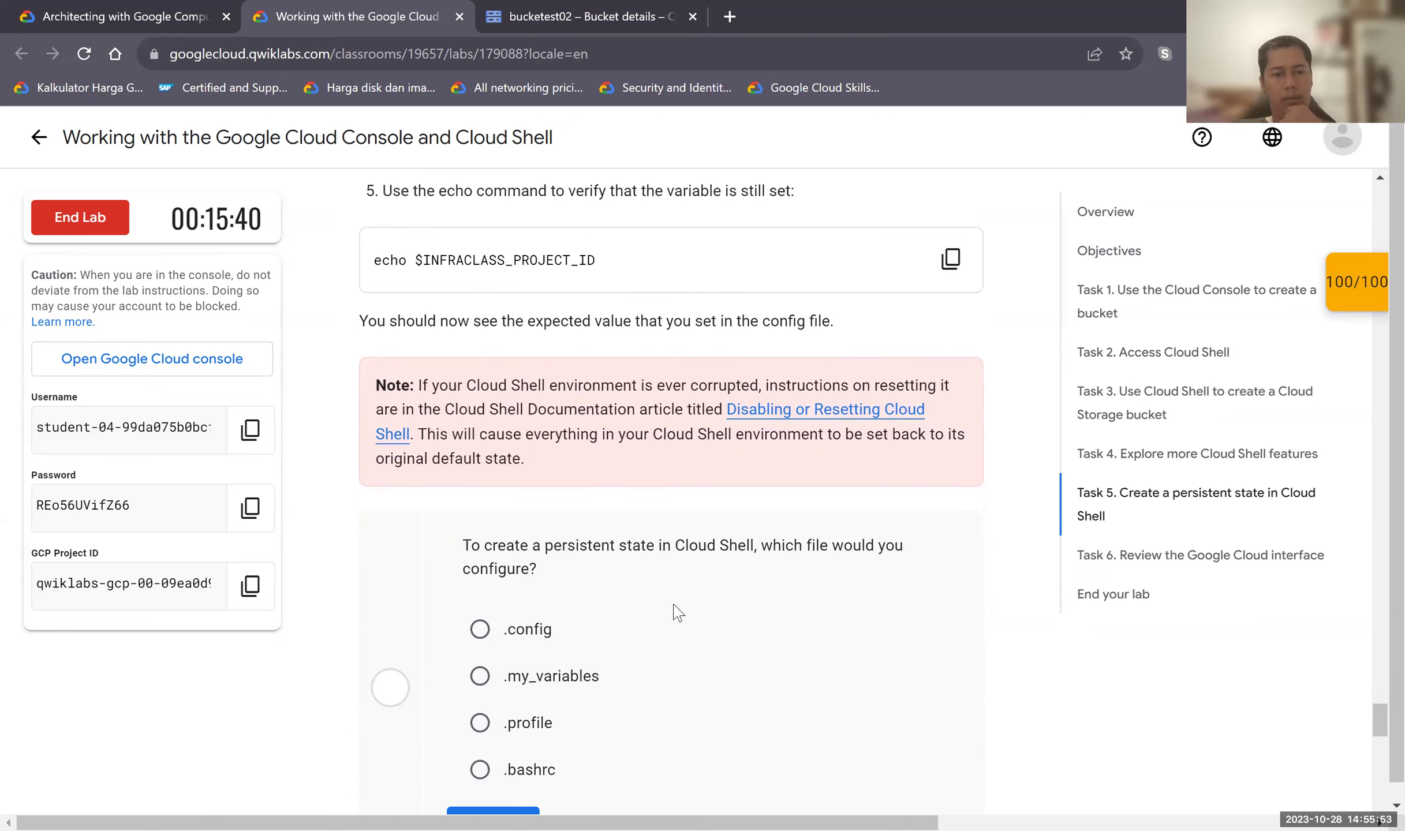
pyautogui.scroll(-1, 651, 599)
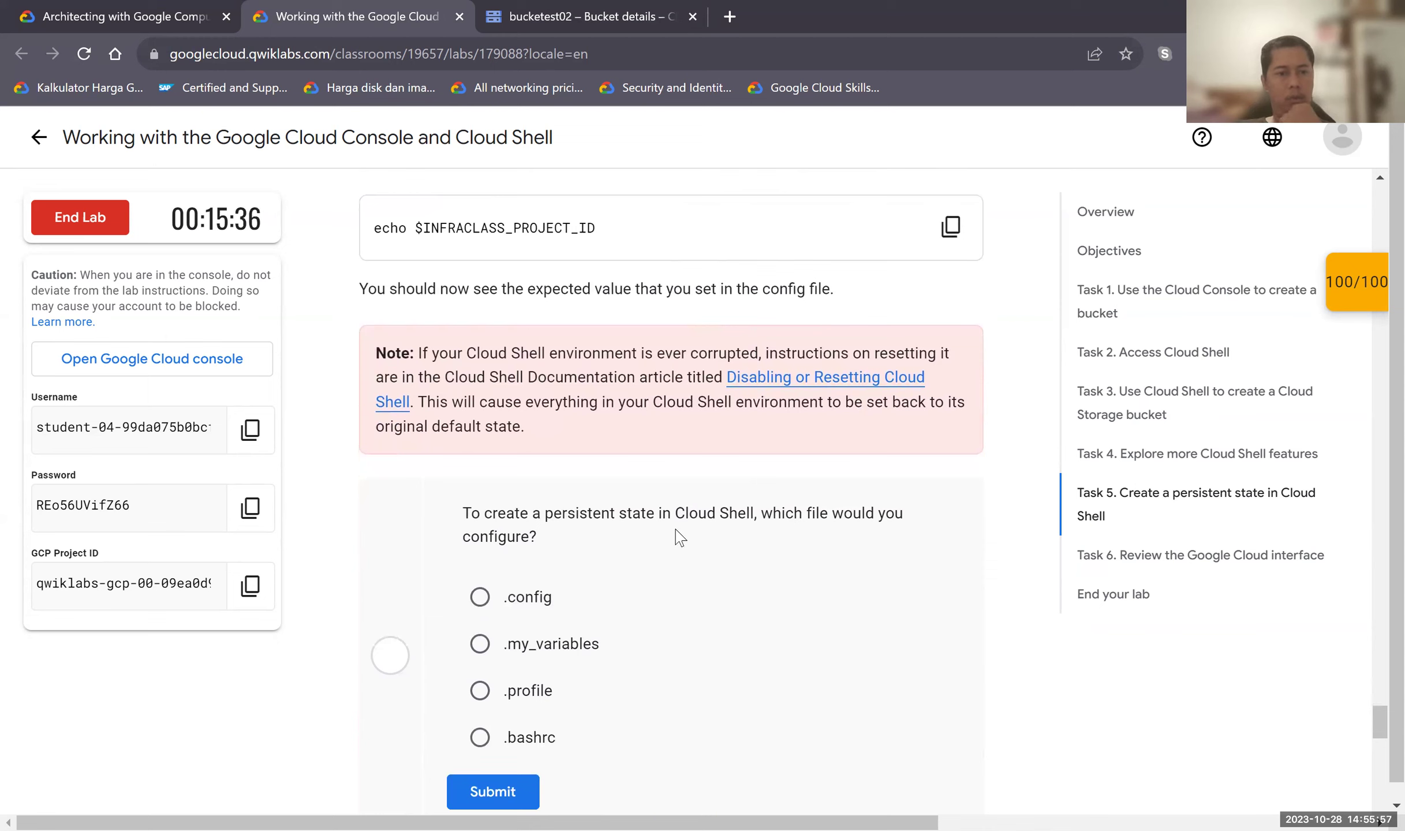
pyautogui.click(515, 696)
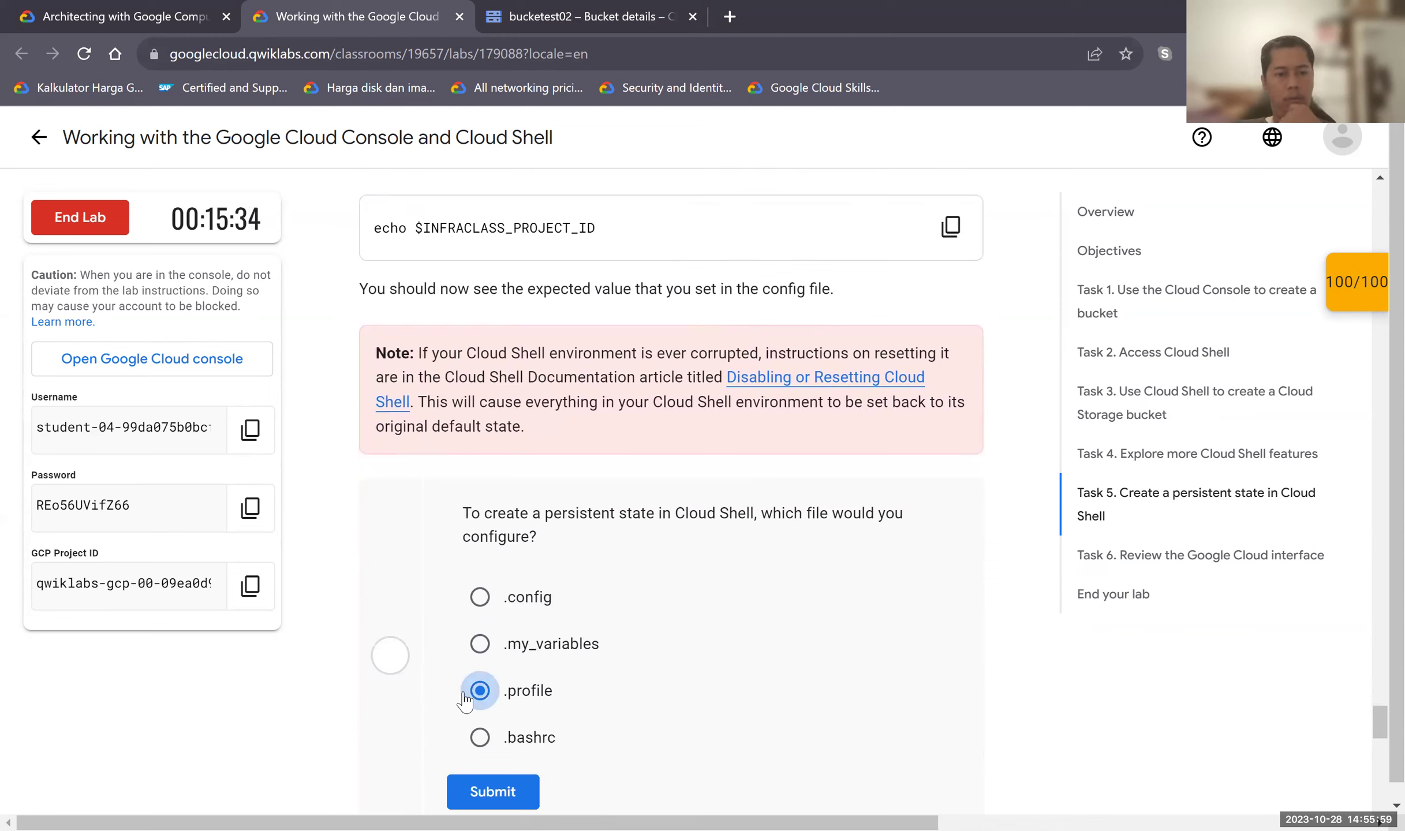
pyautogui.click(492, 792)
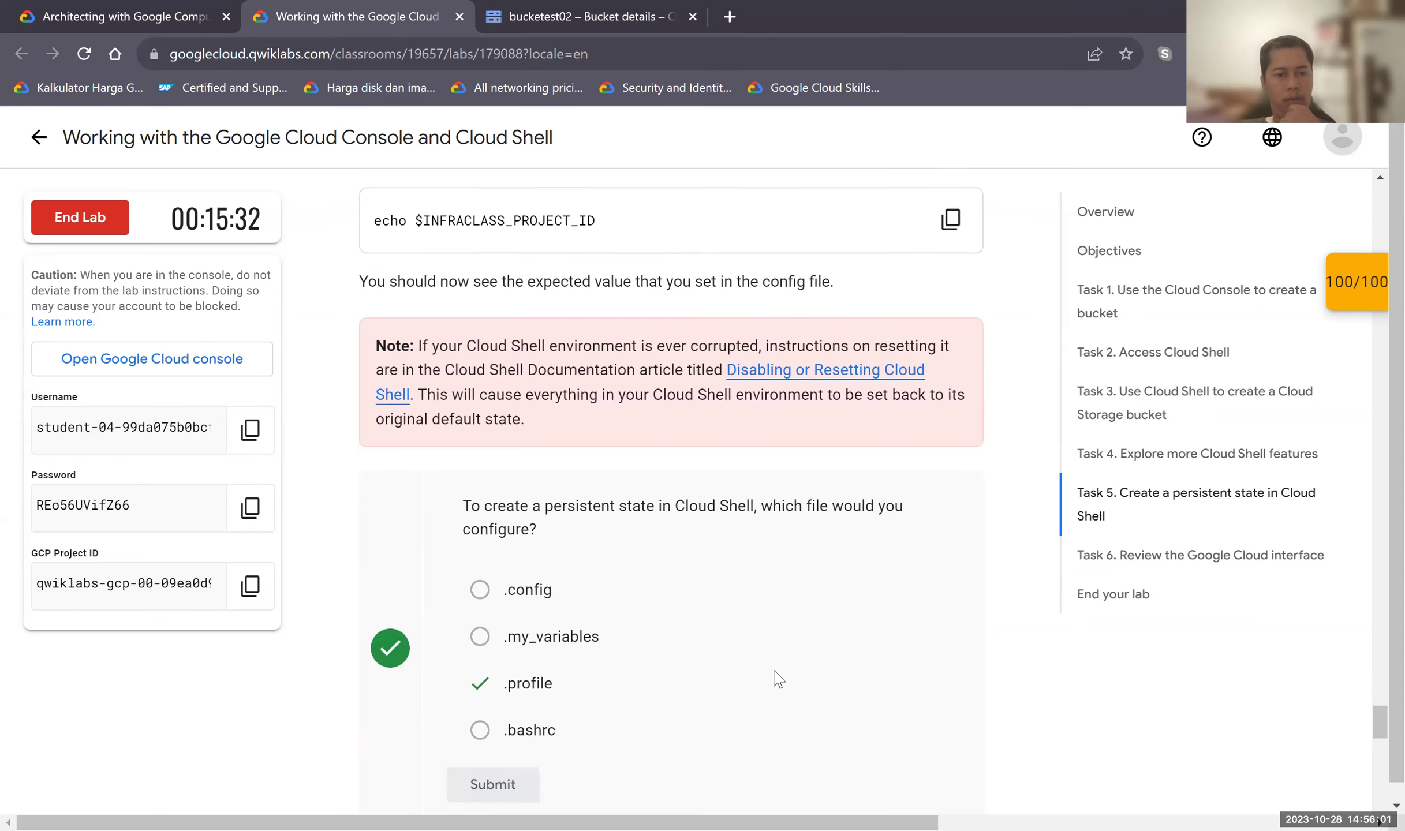
# Read Task 6 on the Google Cloud interface and the instructions for ending the lab.
pyautogui.scroll(-5, 774, 673)
pyautogui.scroll(-5, 776, 675)
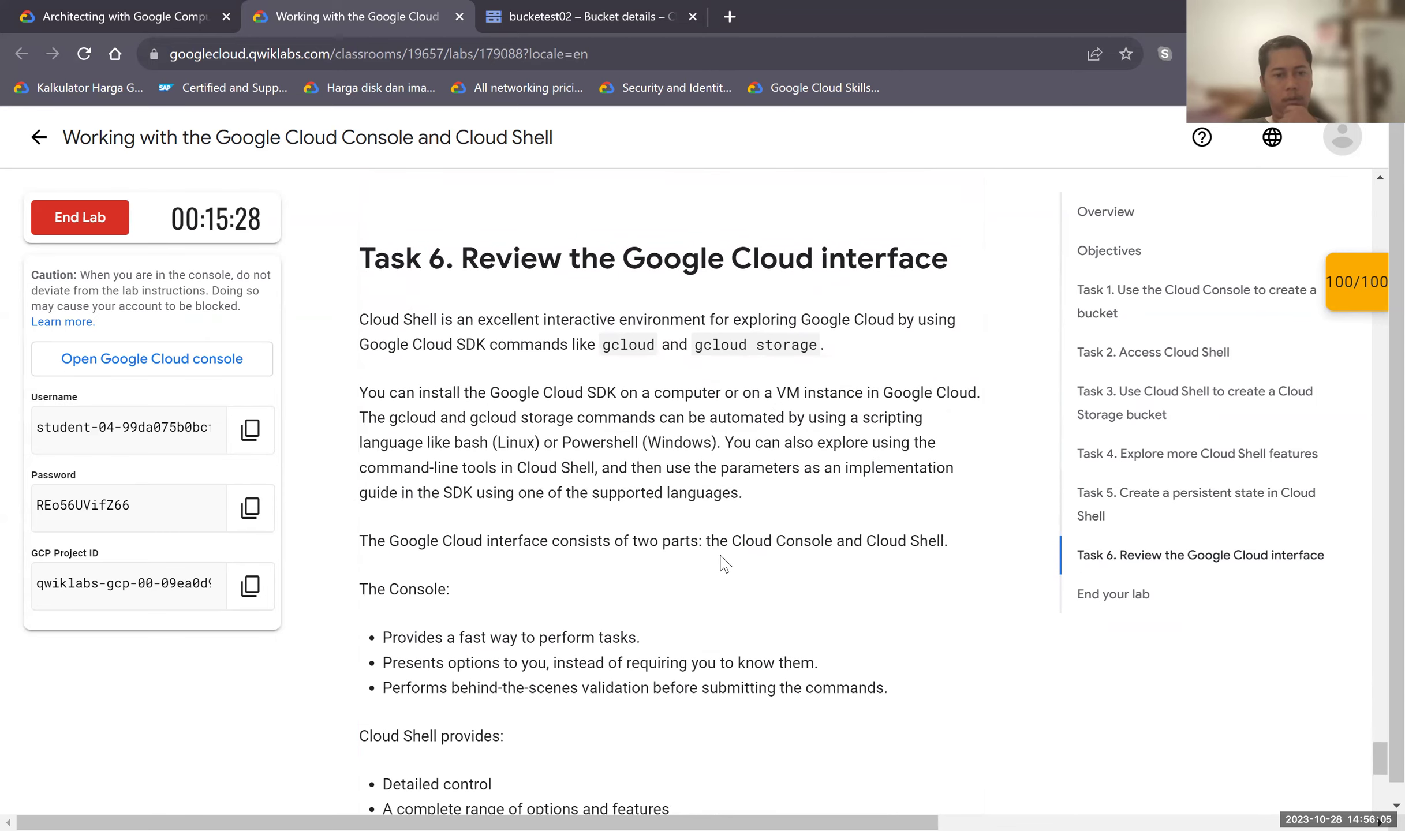
pyautogui.scroll(-1, 610, 500)
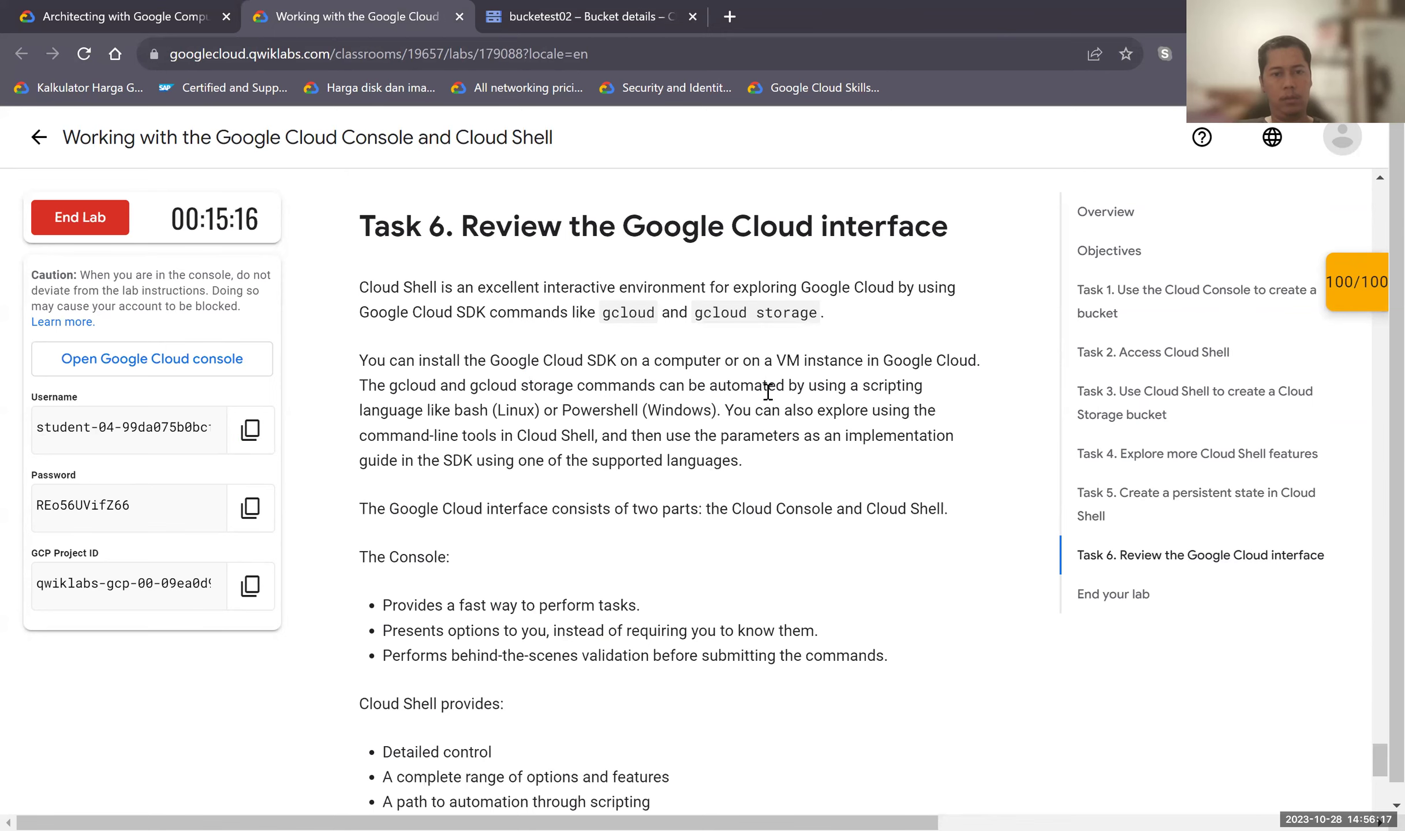
pyautogui.scroll(-2, 732, 404)
pyautogui.scroll(-7, 493, 584)
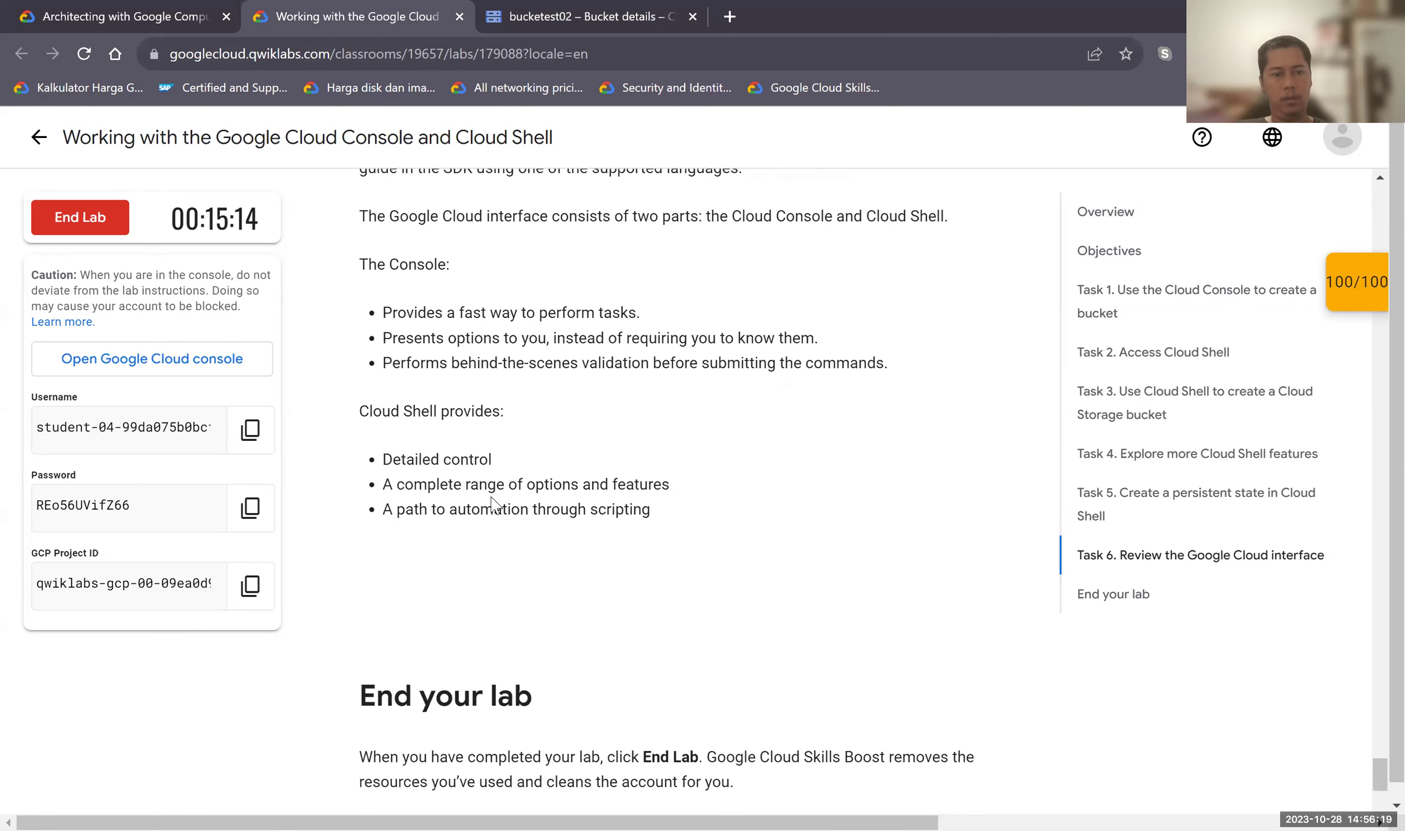
pyautogui.scroll(-6, 494, 500)
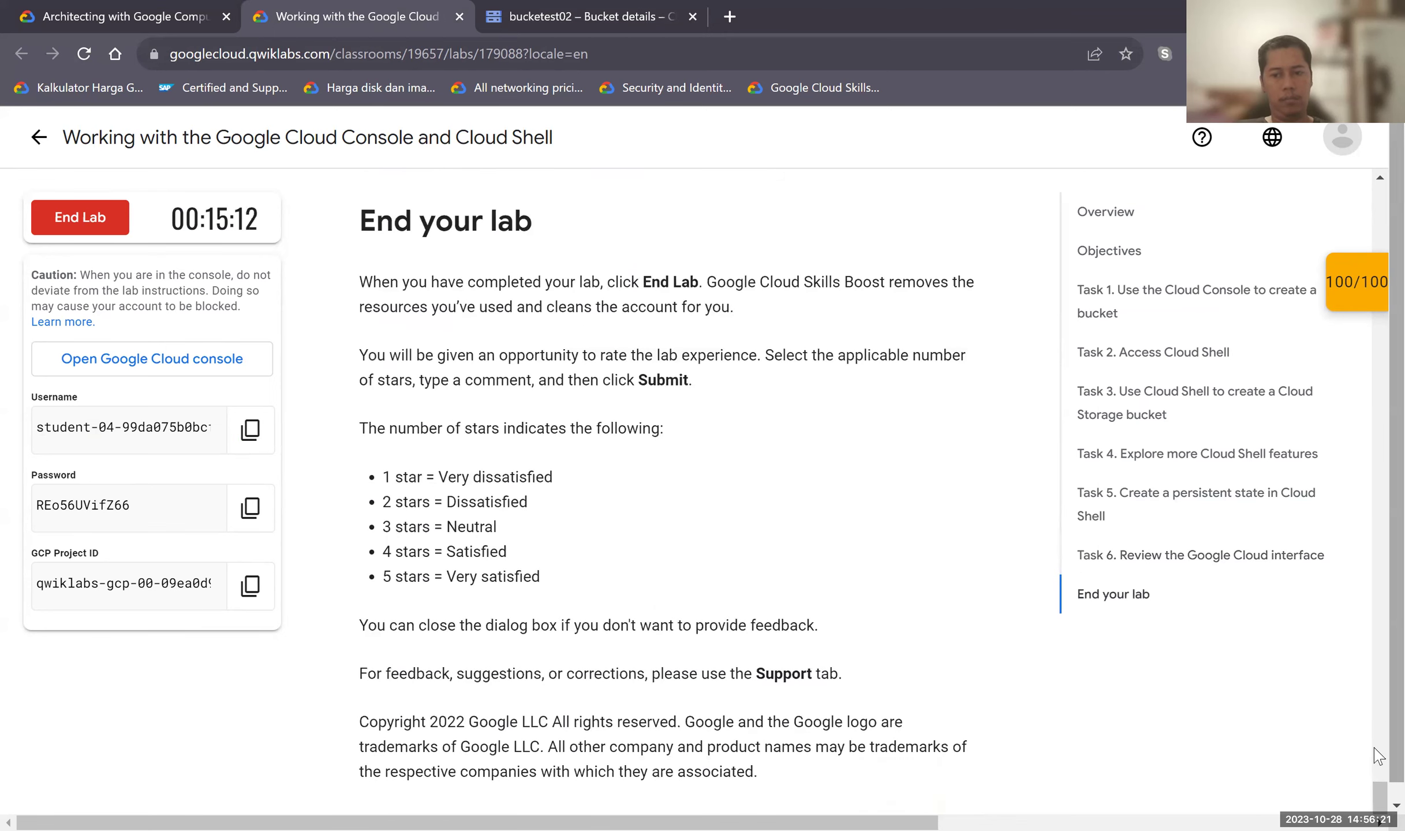
# Go back to Task 5 and review its sections on identifying available regions and creating and verifying an environment variable.
pyautogui.scroll(7, 1379, 779)
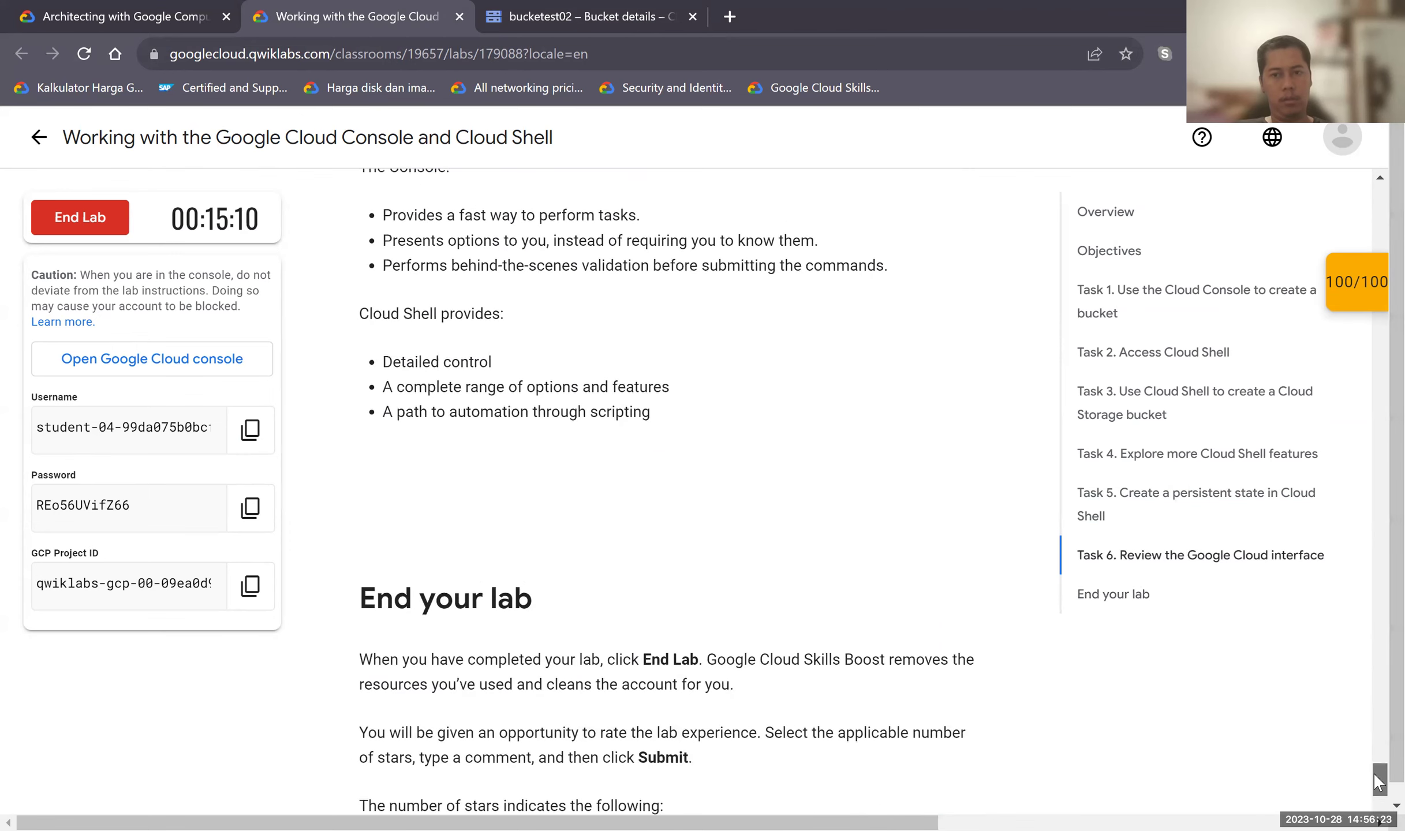
pyautogui.moveTo(1379, 783); pyautogui.dragTo(1379, 753)
pyautogui.scroll(10, 815, 422)
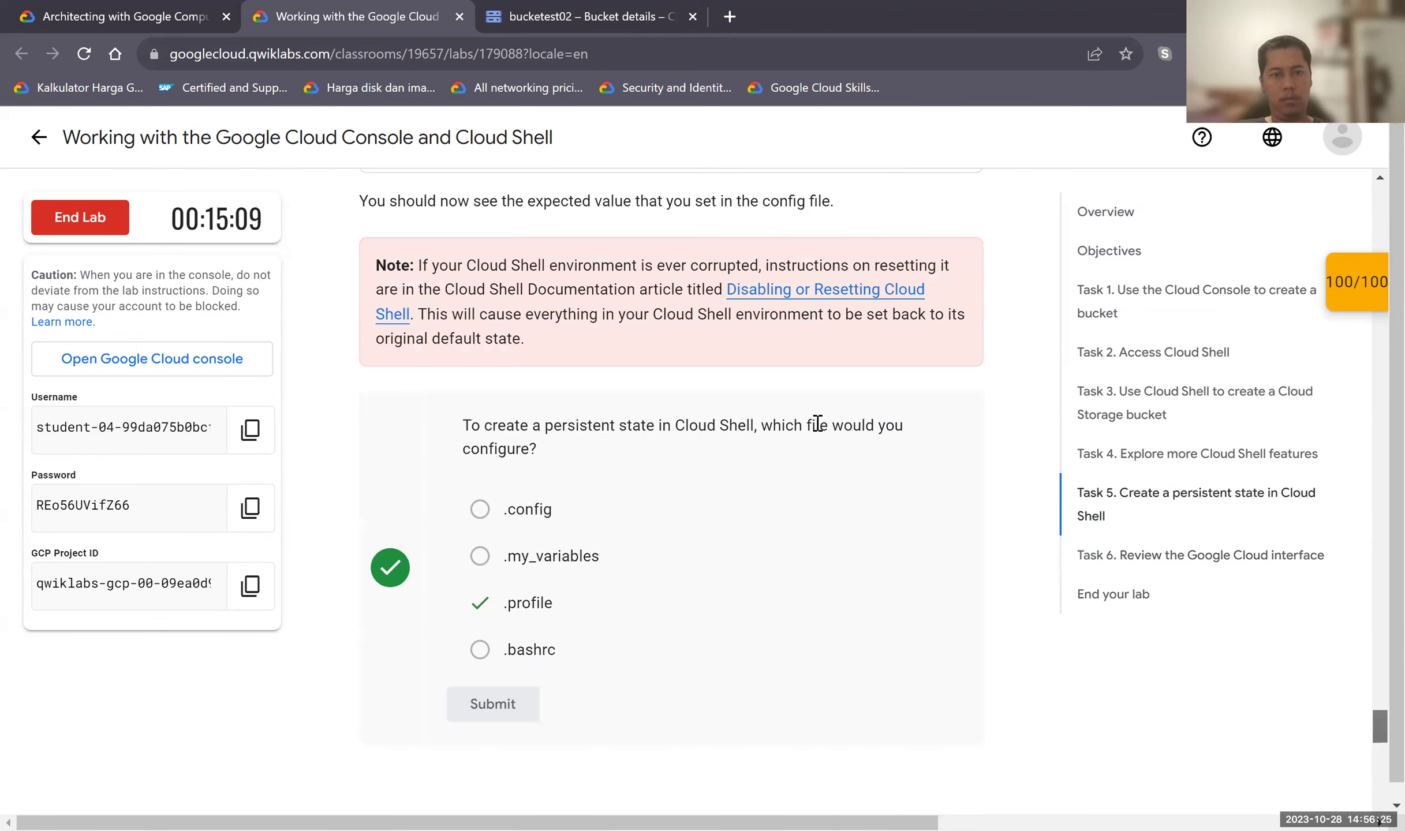
pyautogui.scroll(12, 814, 422)
pyautogui.scroll(10, 818, 430)
pyautogui.scroll(15, 815, 431)
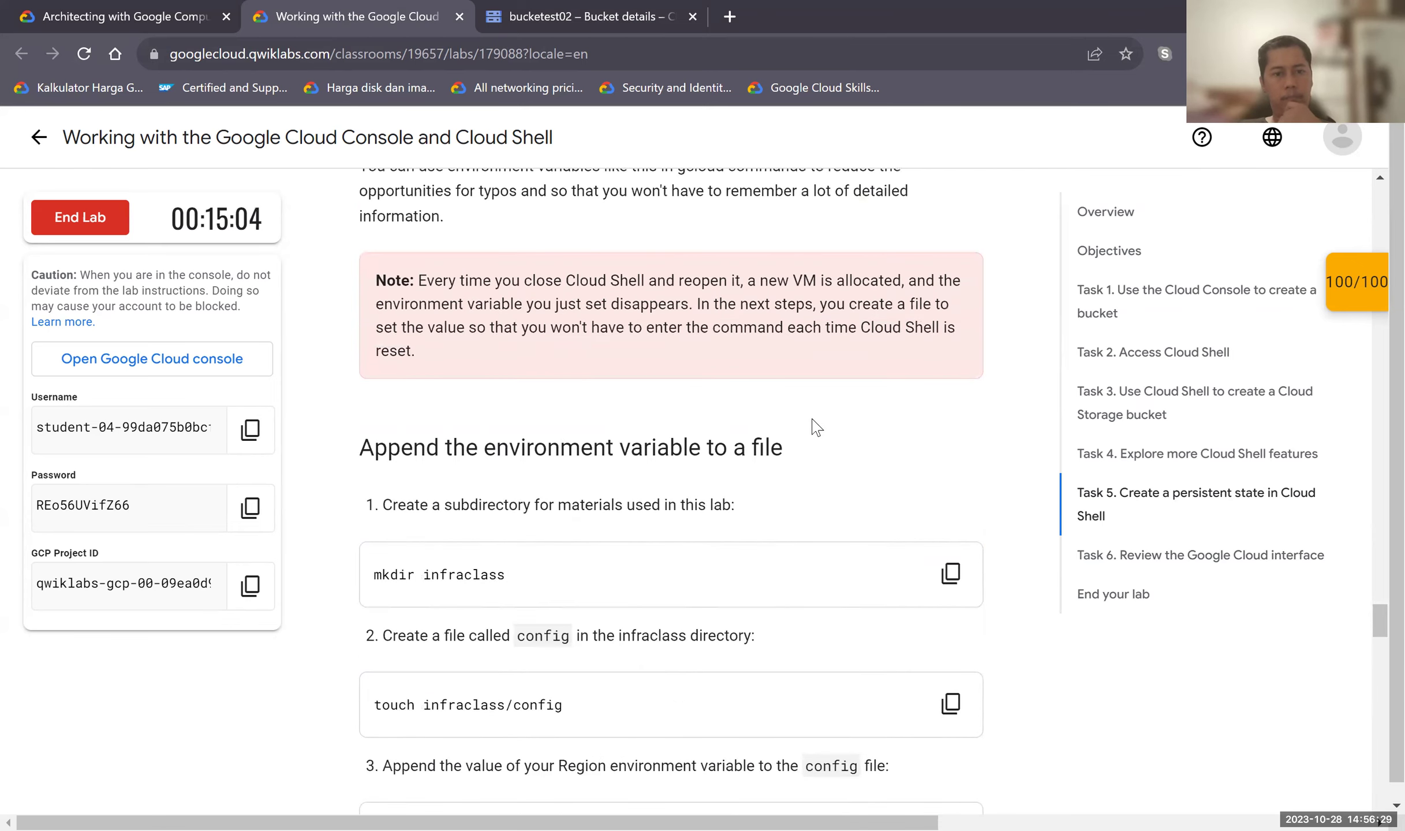
pyautogui.scroll(10, 815, 419)
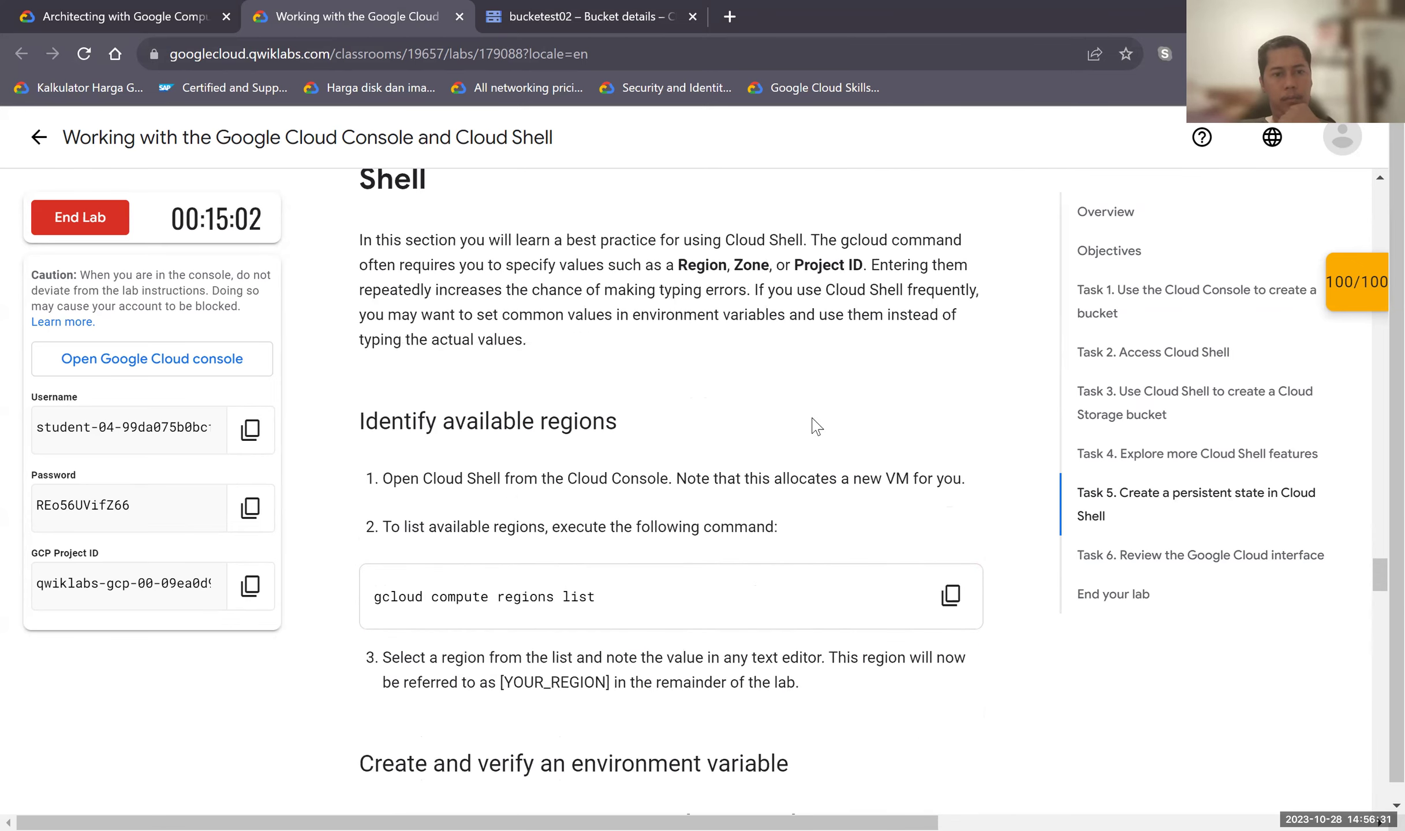
pyautogui.scroll(-2, 652, 611)
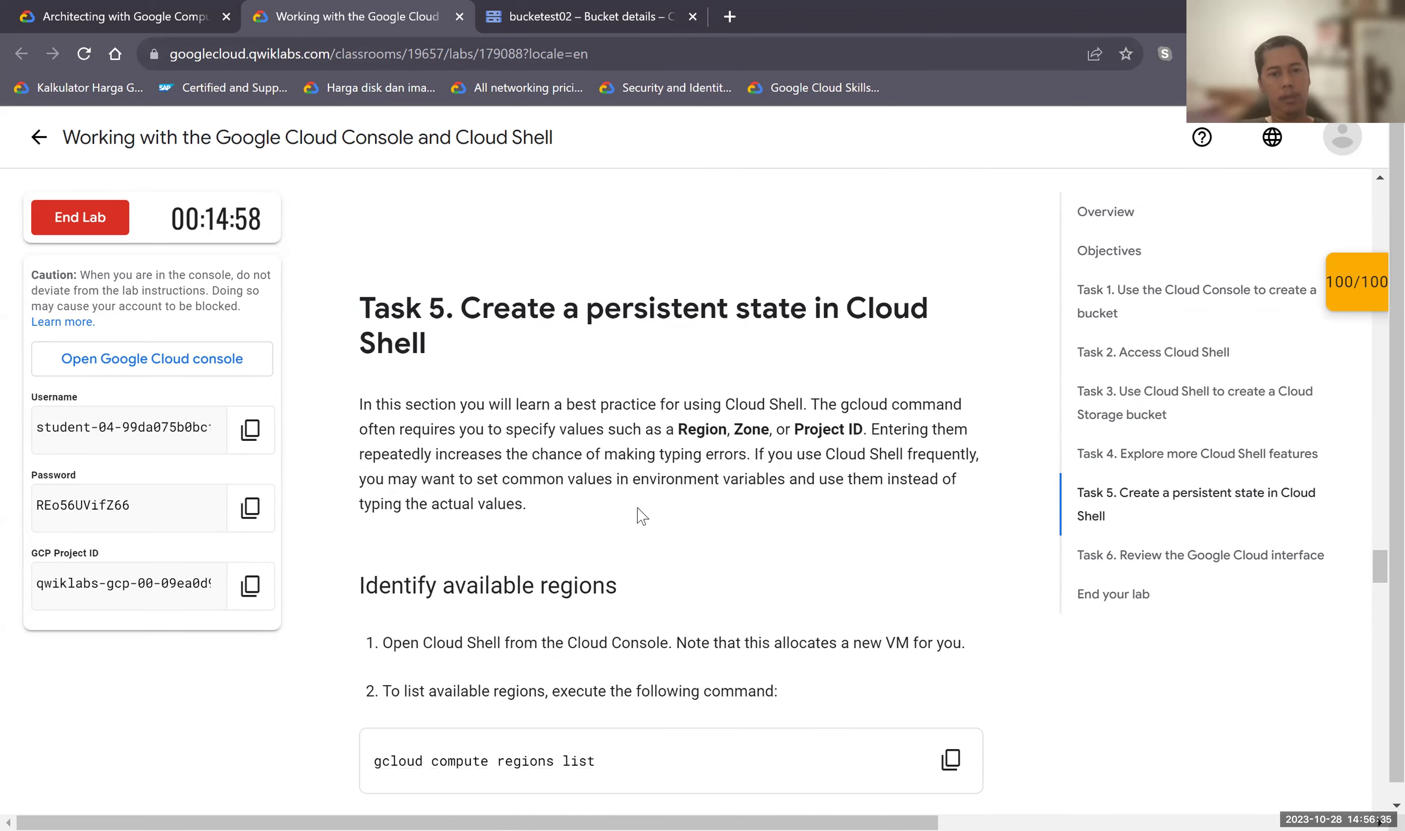
pyautogui.scroll(-2, 643, 500)
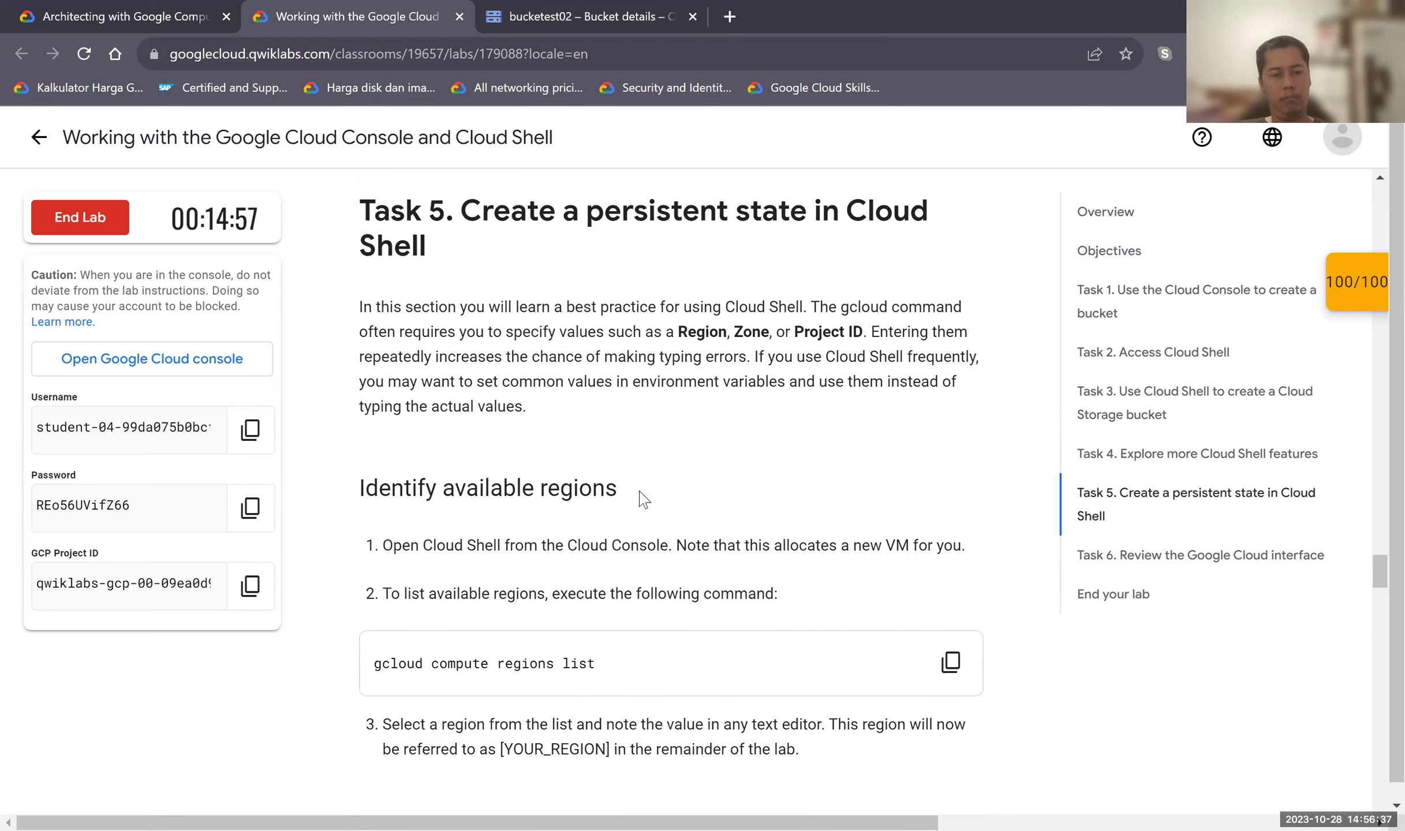
pyautogui.scroll(-3, 643, 500)
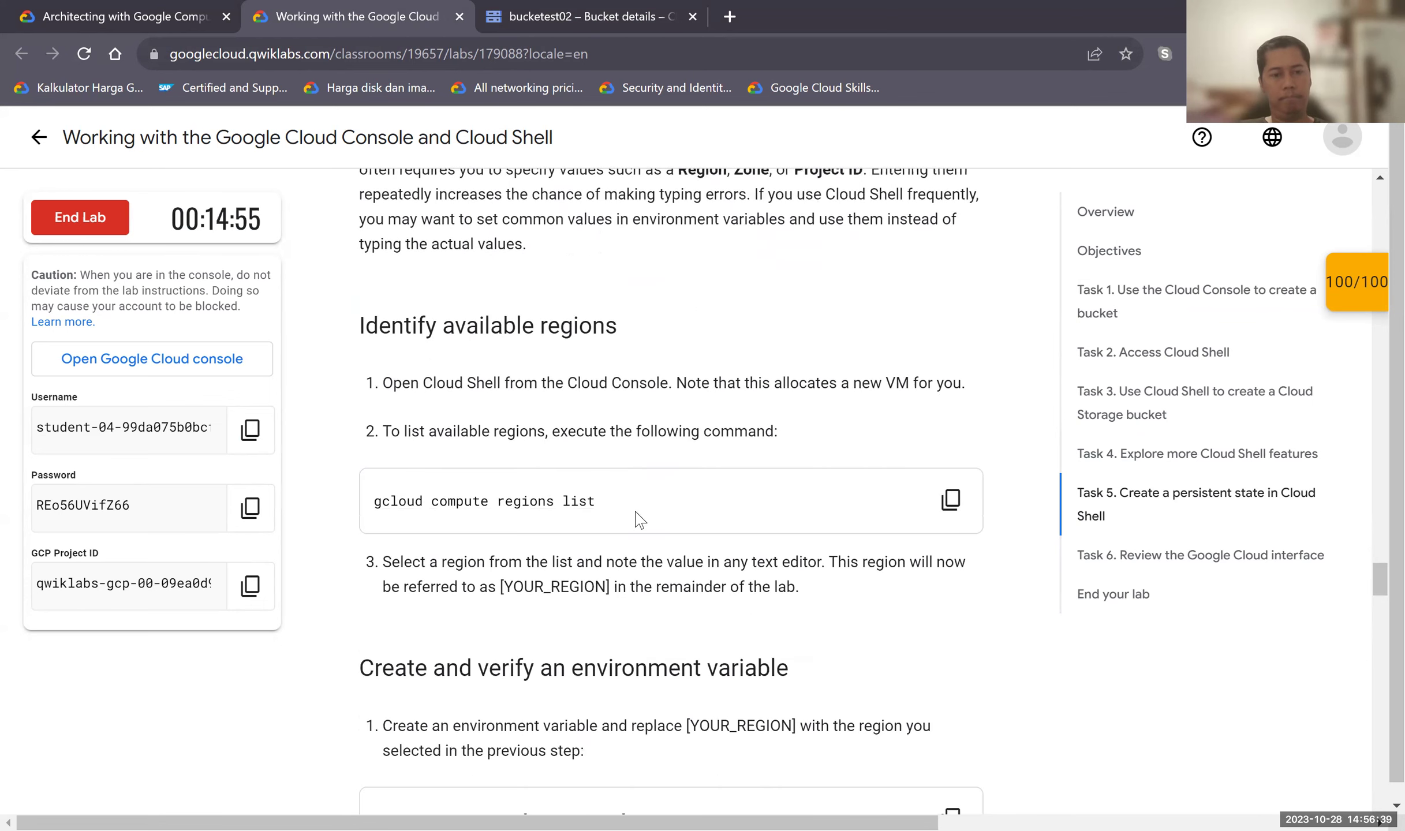
pyautogui.scroll(-4, 638, 518)
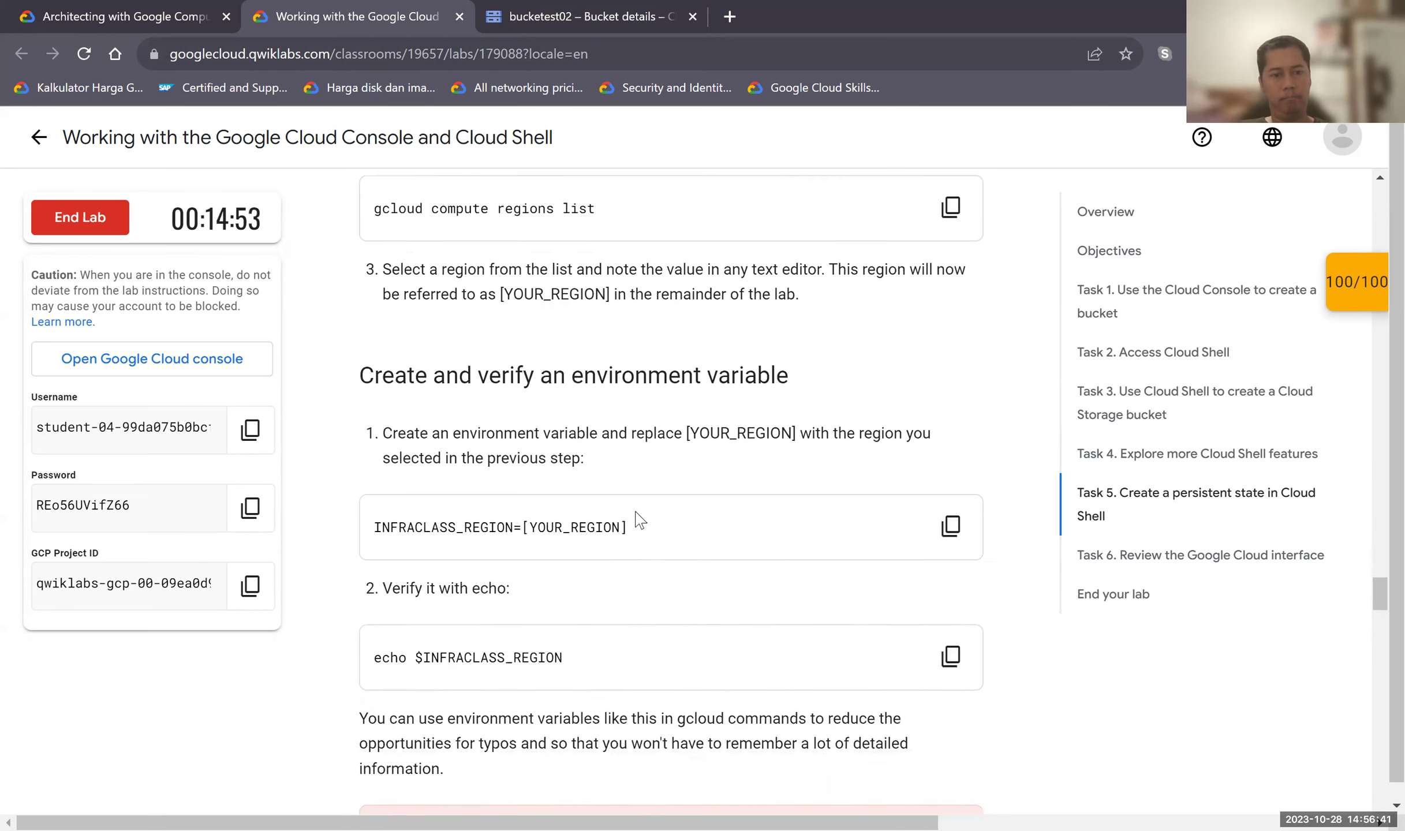
pyautogui.scroll(-2, 640, 520)
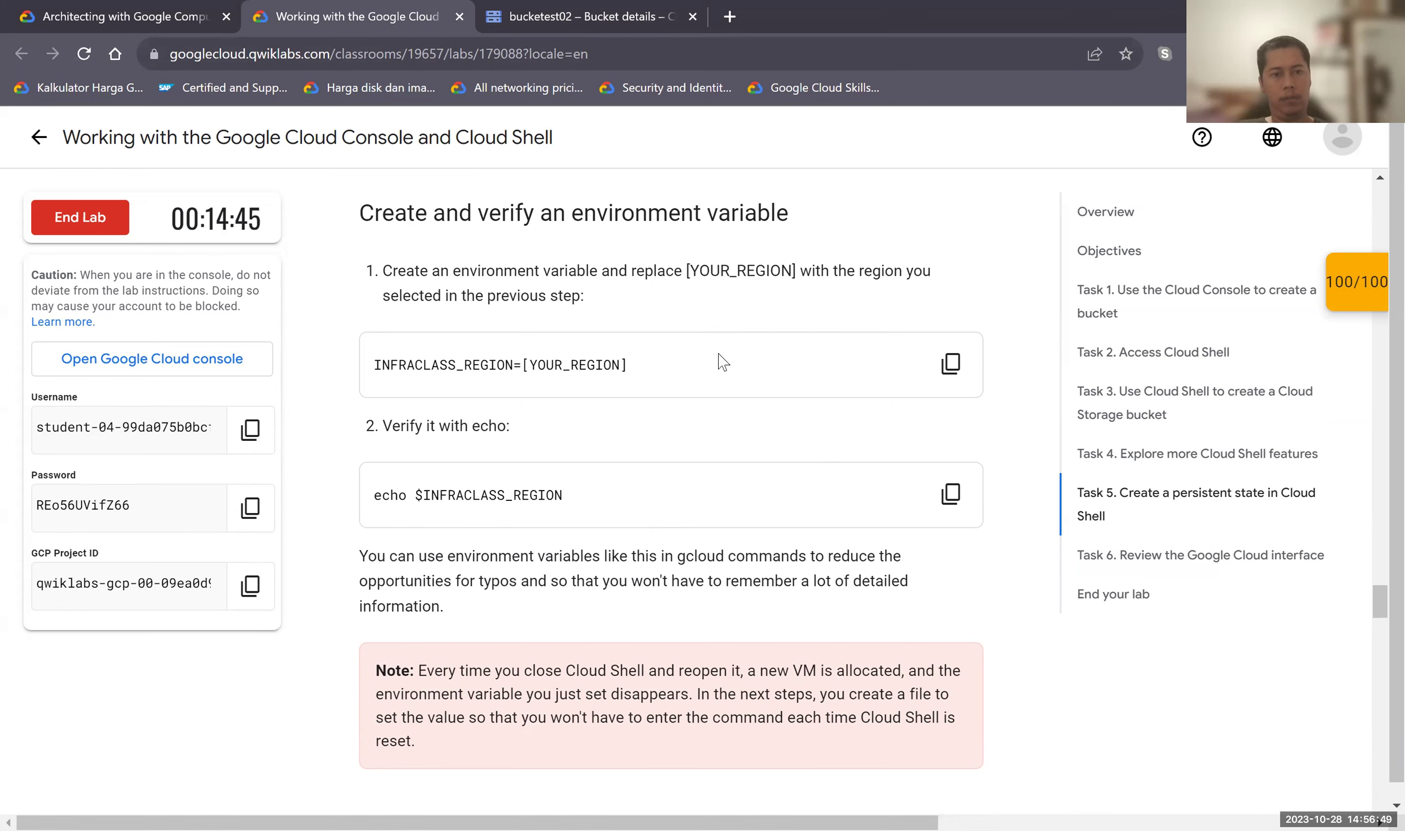
pyautogui.scroll(15, 721, 361)
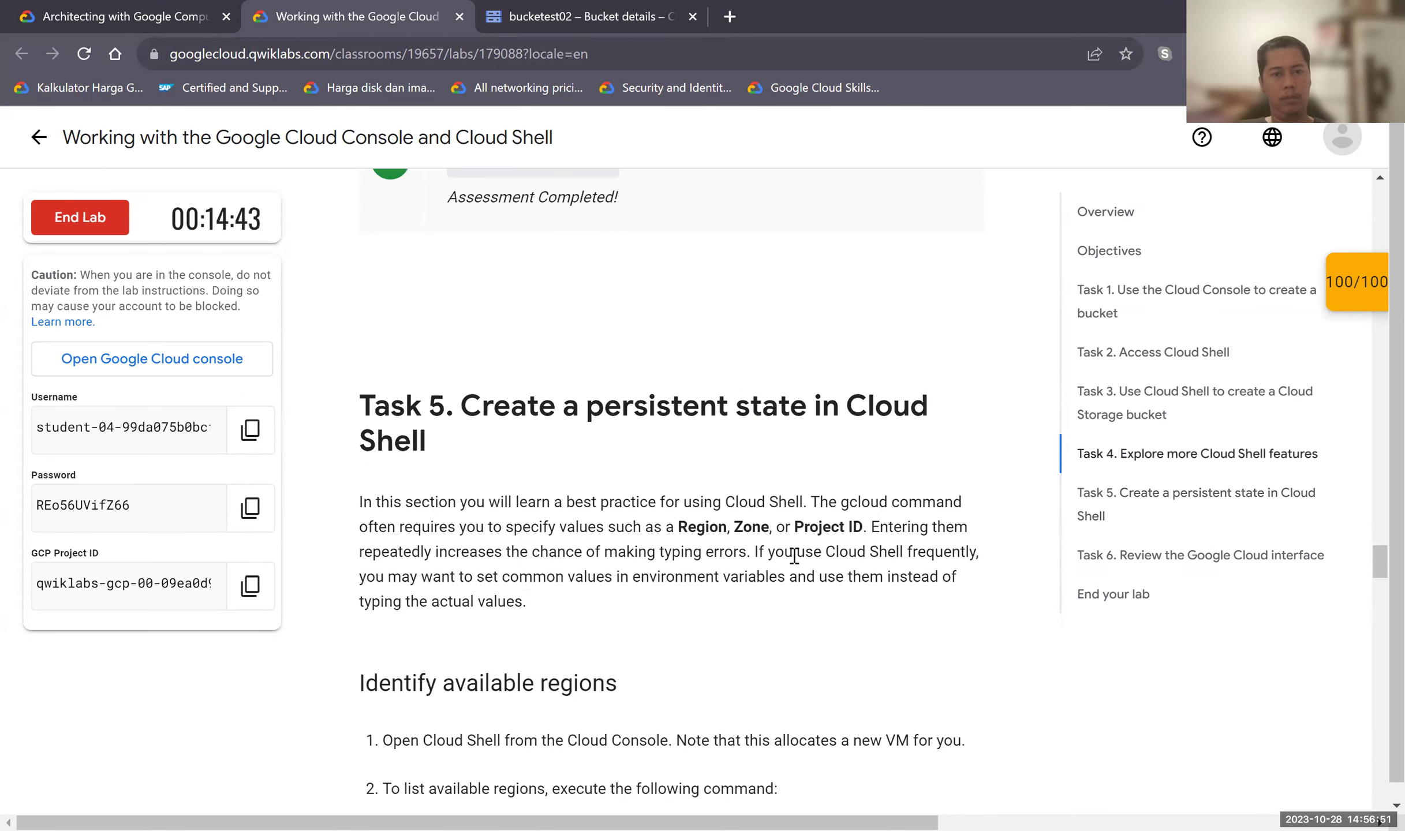
pyautogui.scroll(-10, 765, 555)
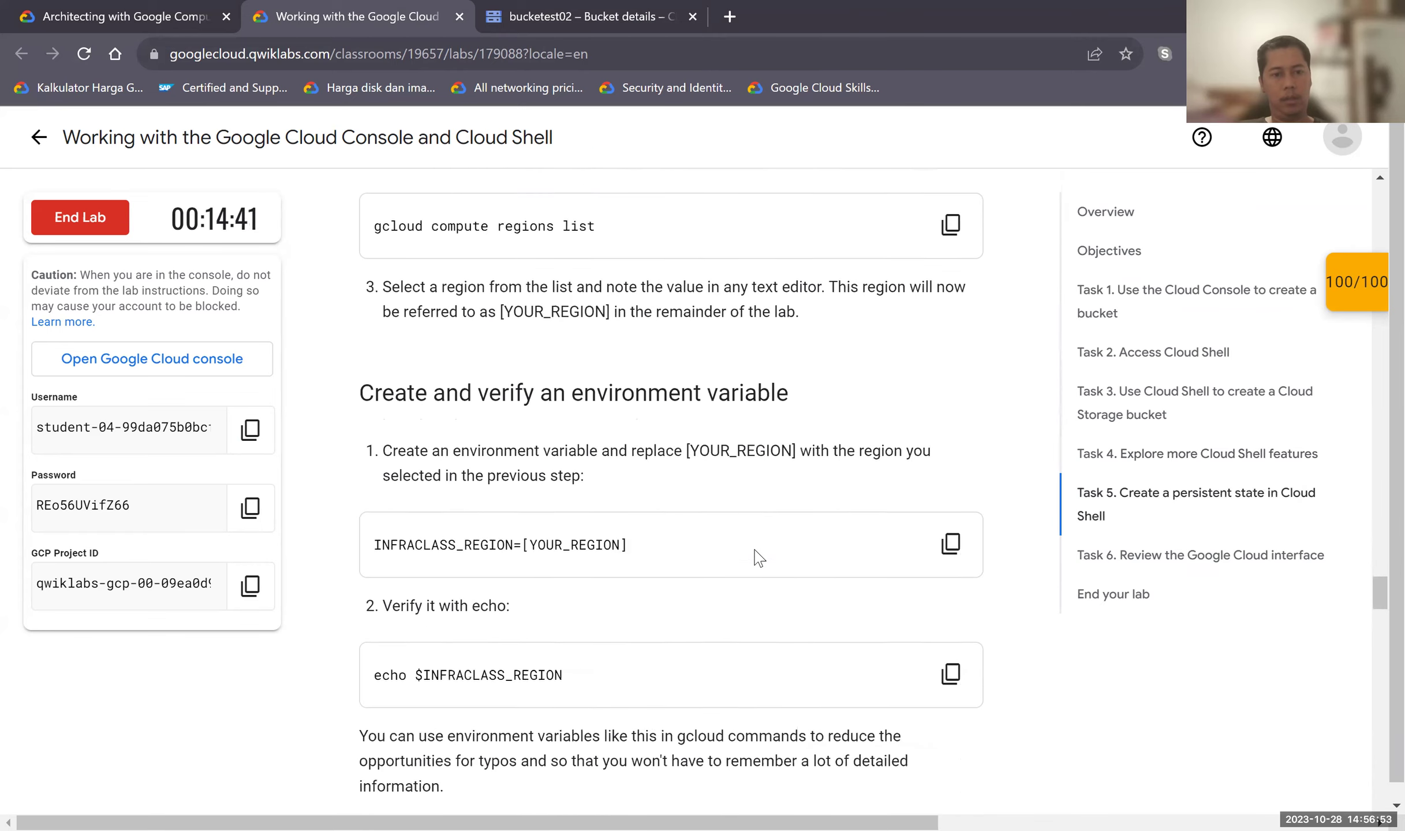
pyautogui.scroll(-1, 758, 557)
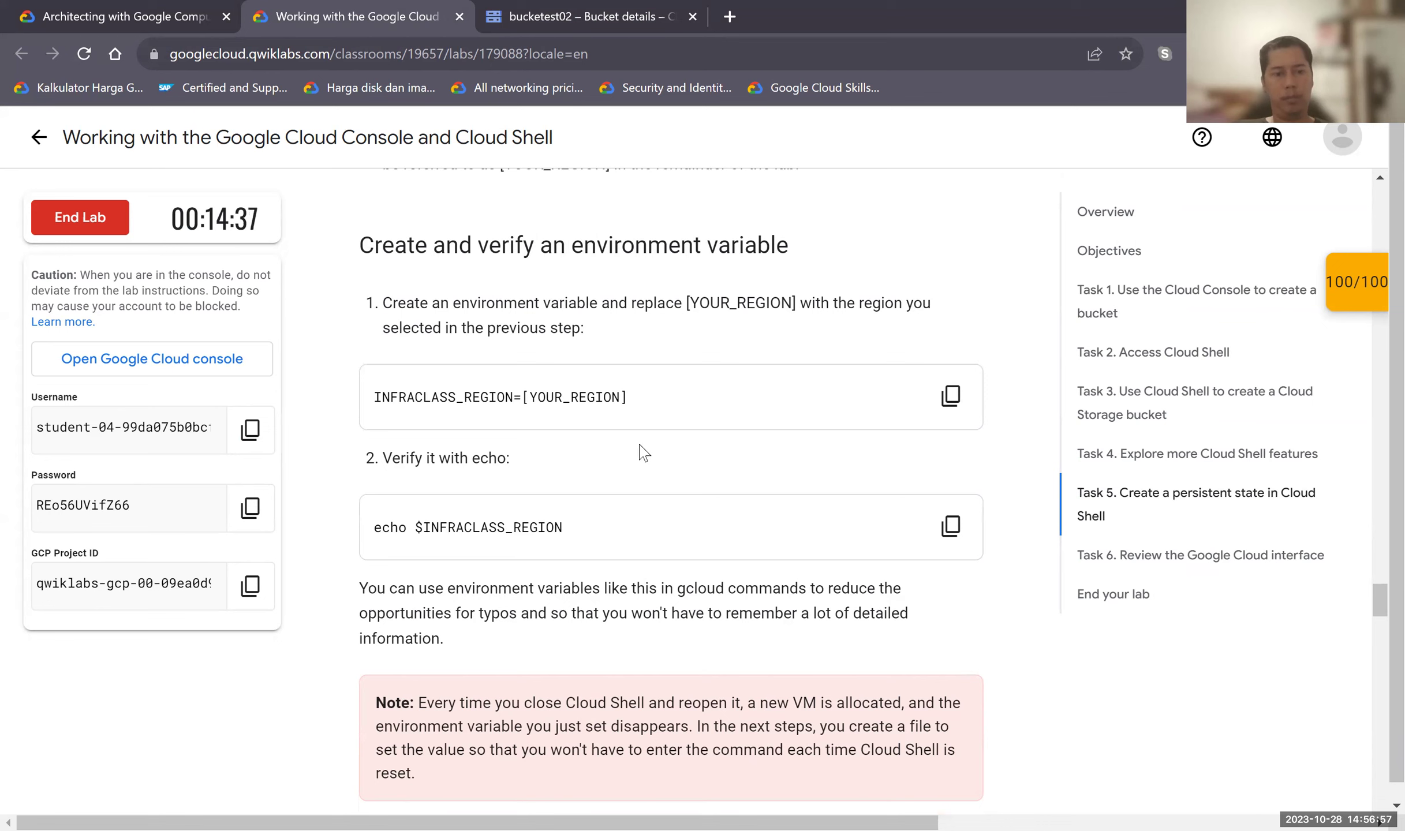
pyautogui.scroll(-1, 599, 416)
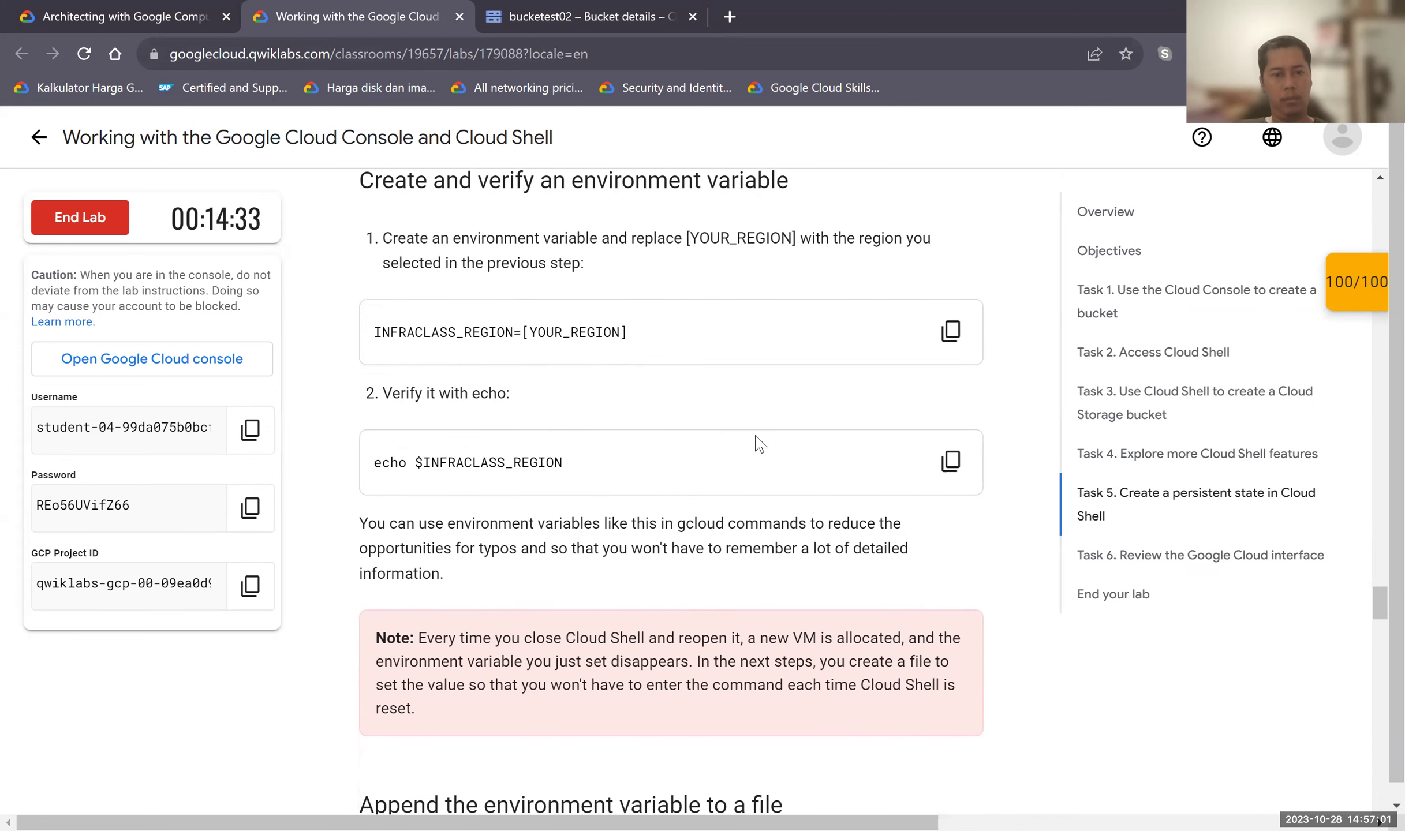
pyautogui.scroll(-2, 740, 504)
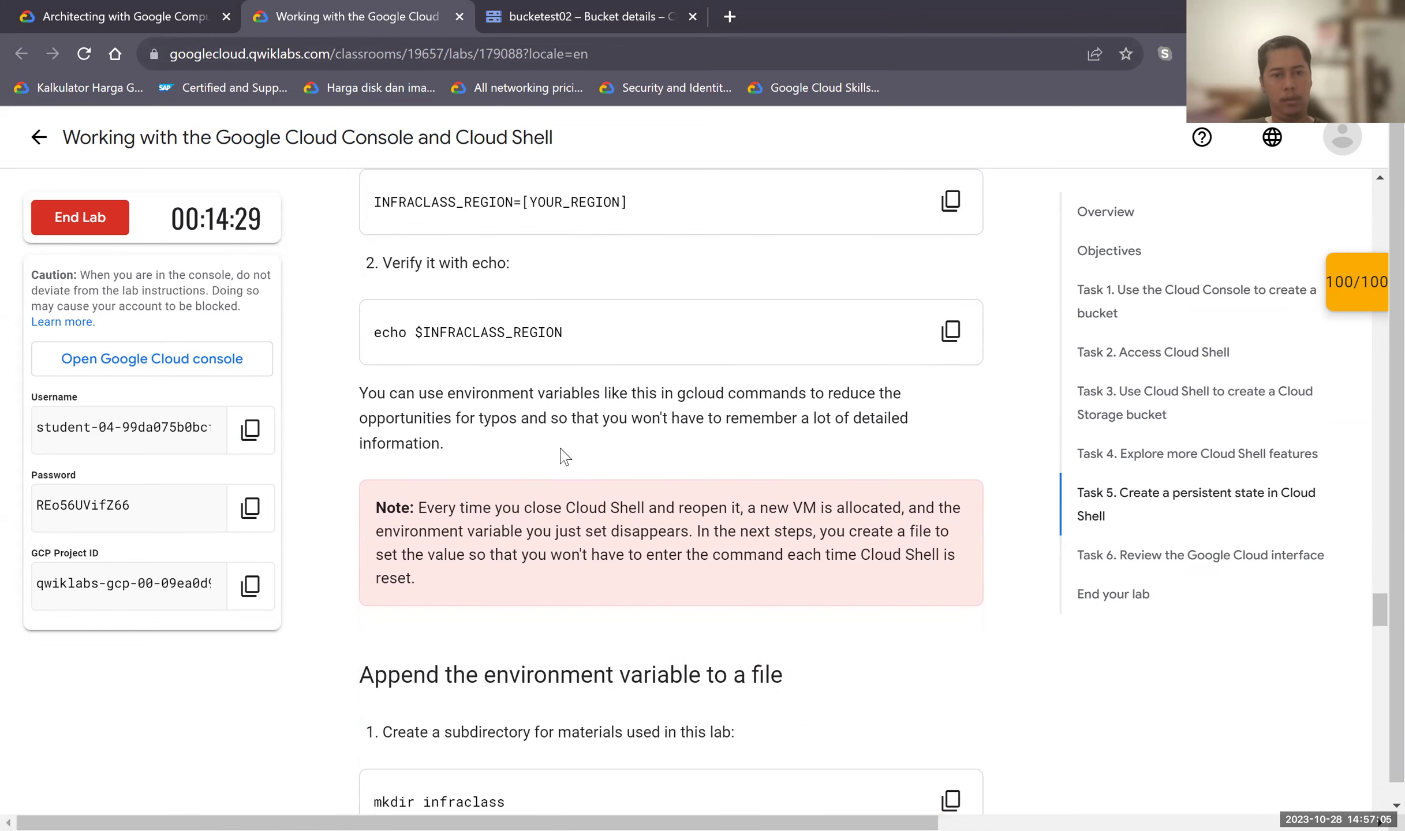
# Review the Task 5 steps for storing the variables in infraclass/config and sourcing it from .profile.
pyautogui.scroll(-6, 565, 457)
pyautogui.scroll(-7, 565, 456)
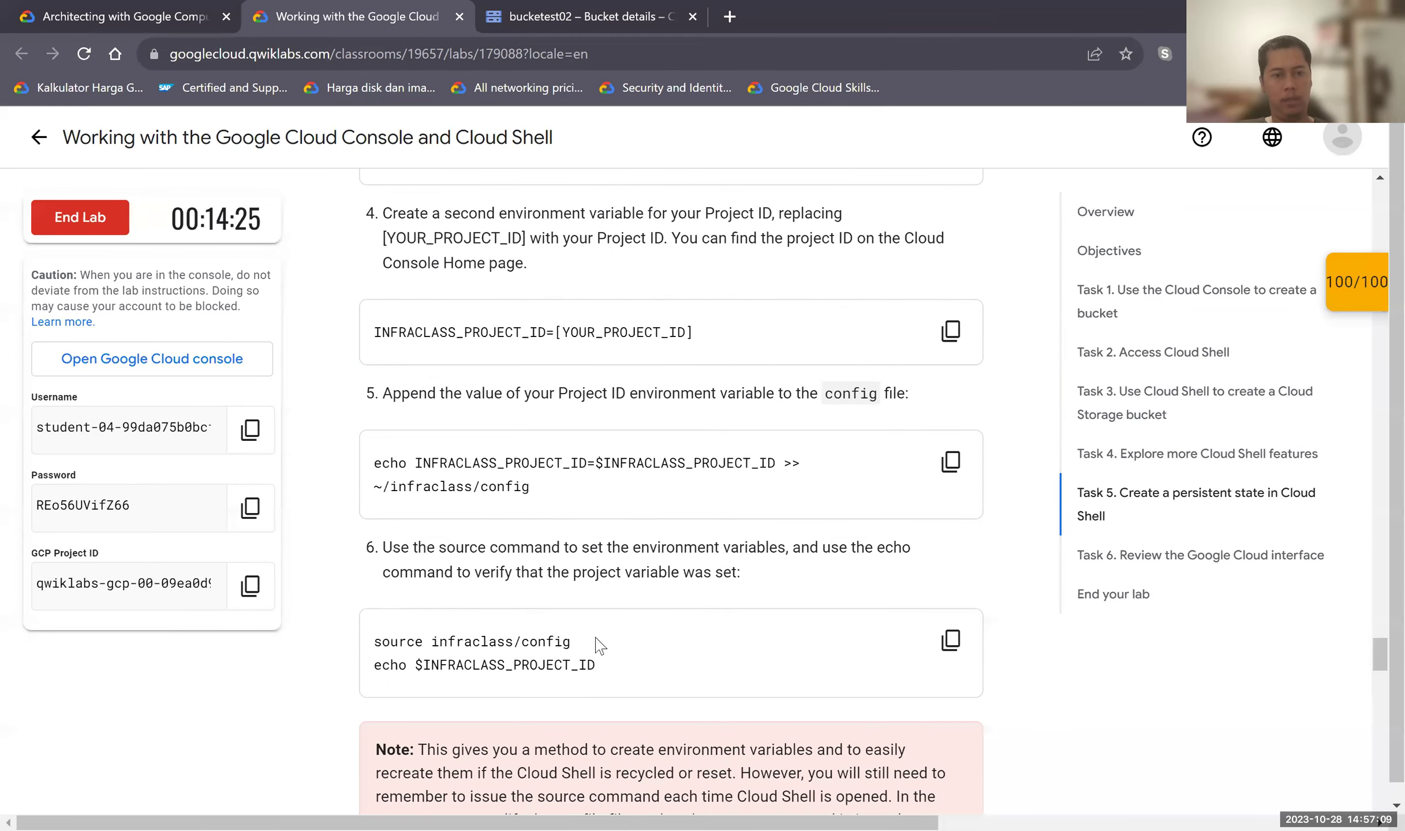
pyautogui.scroll(-8, 648, 414)
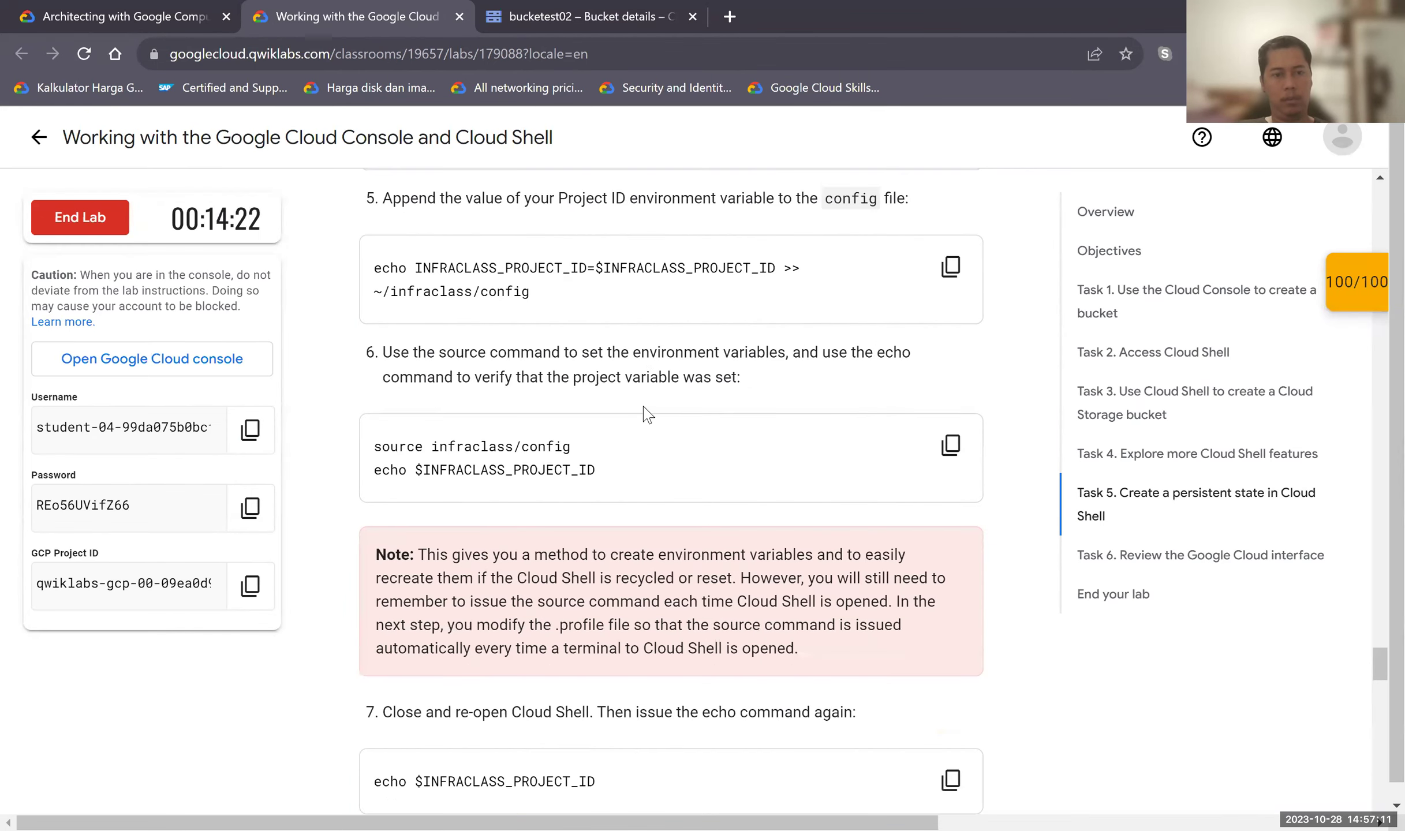
pyautogui.scroll(-5, 648, 415)
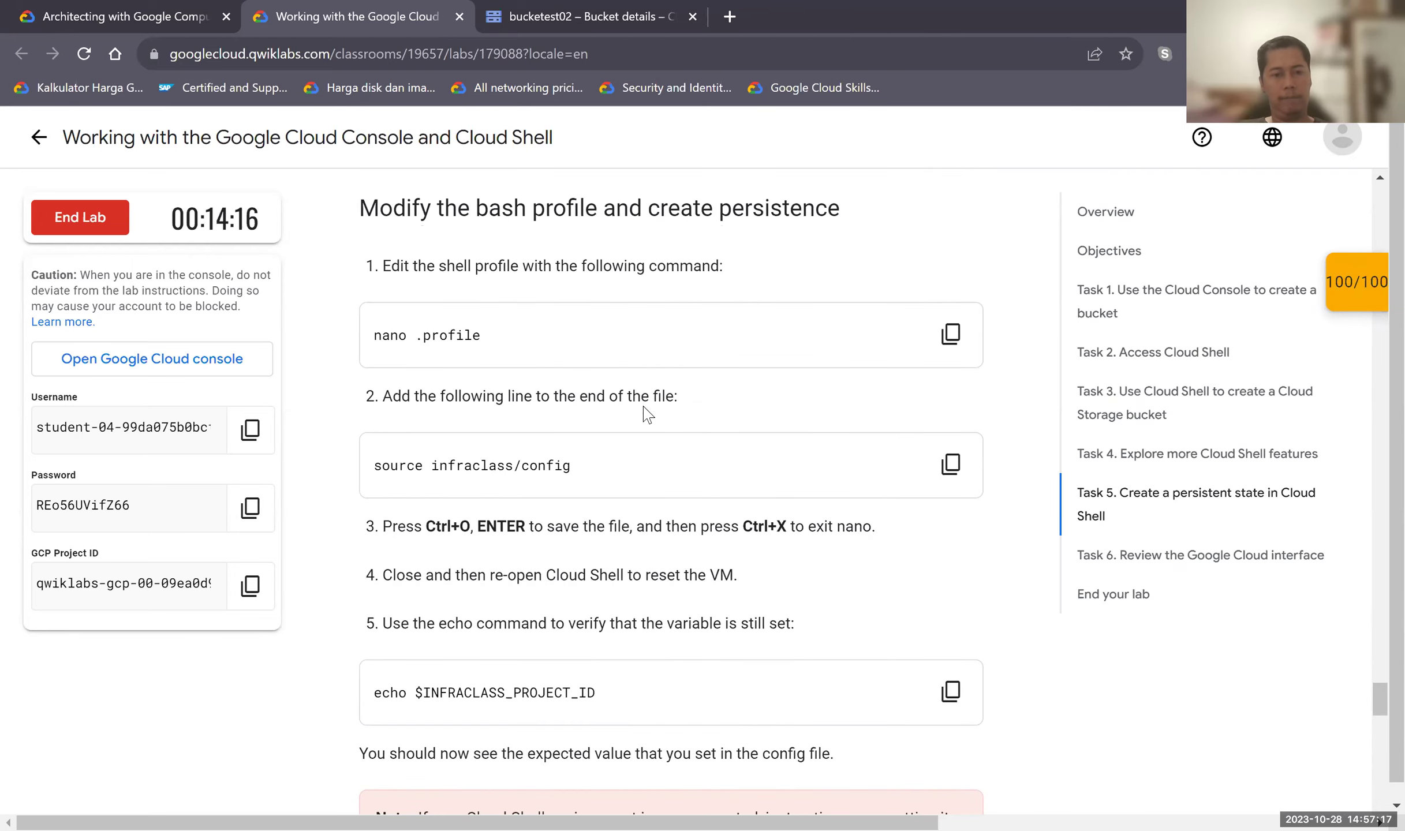
pyautogui.scroll(-2, 648, 414)
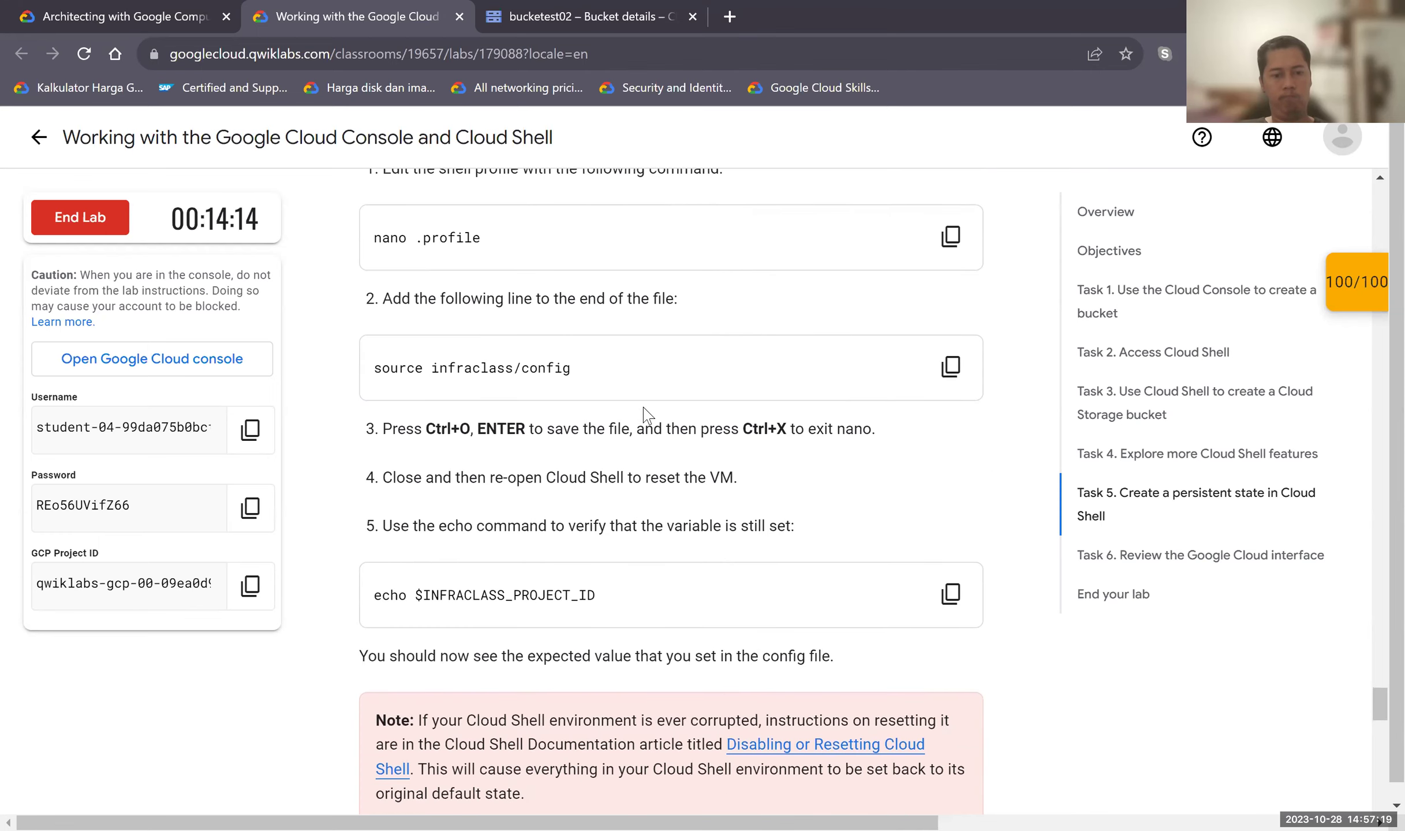
pyautogui.scroll(-1, 648, 414)
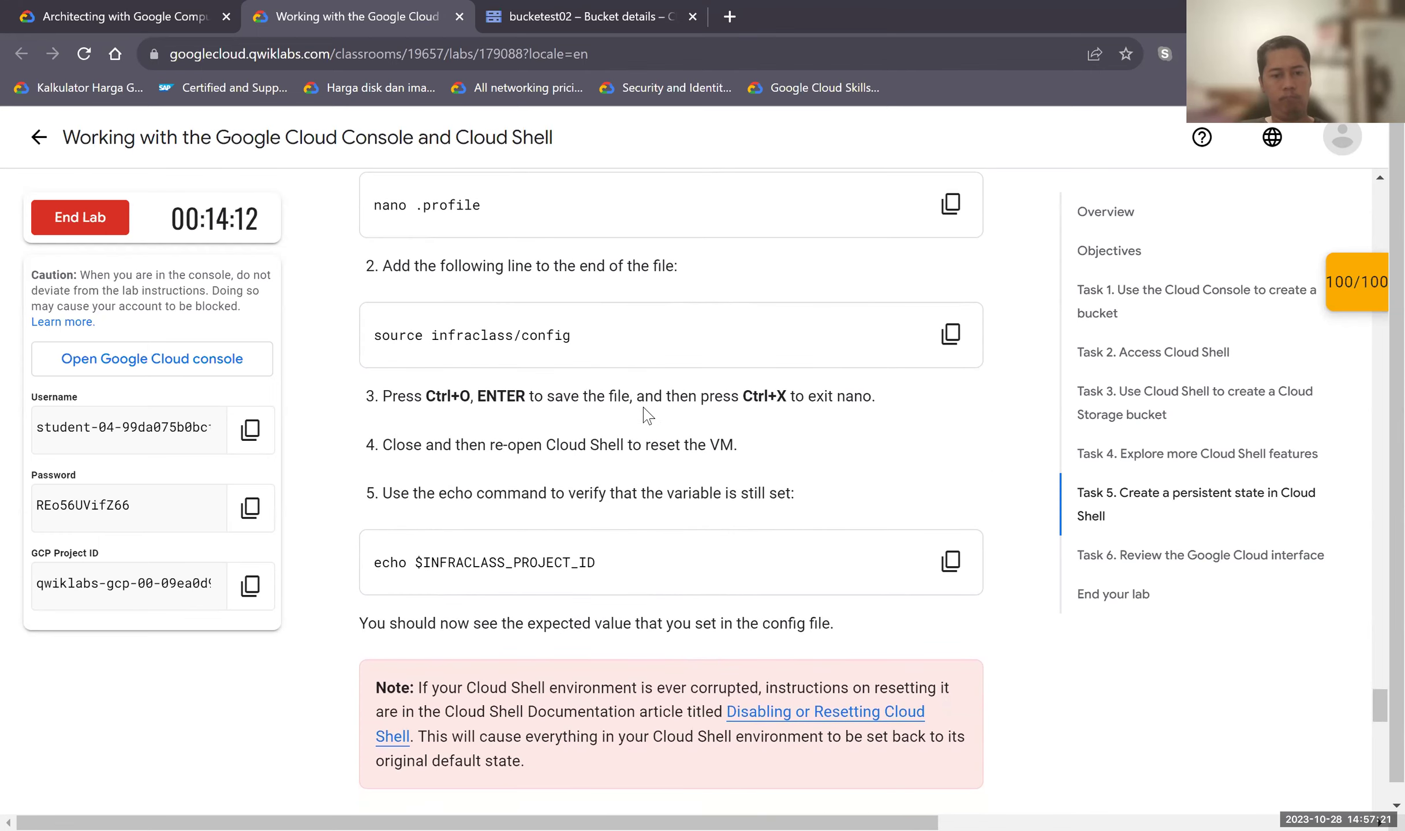
# Recheck the Task 5 instructions from appending the environment variable to a file through the persistent-state question.
pyautogui.scroll(8, 648, 415)
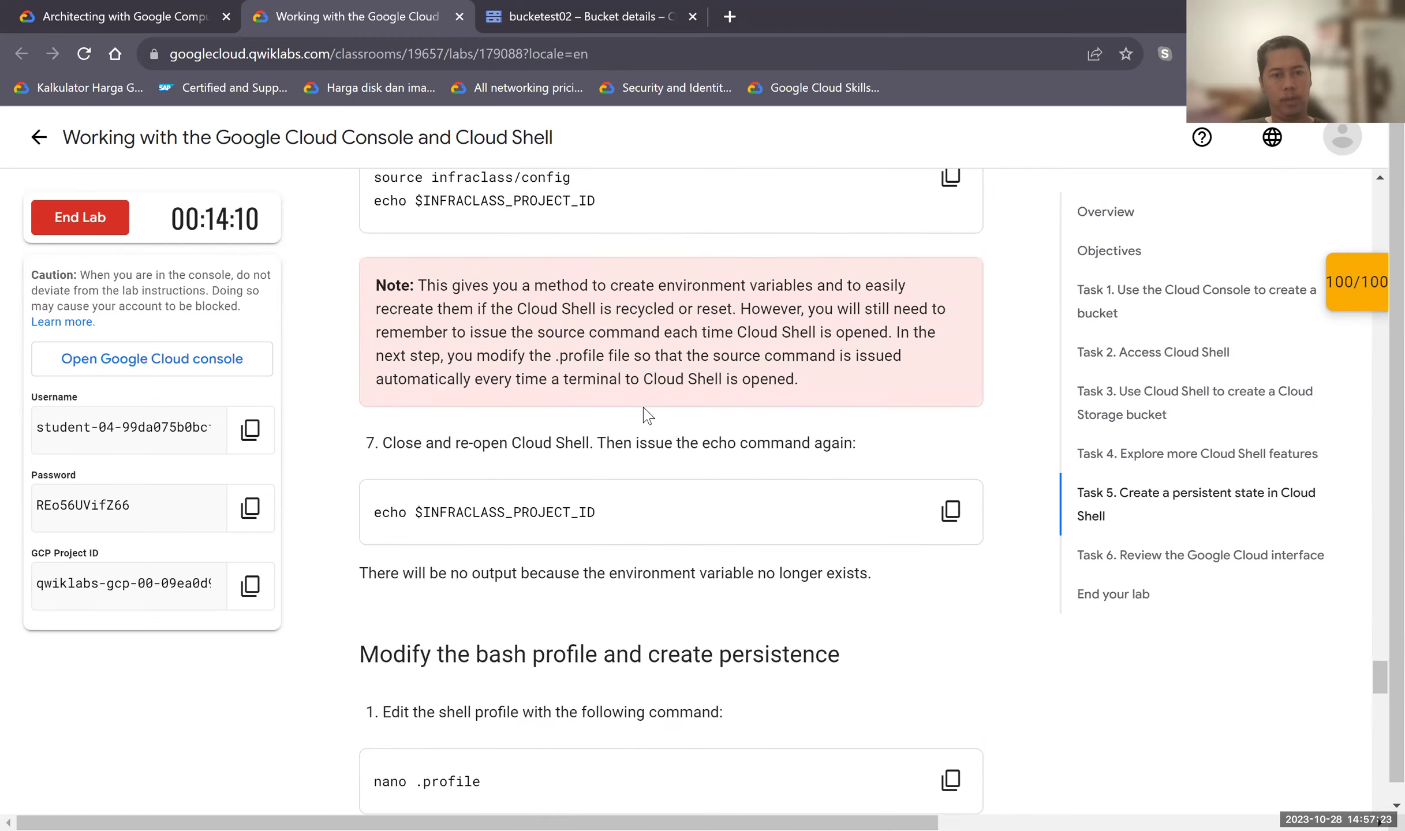
pyautogui.scroll(10, 648, 414)
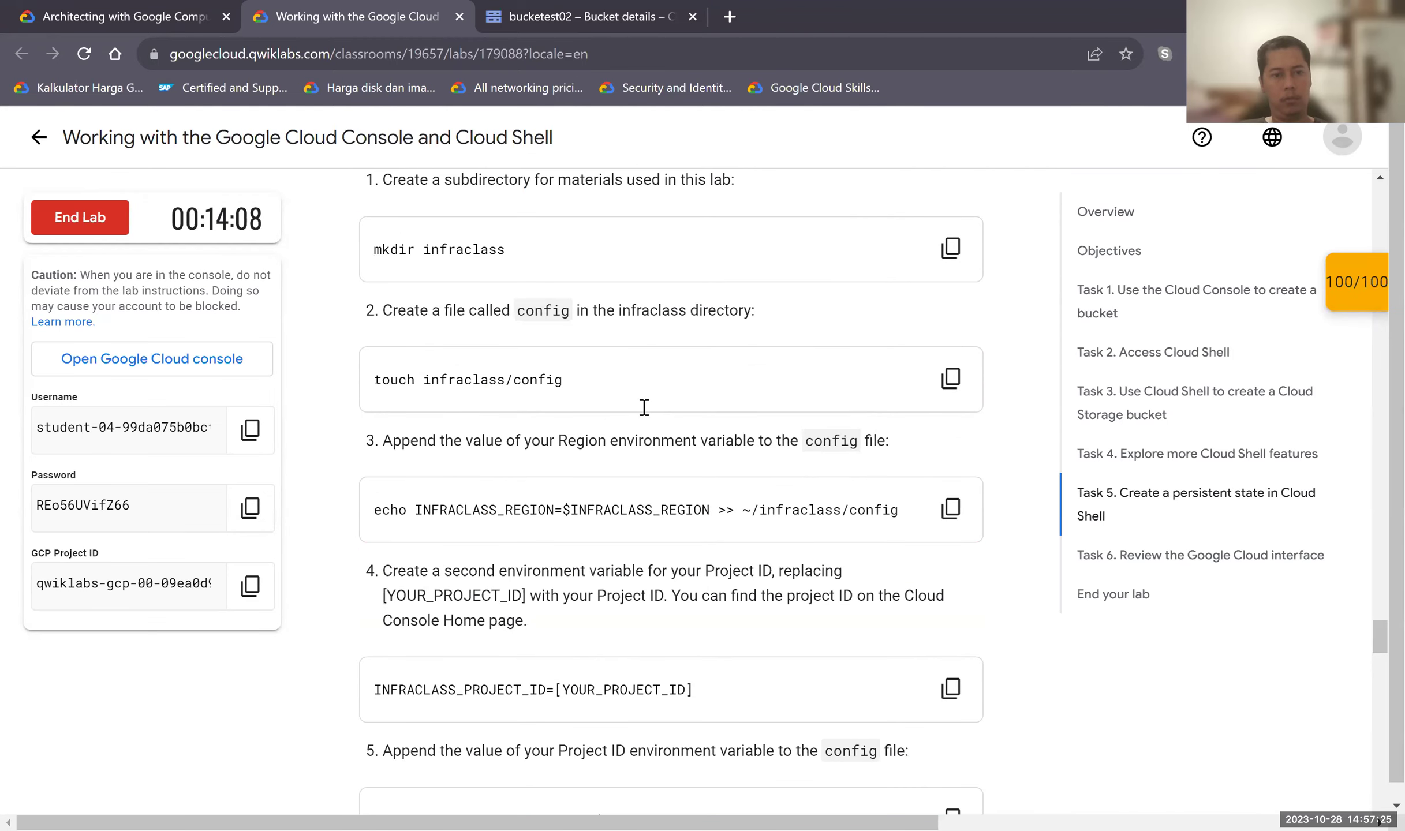
pyautogui.scroll(4, 648, 415)
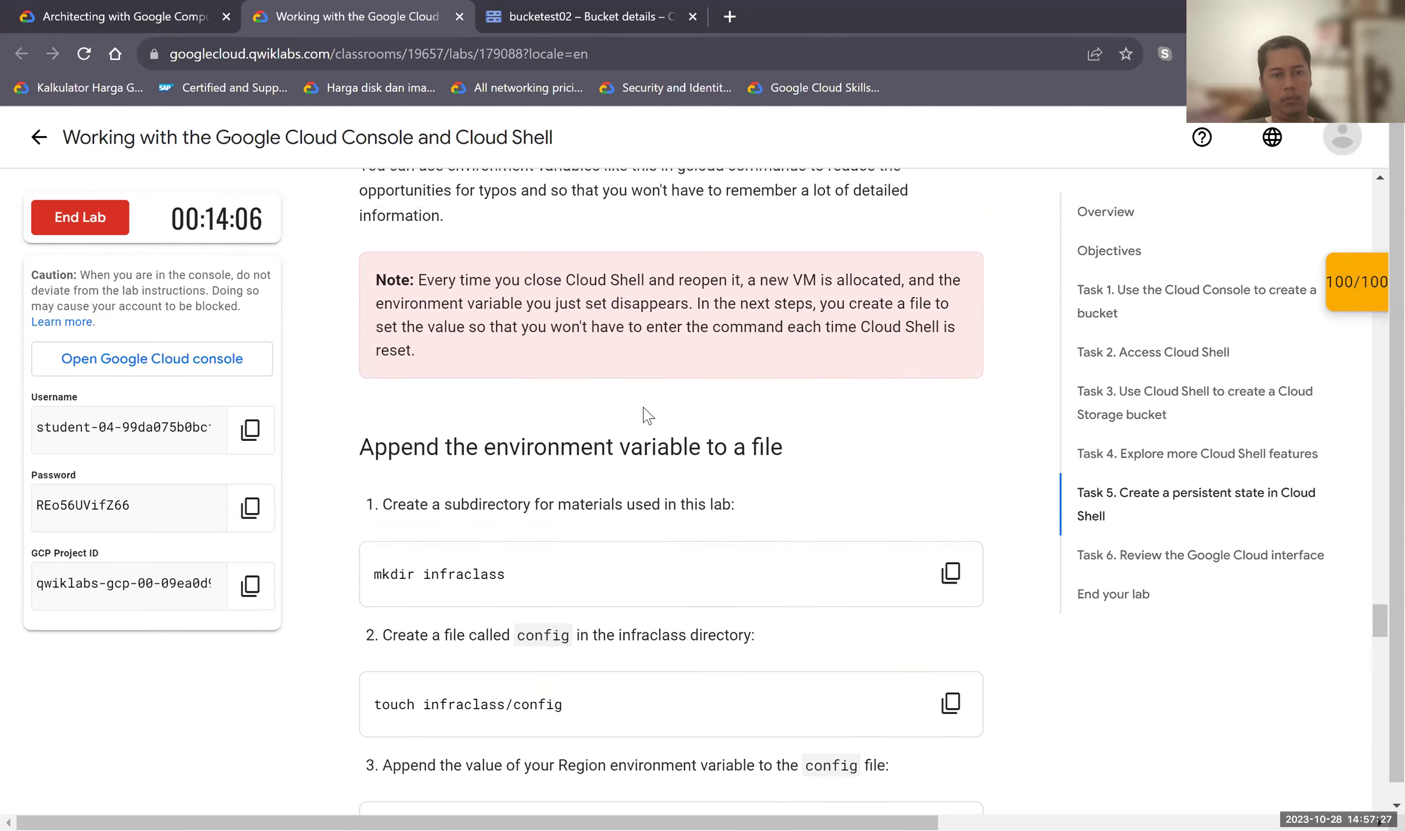
pyautogui.scroll(2, 864, 404)
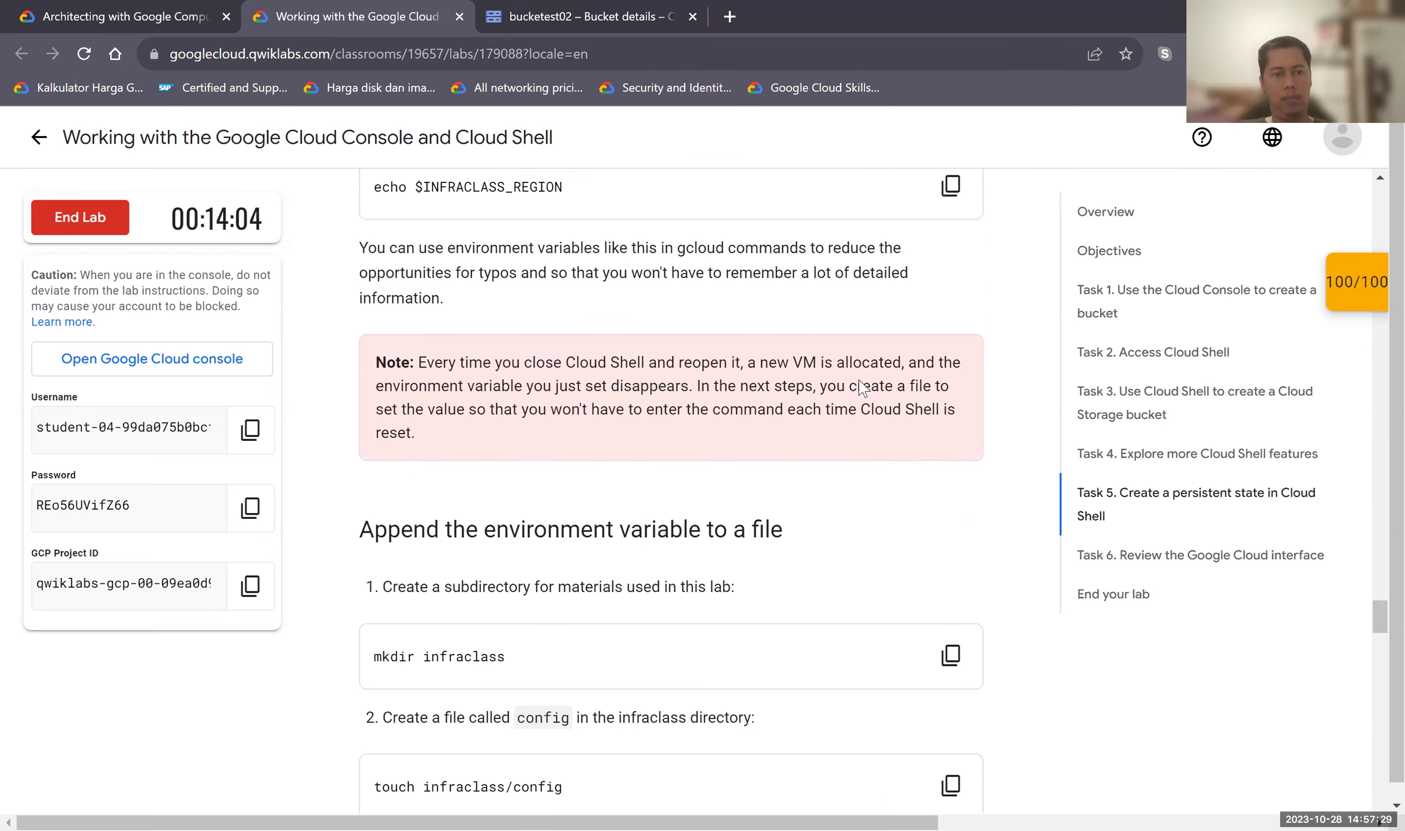
pyautogui.scroll(-3, 864, 390)
pyautogui.scroll(-9, 744, 460)
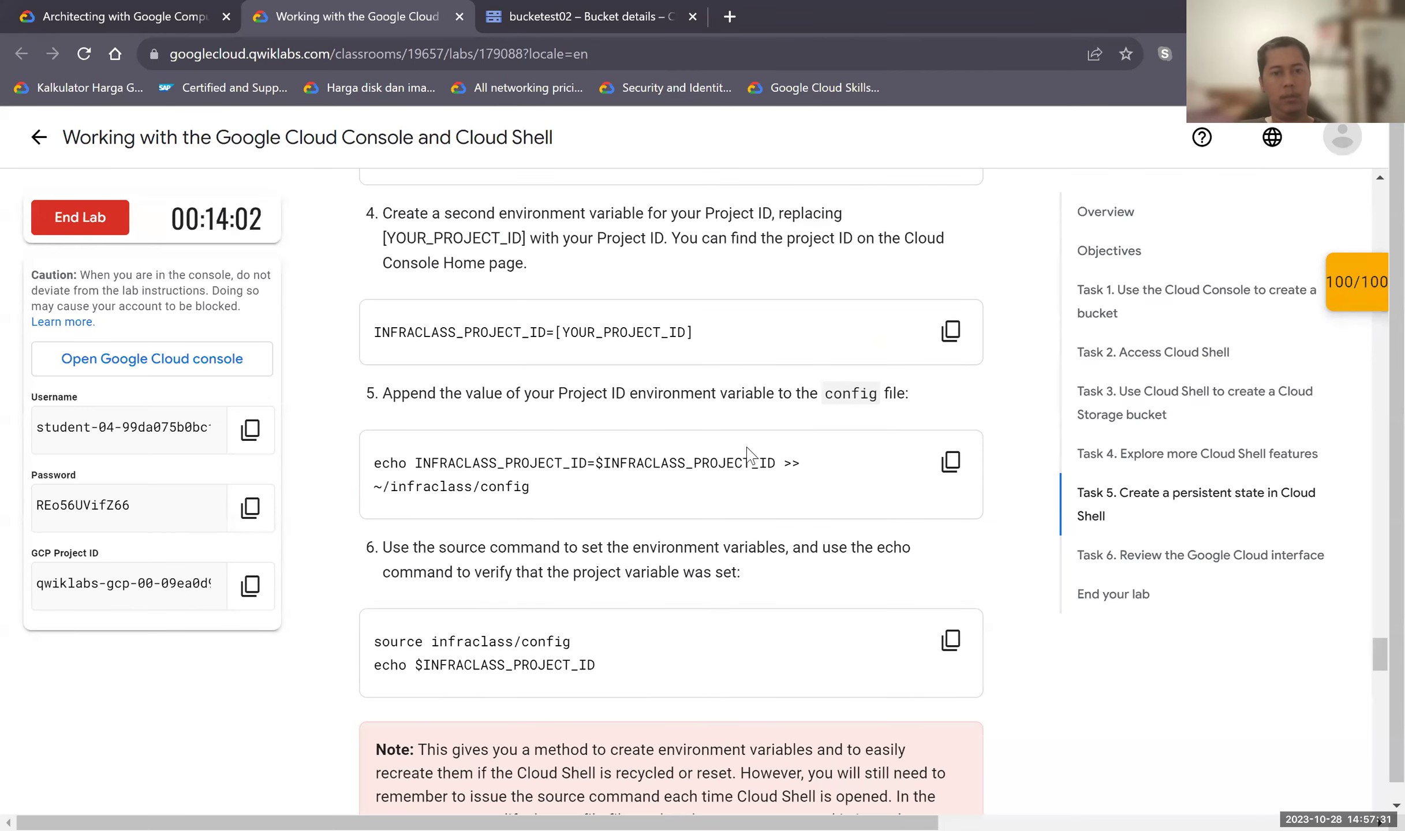
pyautogui.scroll(-3, 891, 521)
pyautogui.scroll(-10, 917, 522)
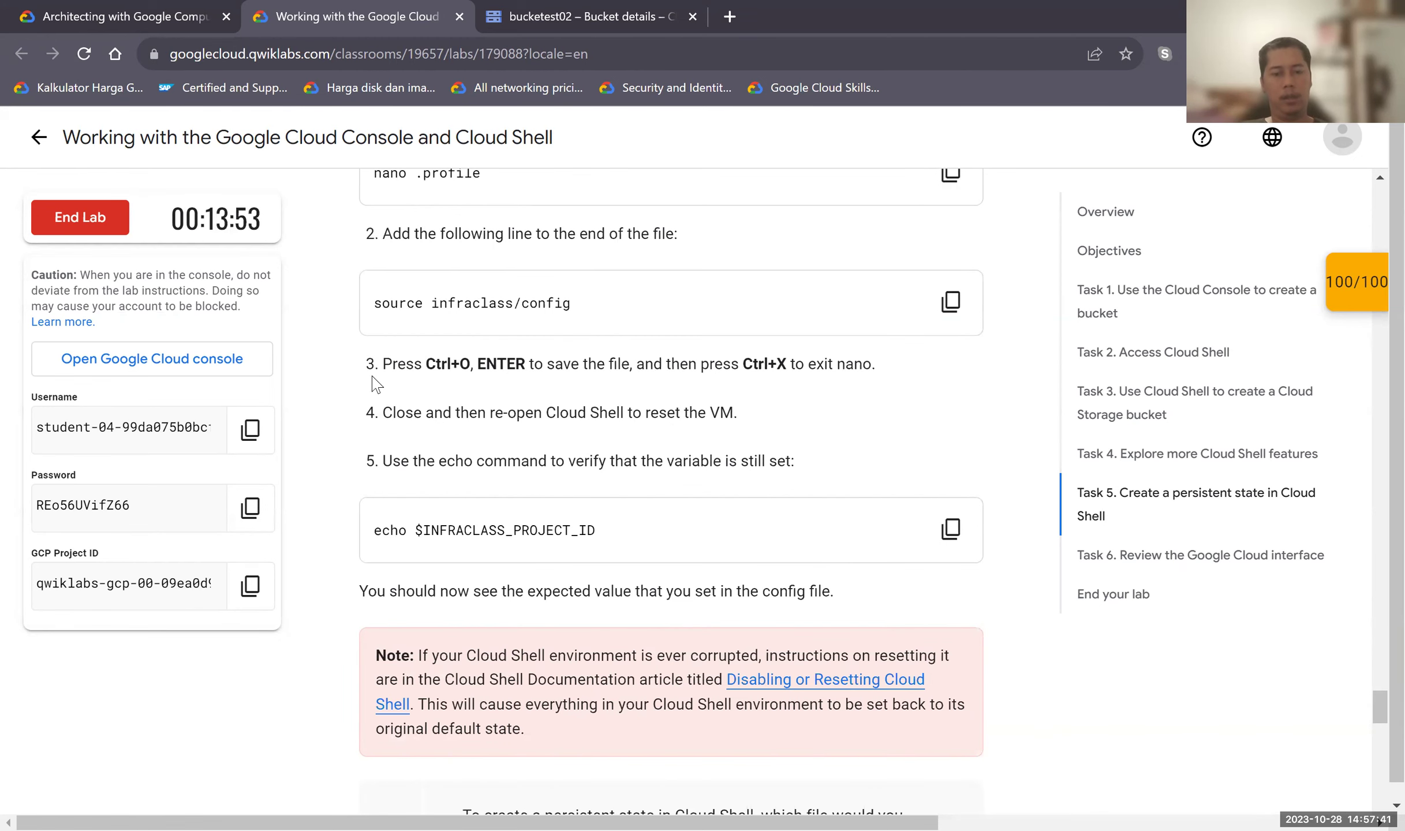
pyautogui.scroll(-5, 744, 477)
pyautogui.scroll(-3, 749, 481)
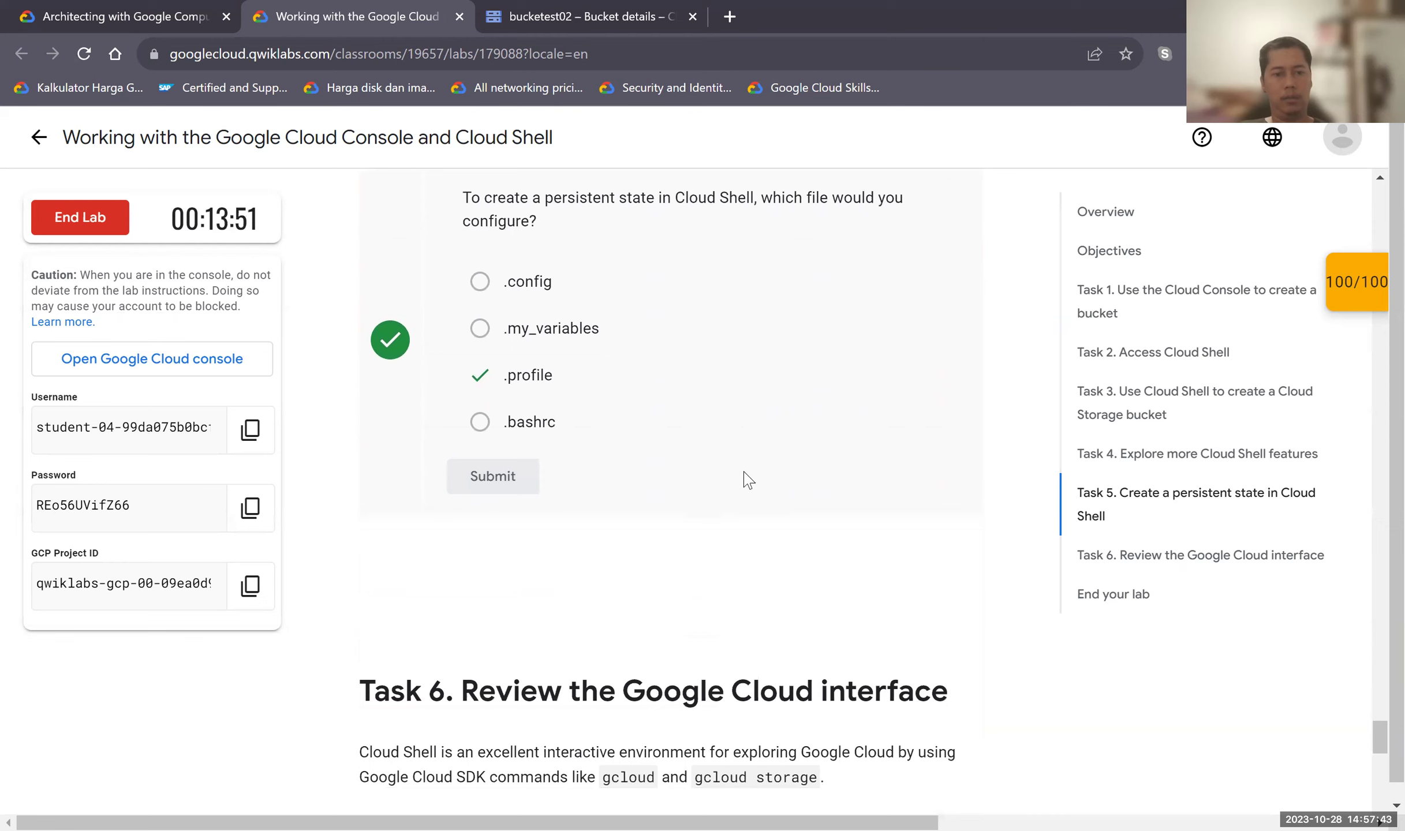